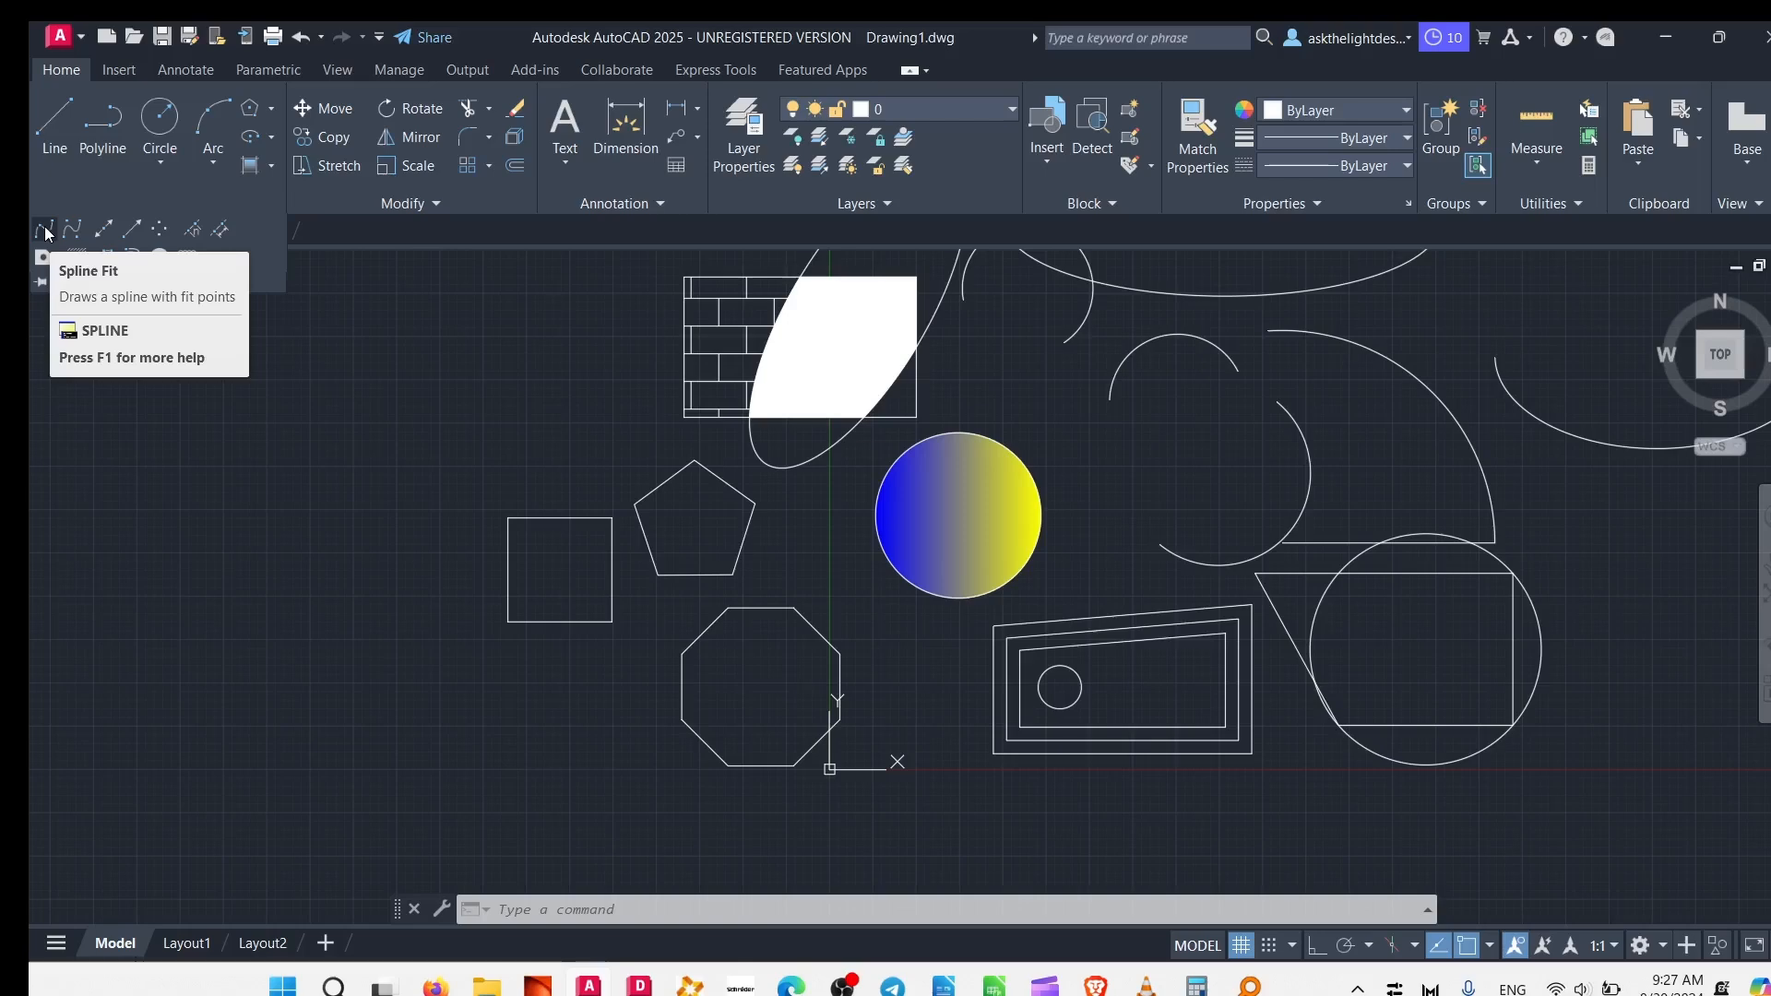
# Step: Draw a curvy fit-point spline through nine points in the empty area right of the large ellipse, ending it on its start point
pyautogui.click(46, 233)
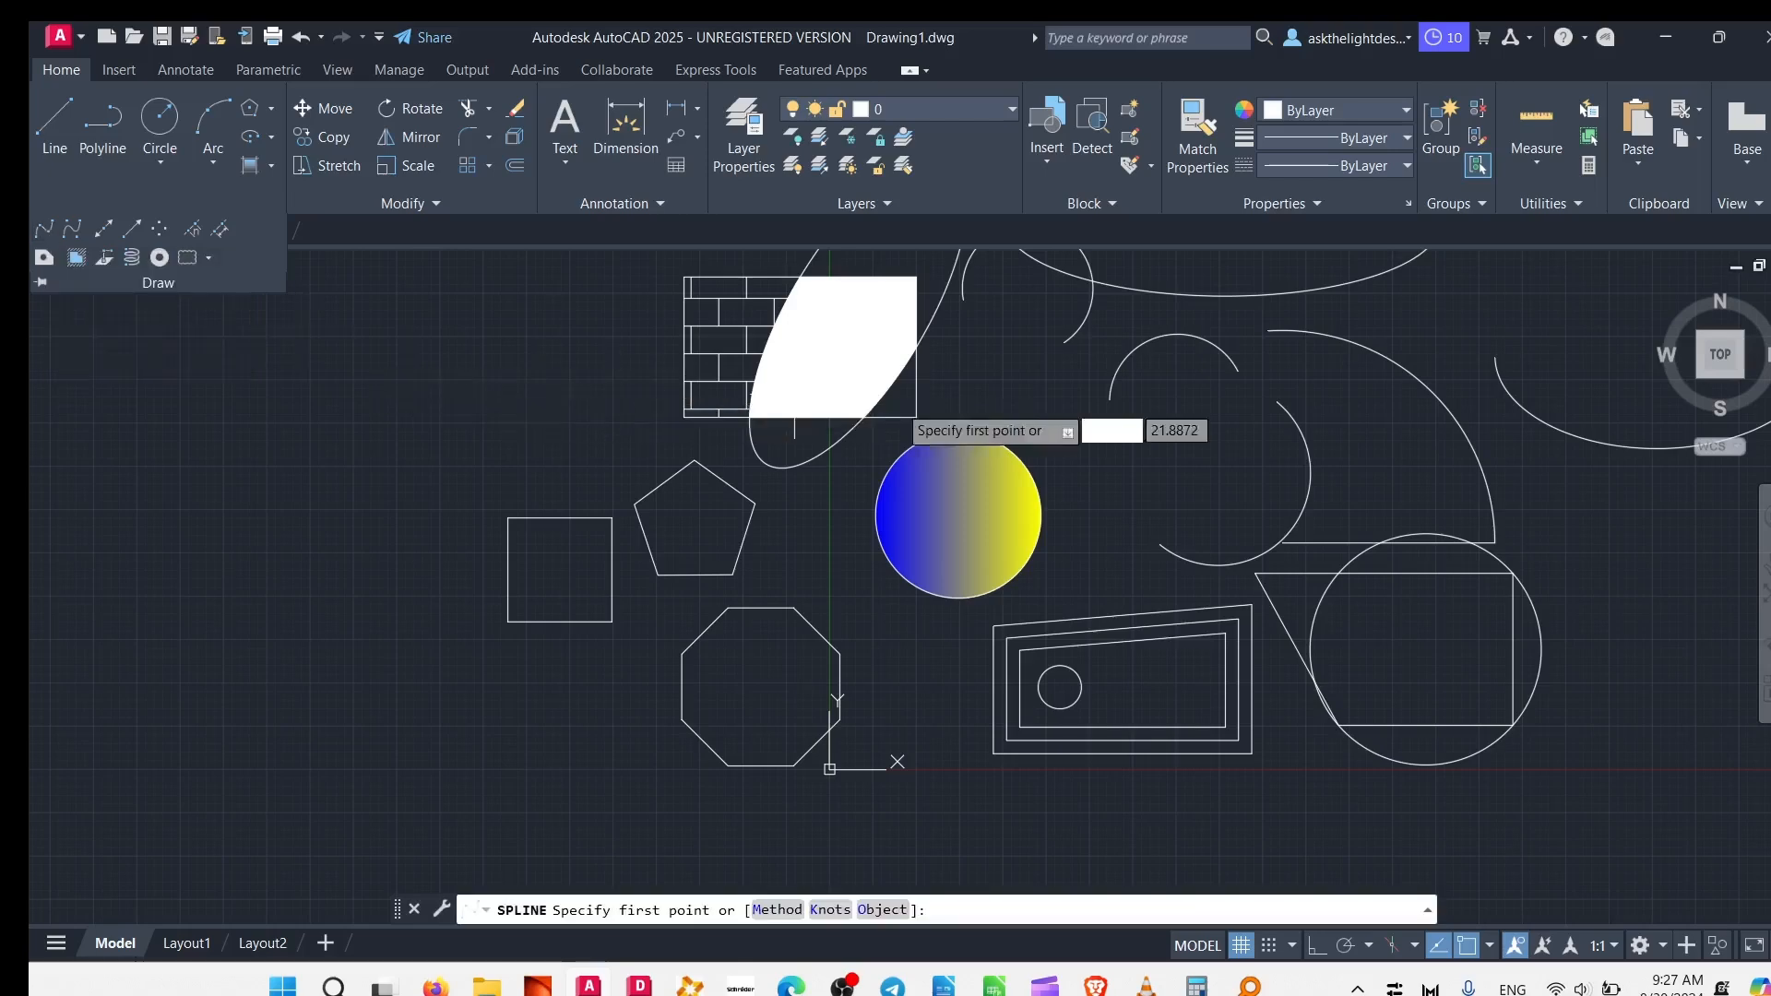
pyautogui.moveTo(1309, 473); pyautogui.dragTo(764, 782, button='middle')
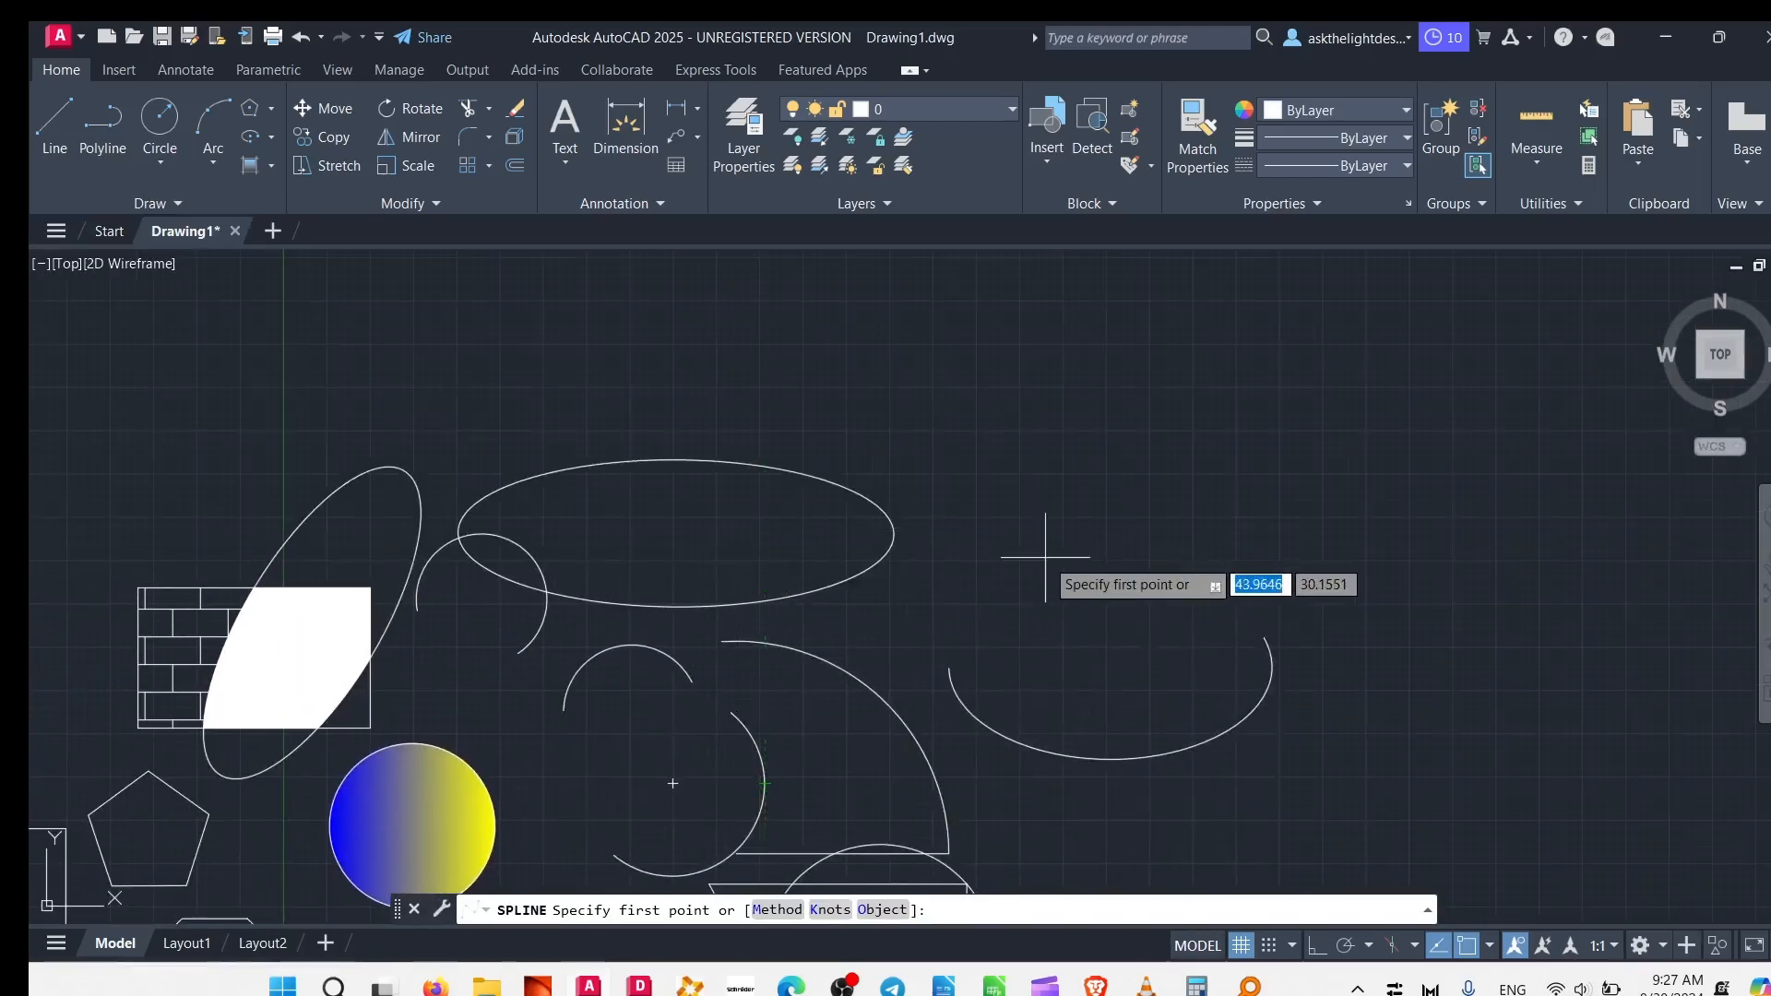
pyautogui.click(996, 575)
pyautogui.click(1137, 456)
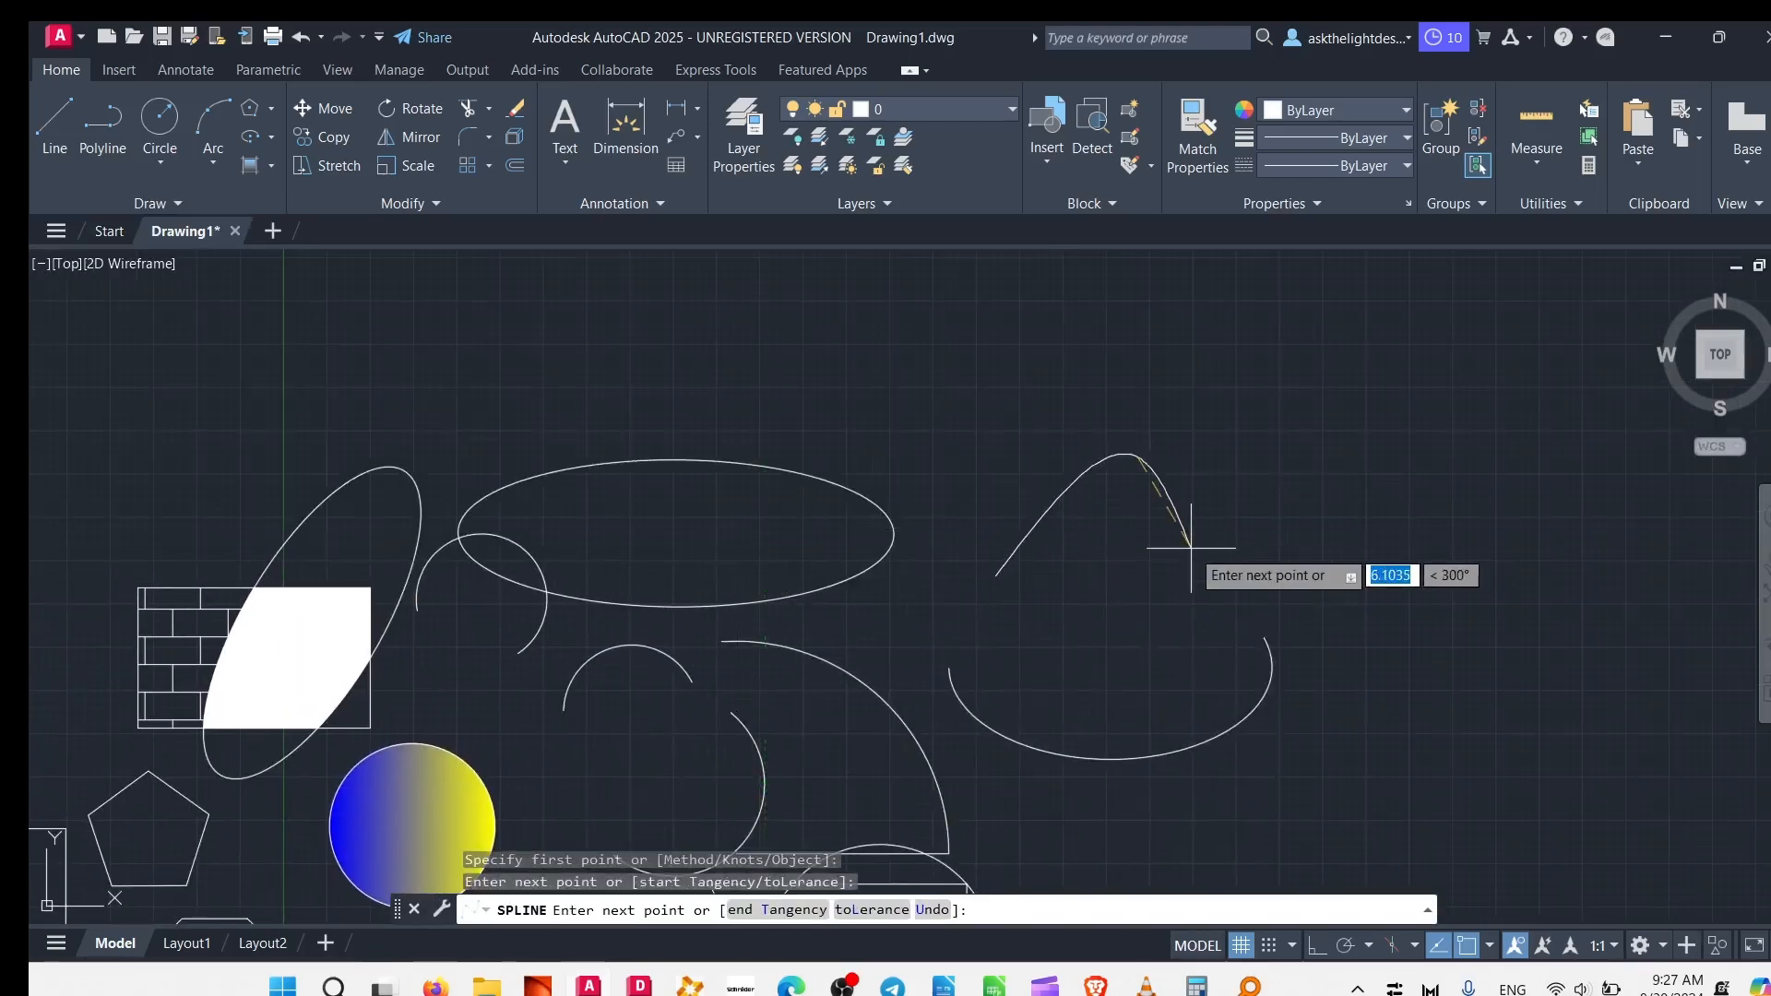
pyautogui.click(1219, 572)
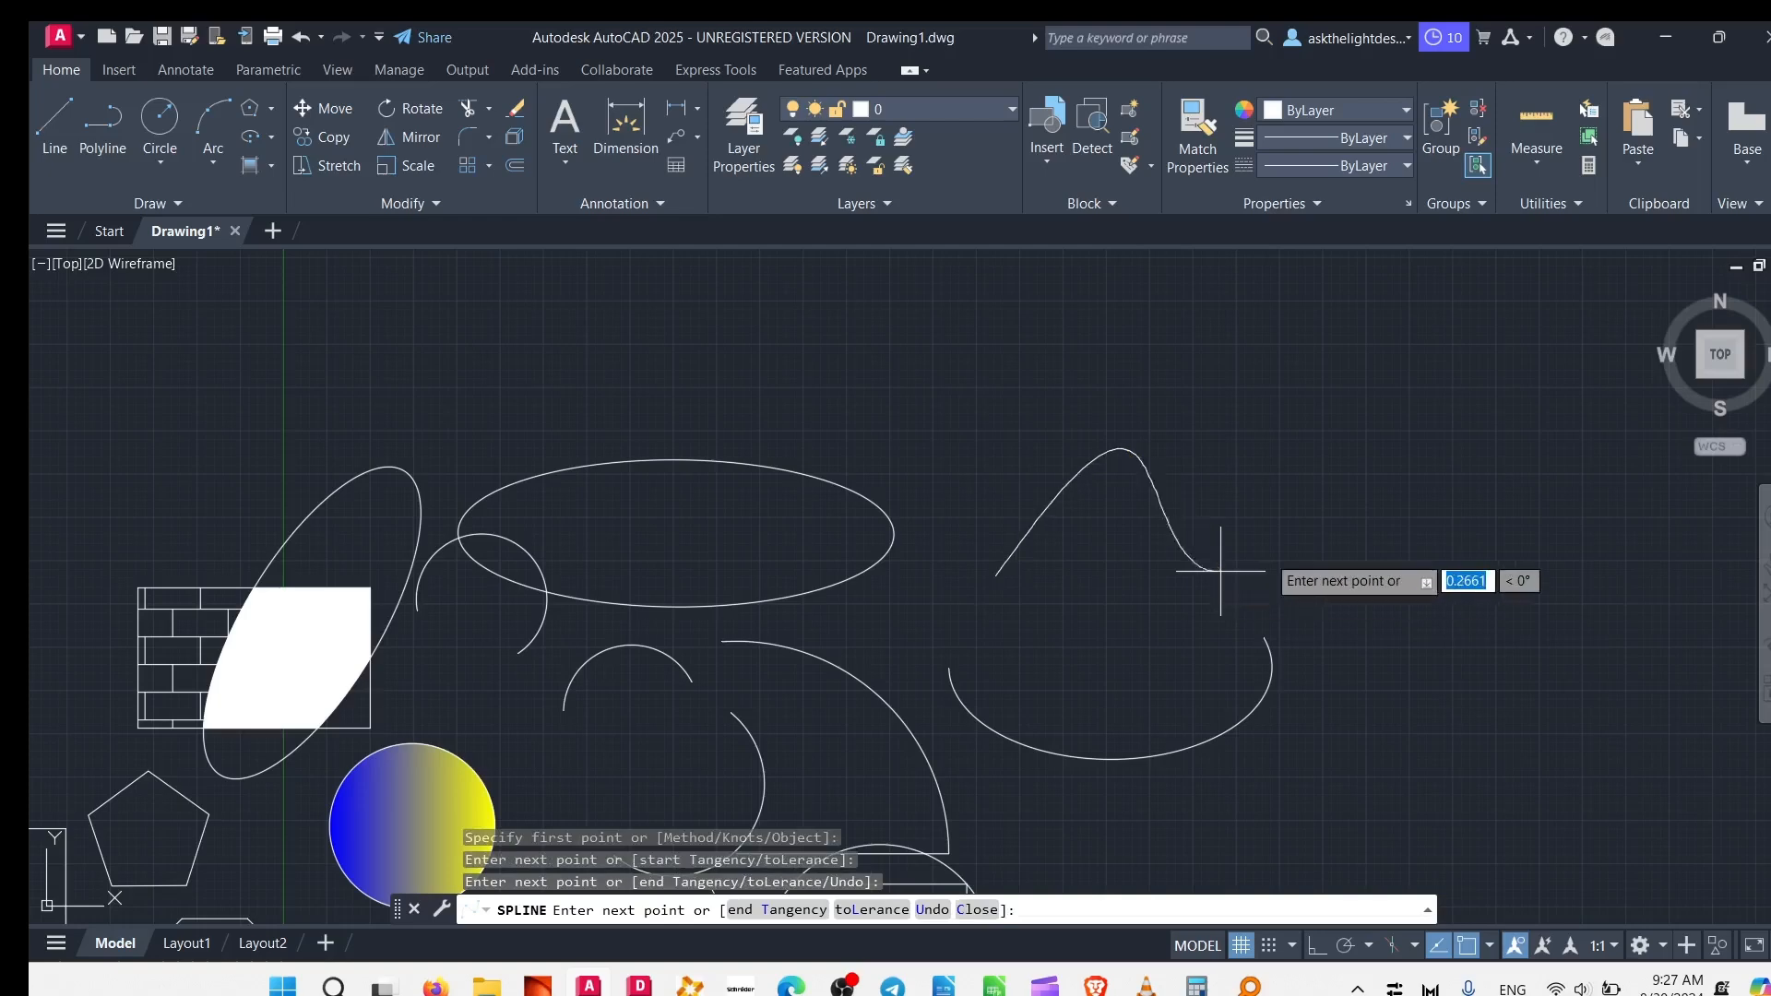
pyautogui.click(1331, 470)
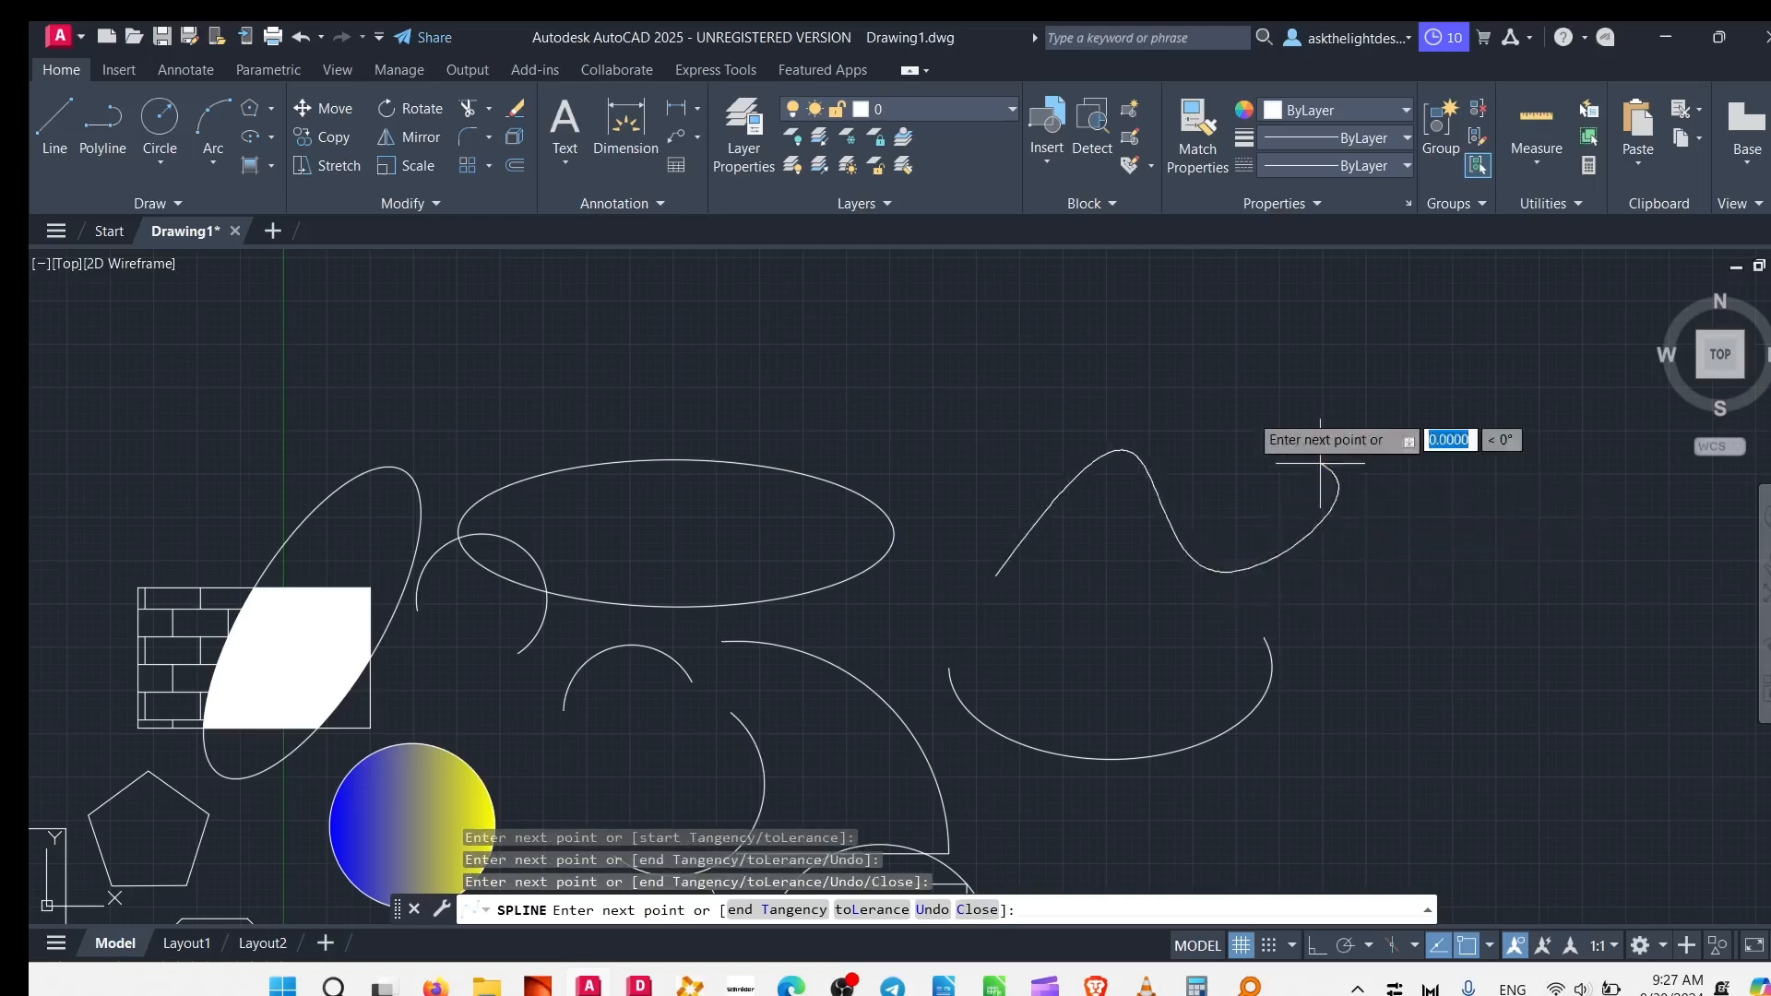
pyautogui.click(1262, 374)
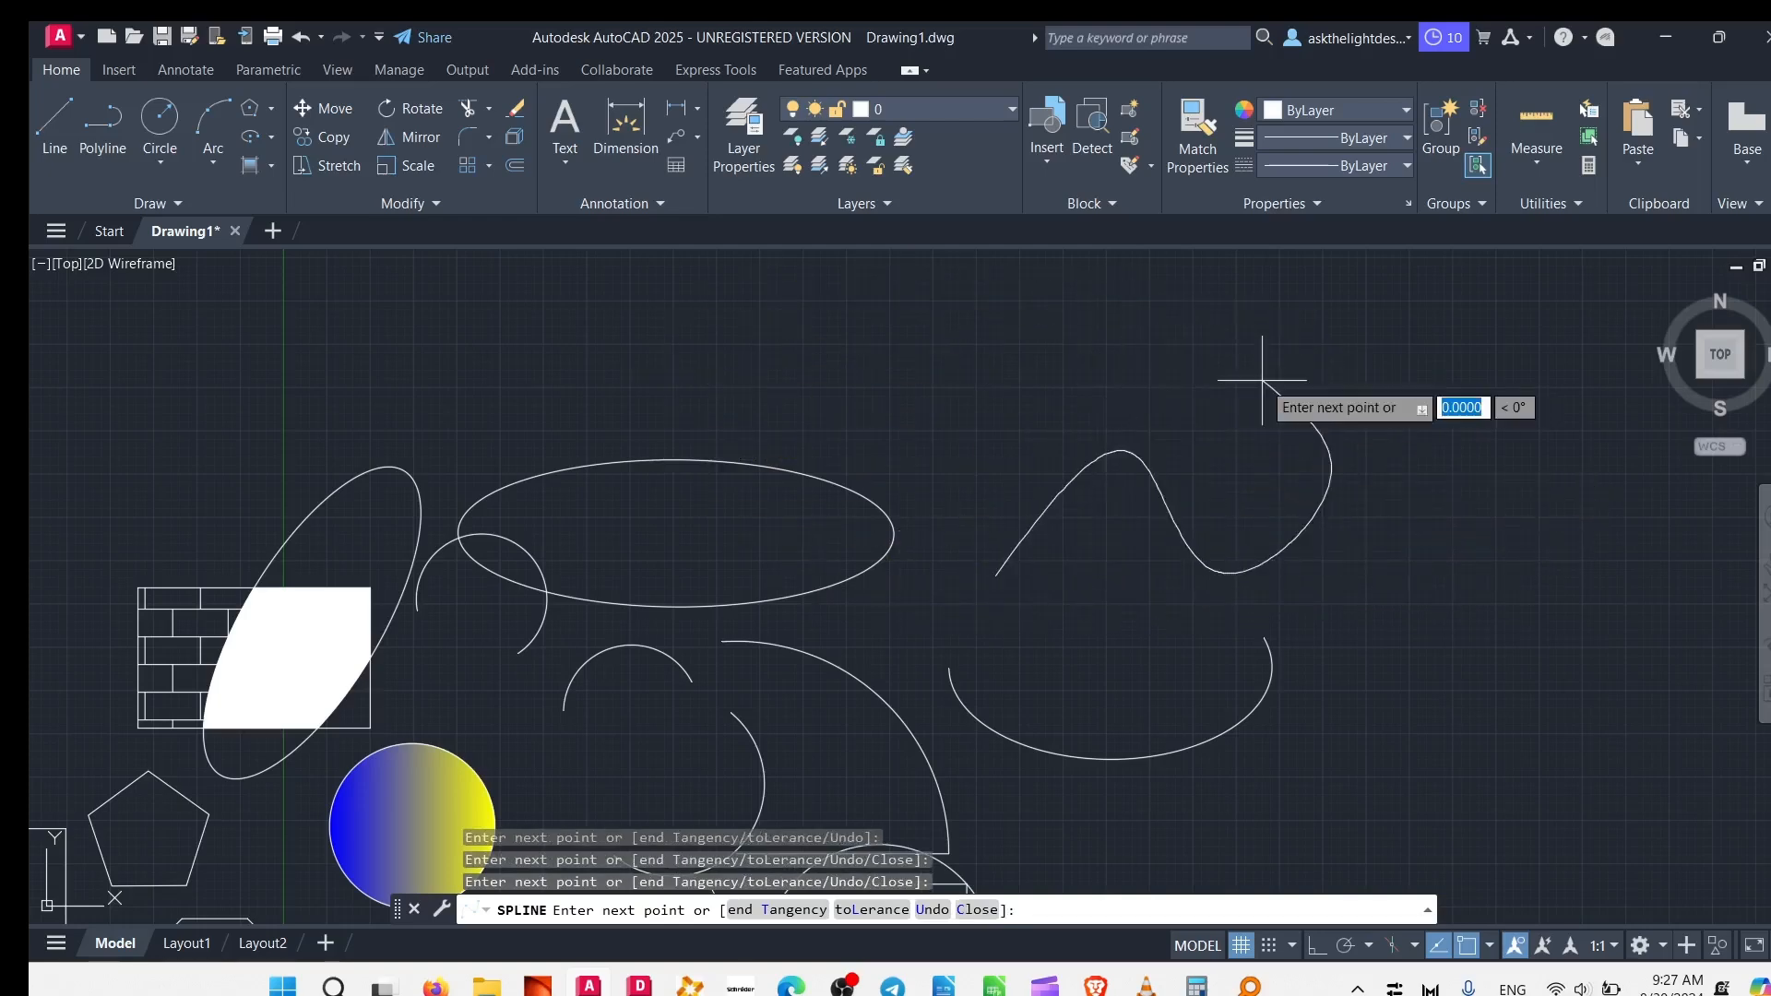
pyautogui.click(1444, 343)
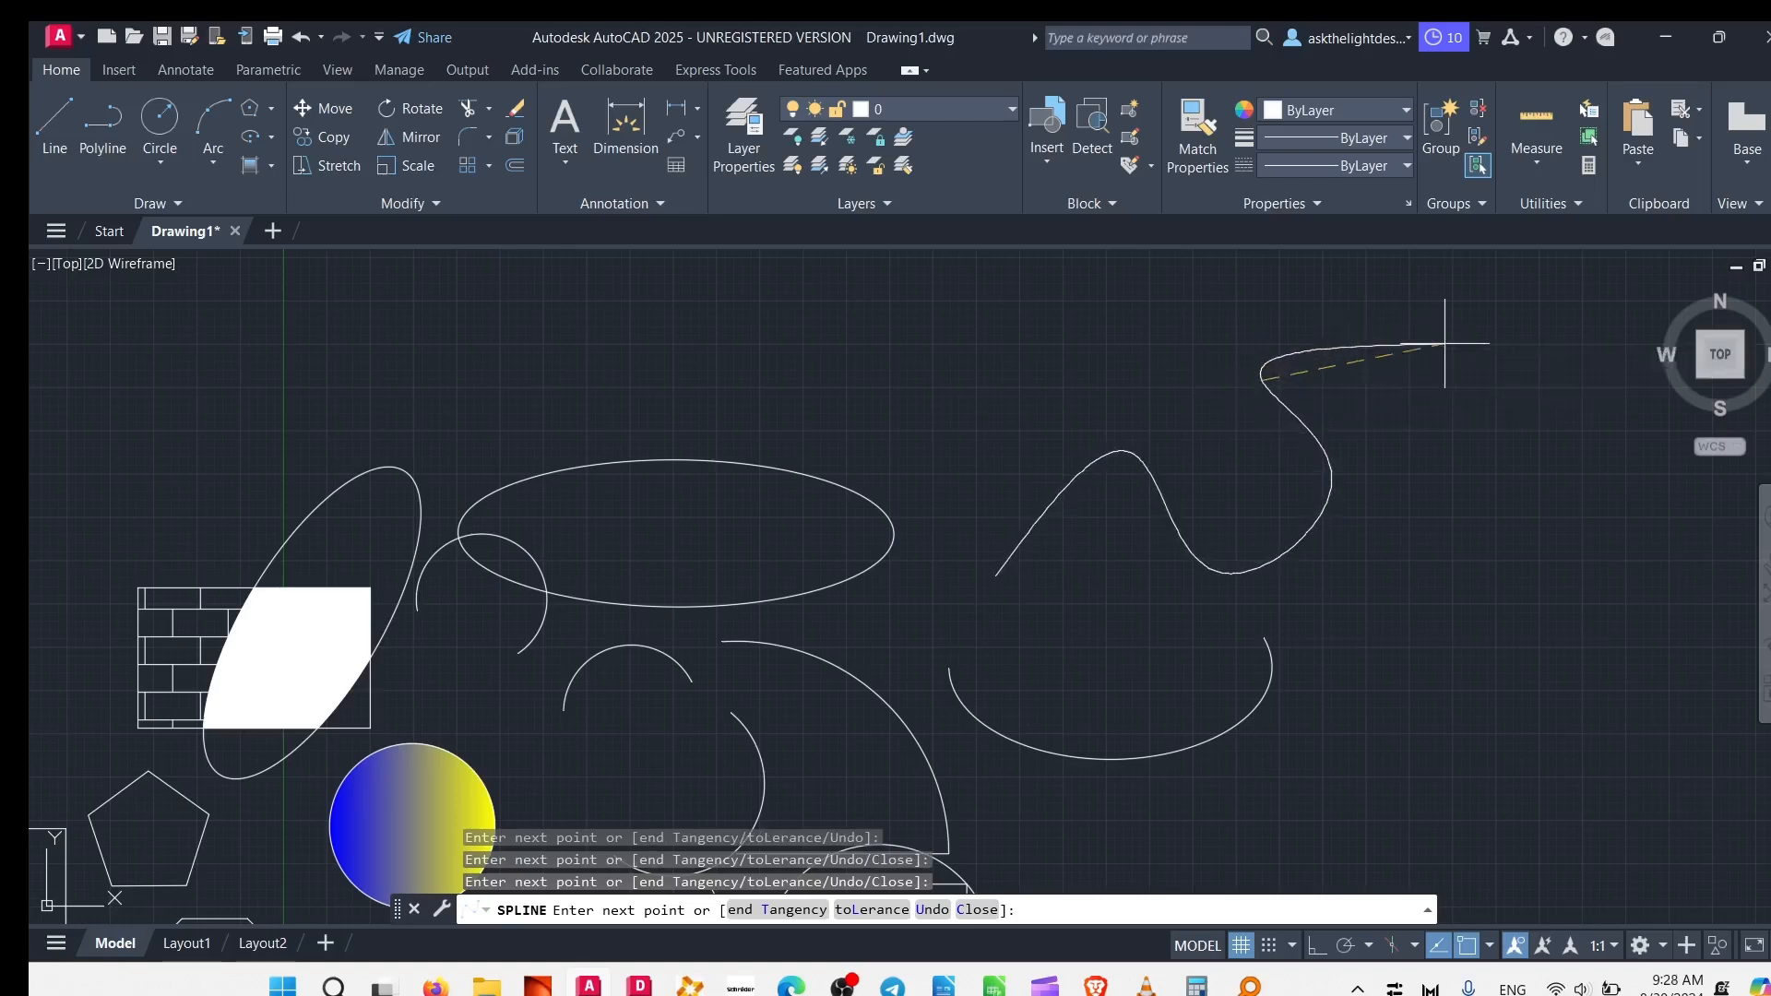
pyautogui.click(1421, 565)
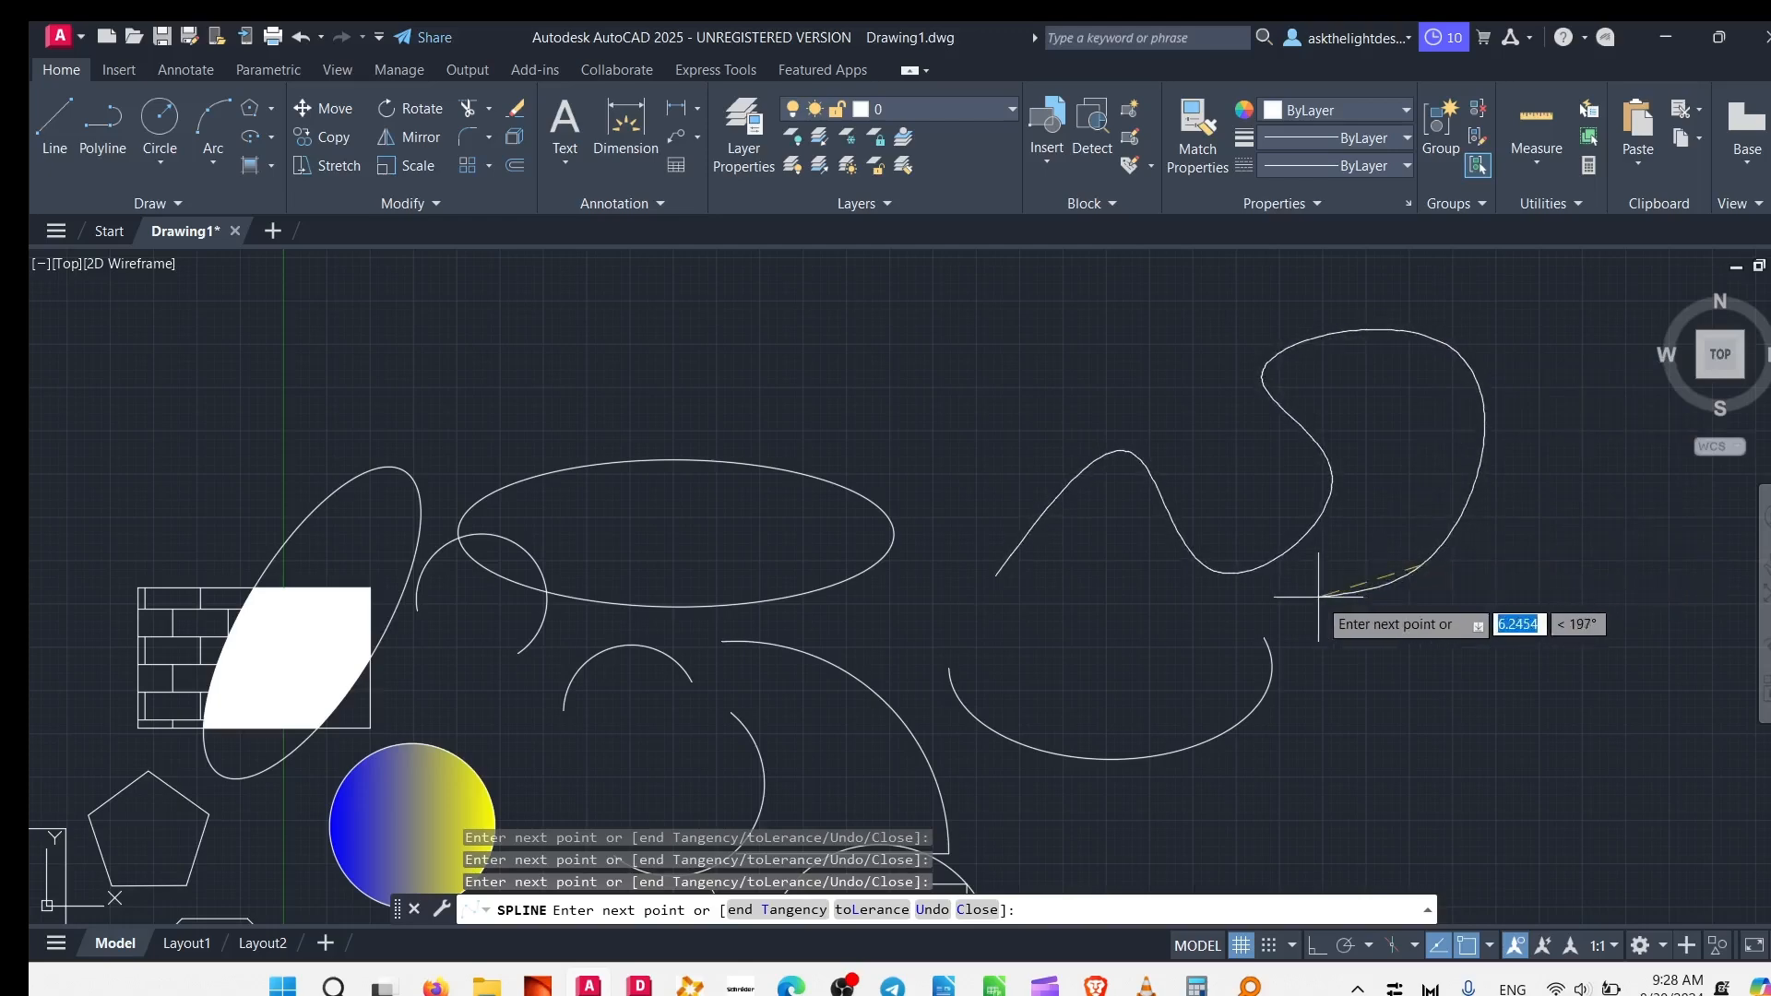
pyautogui.click(1349, 644)
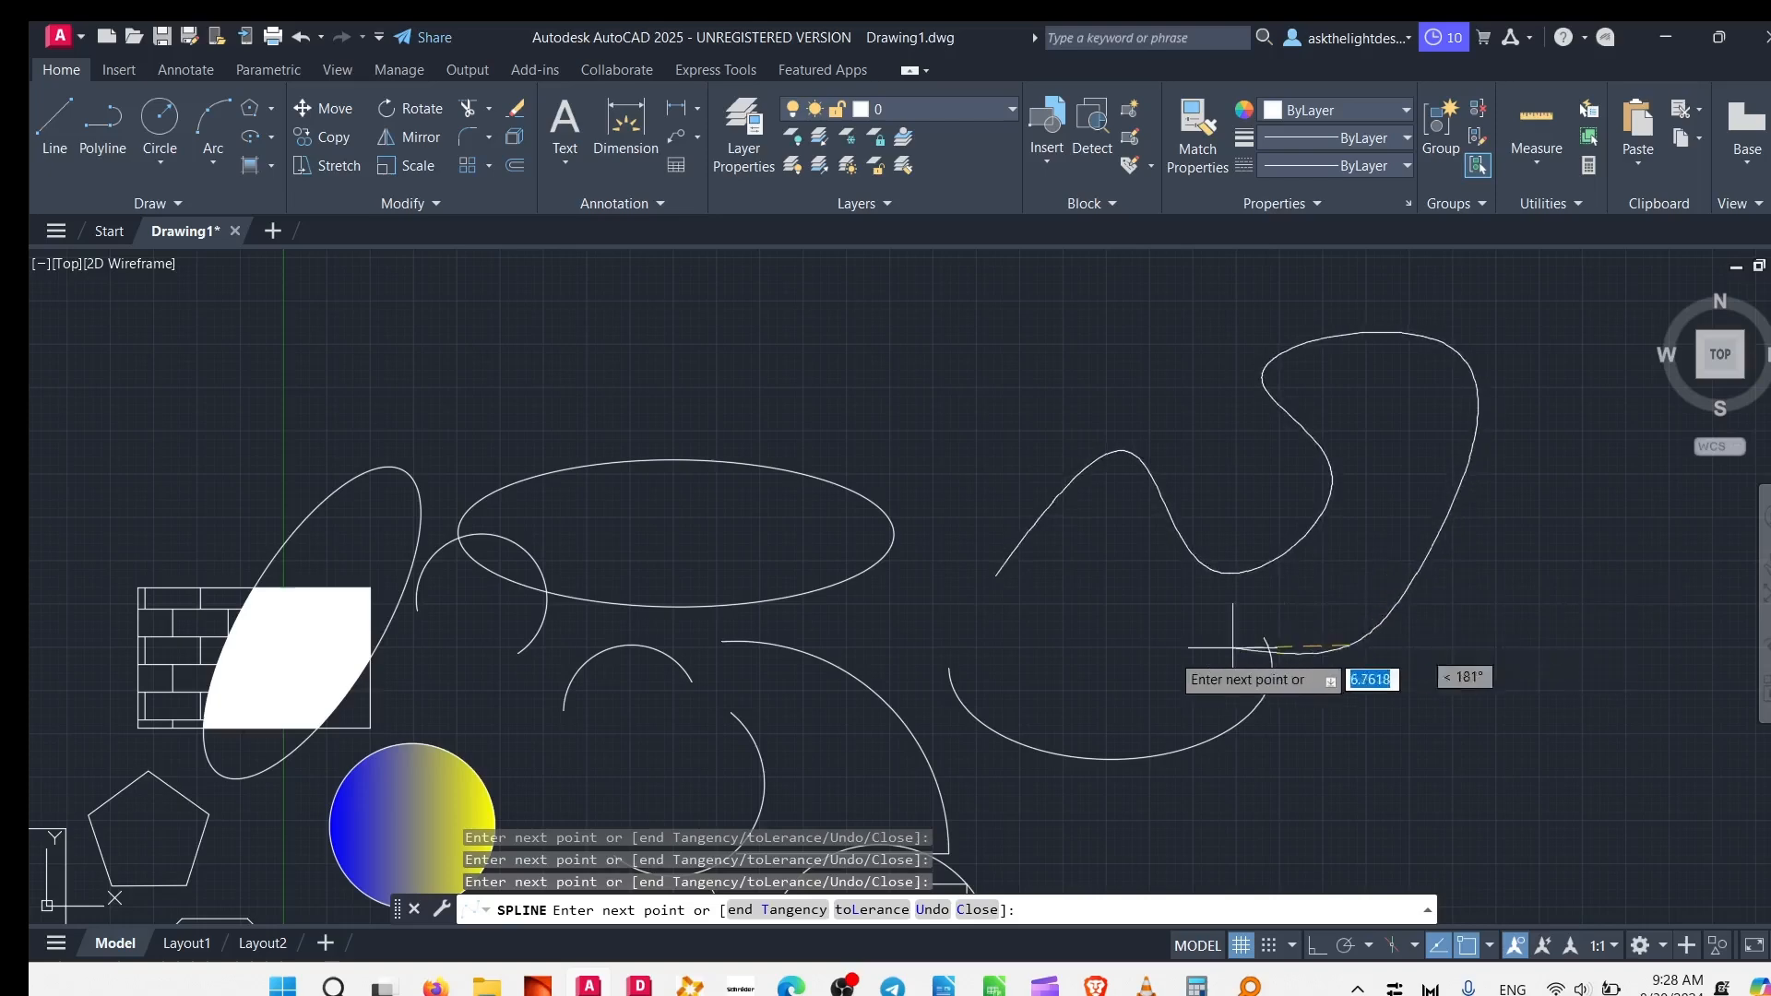
pyautogui.click(1057, 654)
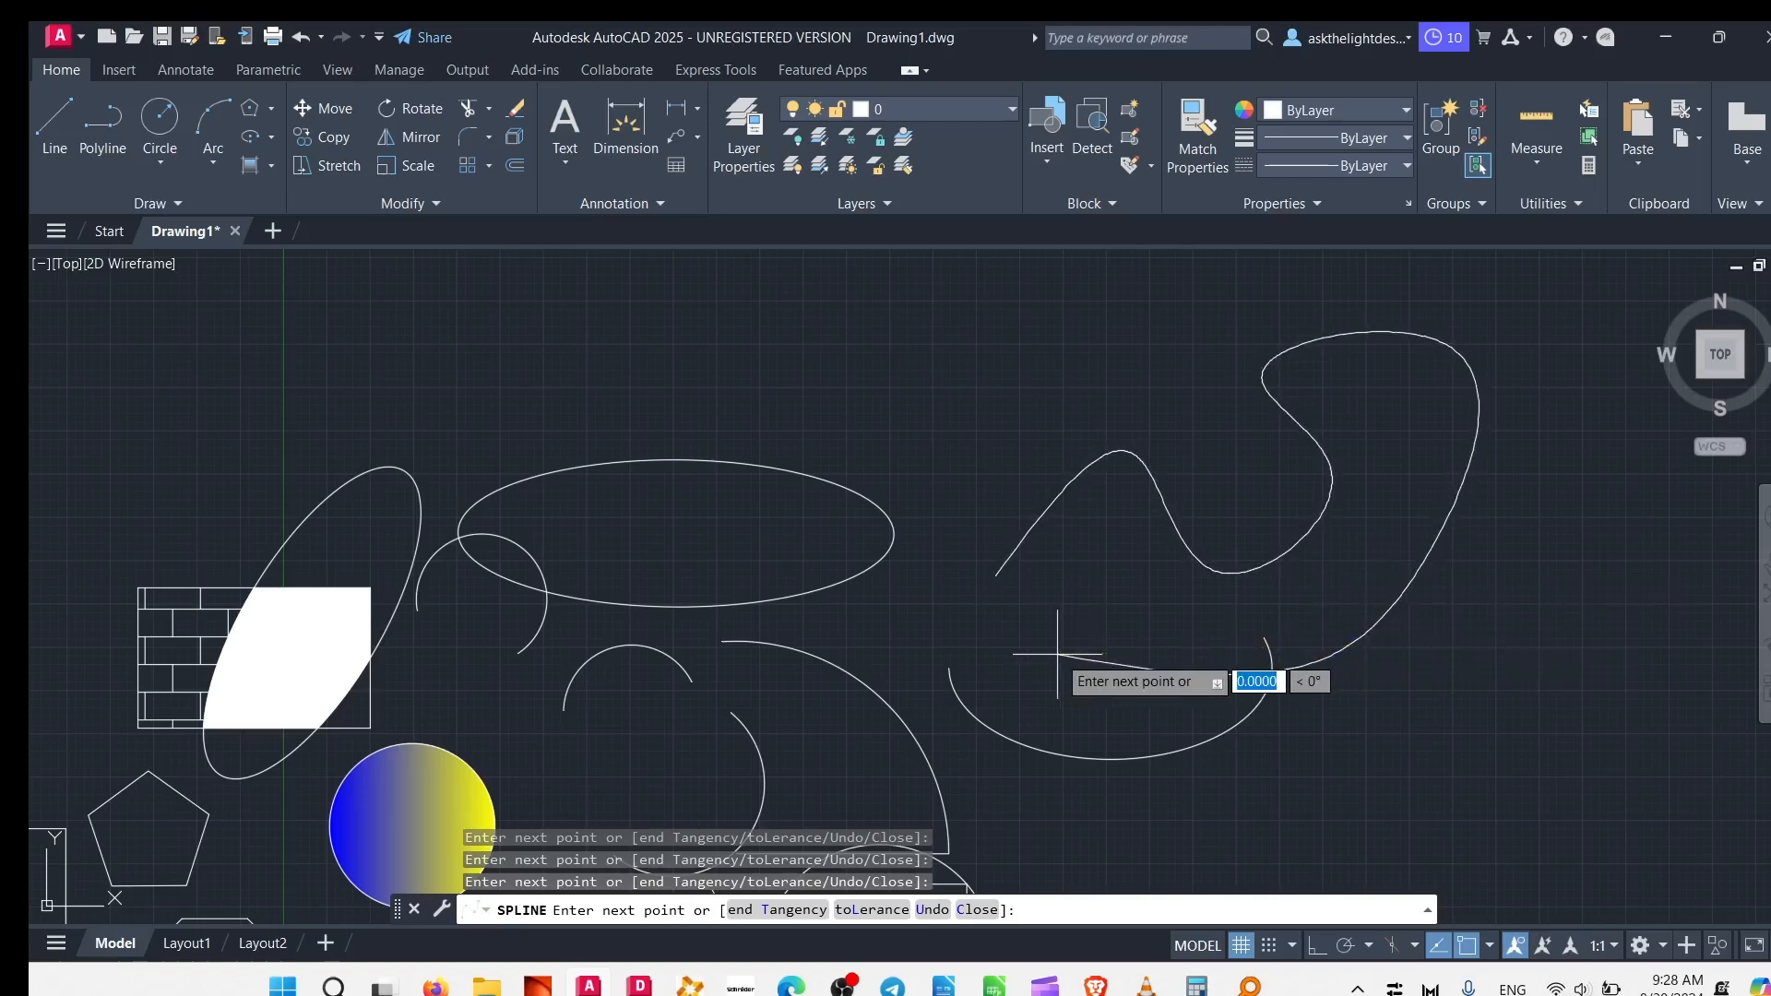
pyautogui.click(997, 578)
pyautogui.rightClick(1110, 577)
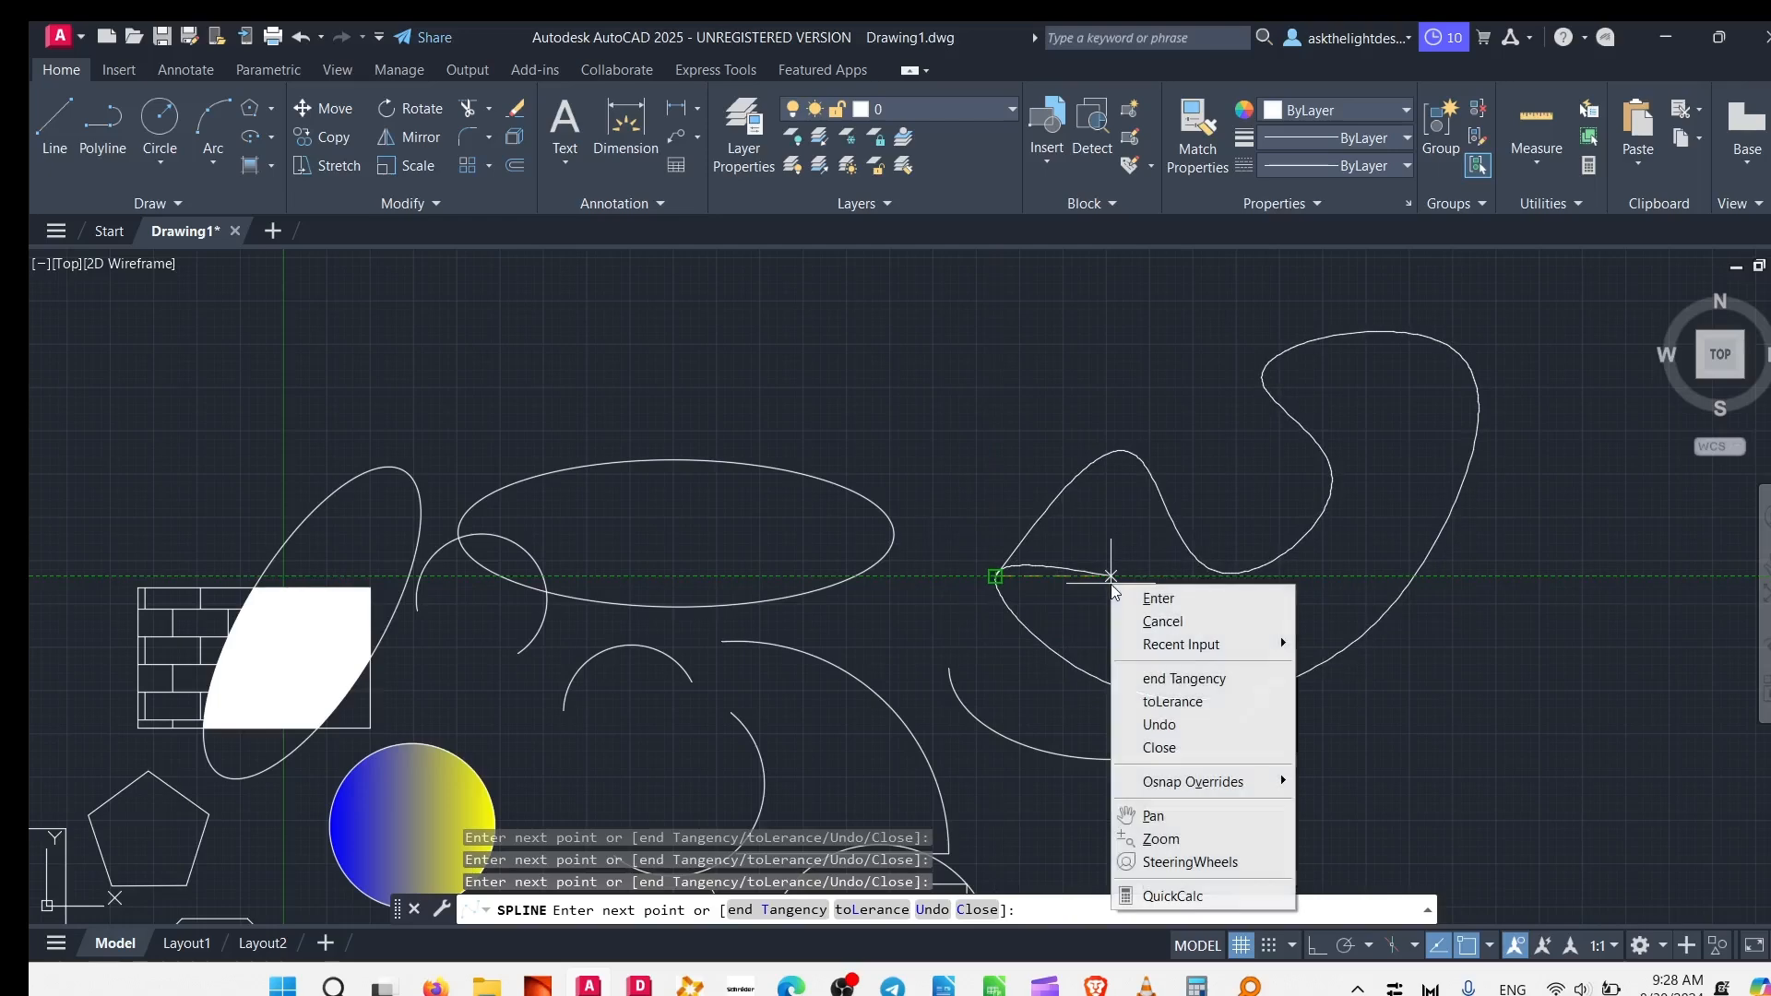
pyautogui.click(1178, 604)
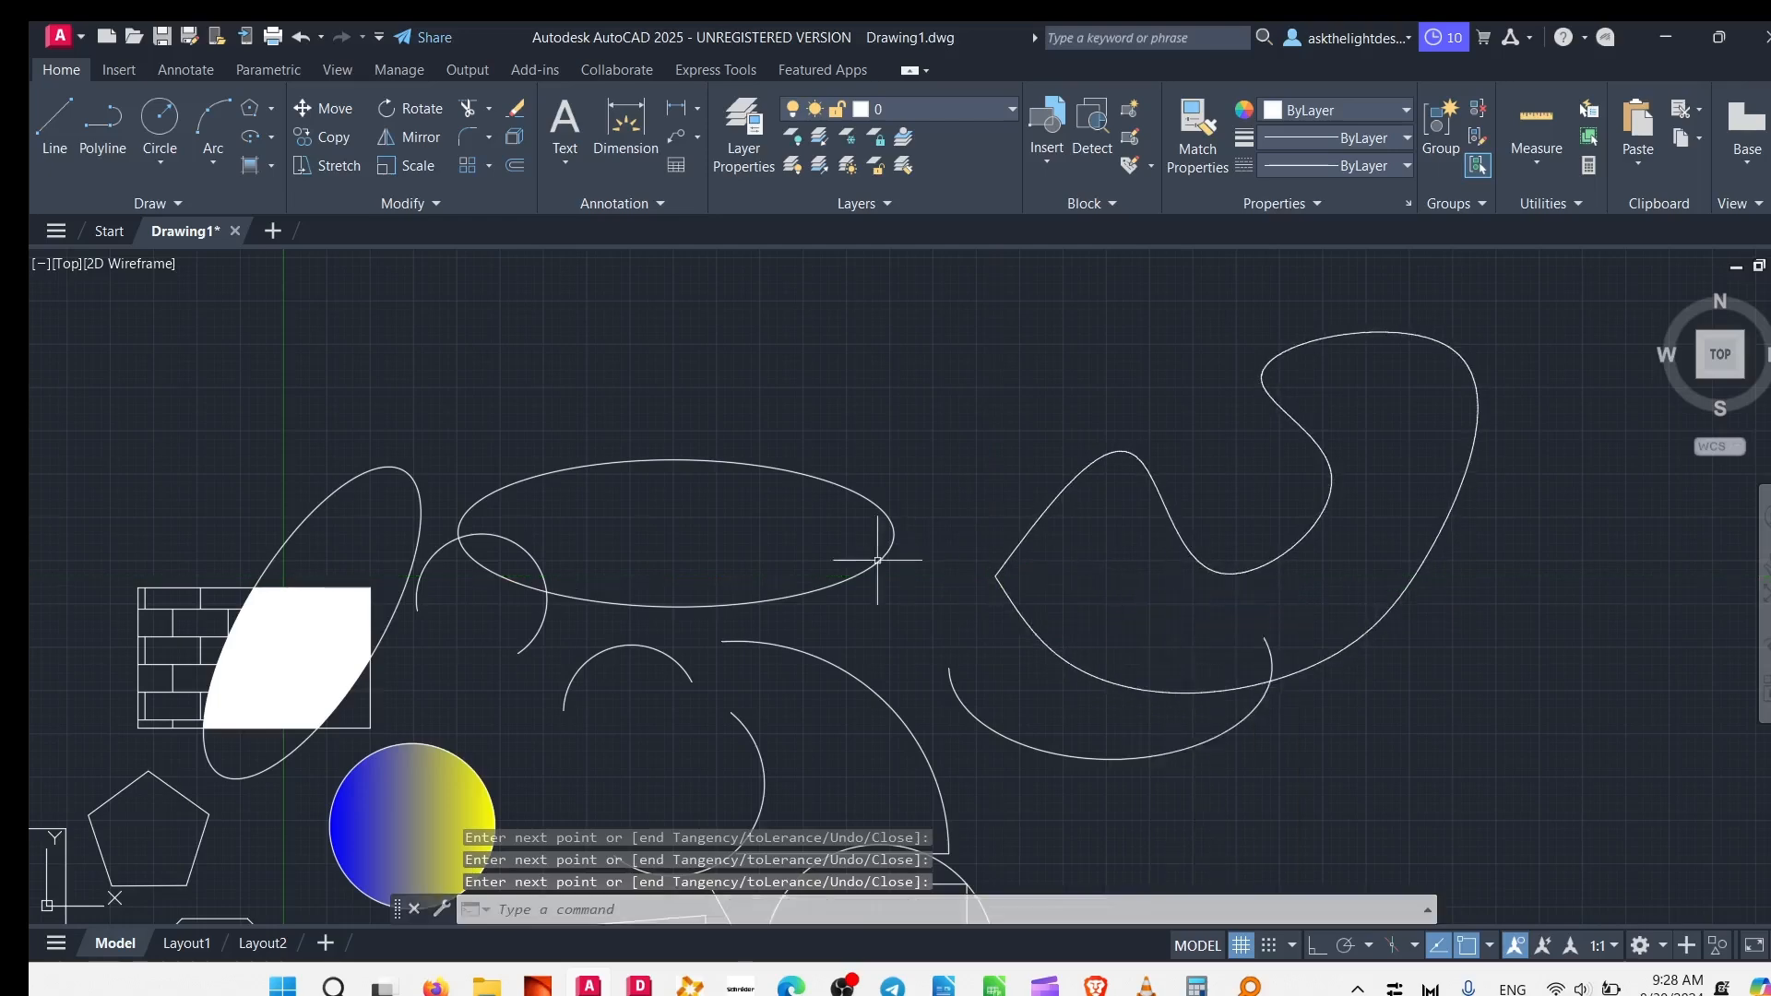
# Step: Stretch the new spline's start point horizontally inward by about 3.3 units
pyautogui.click(1020, 567)
pyautogui.click(963, 589)
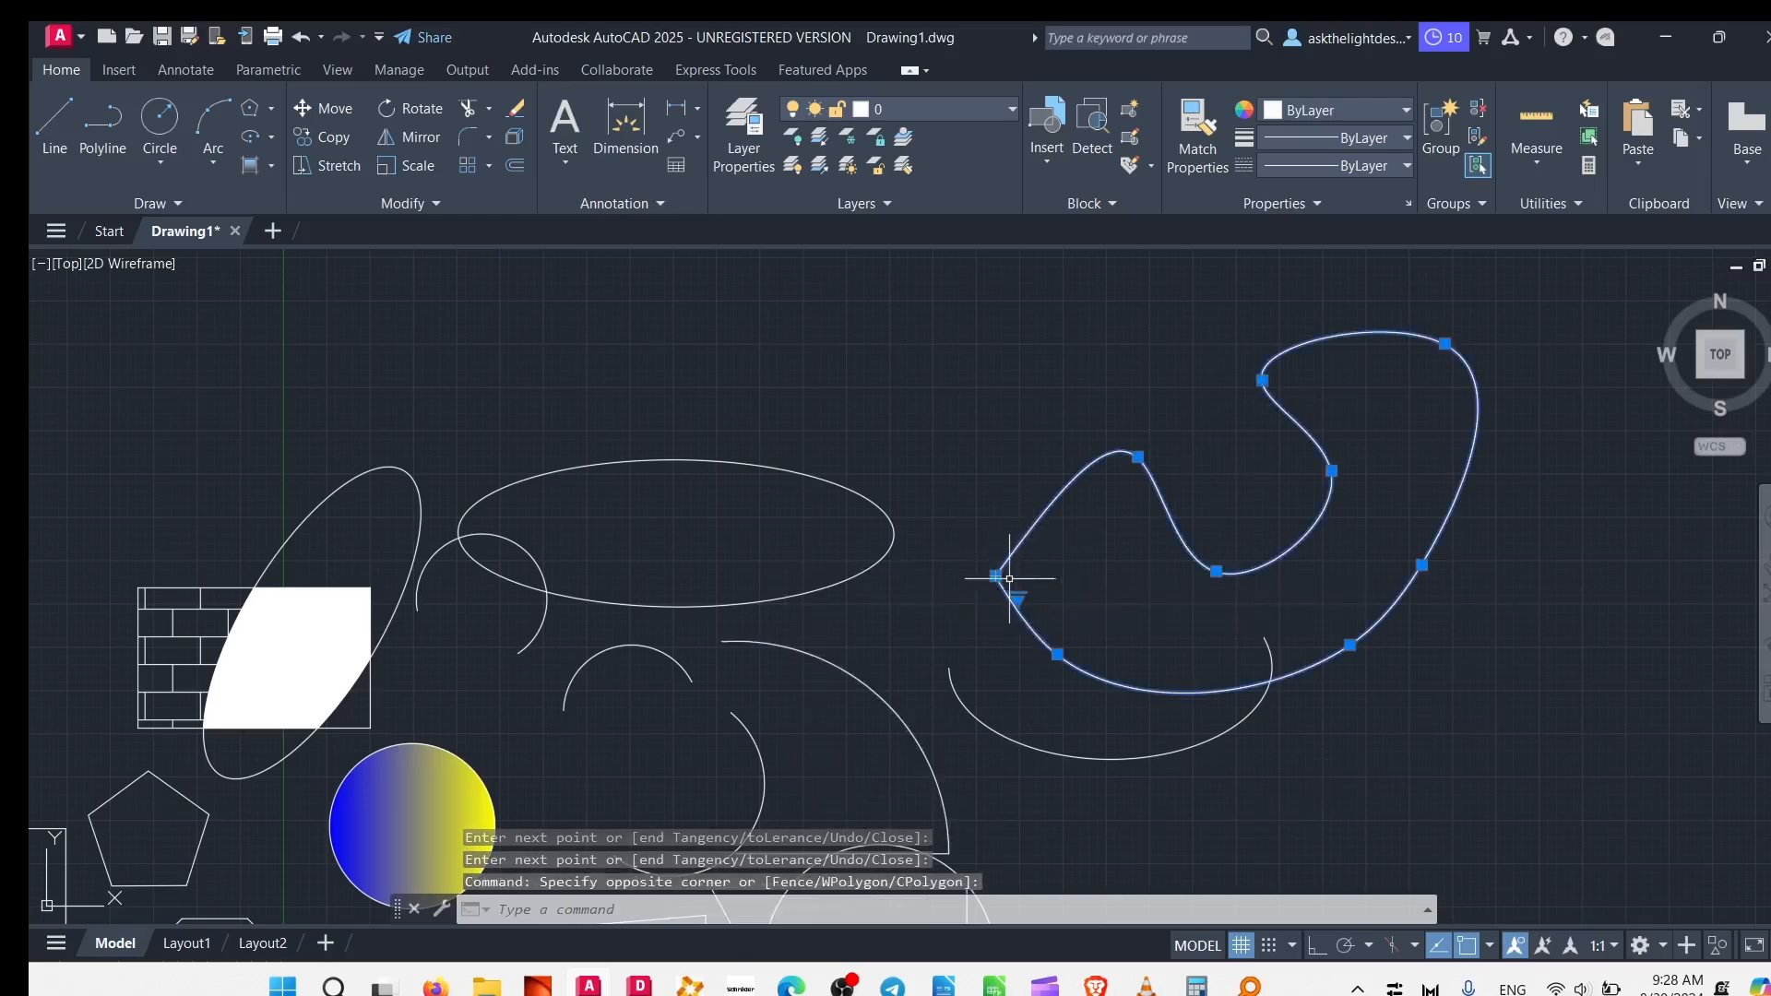
pyautogui.click(995, 575)
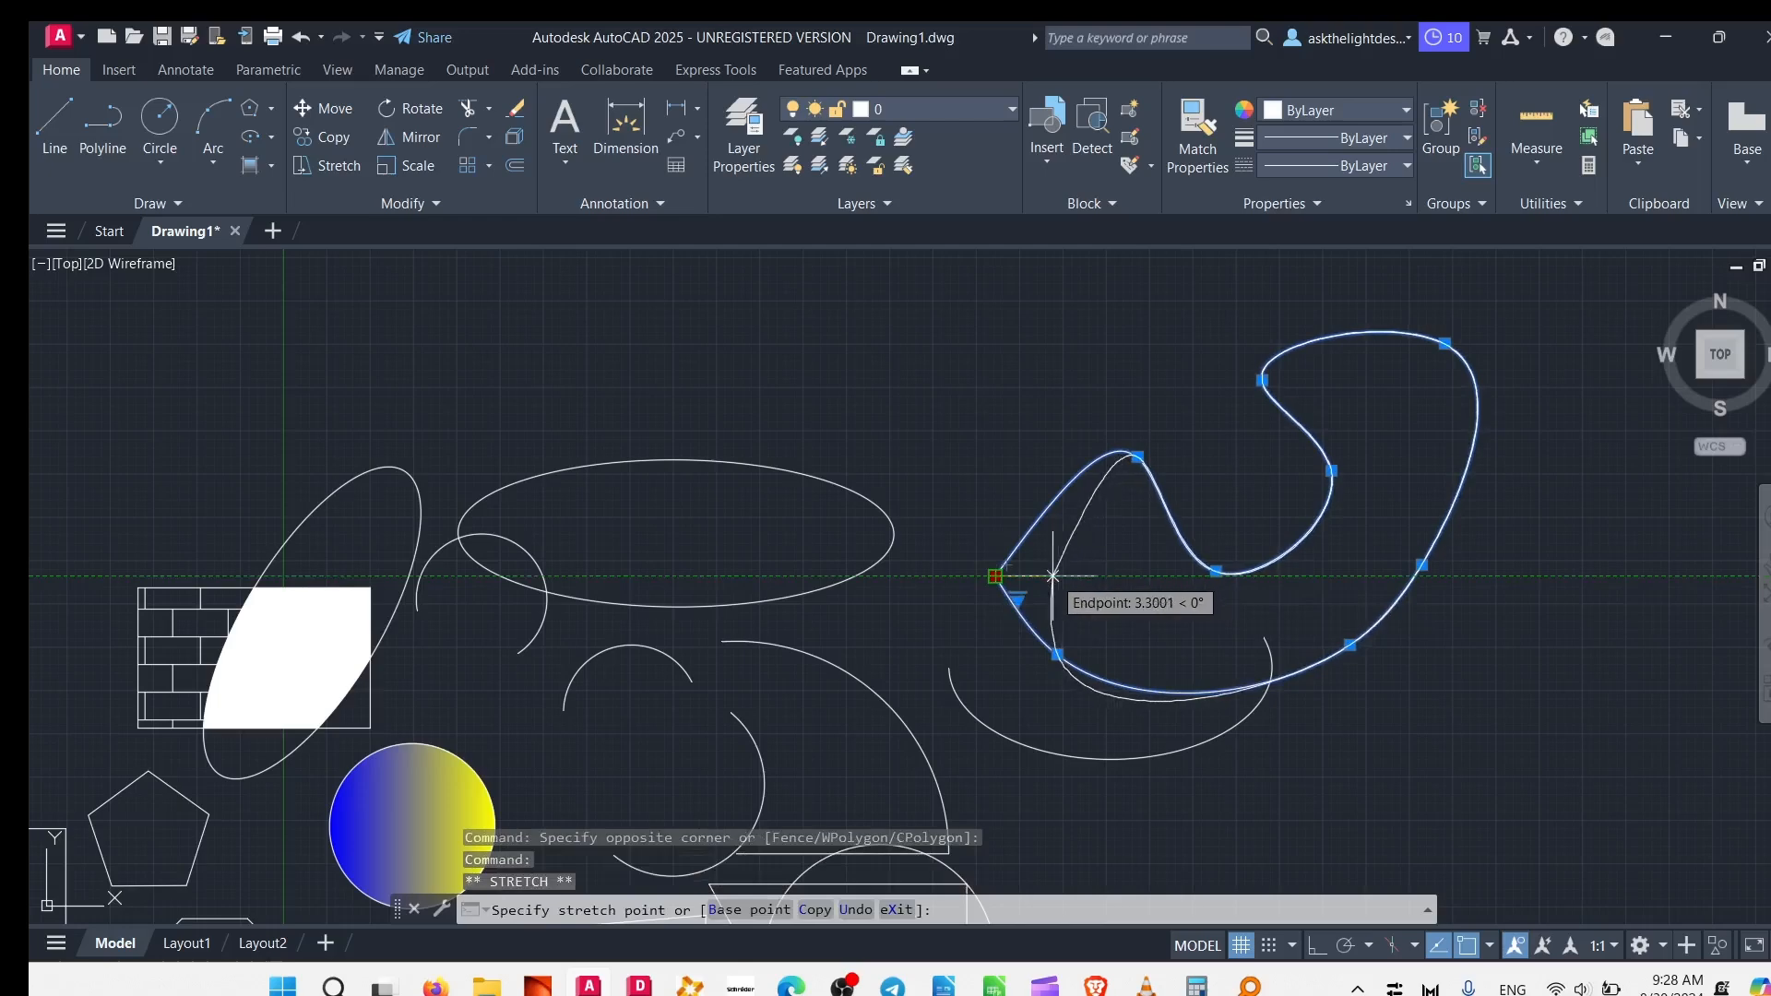
pyautogui.click(1052, 576)
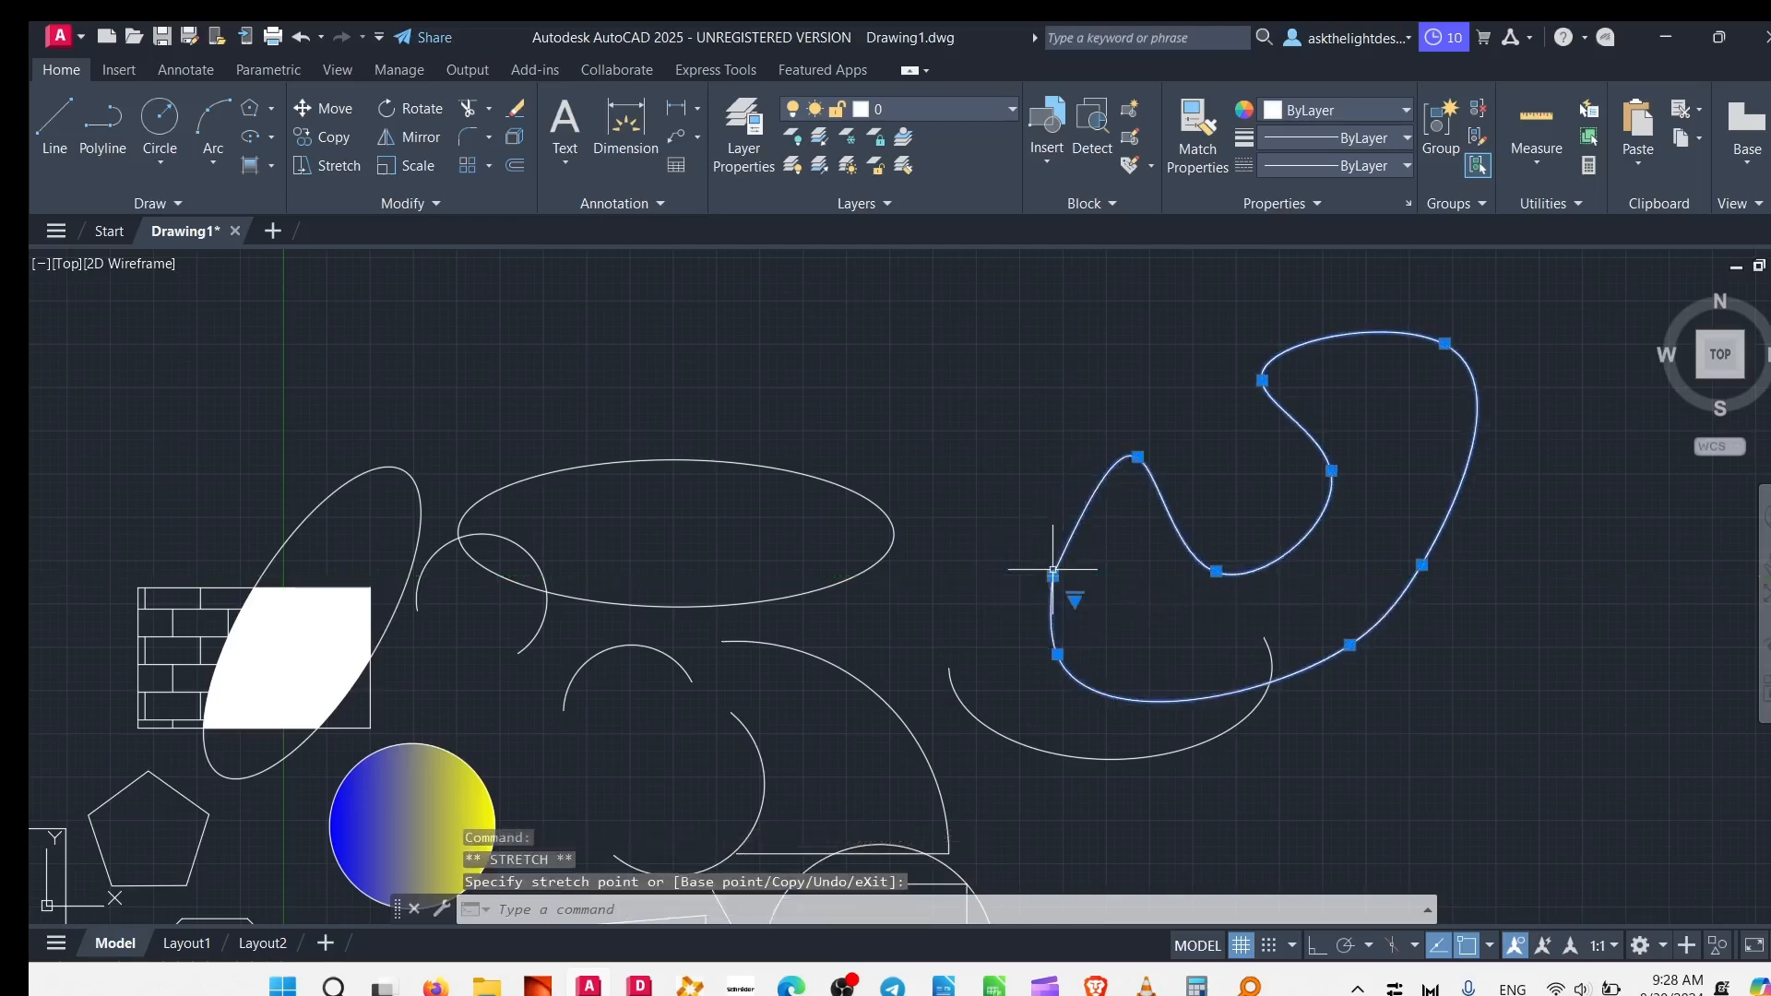
pyautogui.press('Escape')
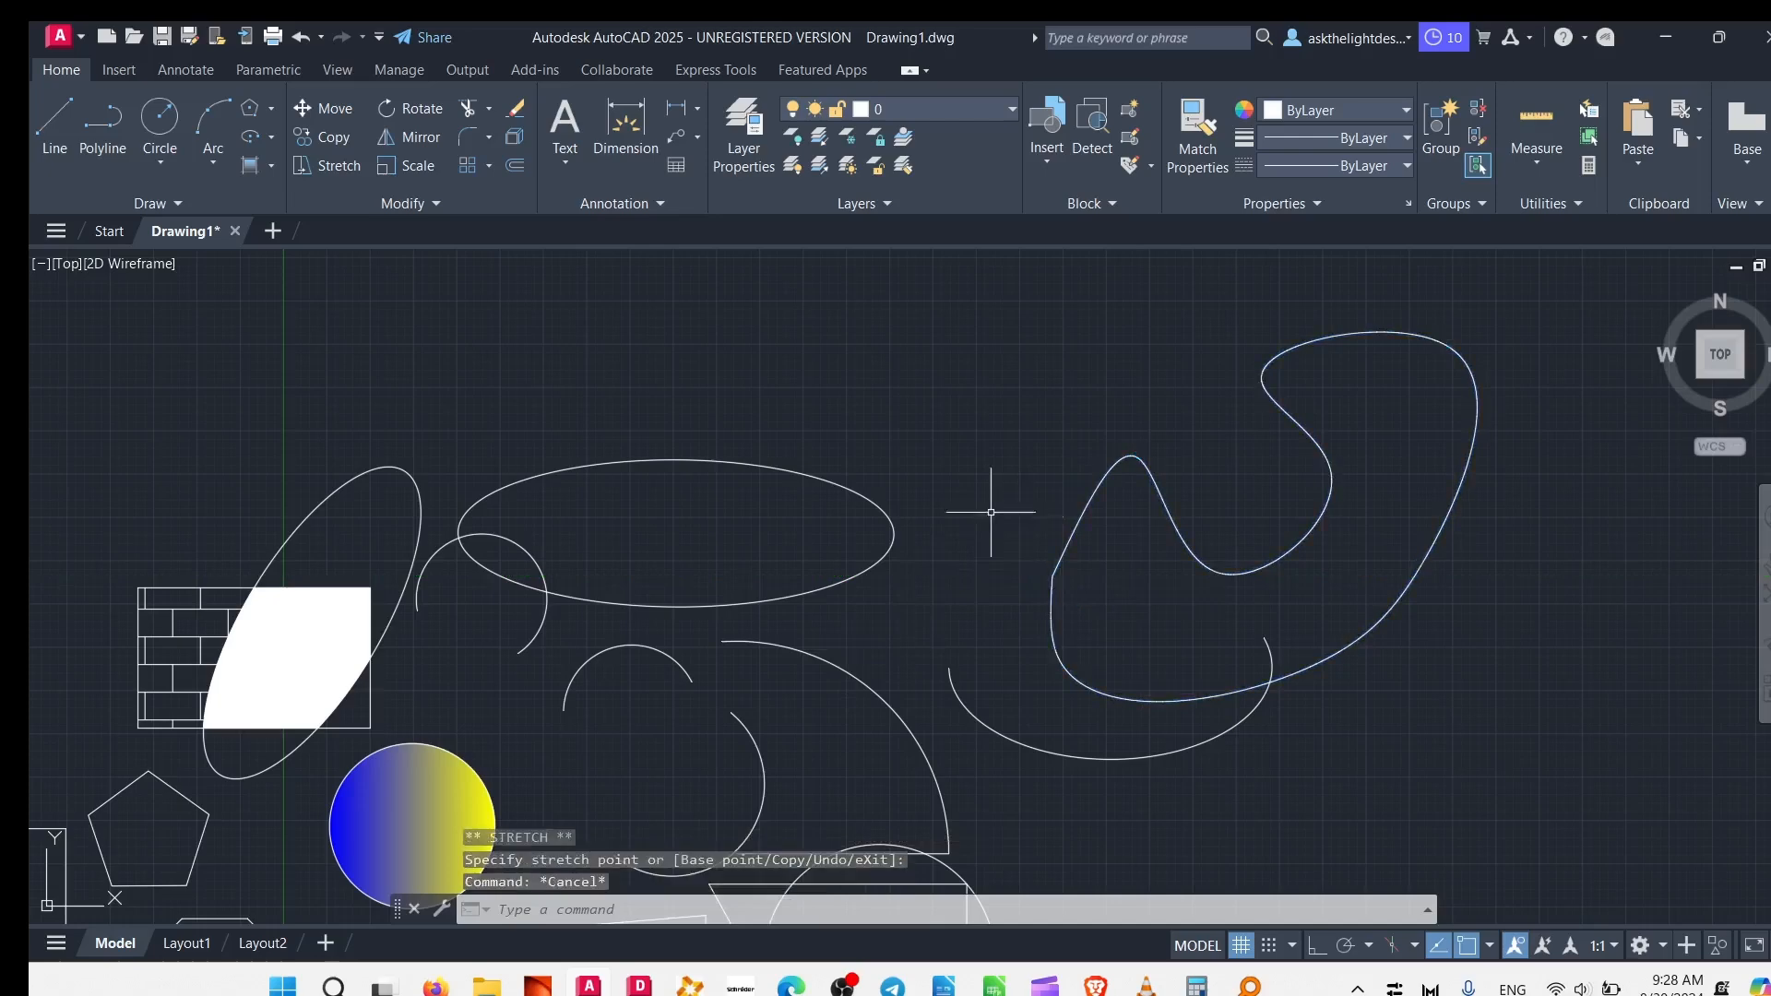
# Step: Switch the spline to control vertices and stretch the vertex just below its start point about 2.5 units down and outward at 231°
pyautogui.click(1048, 597)
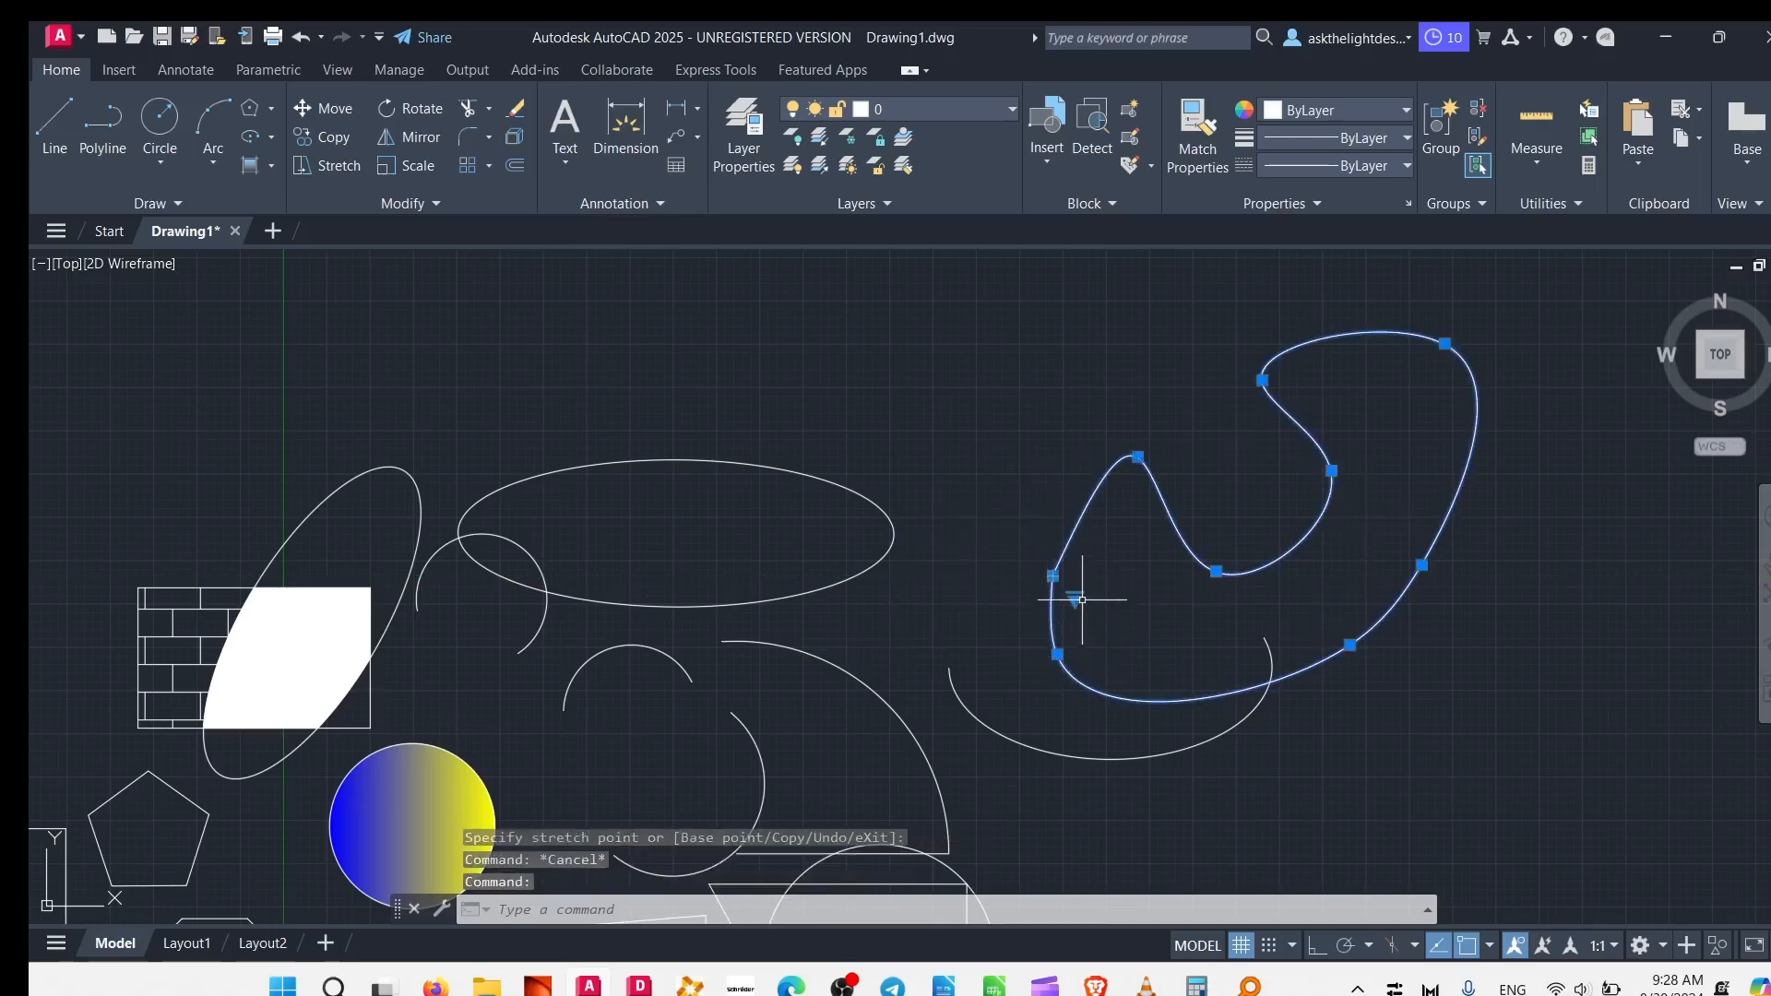
pyautogui.click(1077, 599)
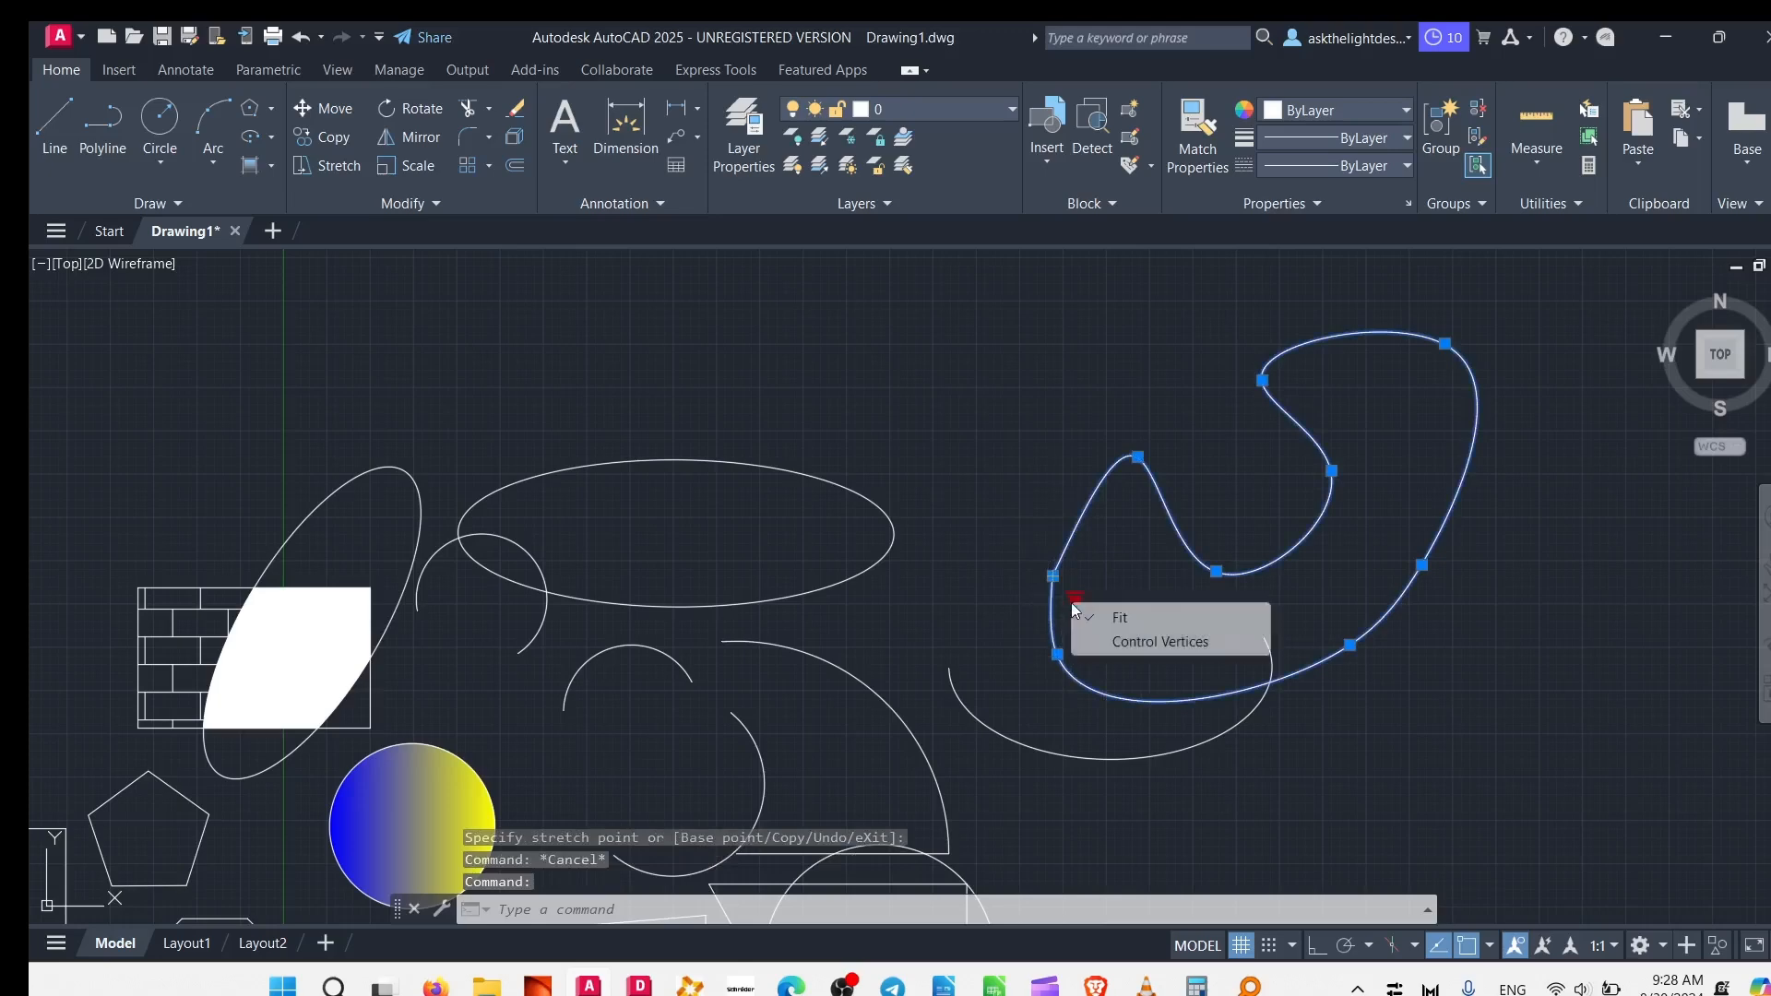
pyautogui.click(1144, 643)
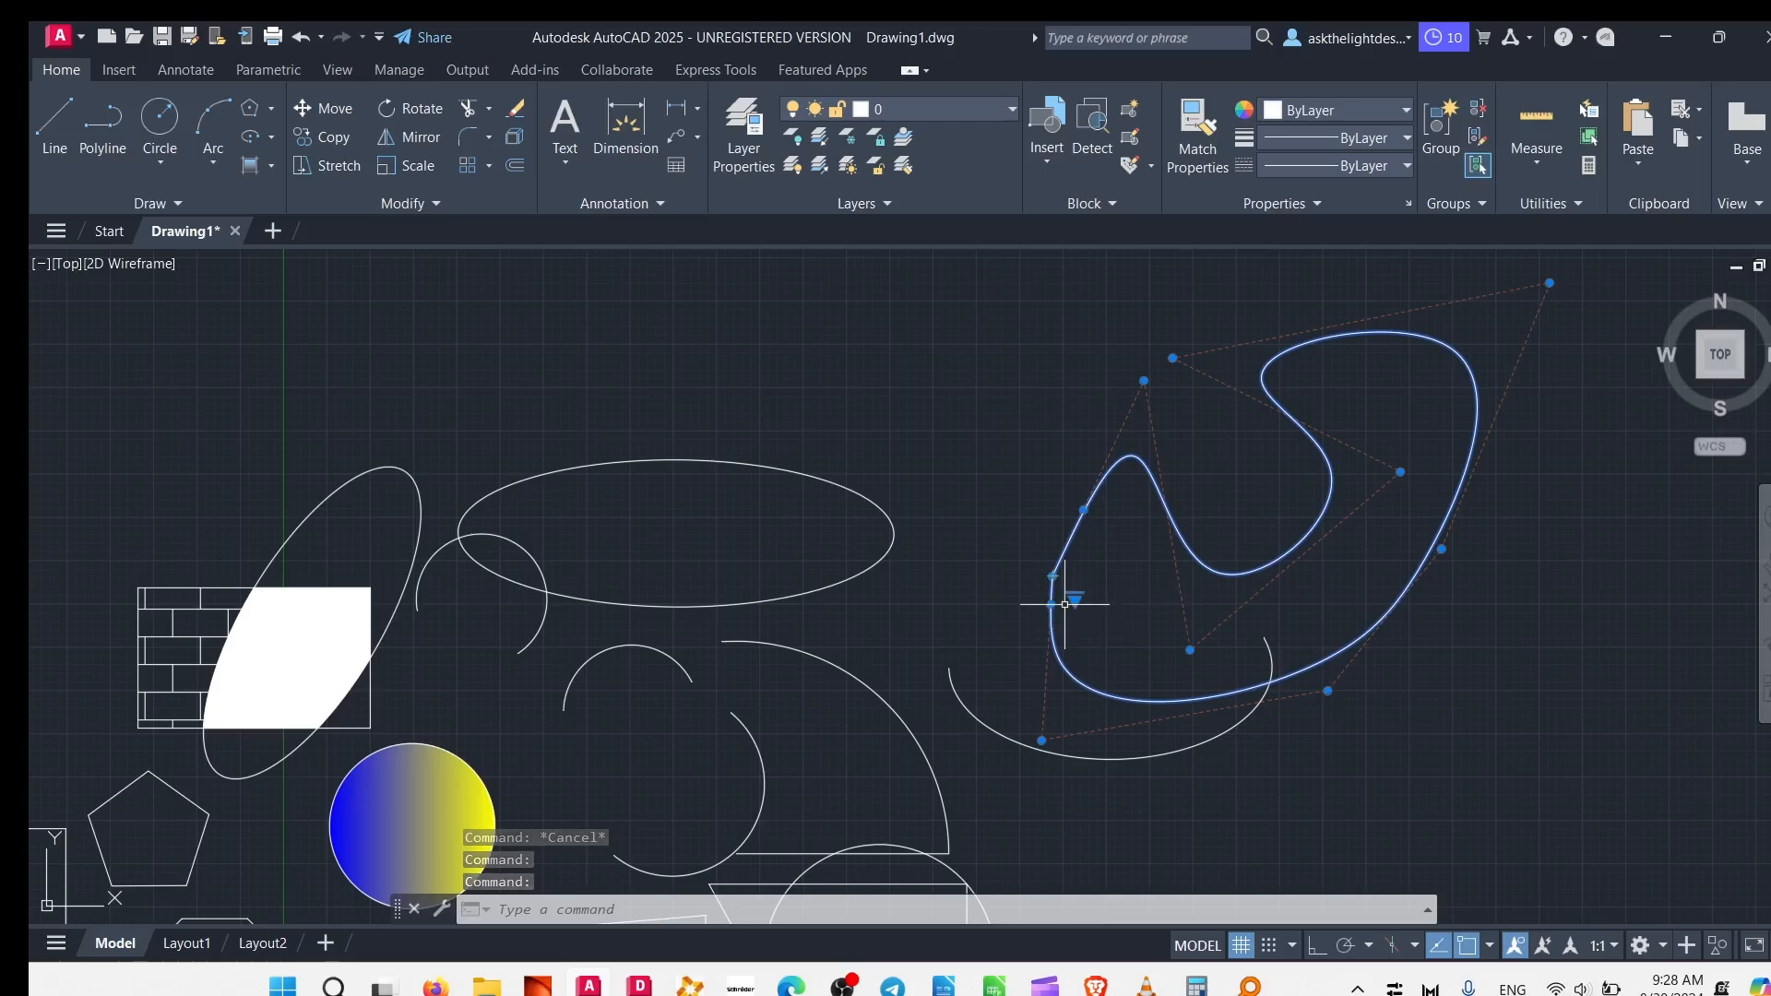
pyautogui.click(1051, 605)
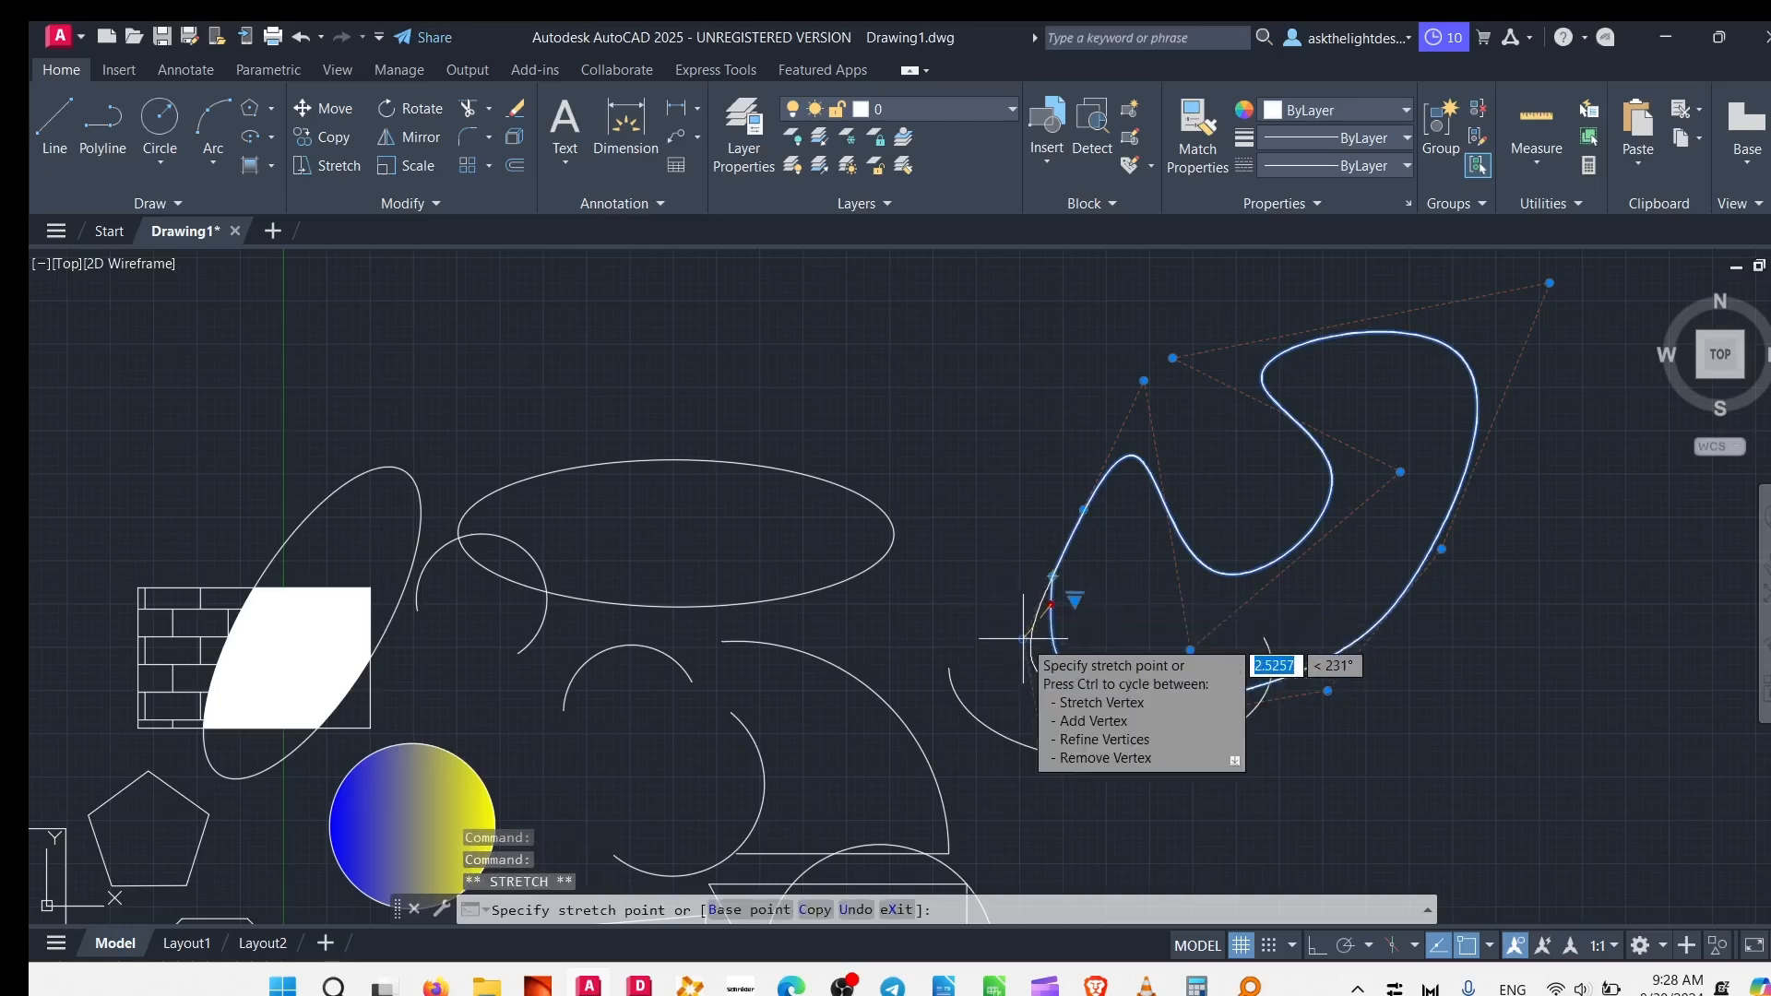
pyautogui.click(1023, 639)
pyautogui.press('Escape')
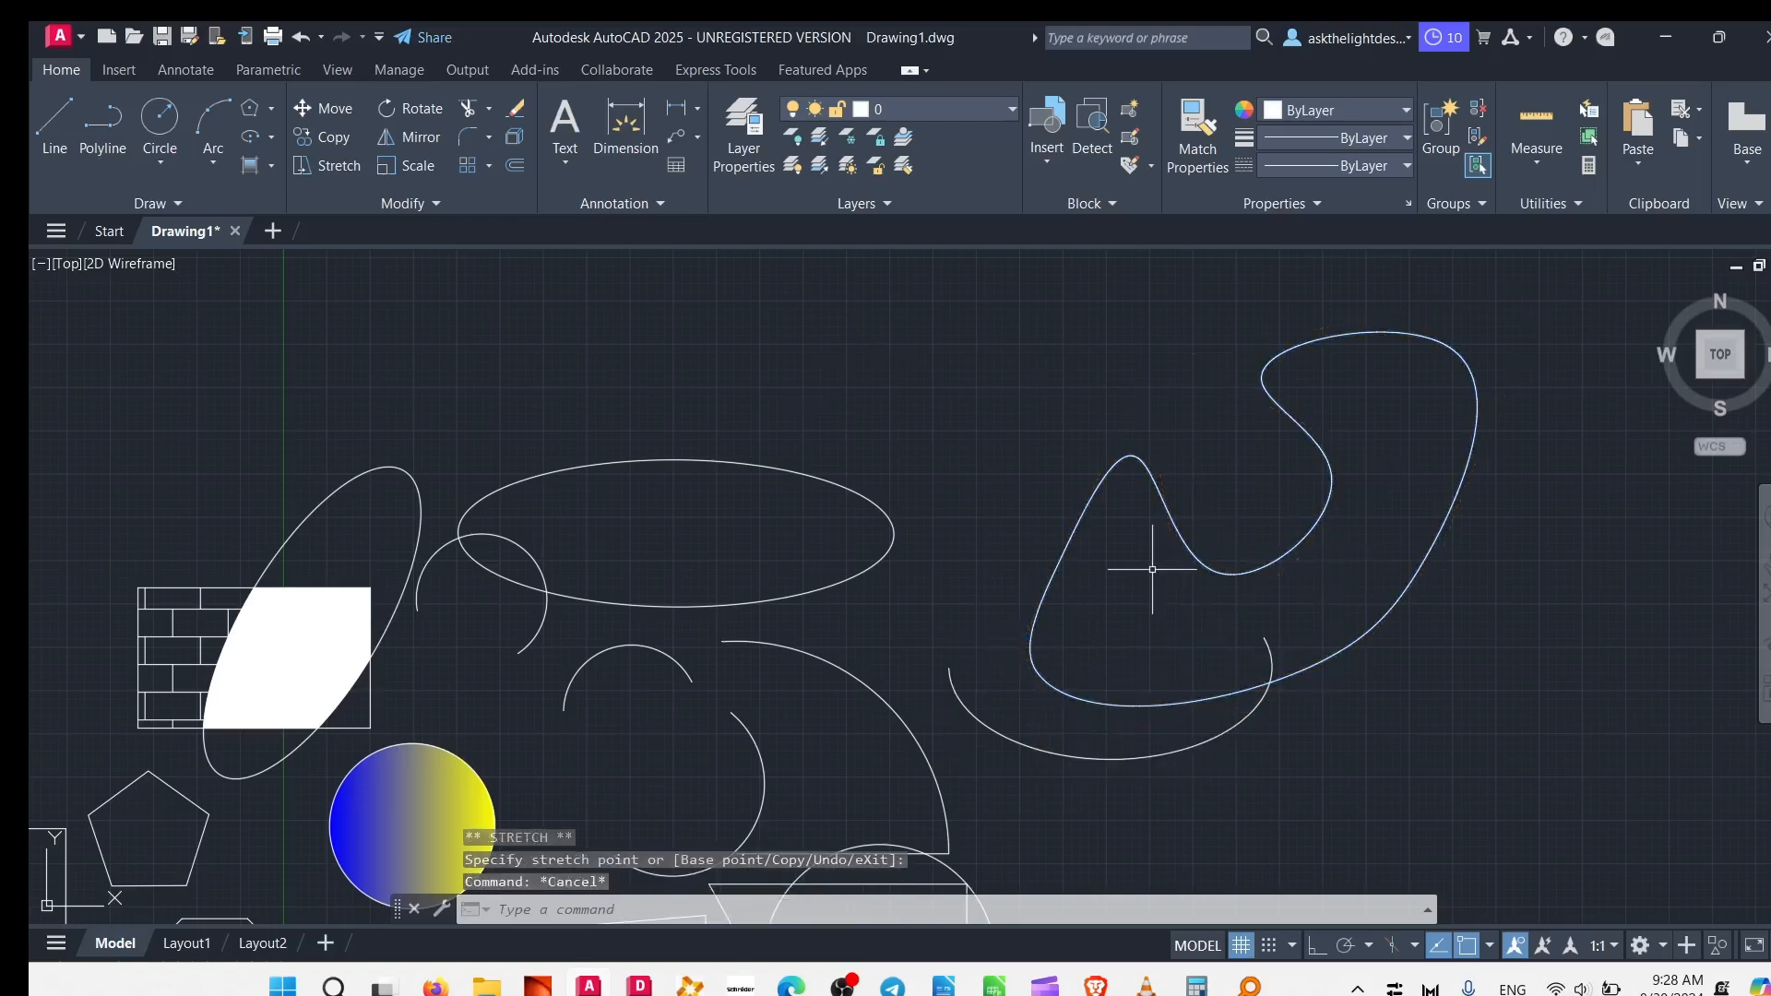
# Step: Move the elliptical arc by its center straight down, clear of the closed spline
pyautogui.click(1202, 783)
pyautogui.click(1020, 716)
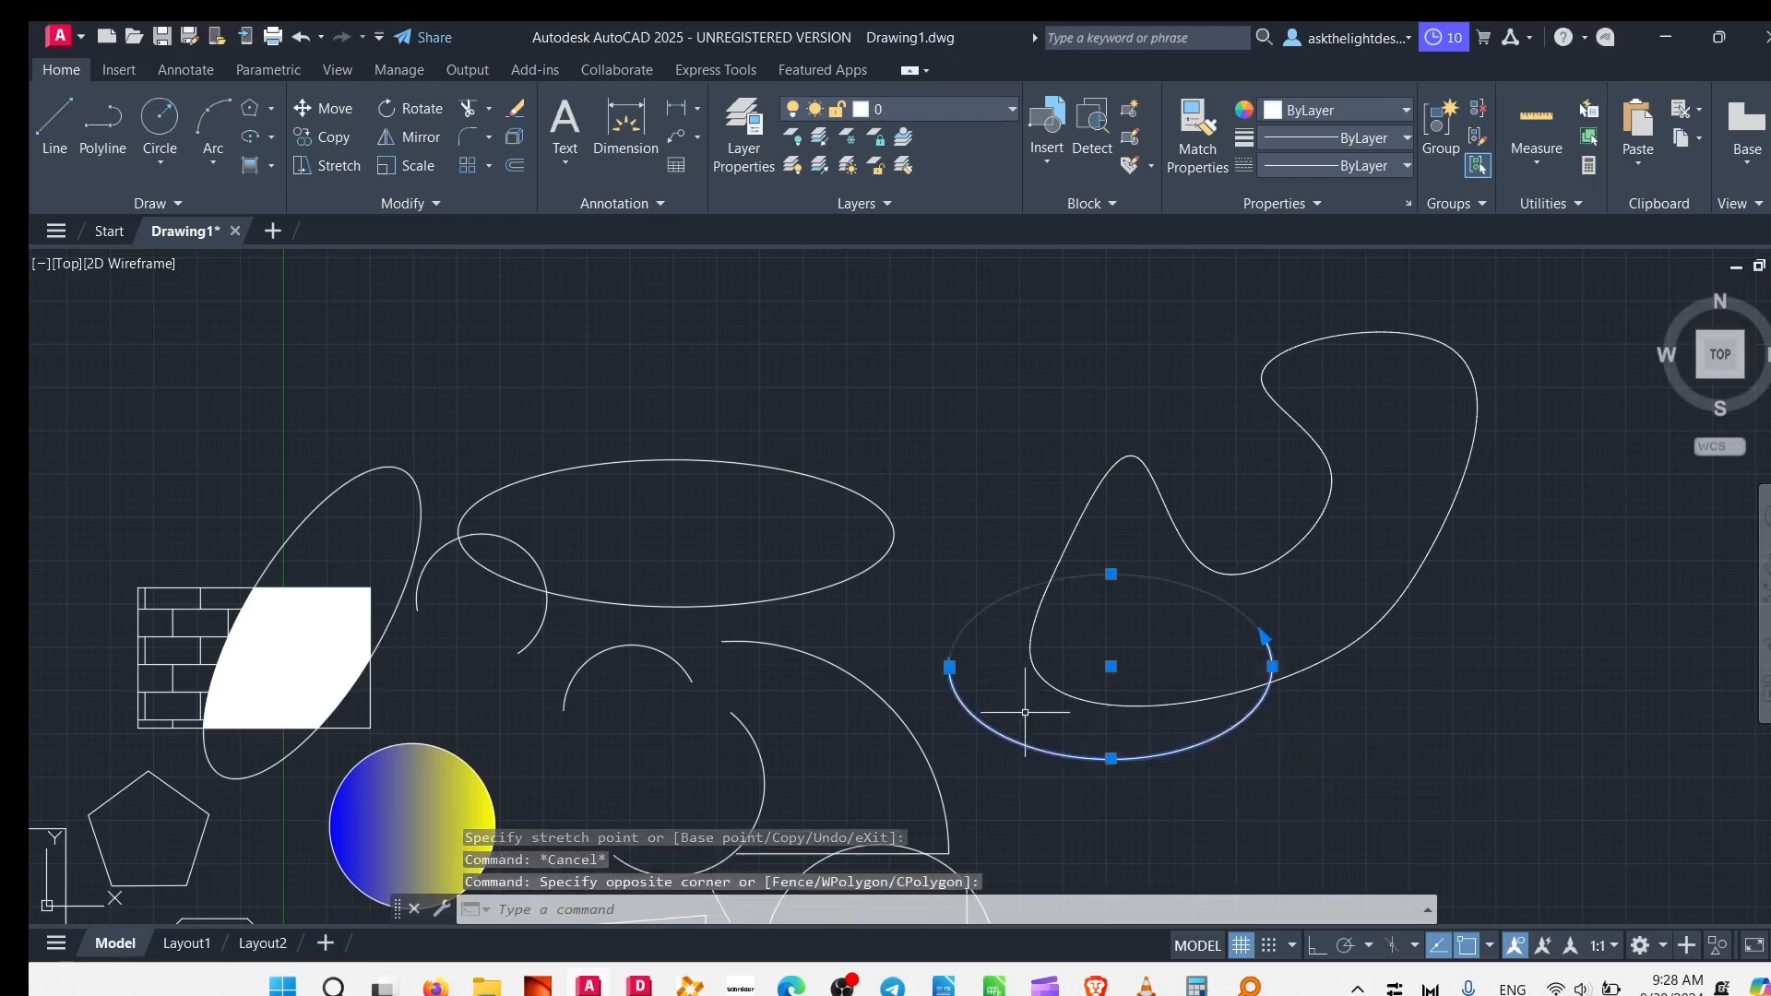
pyautogui.moveTo(1114, 688)
pyautogui.mouseDown(button='middle')
pyautogui.moveTo(1162, 577)
pyautogui.moveTo(1170, 466)
pyautogui.mouseUp(button='middle')
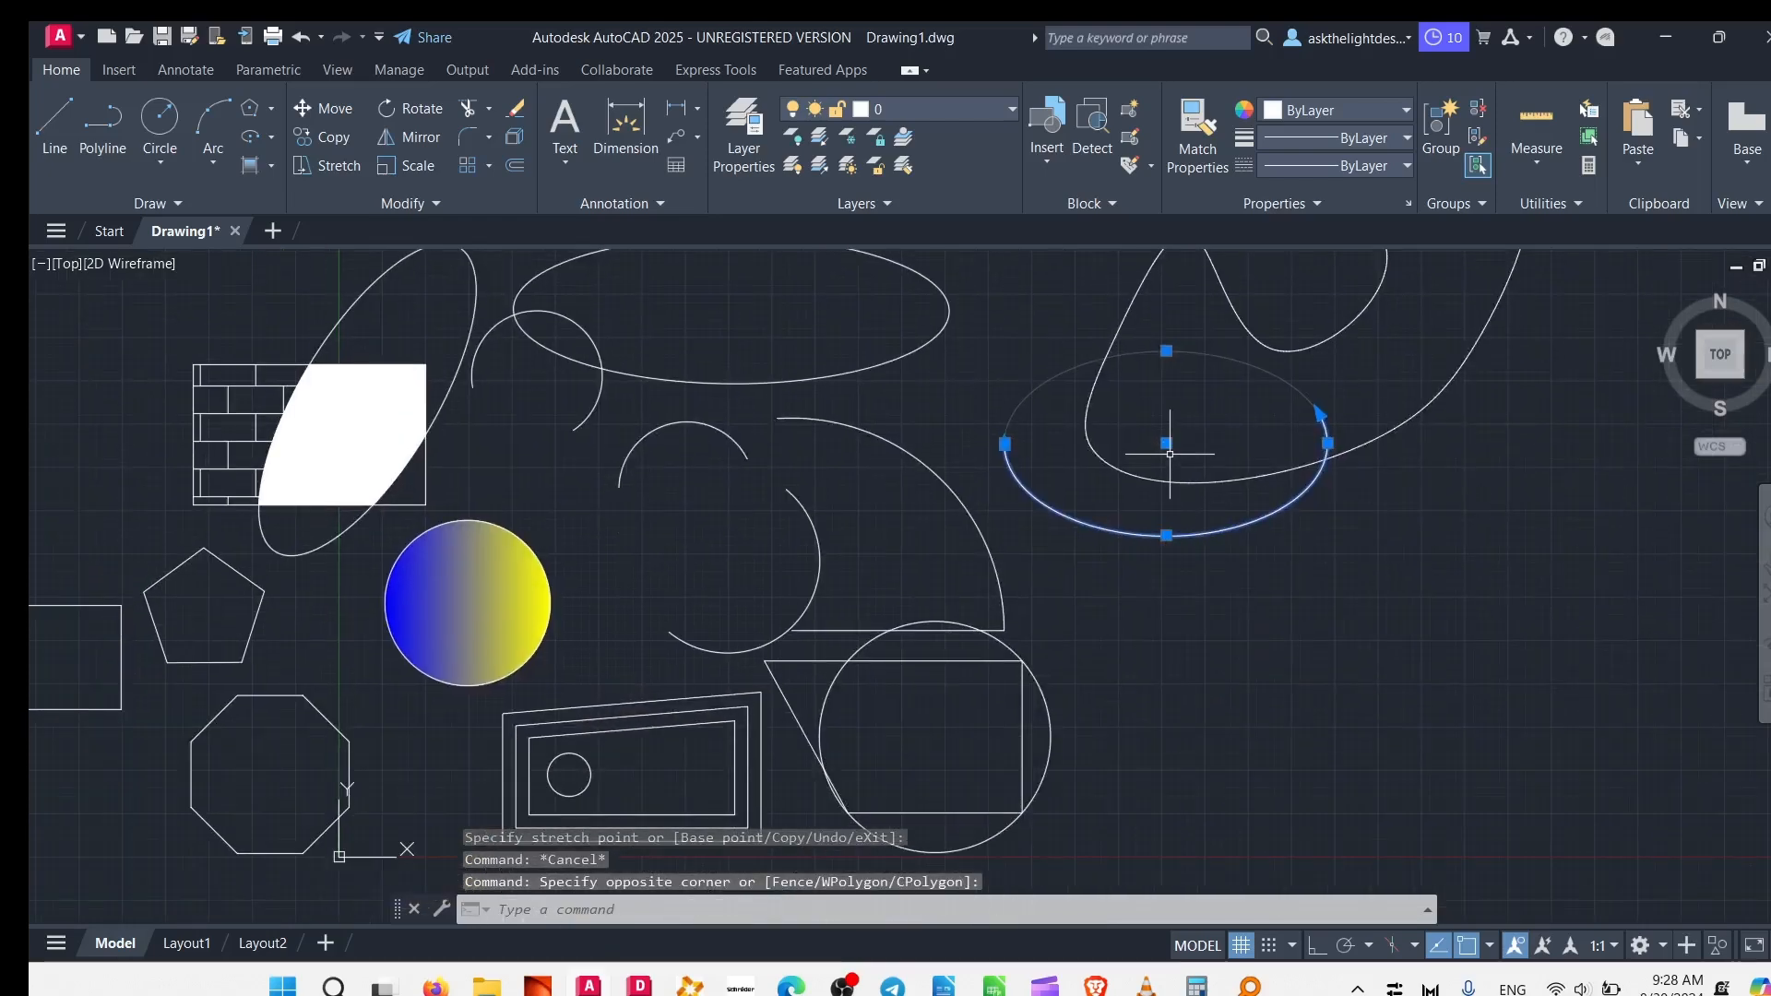
pyautogui.click(1167, 442)
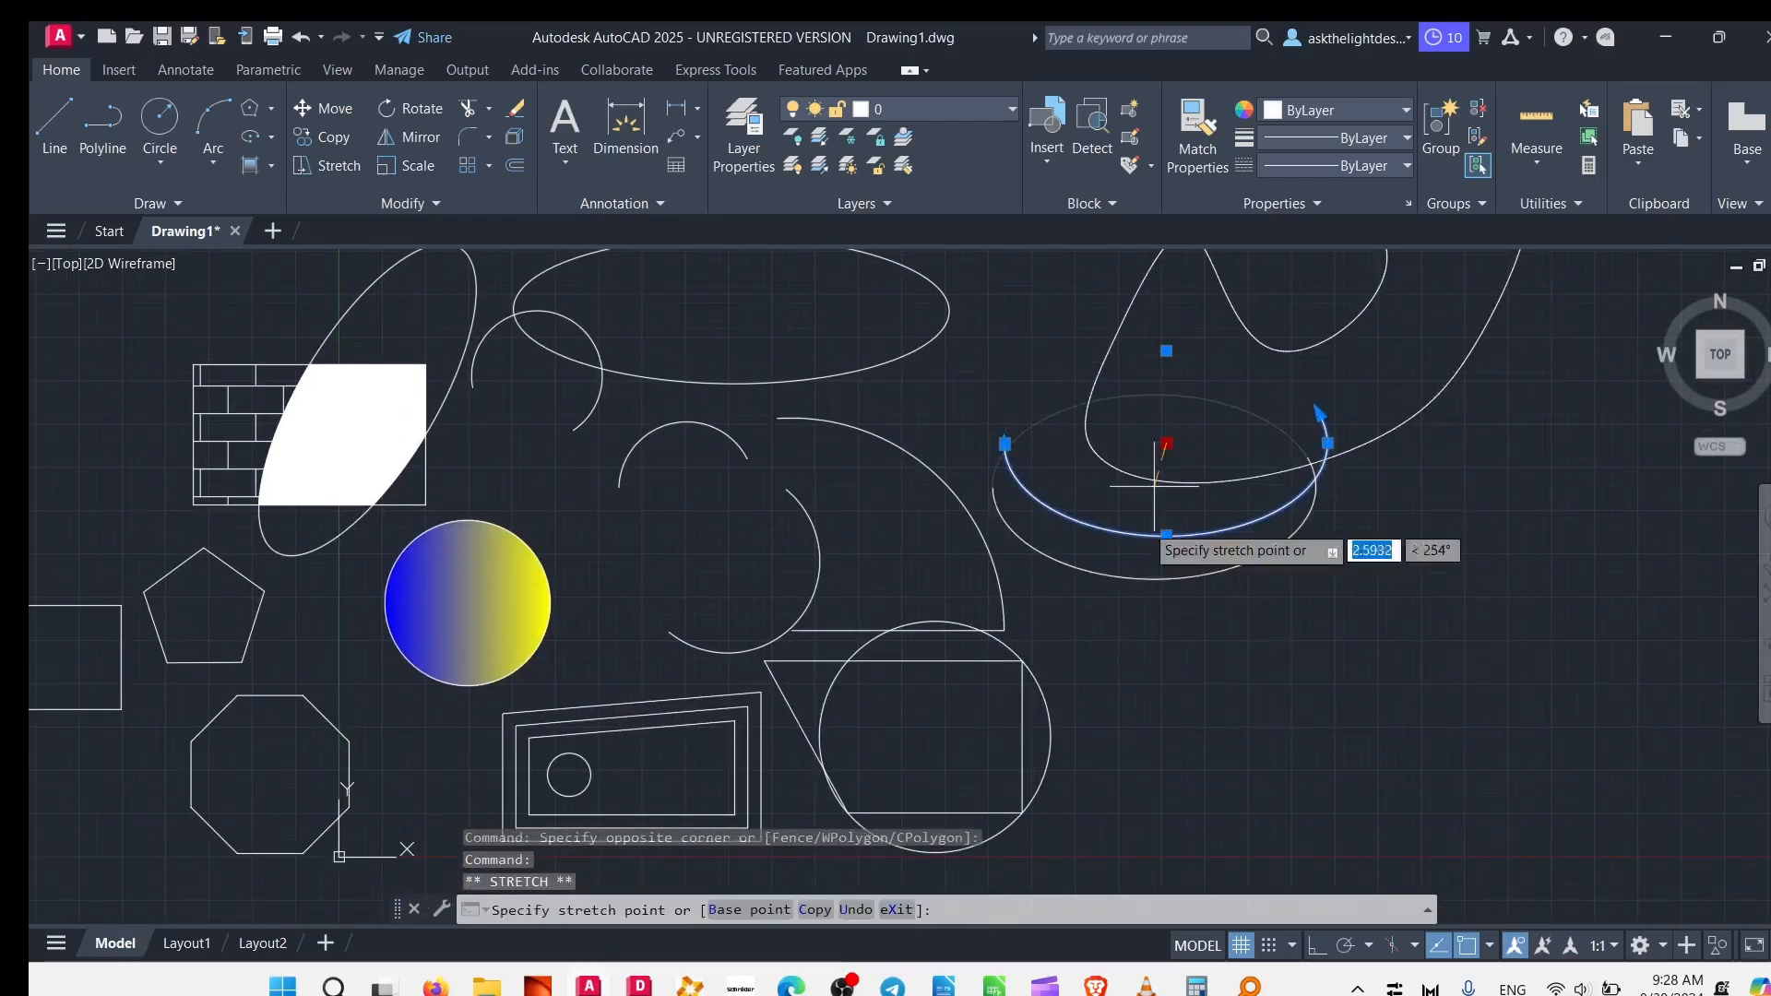
pyautogui.click(1197, 618)
pyautogui.moveTo(1131, 411); pyautogui.dragTo(900, 641, button='middle')
pyautogui.press('Escape')
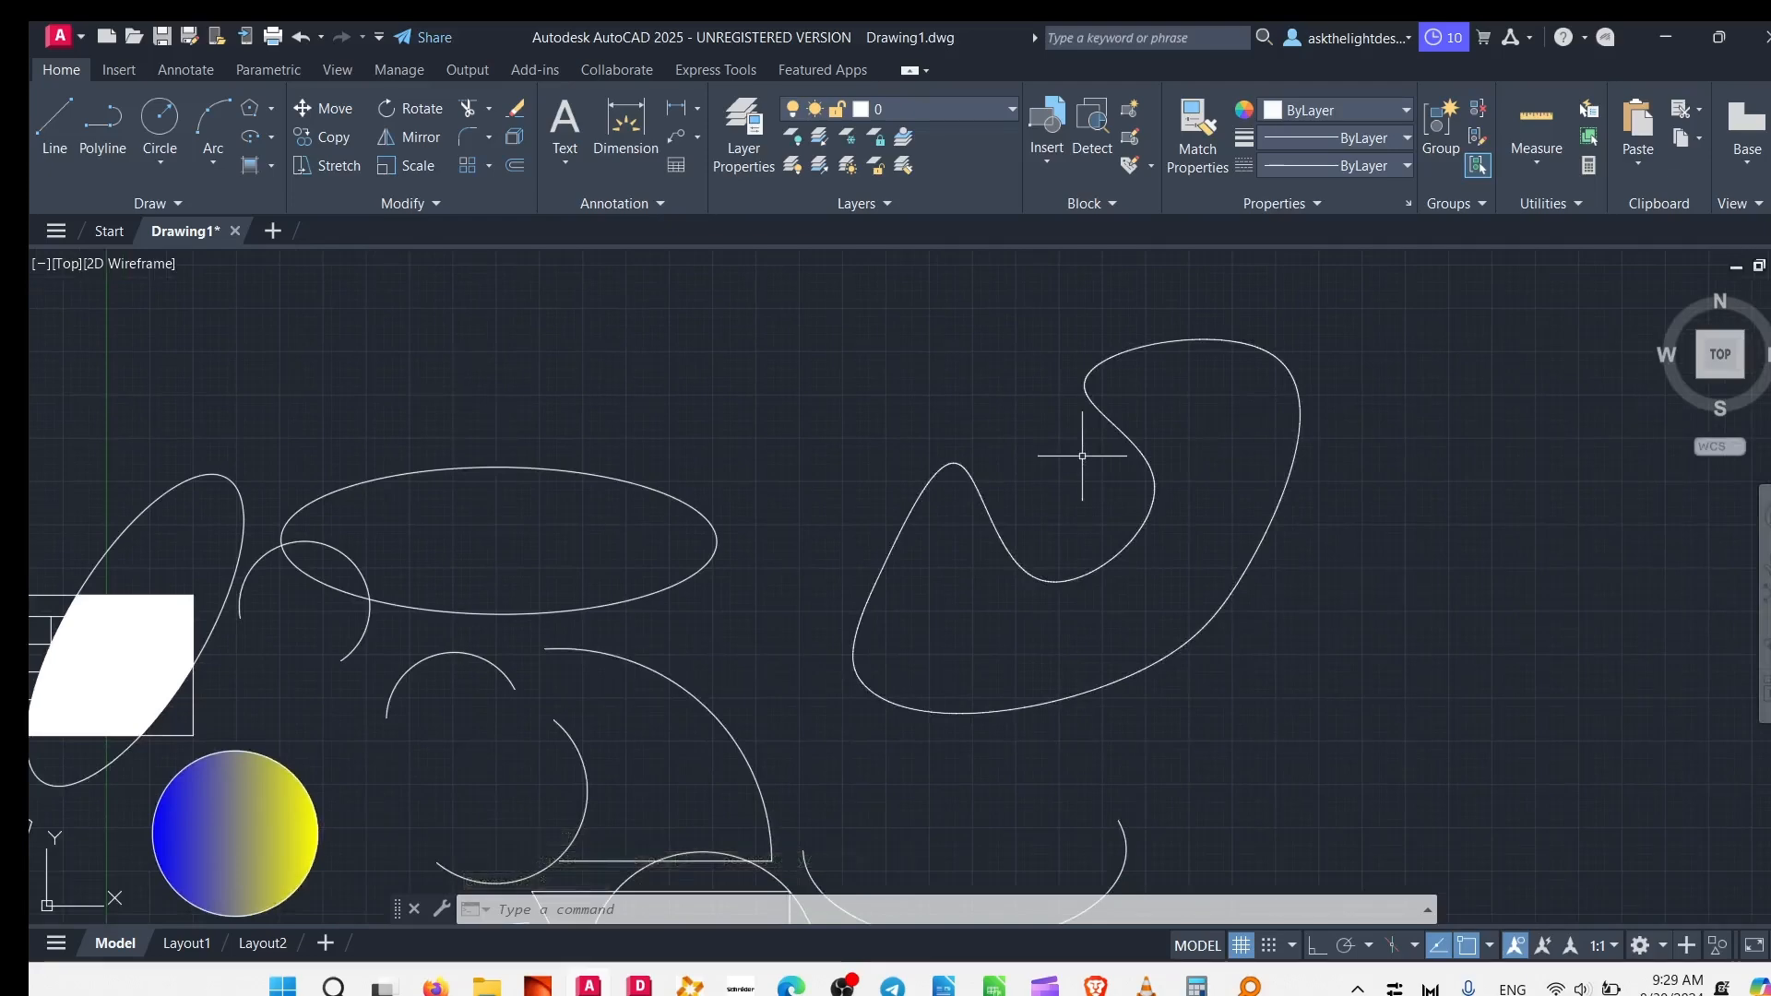
# Step: Draw a closed-looking control-vertex spline through eleven vertices in the empty area left of the brick hatch, ending it on its start point
pyautogui.click(147, 203)
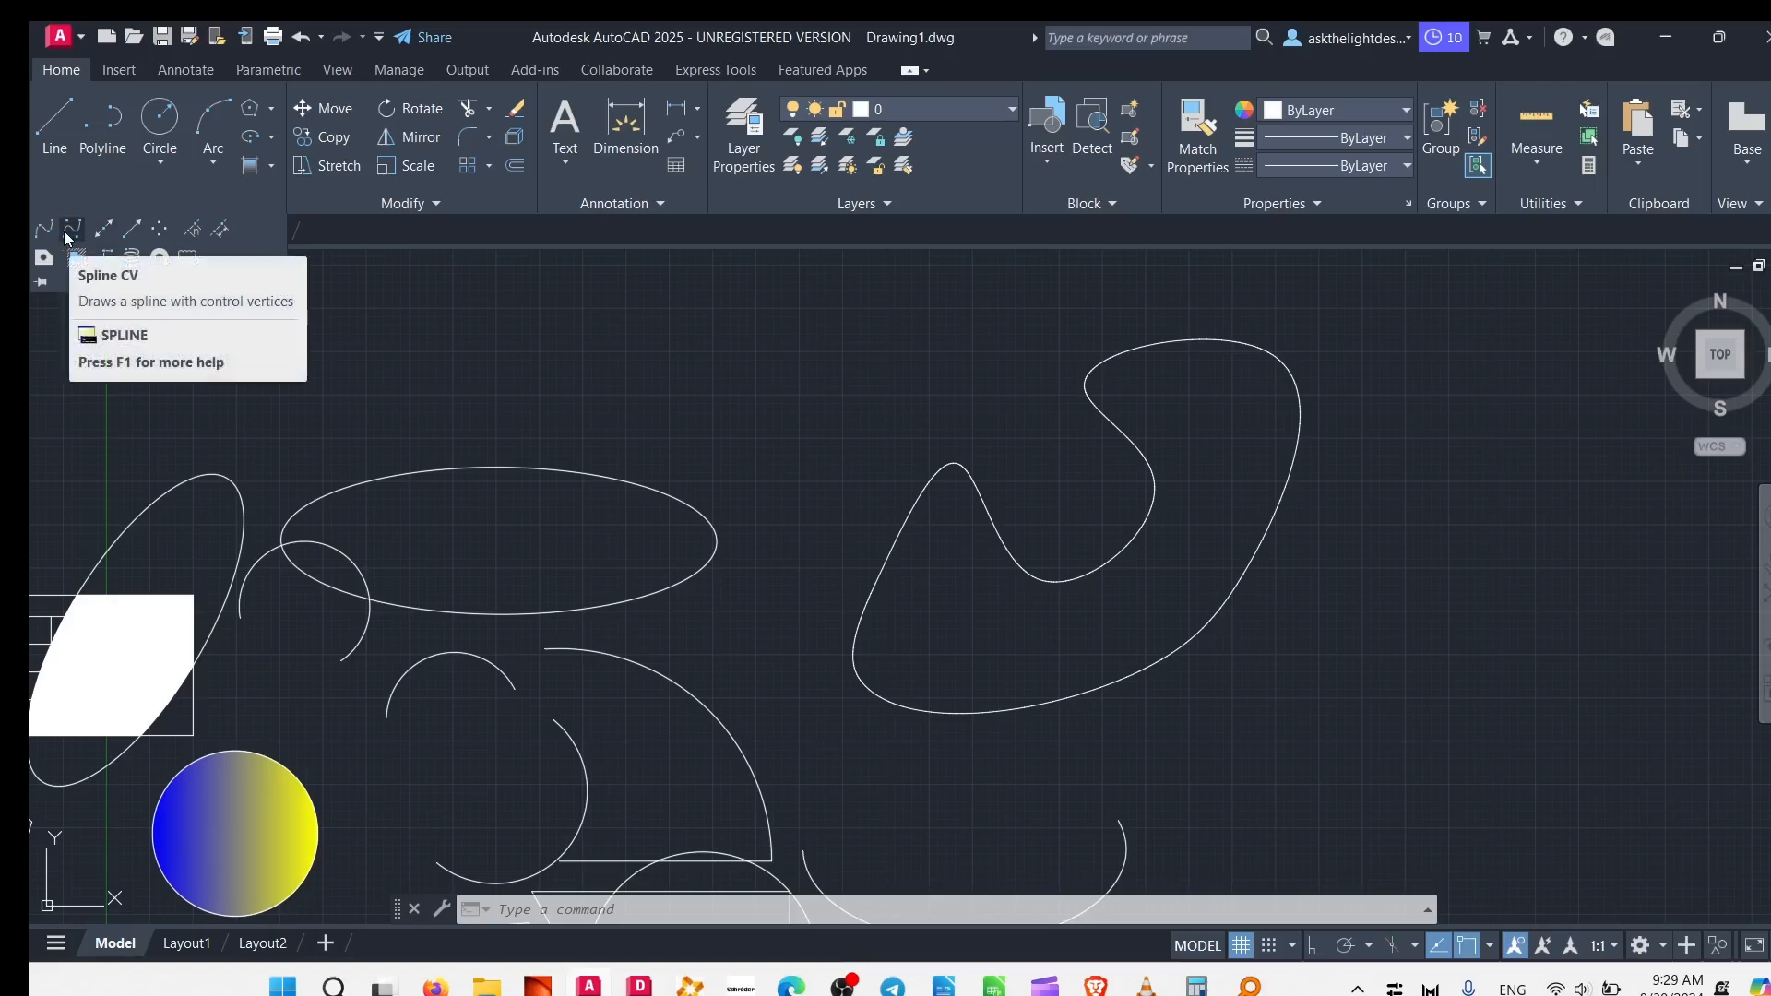
pyautogui.click(68, 236)
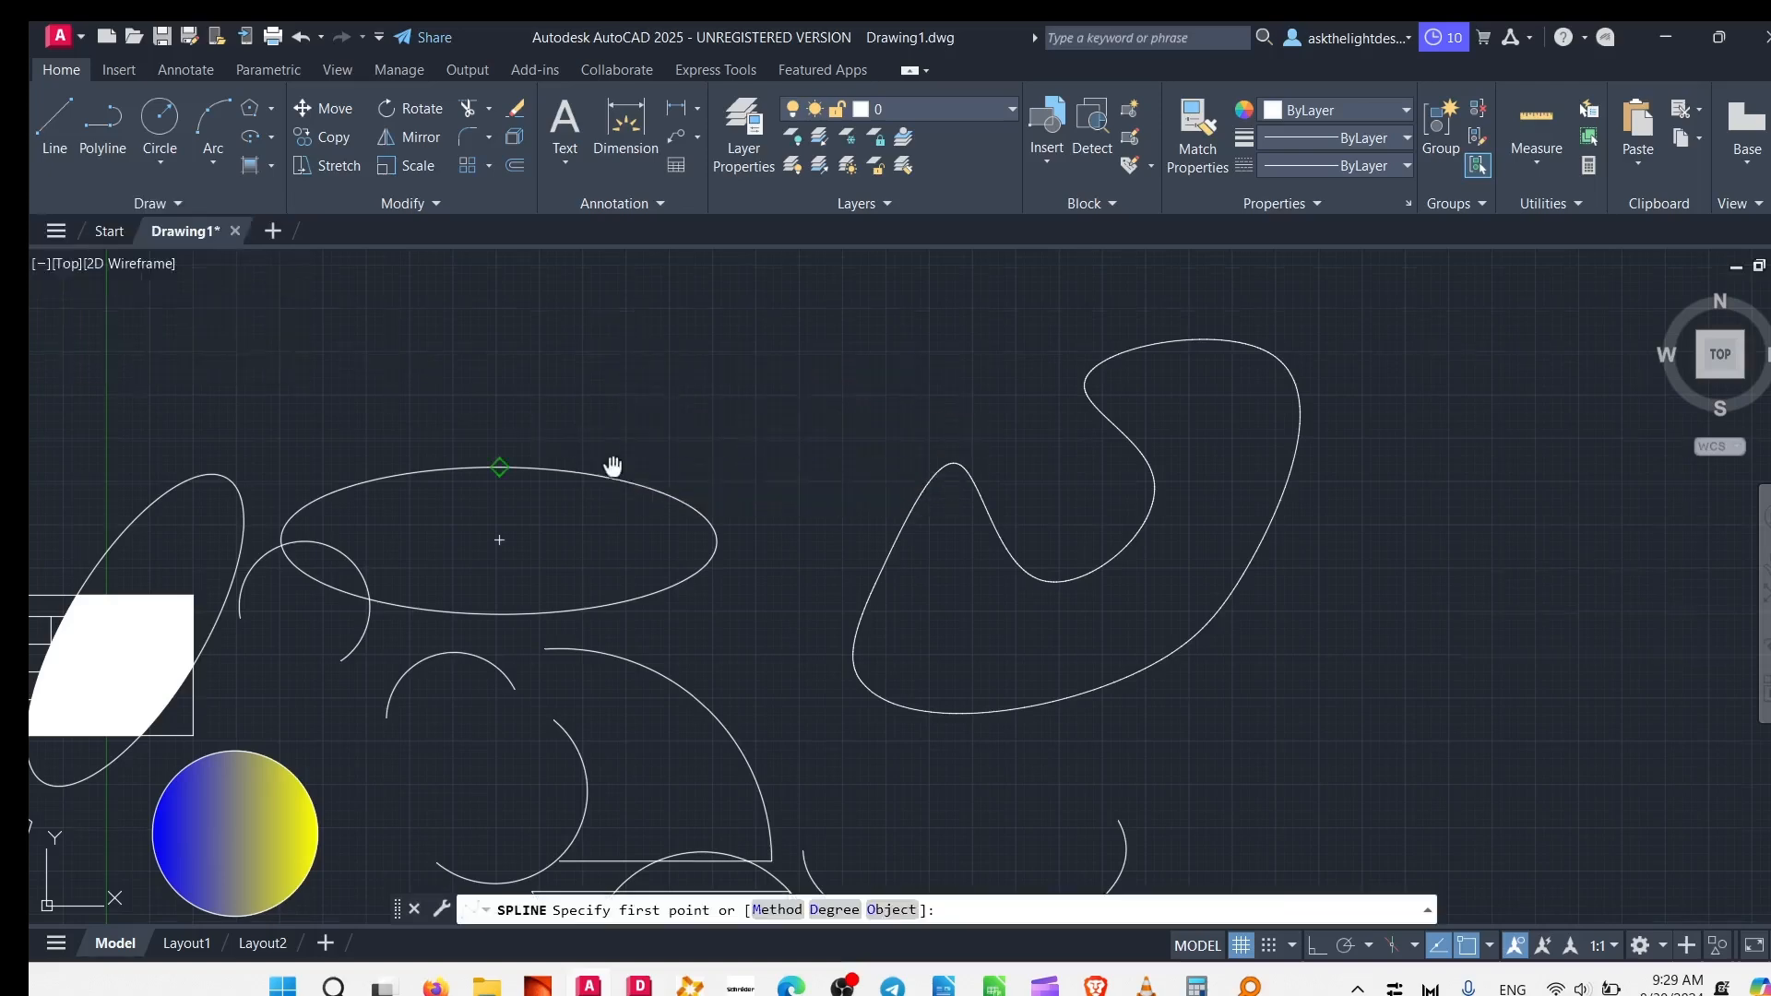
pyautogui.moveTo(612, 467)
pyautogui.mouseDown(button='middle')
pyautogui.moveTo(1685, 515)
pyautogui.moveTo(1686, 414)
pyautogui.mouseUp(button='middle')
pyautogui.click(576, 446)
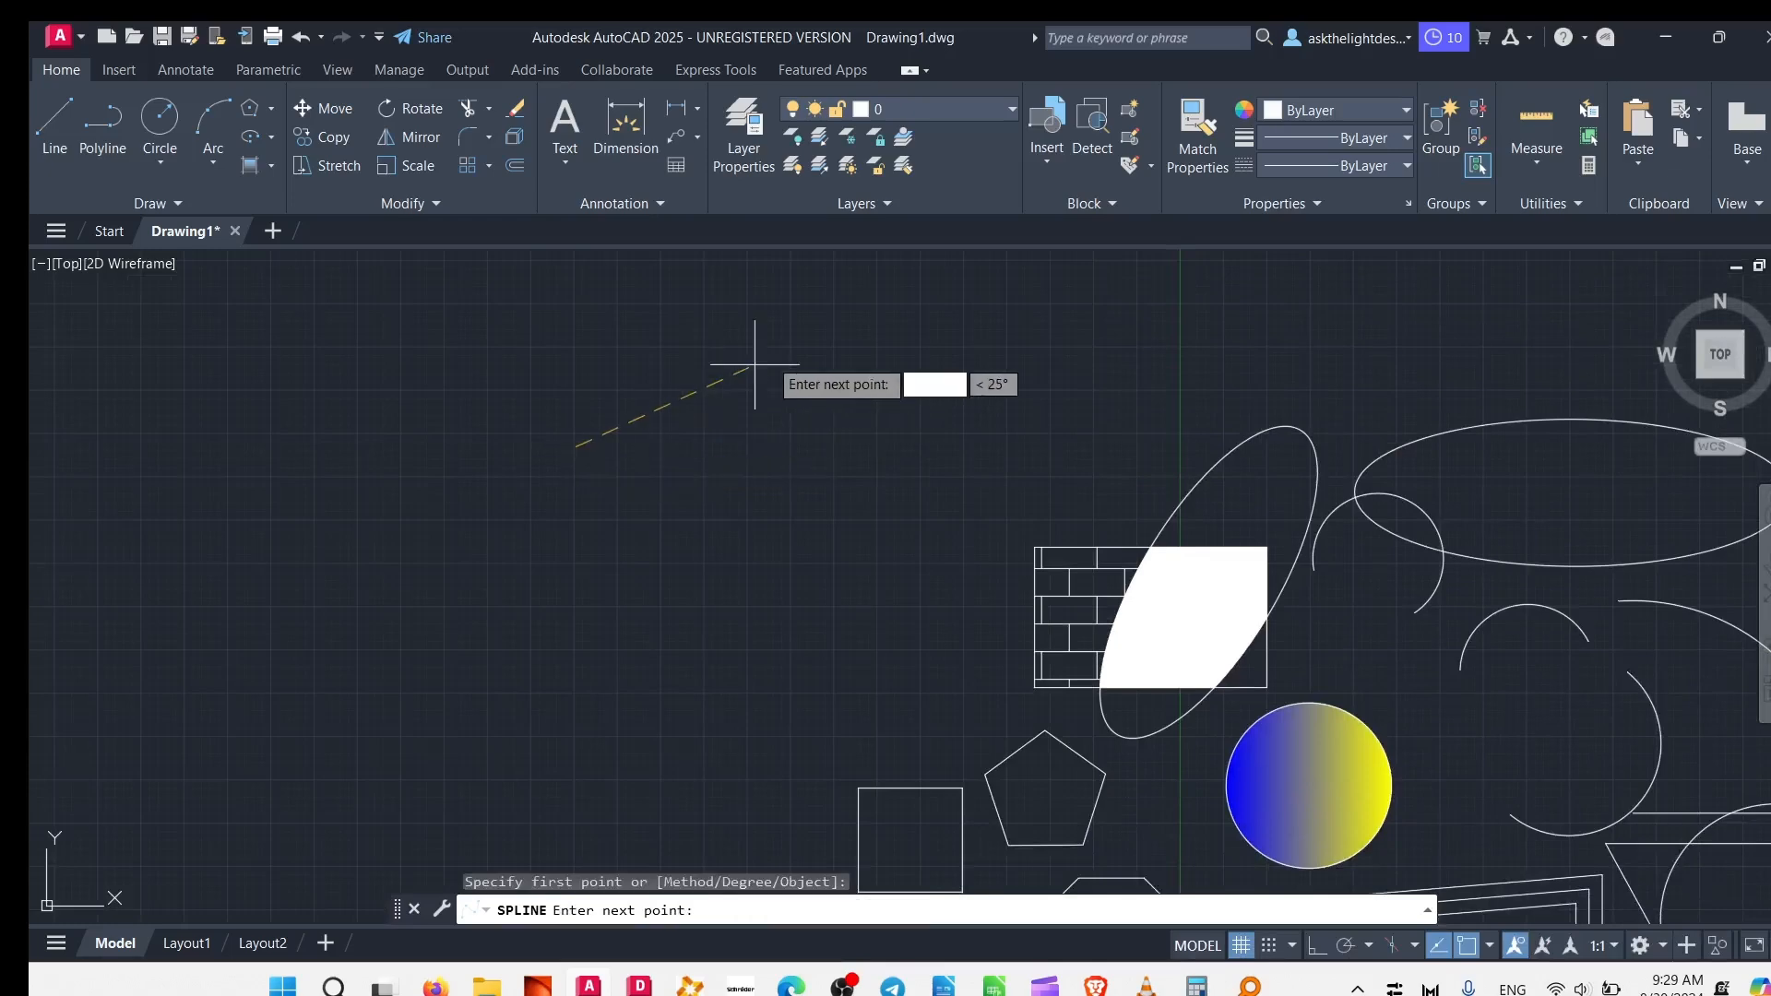
pyautogui.click(864, 477)
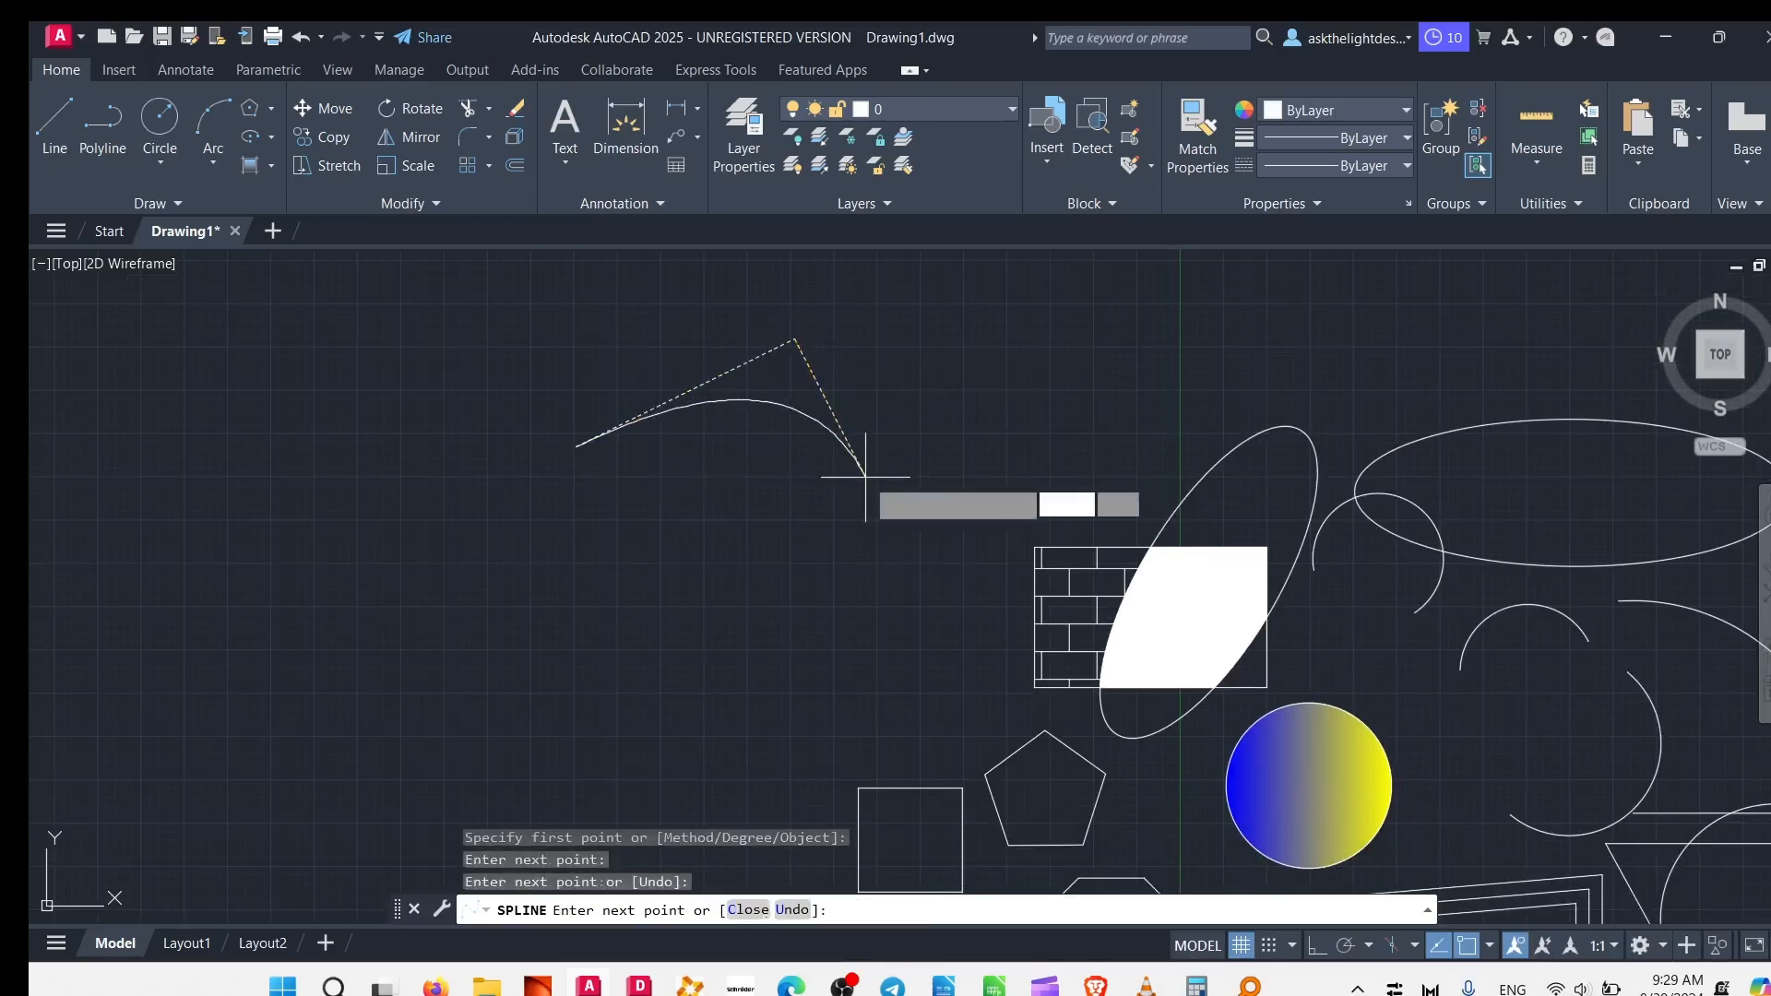
pyautogui.click(730, 610)
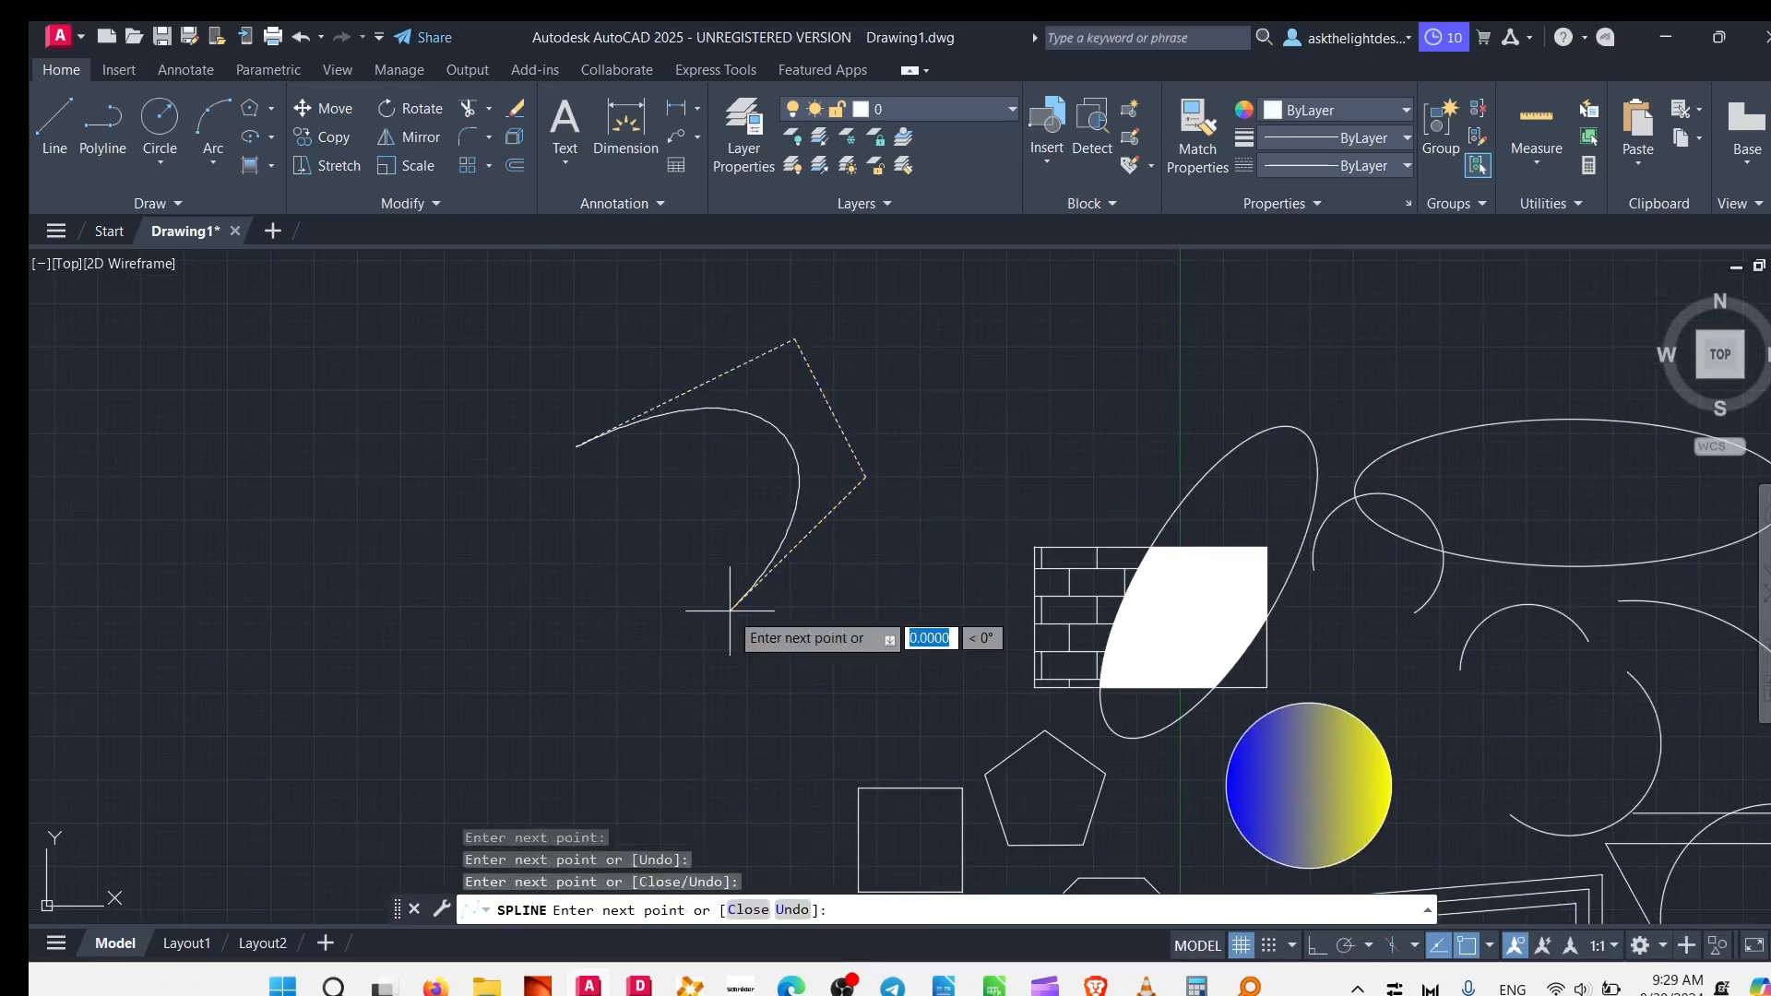
pyautogui.click(935, 675)
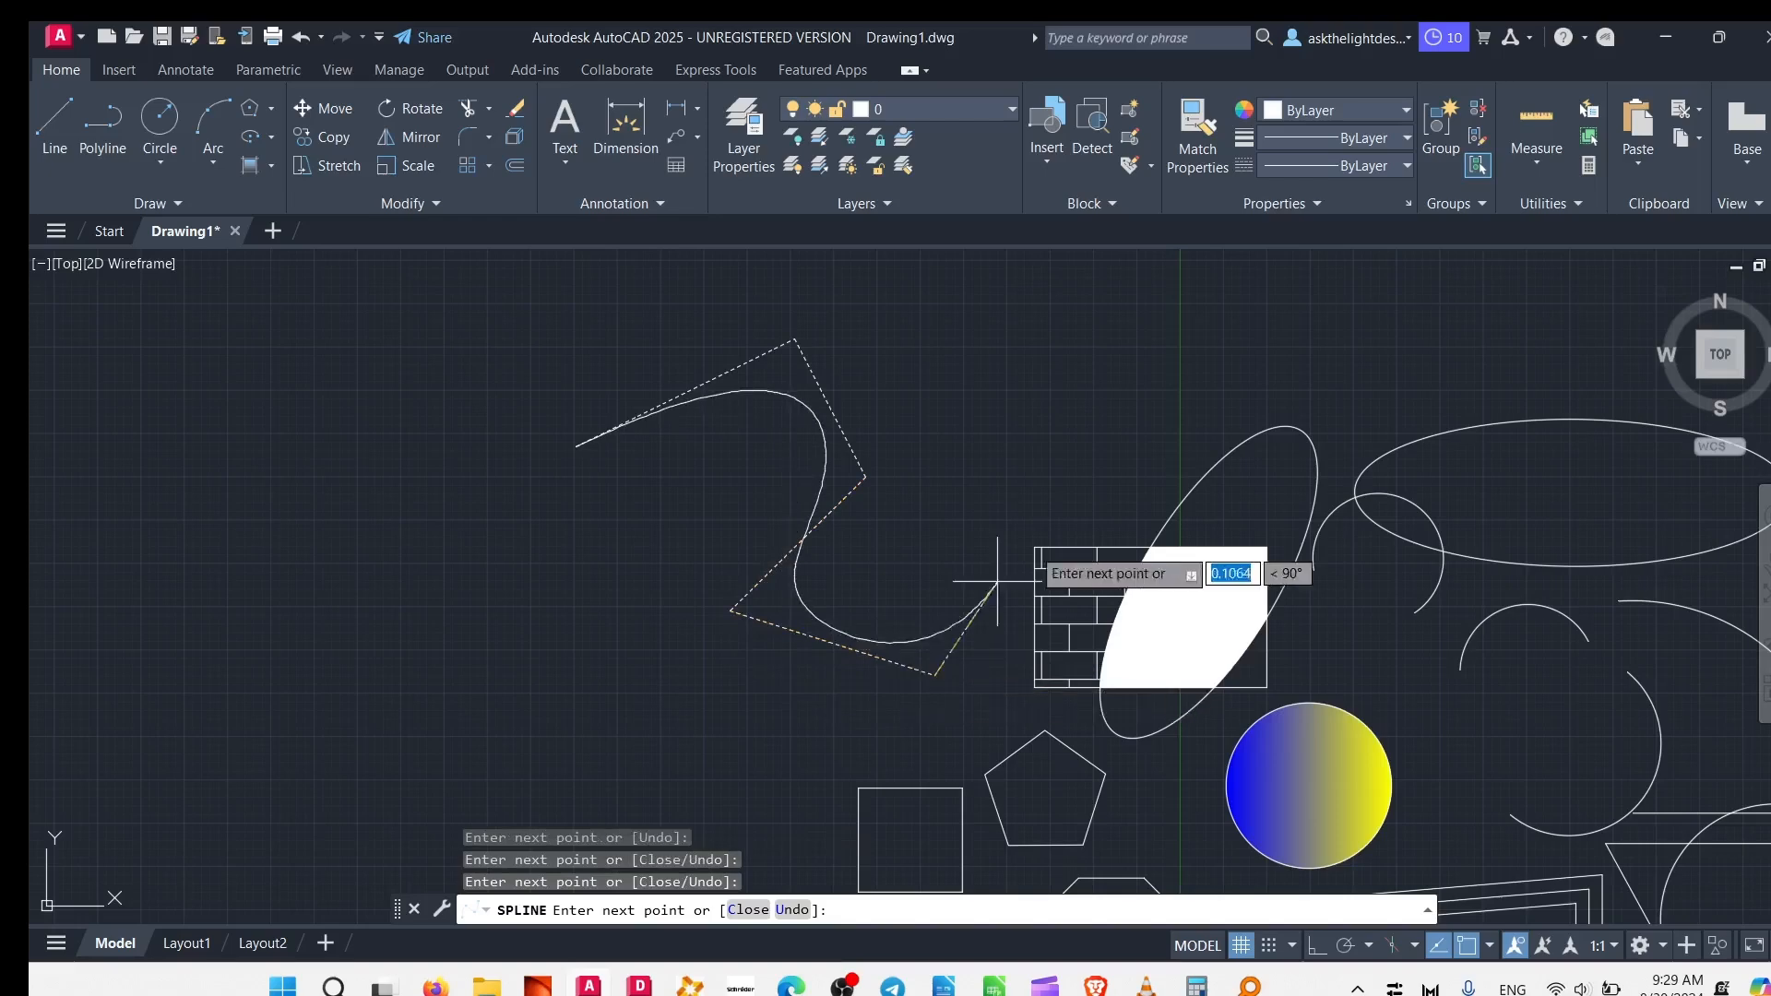
pyautogui.click(1074, 452)
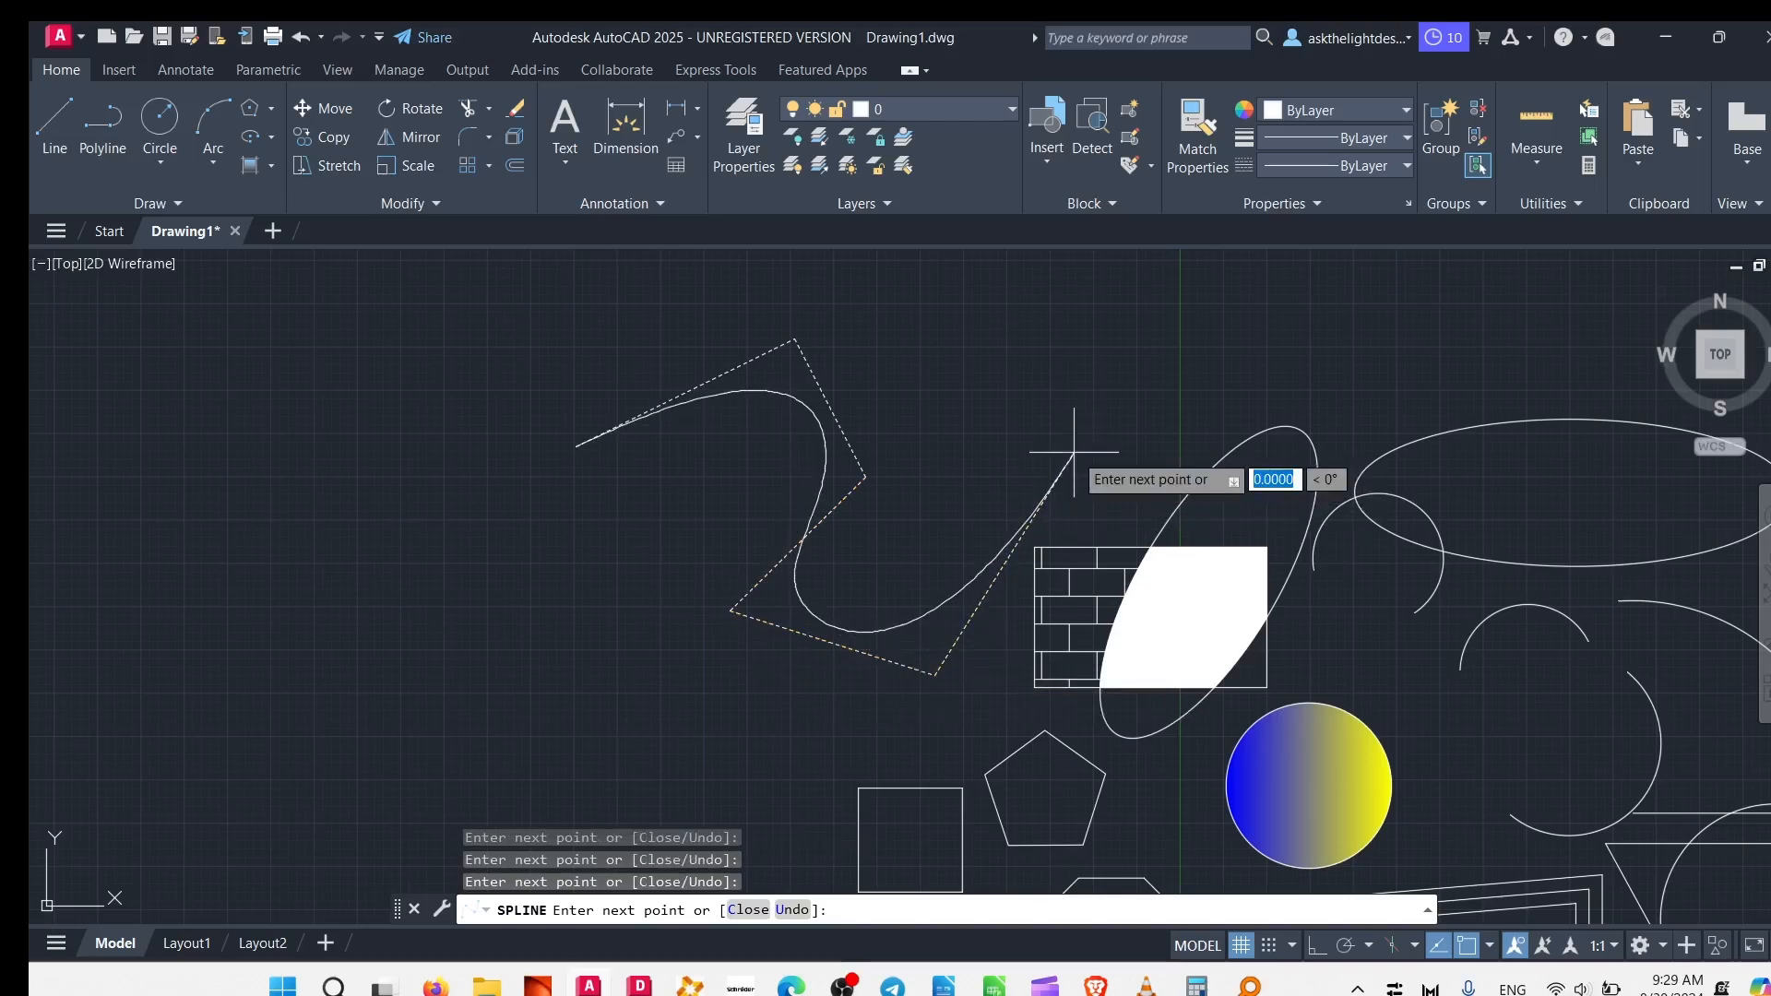
pyautogui.click(924, 291)
pyautogui.moveTo(696, 265); pyautogui.dragTo(1043, 542, button='middle')
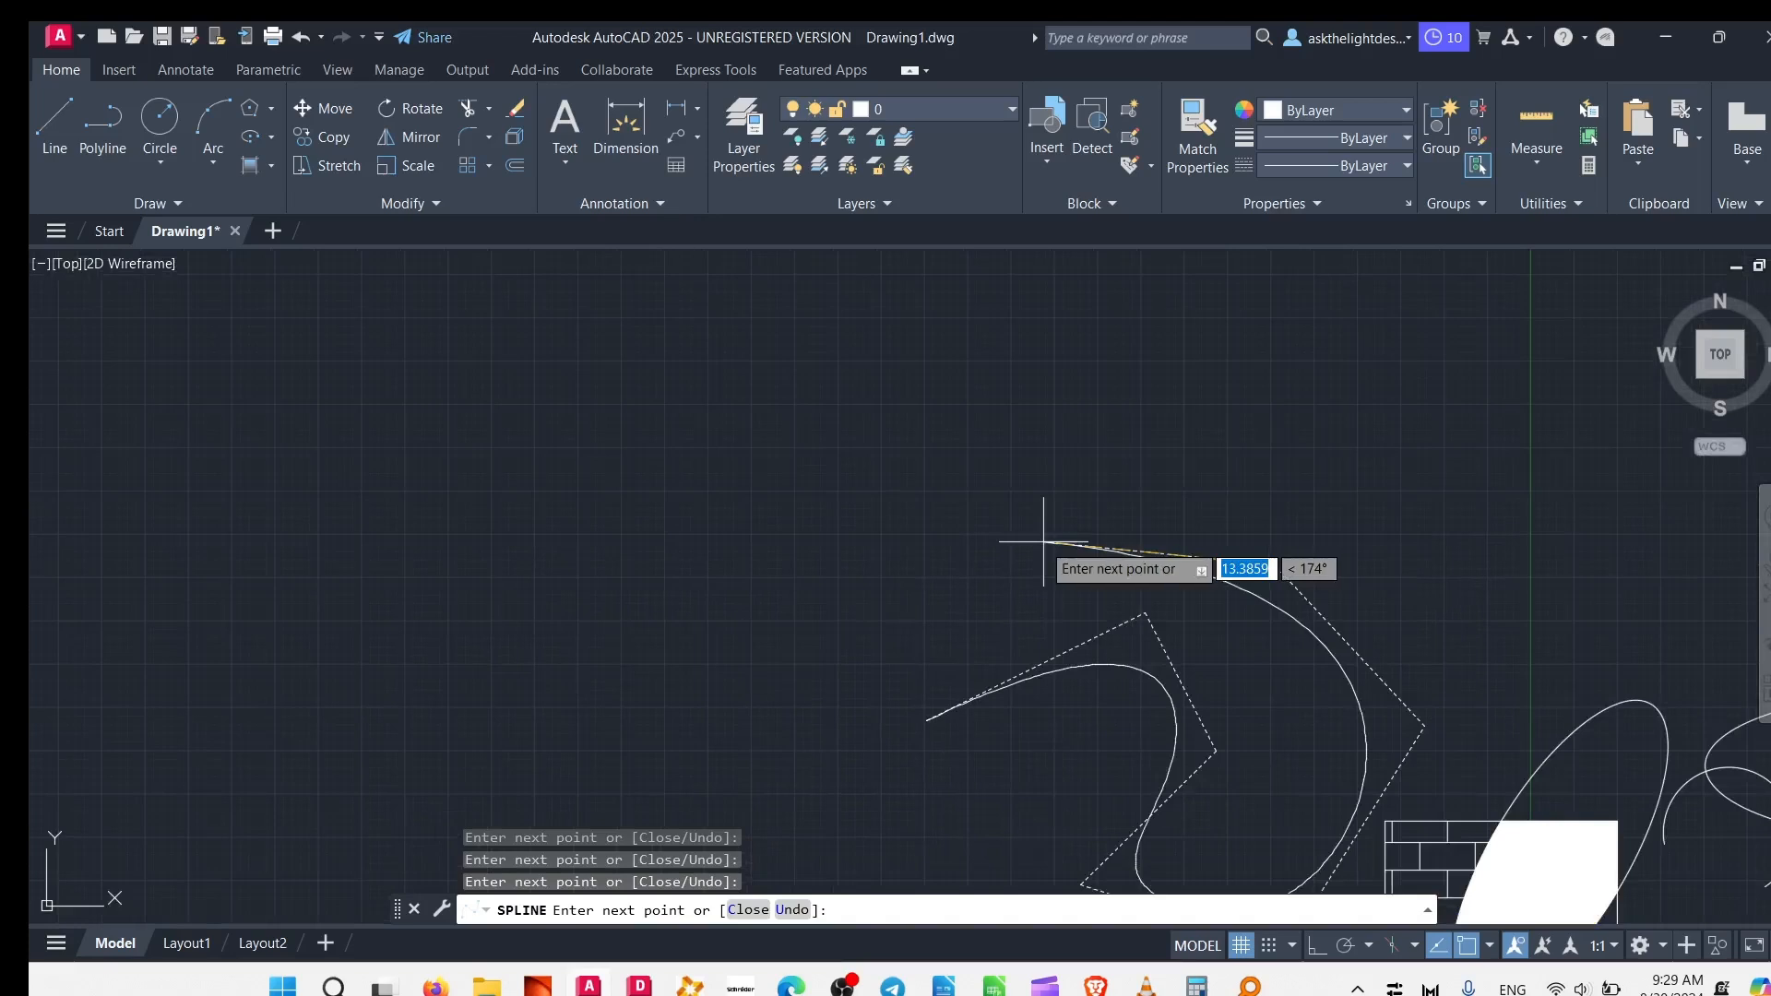
pyautogui.click(1010, 542)
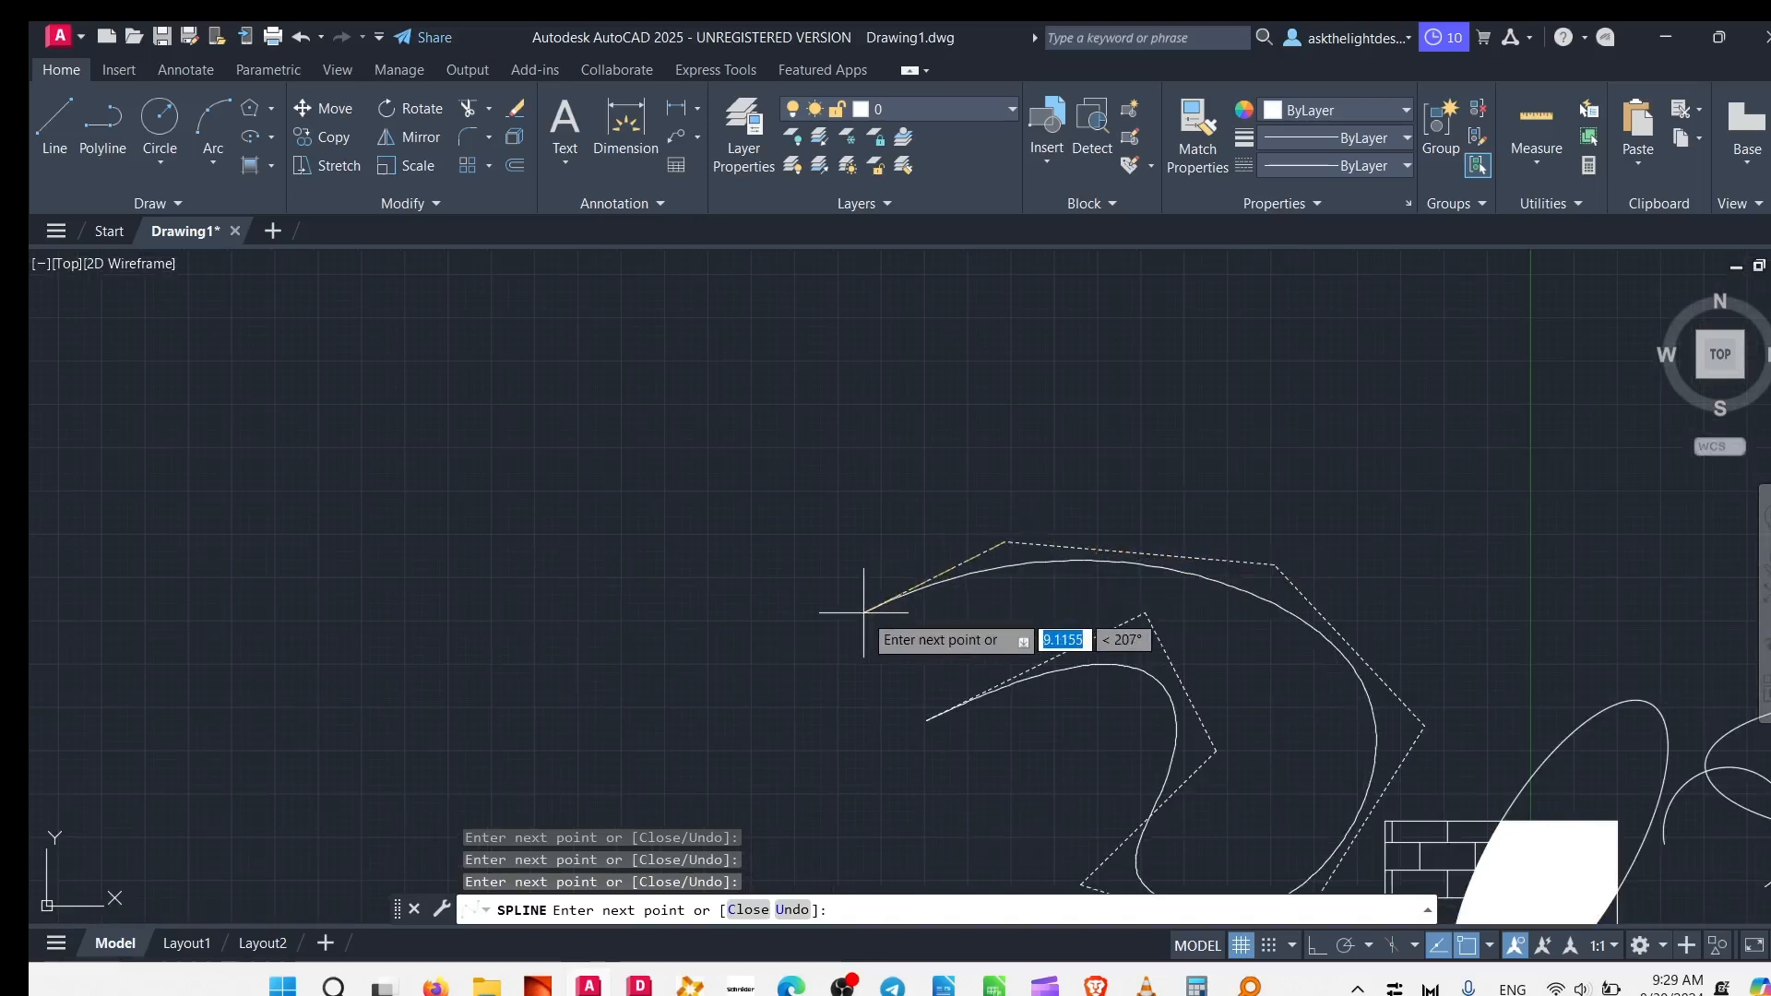
pyautogui.click(864, 611)
pyautogui.click(818, 740)
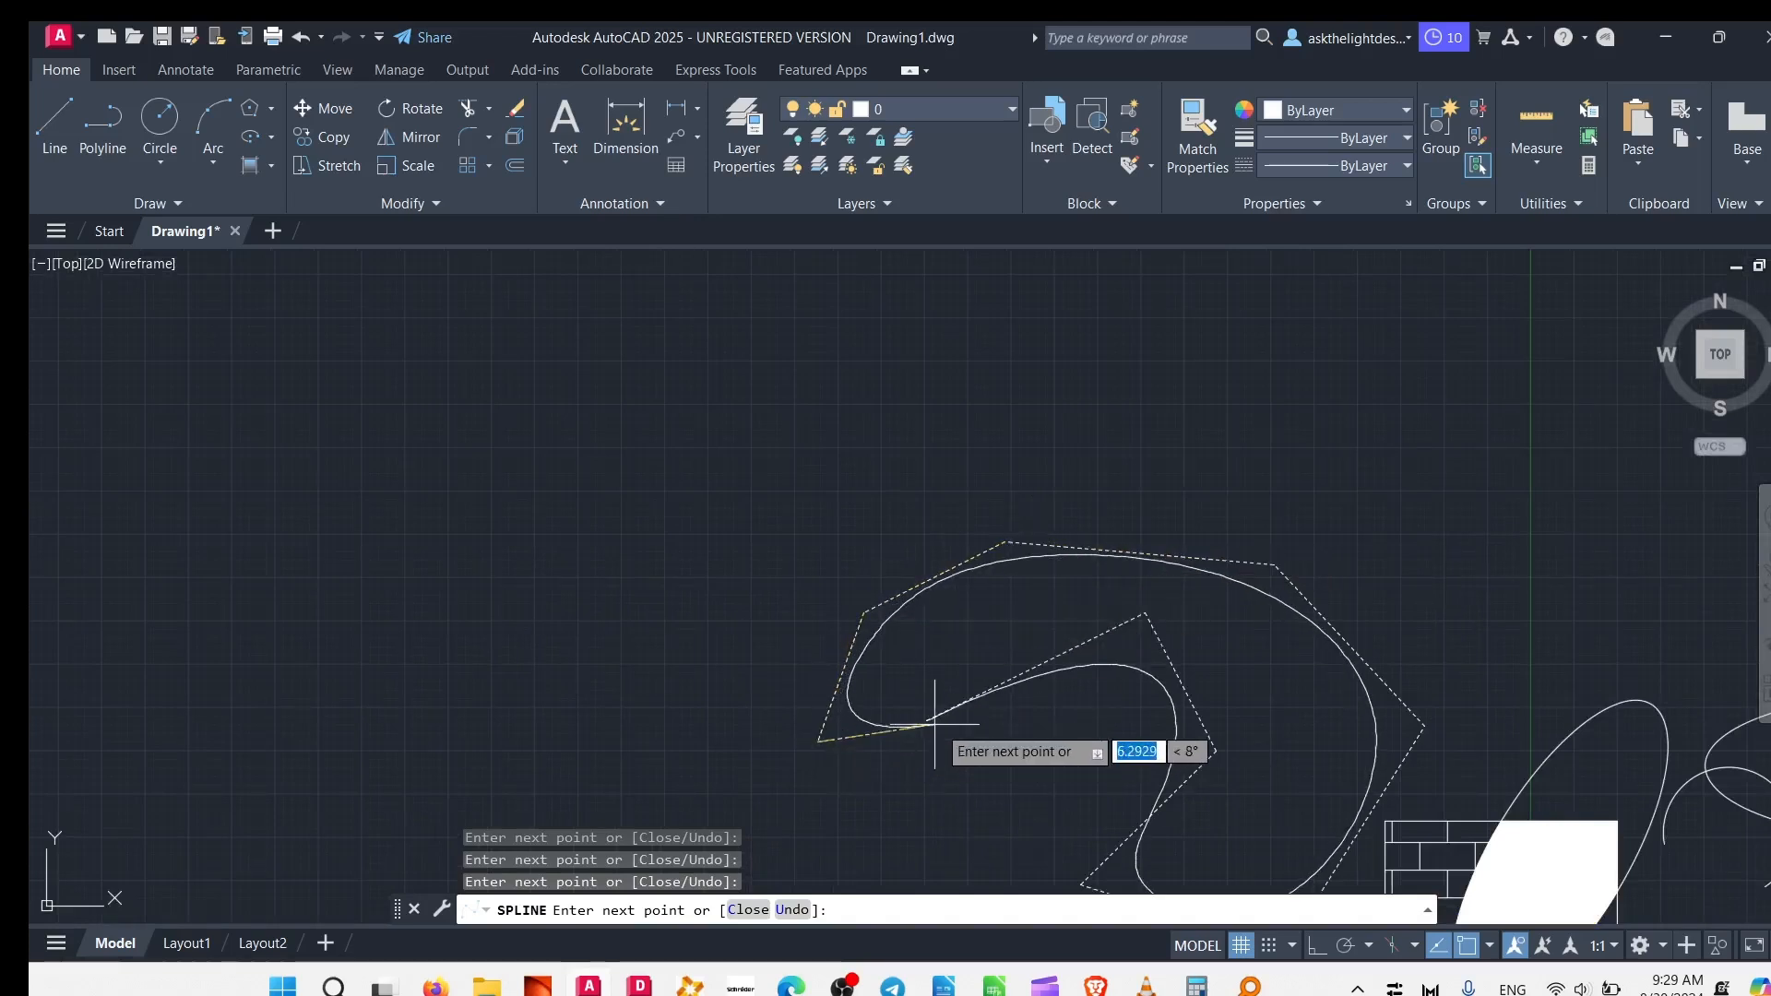
pyautogui.click(926, 720)
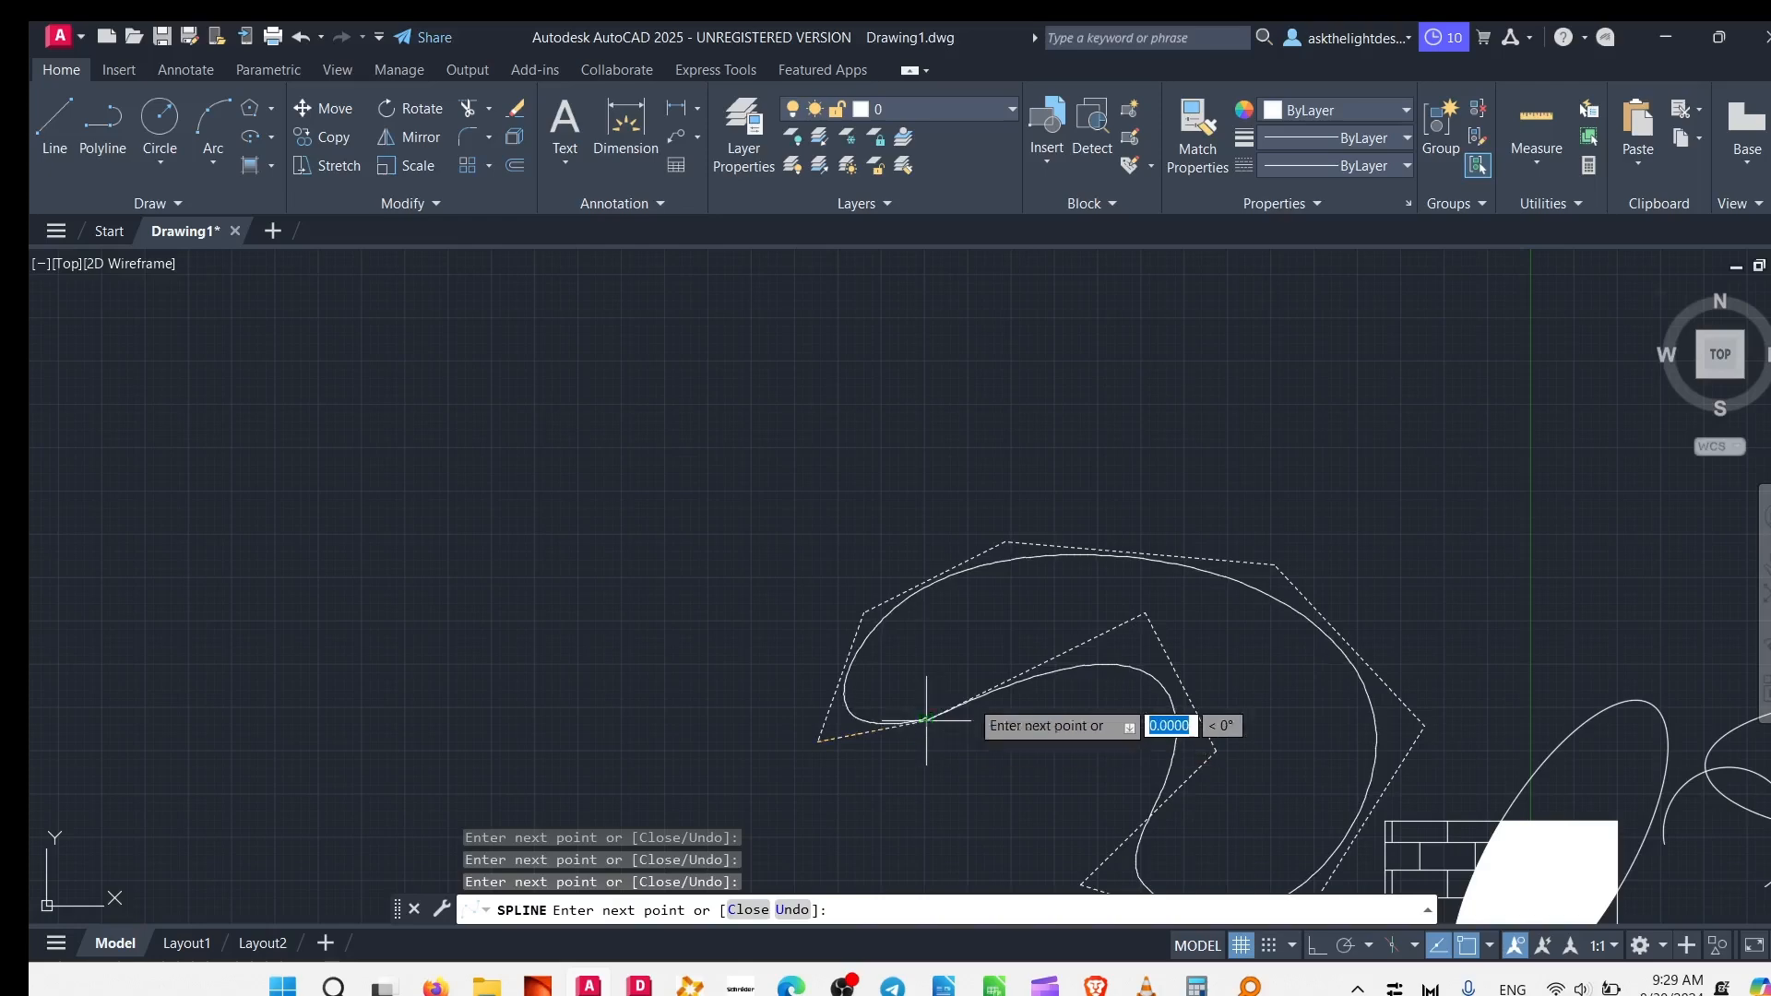
pyautogui.rightClick(1023, 625)
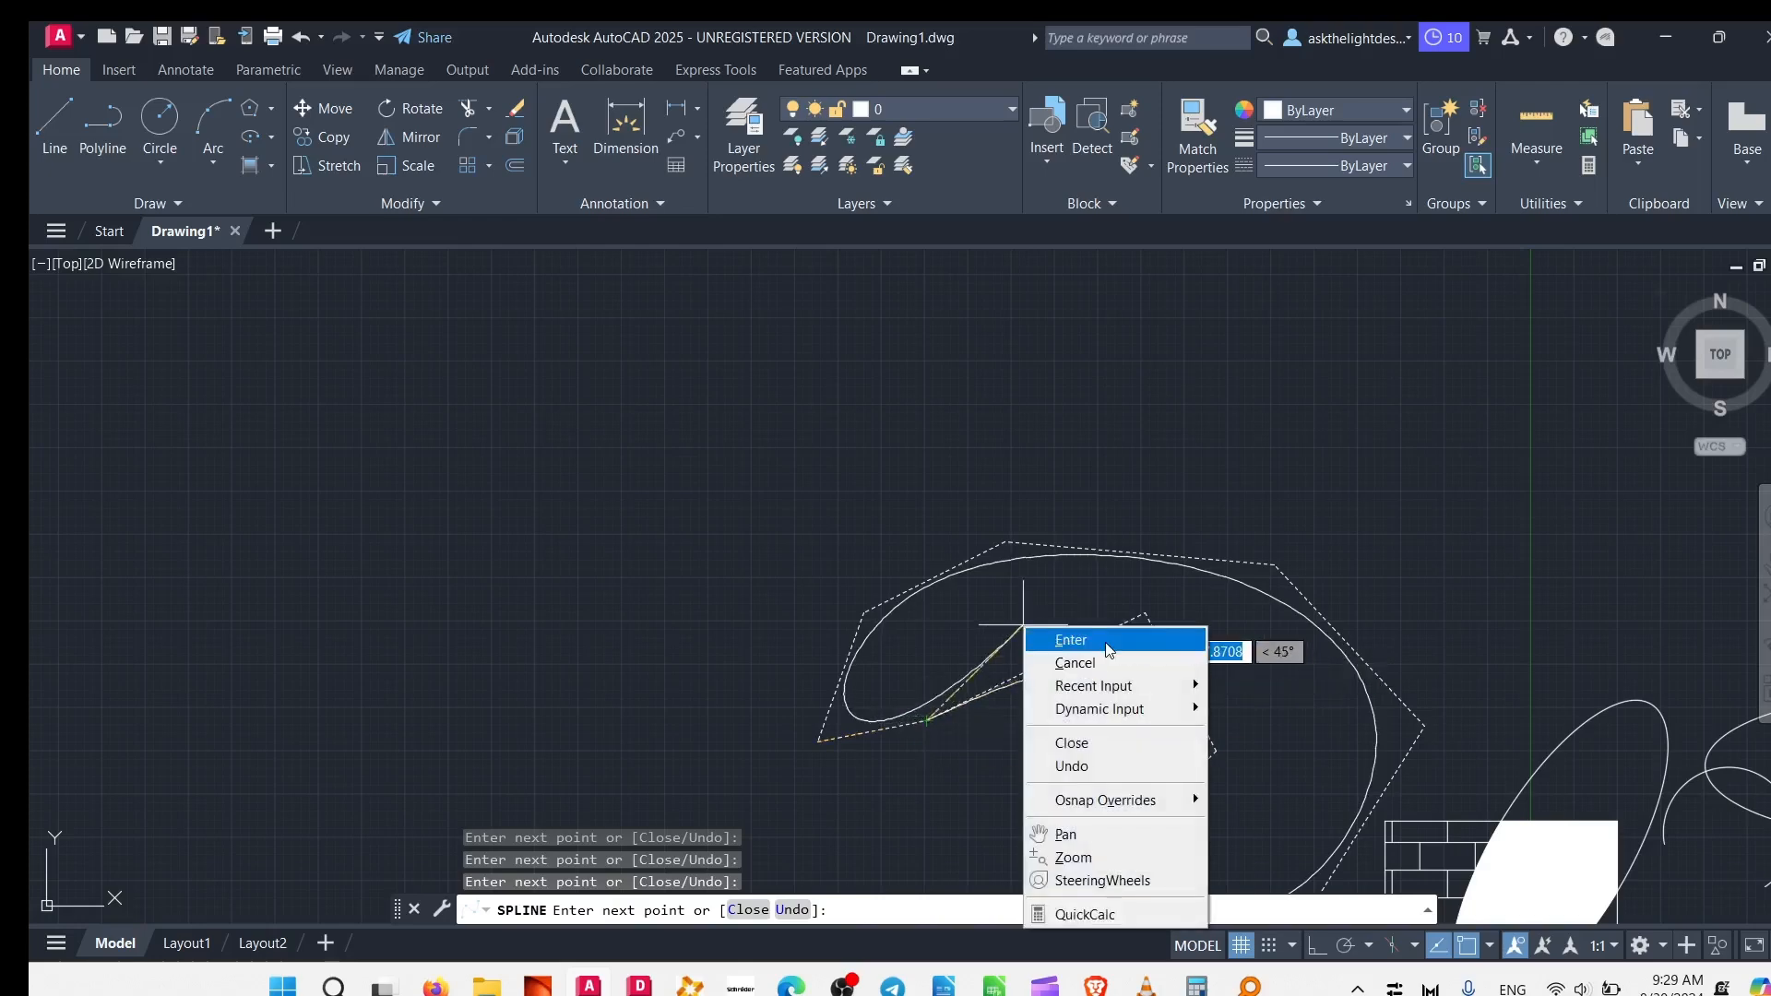
pyautogui.click(1108, 650)
# Step: Select the new spline and the earlier closed spline to compare their control vertices, and clear the selection
pyautogui.moveTo(902, 712)
pyautogui.mouseDown(button='middle')
pyautogui.moveTo(810, 498)
pyautogui.moveTo(673, 356)
pyautogui.moveTo(853, 429)
pyautogui.mouseUp(button='middle')
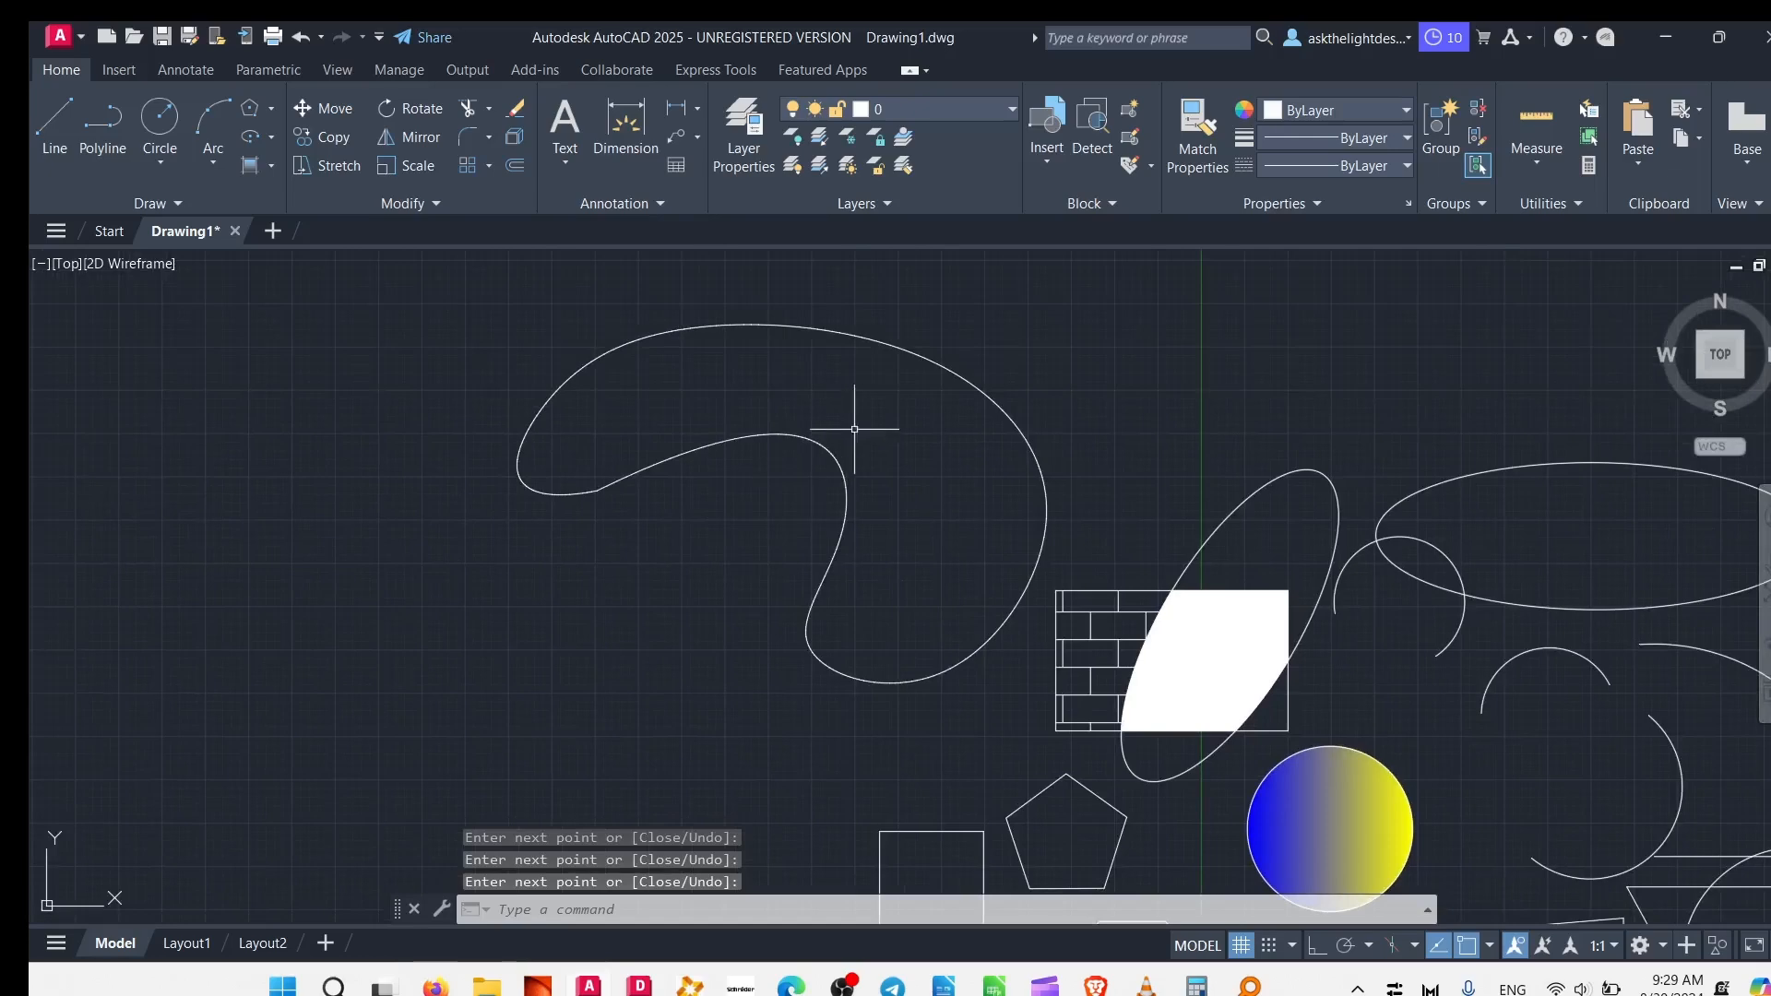
pyautogui.click(854, 429)
pyautogui.click(761, 491)
pyautogui.scroll(-2, 830, 488)
pyautogui.moveTo(999, 484); pyautogui.dragTo(590, 581, button='middle')
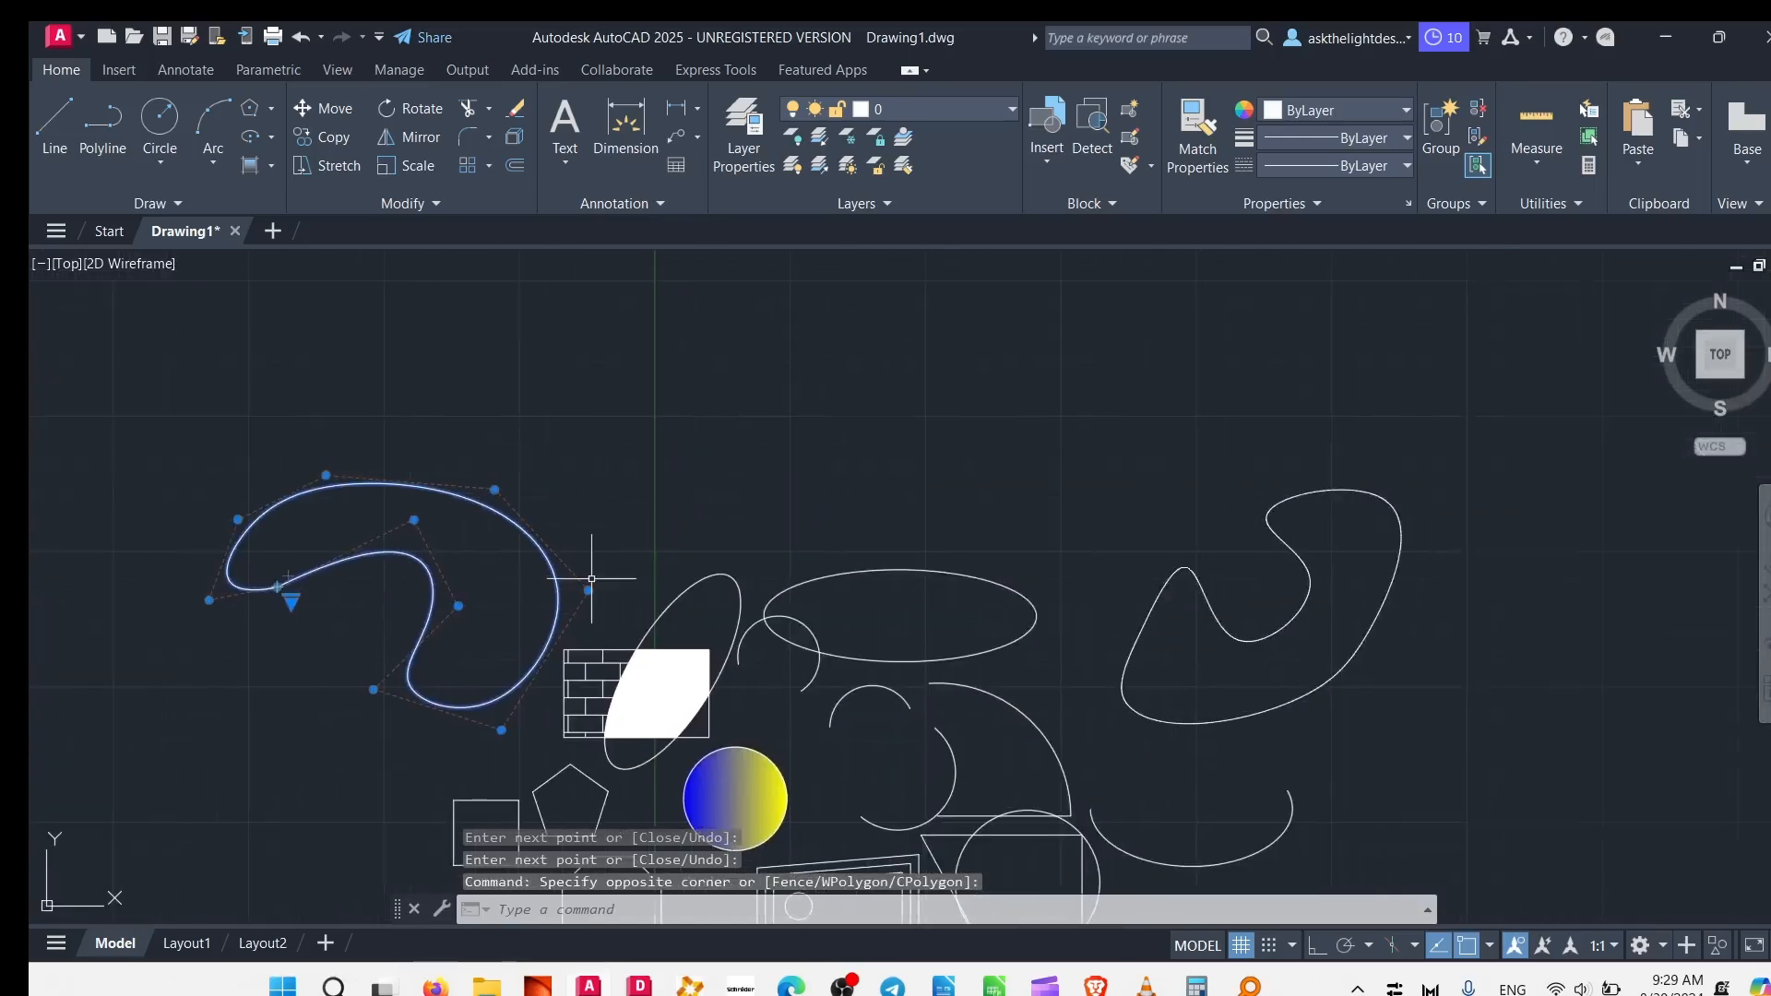
pyautogui.click(1320, 599)
pyautogui.click(1250, 578)
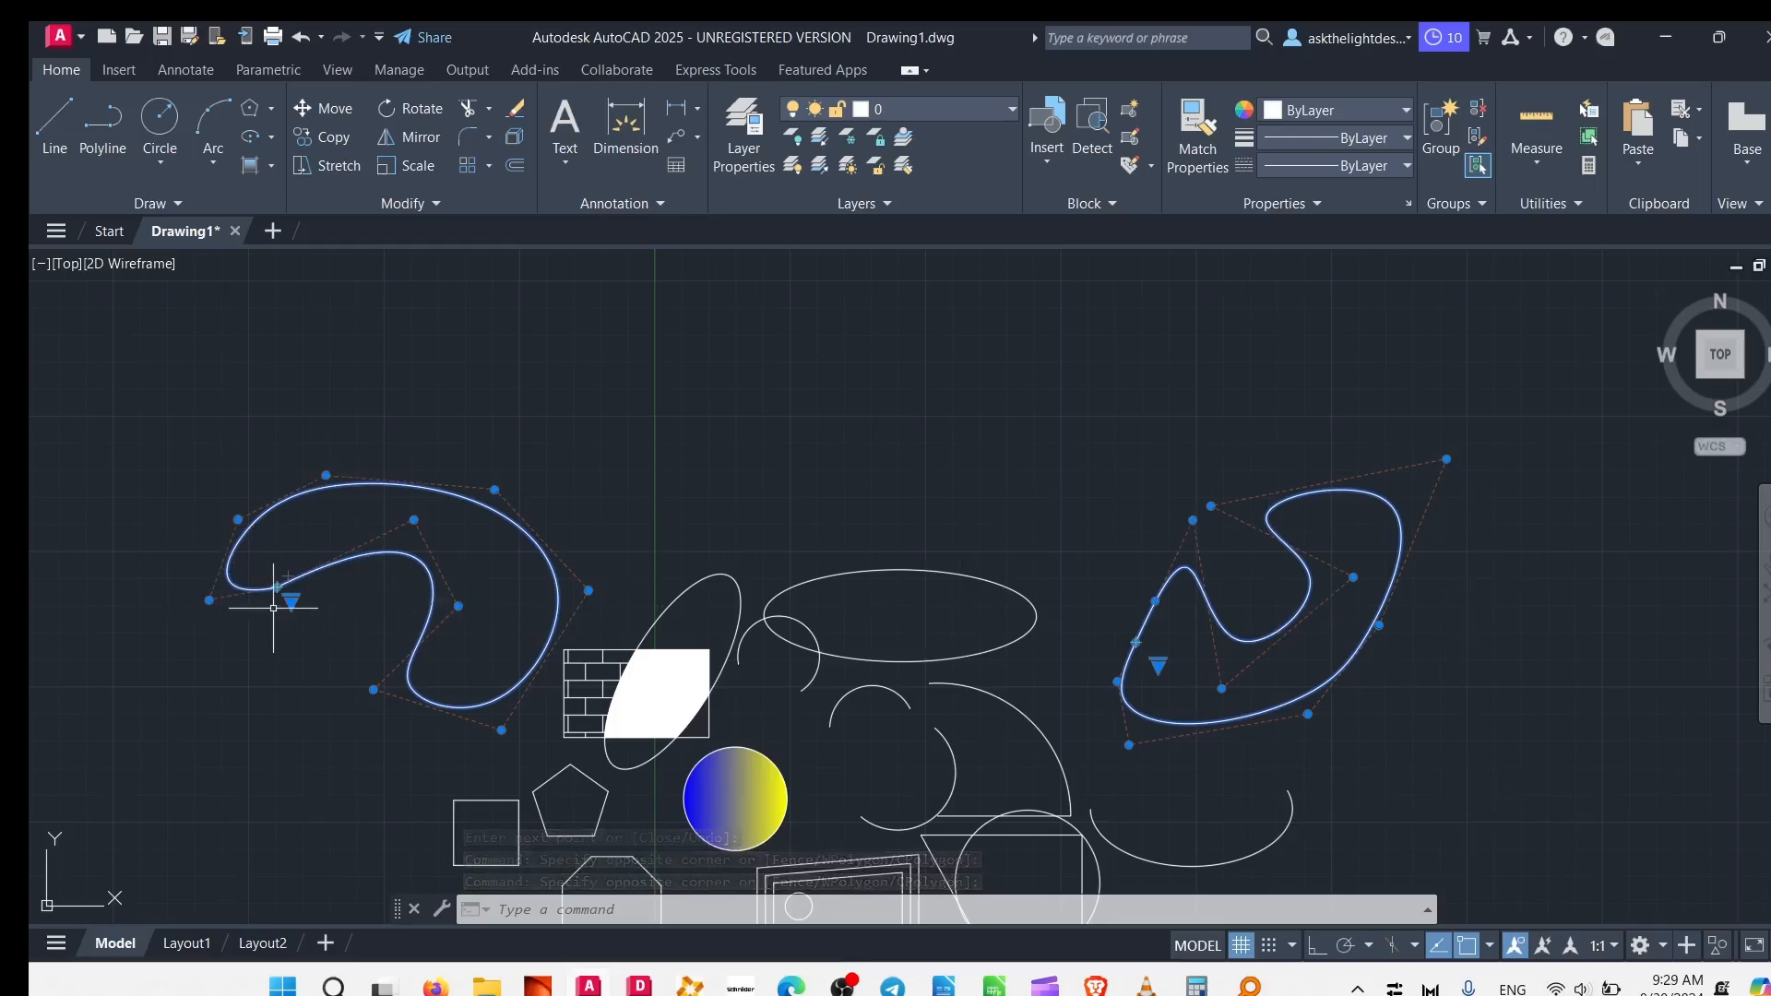
pyautogui.moveTo(273, 608); pyautogui.dragTo(561, 494, button='middle')
pyautogui.scroll(2, 560, 494)
pyautogui.press('Escape')
# Step: Draw a horizontal construction line above the splines with Ortho on, and inspect its three grips
pyautogui.moveTo(690, 440); pyautogui.dragTo(506, 536, button='middle')
pyautogui.click(130, 196)
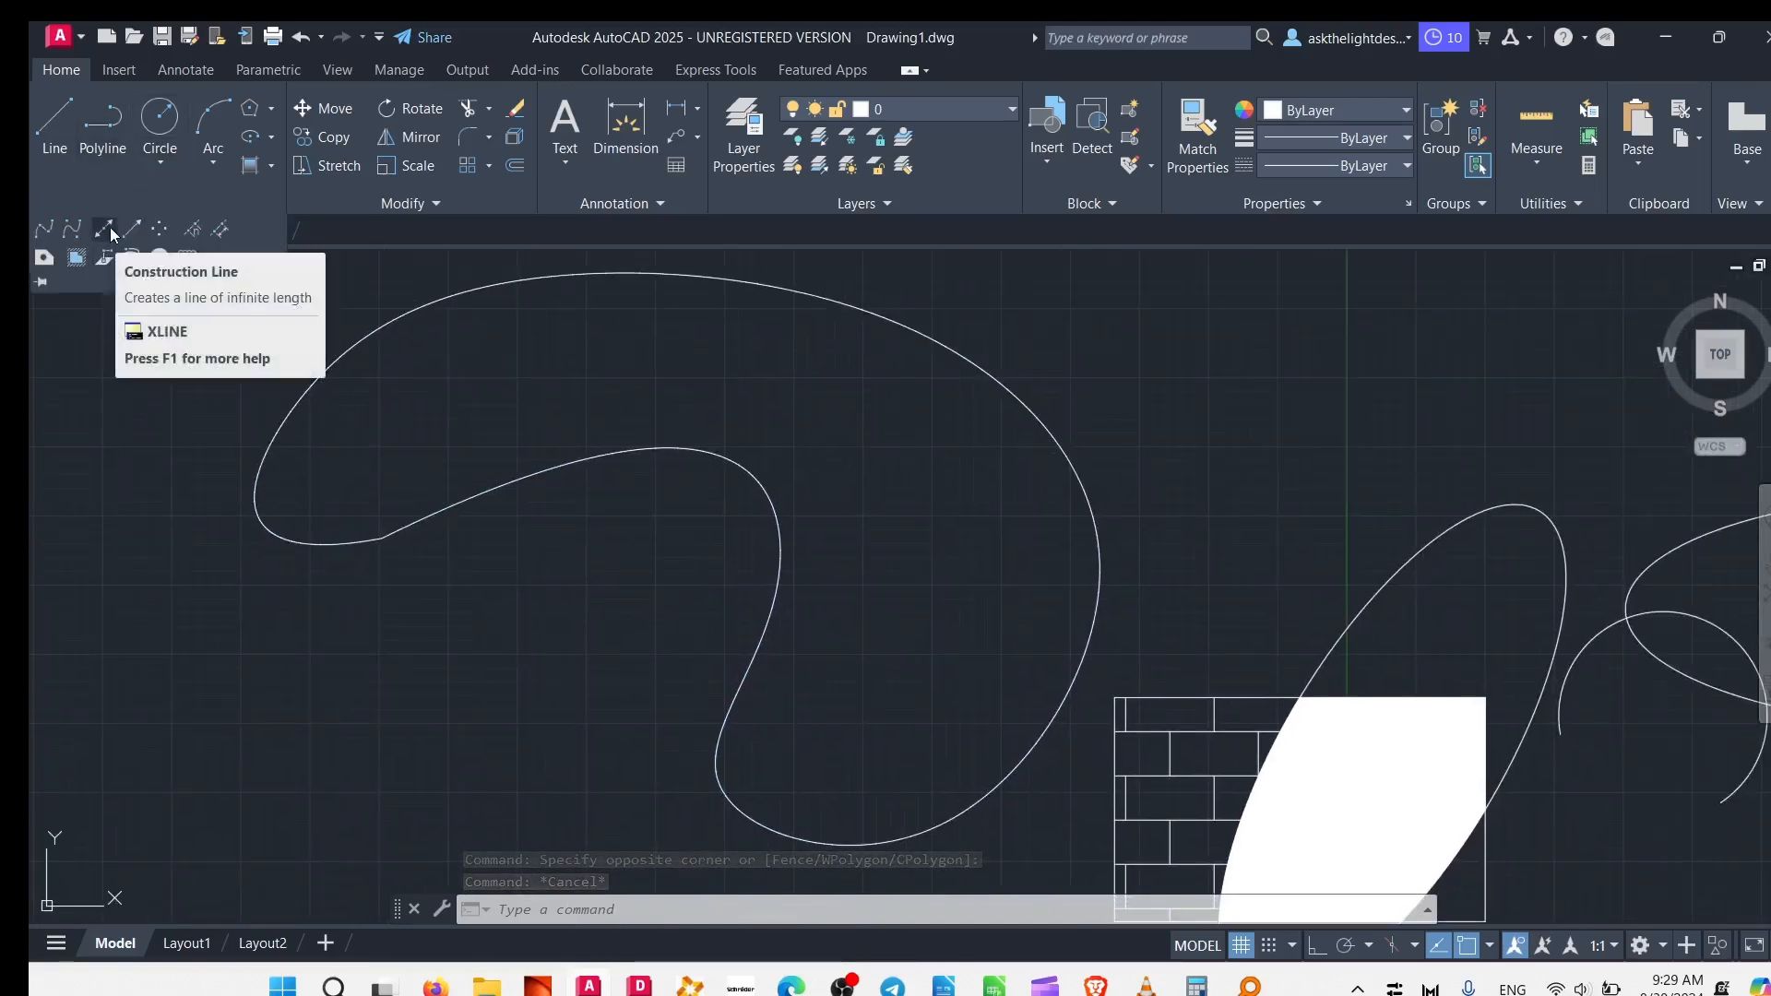
pyautogui.click(104, 229)
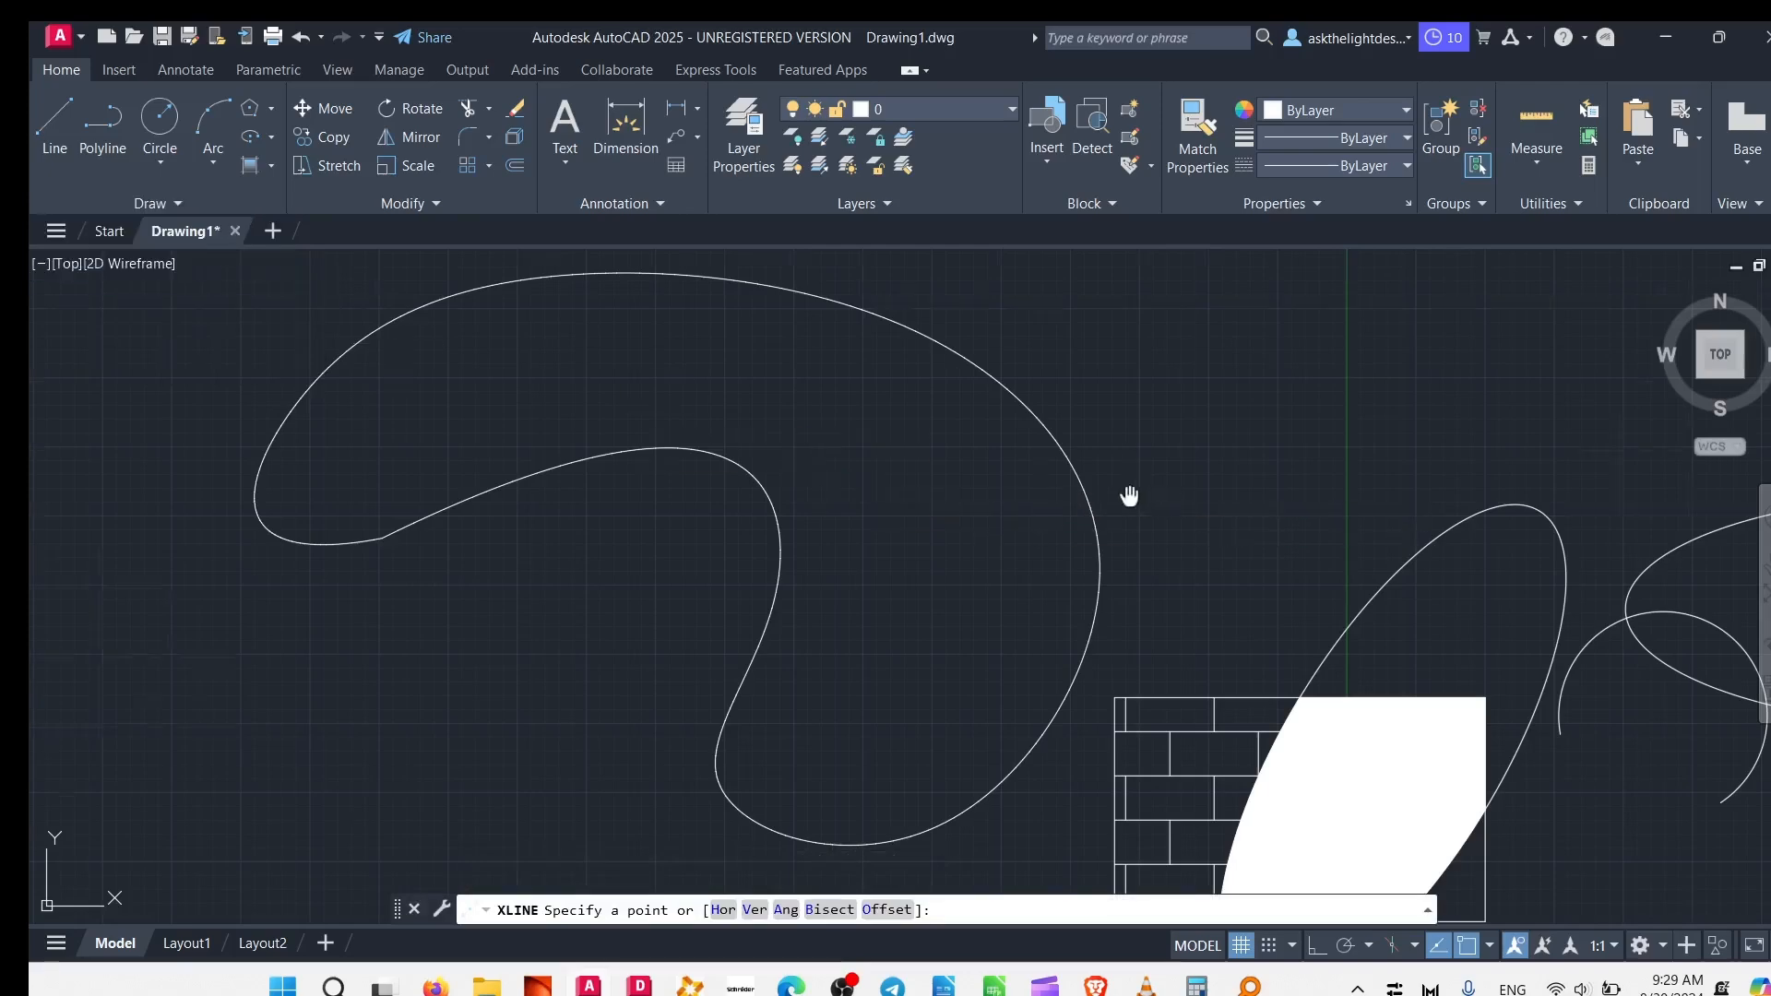
pyautogui.moveTo(1131, 495); pyautogui.dragTo(625, 585, button='middle')
pyautogui.click(600, 362)
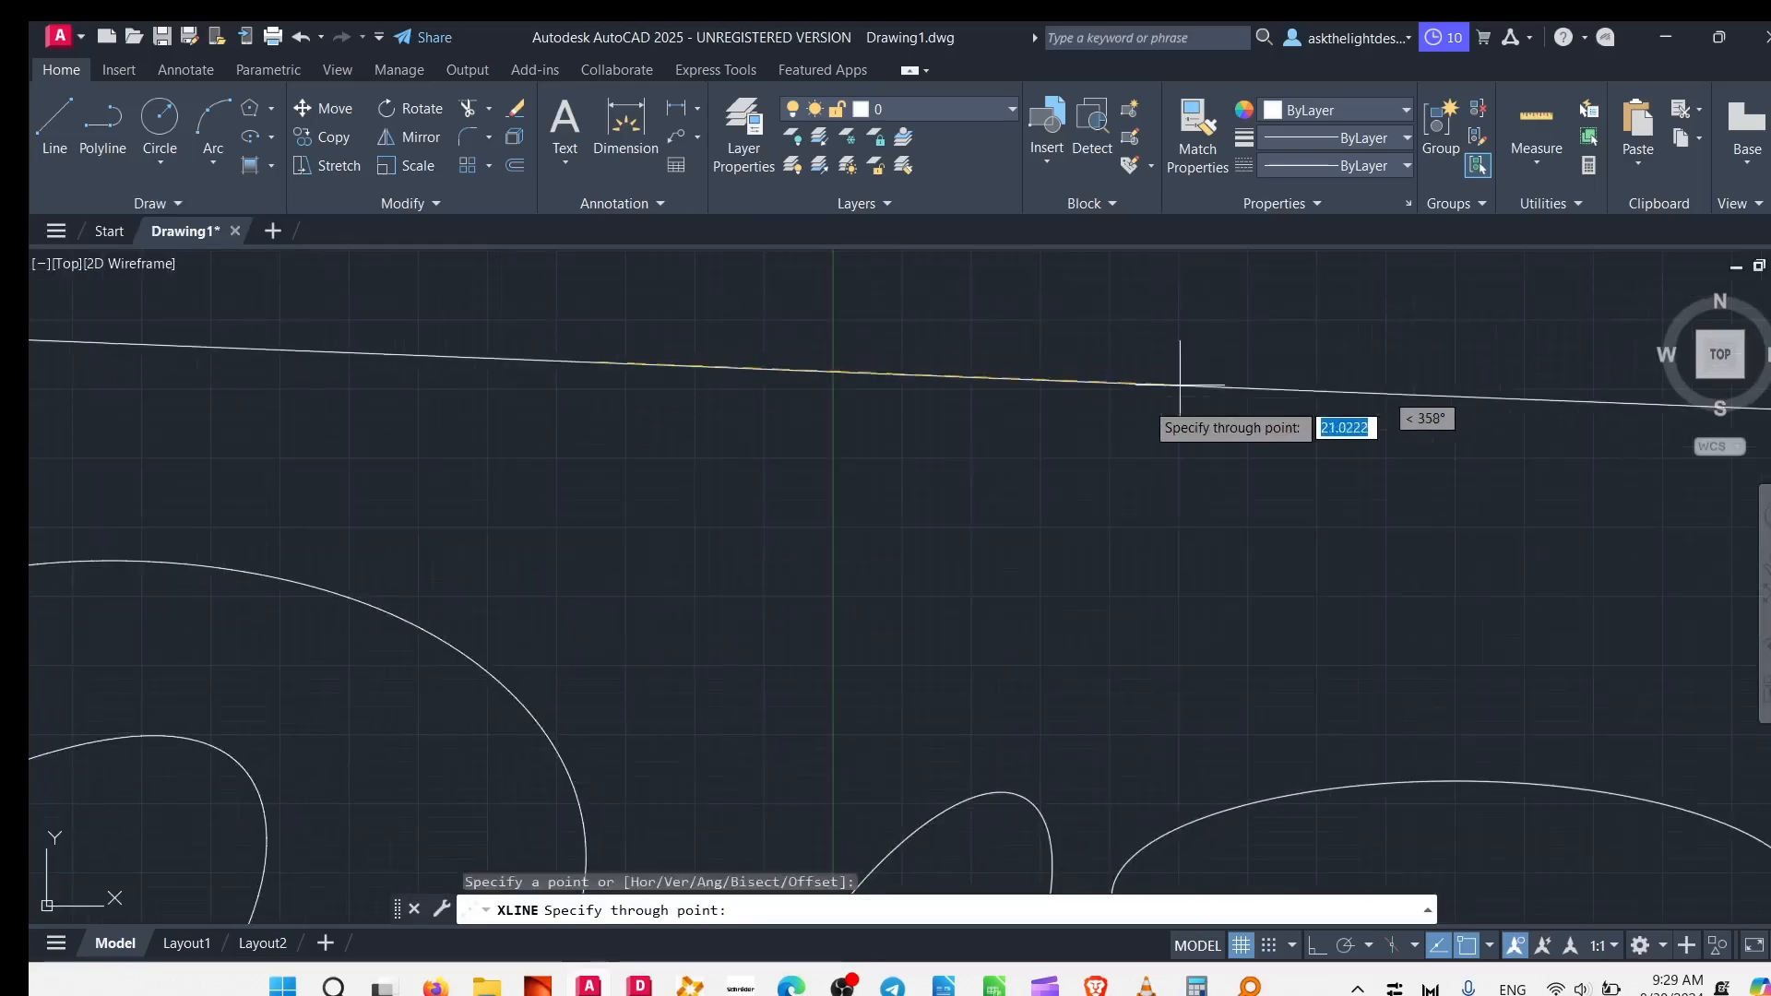
pyautogui.click(1318, 946)
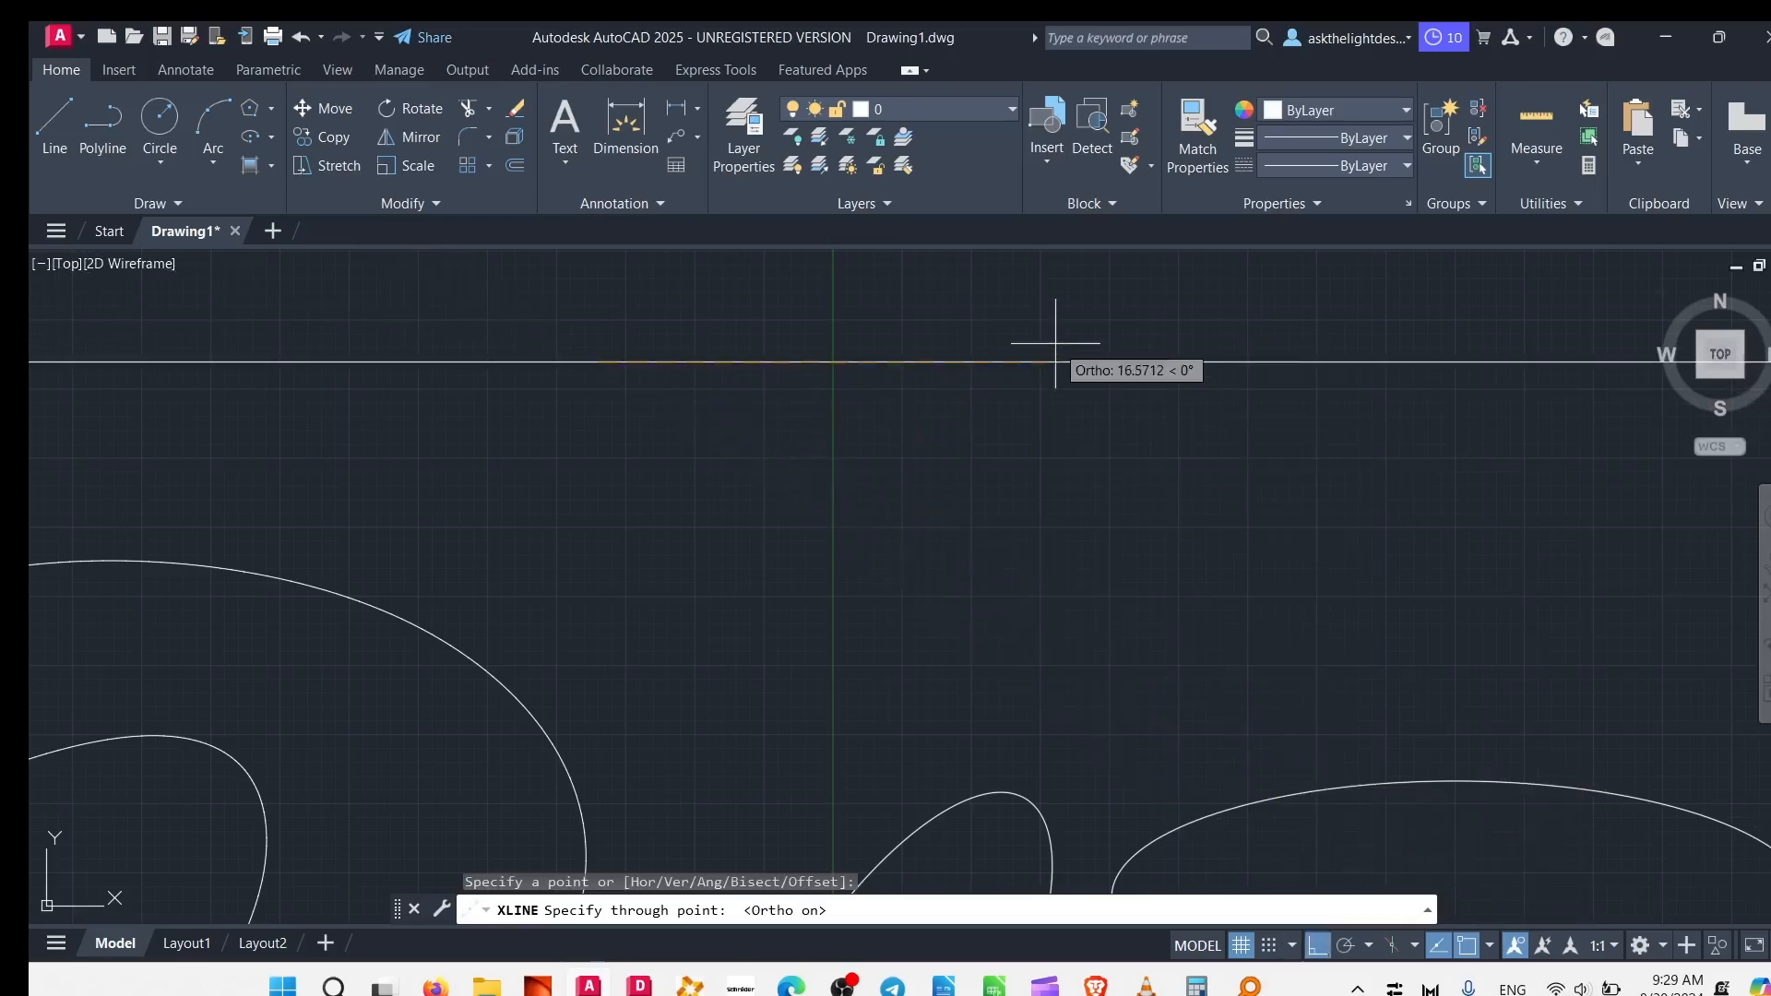
pyautogui.click(901, 417)
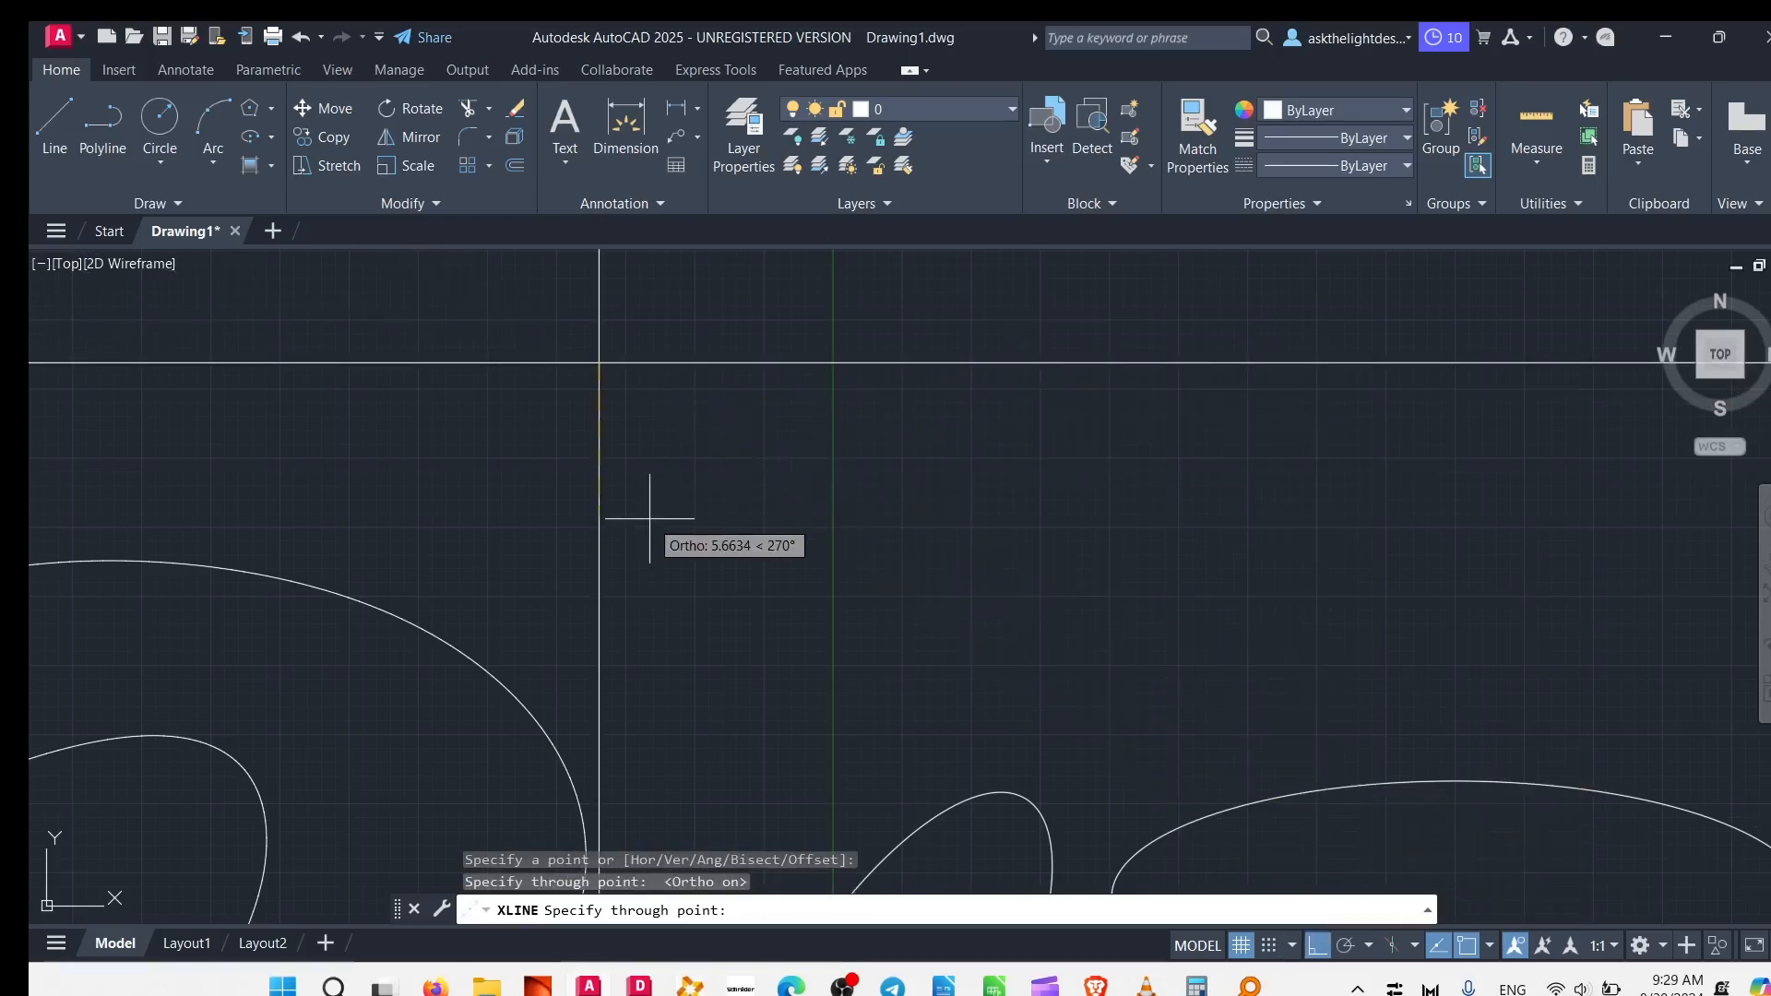
pyautogui.moveTo(663, 505); pyautogui.dragTo(987, 611, button='middle')
pyautogui.press('Escape')
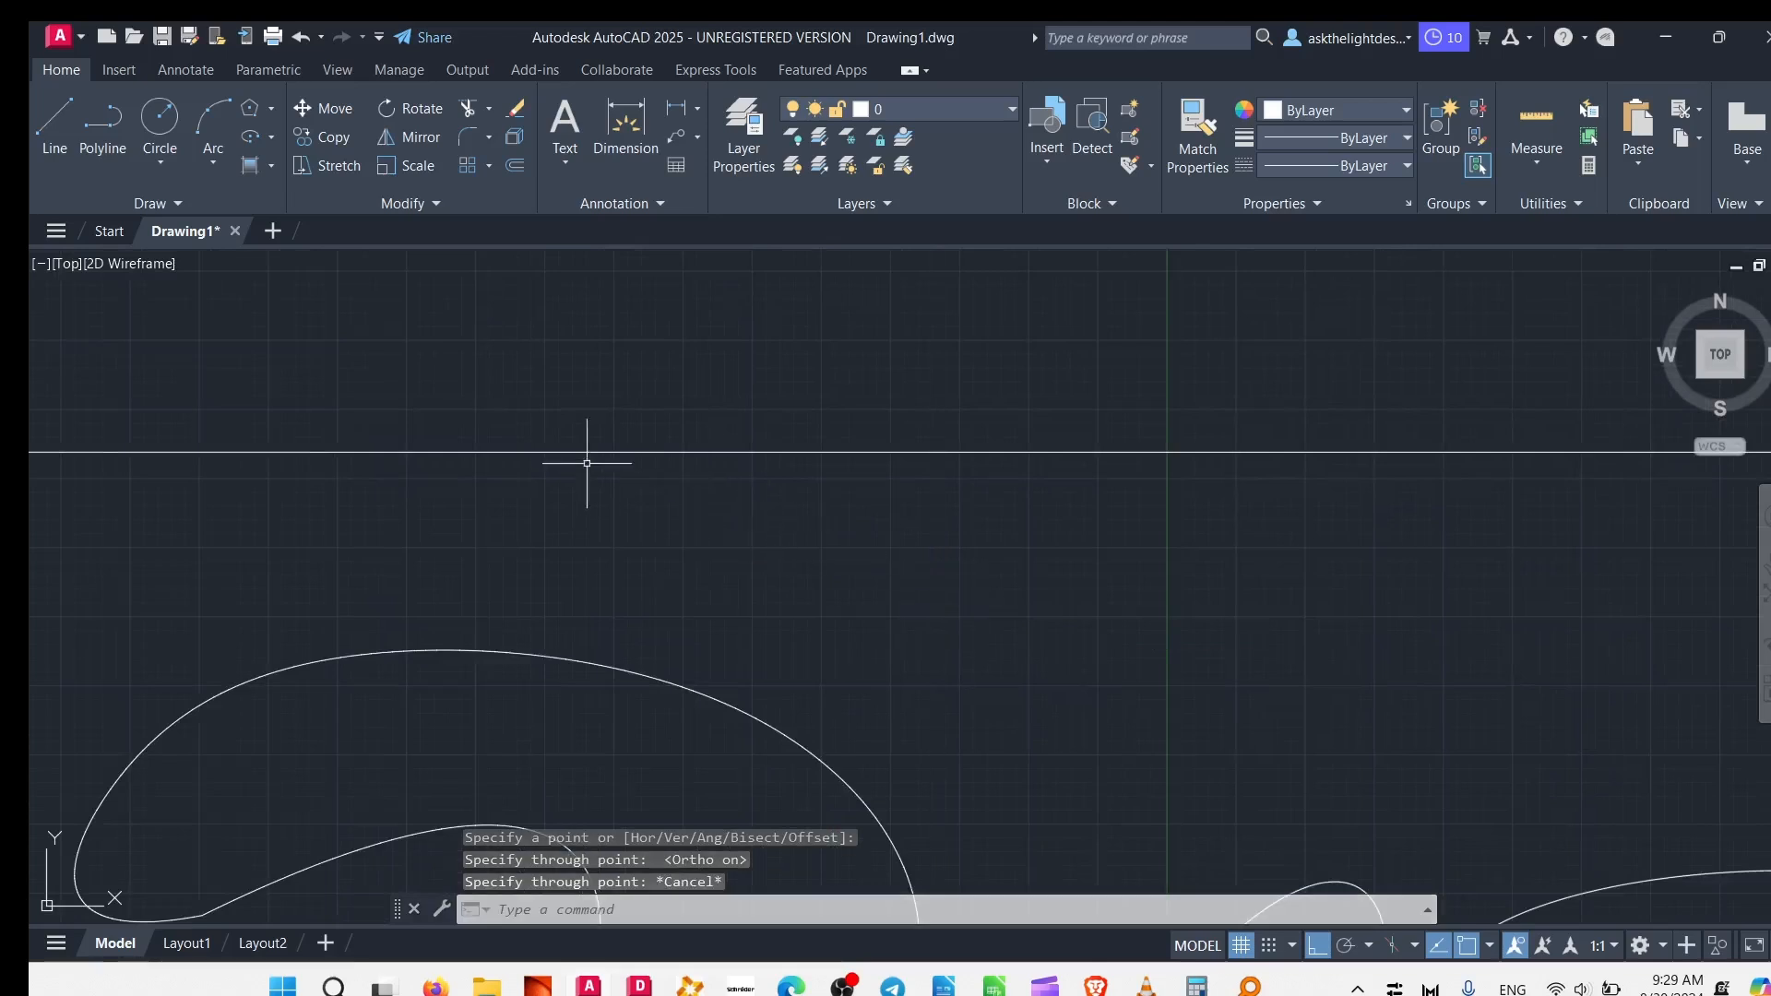
pyautogui.click(633, 359)
pyautogui.click(526, 476)
pyautogui.moveTo(886, 532); pyautogui.dragTo(897, 633, button='middle')
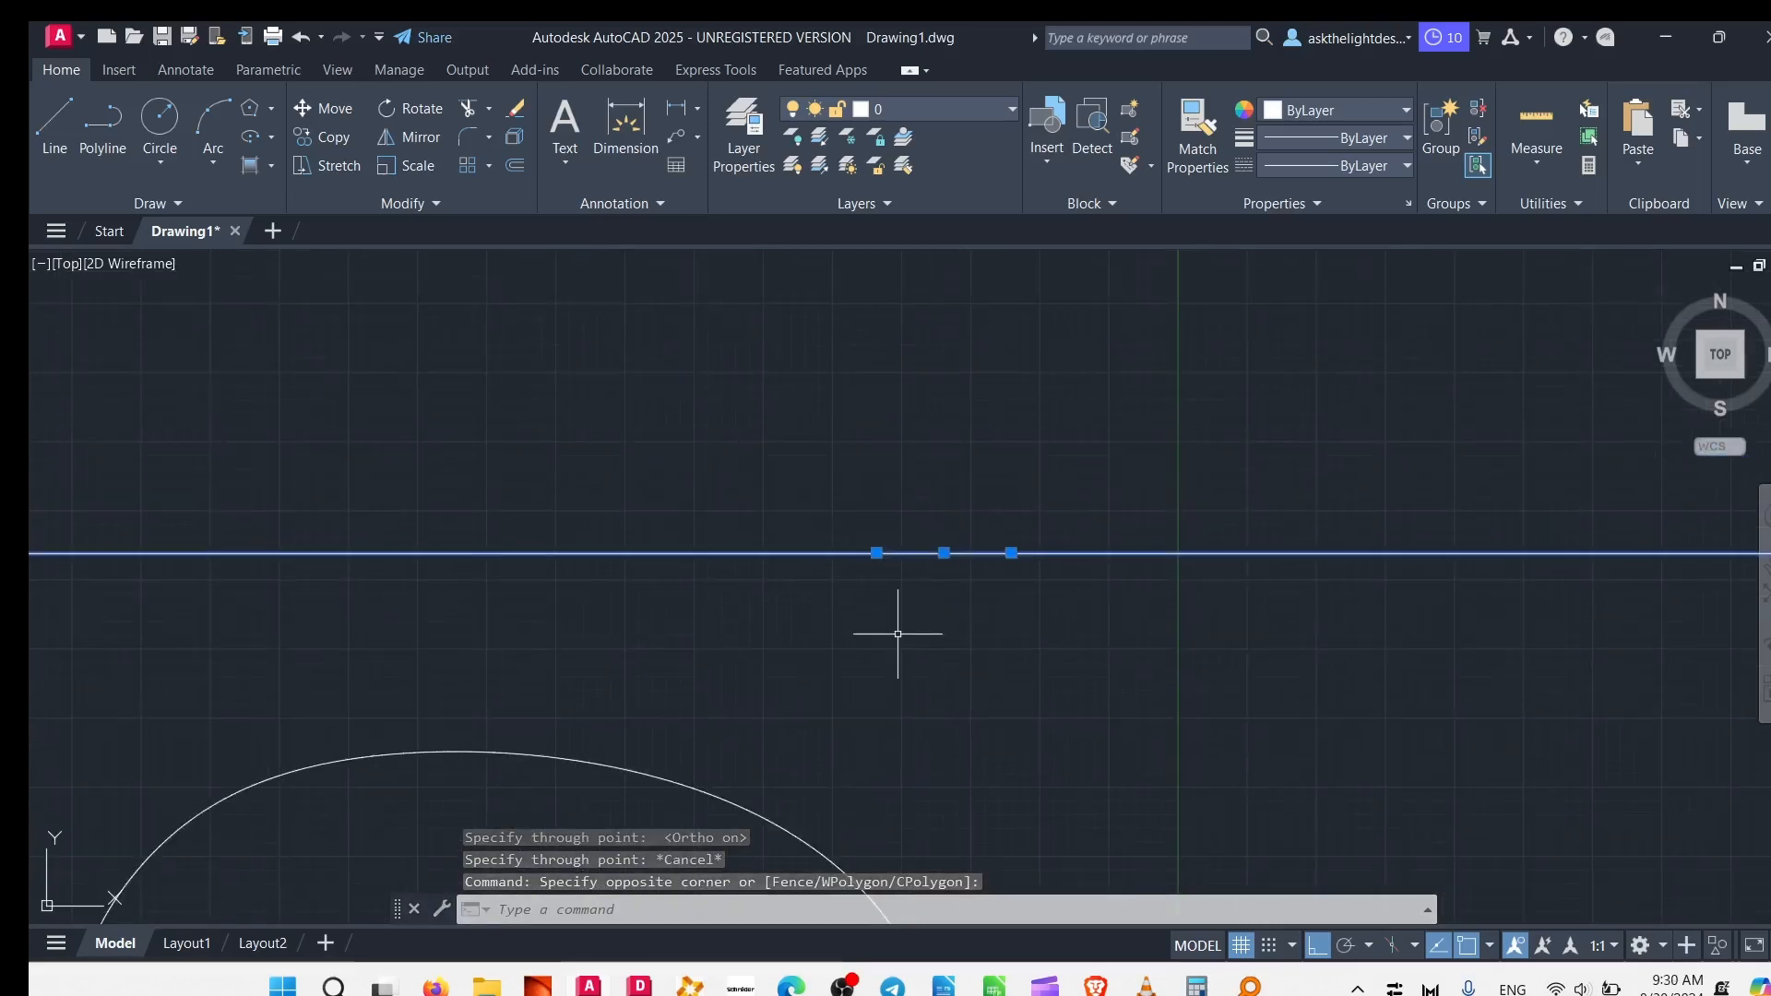
pyautogui.press('Escape')
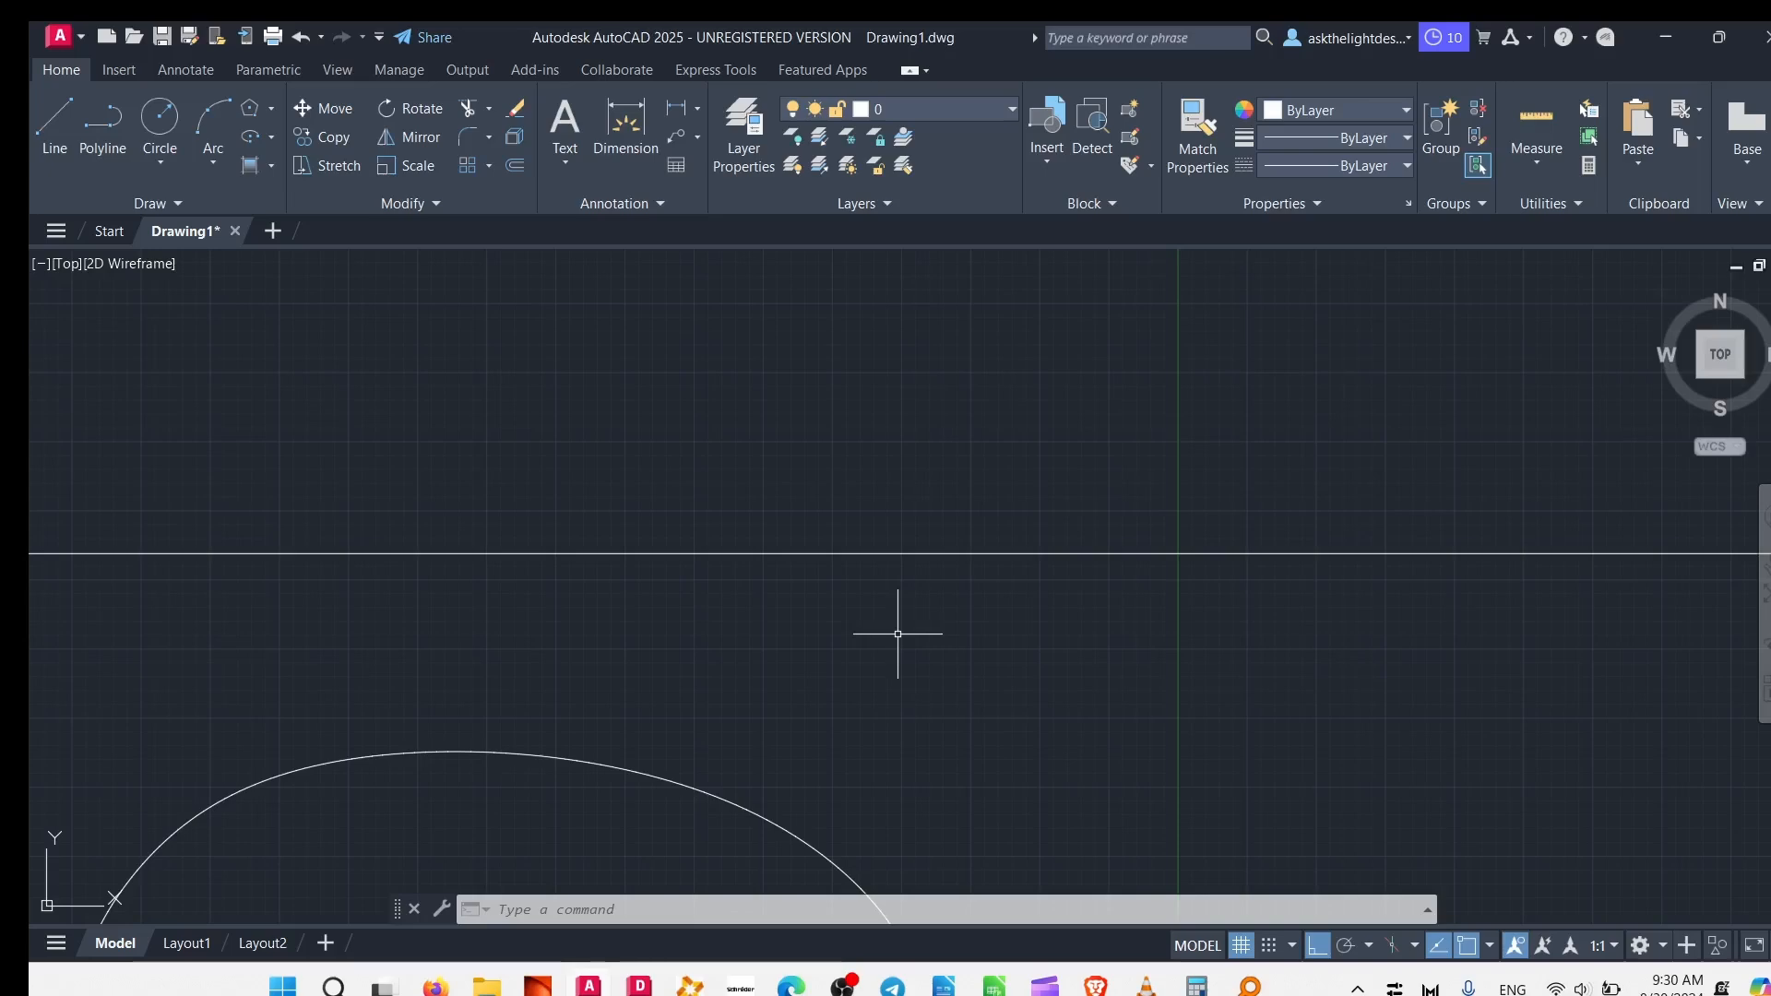
# Step: Draw two rays from one start point just below the construction line, one horizontal at 0° and one vertical at 90°
pyautogui.click(184, 201)
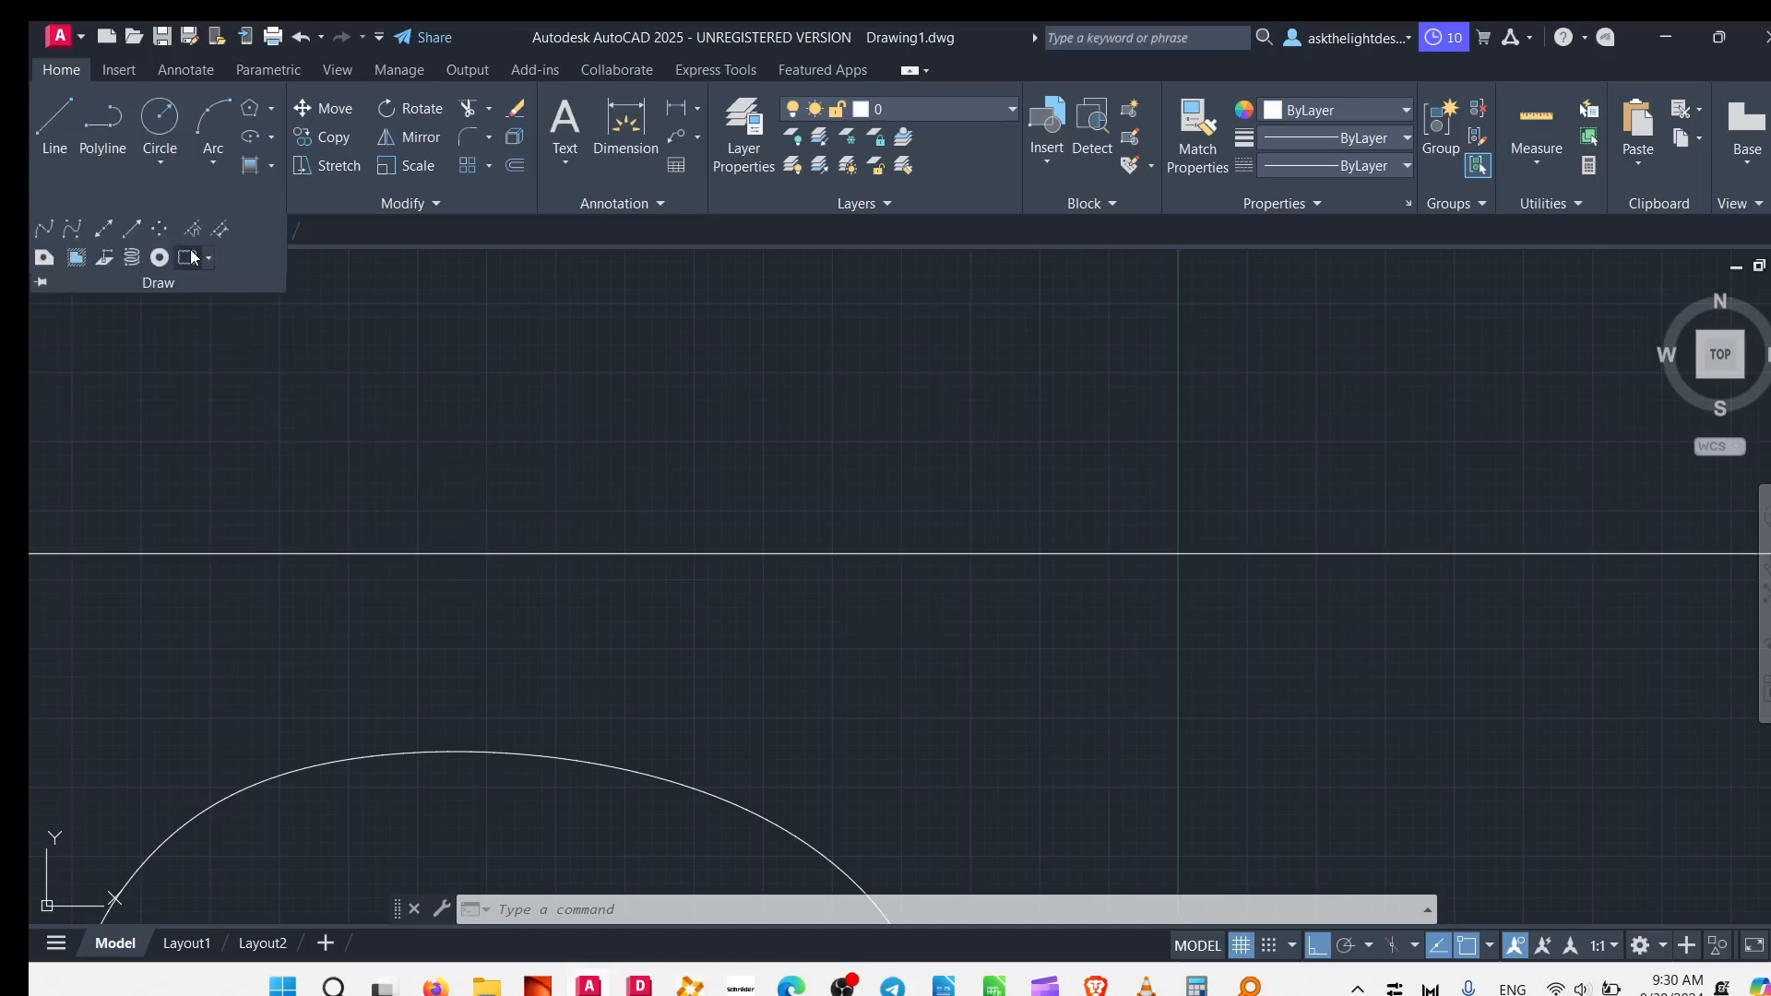
pyautogui.click(135, 230)
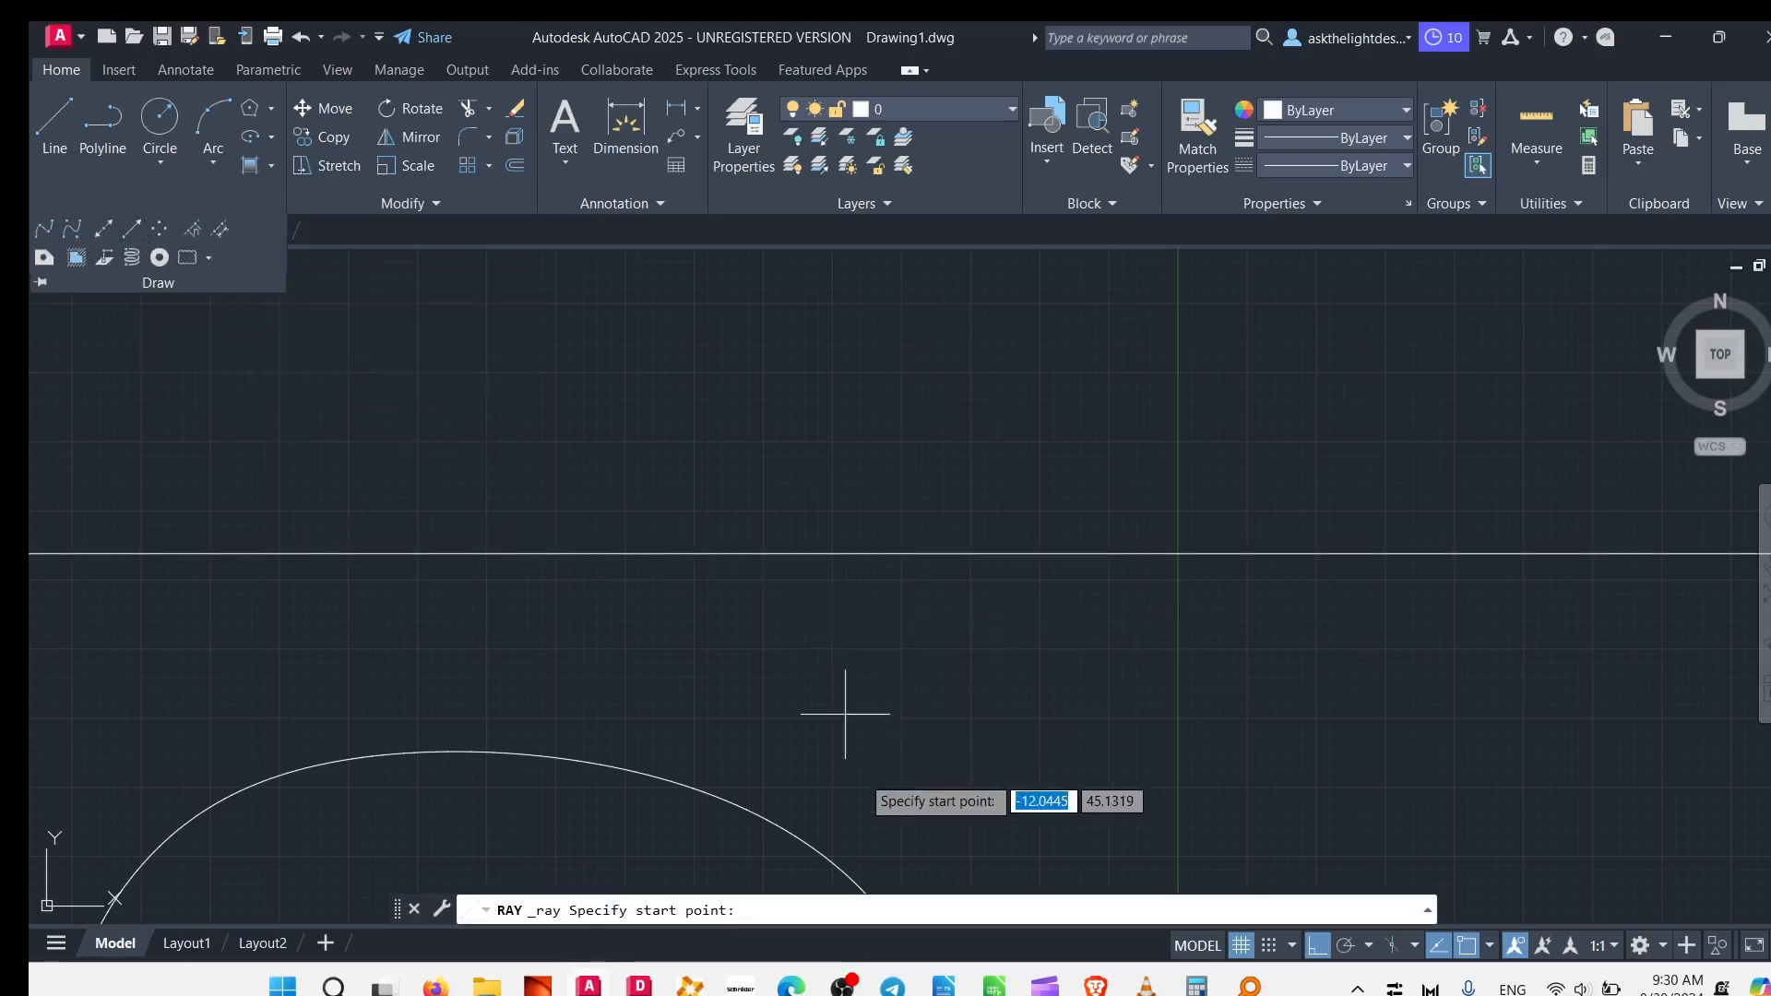
pyautogui.click(877, 712)
pyautogui.click(1365, 727)
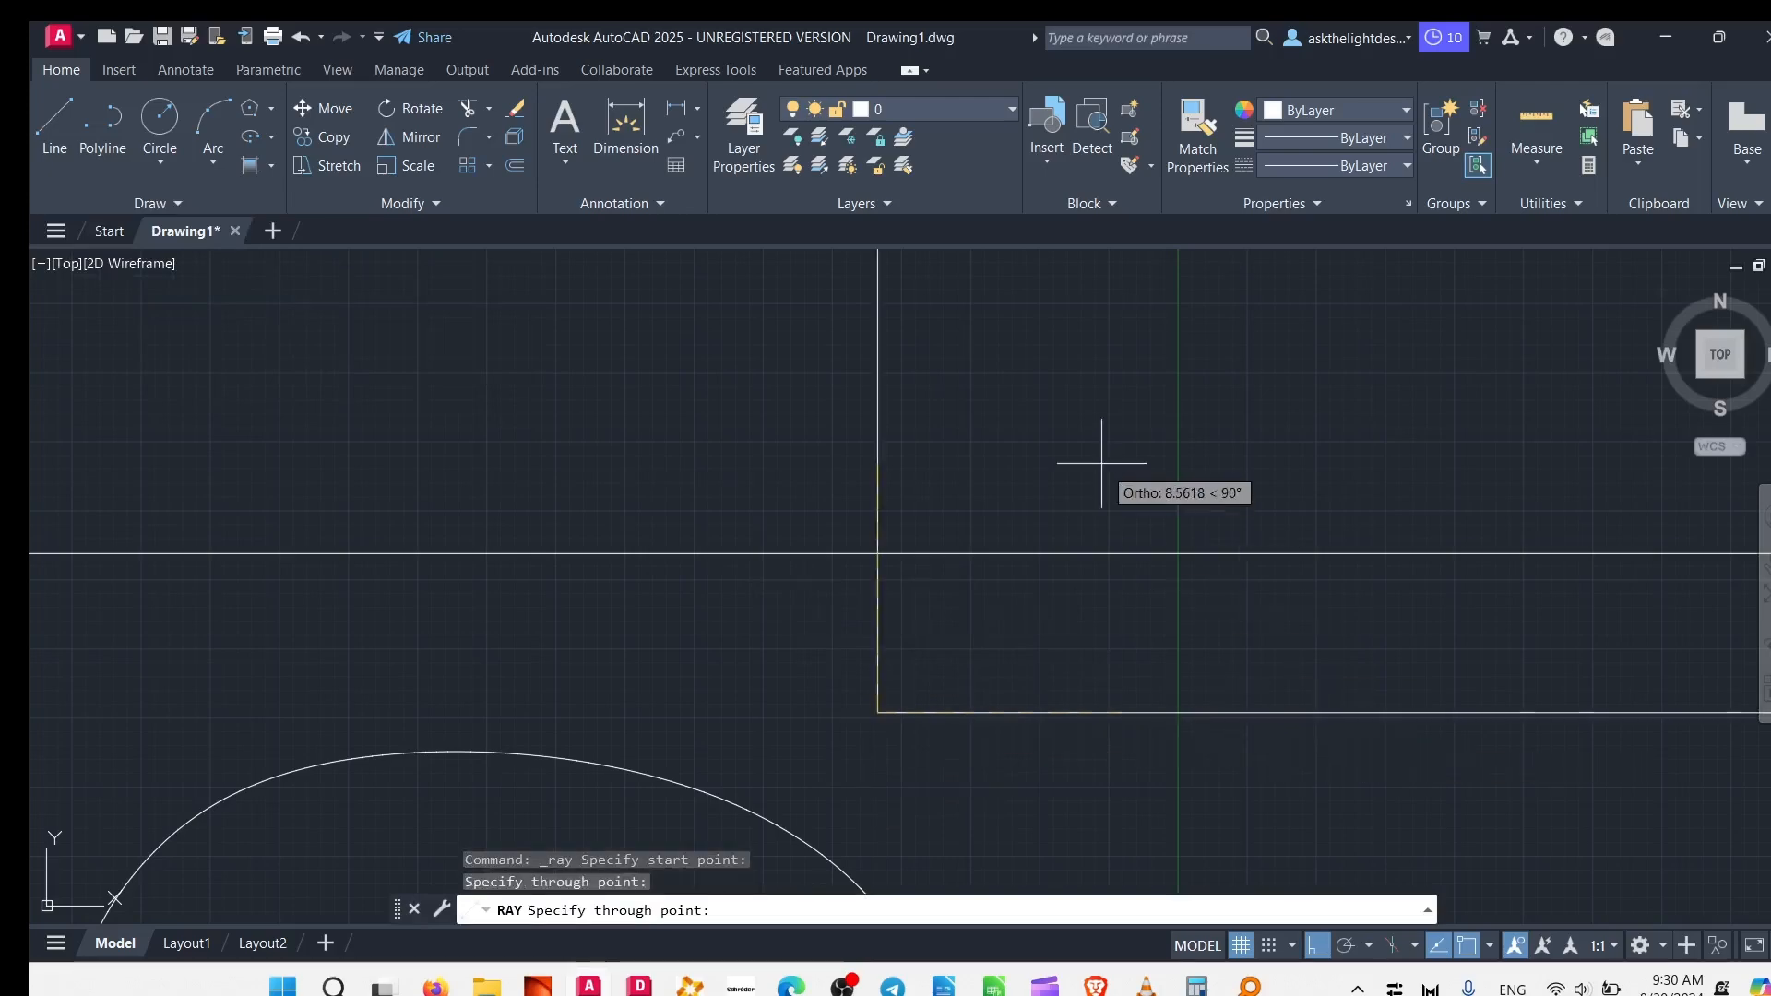
pyautogui.click(1085, 461)
pyautogui.scroll(-8, 1064, 551)
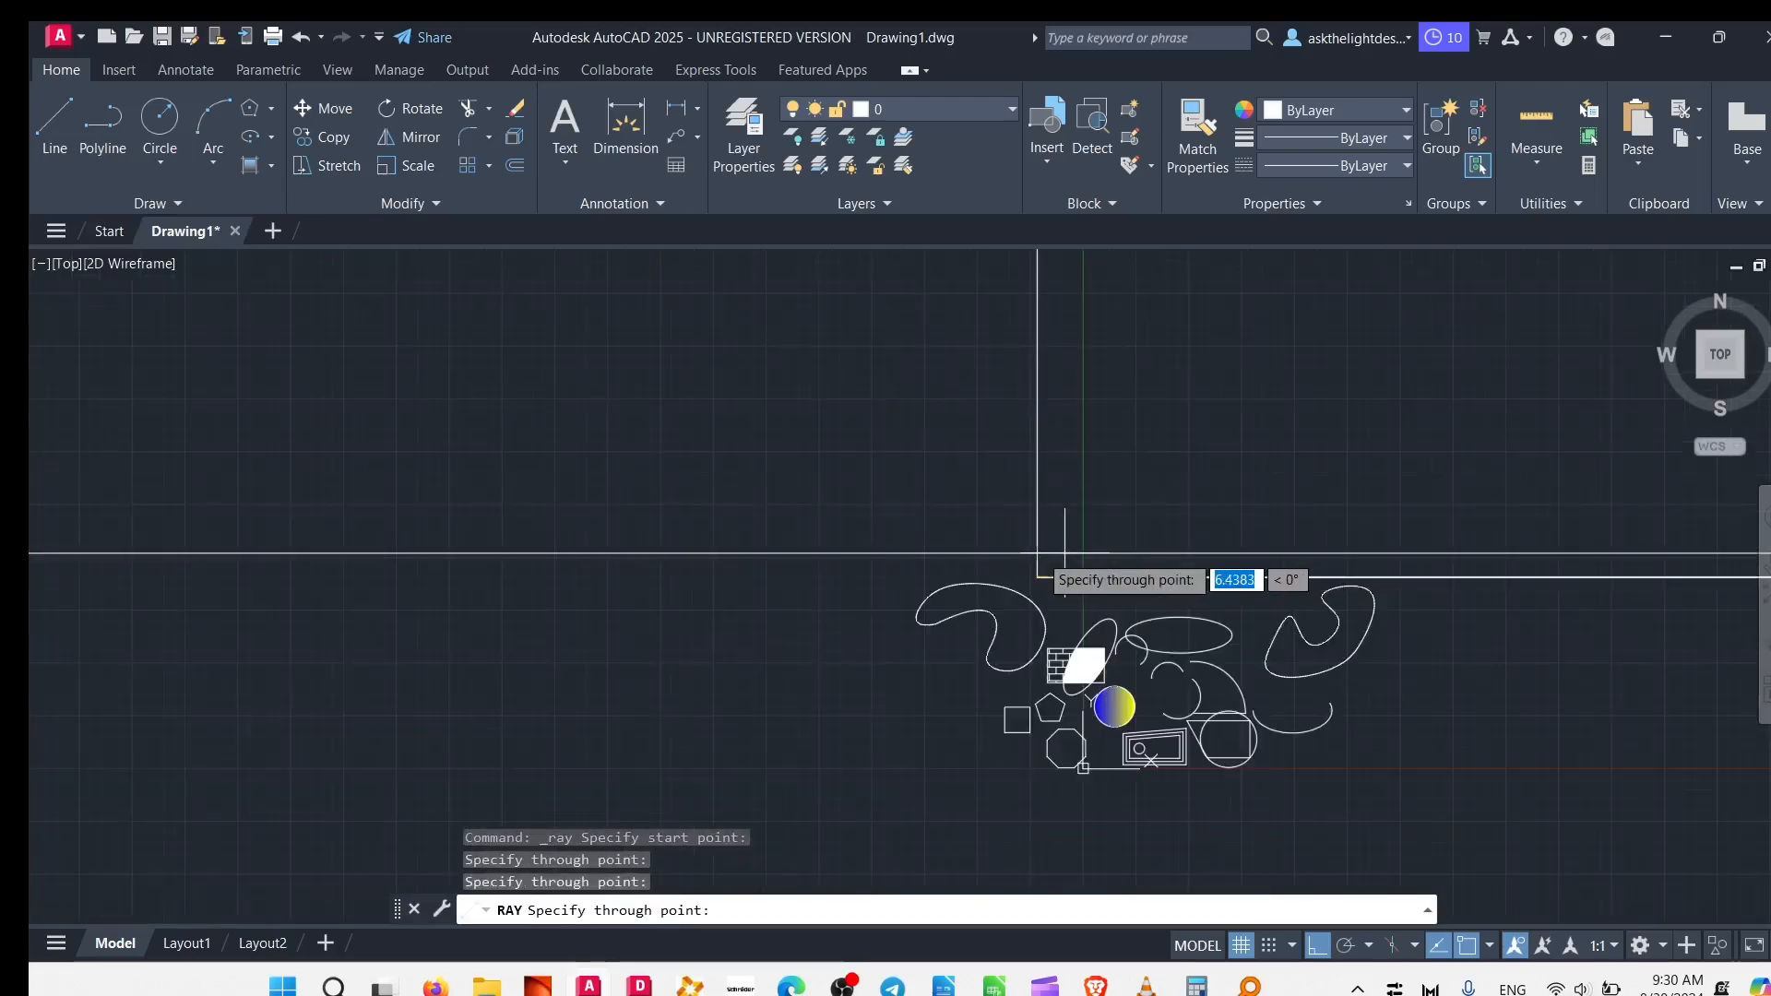
pyautogui.press('Escape')
pyautogui.scroll(-6, 963, 635)
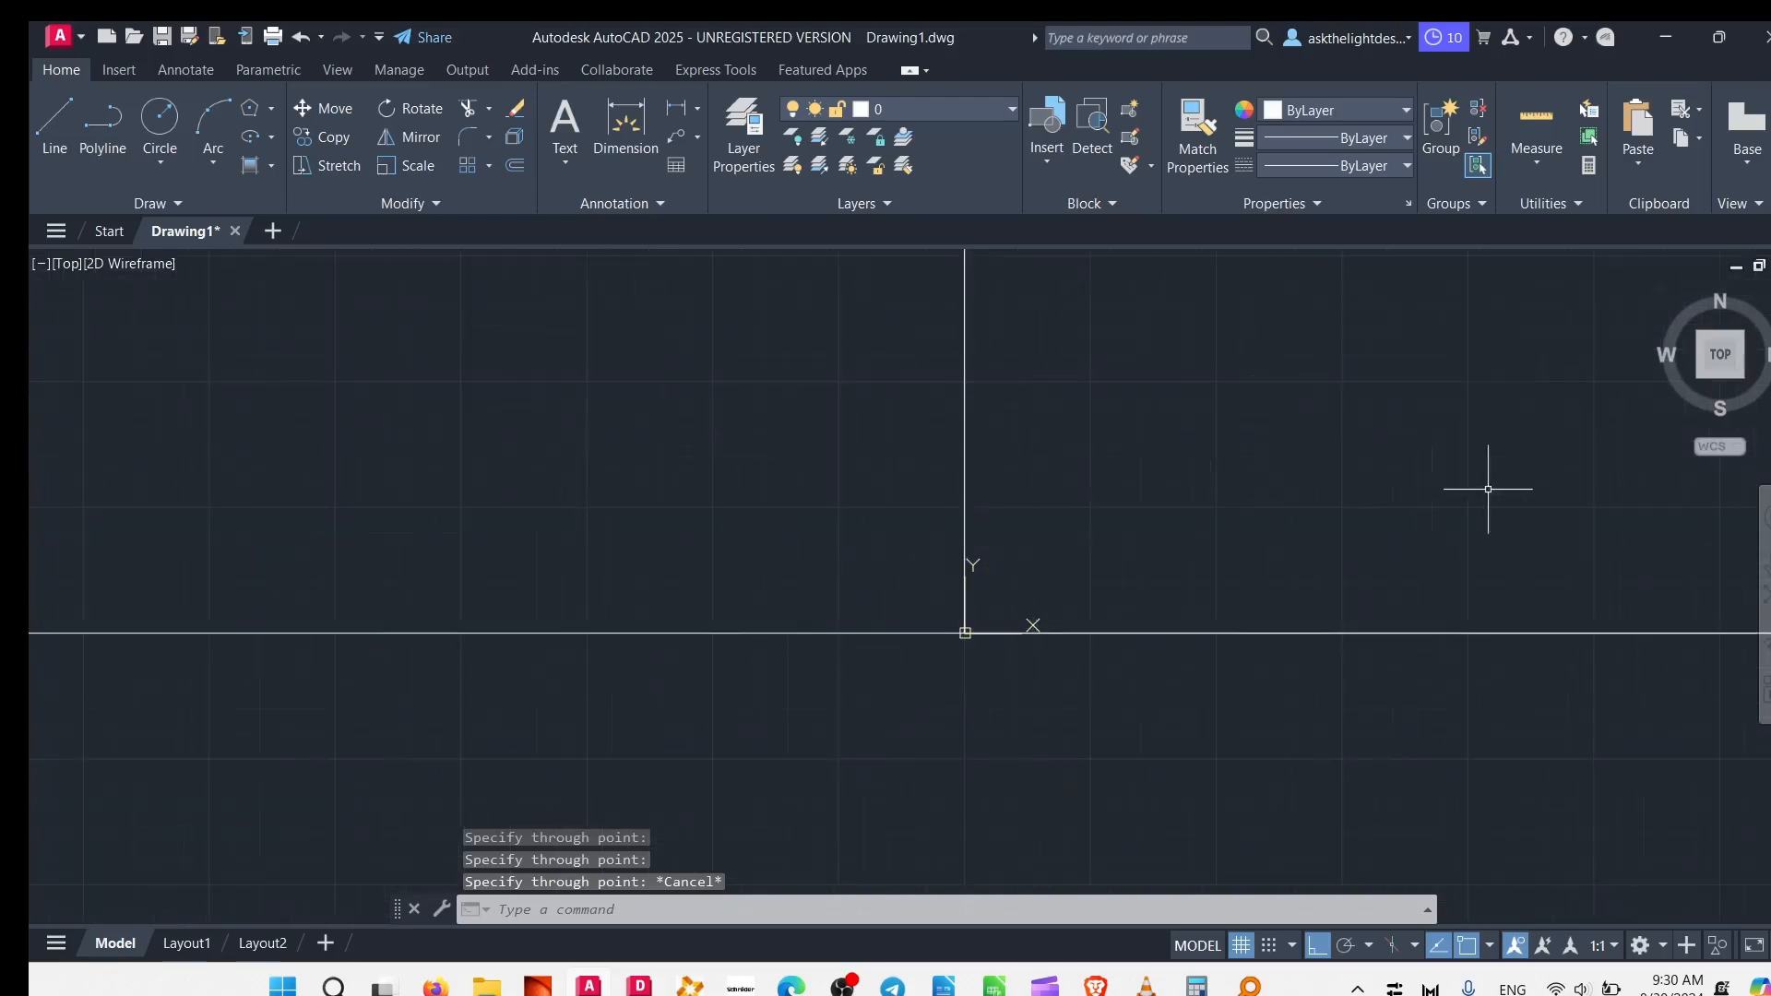
pyautogui.scroll(5, 922, 687)
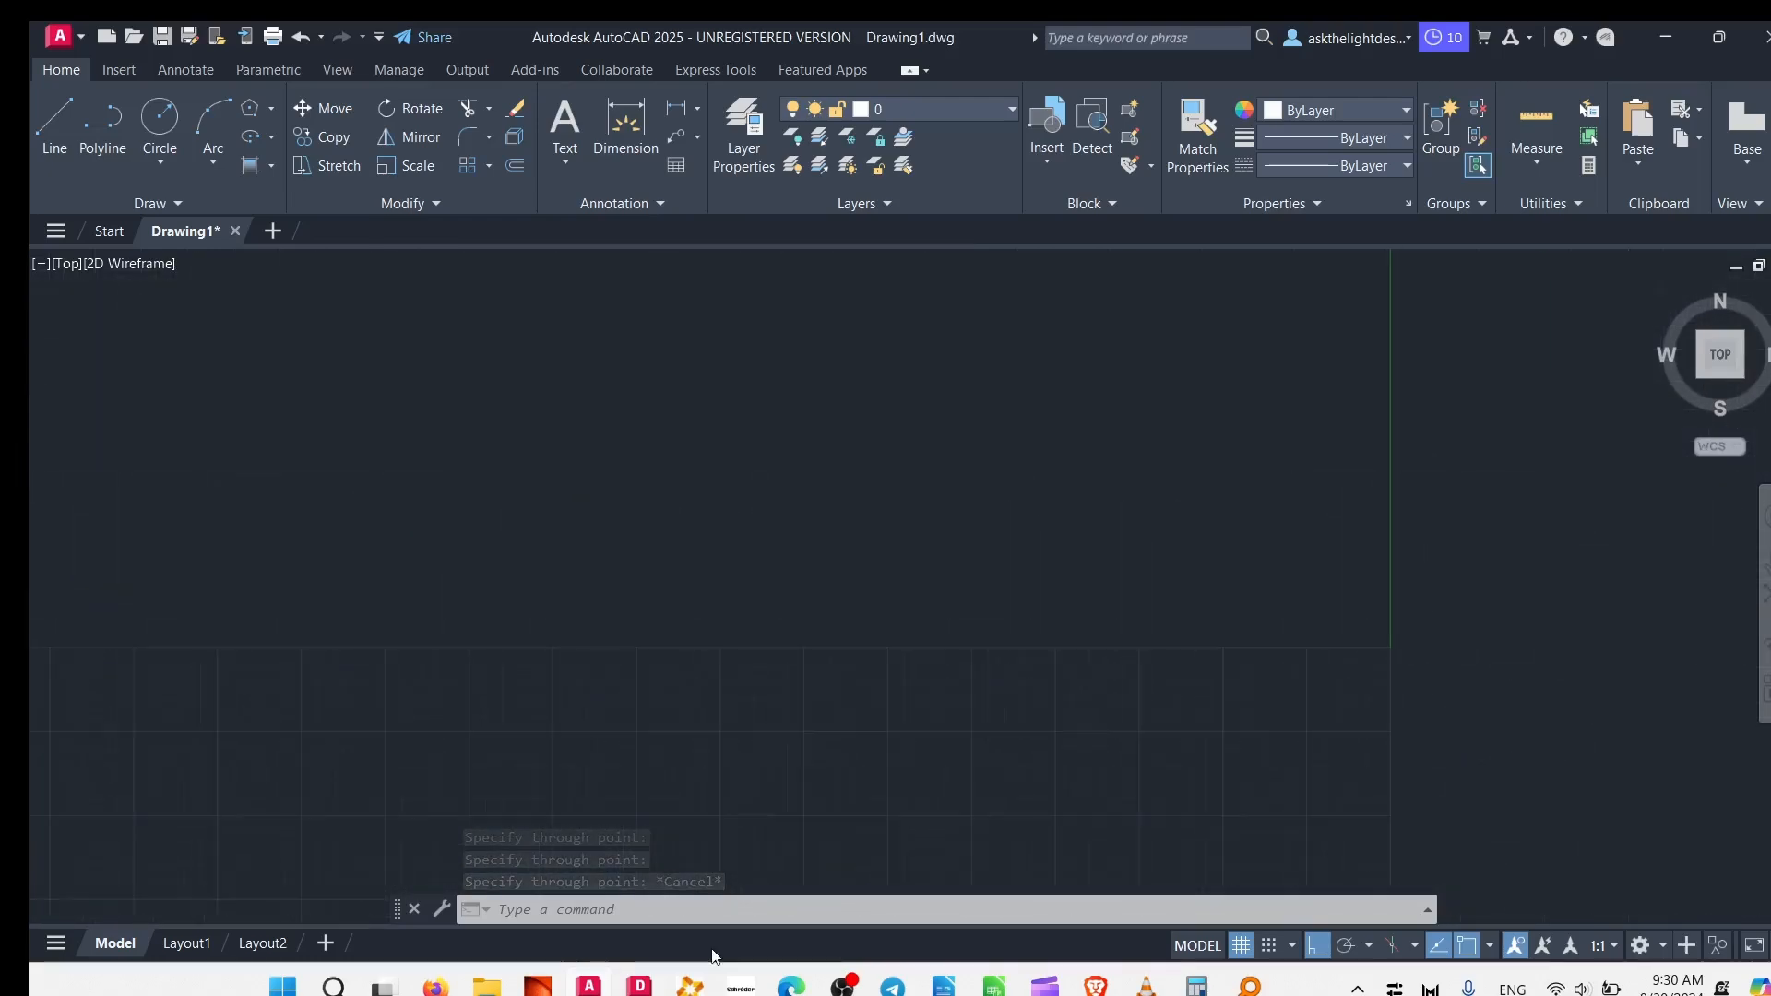
# Step: Erase the construction line and both rays, and zoom to the extents of the remaining drawing
pyautogui.middleClick(1110, 486)
pyautogui.middleClick(1110, 486)
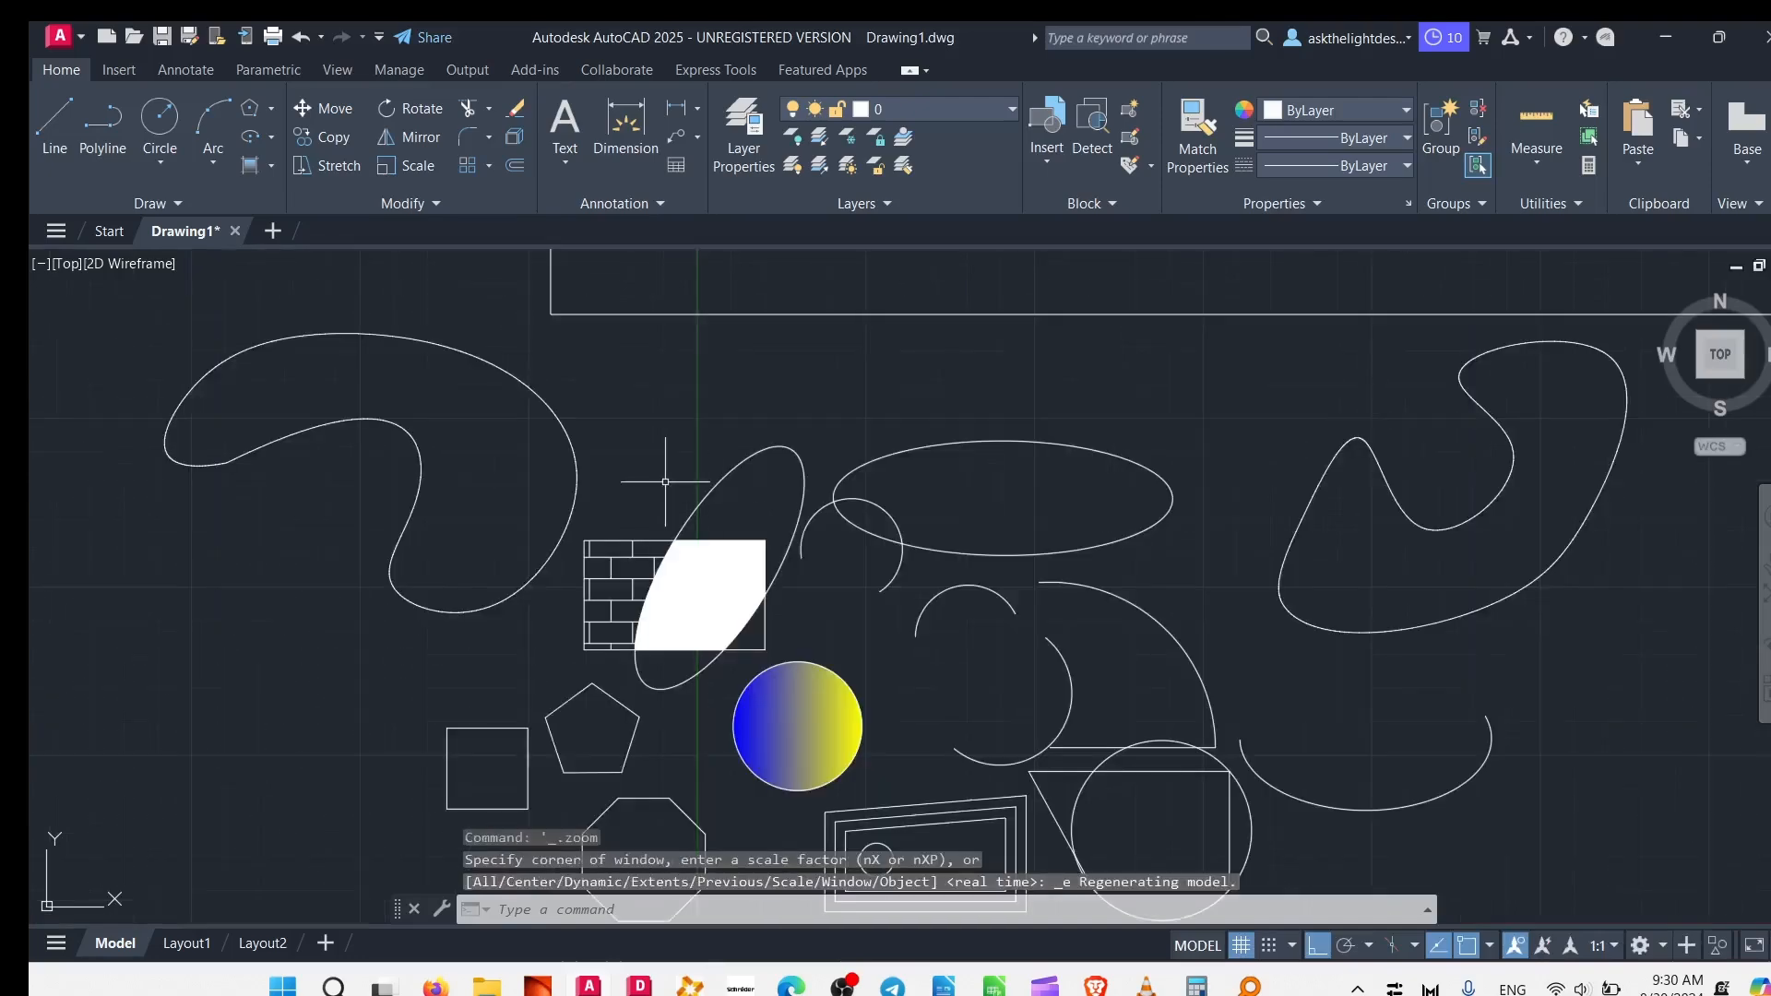
pyautogui.scroll(-5, 665, 481)
pyautogui.click(1267, 490)
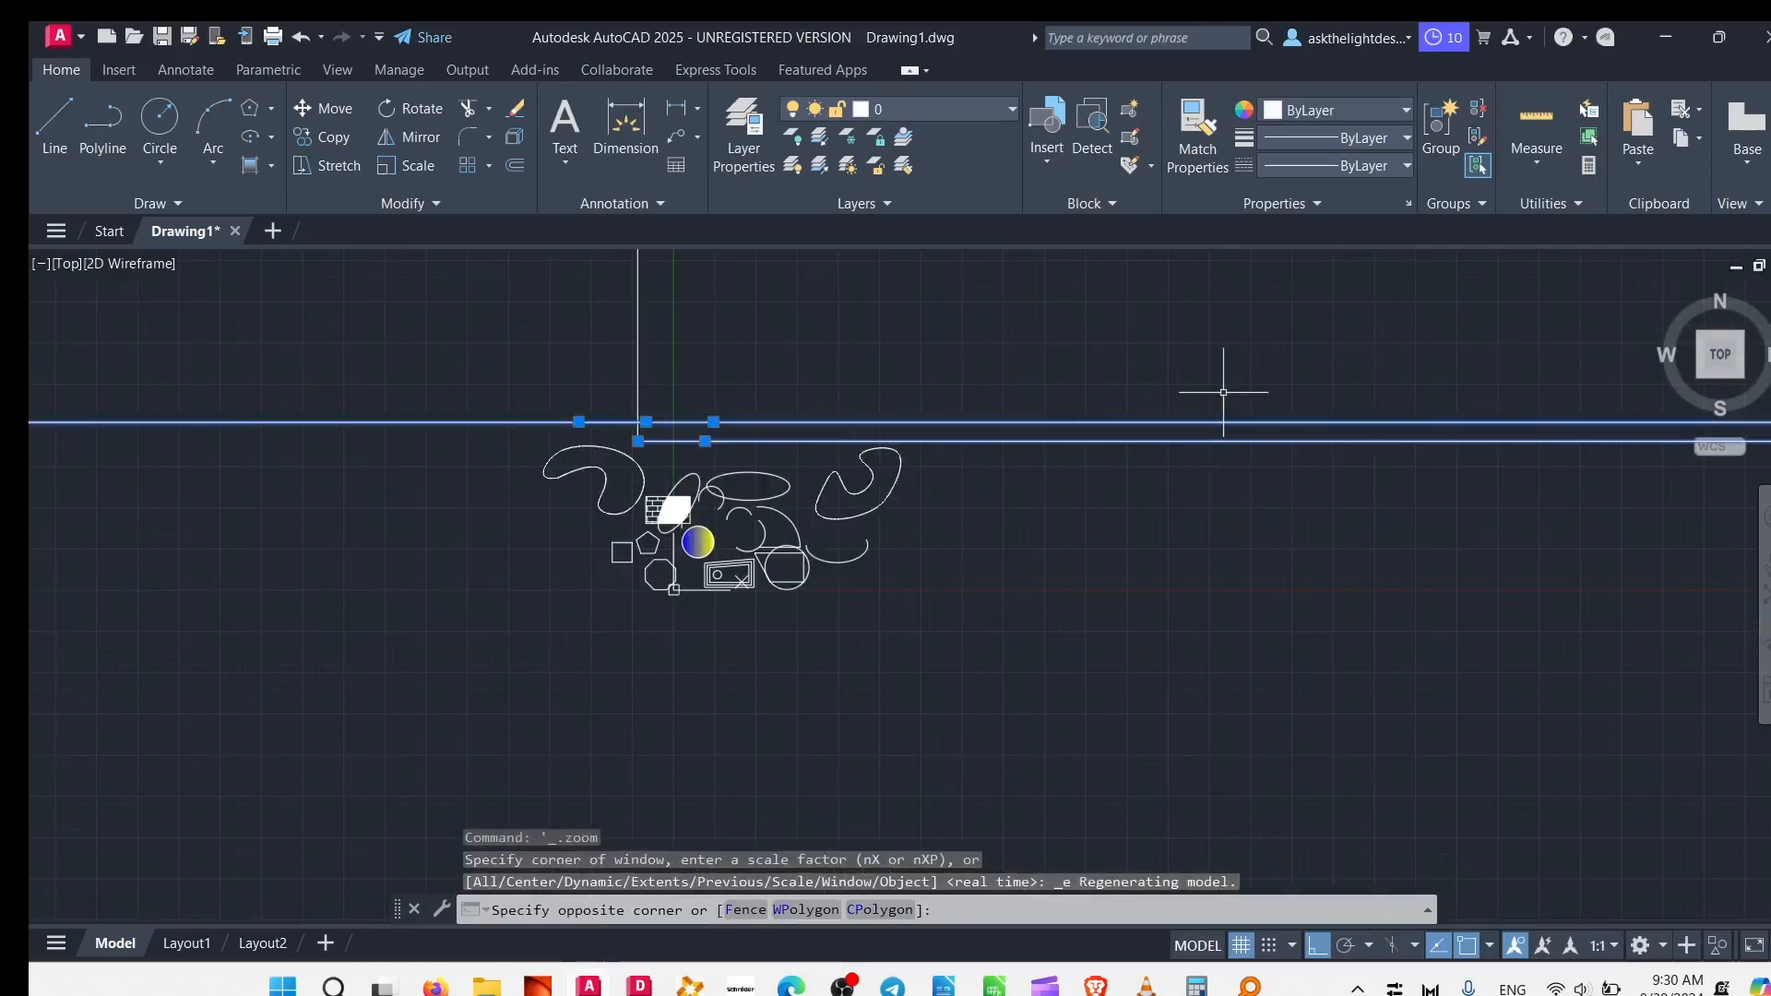
pyautogui.moveTo(452, 427); pyautogui.dragTo(587, 643, button='middle')
pyautogui.click(985, 568)
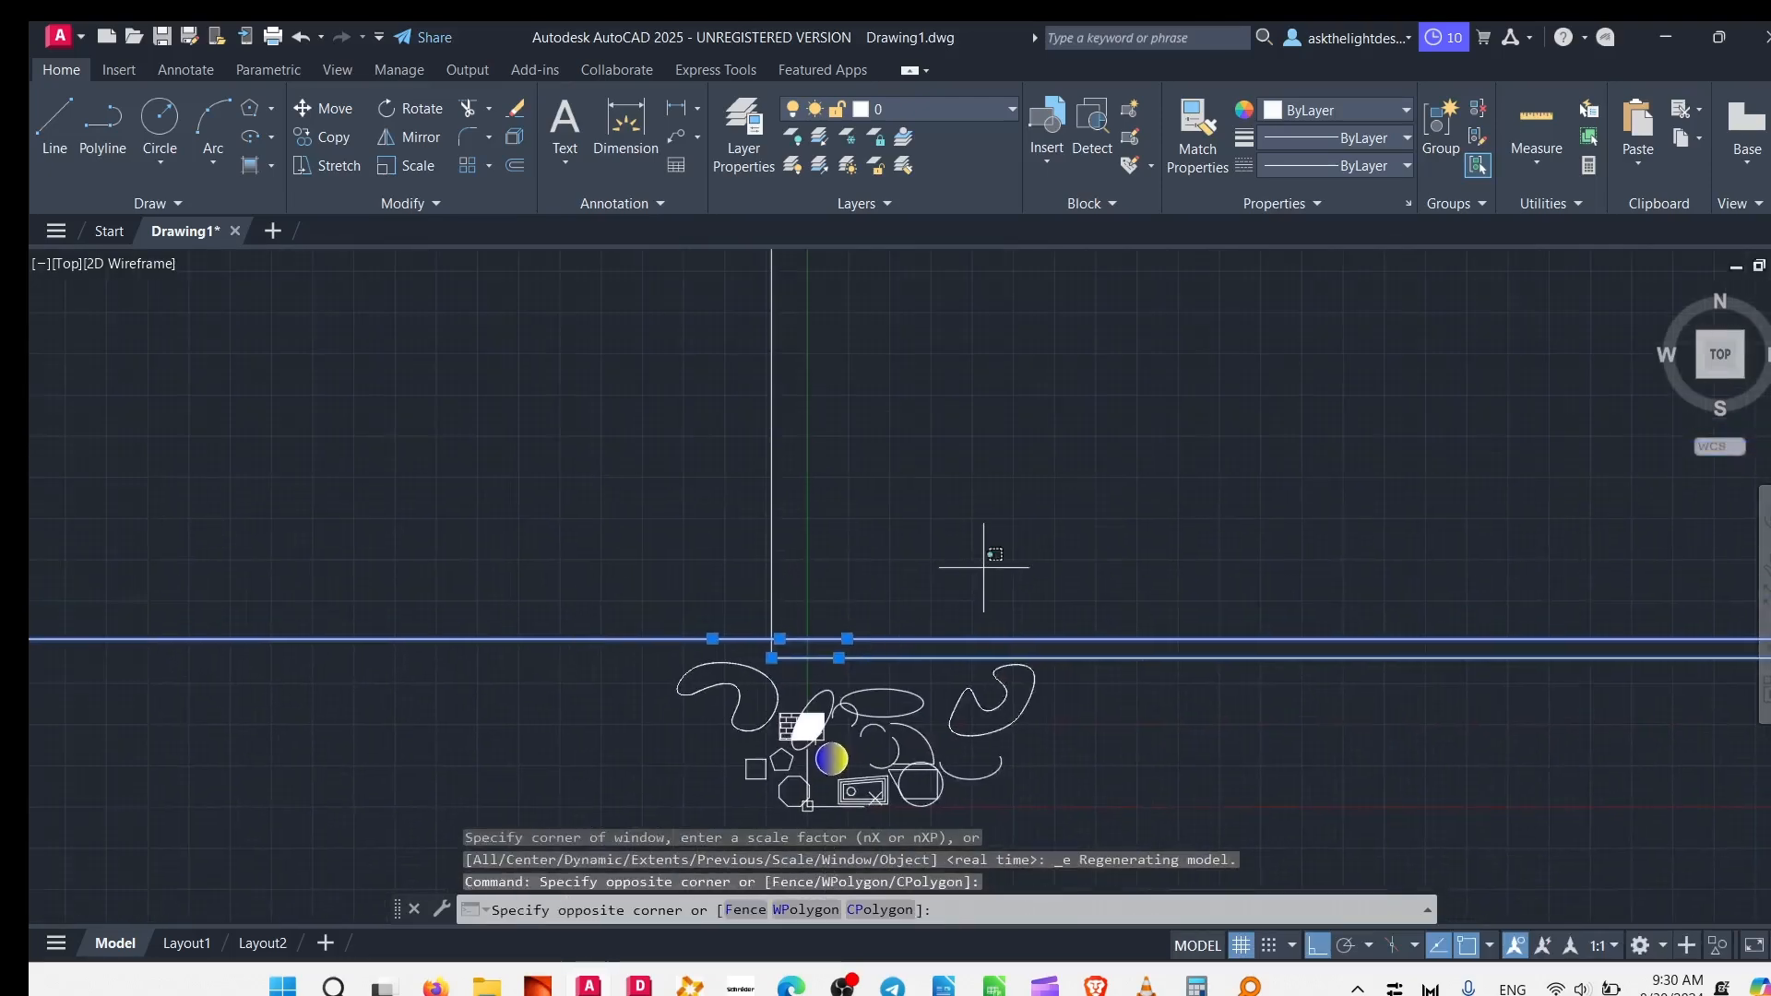
pyautogui.click(627, 578)
pyautogui.scroll(-8, 412, 555)
pyautogui.moveTo(384, 562)
pyautogui.mouseDown(button='middle')
pyautogui.moveTo(346, 598)
pyautogui.moveTo(1218, 573)
pyautogui.moveTo(716, 585)
pyautogui.moveTo(885, 526)
pyautogui.moveTo(1280, 313)
pyautogui.mouseUp(button='middle')
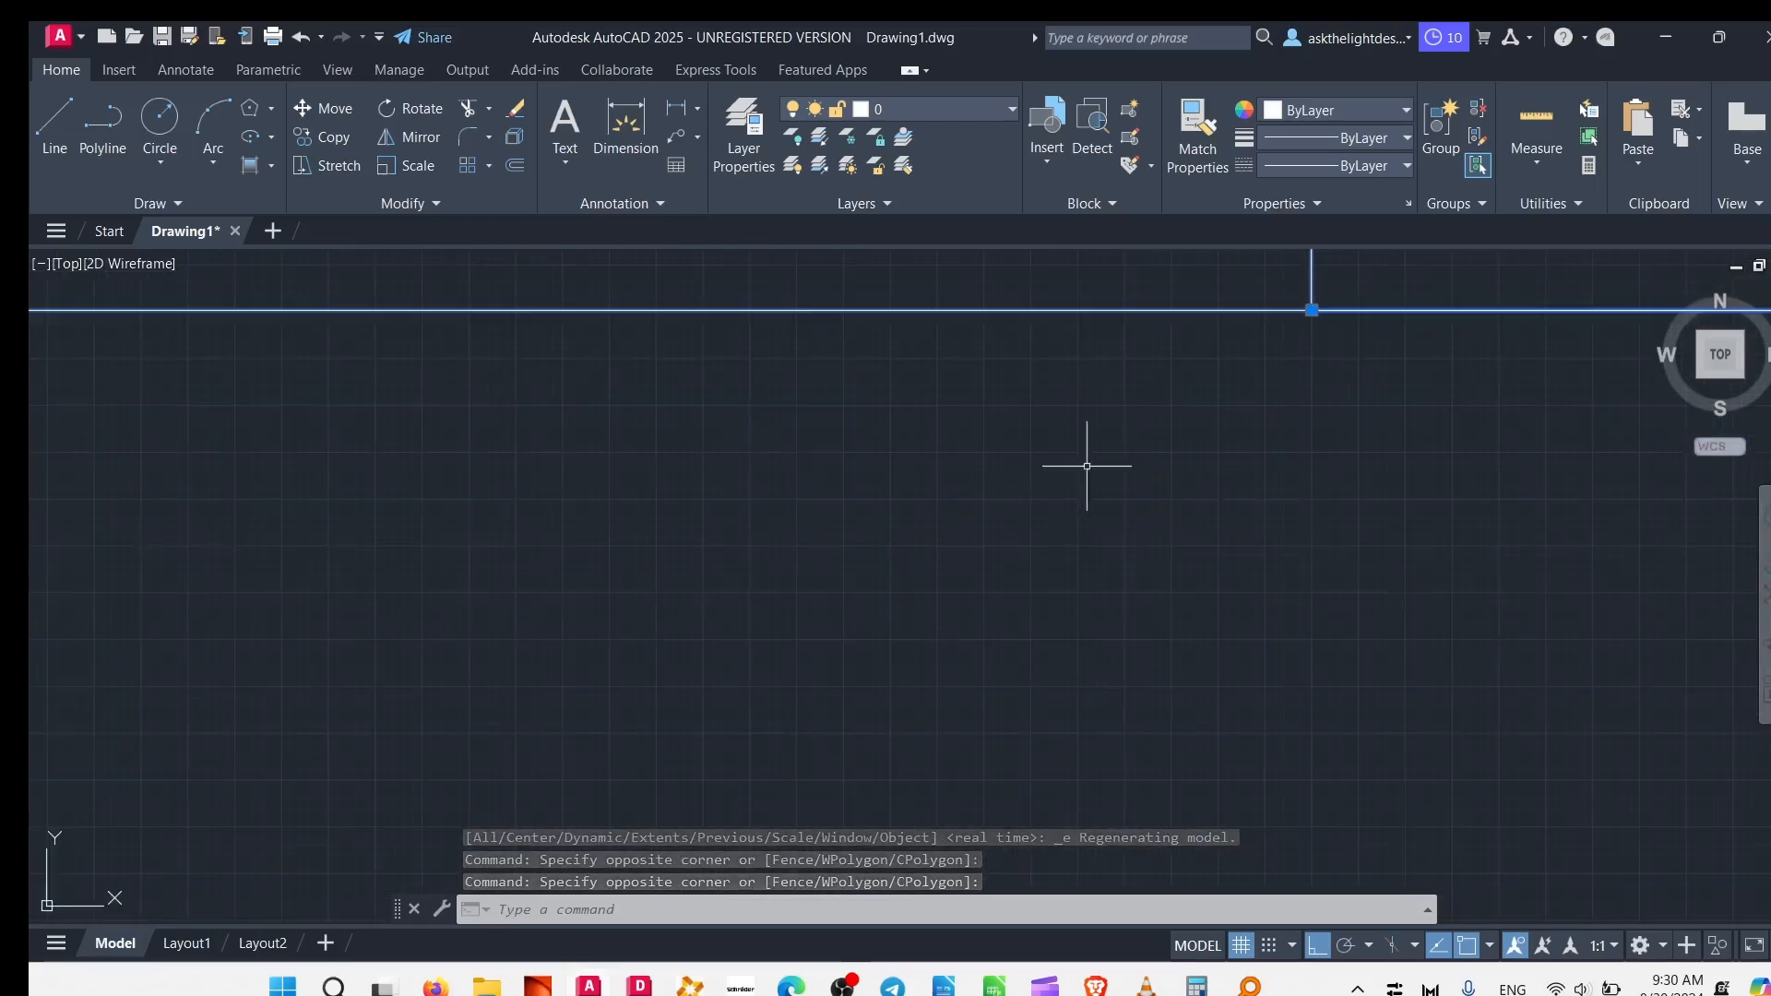
pyautogui.moveTo(1086, 466); pyautogui.dragTo(1060, 581, button='middle')
pyautogui.press('Delete')
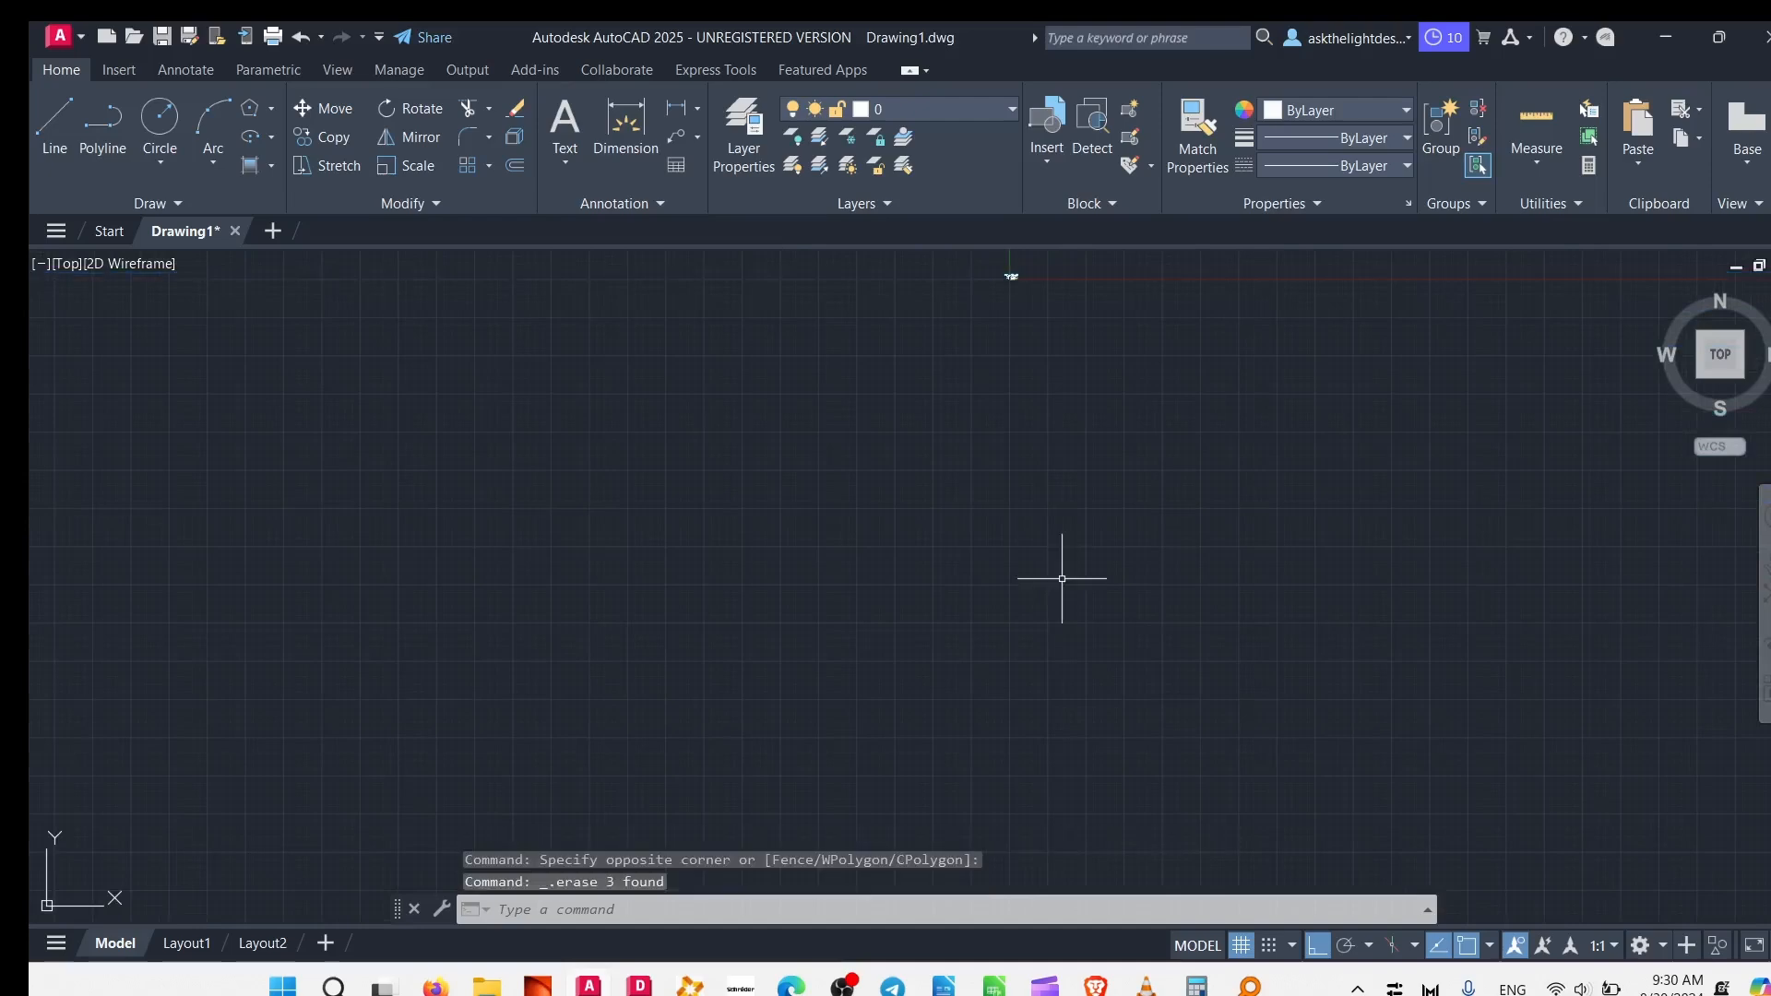
pyautogui.middleClick(1027, 387)
pyautogui.middleClick(1027, 388)
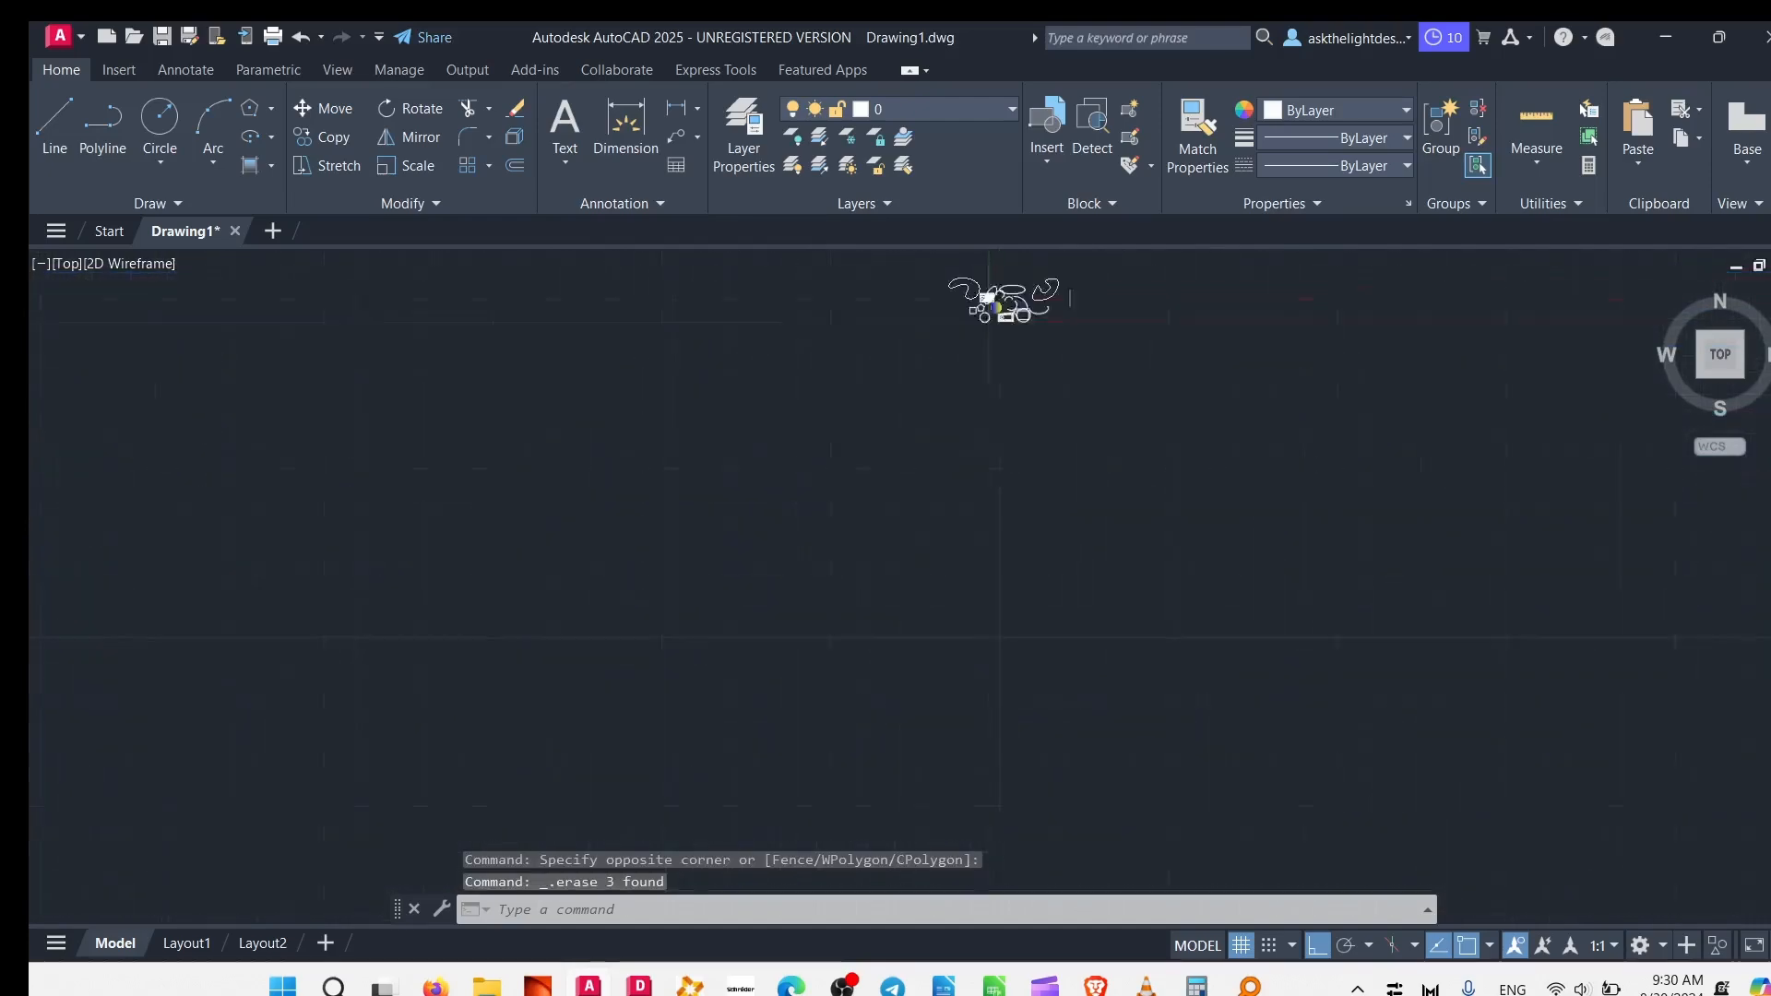
# Step: Place four separate points inside the wide horizontal ellipse with the Multiple Points tool
pyautogui.scroll(-3, 898, 437)
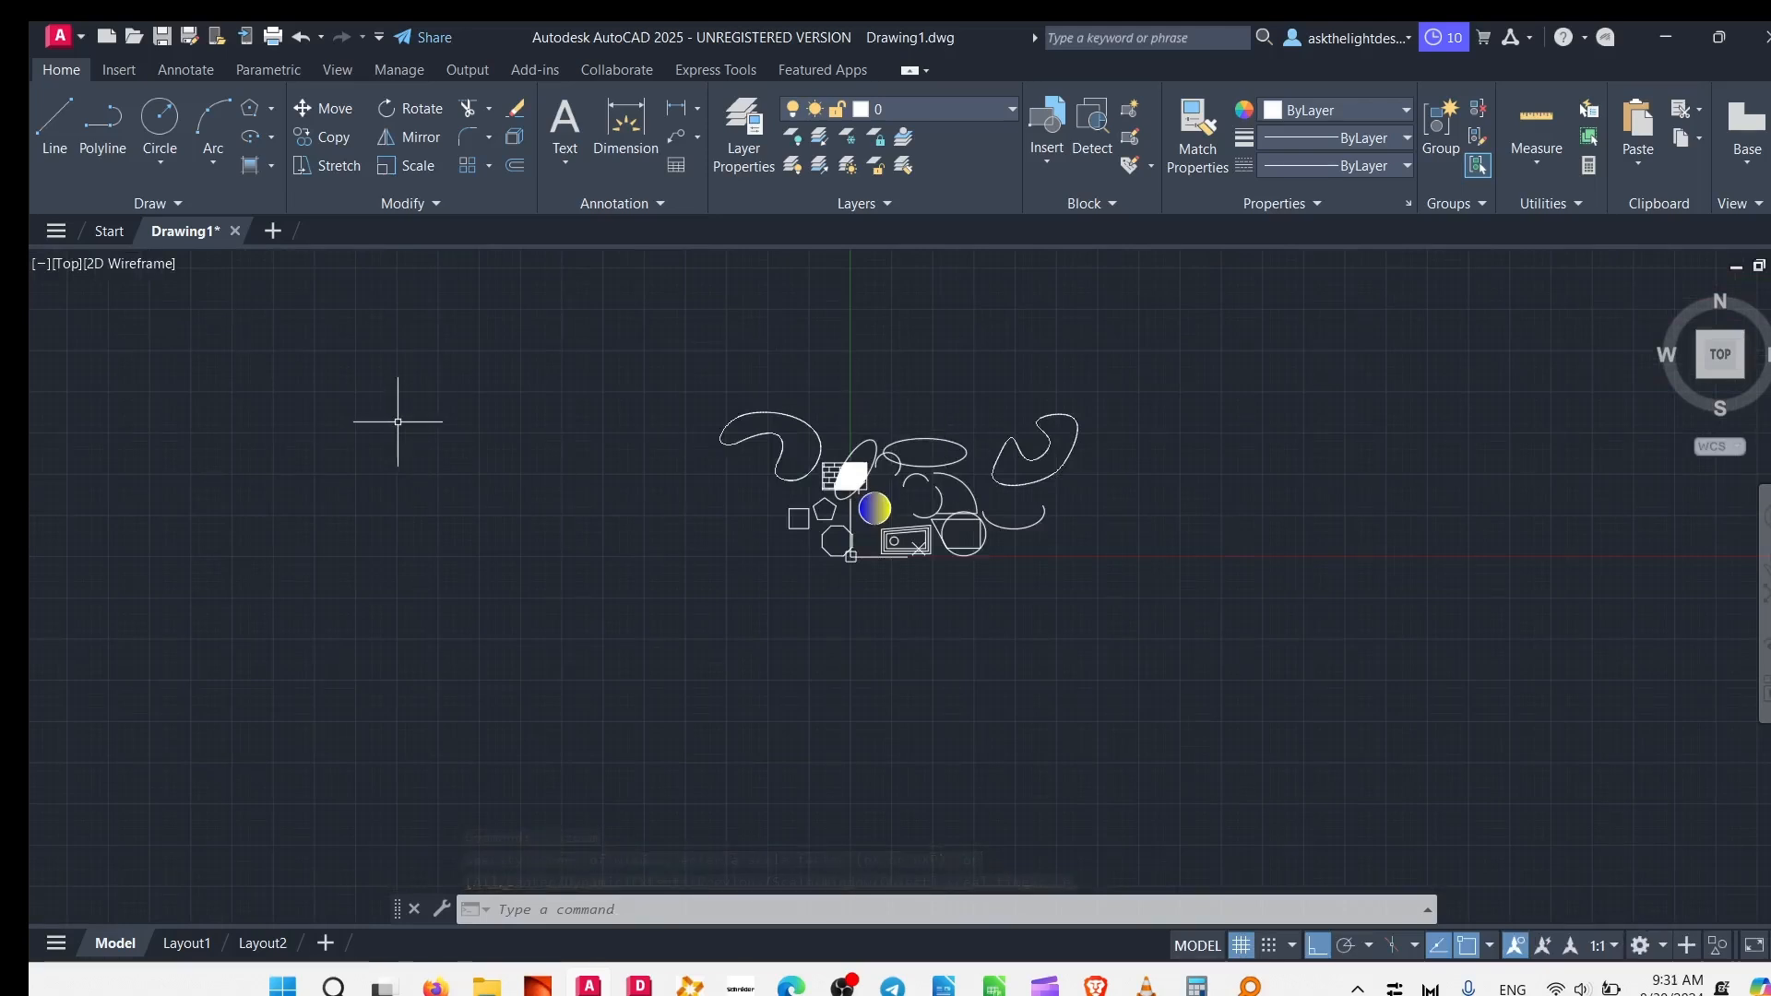
pyautogui.click(179, 197)
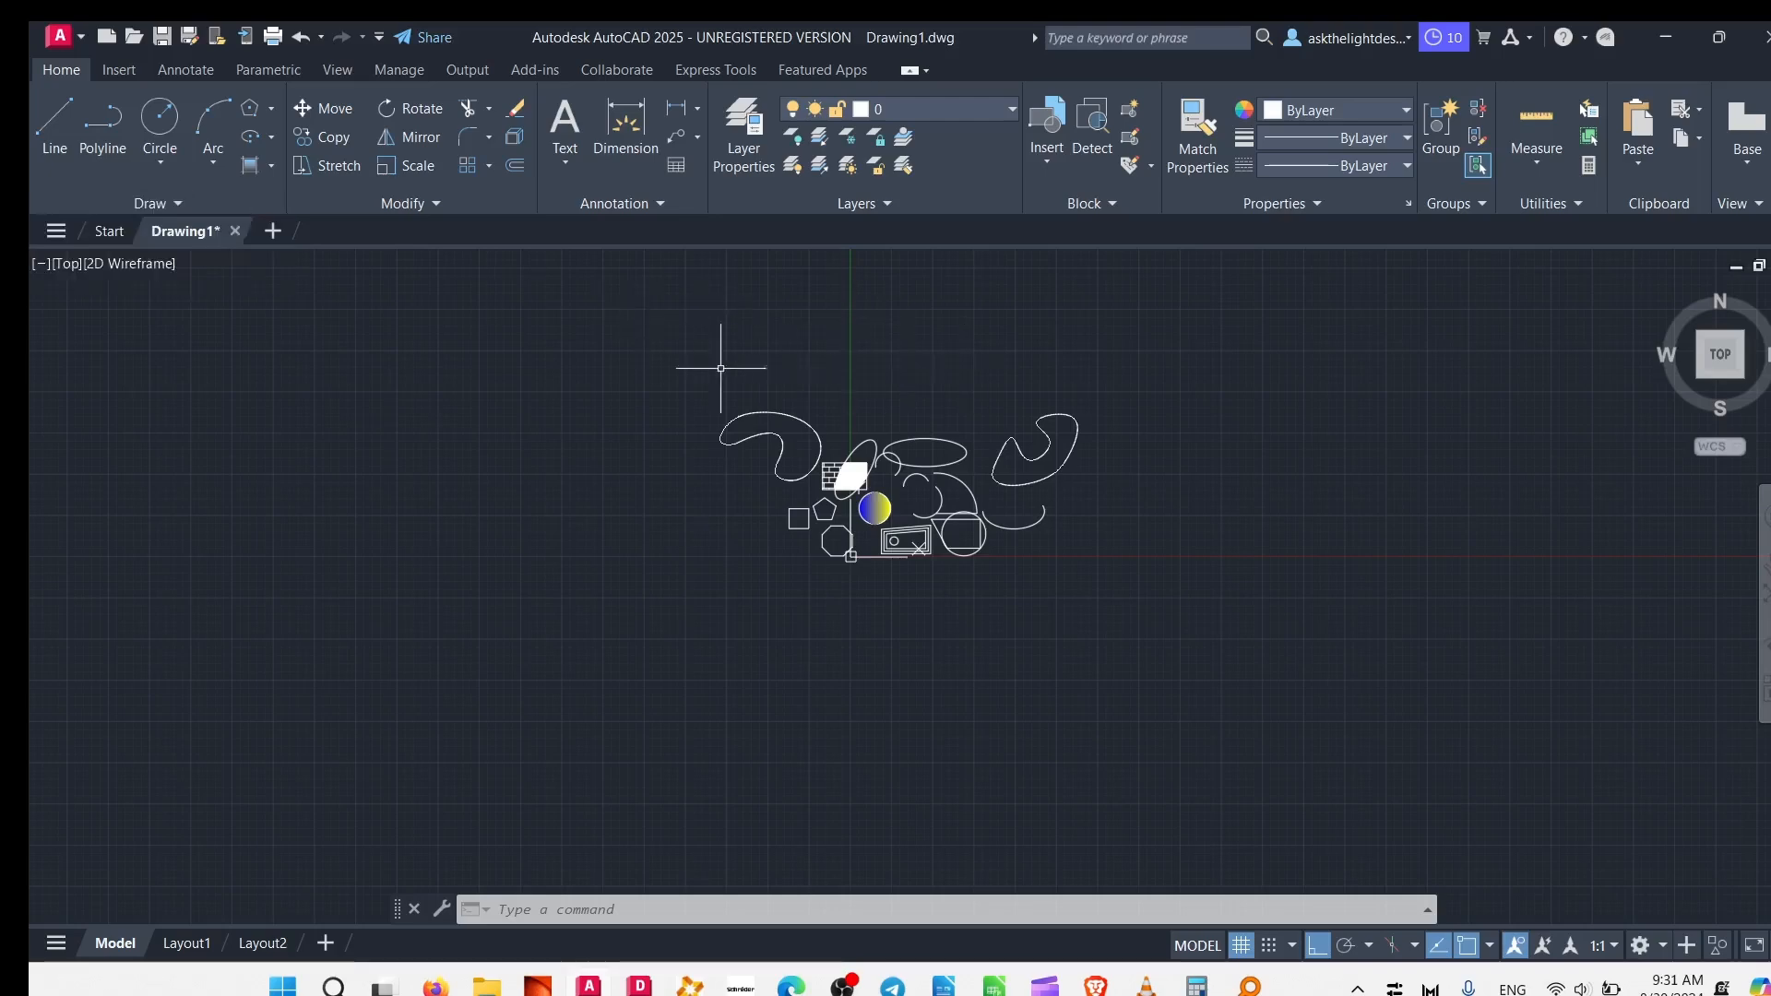
pyautogui.click(179, 202)
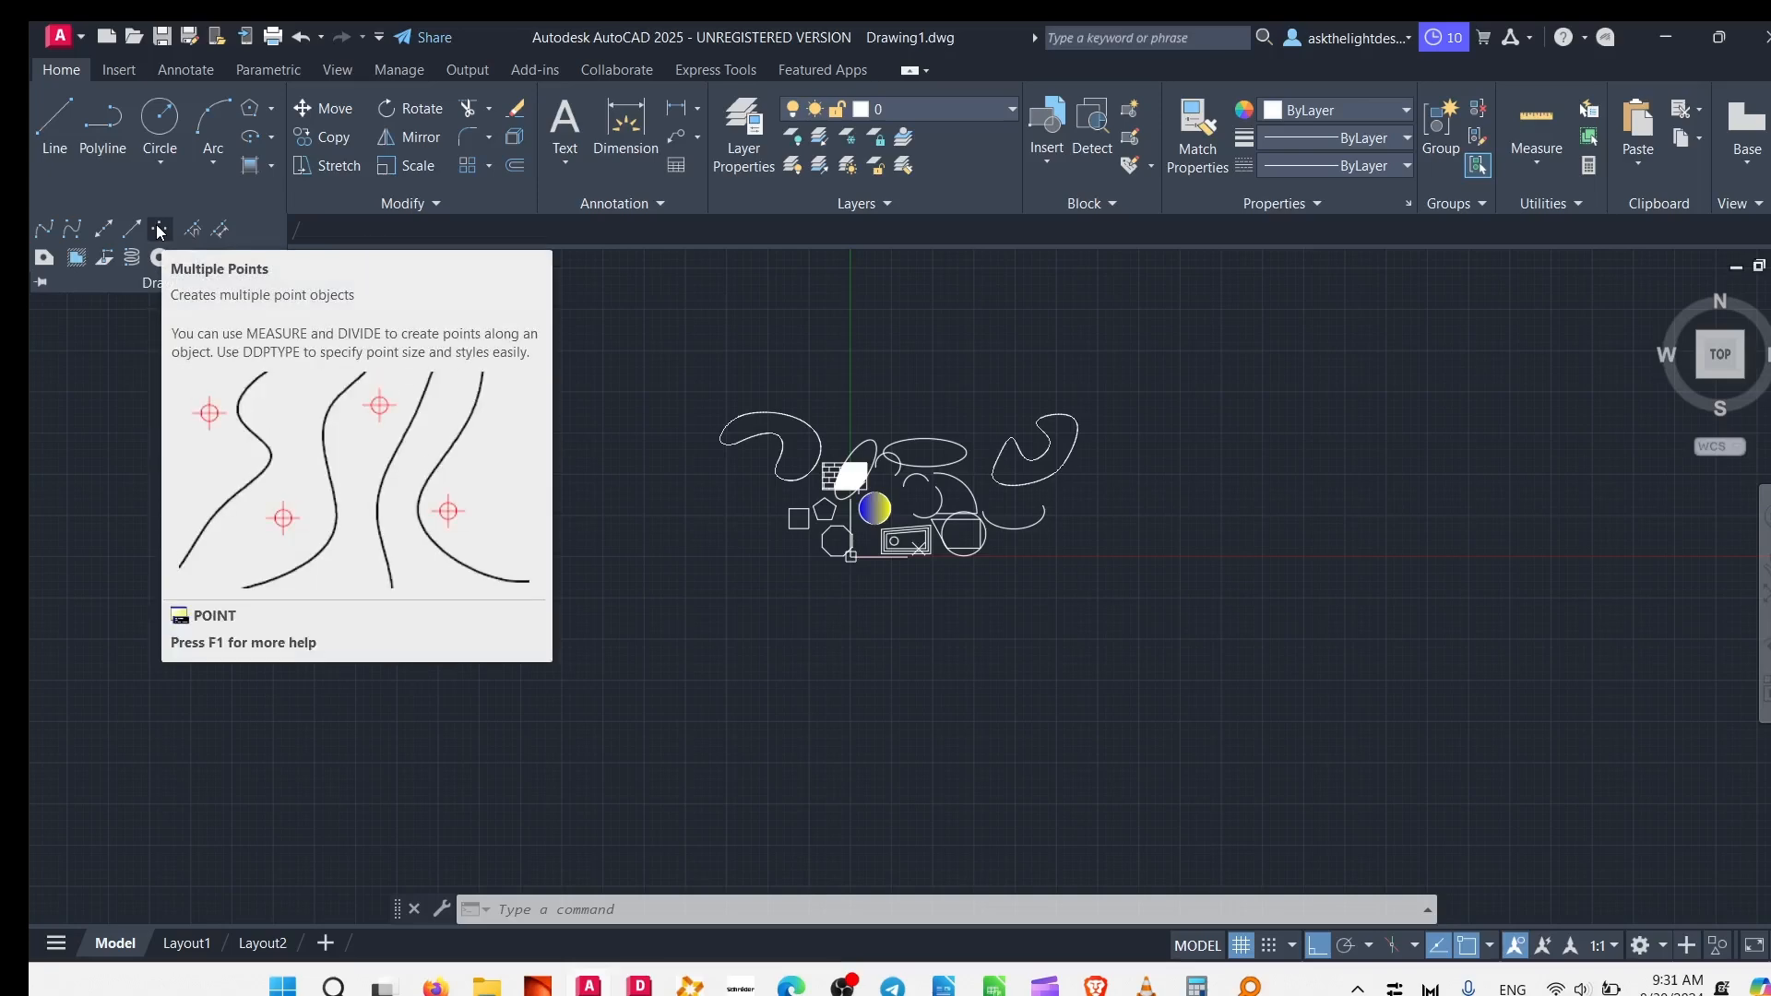
pyautogui.click(159, 231)
pyautogui.scroll(5, 1022, 498)
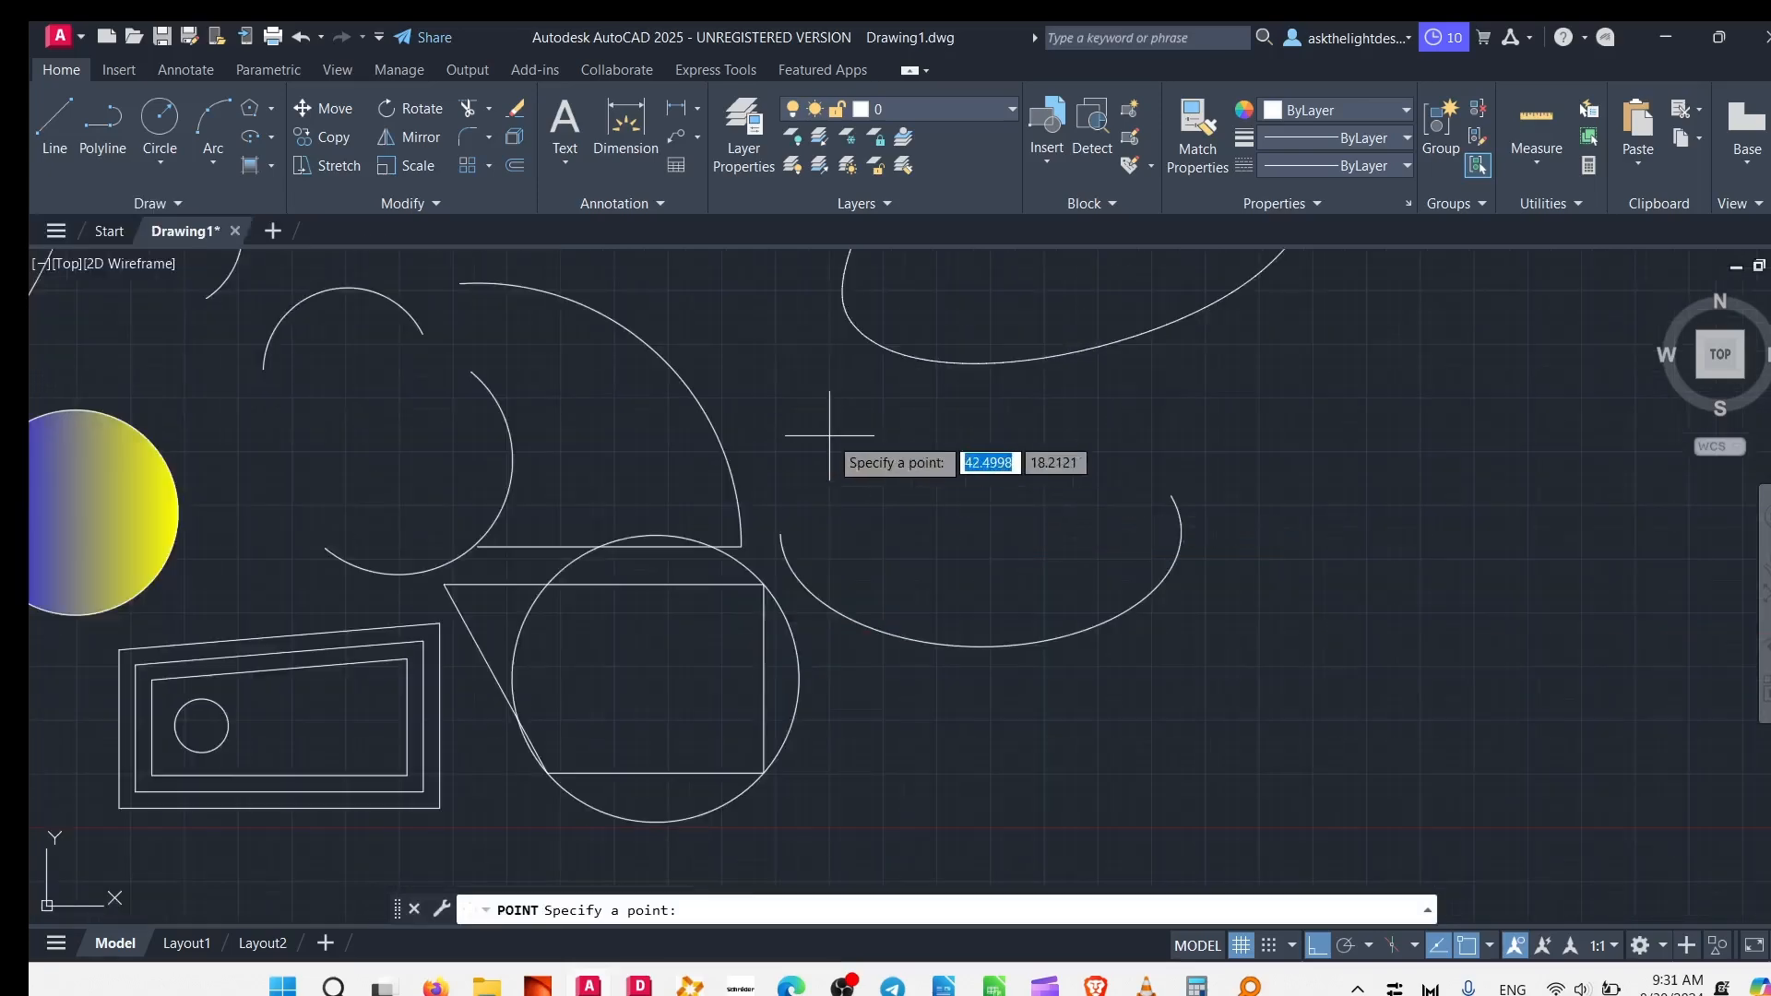
pyautogui.moveTo(829, 436); pyautogui.dragTo(1078, 877, button='middle')
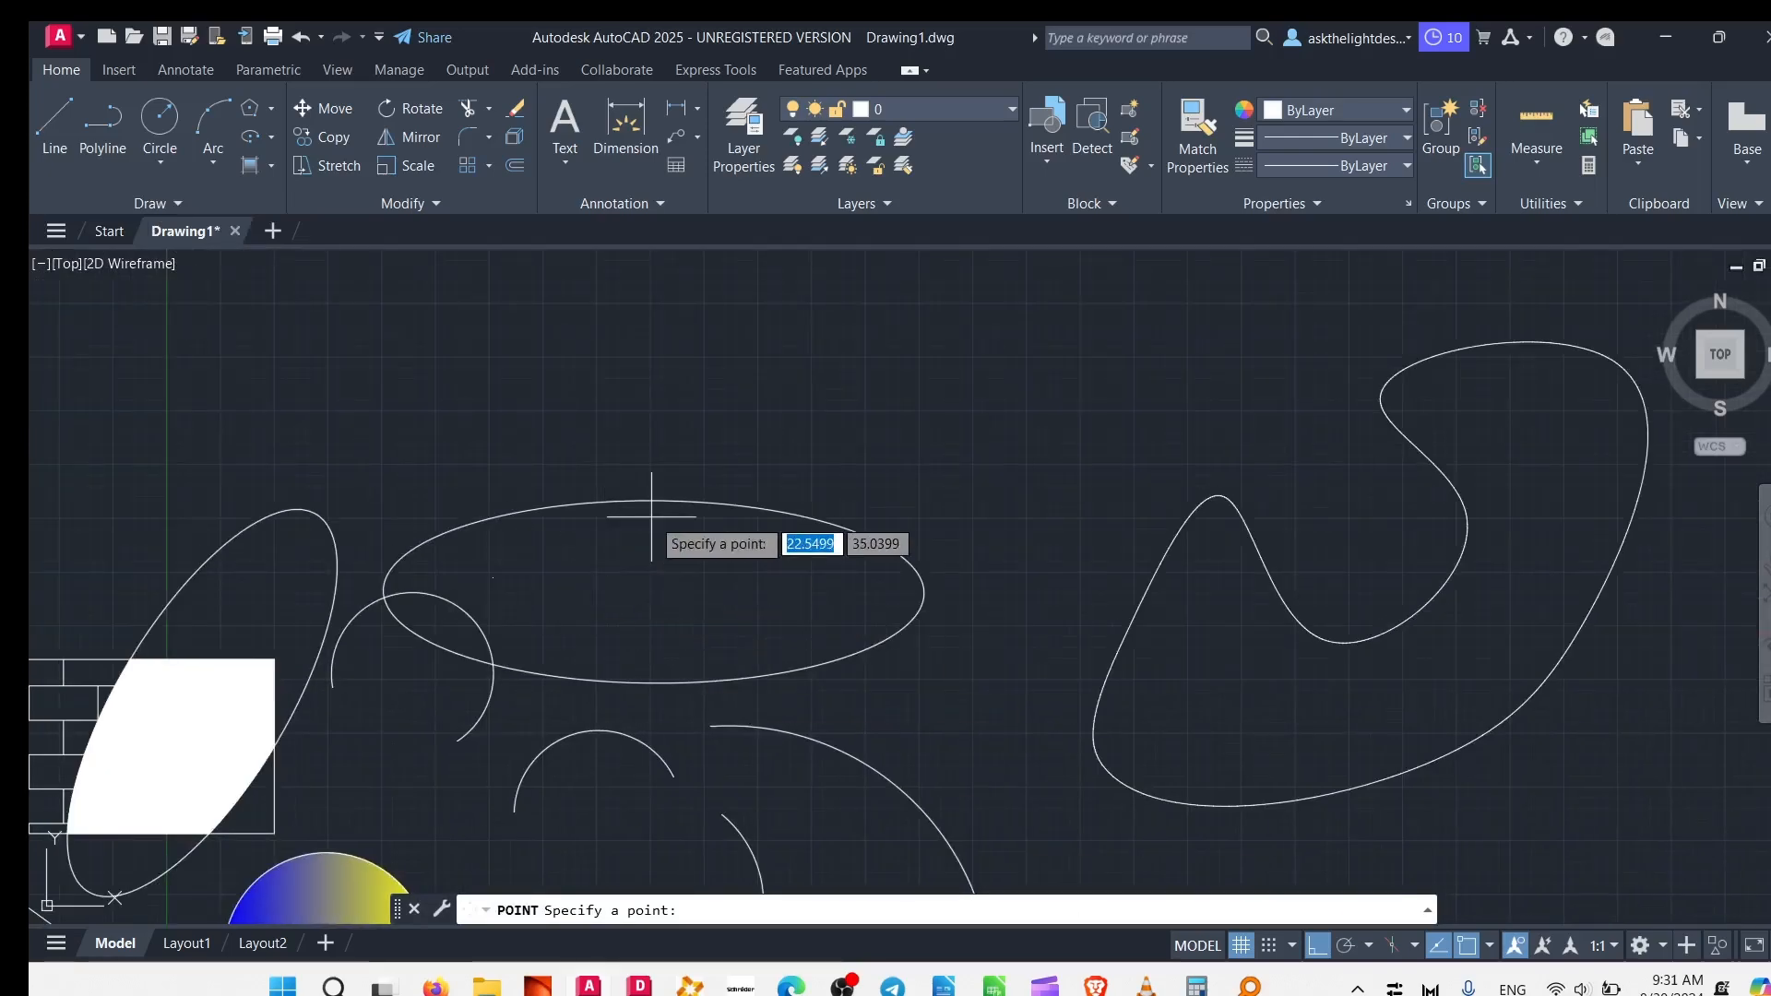
pyautogui.click(822, 599)
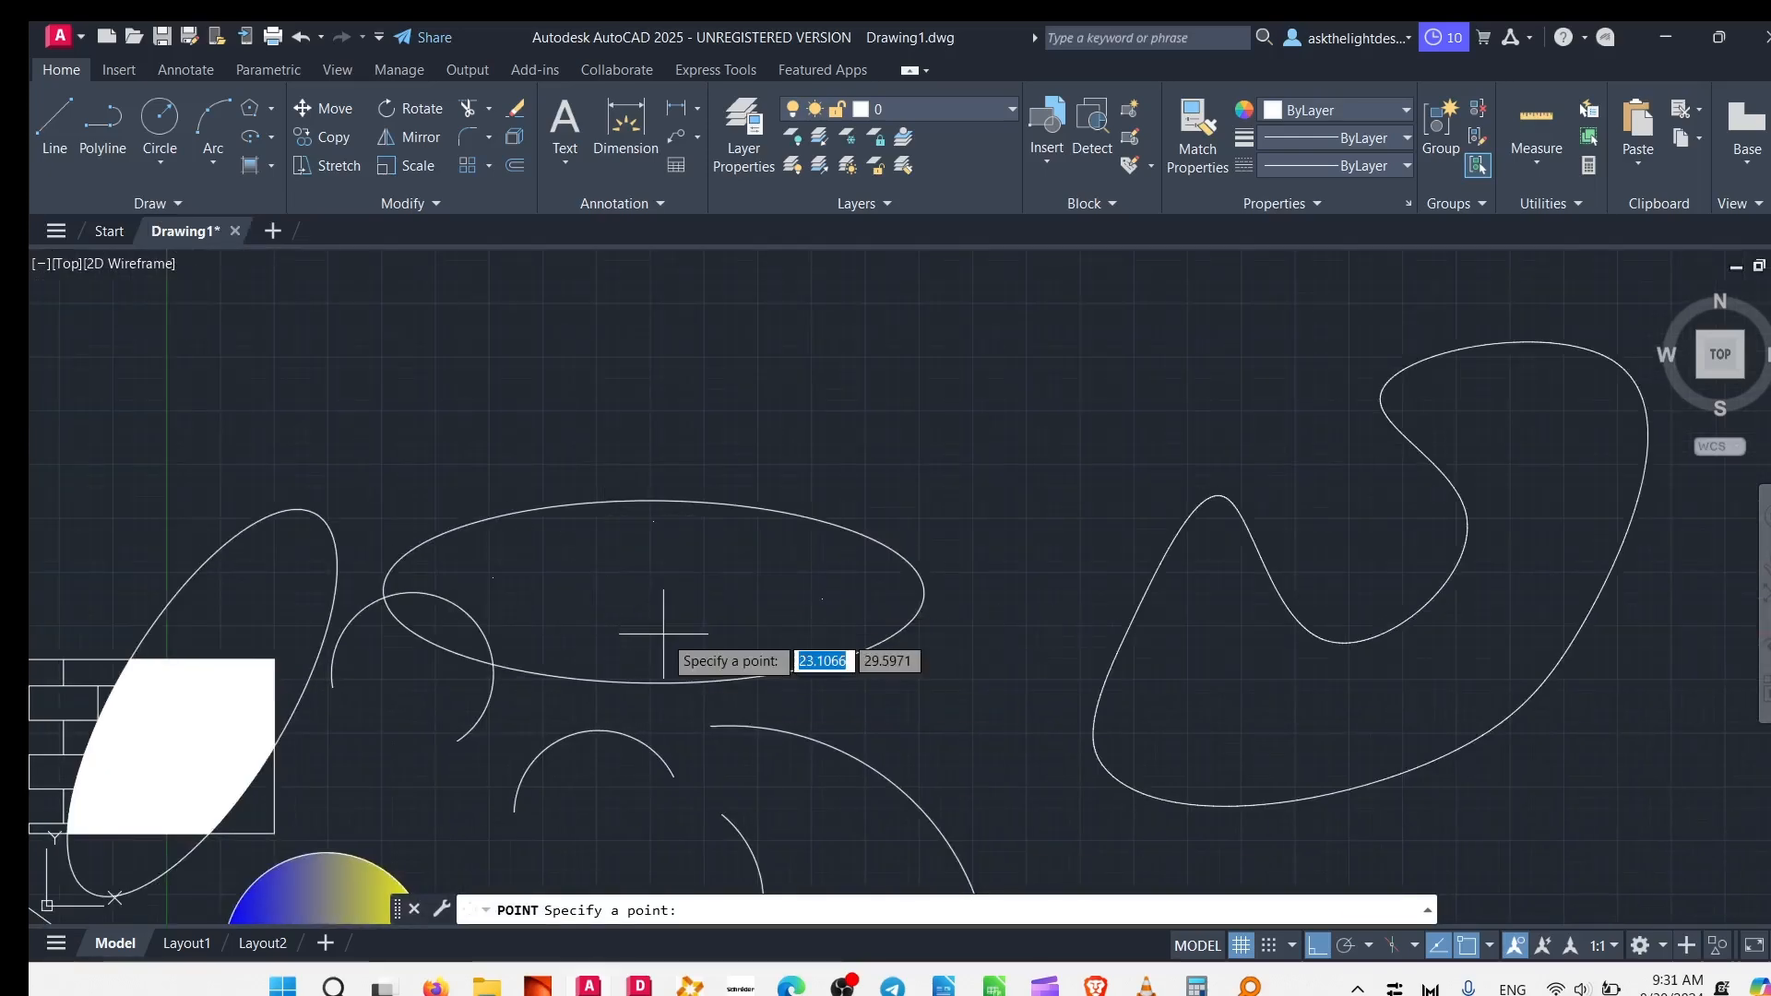
pyautogui.click(663, 633)
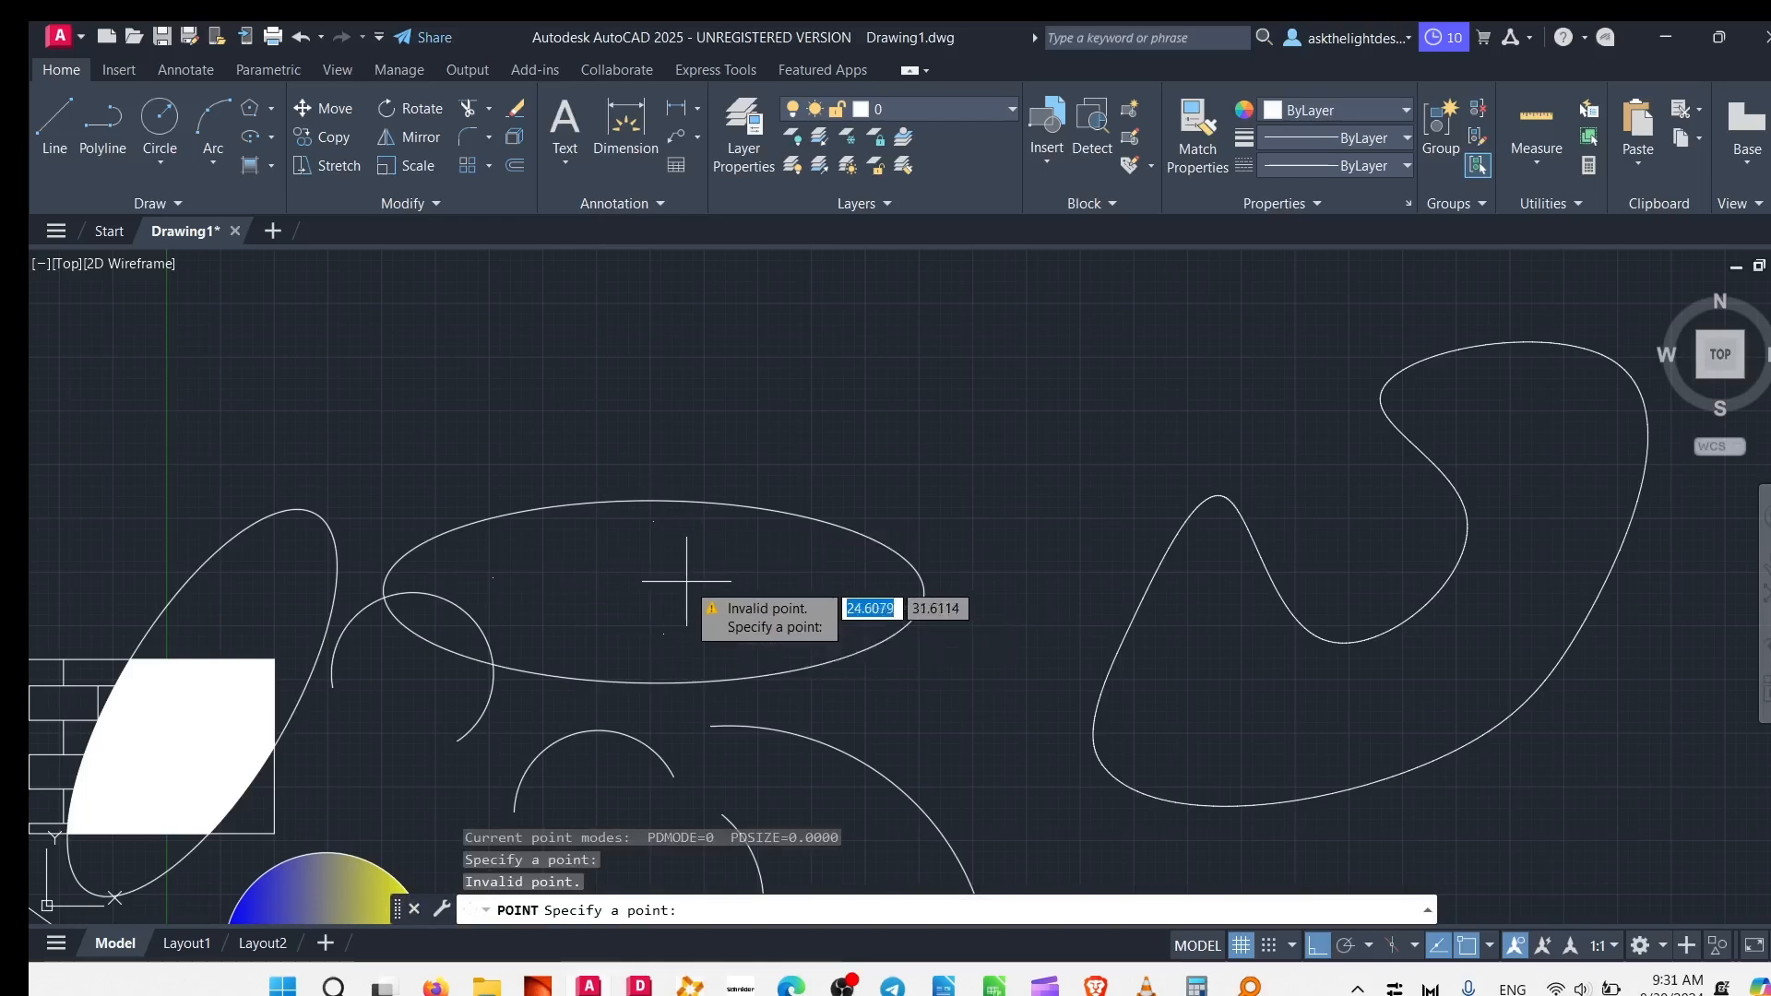
pyautogui.press('Escape')
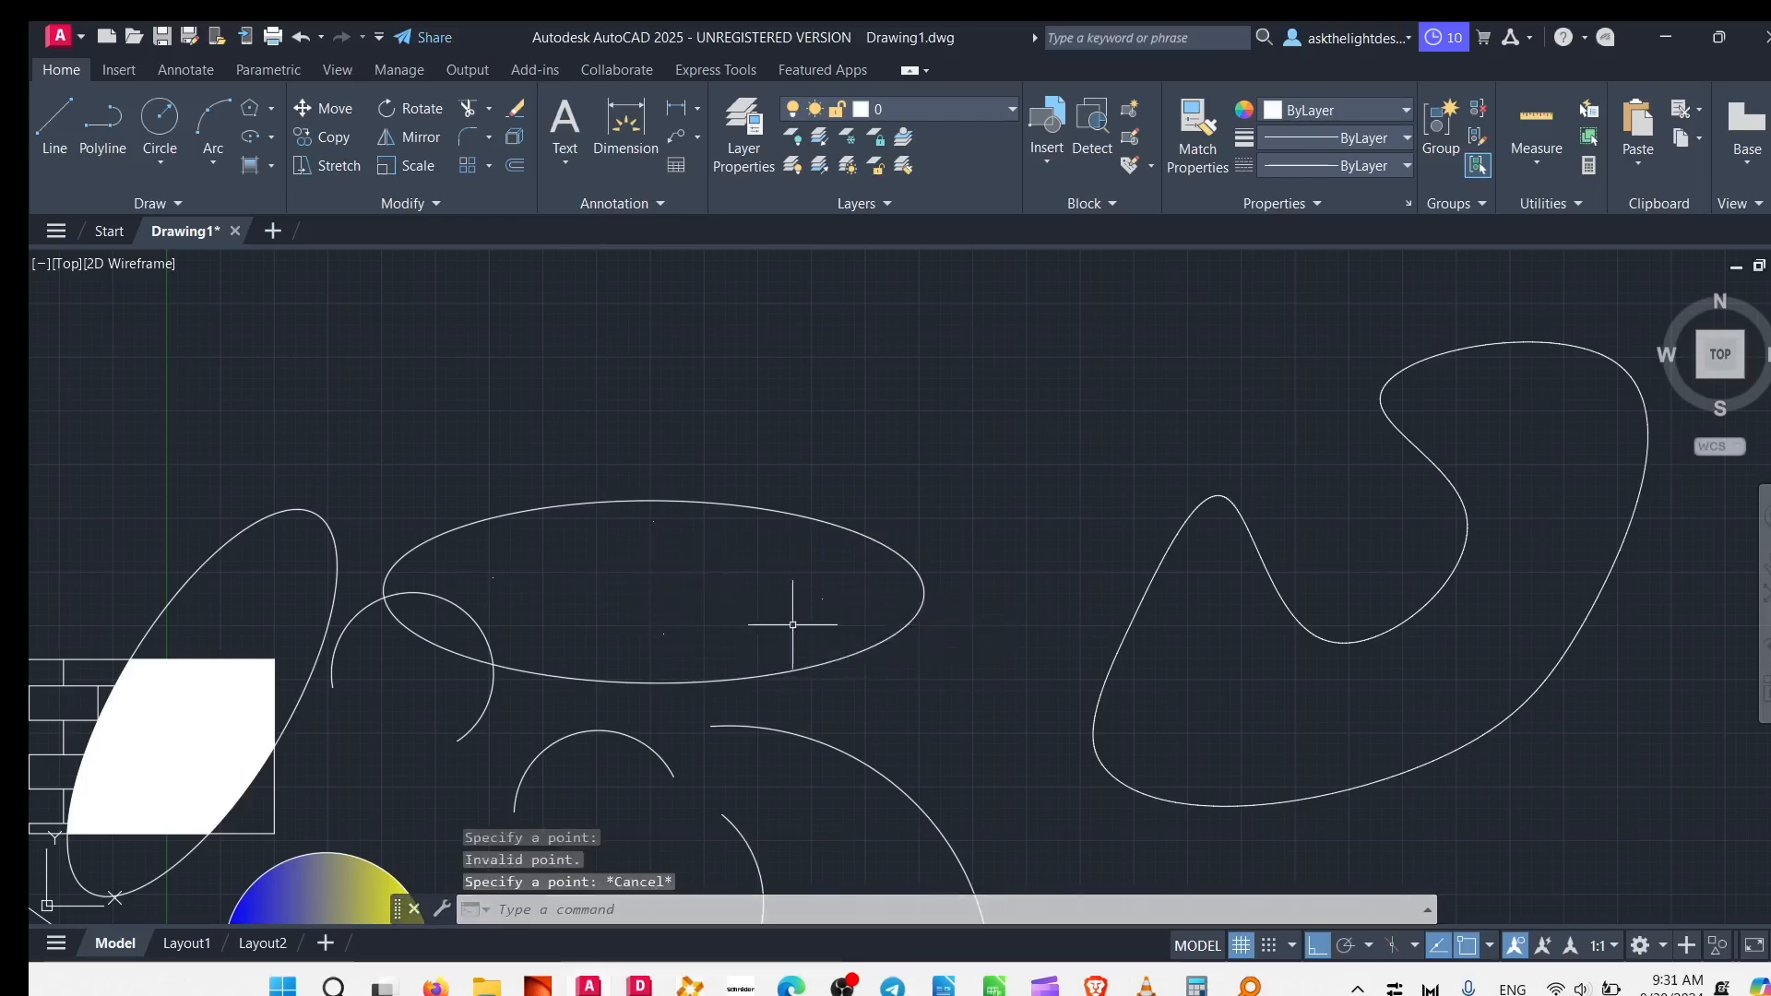
# Step: Select the four points inside the wide ellipse to inspect their grips, and clear the selection
pyautogui.click(792, 624)
pyautogui.click(612, 647)
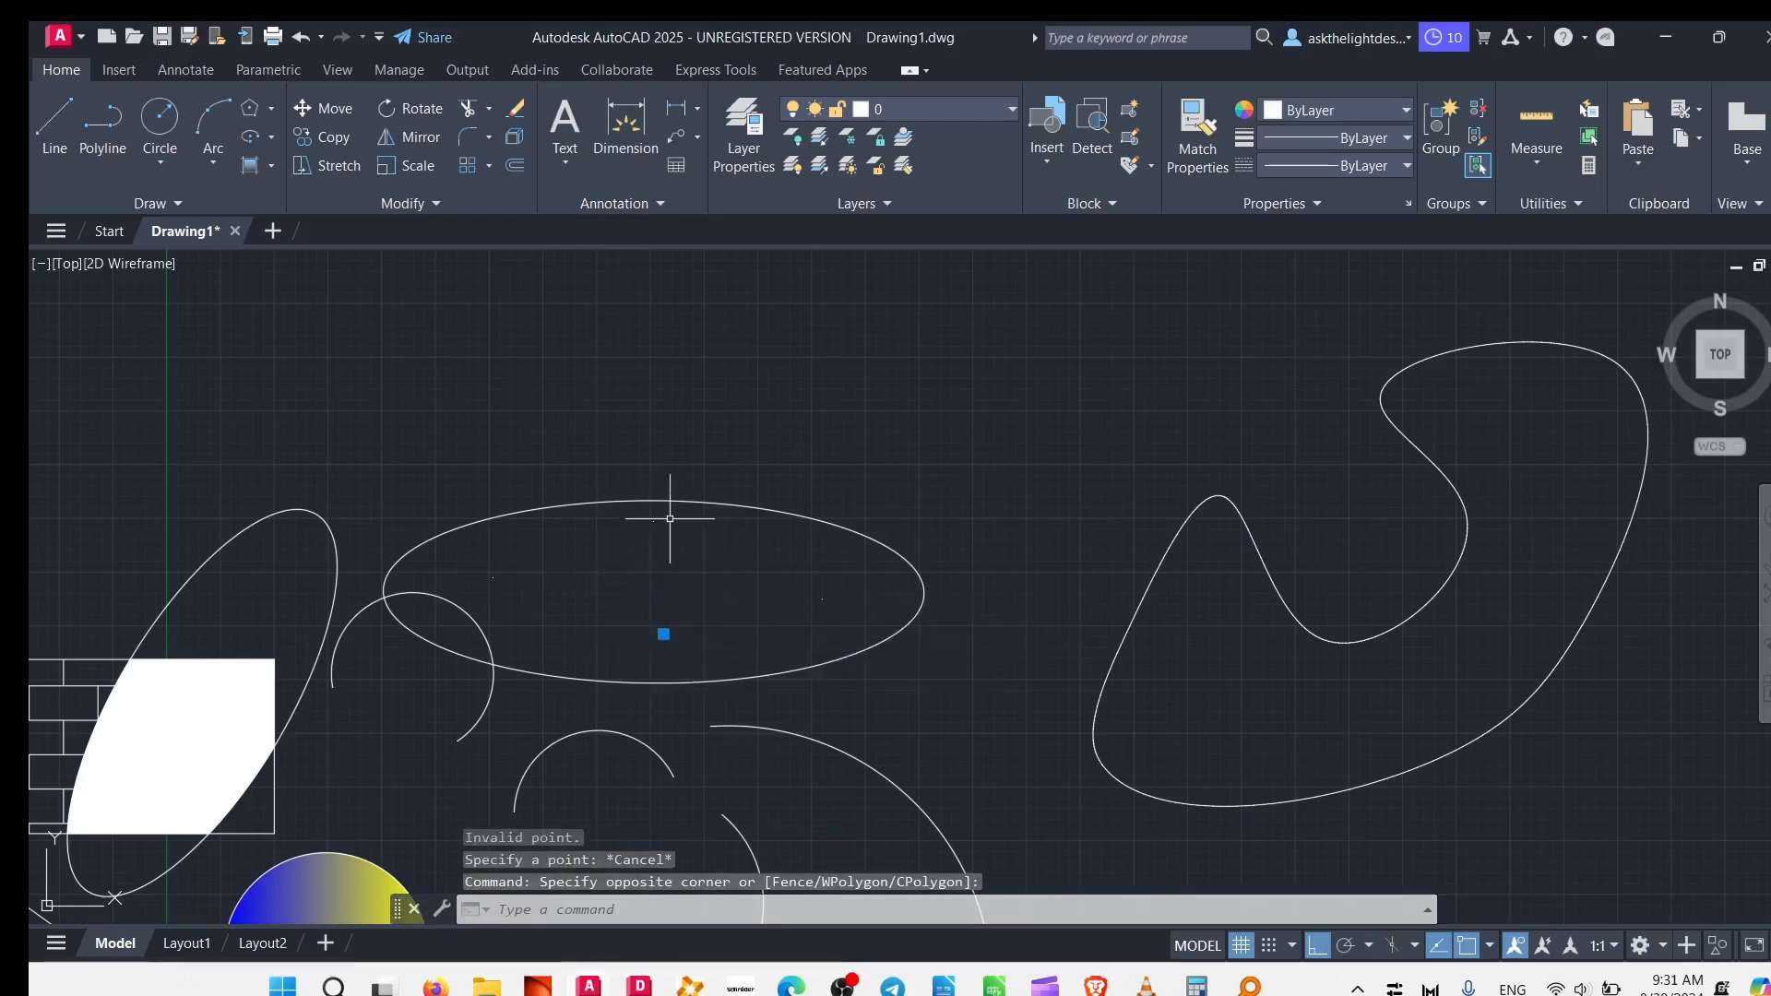
pyautogui.click(670, 519)
pyautogui.click(621, 526)
pyautogui.click(534, 550)
pyautogui.click(481, 587)
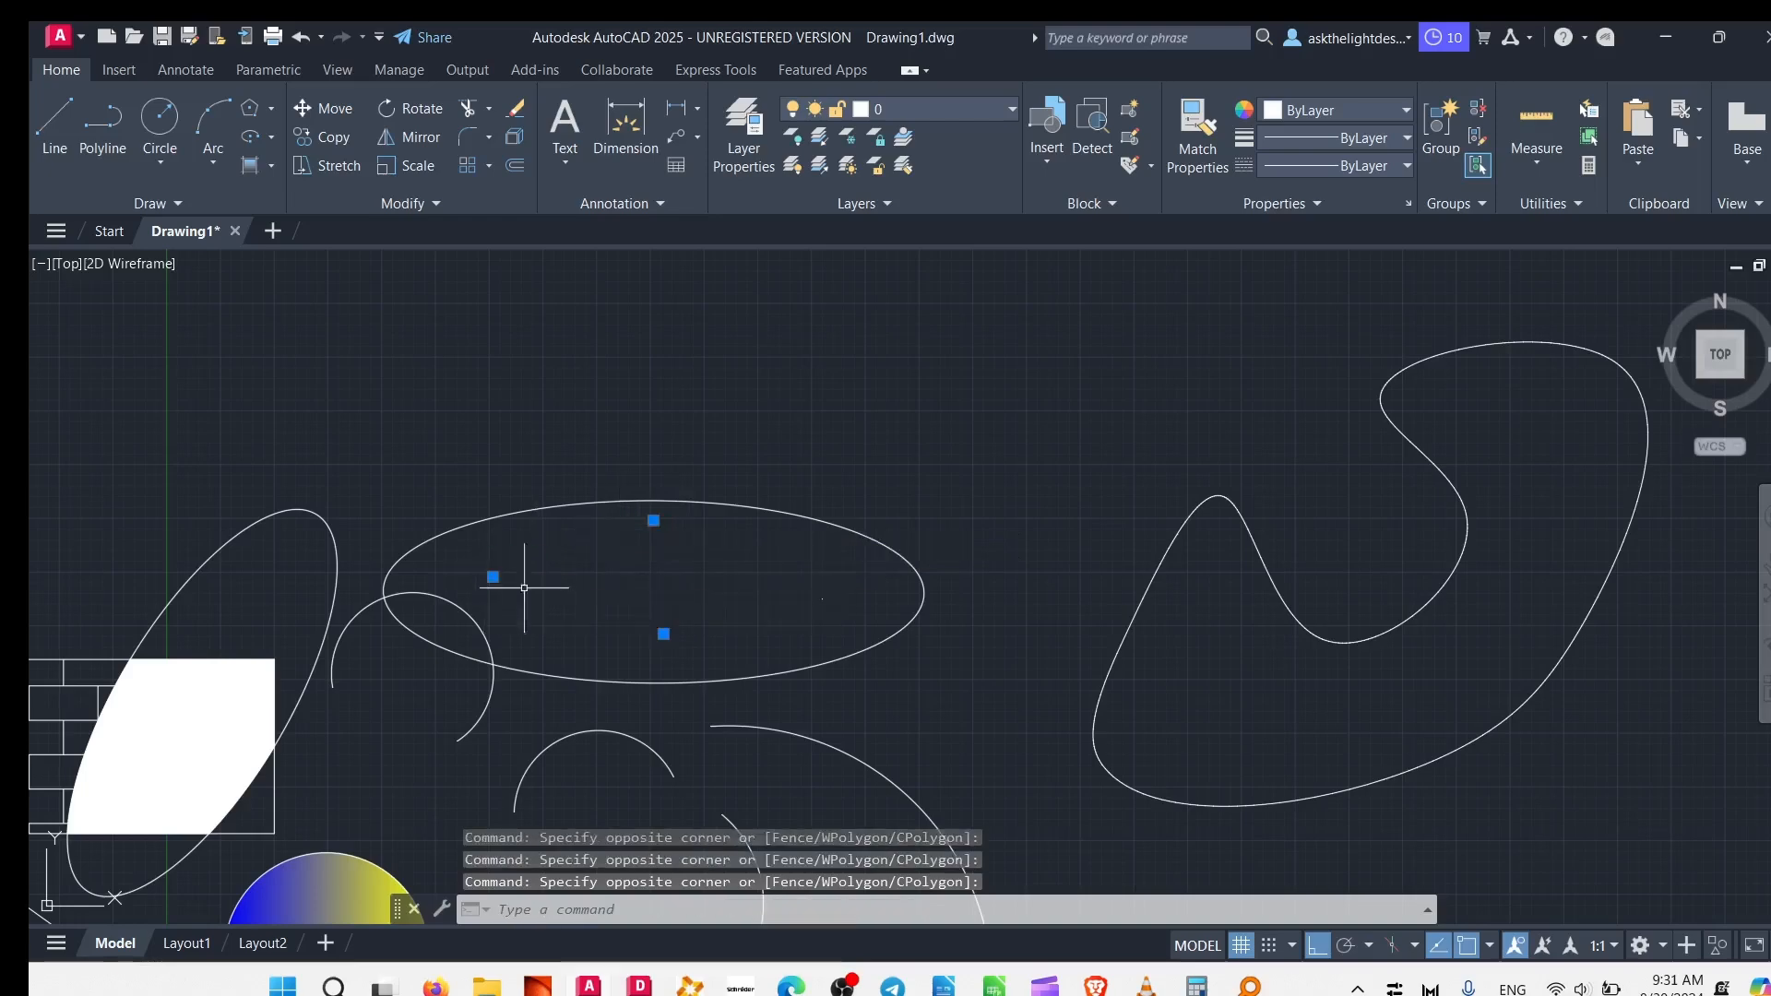
pyautogui.click(823, 581)
pyautogui.click(781, 617)
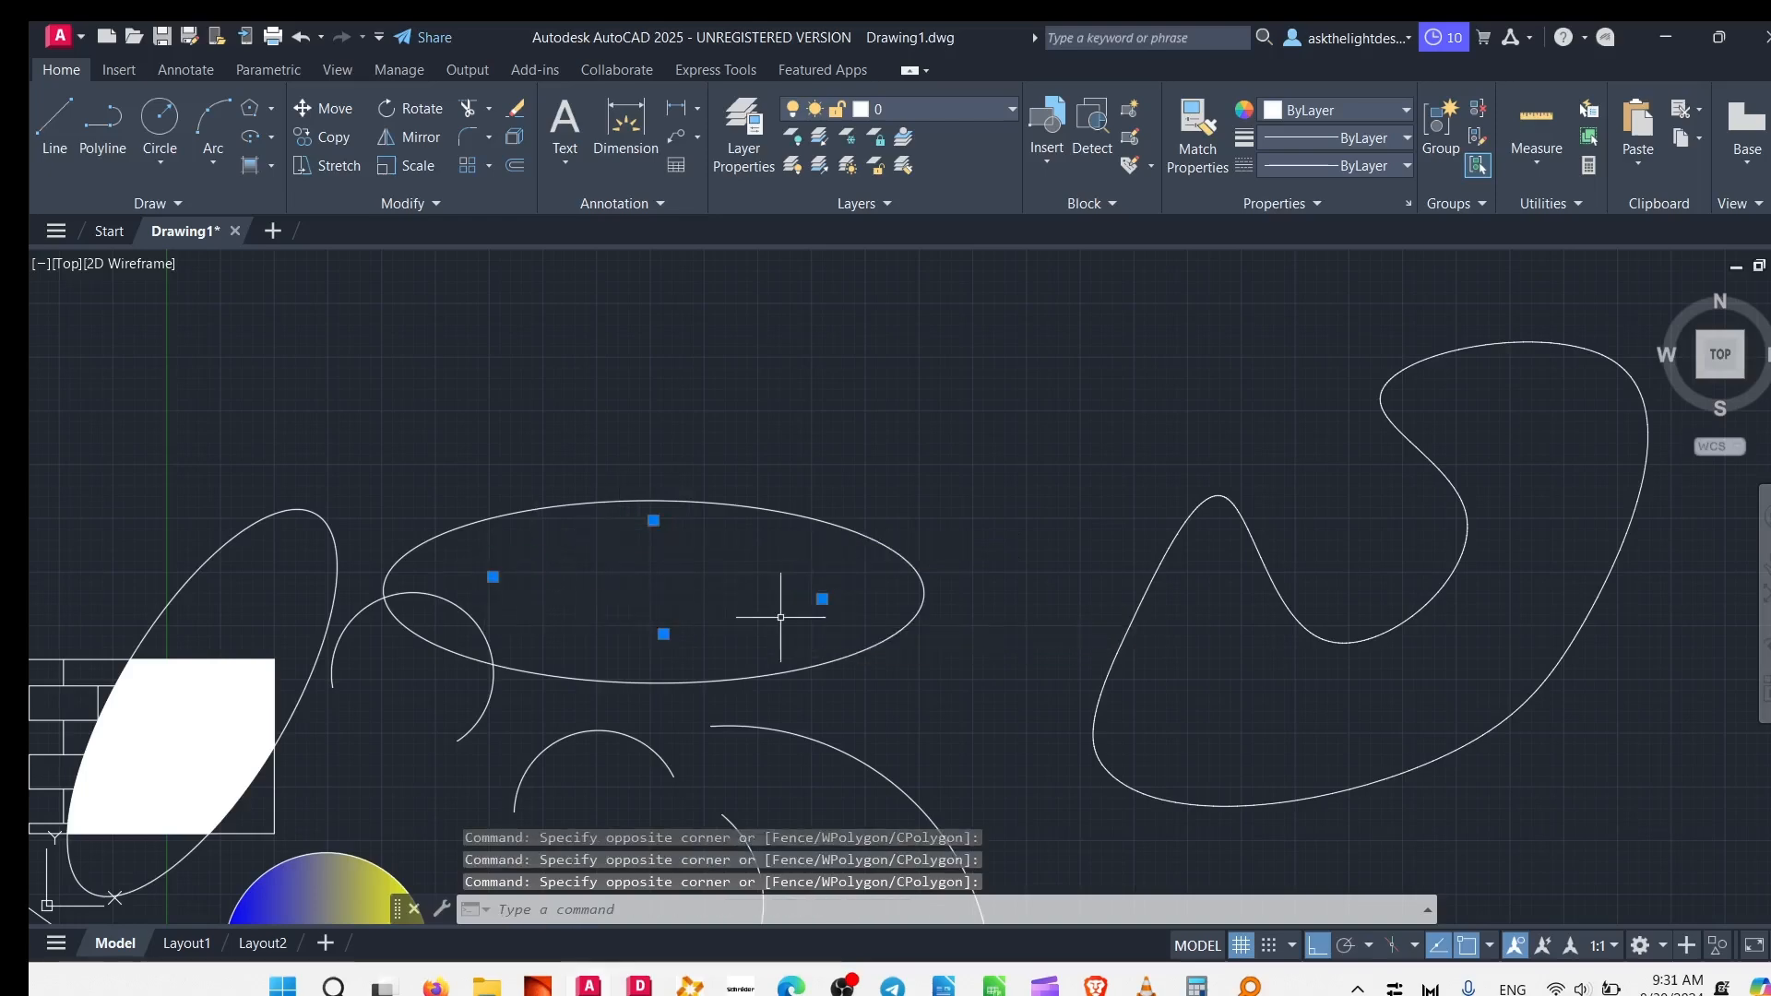
pyautogui.moveTo(661, 601); pyautogui.dragTo(739, 544, button='middle')
pyautogui.scroll(3, 783, 494)
pyautogui.scroll(-1, 738, 544)
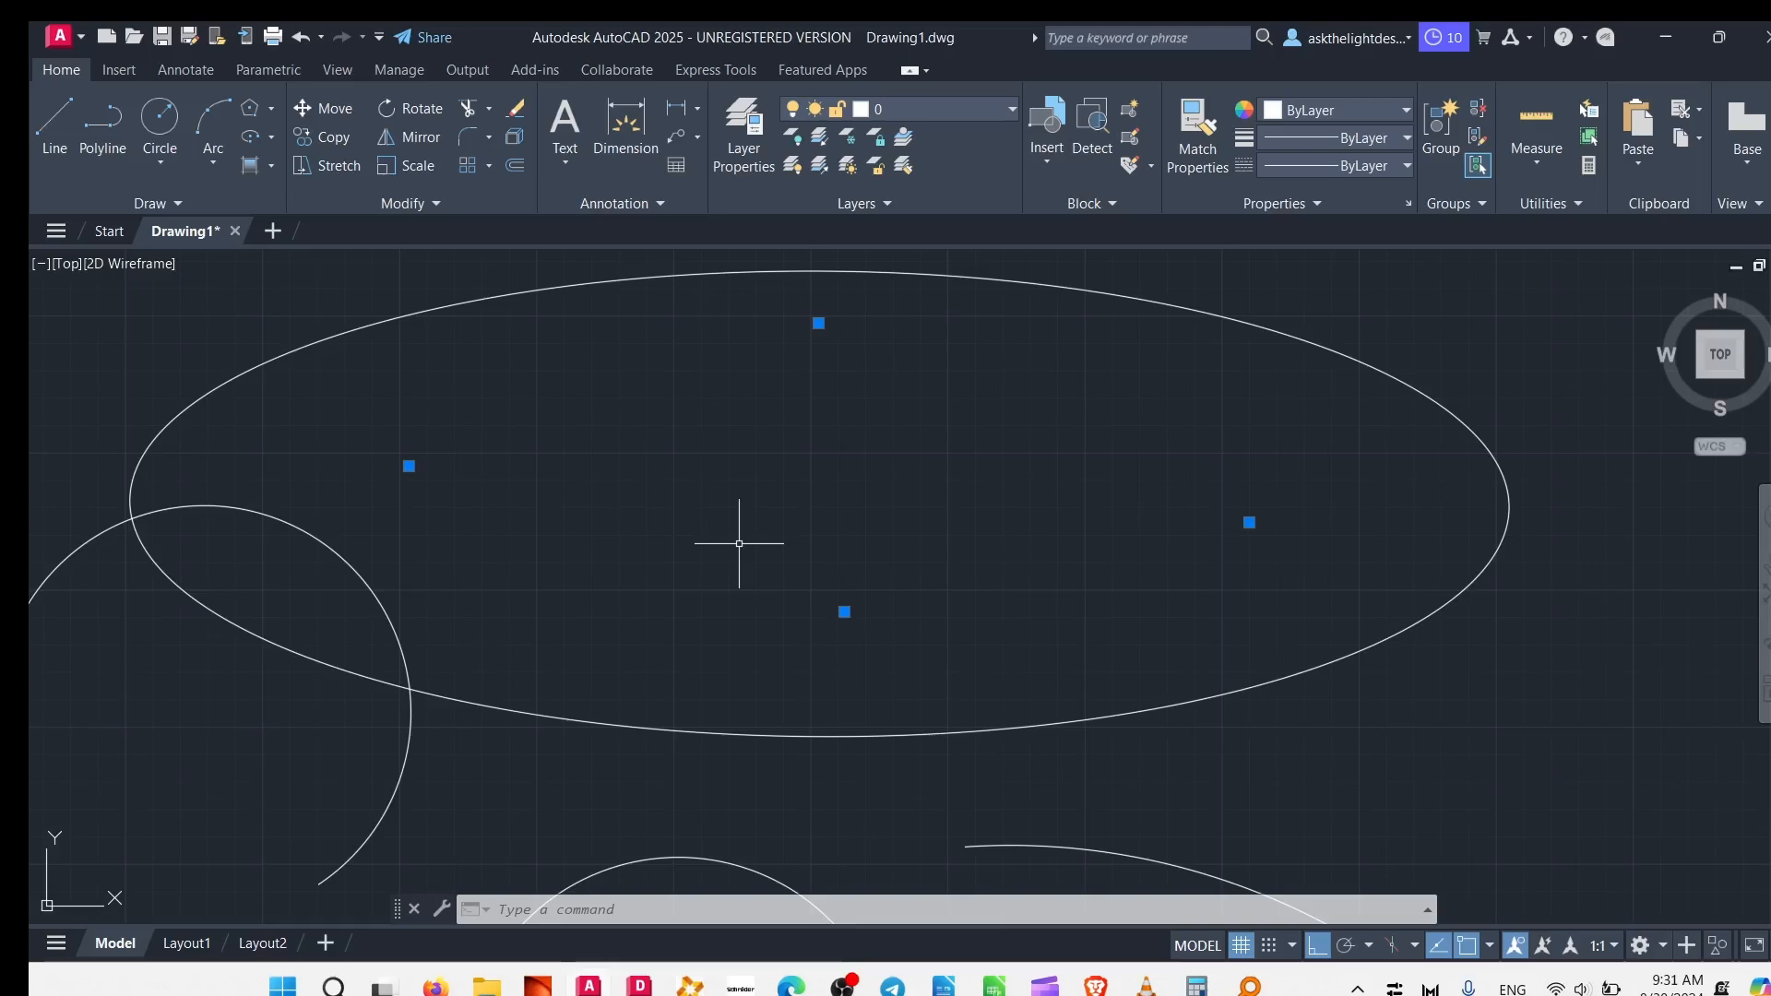
pyautogui.press('Escape')
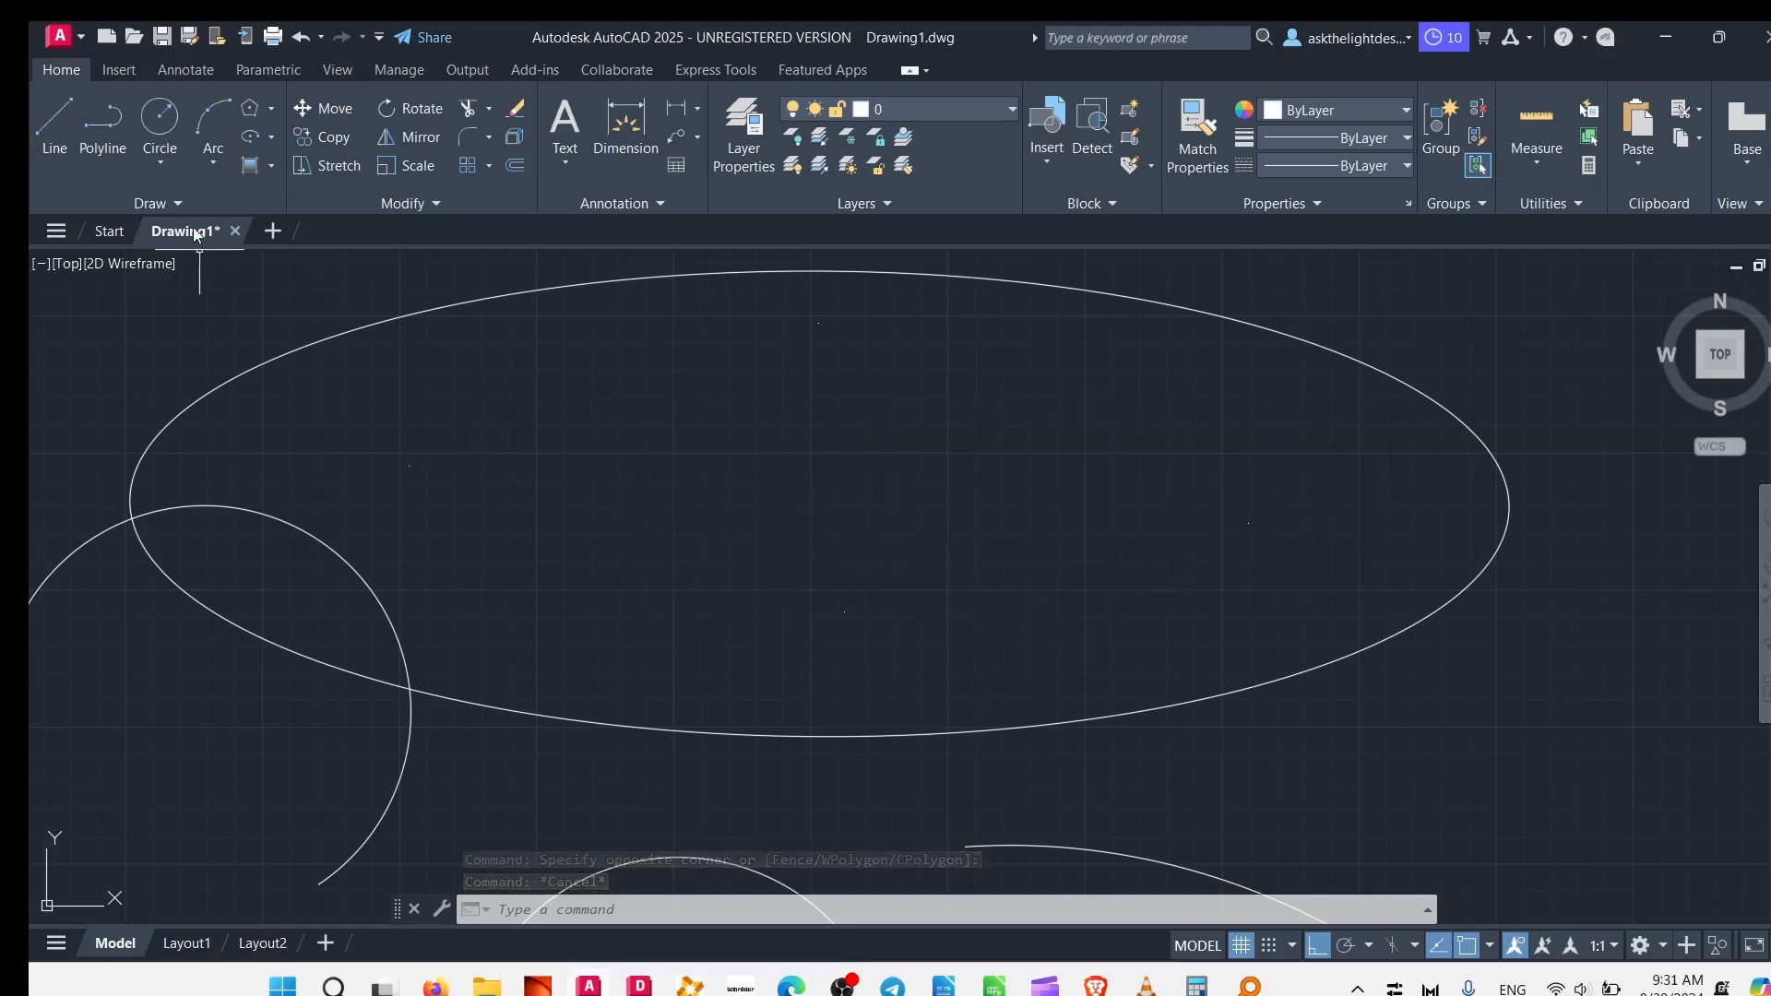
# Step: Divide the square beside the pentagon into 2 segments with the Divide tool
pyautogui.click(159, 203)
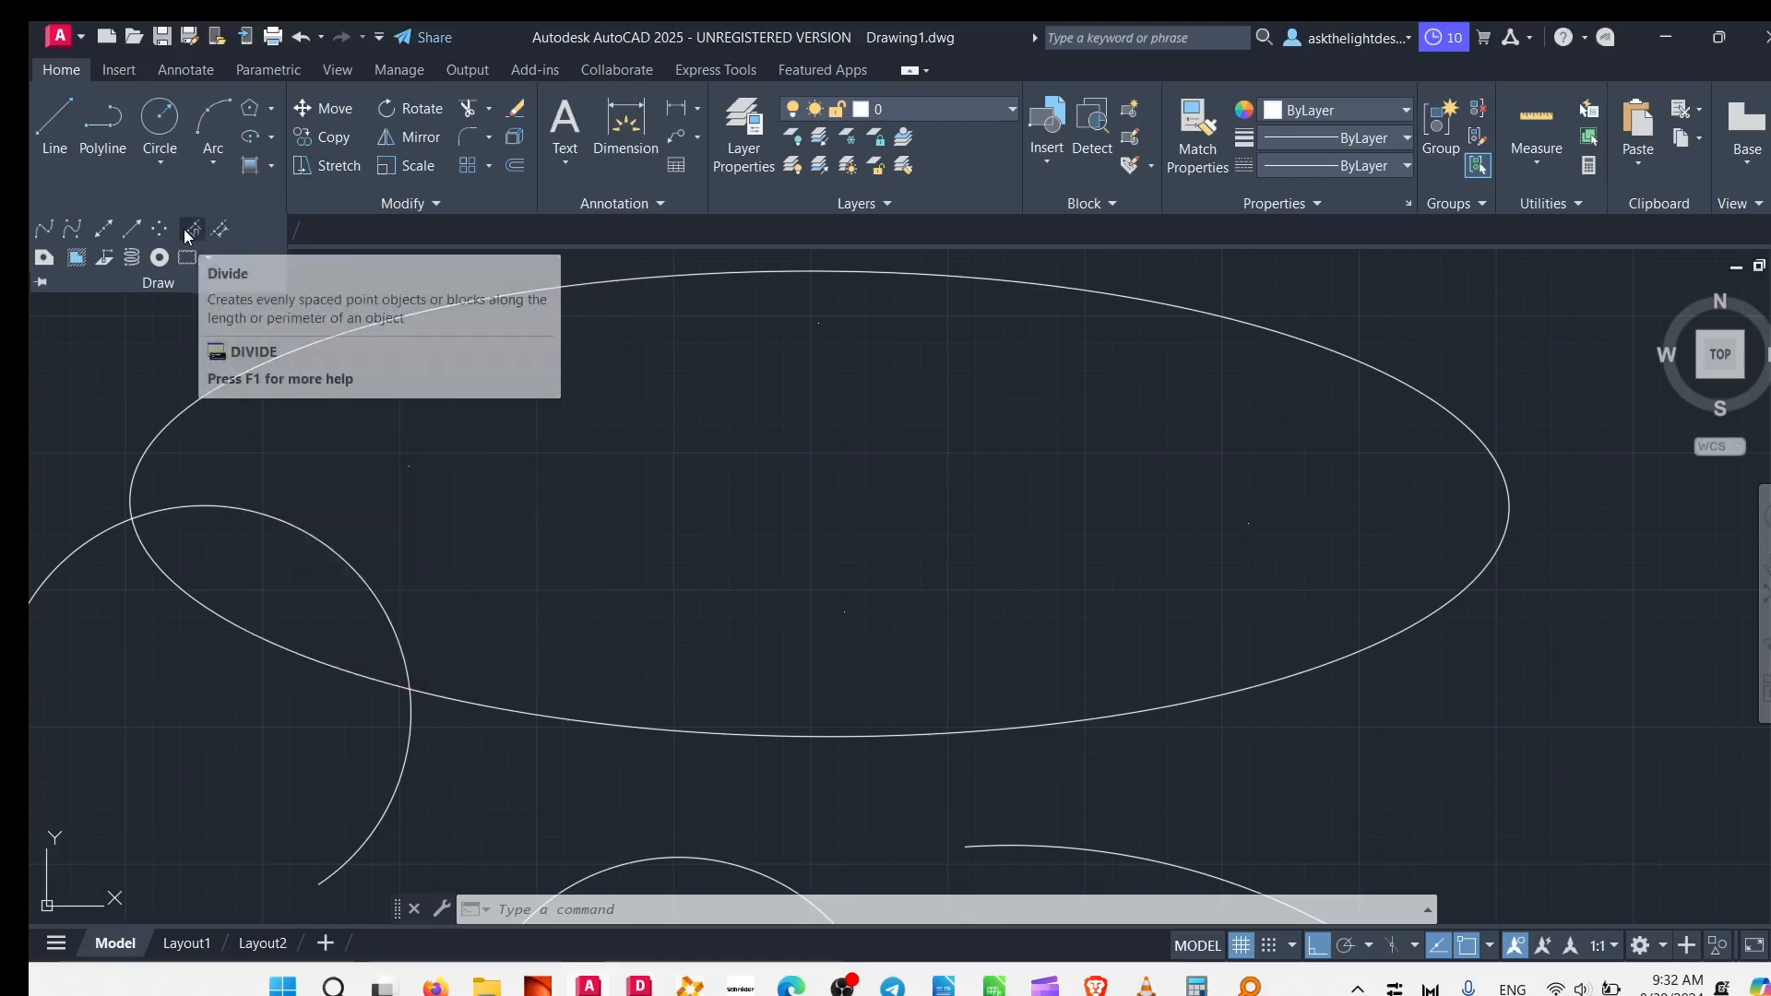
pyautogui.click(193, 229)
pyautogui.scroll(3, 410, 694)
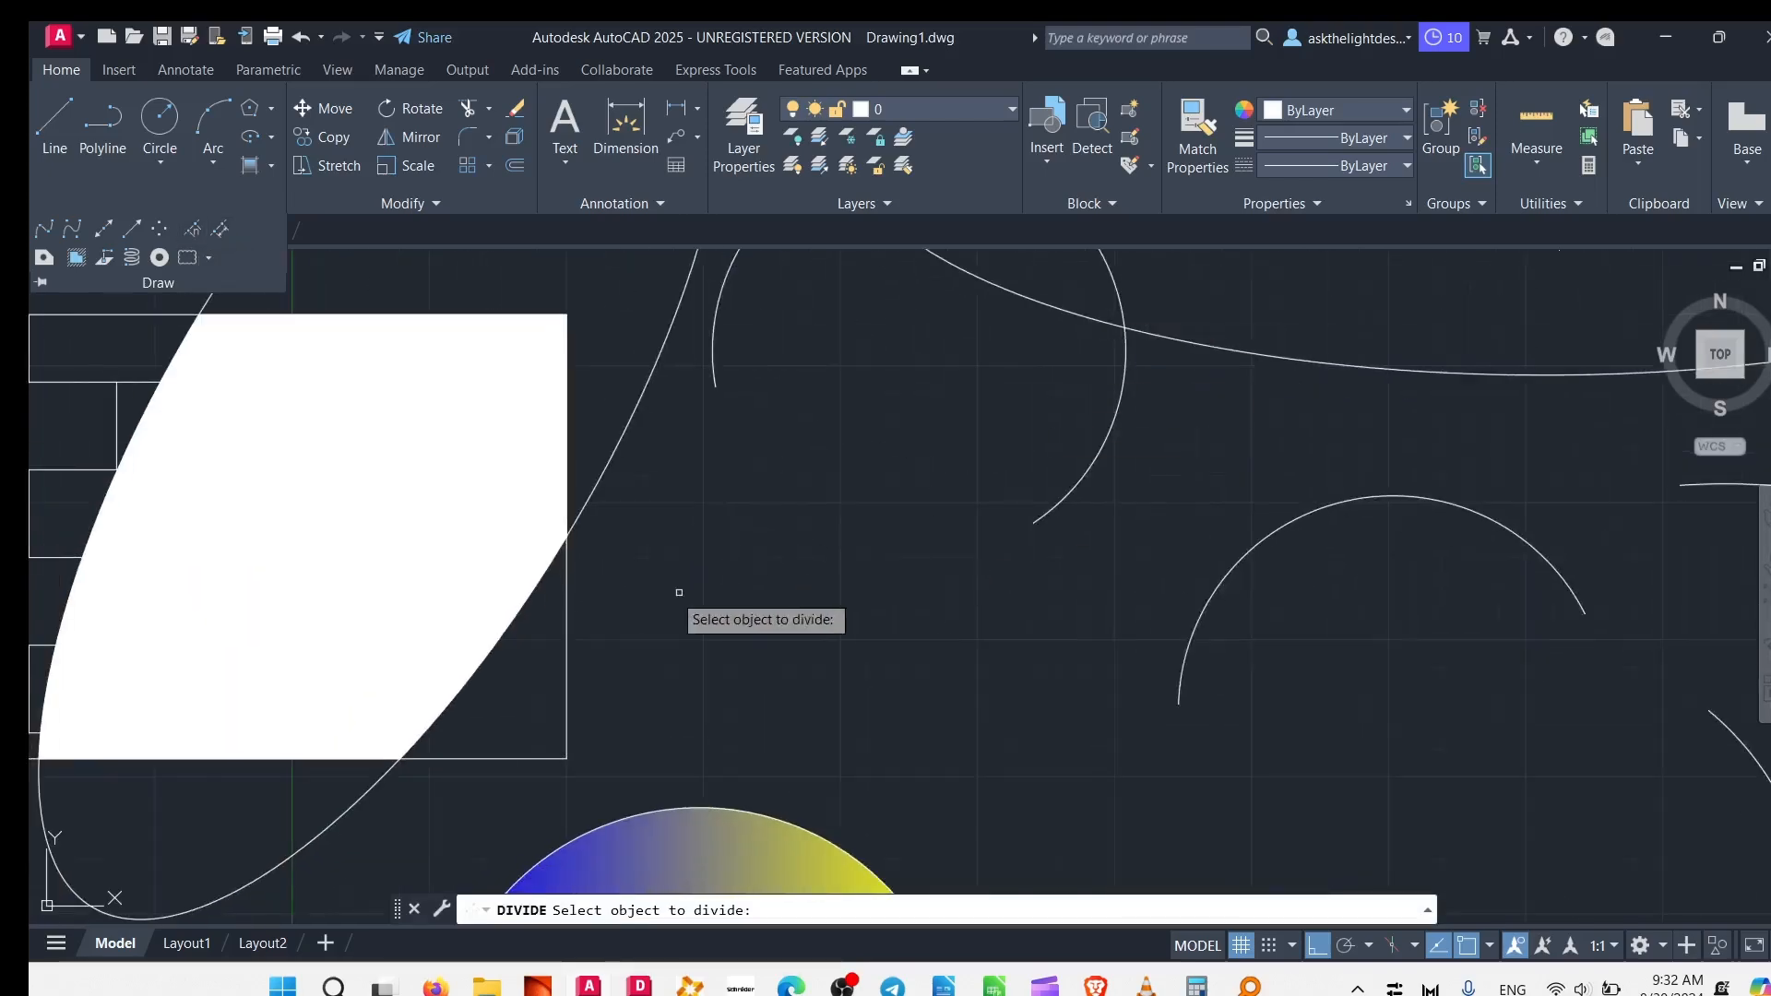
pyautogui.scroll(-5, 516, 615)
pyautogui.scroll(4, 434, 636)
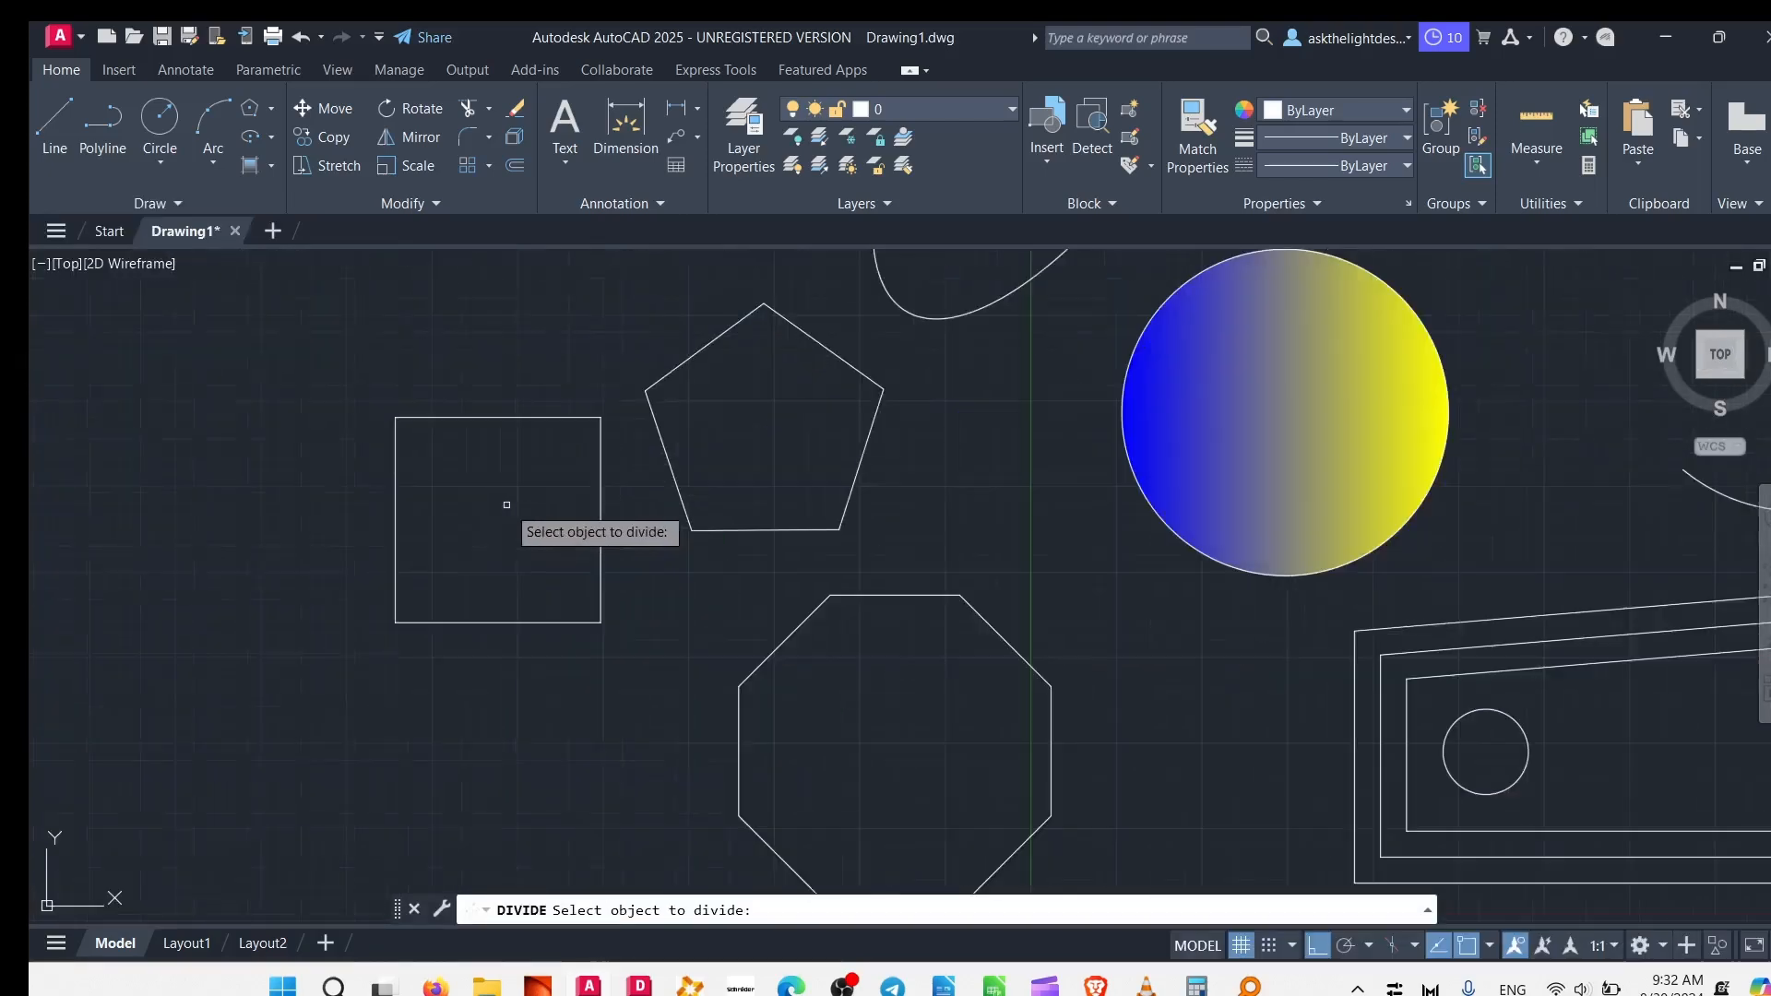
pyautogui.click(457, 418)
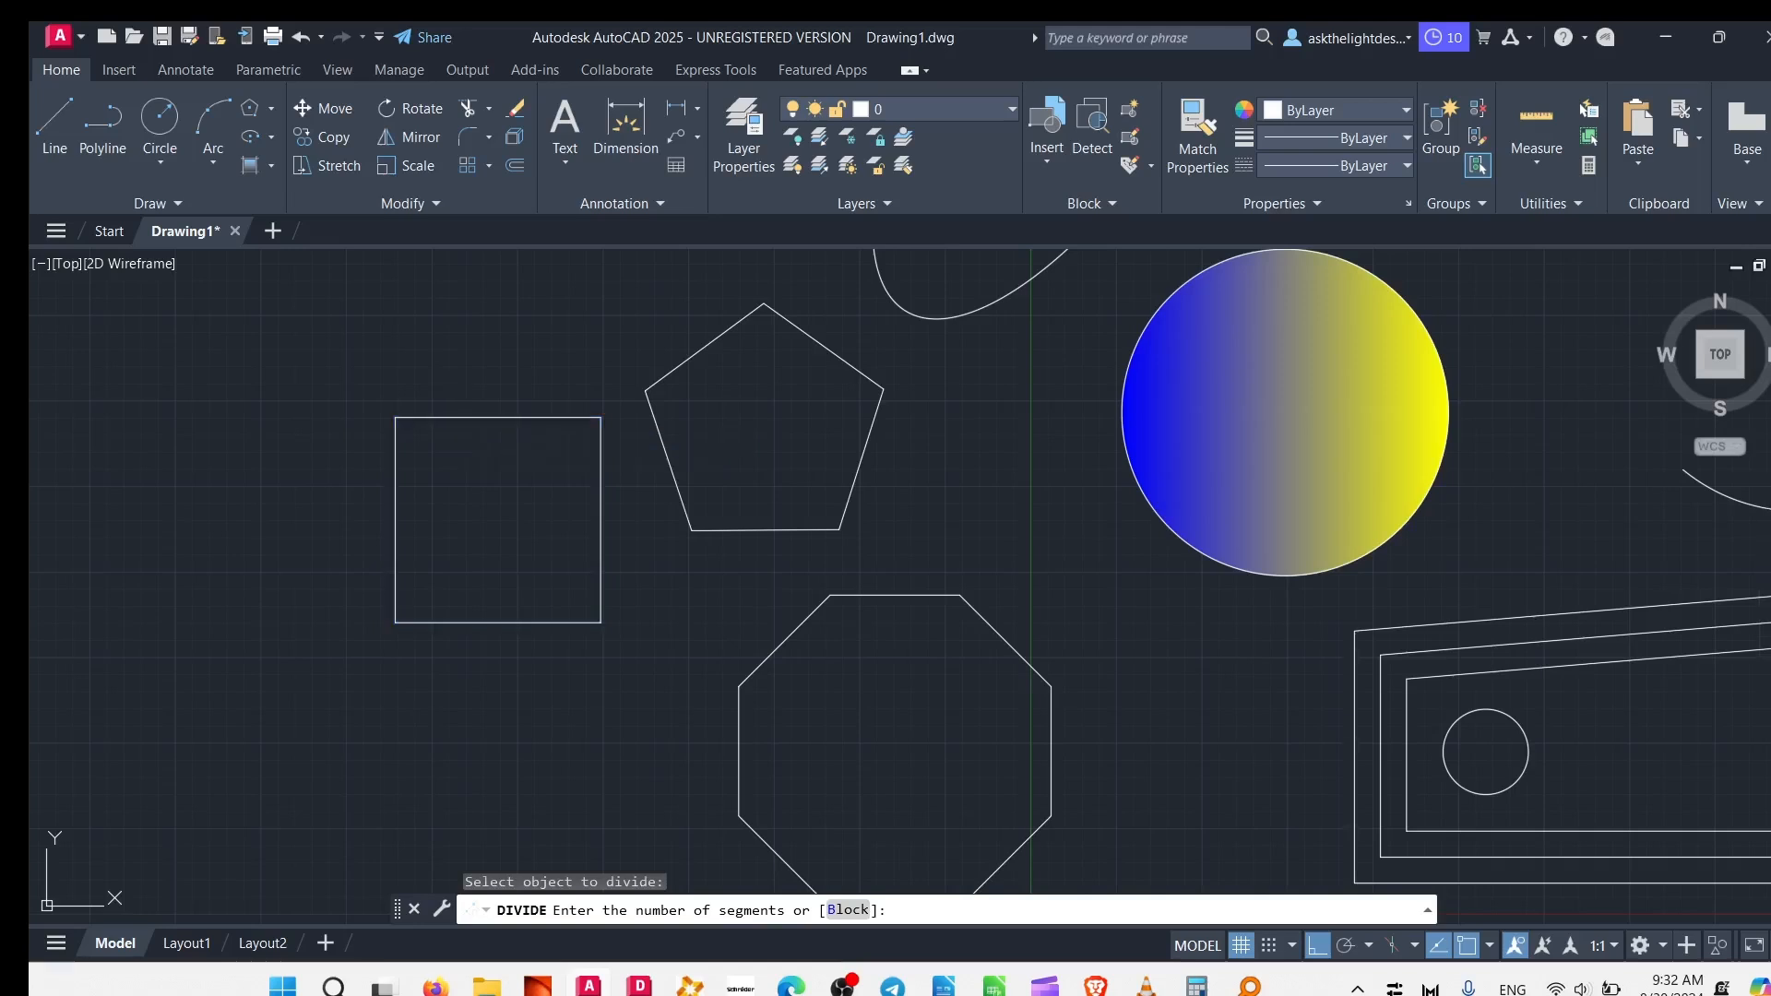
pyautogui.write('2')
pyautogui.press('Return')
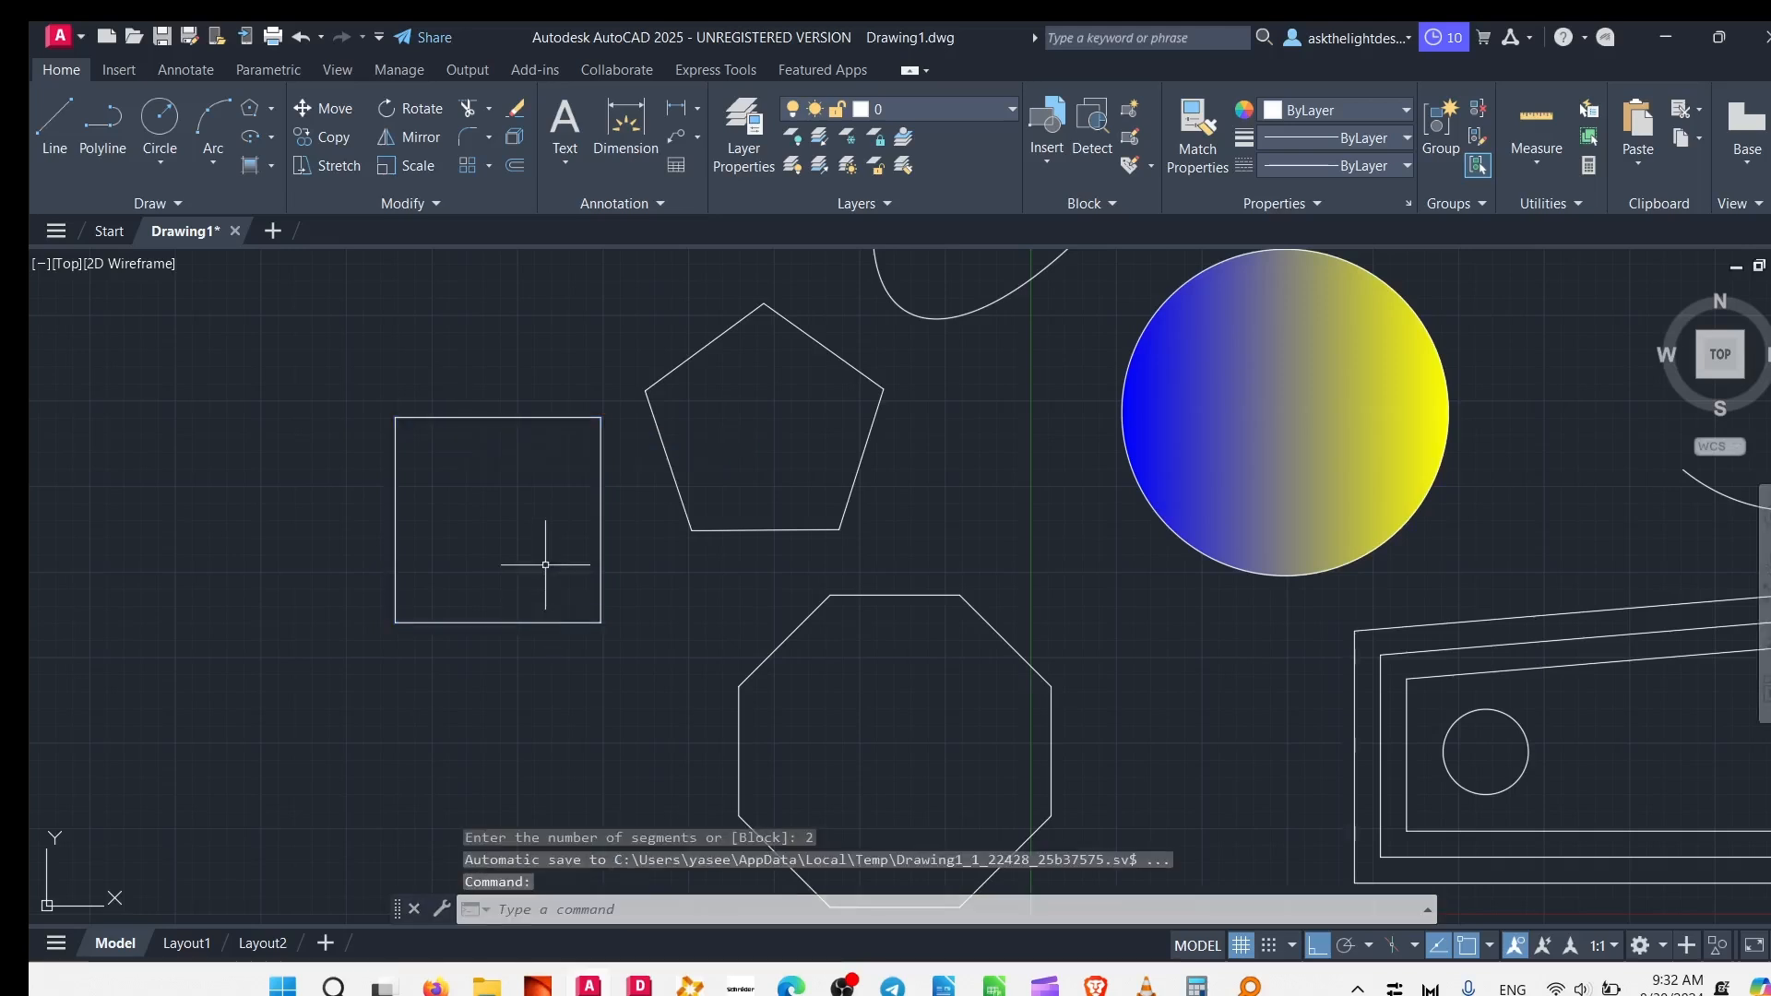
# Step: Select around the square's upper edge to look for its division point, and clear the selection
pyautogui.click(545, 396)
pyautogui.click(483, 462)
pyautogui.scroll(4, 474, 462)
pyautogui.moveTo(474, 462); pyautogui.dragTo(598, 533, button='middle')
pyautogui.scroll(-2, 598, 533)
pyautogui.press('Escape')
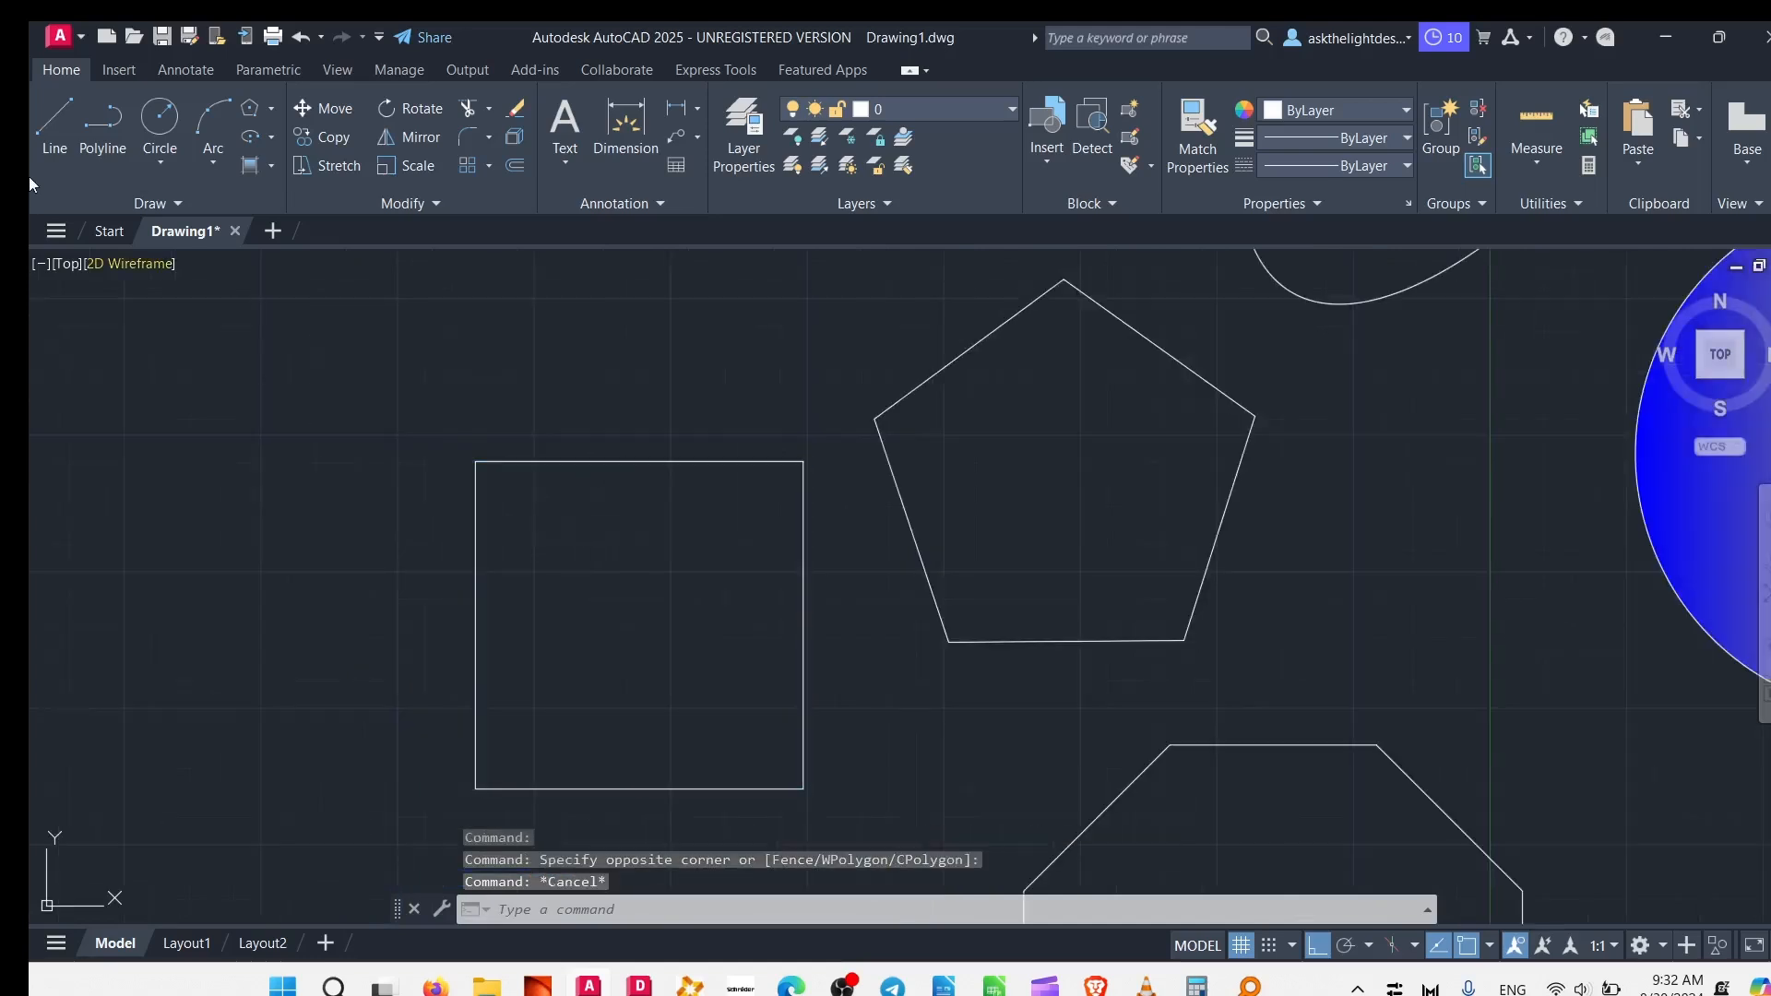
# Step: Draw a single horizontal line in the empty area above the square and below the closed spline
pyautogui.click(54, 124)
pyautogui.moveTo(519, 450); pyautogui.dragTo(703, 853, button='middle')
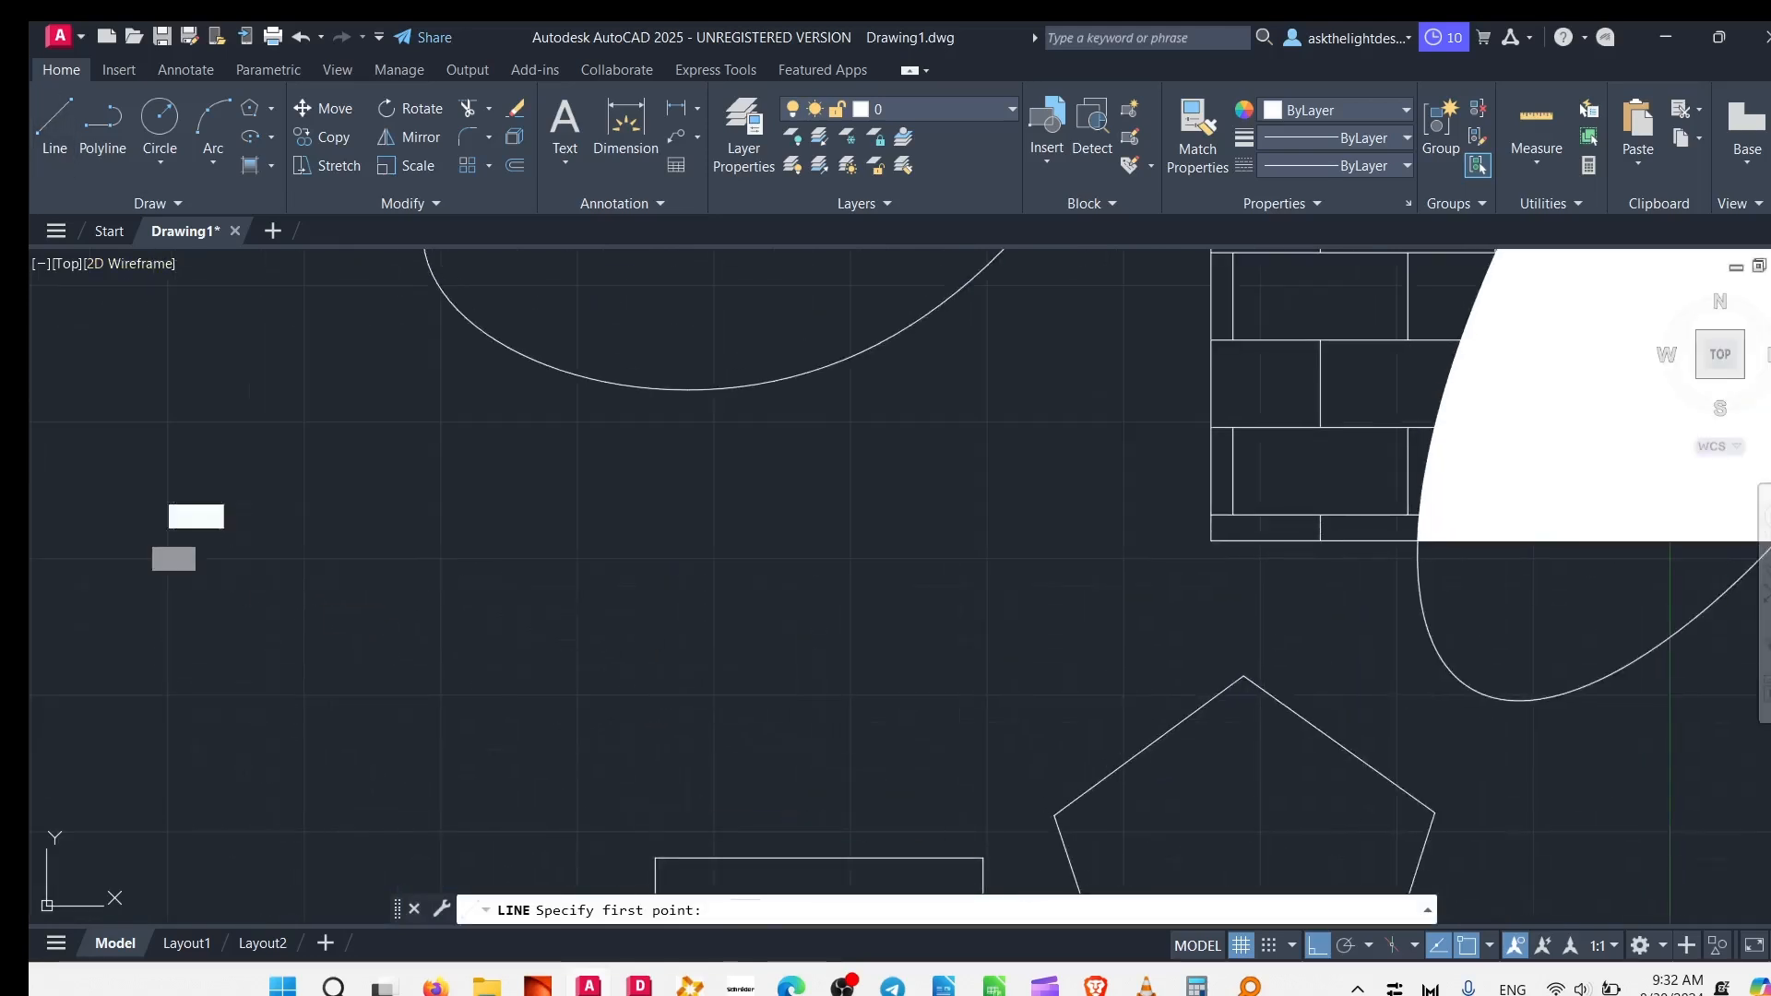
pyautogui.click(174, 536)
pyautogui.click(1057, 537)
pyautogui.press('Escape')
# Step: Divide the new horizontal line into 5 equal segments with the Divide tool
pyautogui.click(417, 395)
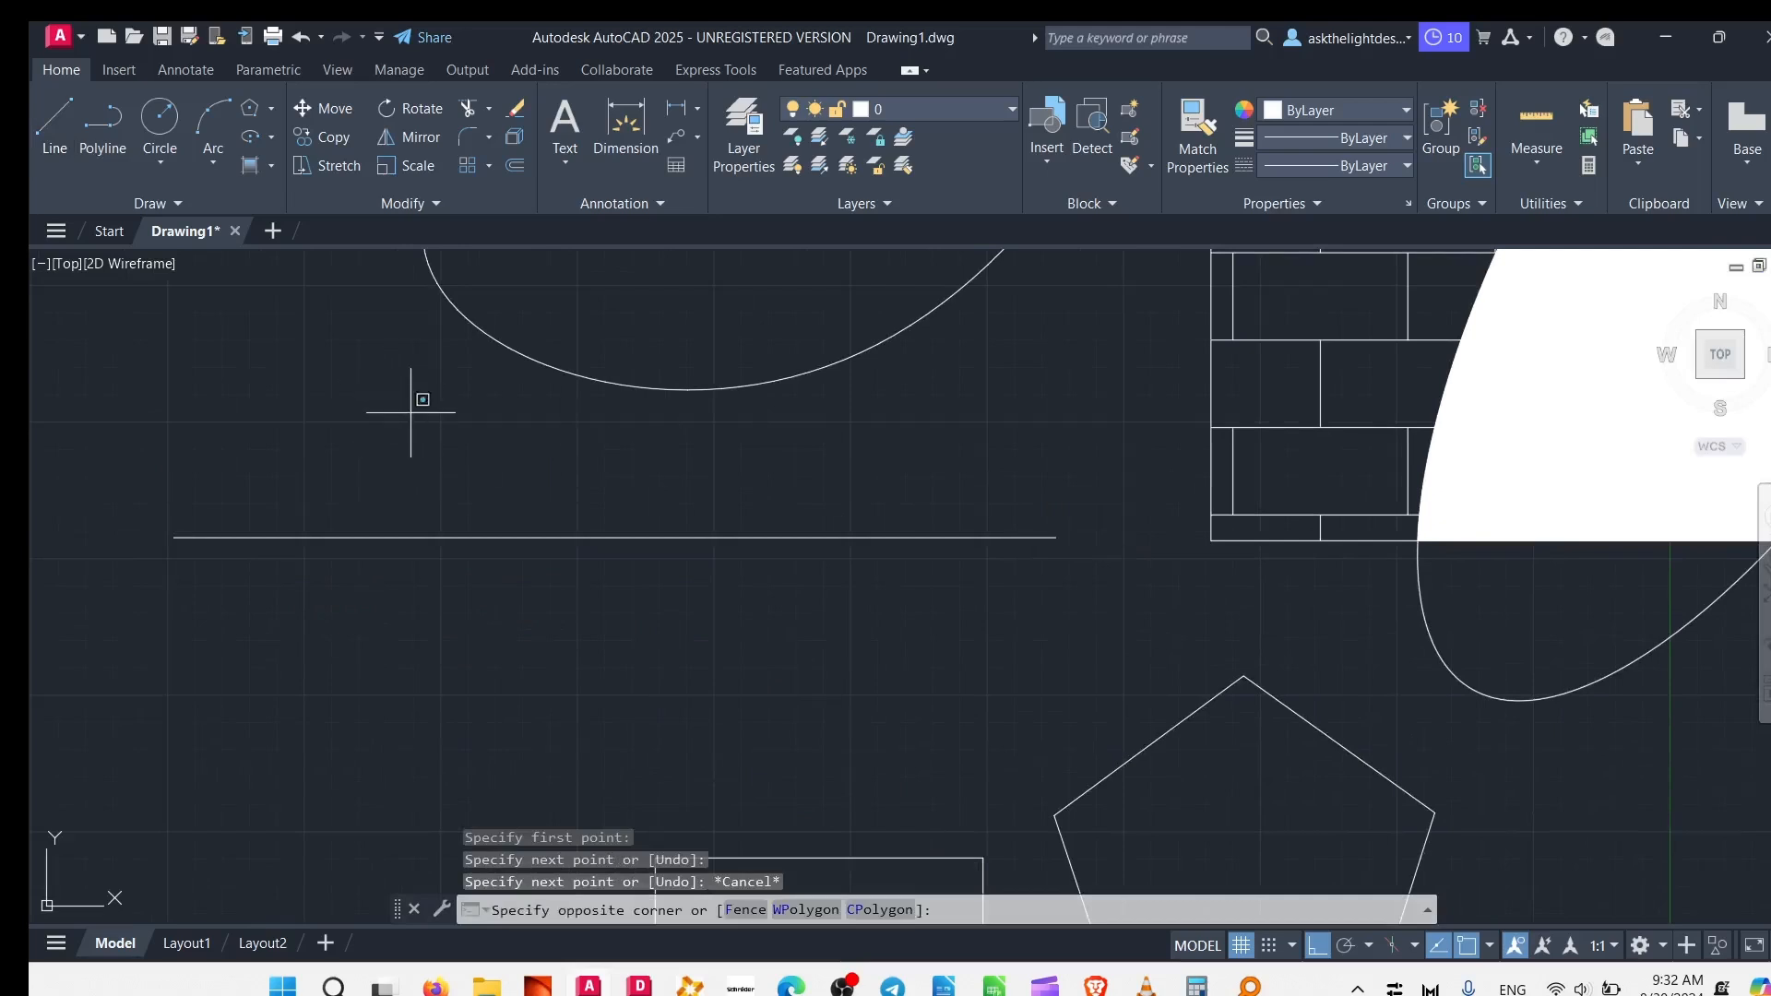
pyautogui.click(272, 662)
pyautogui.click(157, 203)
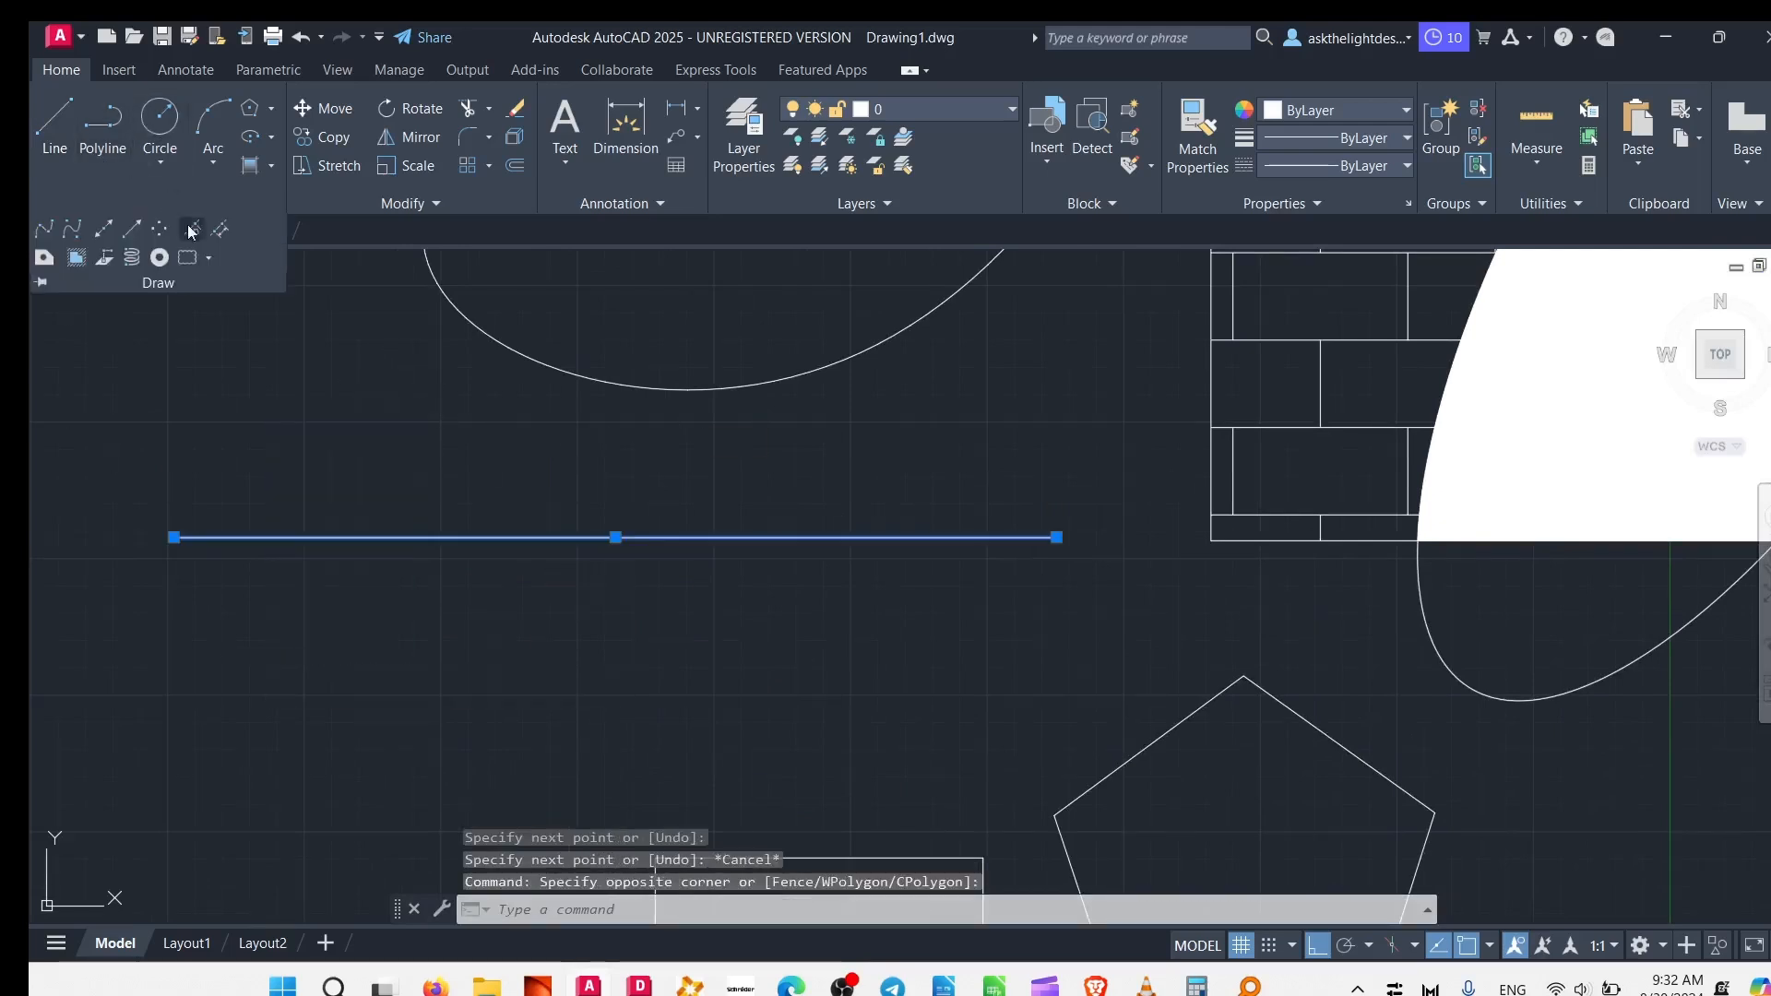
pyautogui.click(201, 234)
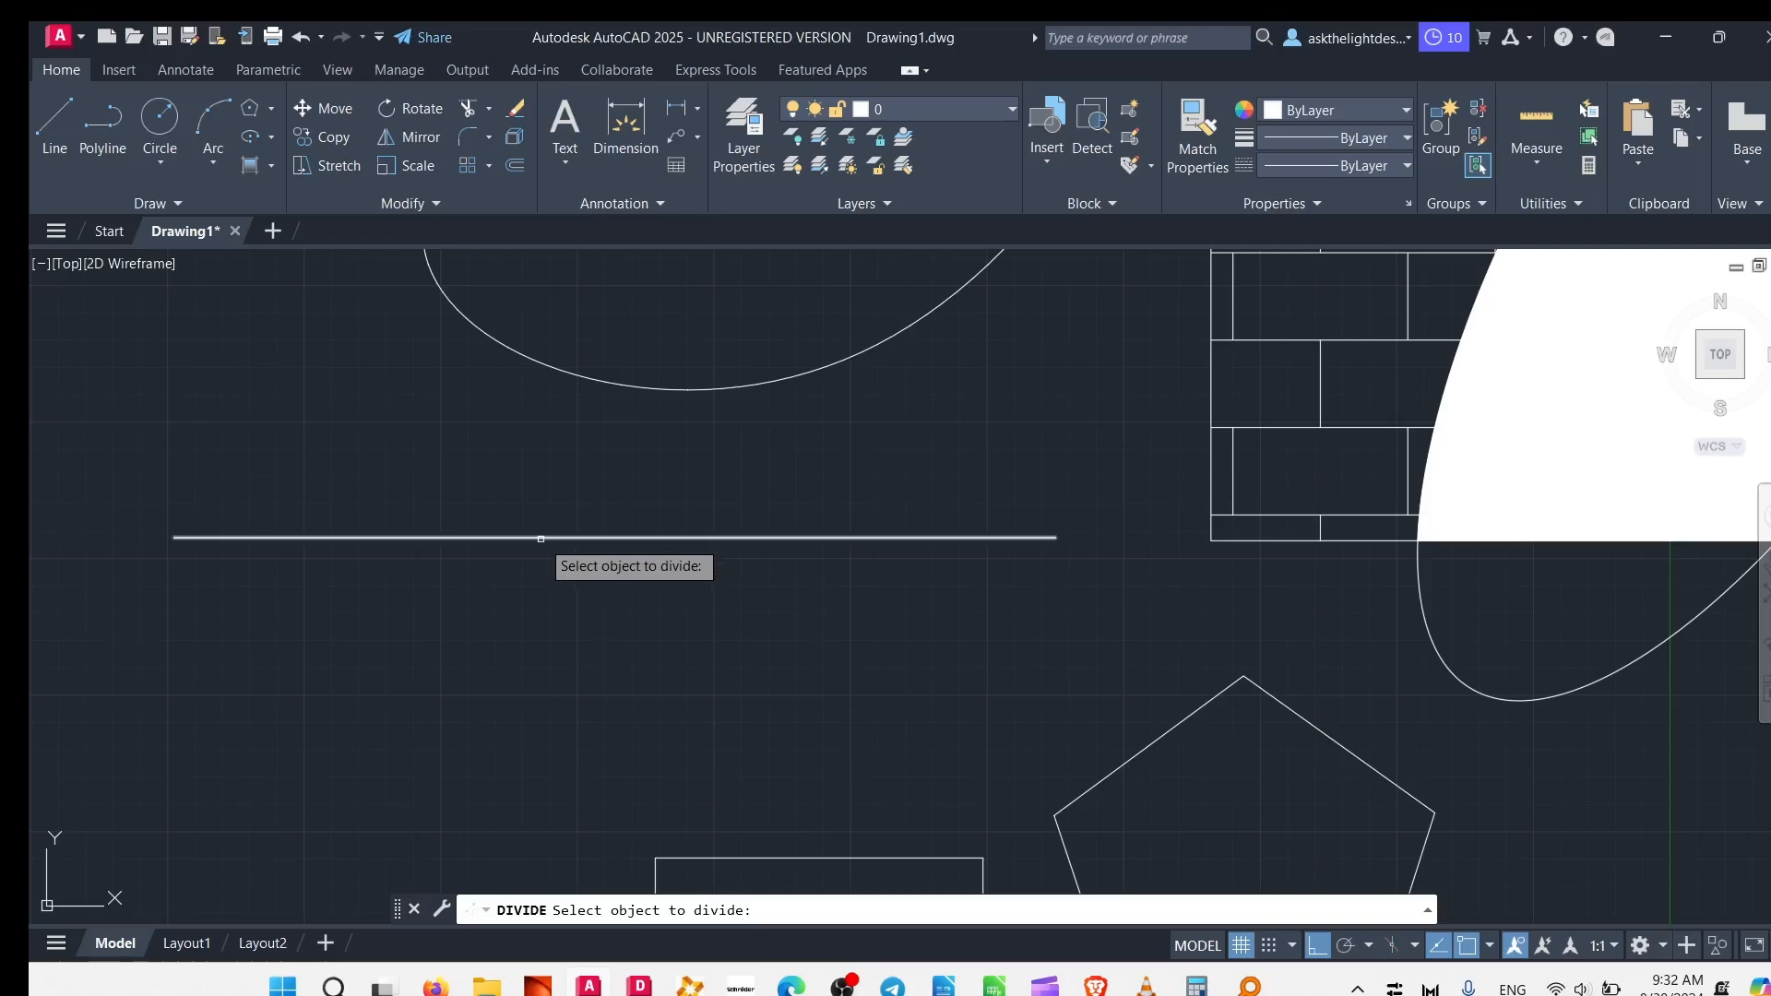
pyautogui.click(541, 537)
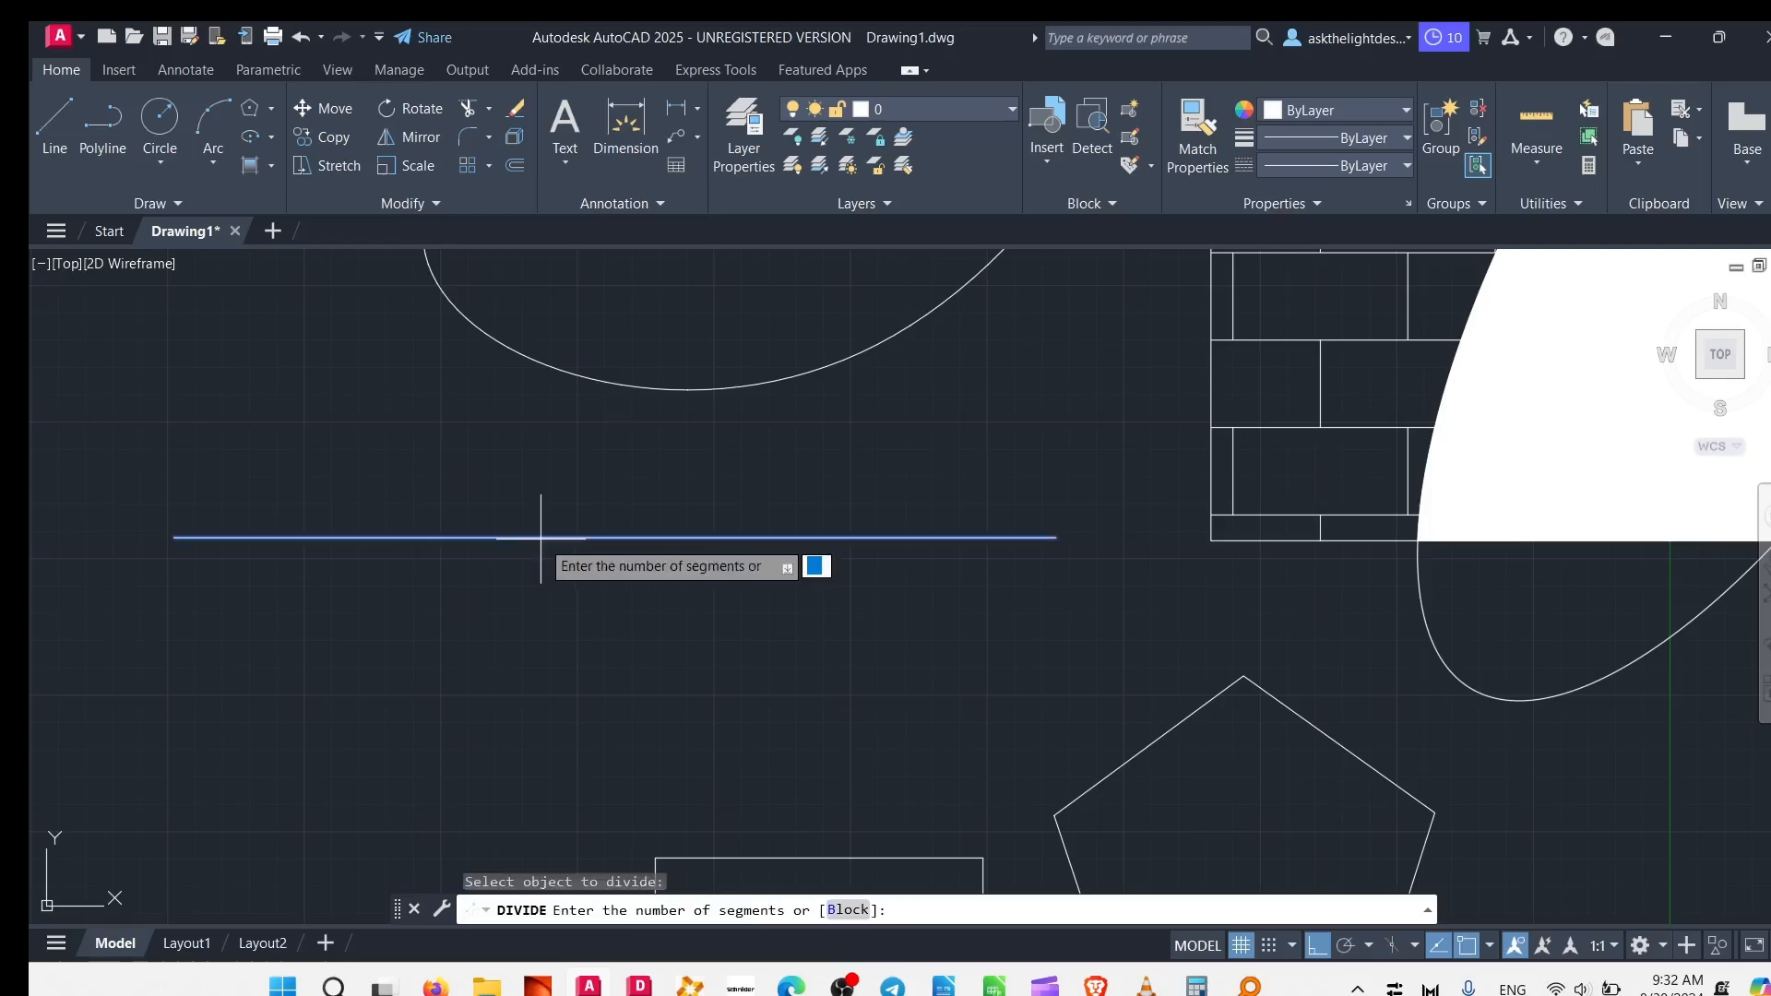
pyautogui.press('Return')
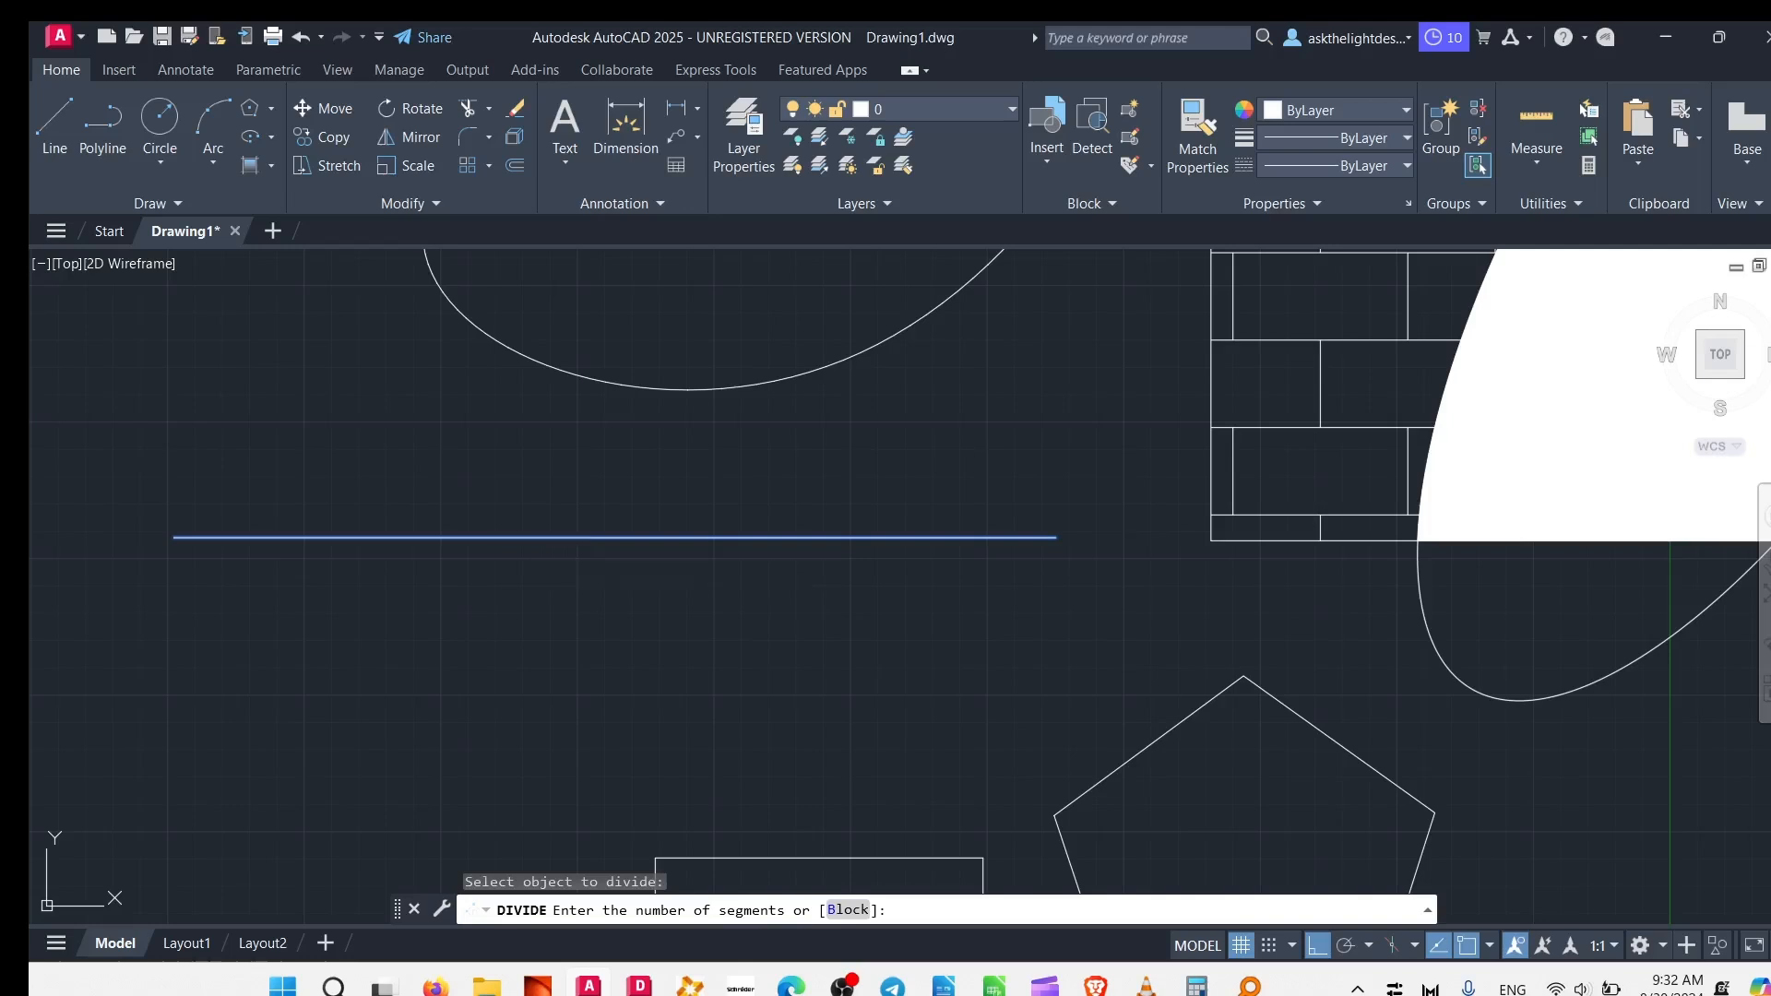
# Step: Select the horizontal line together with its division points to examine their spacing, and clear the selection
pyautogui.click(572, 515)
pyautogui.click(515, 571)
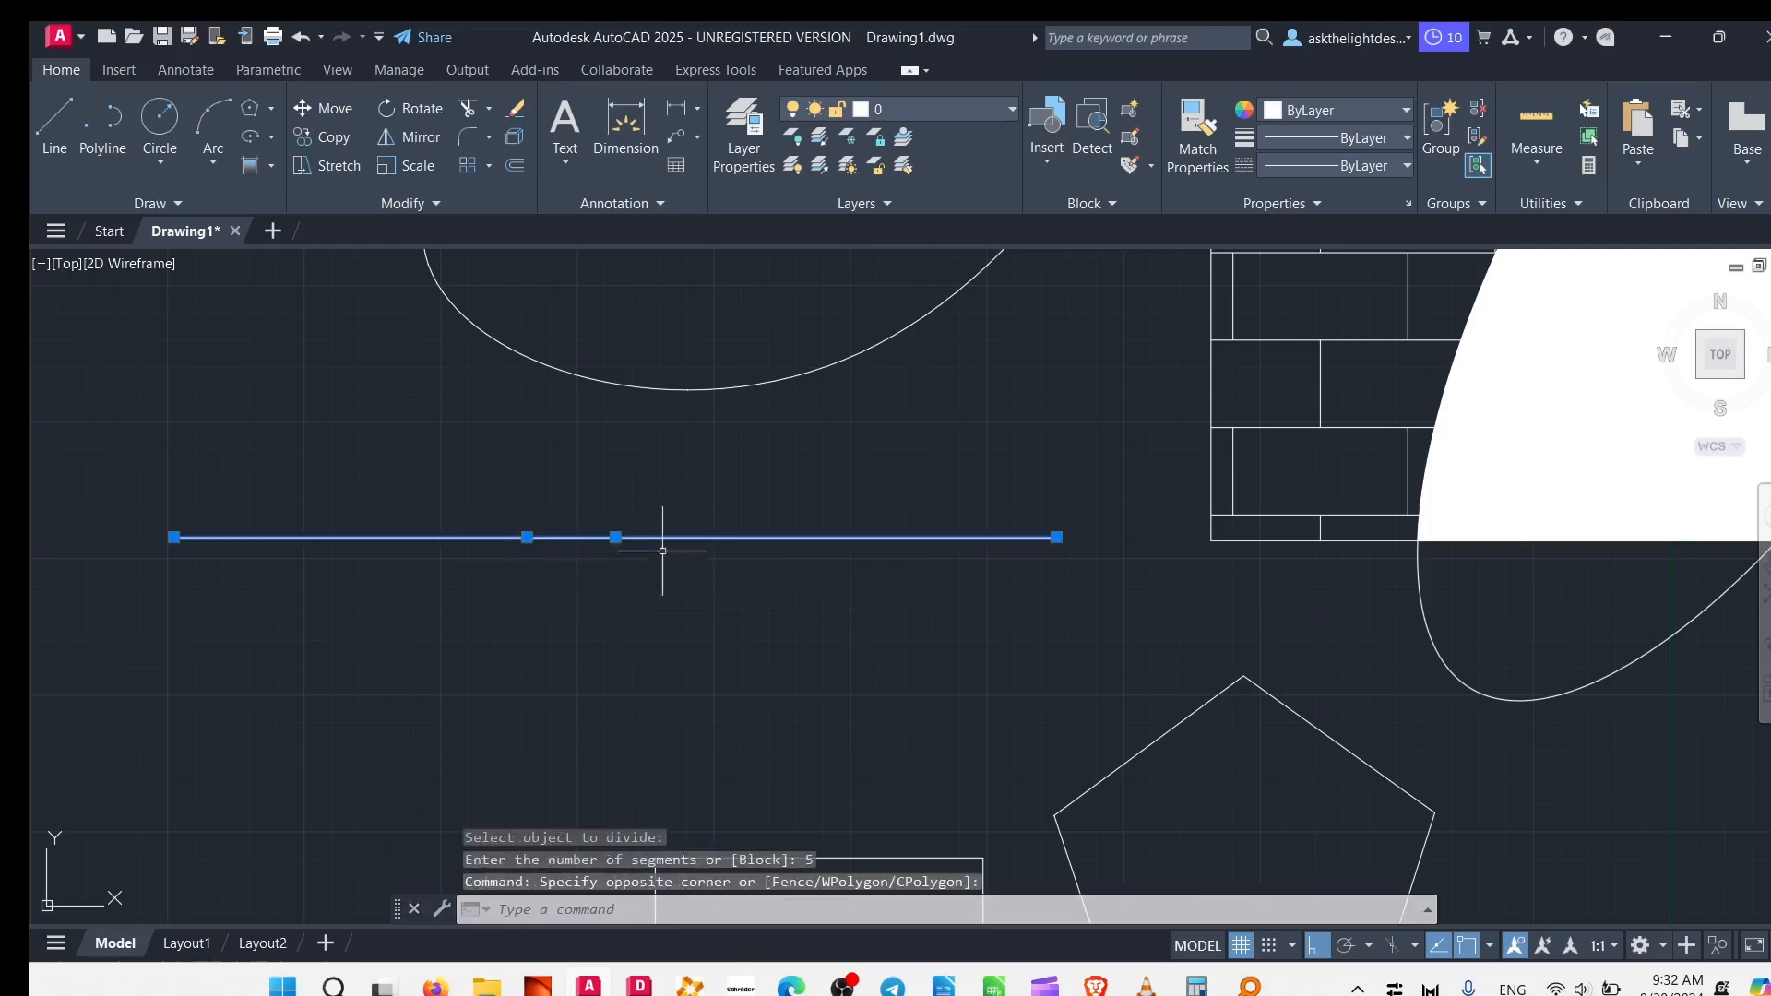
pyautogui.press('Escape')
pyautogui.click(518, 533)
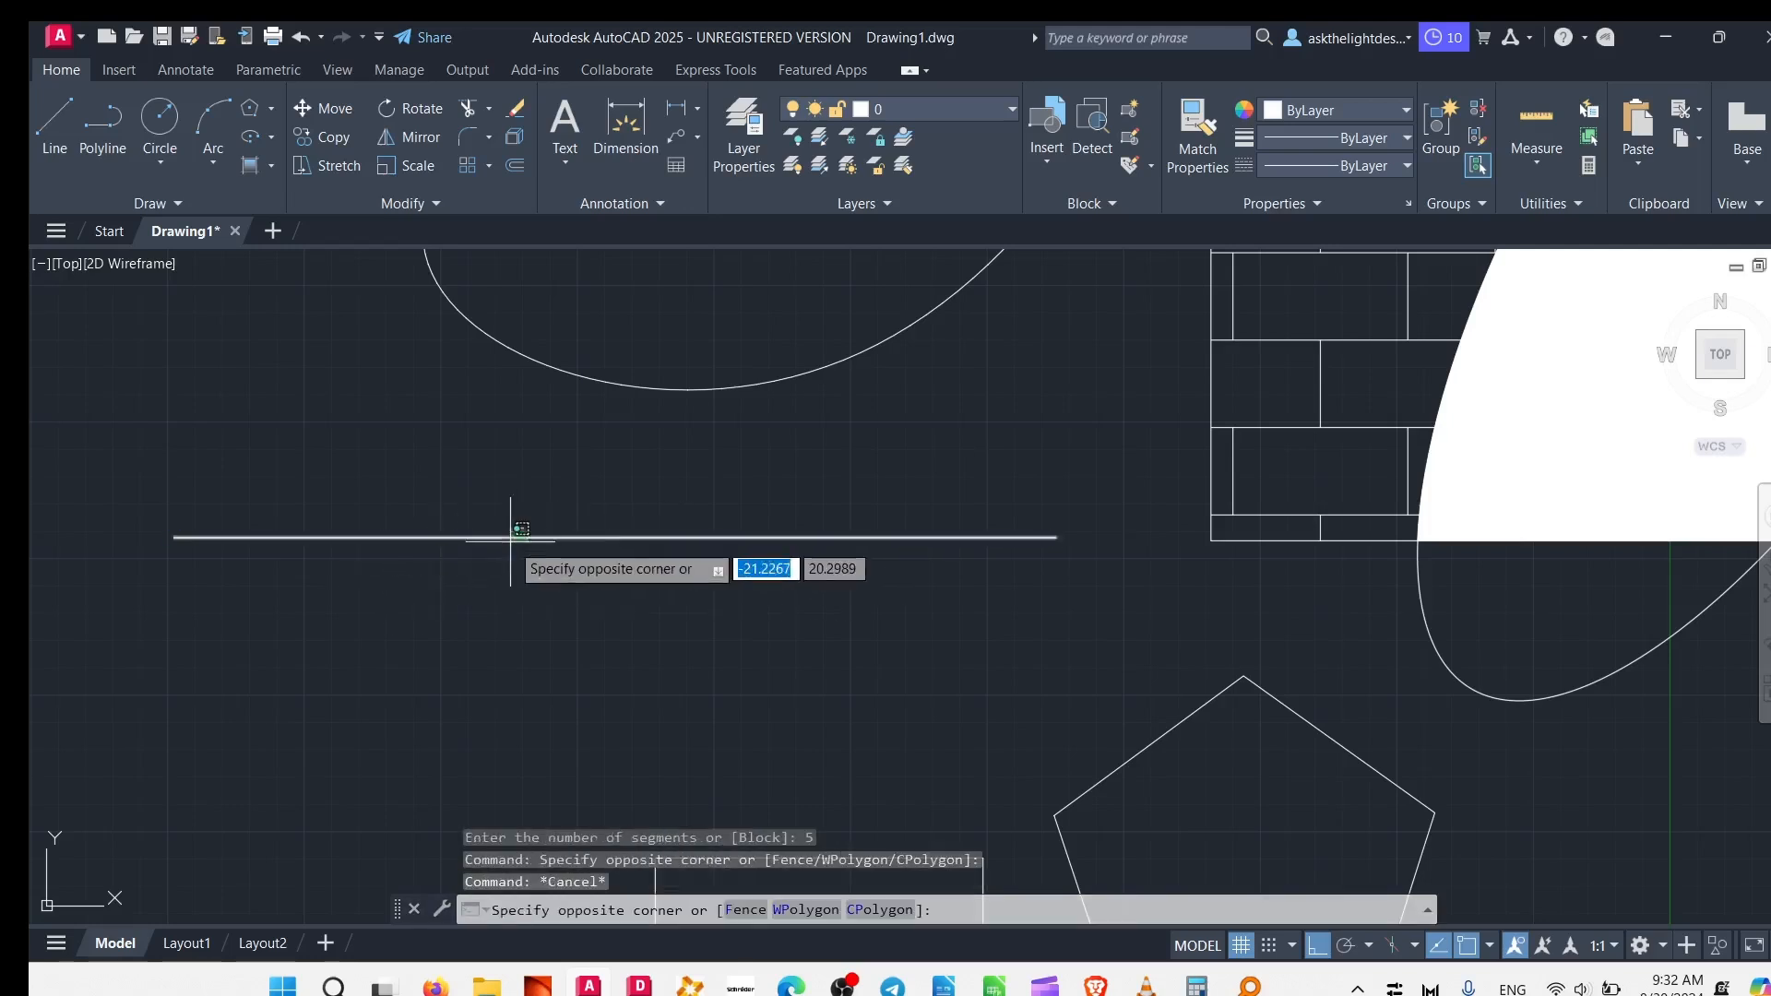
pyautogui.click(510, 545)
pyautogui.click(939, 514)
pyautogui.click(858, 573)
pyautogui.click(633, 447)
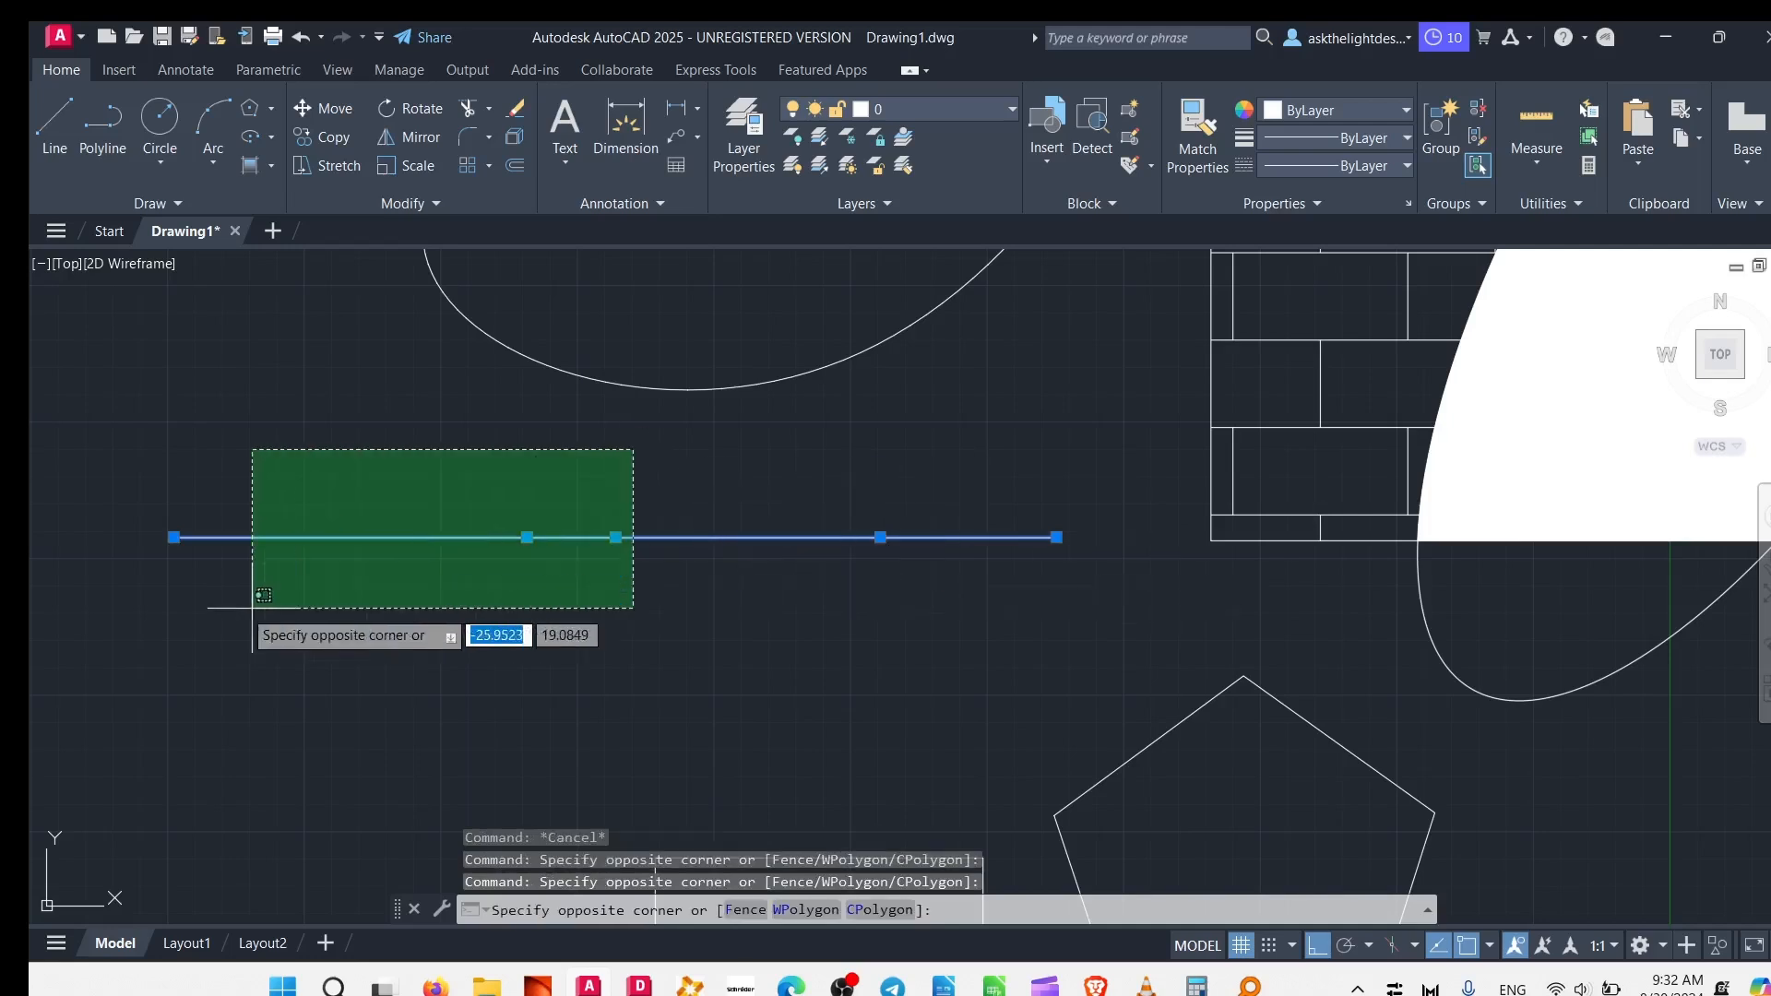
pyautogui.click(215, 606)
pyautogui.click(1090, 489)
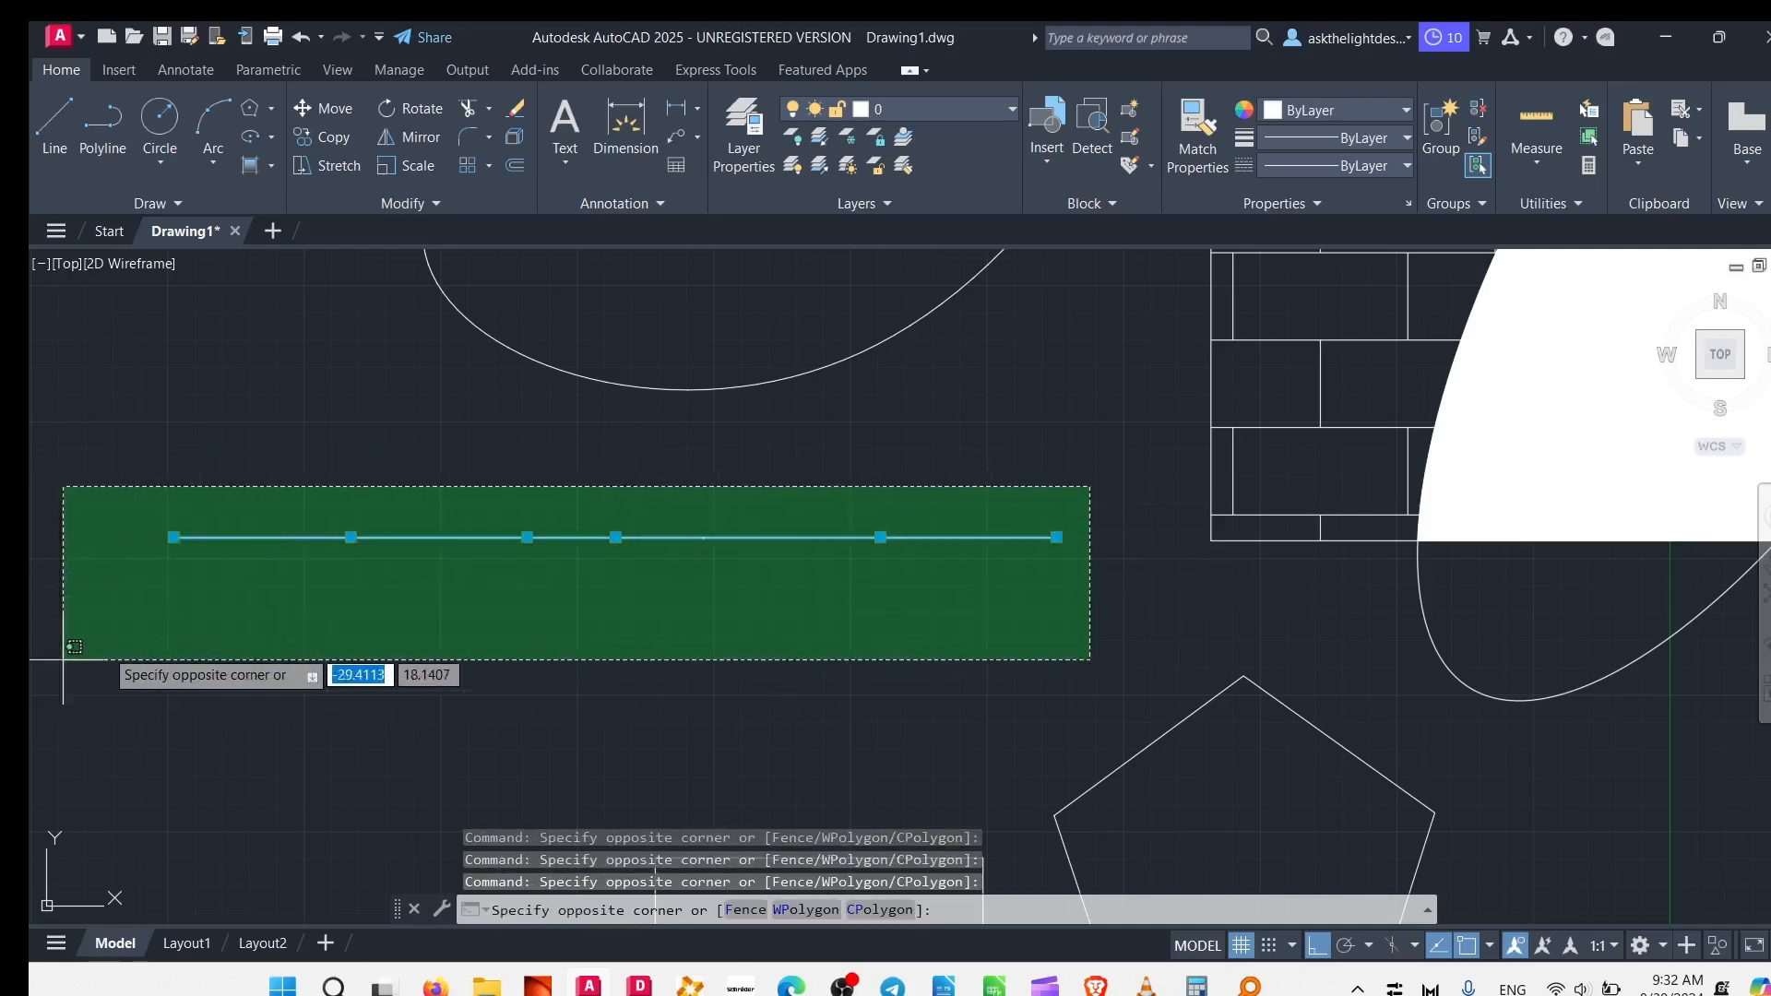
pyautogui.click(64, 664)
pyautogui.moveTo(533, 585); pyautogui.dragTo(692, 507, button='middle')
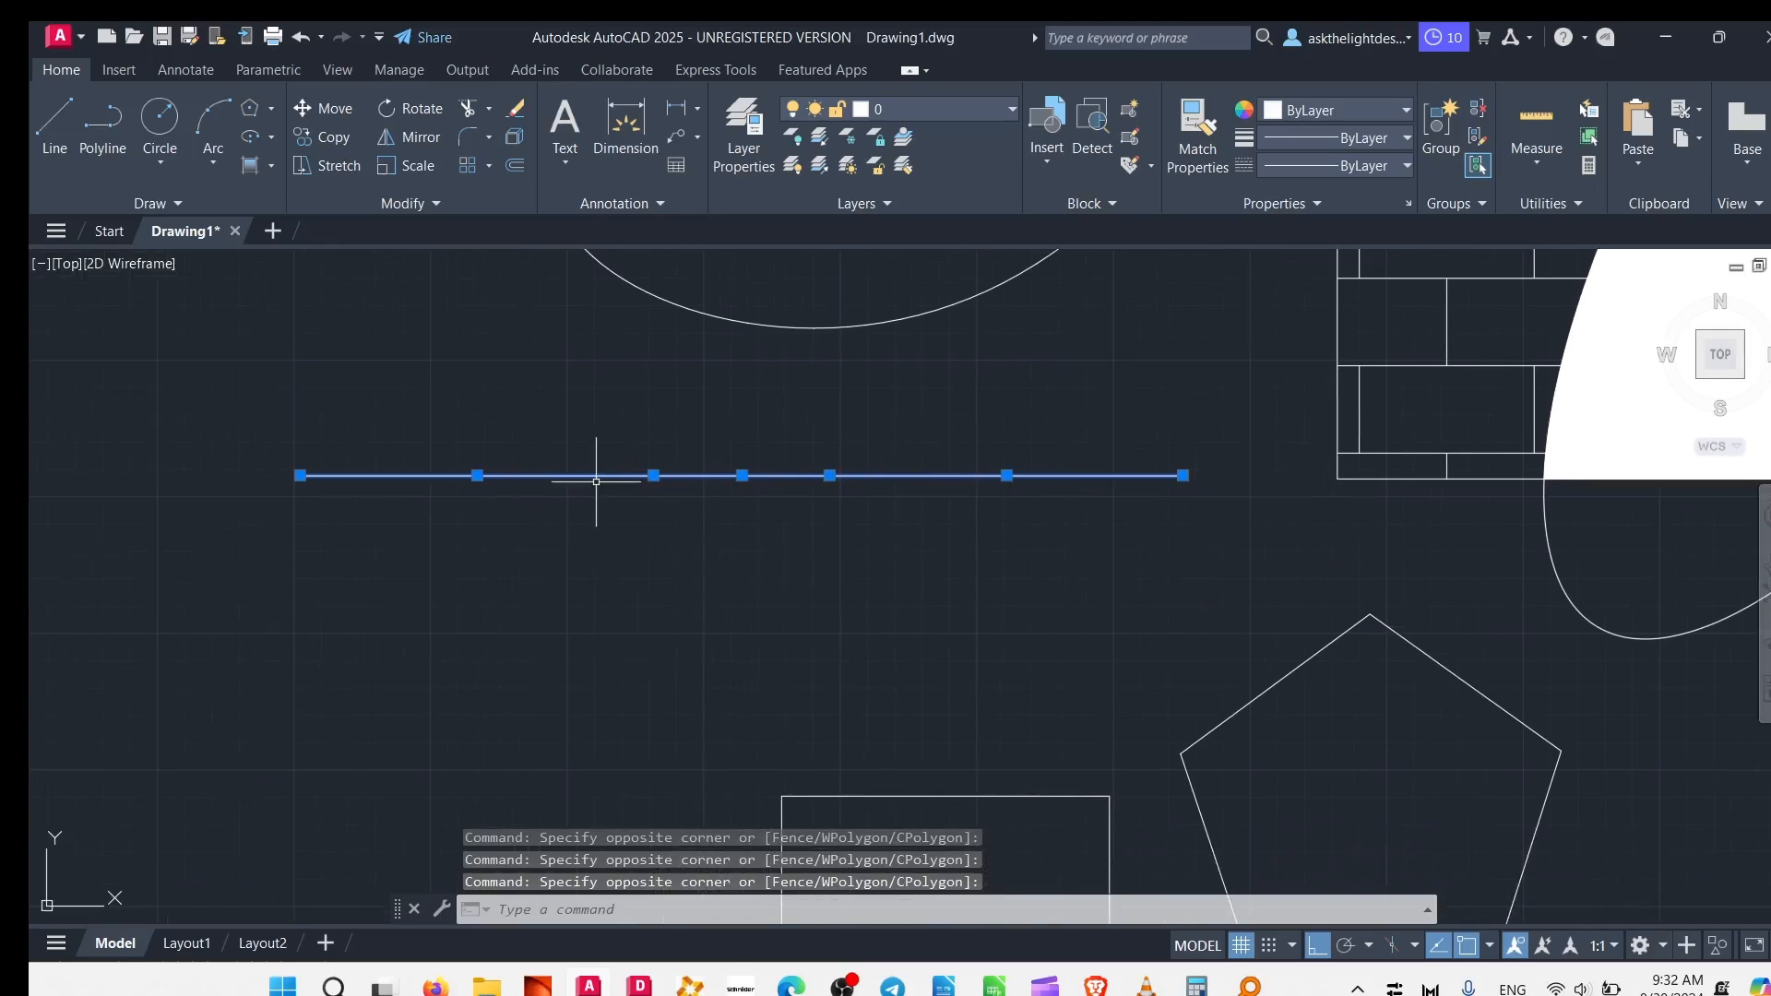
pyautogui.press('Escape')
# Step: Move the horizontal line straight down, leaving its division points in their original position
pyautogui.click(743, 467)
pyautogui.click(747, 475)
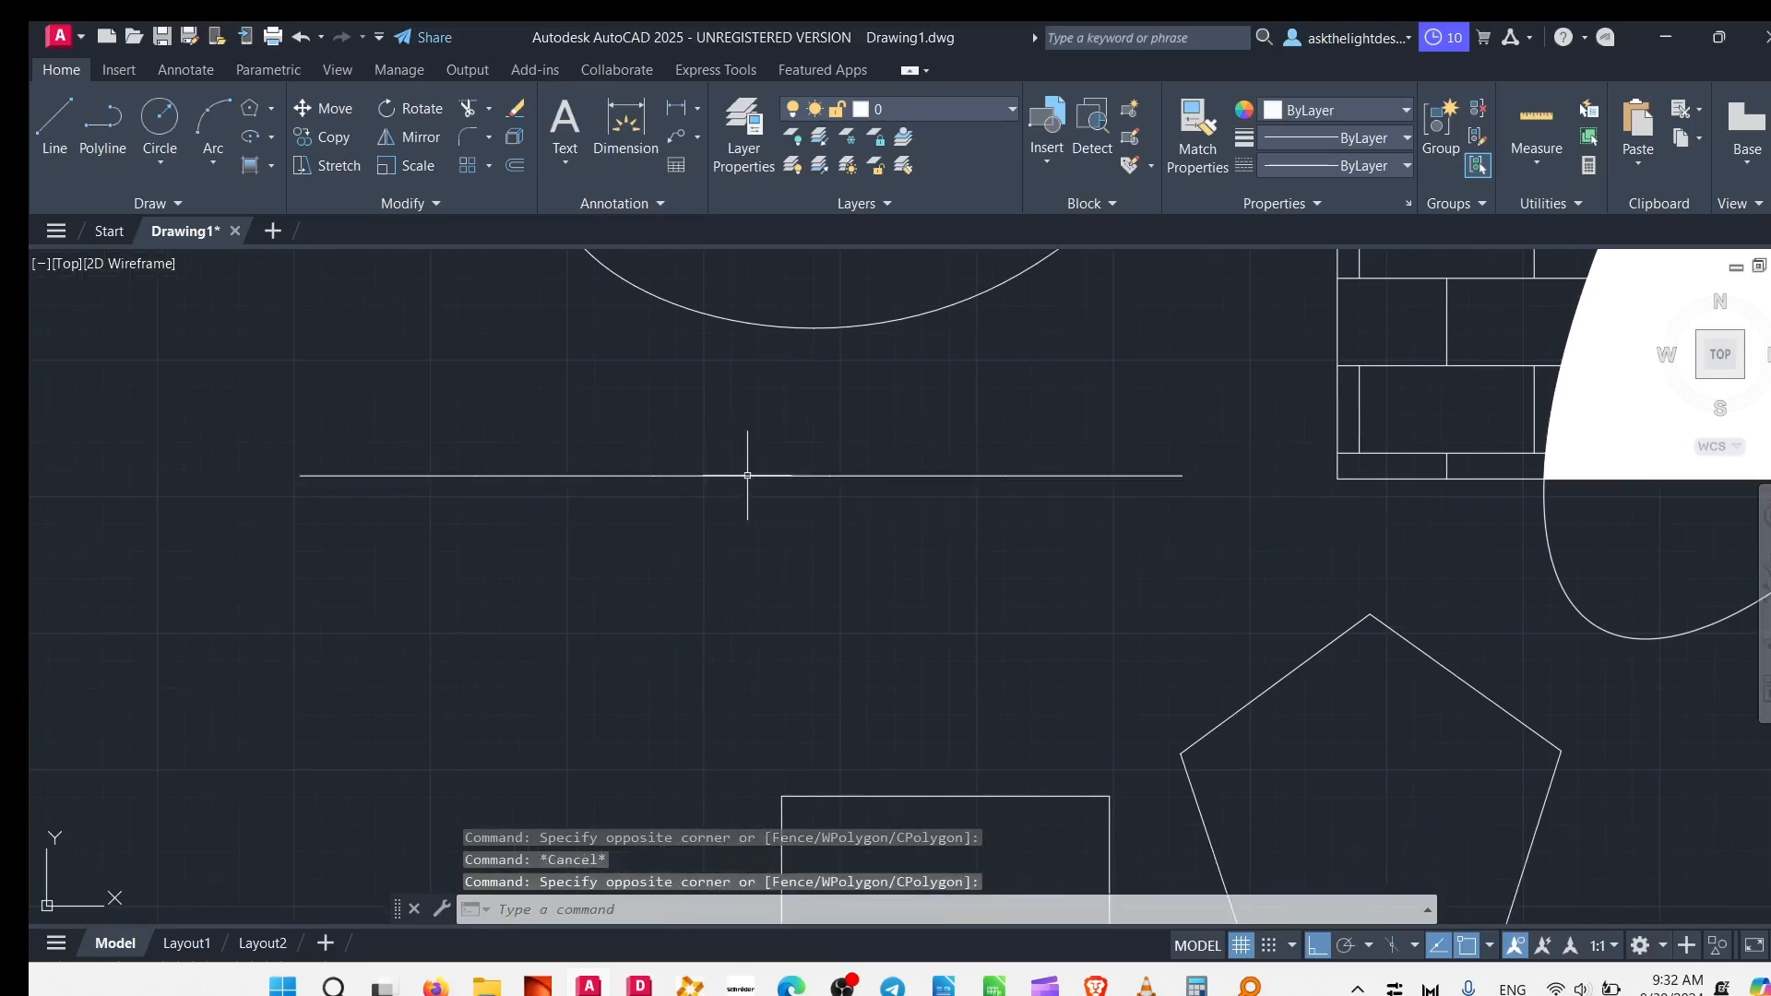
pyautogui.click(743, 475)
pyautogui.write('m')
pyautogui.press('Return')
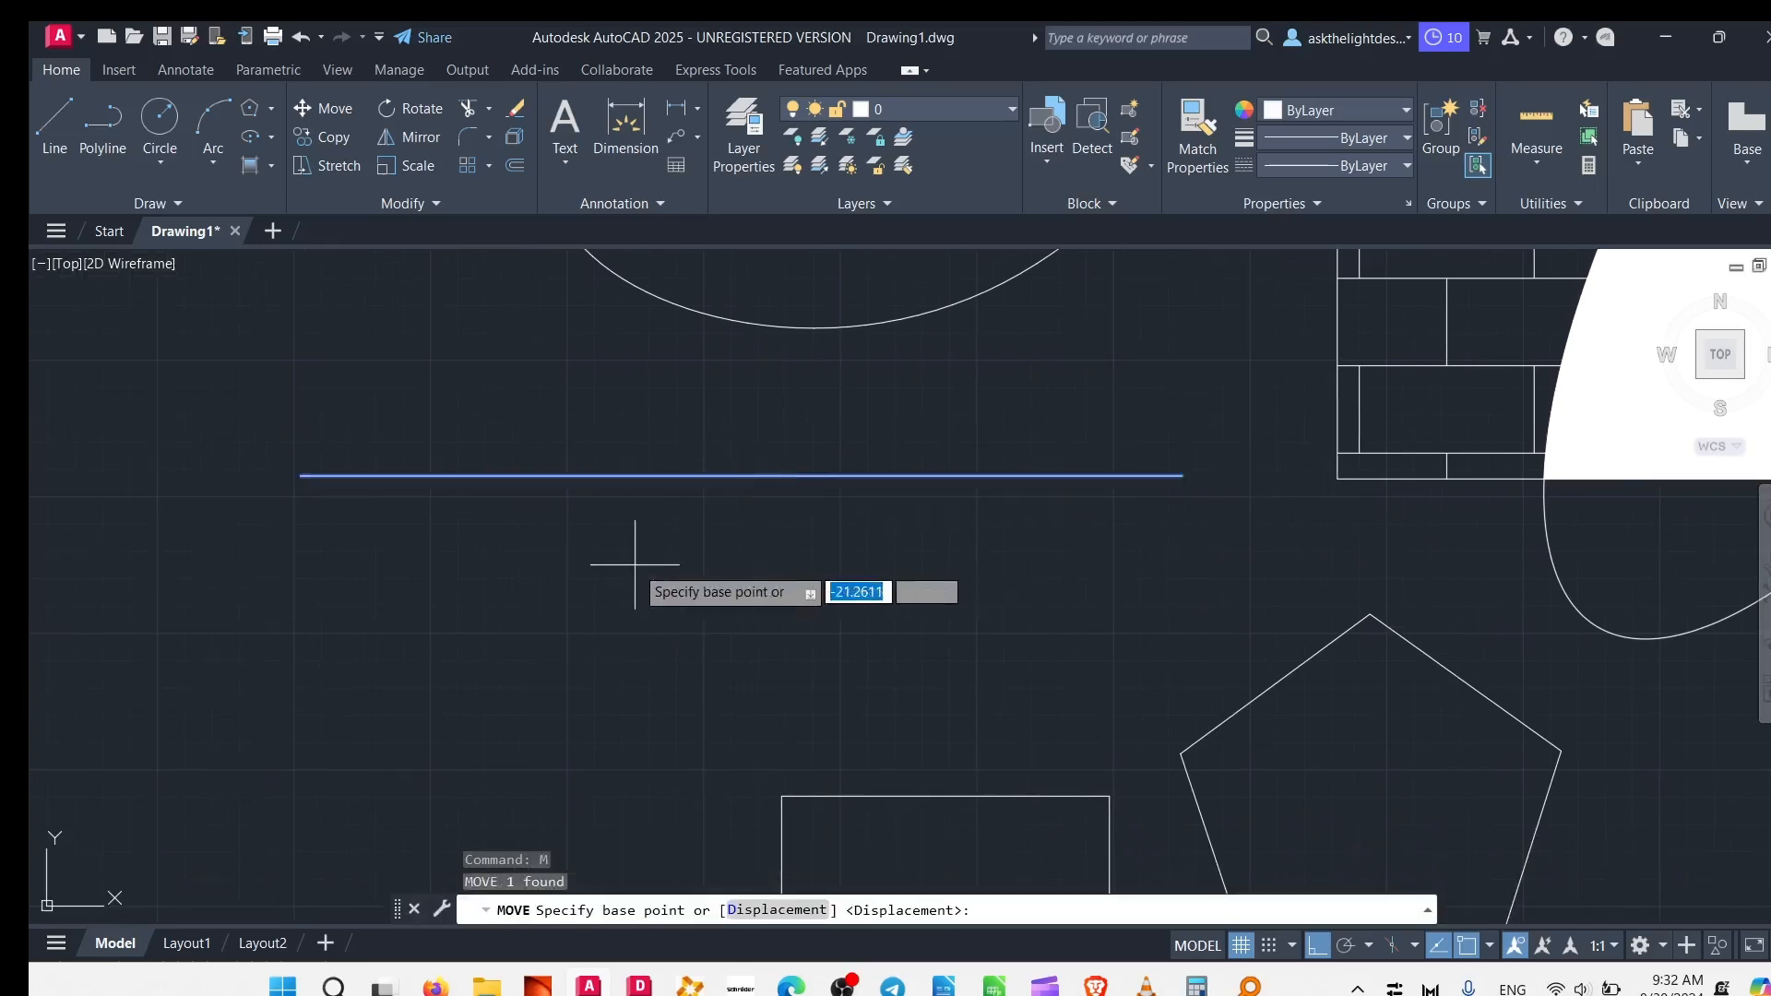
pyautogui.click(619, 564)
pyautogui.click(619, 704)
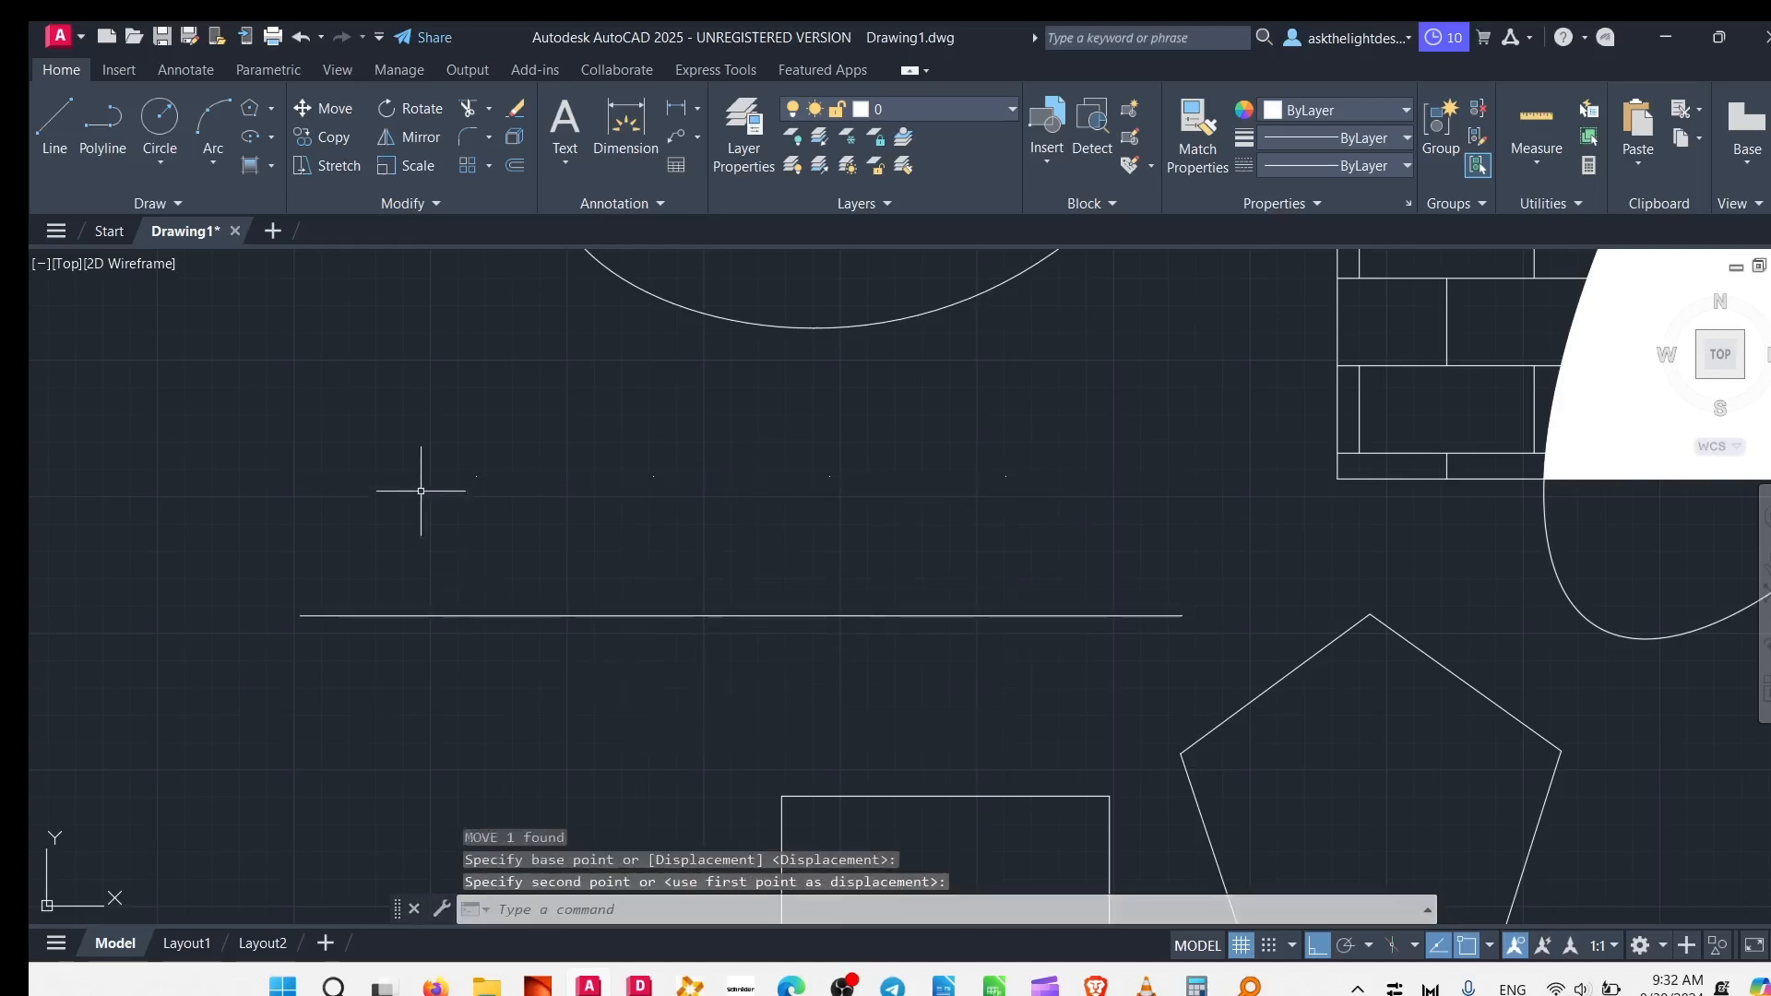
# Step: Select the four division points and the moved line to compare the points with the line's own grips
pyautogui.click(1125, 425)
pyautogui.click(241, 539)
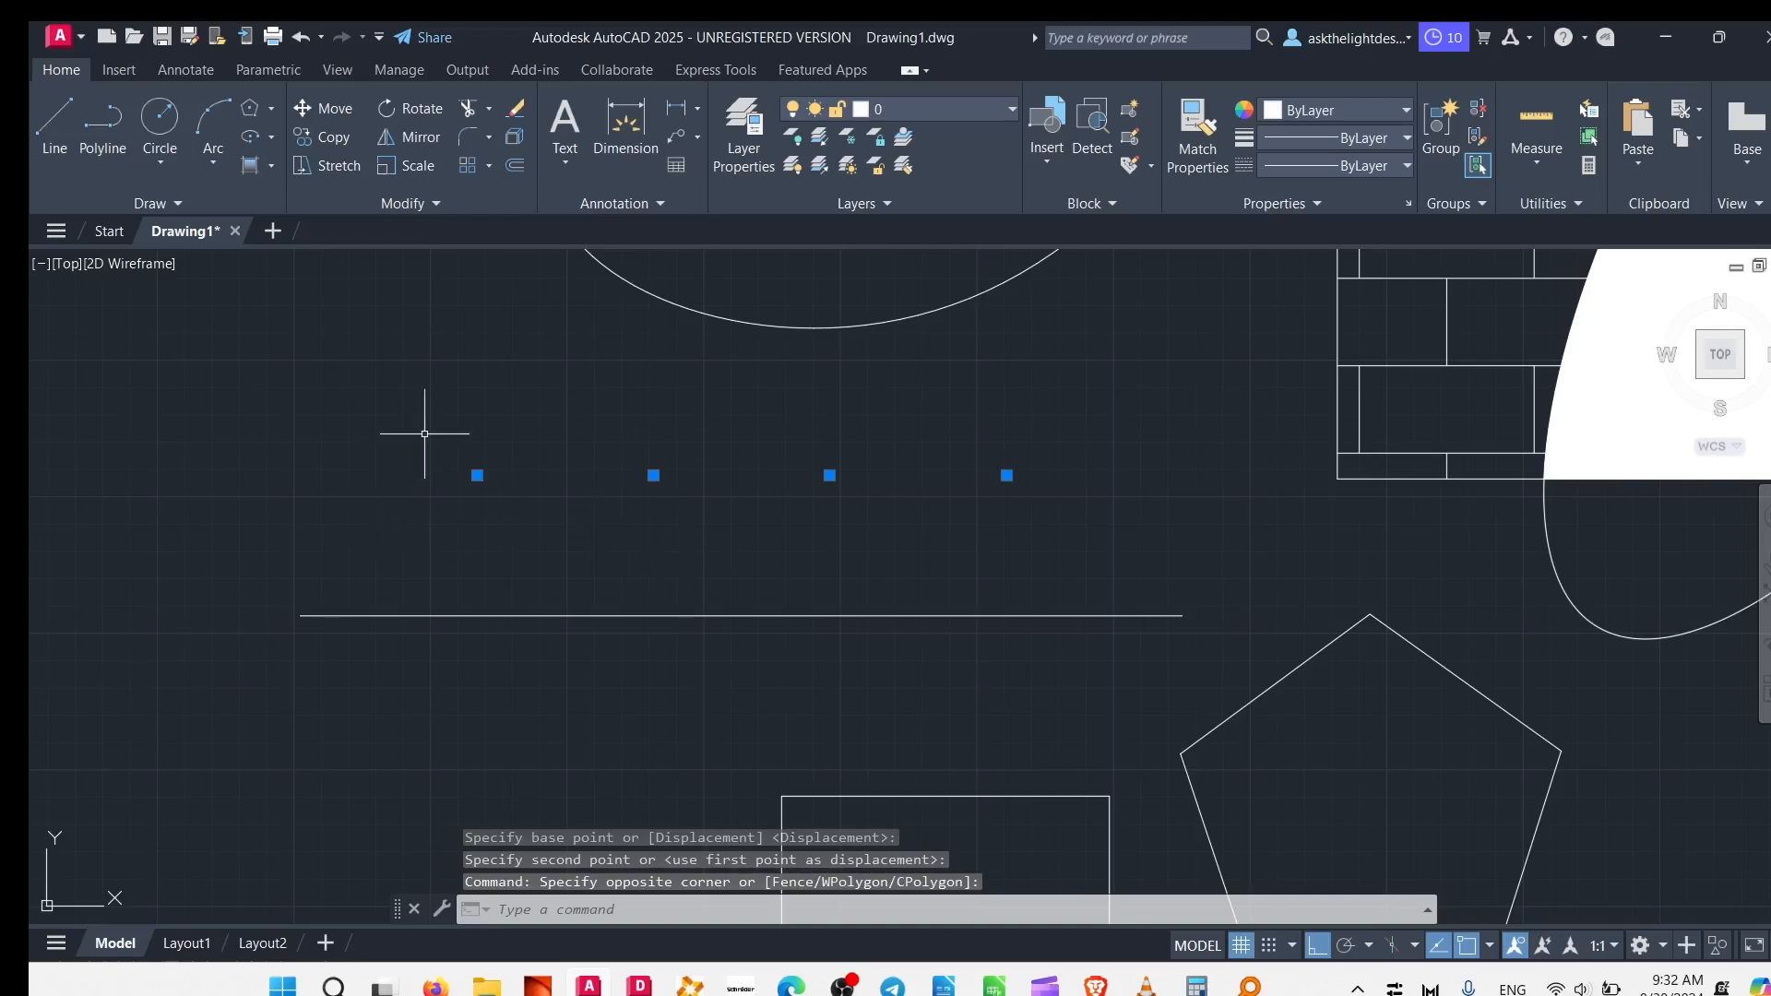
pyautogui.click(434, 595)
pyautogui.click(316, 727)
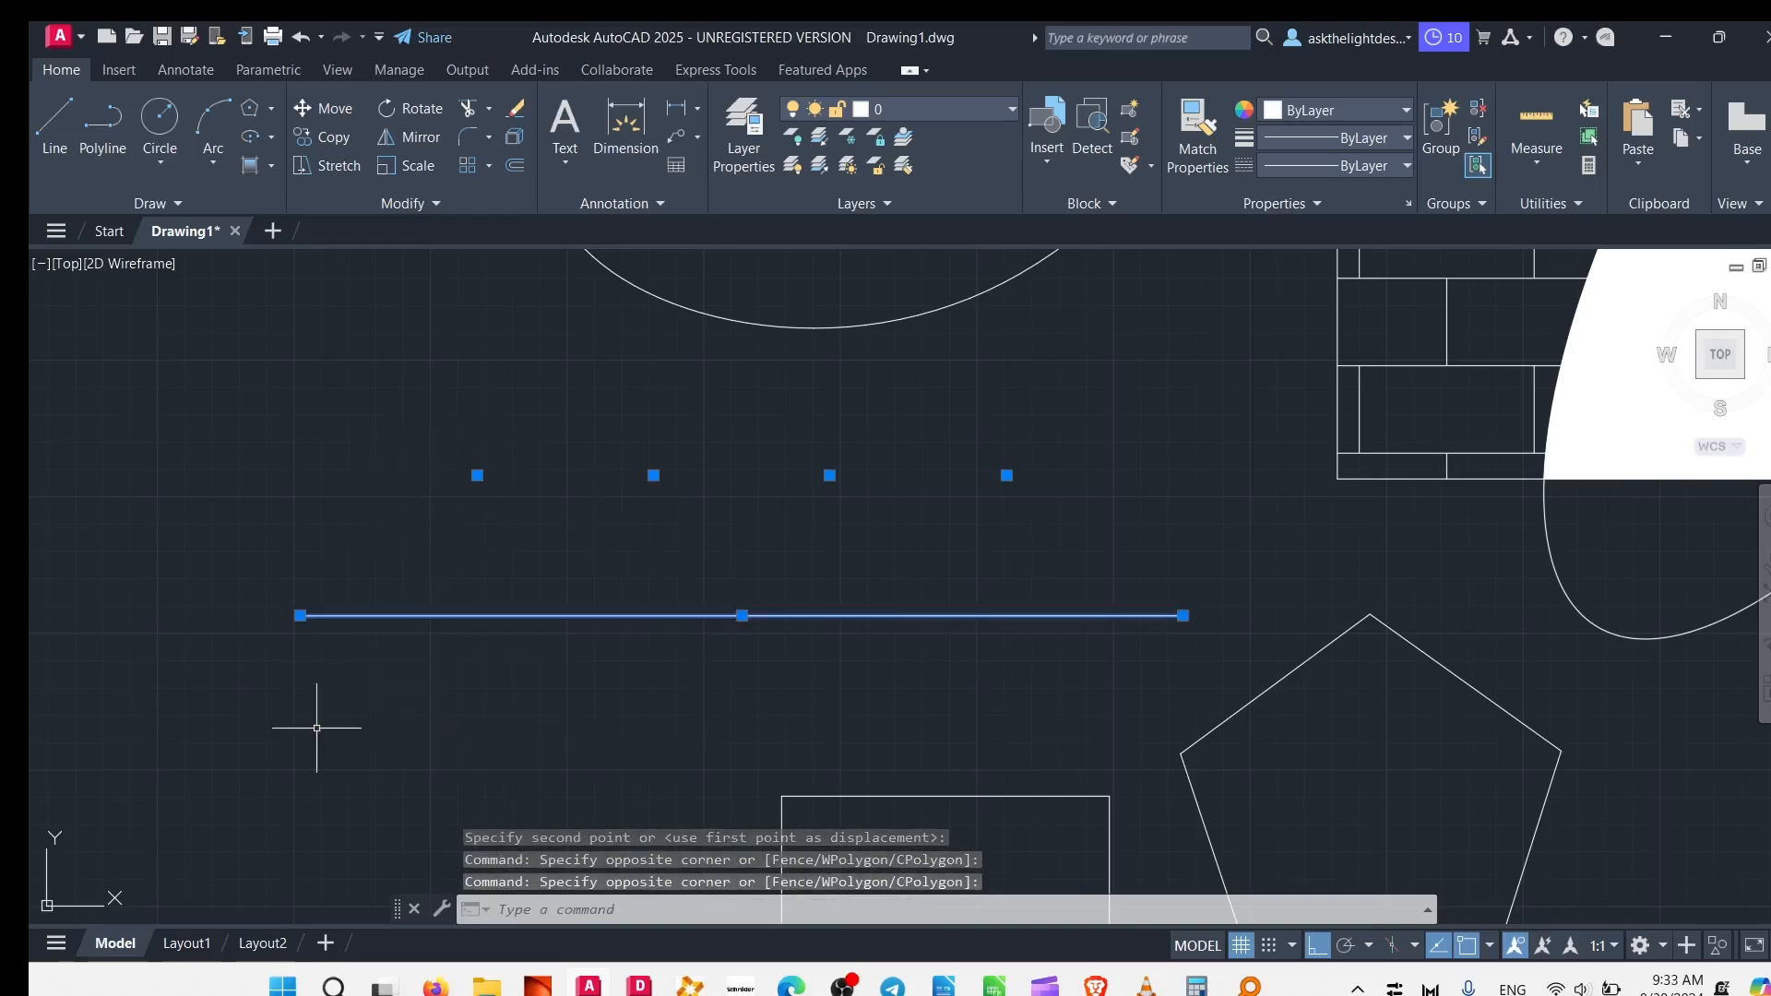
# Step: Clear the point selection and undo the horizontal line's move
pyautogui.press('Escape')
pyautogui.click(395, 545)
pyautogui.click(323, 633)
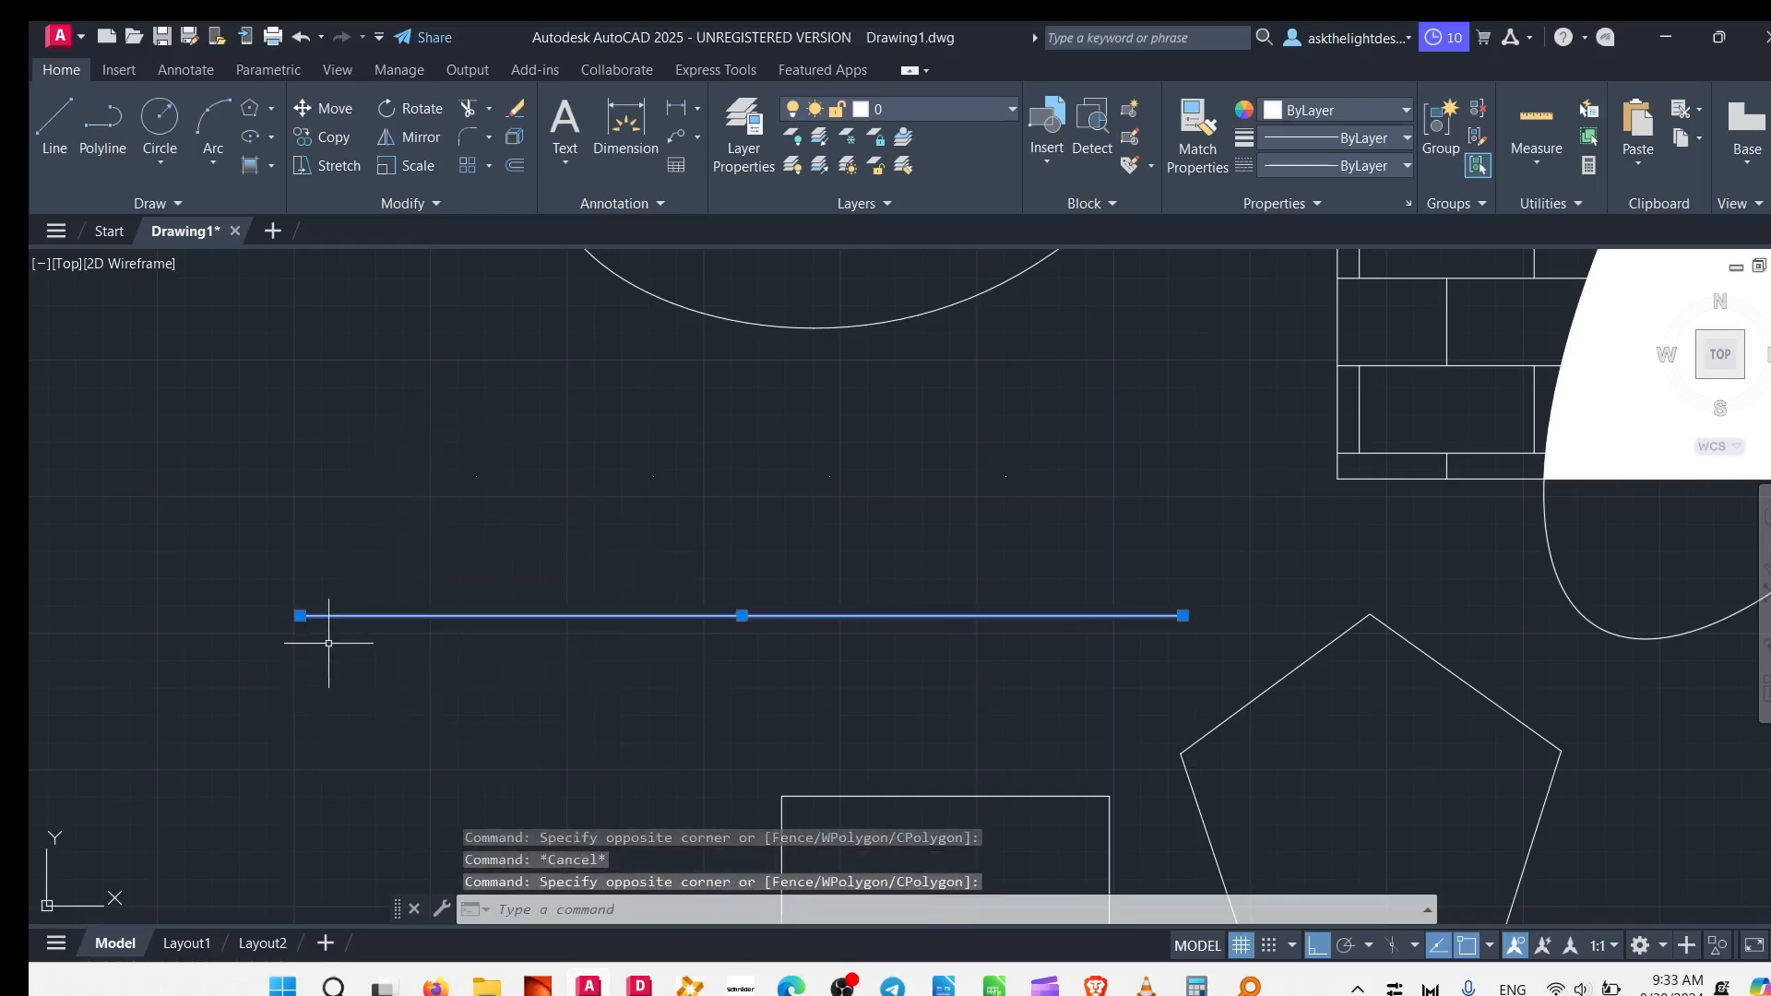
pyautogui.hotkey('ctrl', 'z')
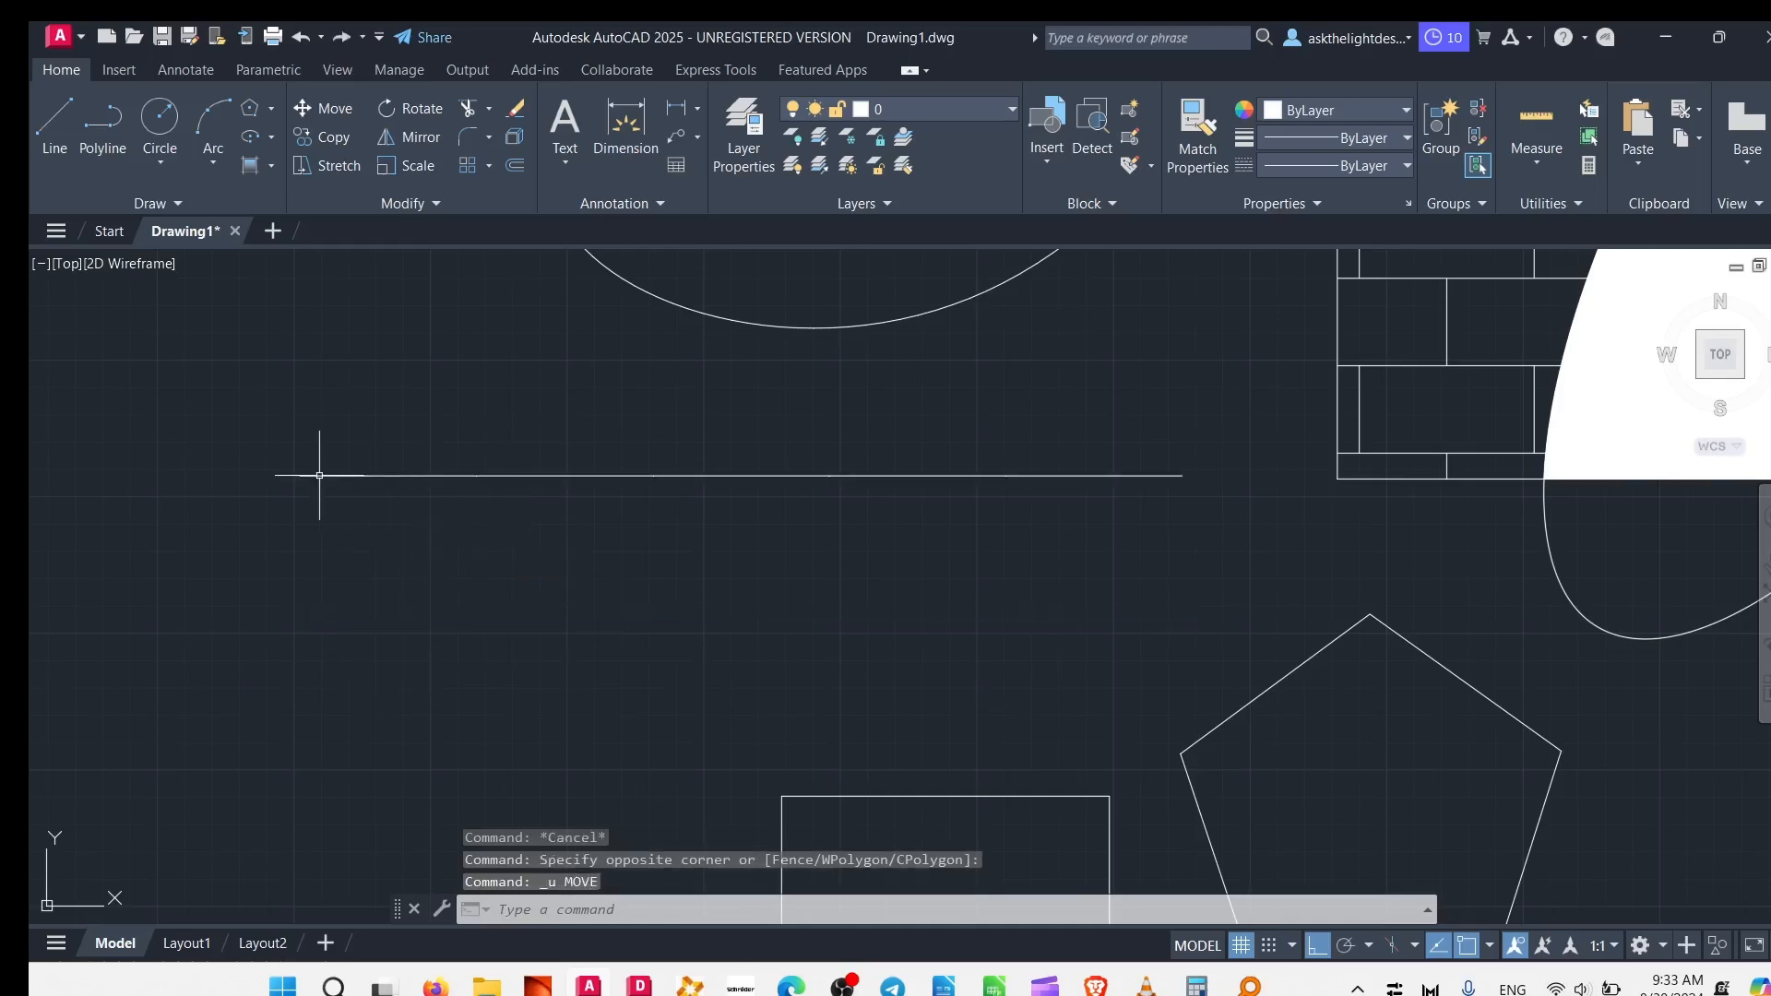
# Step: Enable the Node object snap and draw a vertical line downward from the horizontal line's first division point
pyautogui.click(47, 133)
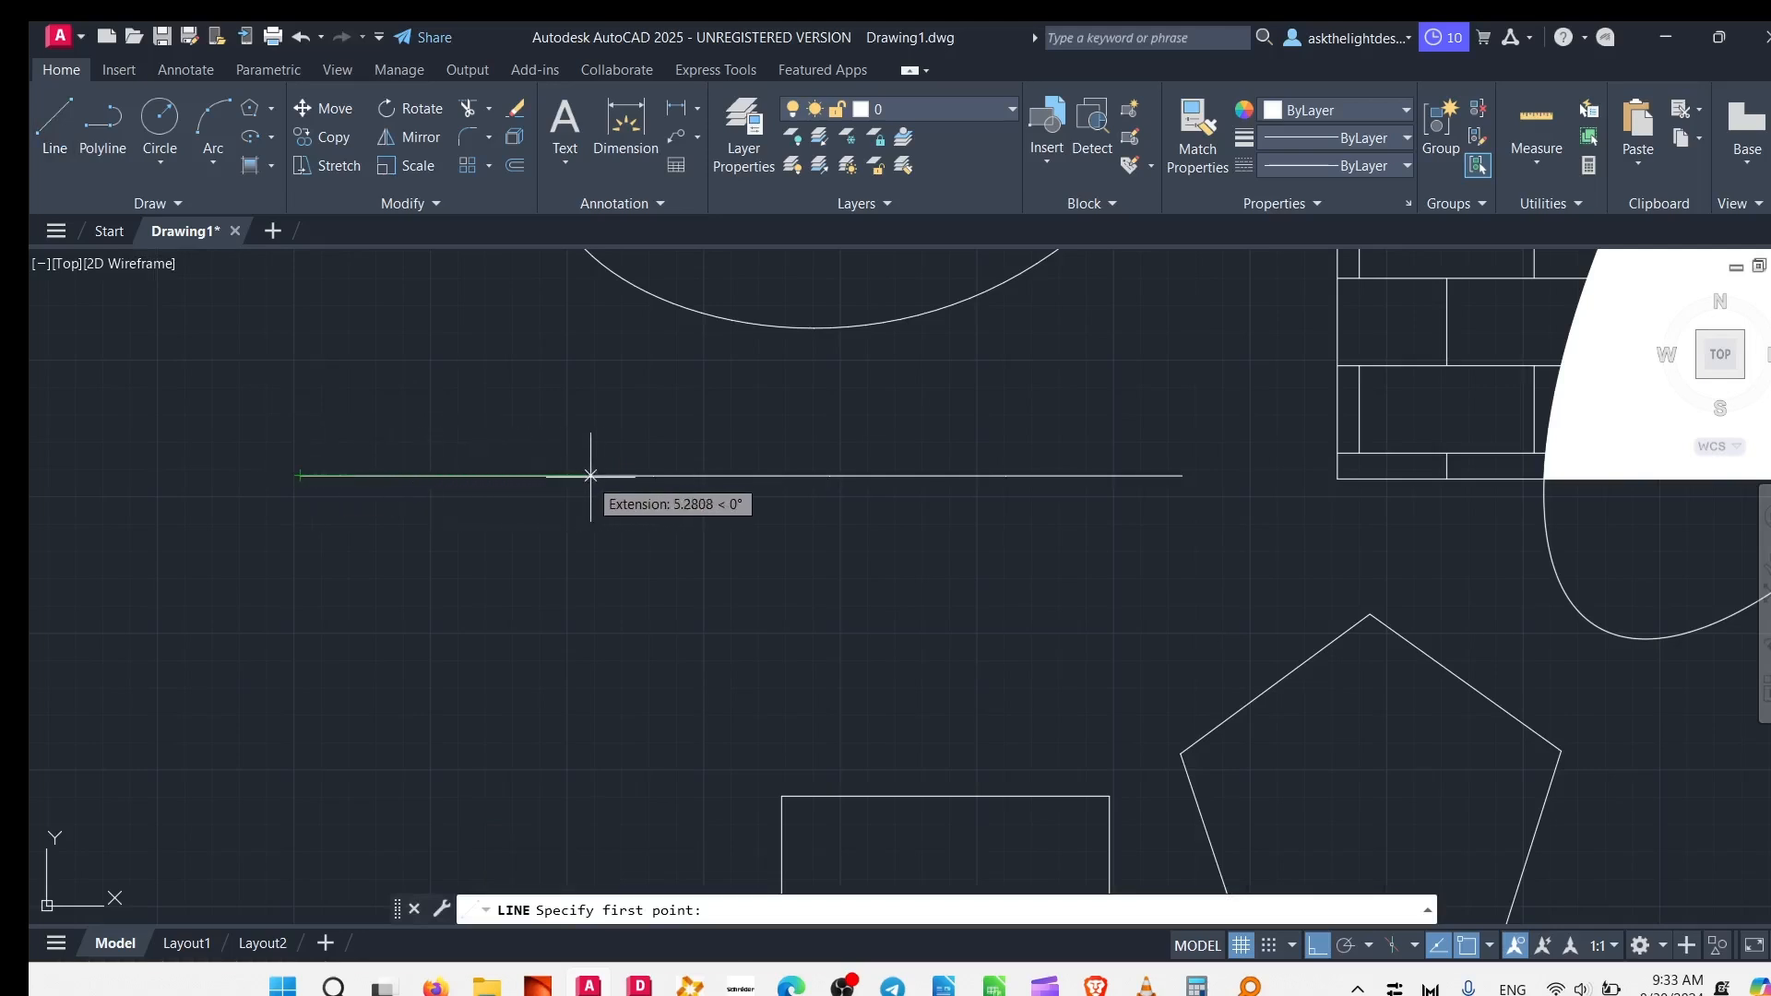
pyautogui.rightClick(1468, 951)
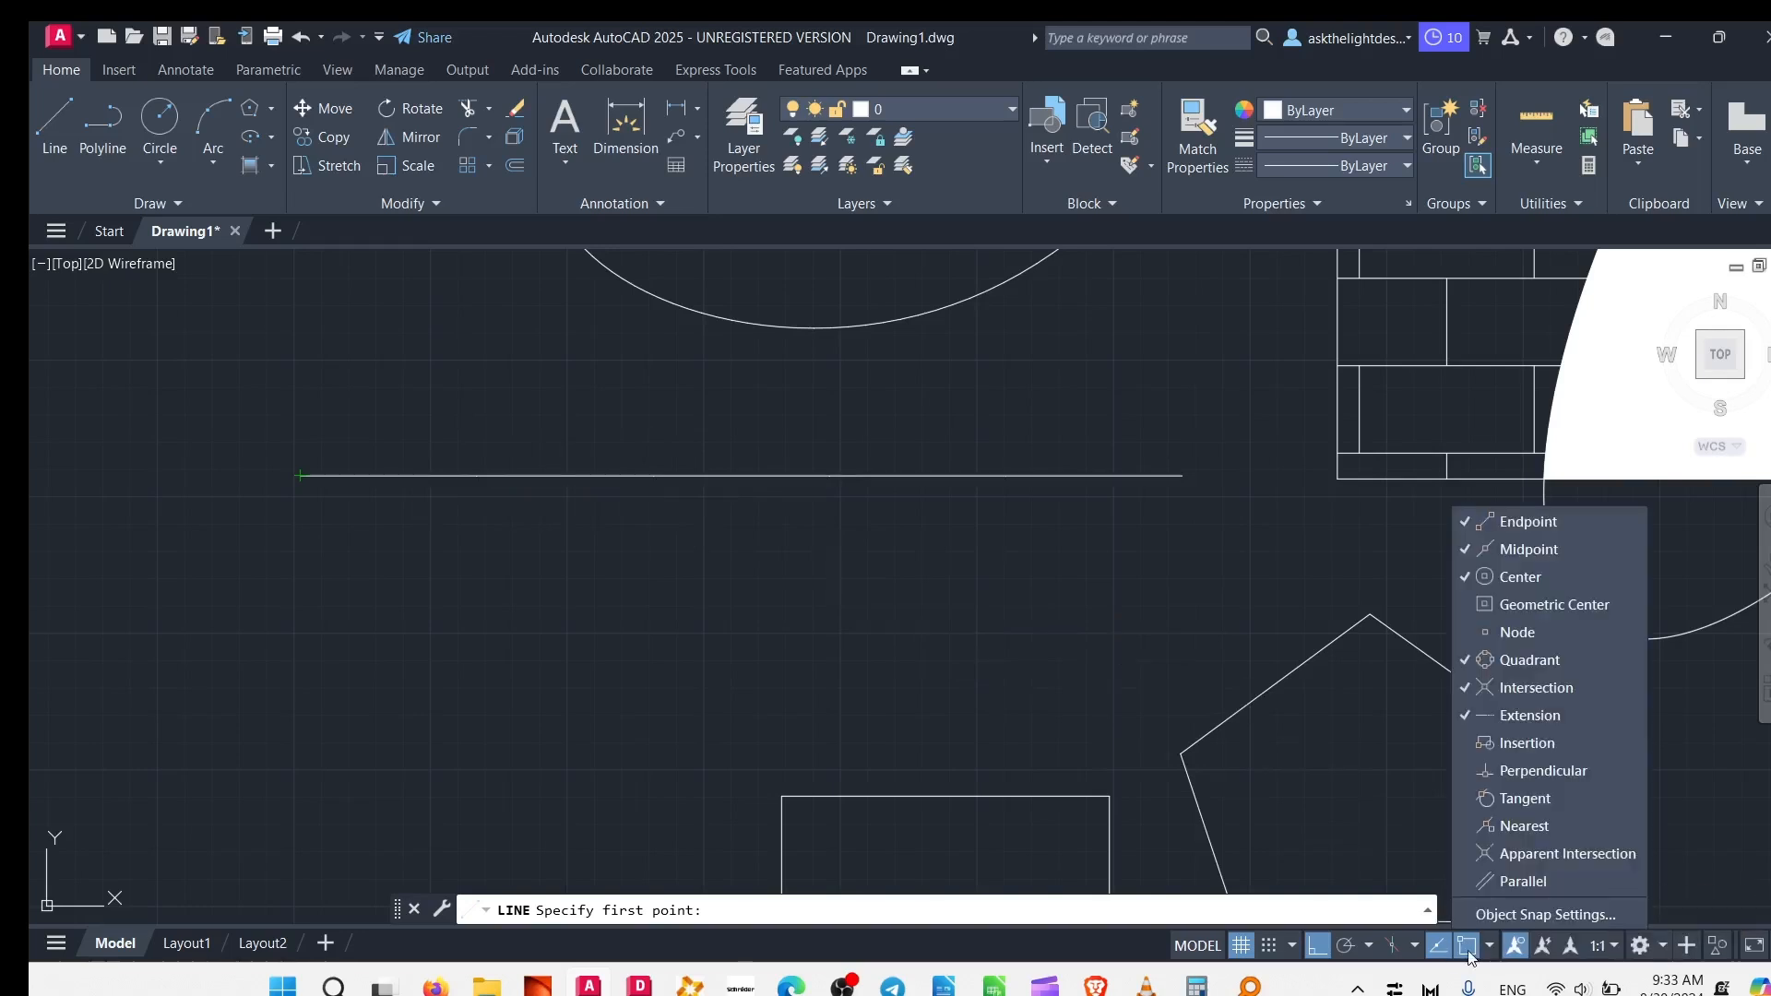
pyautogui.click(1573, 633)
pyautogui.click(408, 478)
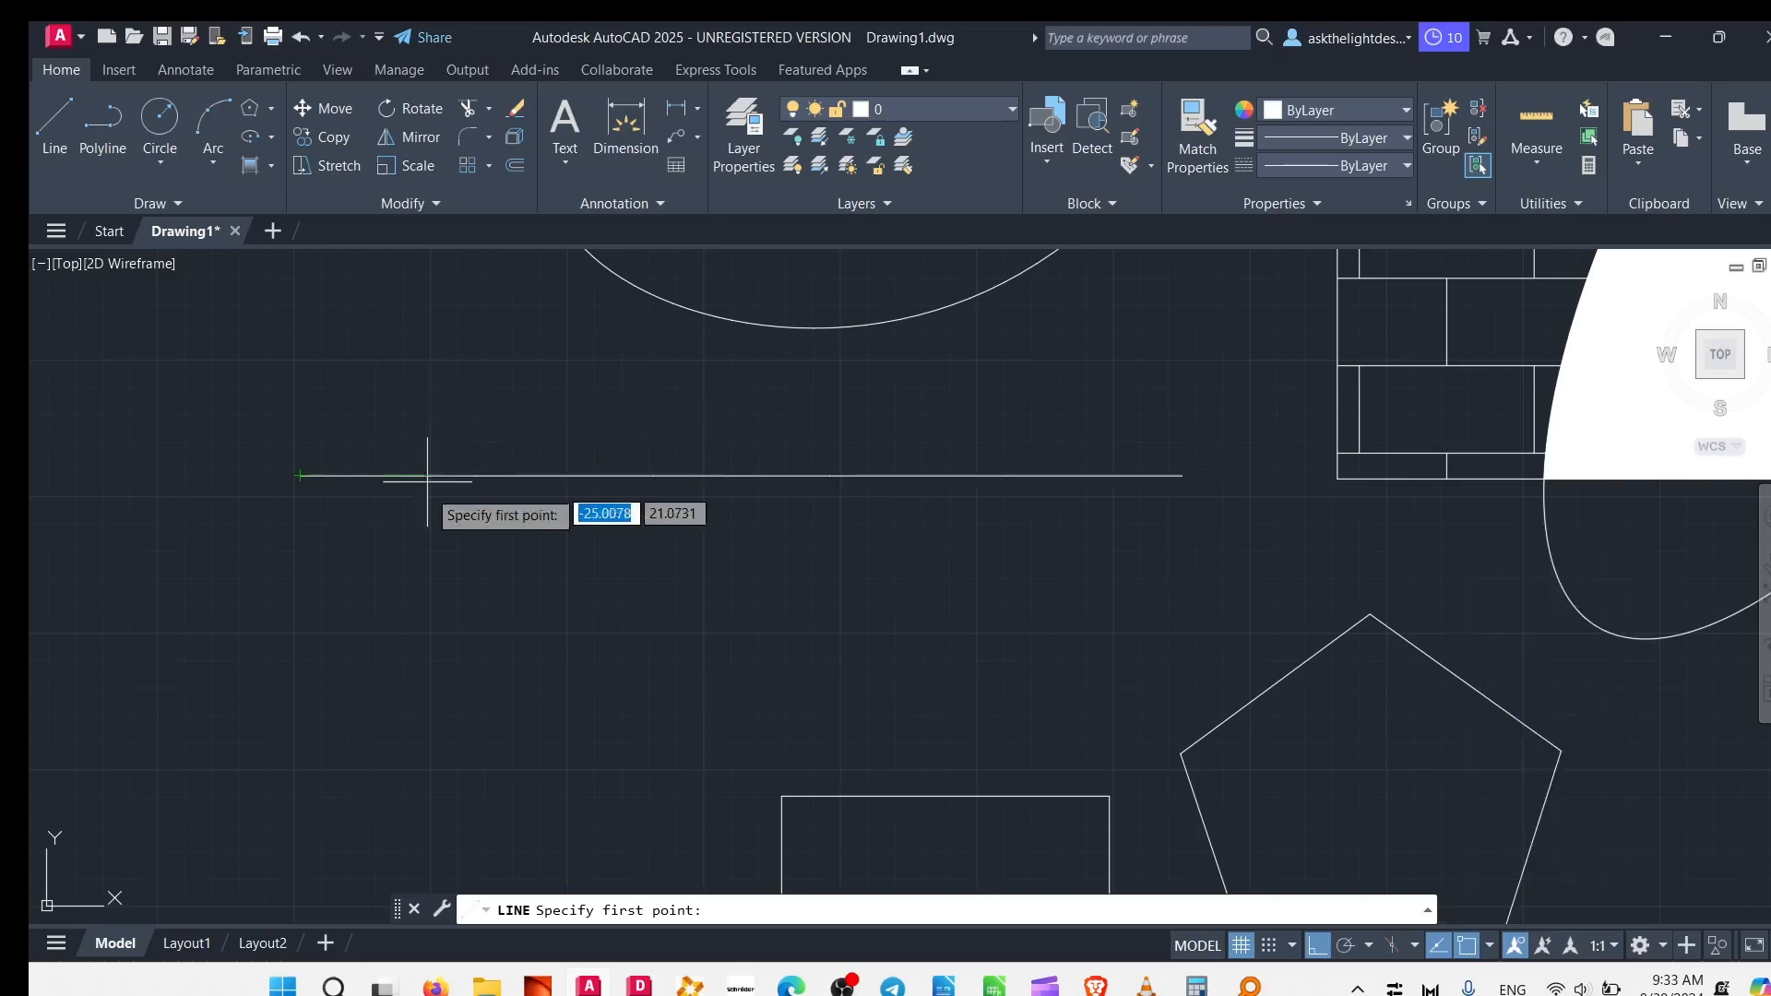
pyautogui.click(476, 476)
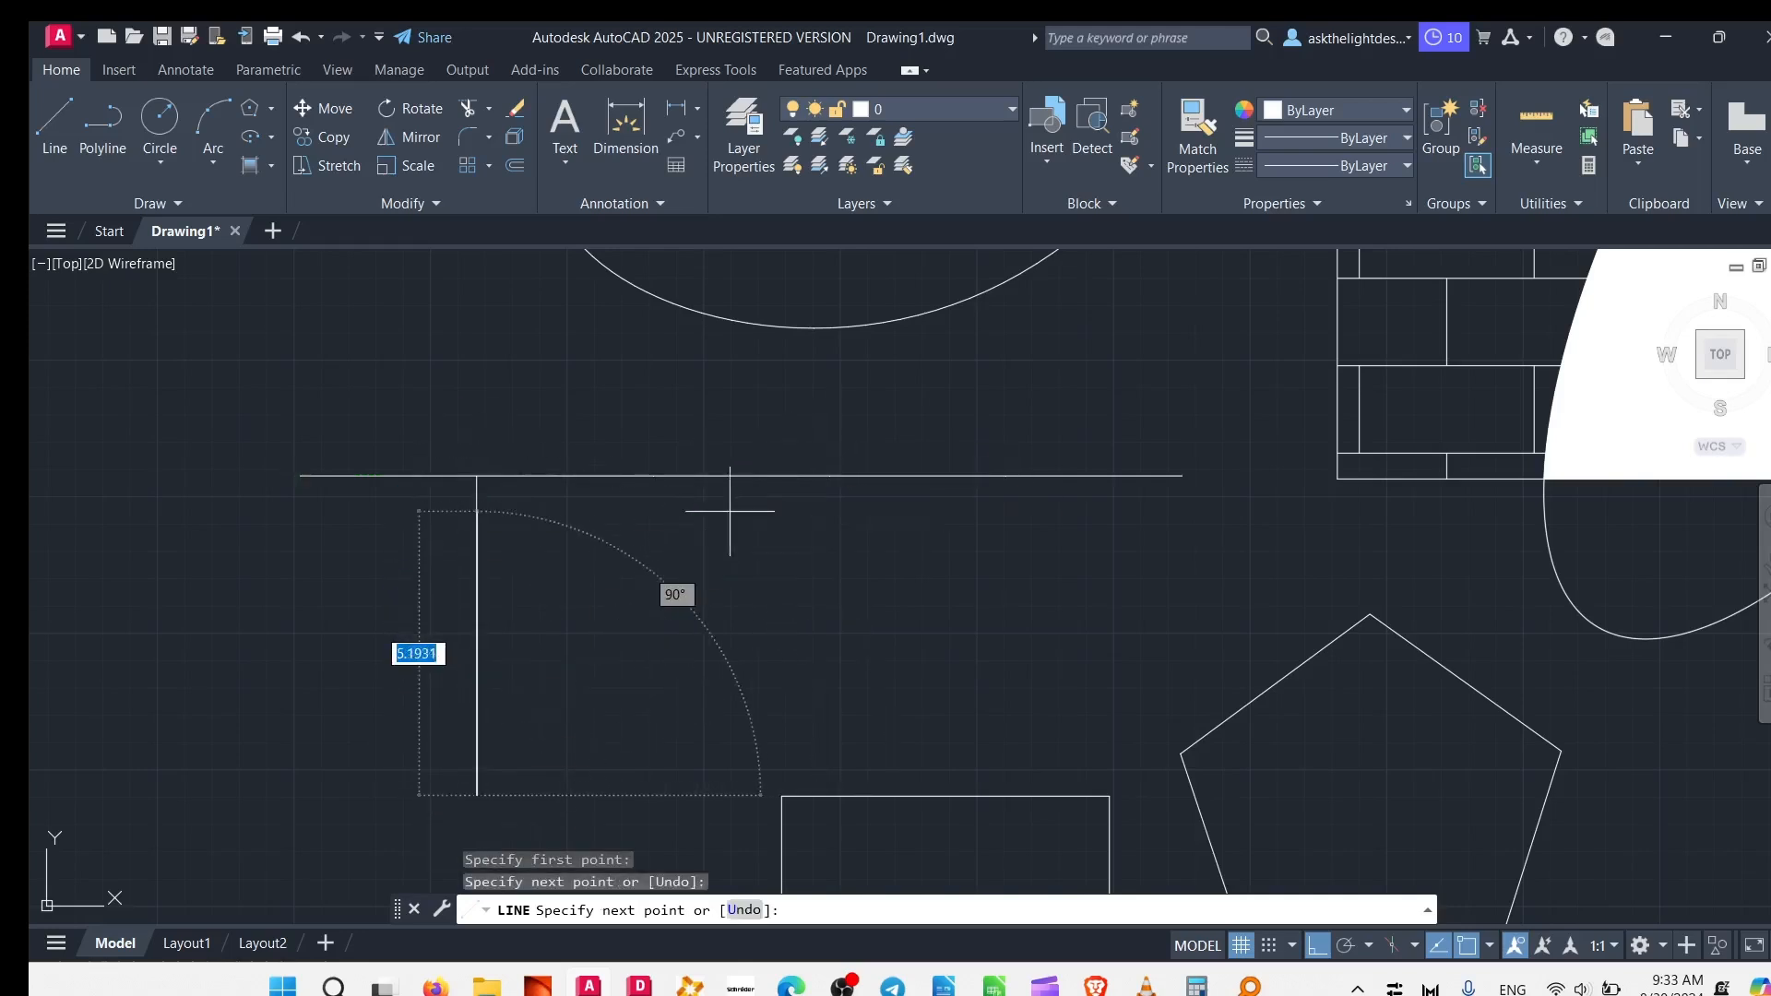
pyautogui.press('Escape')
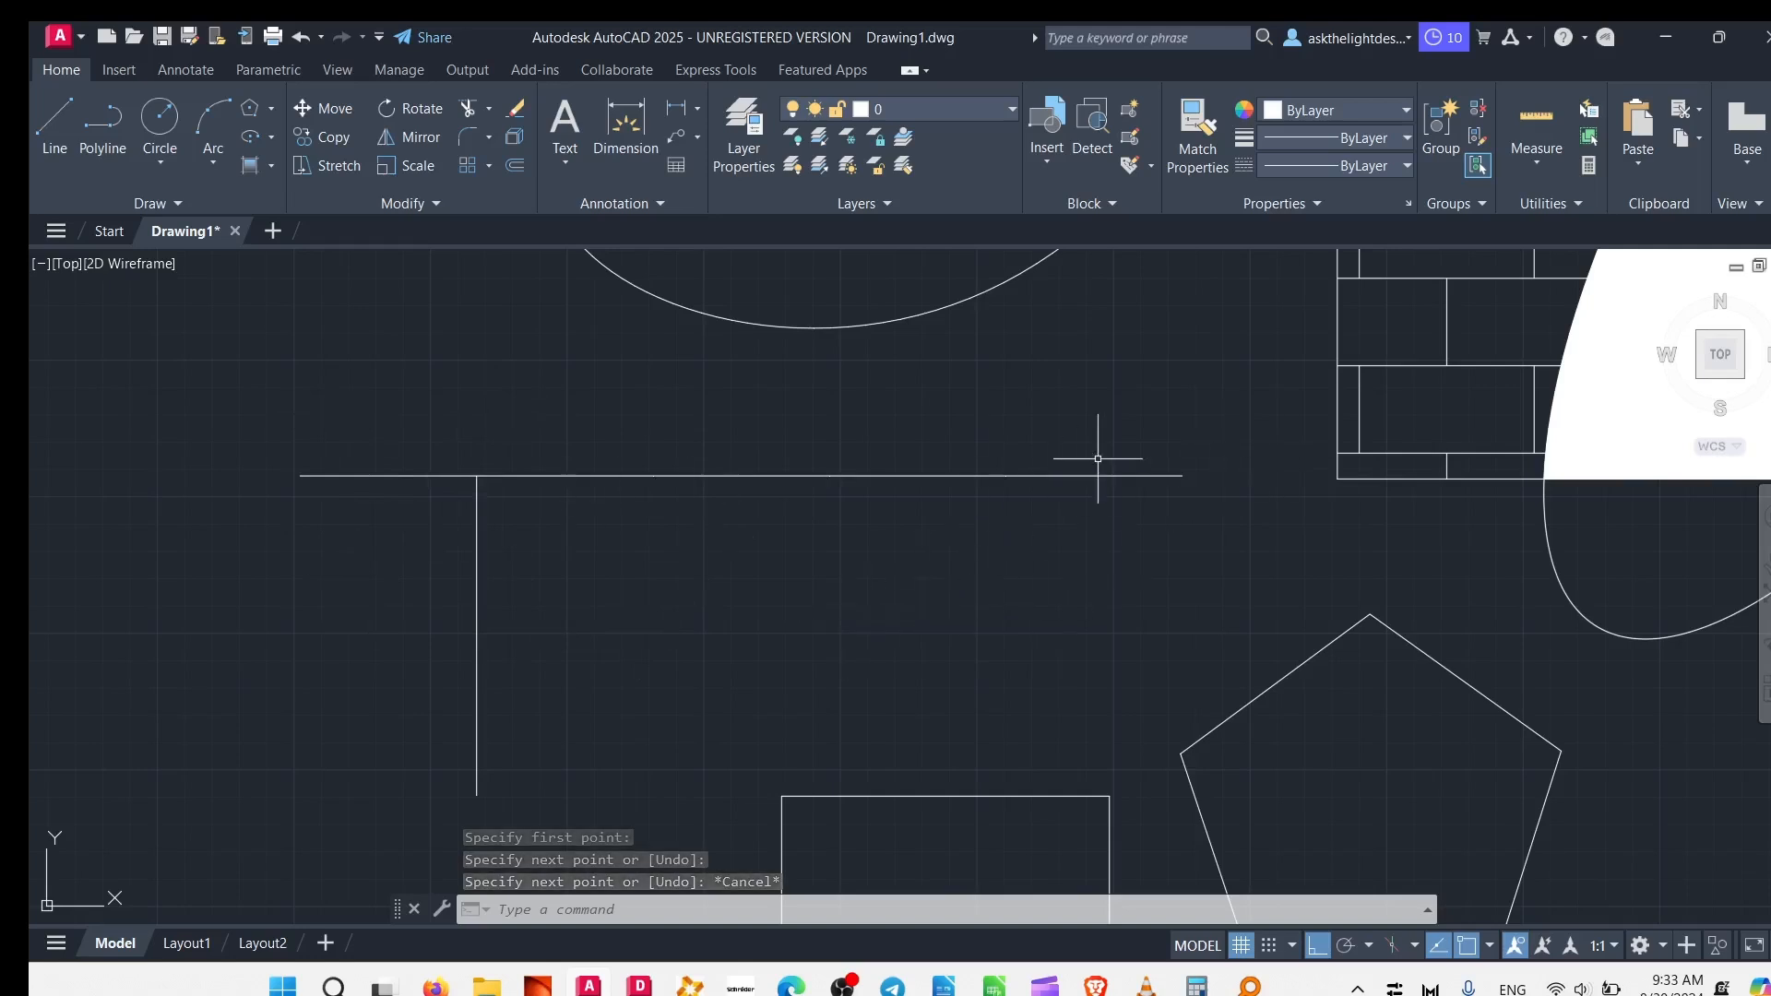
# Step: Move the horizontal line straight down by about 1.55 units, leaving its division points in place
pyautogui.click(413, 475)
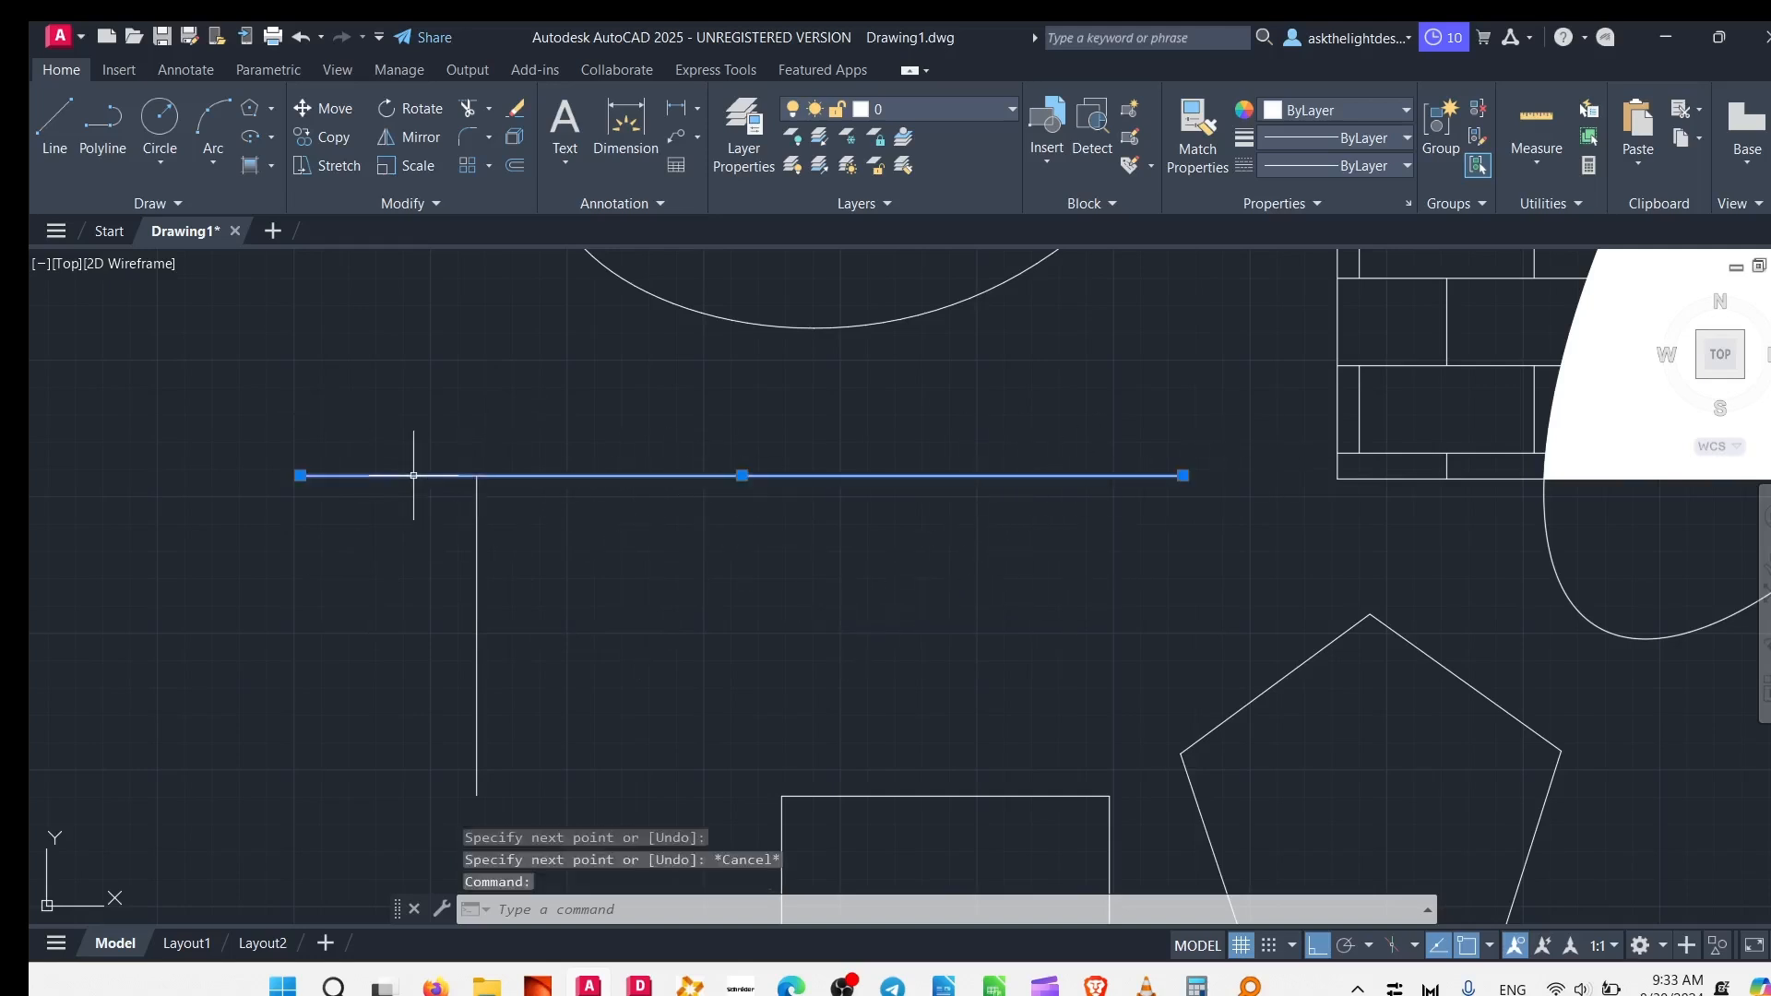
pyautogui.write('m')
pyautogui.press('Return')
pyautogui.click(277, 594)
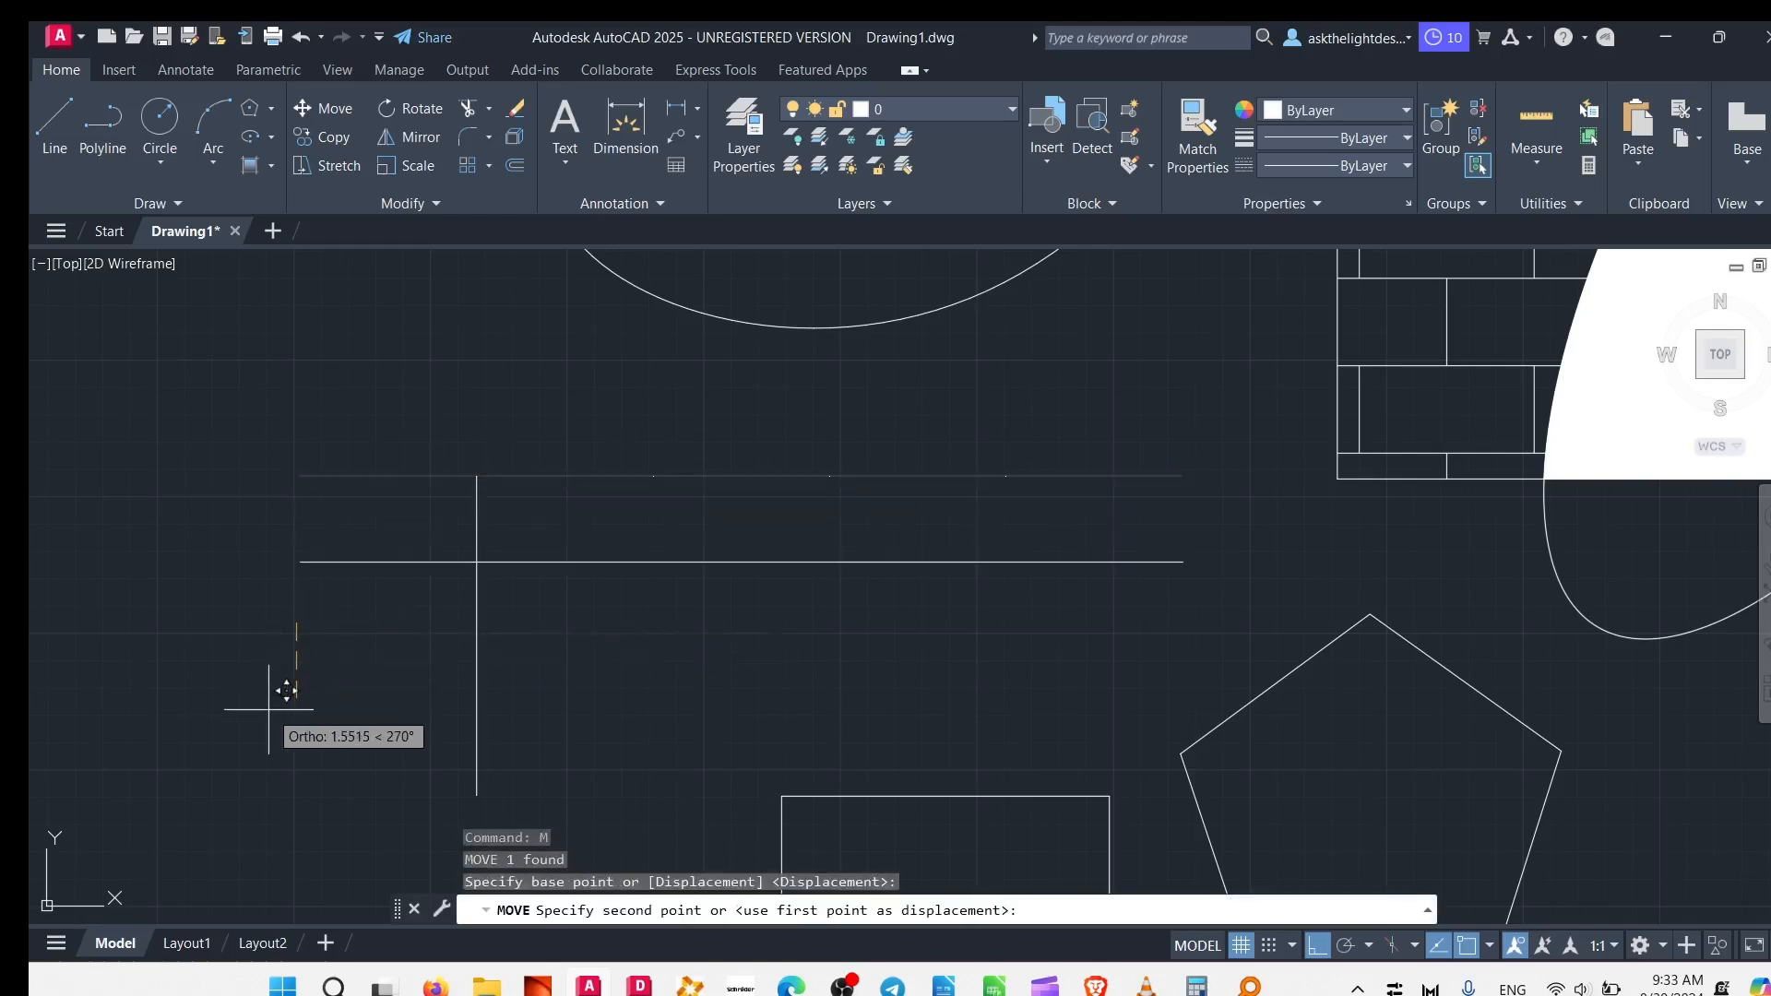
pyautogui.click(281, 682)
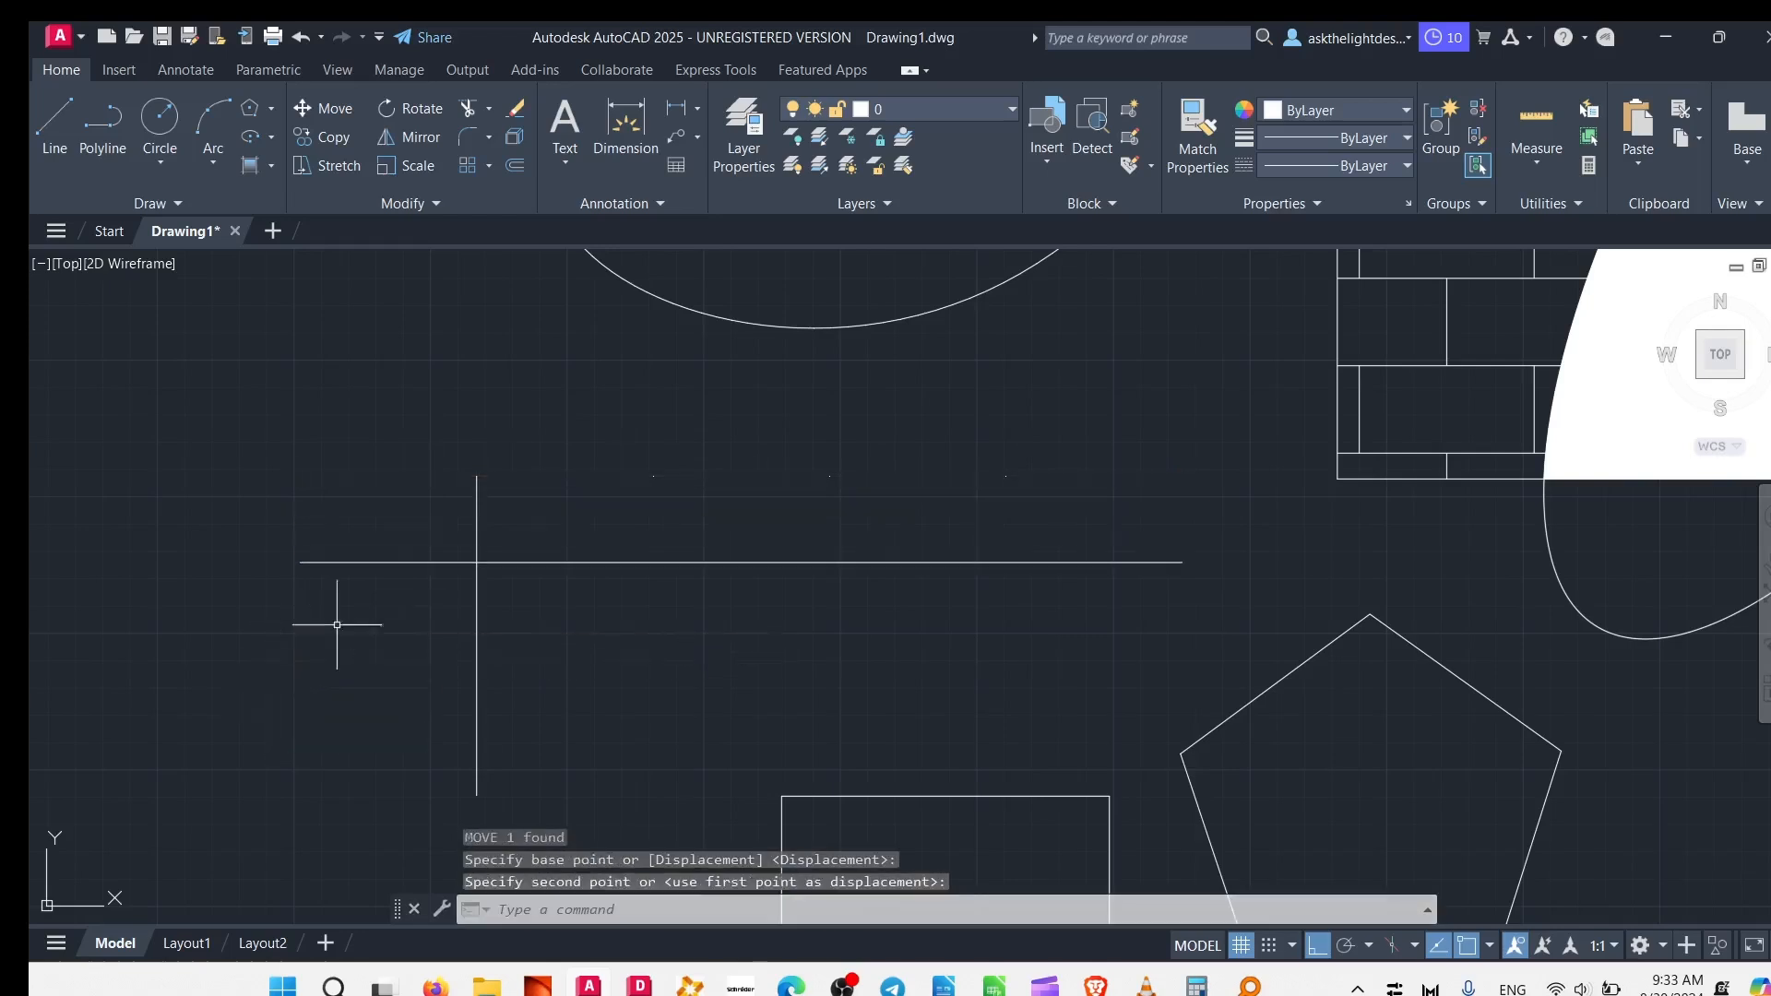
pyautogui.click(1072, 459)
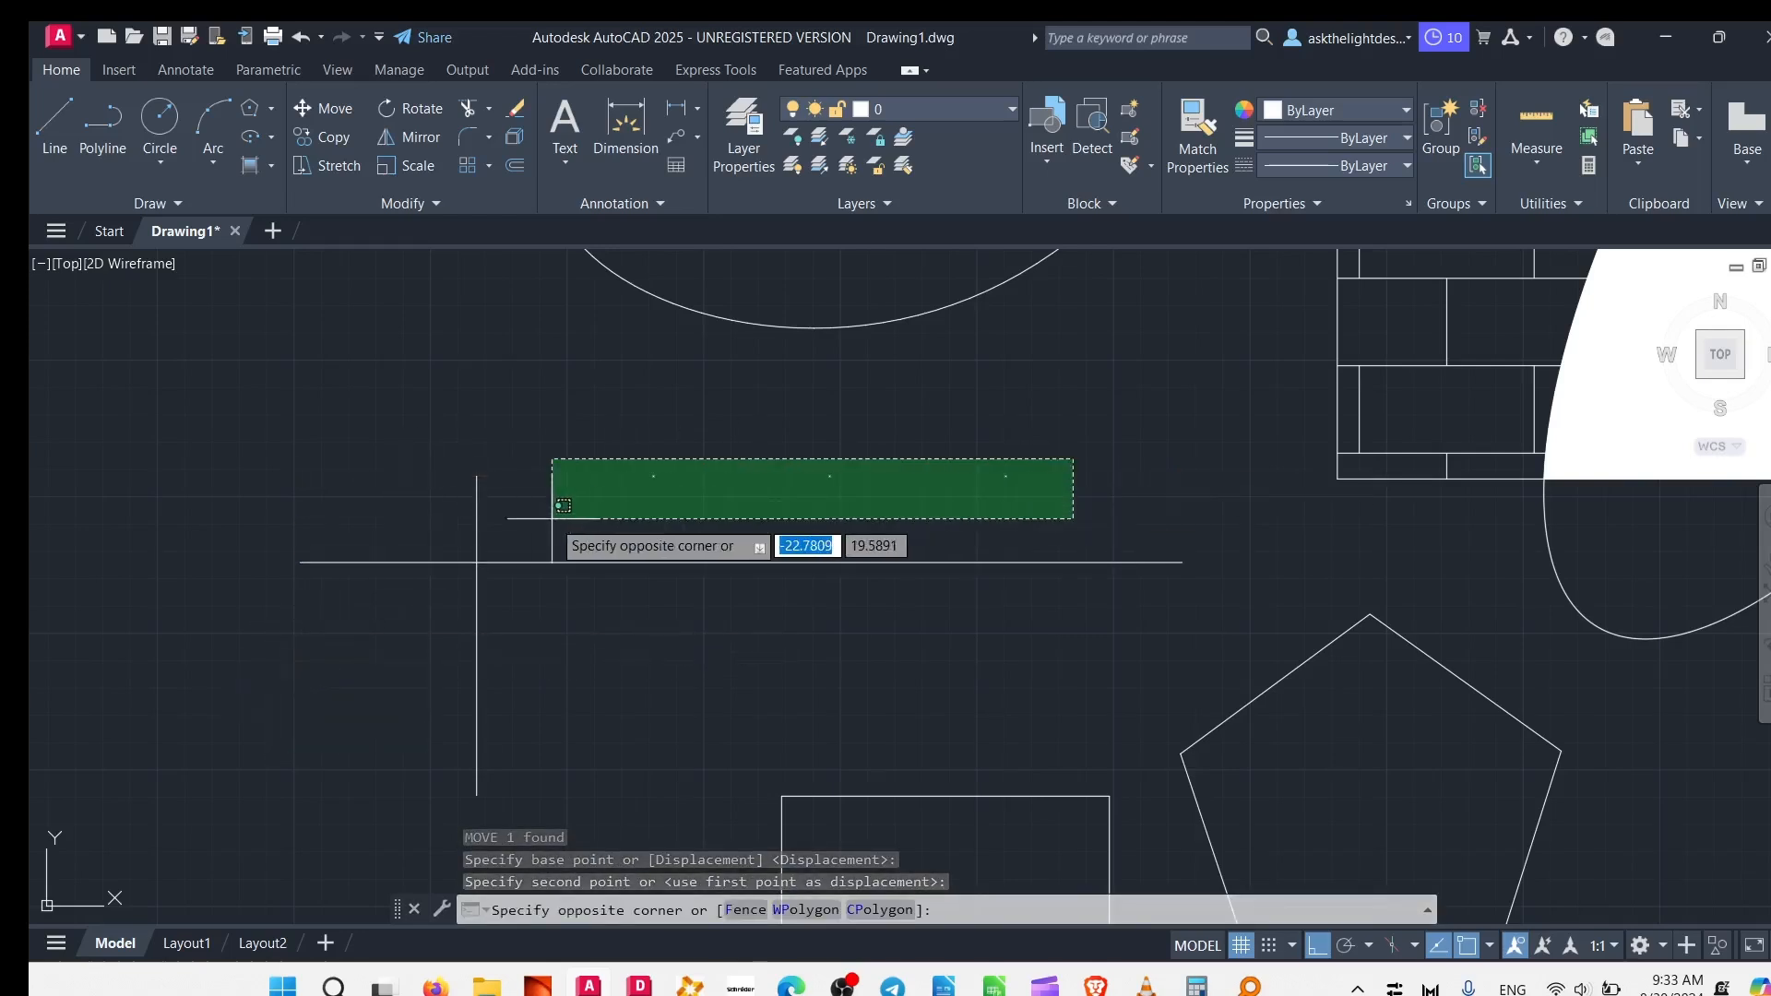
pyautogui.click(929, 351)
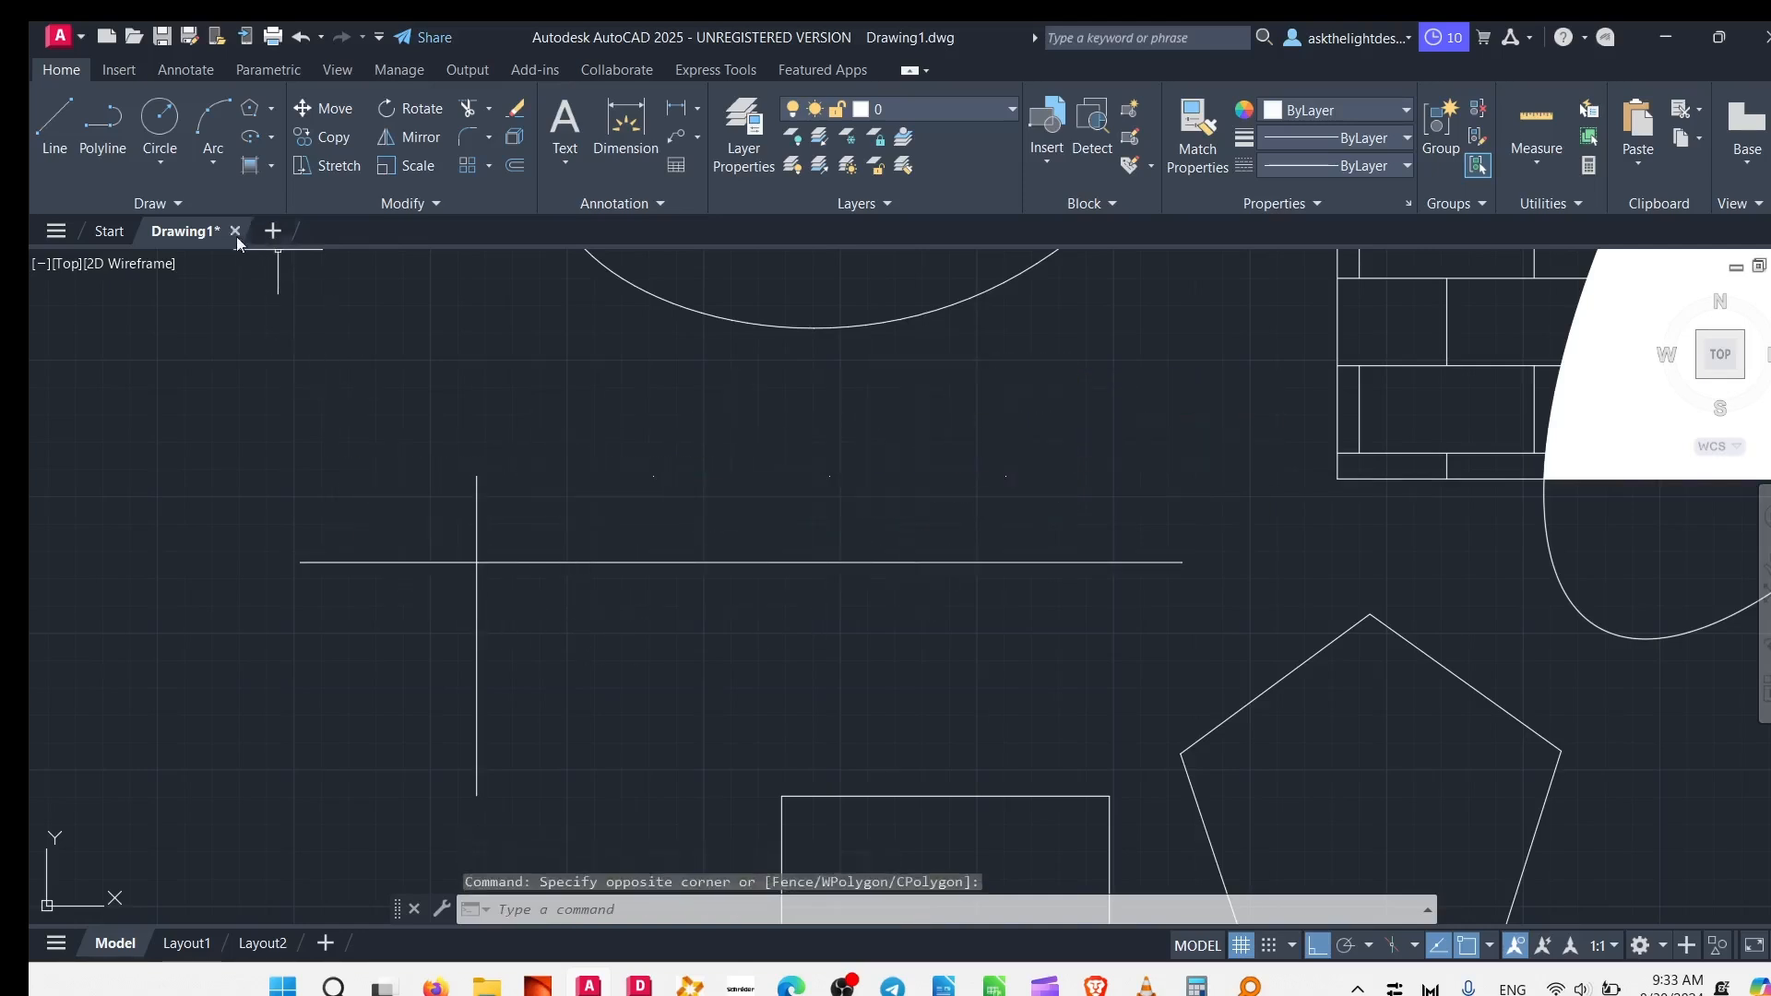
pyautogui.click(199, 212)
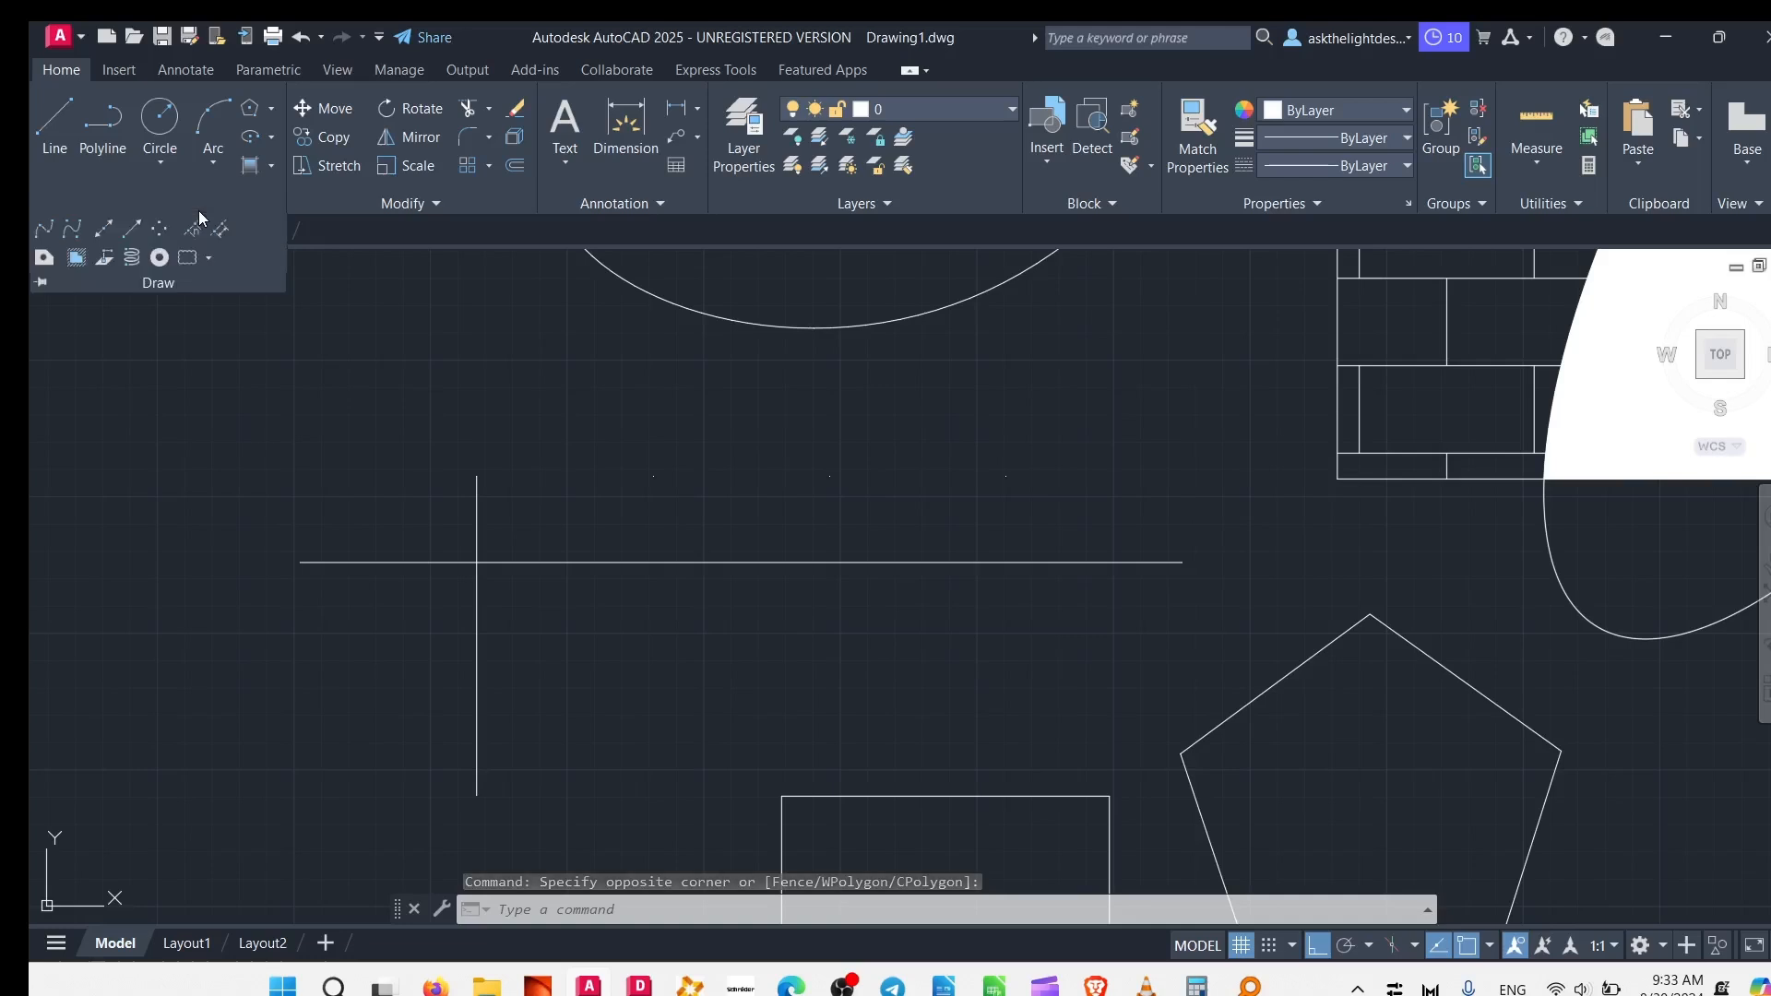
pyautogui.click(456, 334)
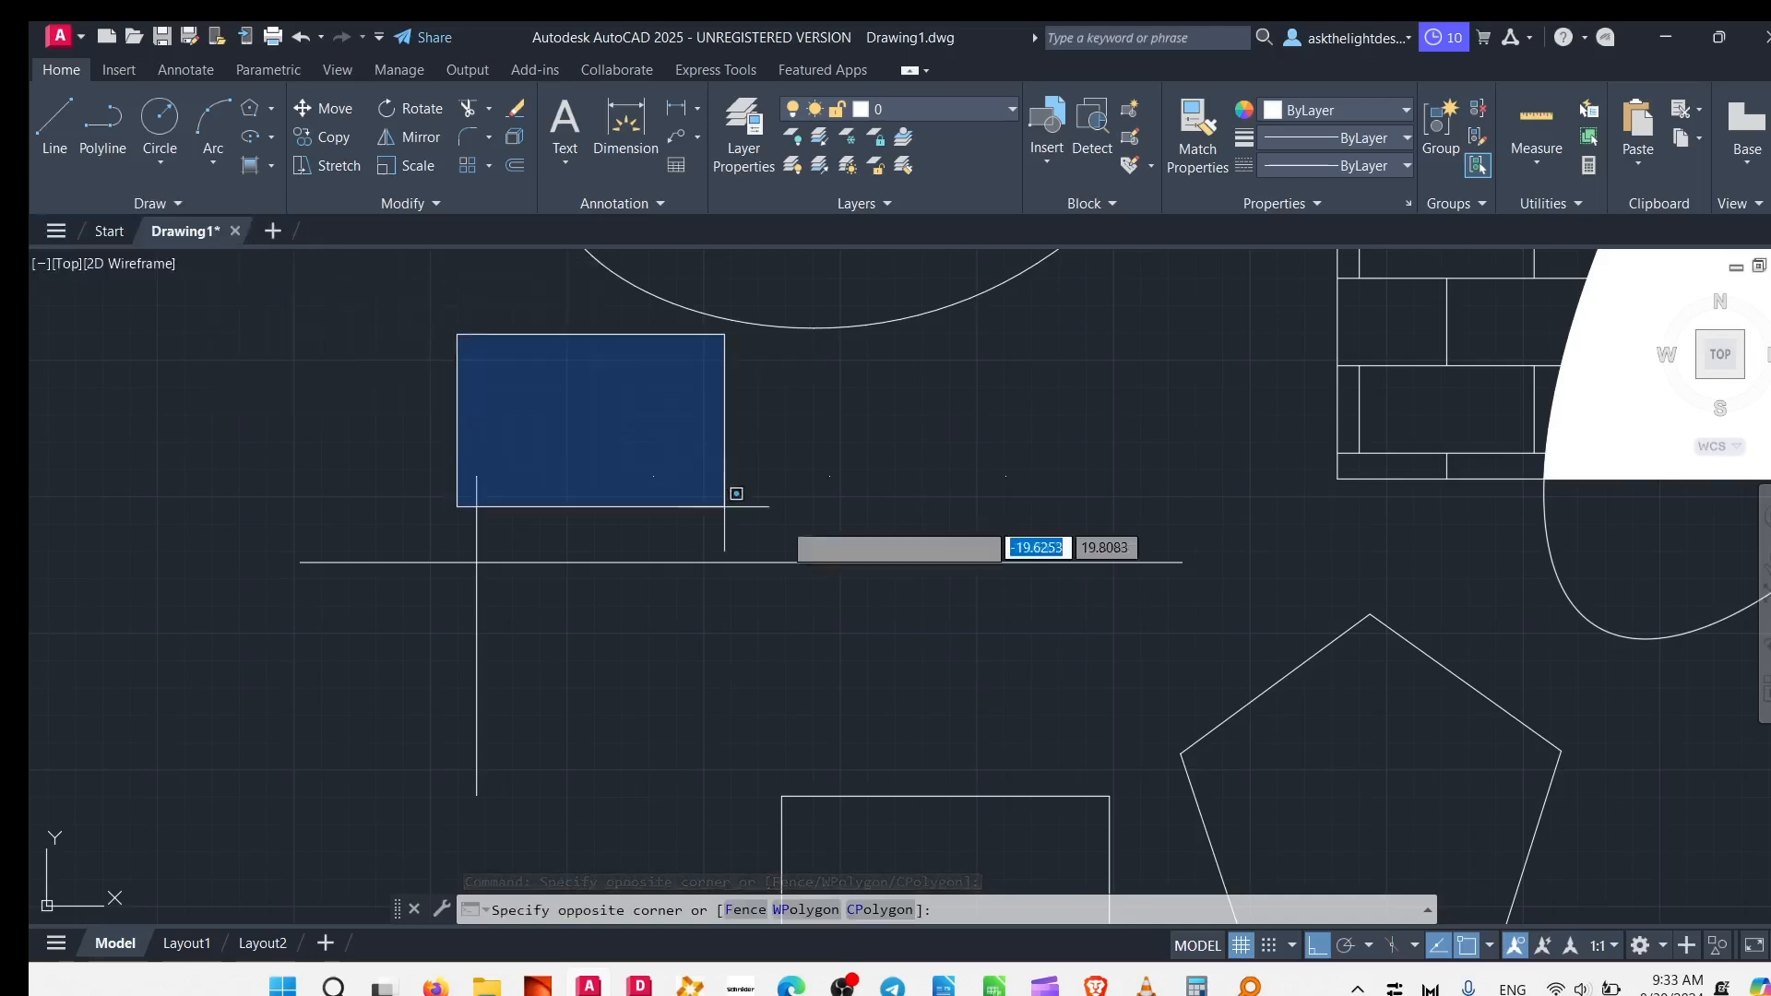
pyautogui.click(518, 397)
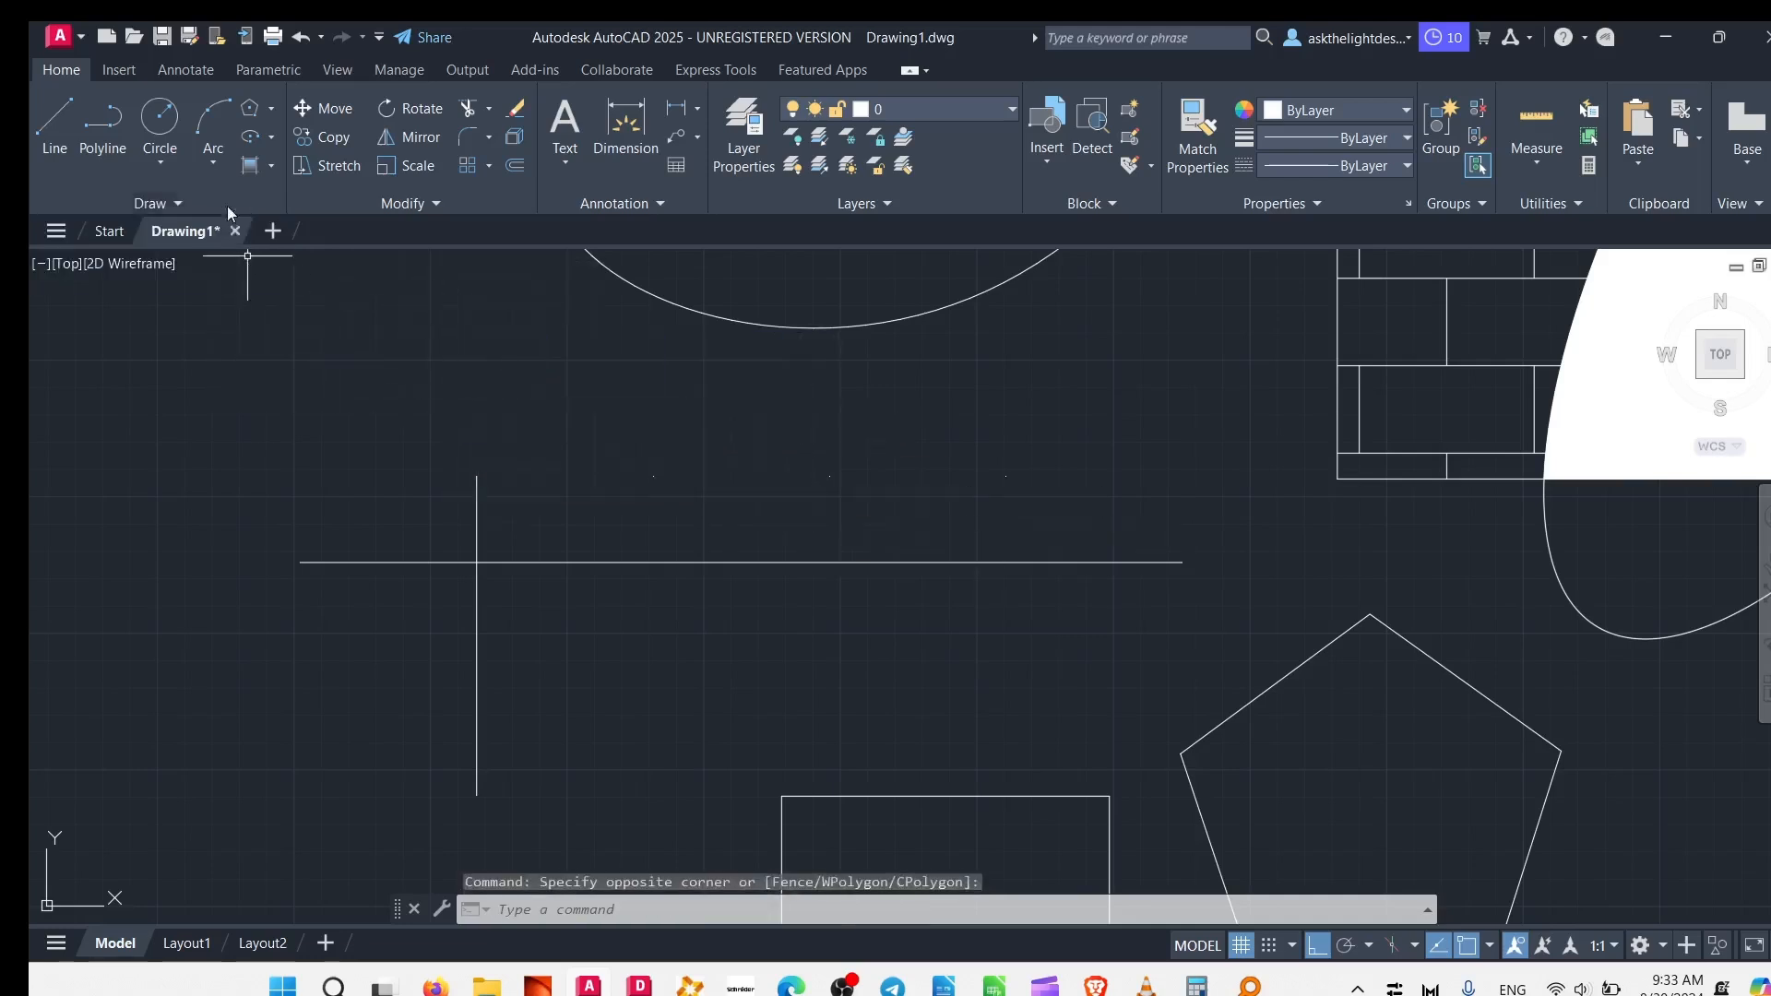
# Step: Place points along the vertical line with Measure, picking the segment length from near its top end to just above its midpoint
pyautogui.click(155, 205)
pyautogui.click(227, 229)
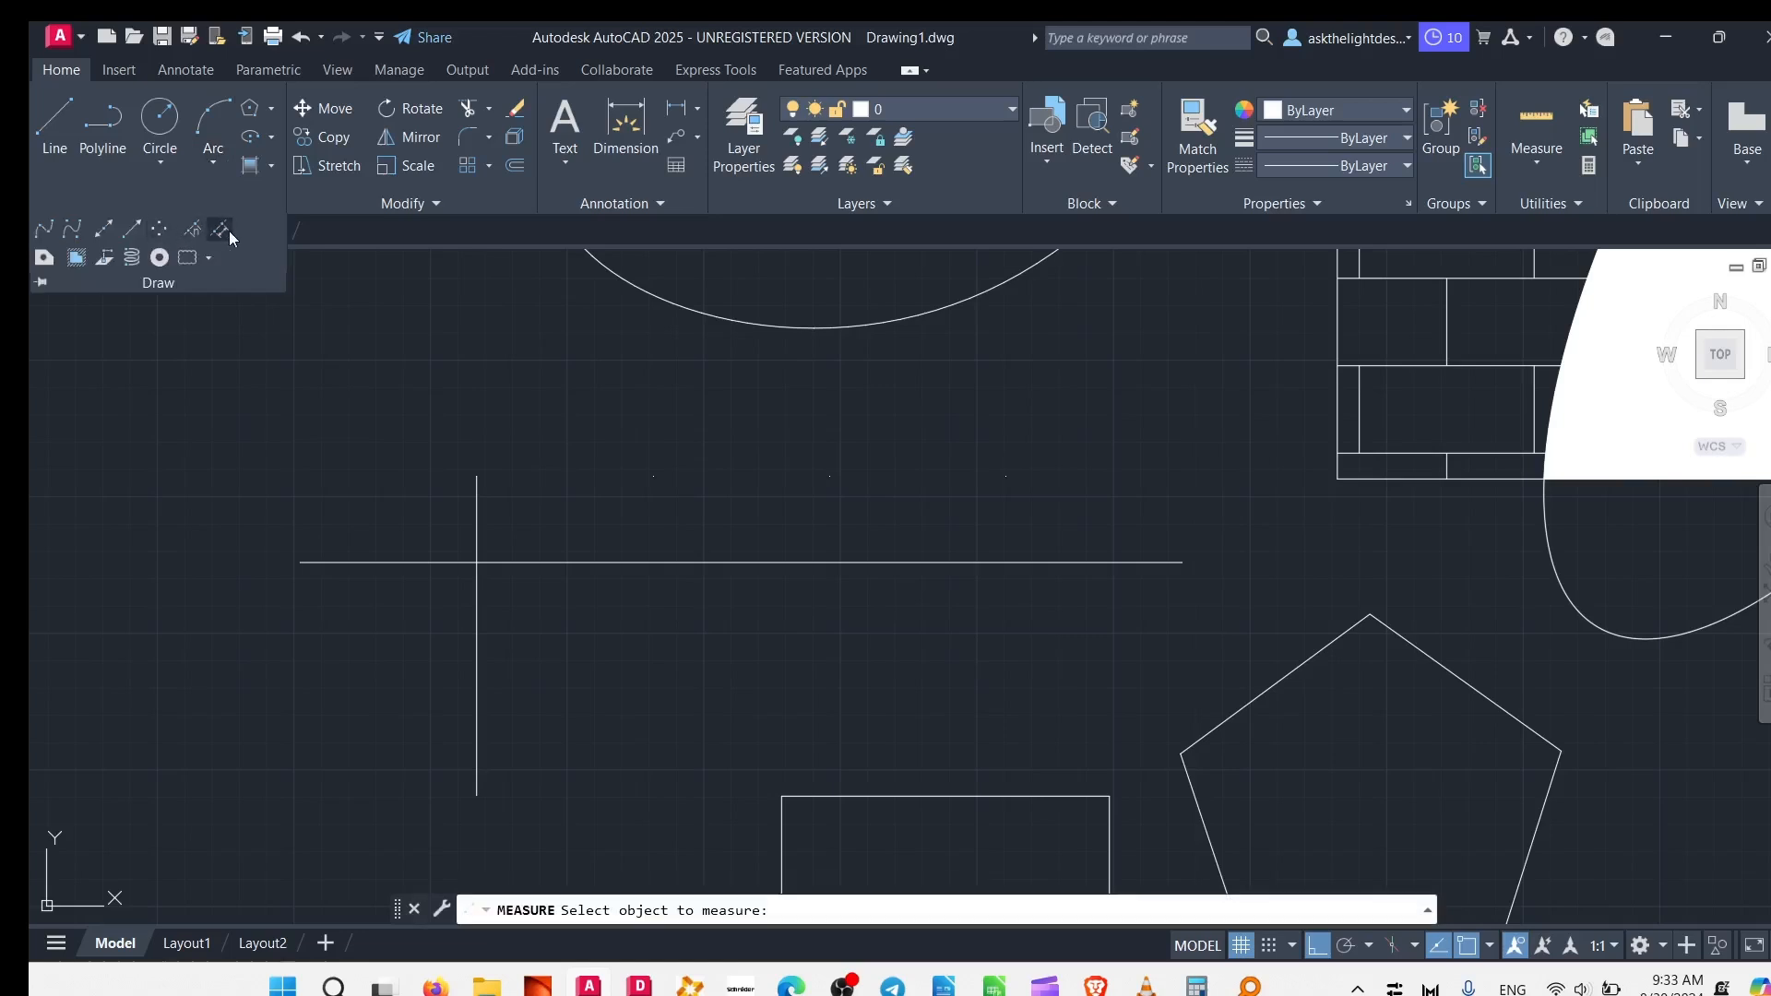
pyautogui.click(477, 611)
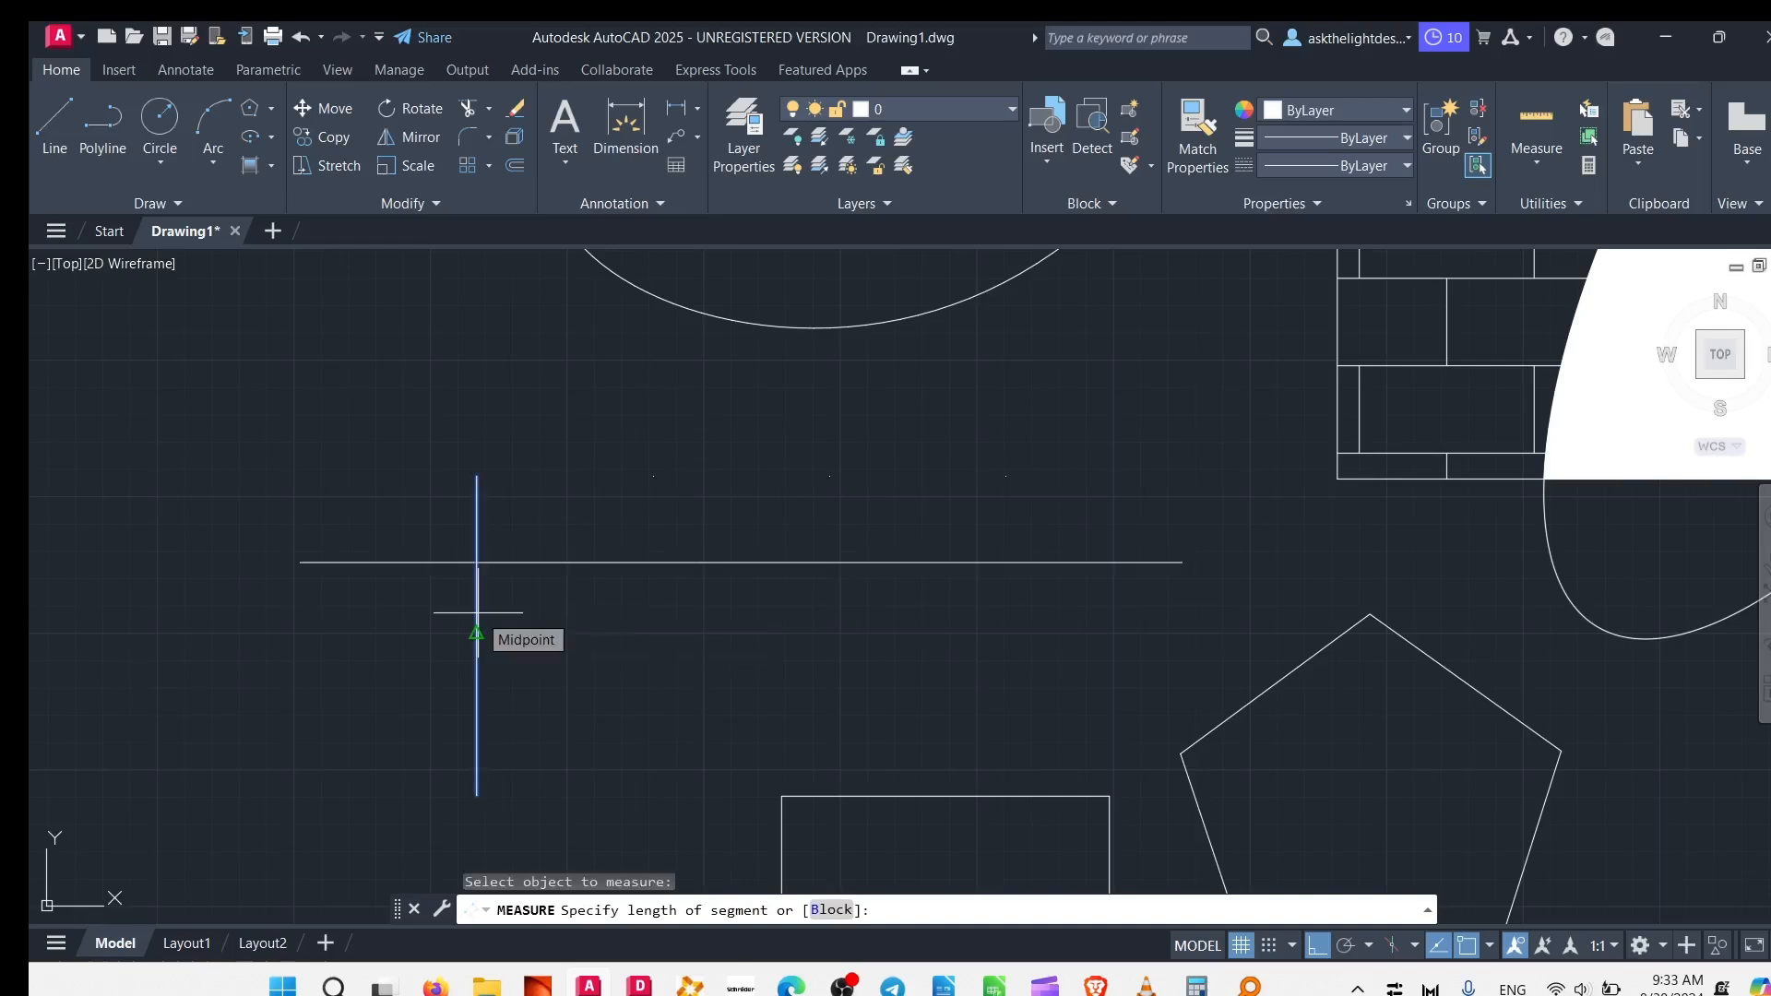
pyautogui.press('Return')
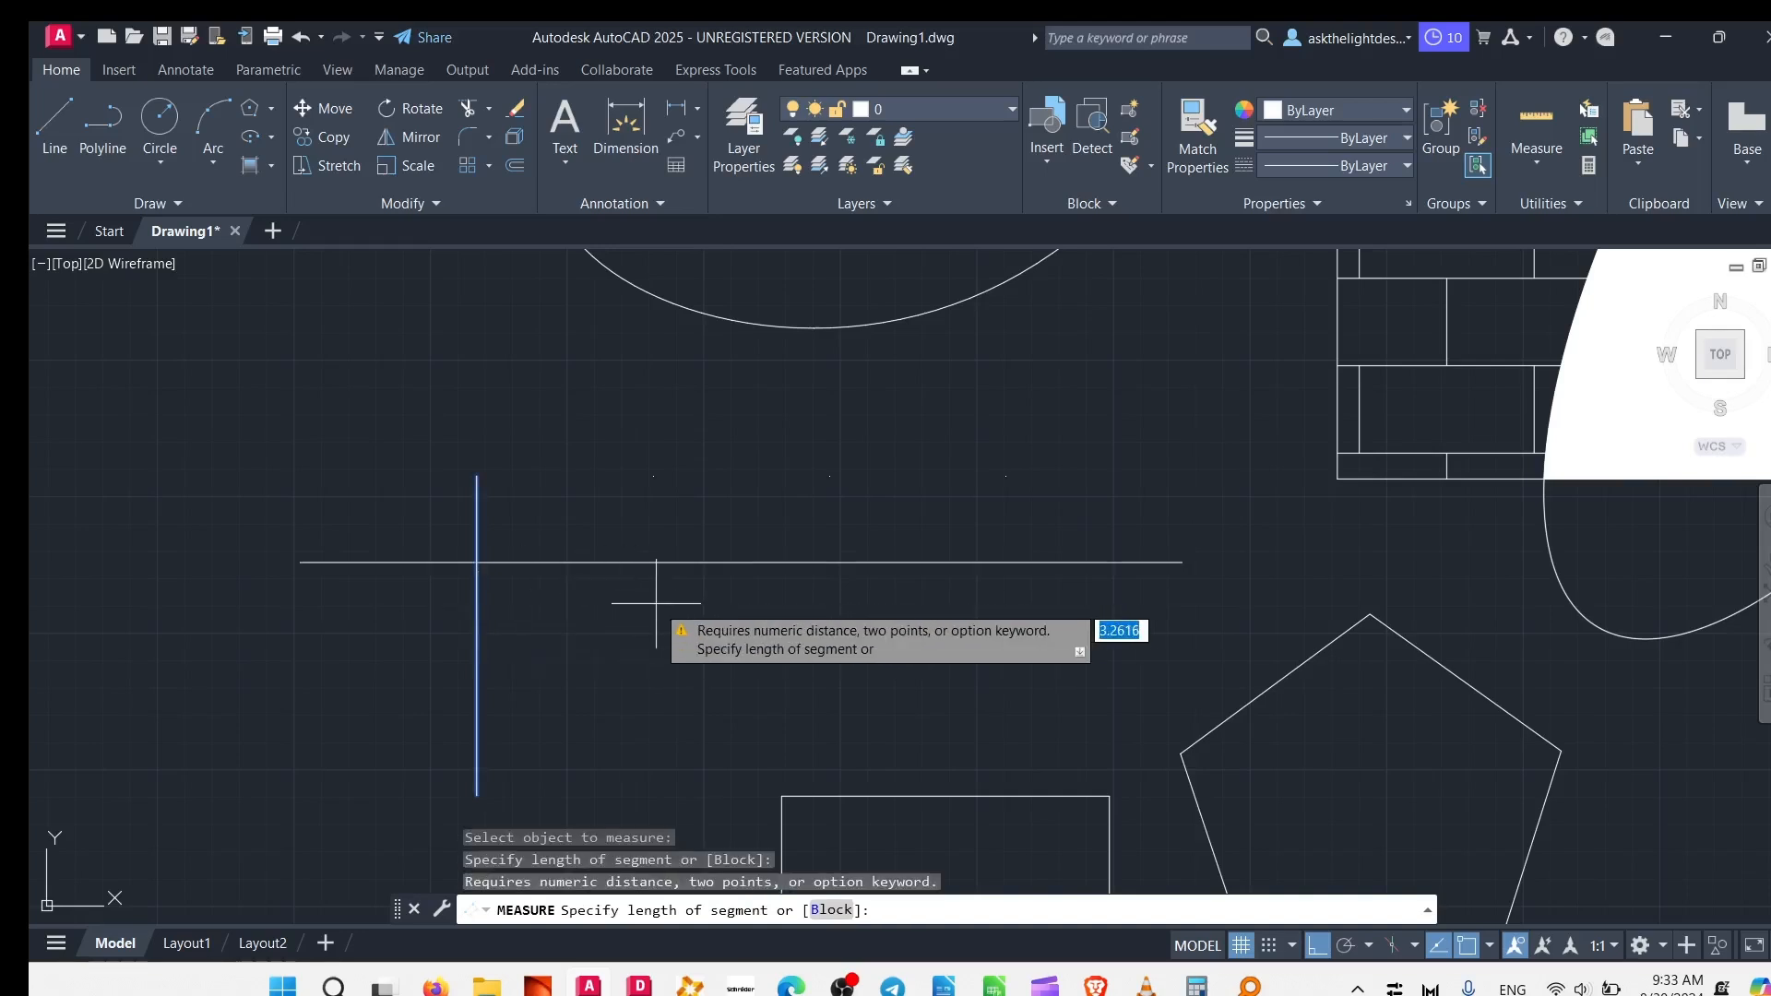
pyautogui.click(477, 484)
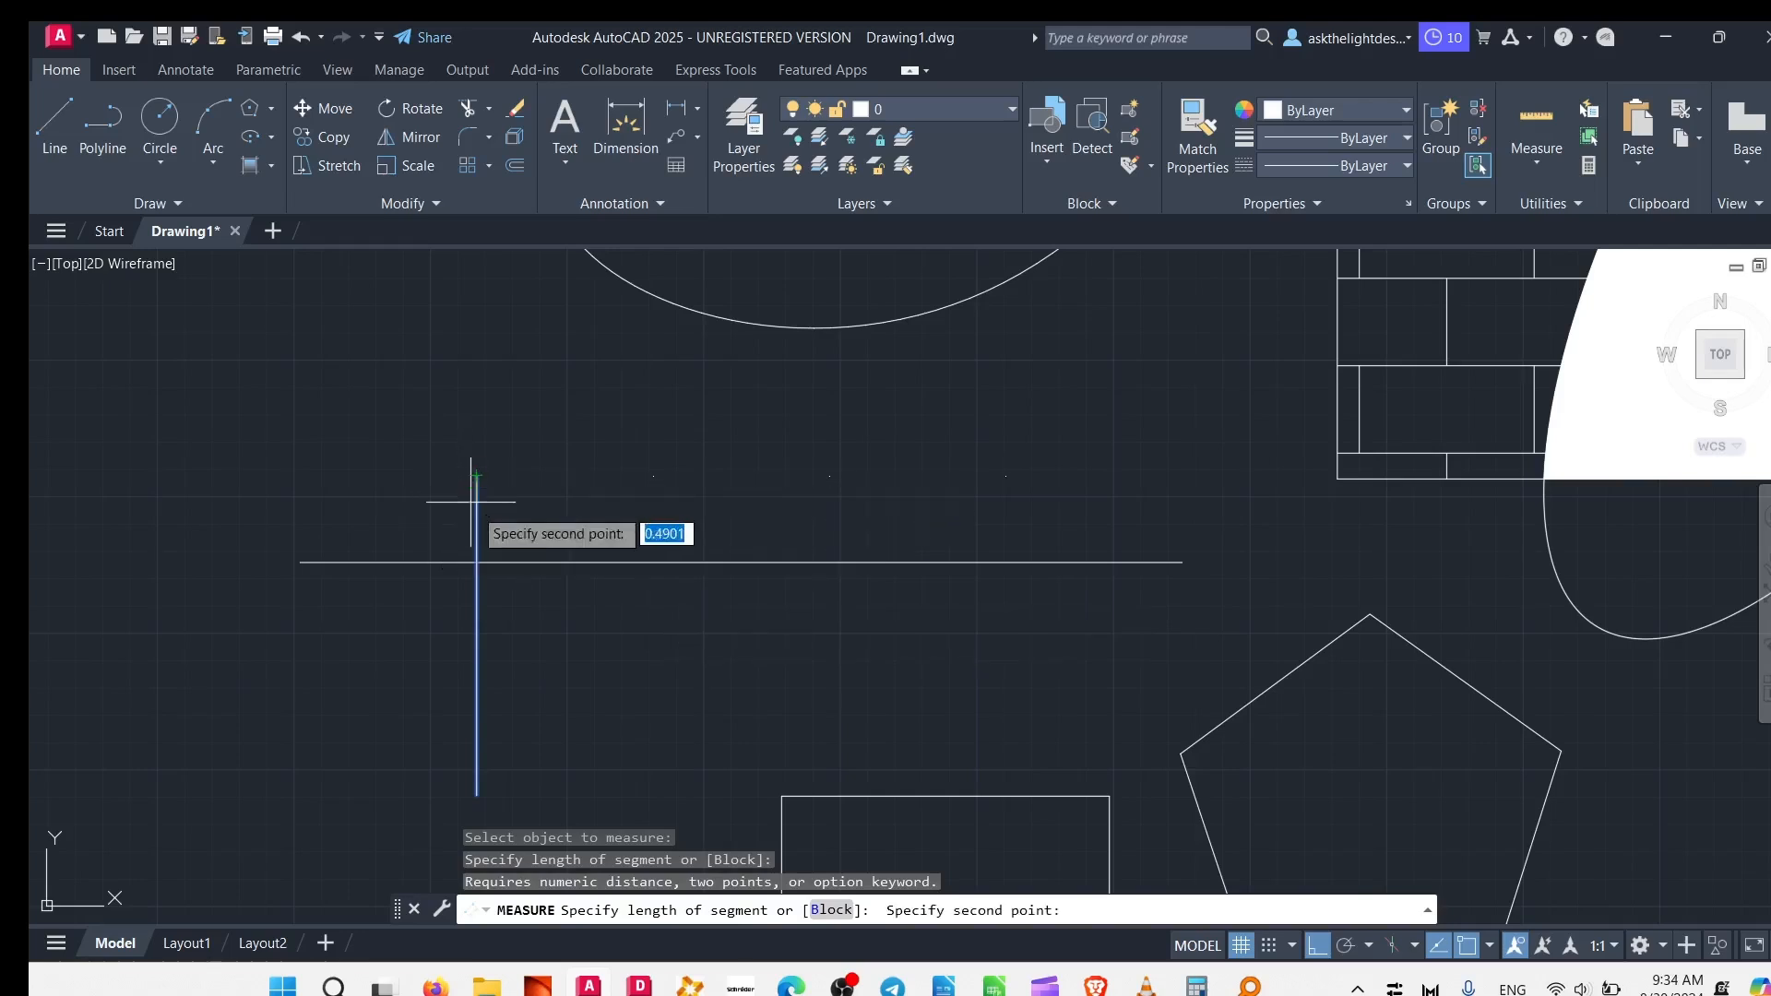
pyautogui.click(477, 622)
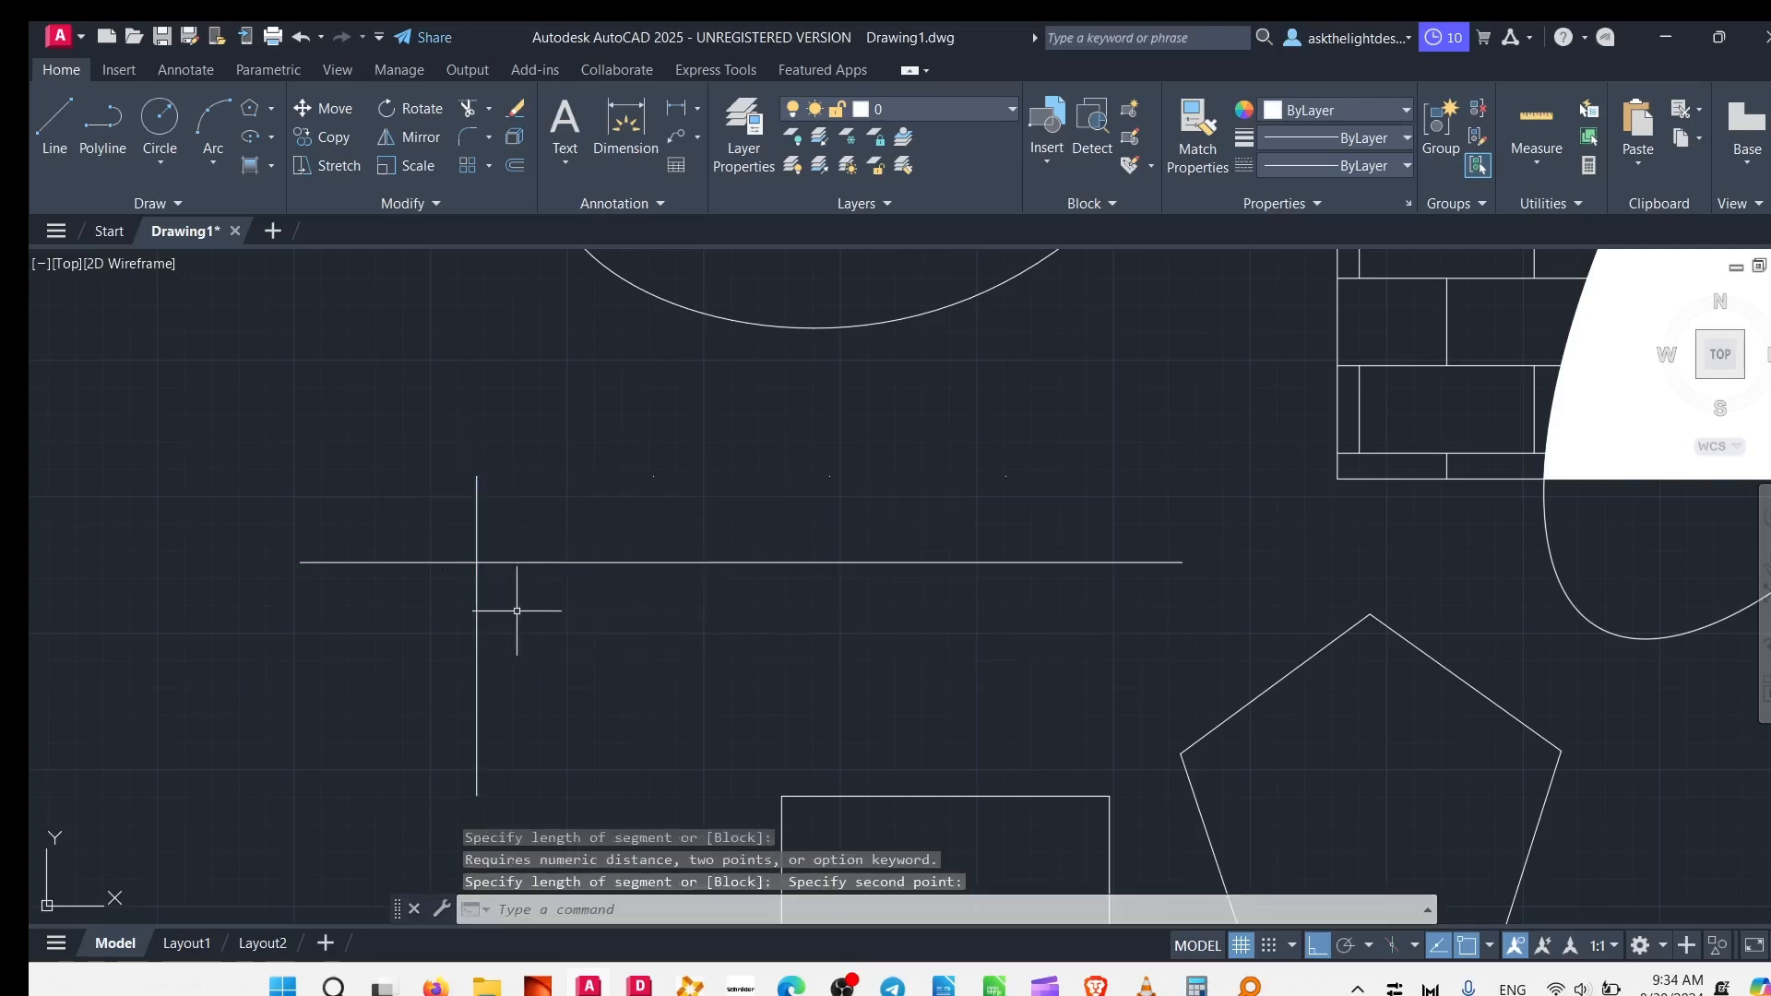
# Step: Select the vertical line together with its measured points to examine their spacing, and clear the selection
pyautogui.click(531, 622)
pyautogui.click(448, 625)
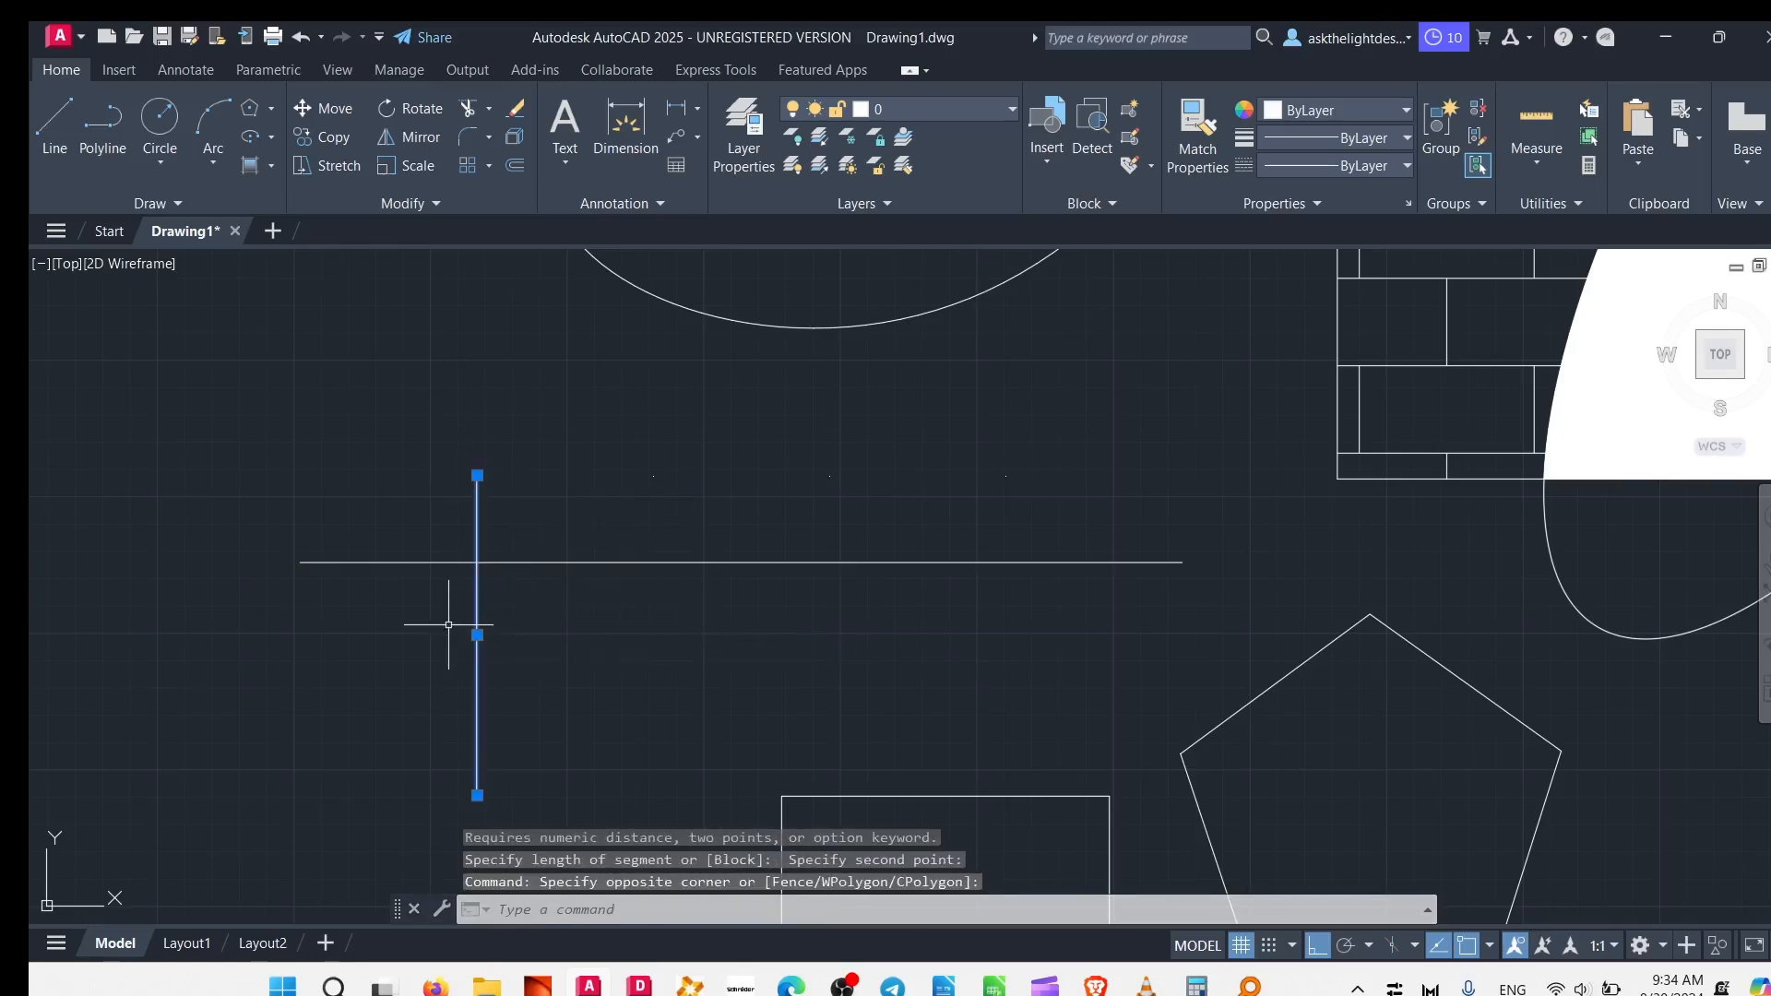
pyautogui.click(404, 426)
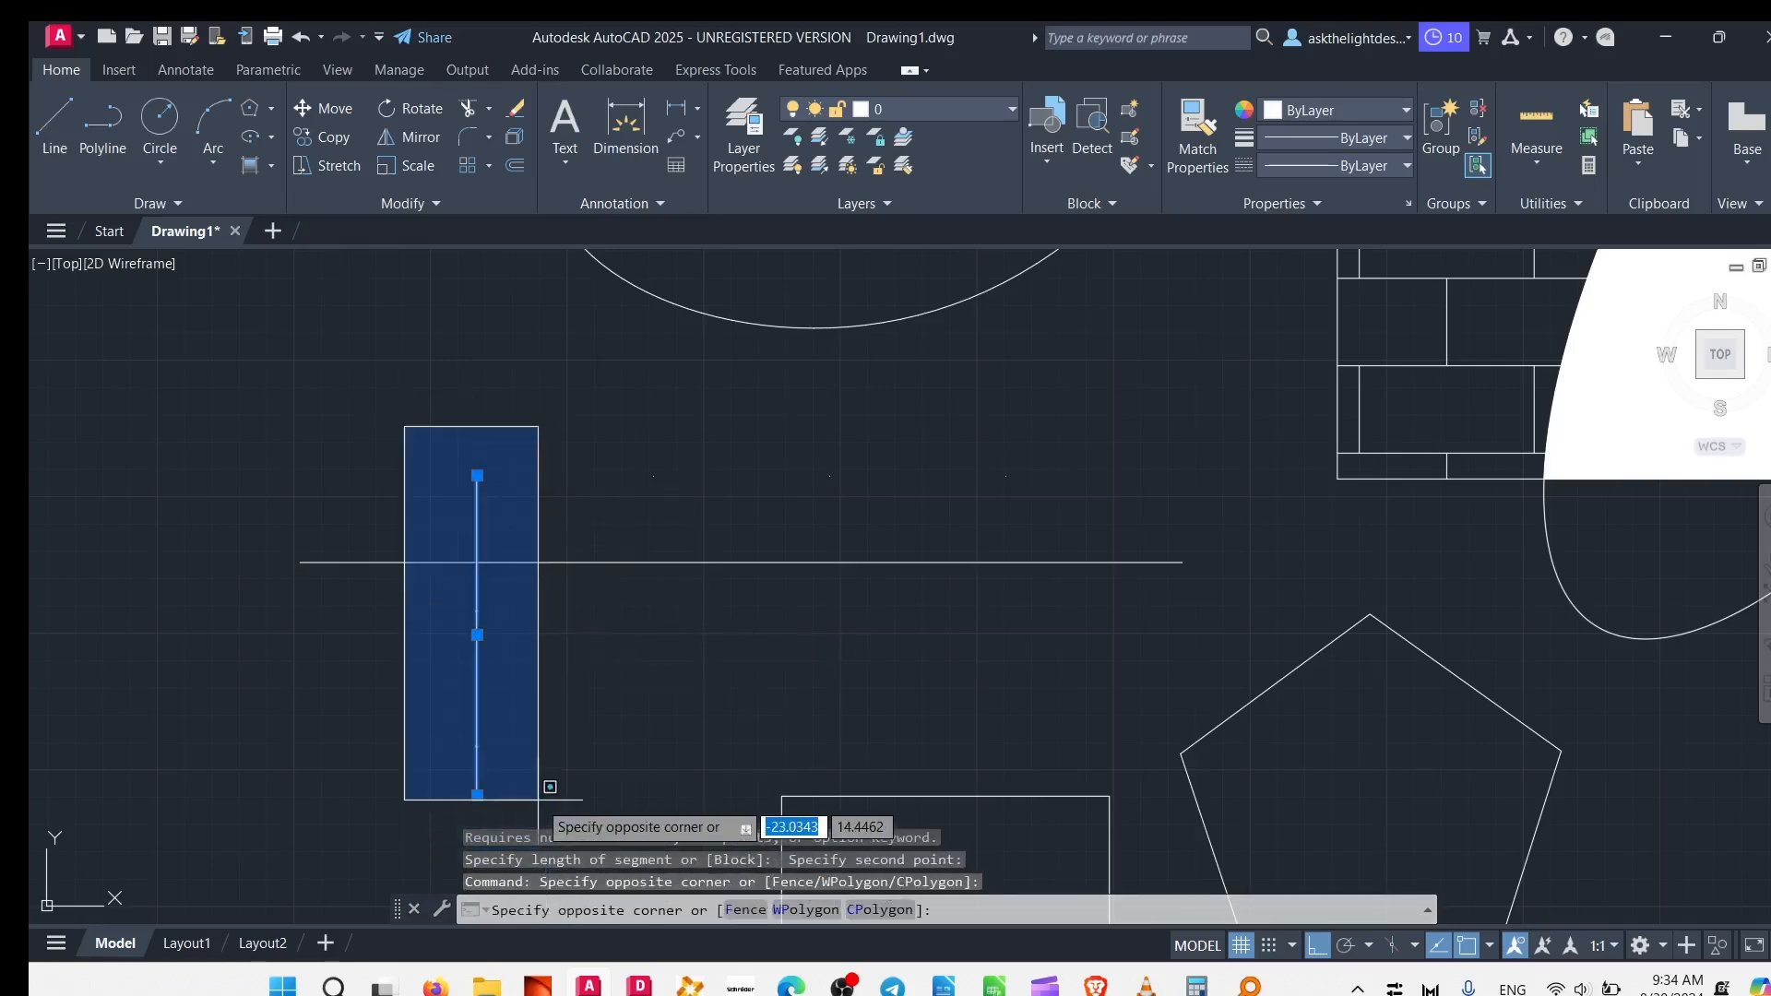
pyautogui.click(539, 813)
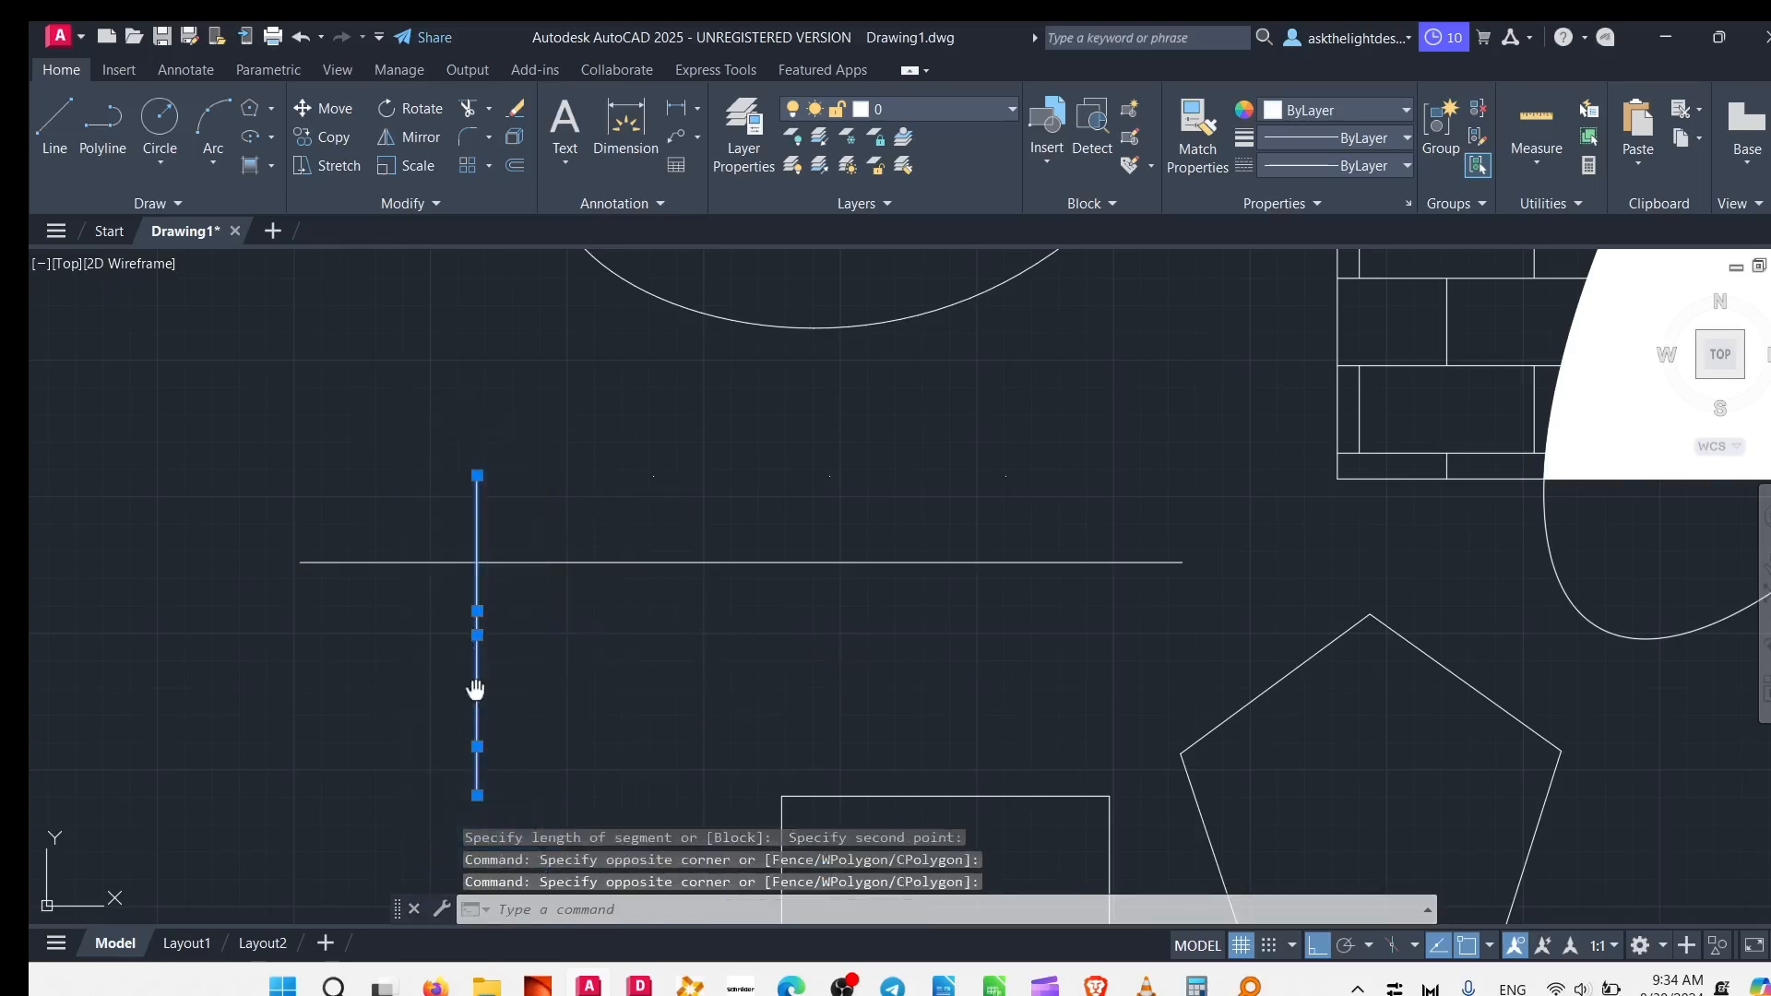
pyautogui.moveTo(475, 690); pyautogui.dragTo(643, 582, button='middle')
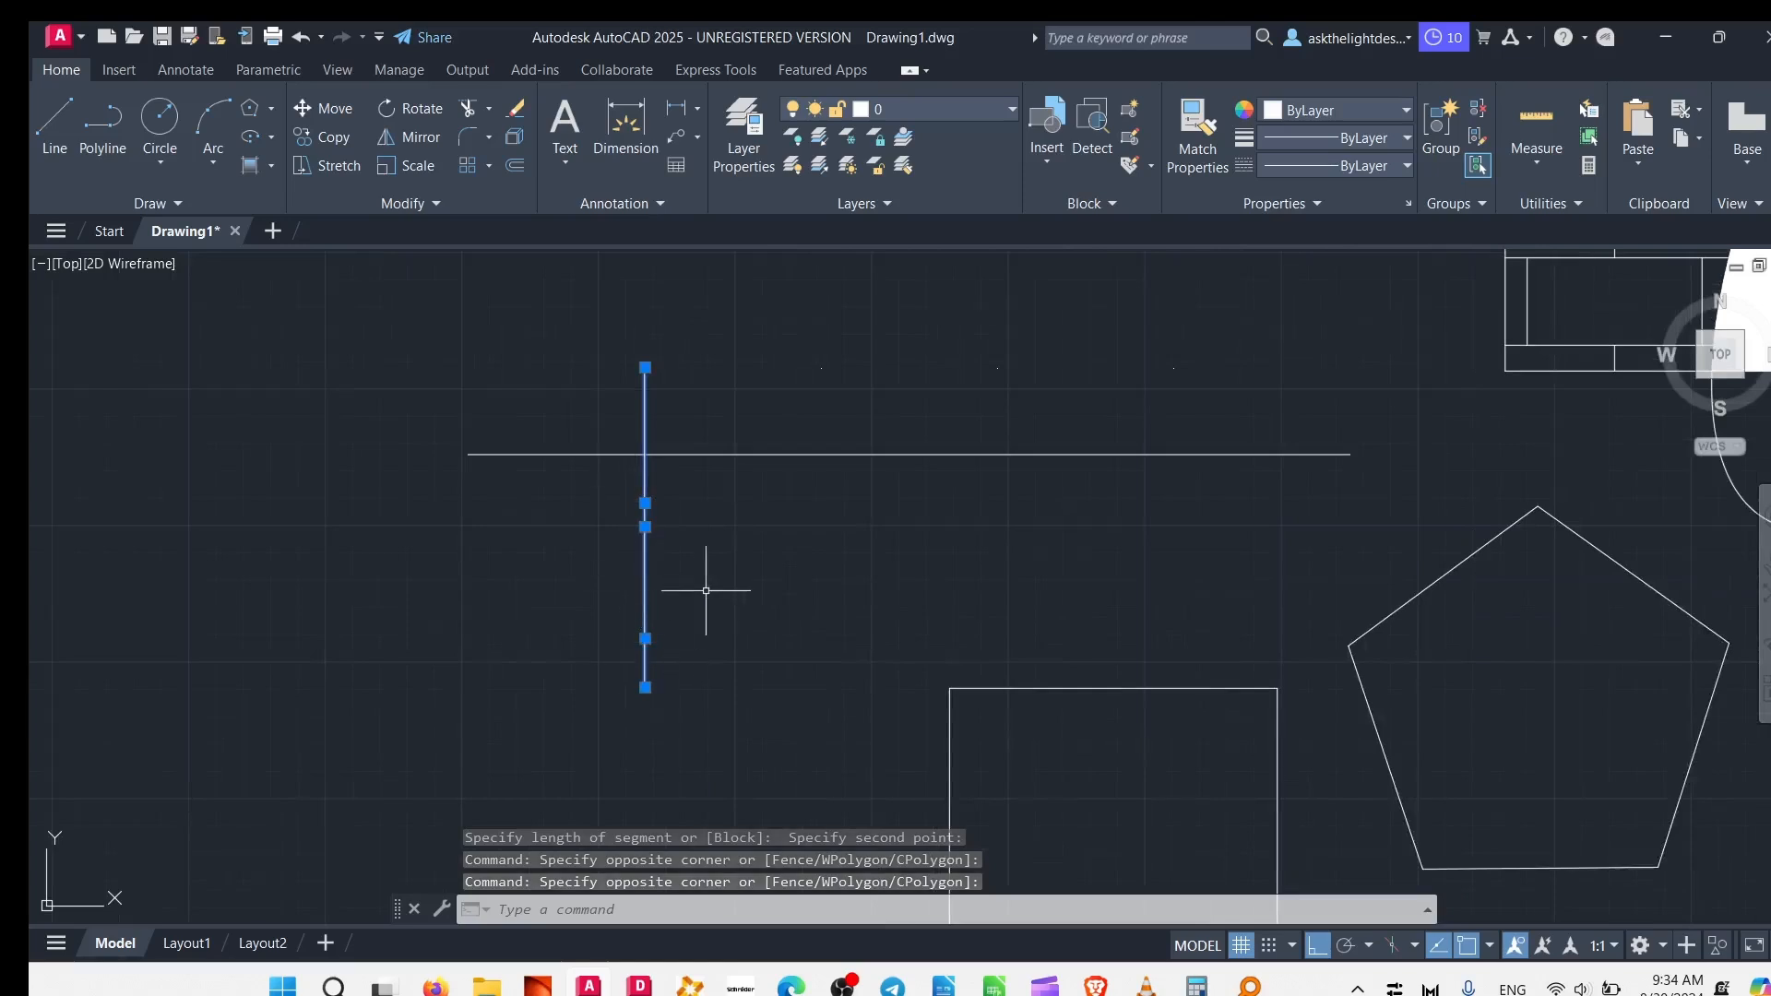
pyautogui.press('Escape')
# Step: Move the vertical line a short distance straight left, leaving its measured points in place
pyautogui.click(685, 570)
pyautogui.click(544, 572)
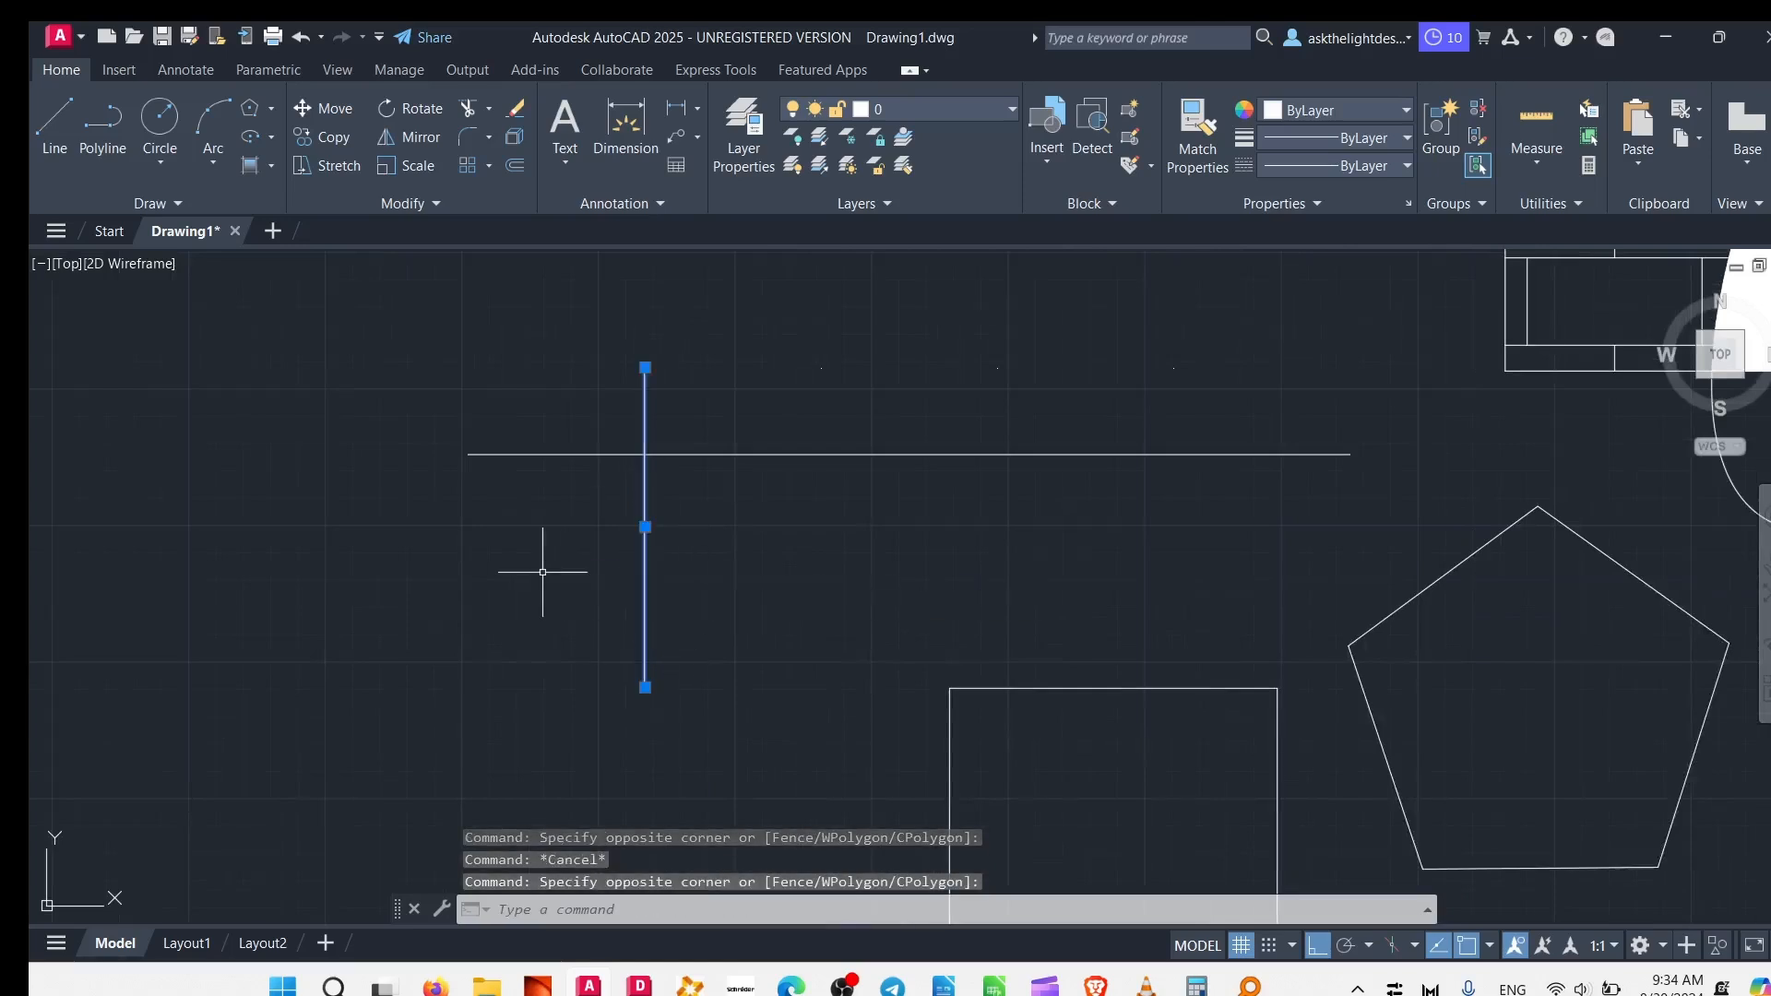
pyautogui.write('m')
pyautogui.press('Return')
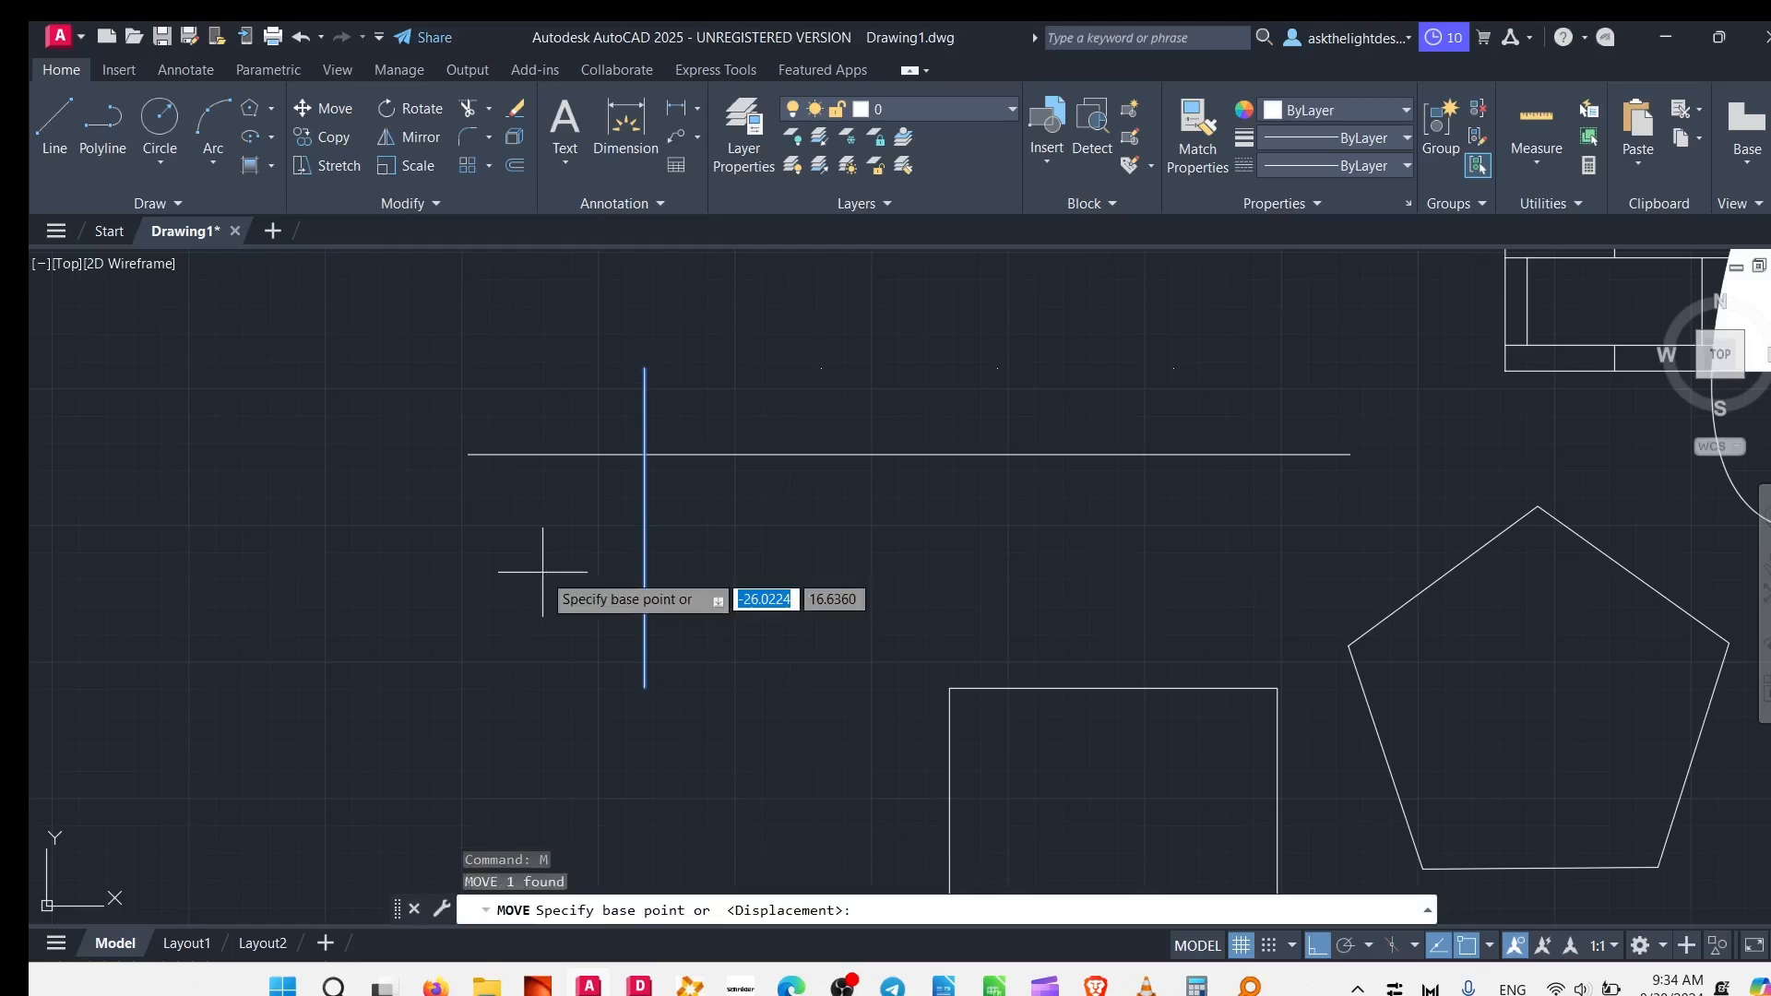
pyautogui.click(554, 565)
pyautogui.click(524, 553)
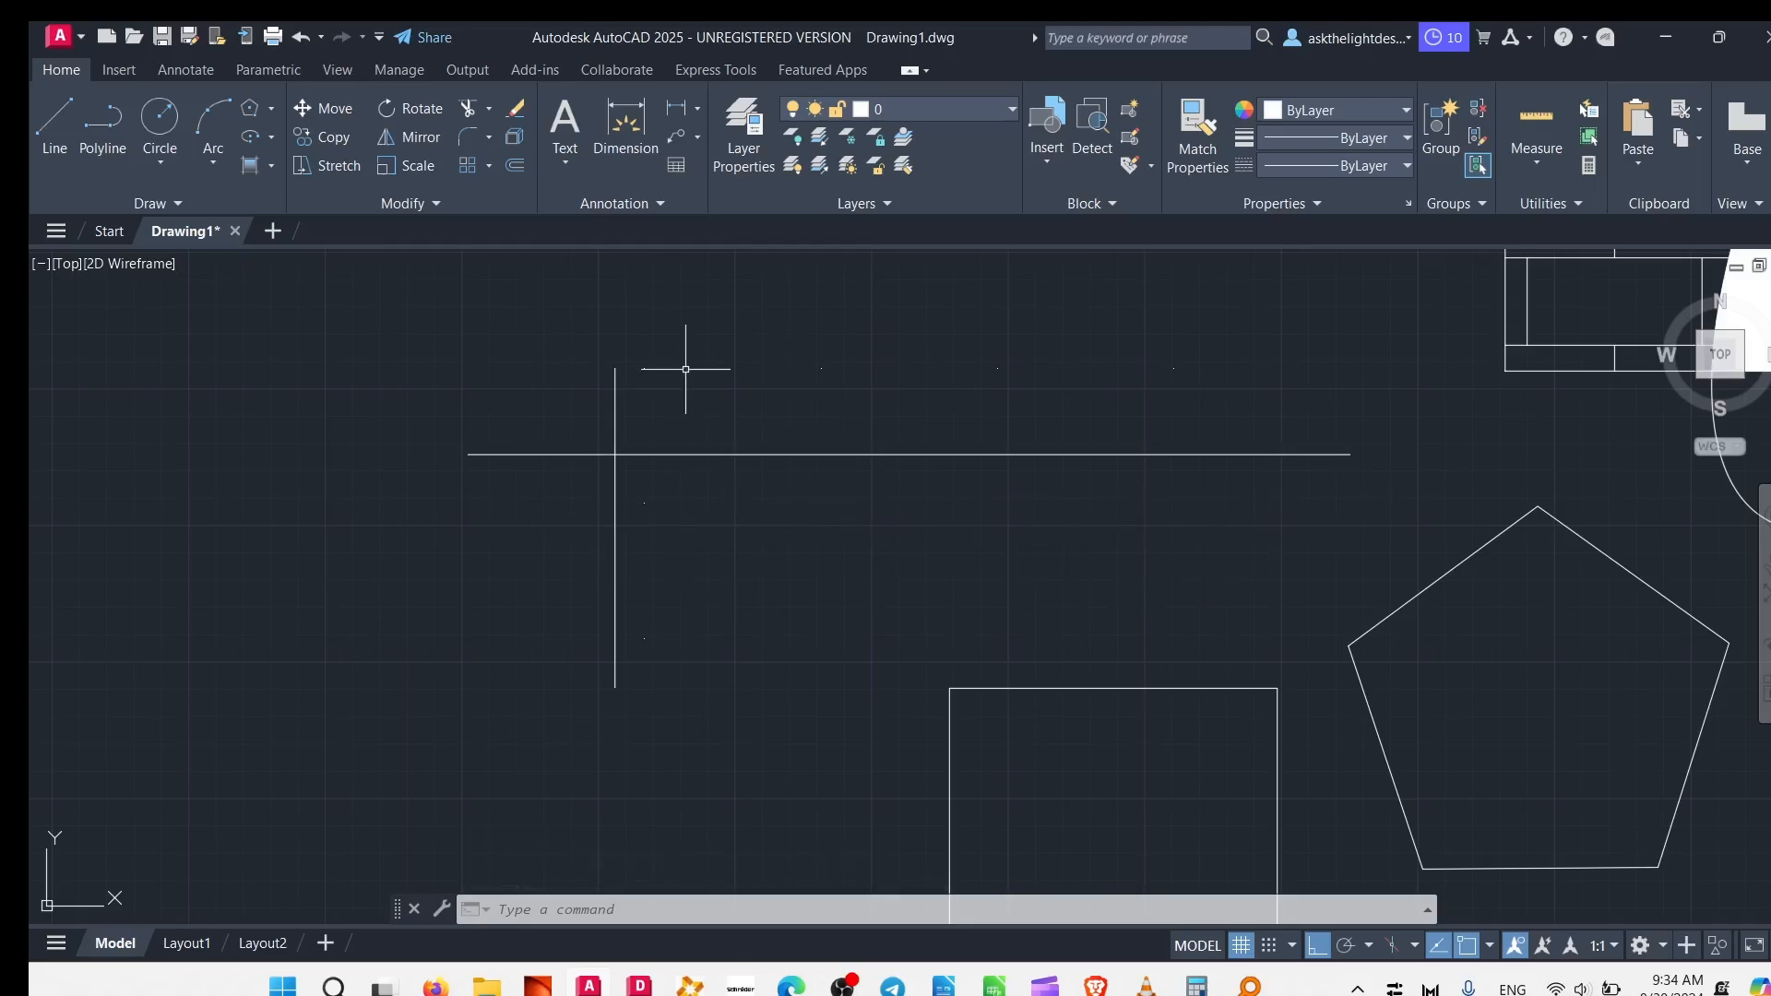
# Step: Select the column of measured points and the row of division points to compare their spacing, and clear the selection
pyautogui.click(637, 345)
pyautogui.click(666, 627)
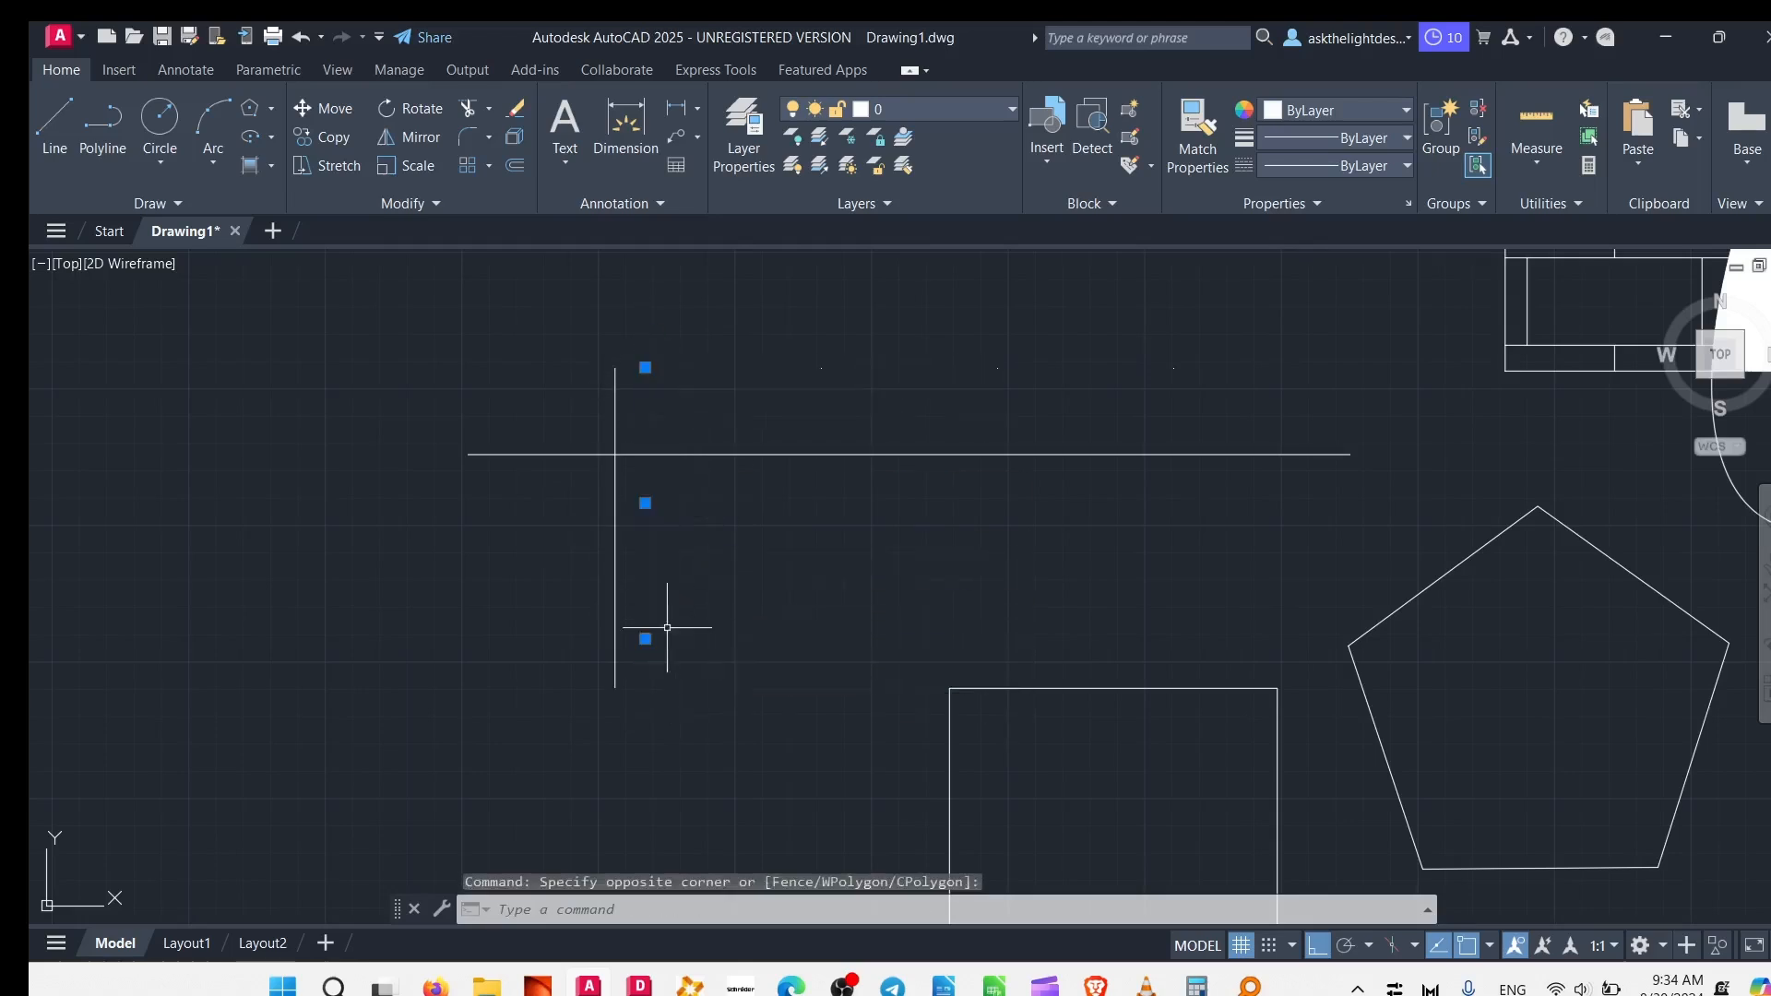
pyautogui.click(631, 345)
pyautogui.click(1285, 405)
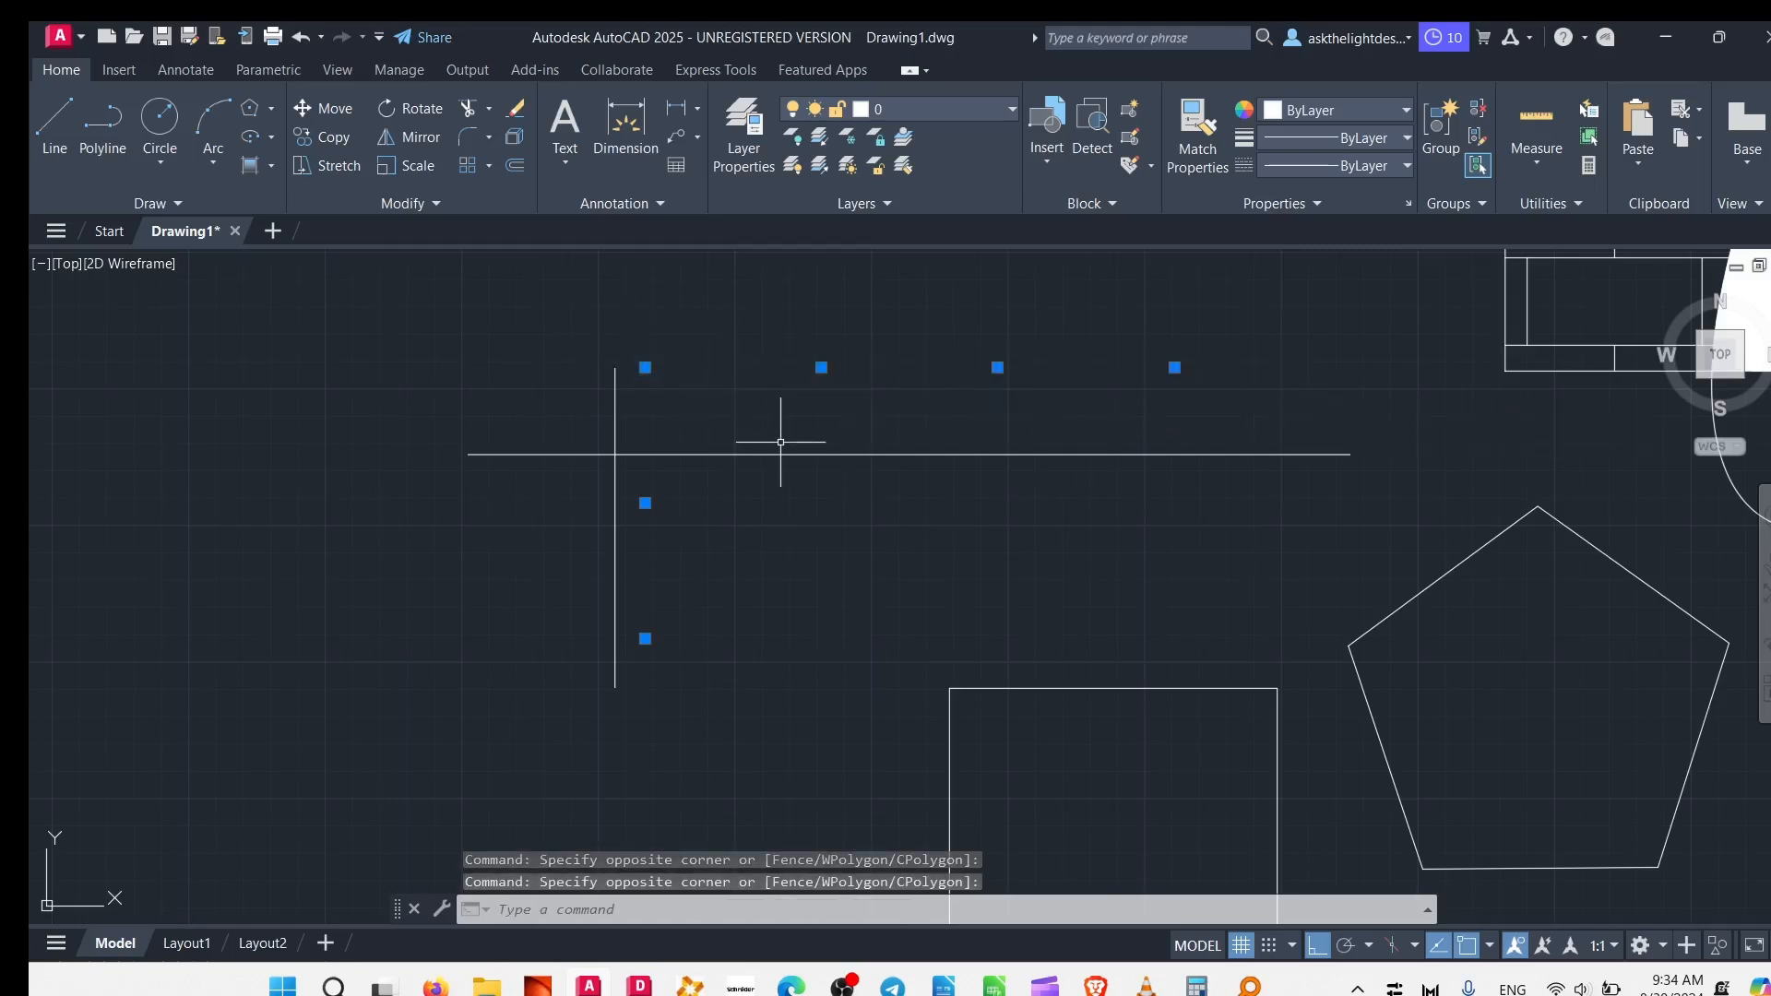
pyautogui.press('Escape')
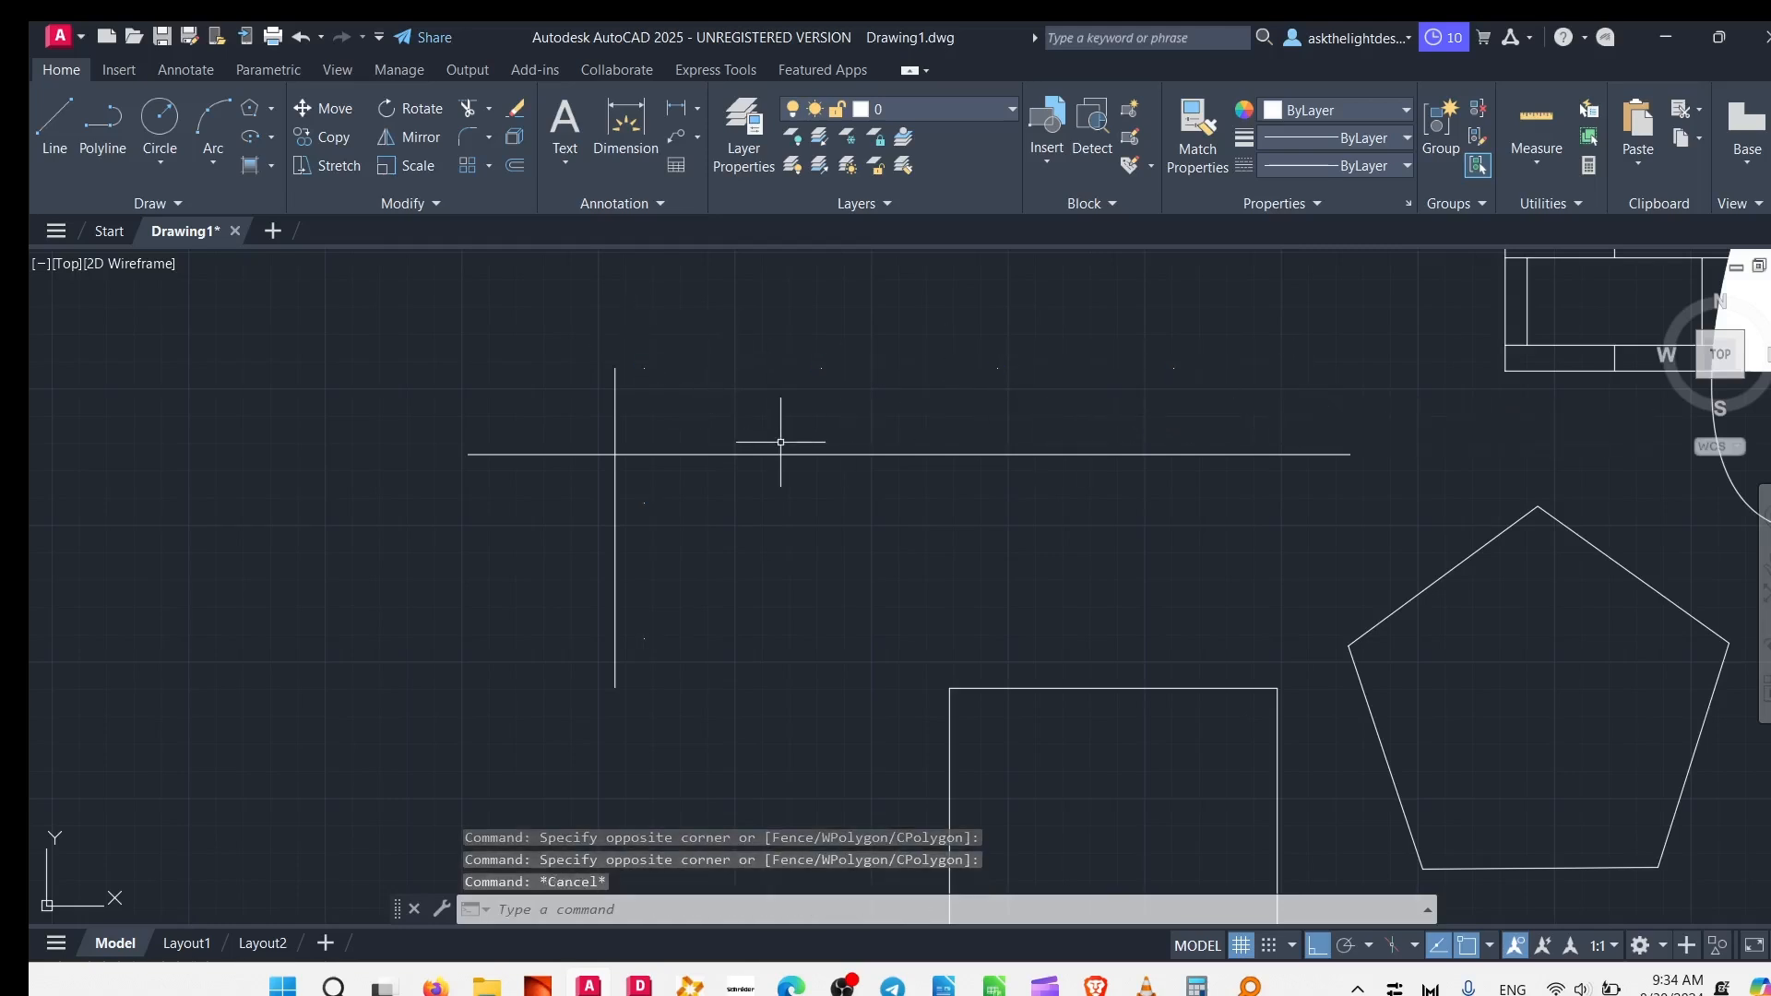
# Step: Move the square below the lines straight left by about 10.4 units
pyautogui.click(181, 212)
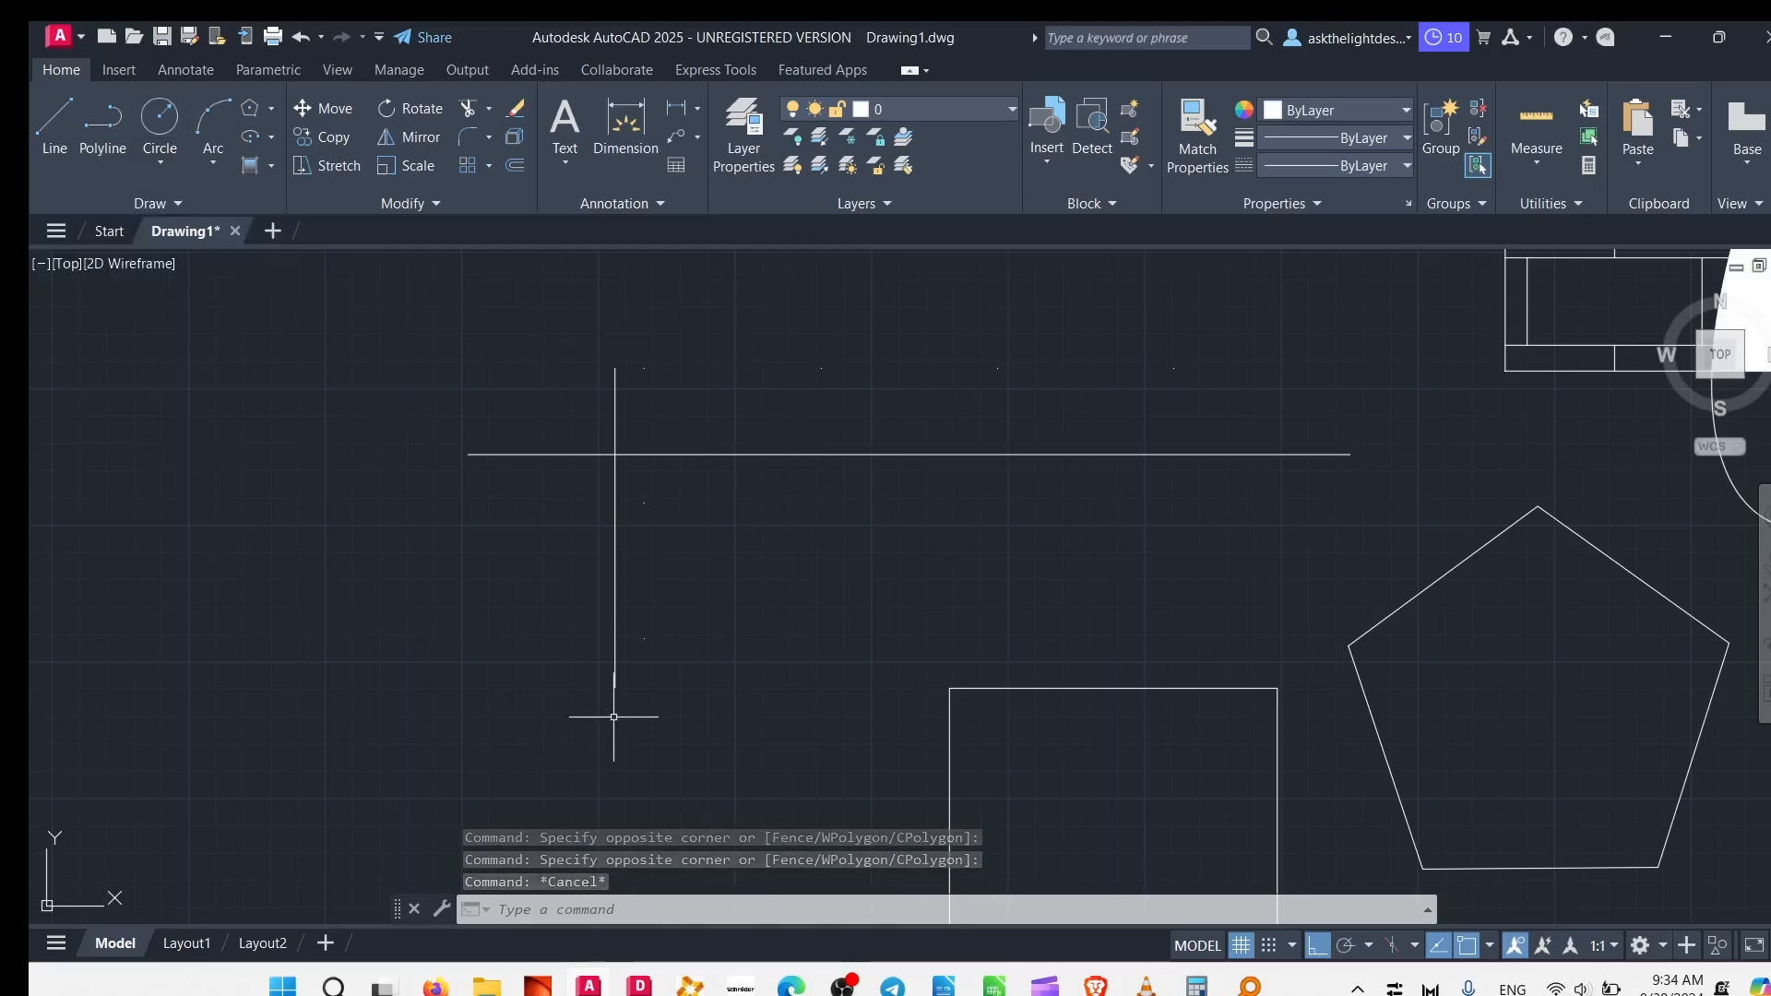
pyautogui.click(1117, 686)
pyautogui.moveTo(909, 691); pyautogui.dragTo(967, 504, button='middle')
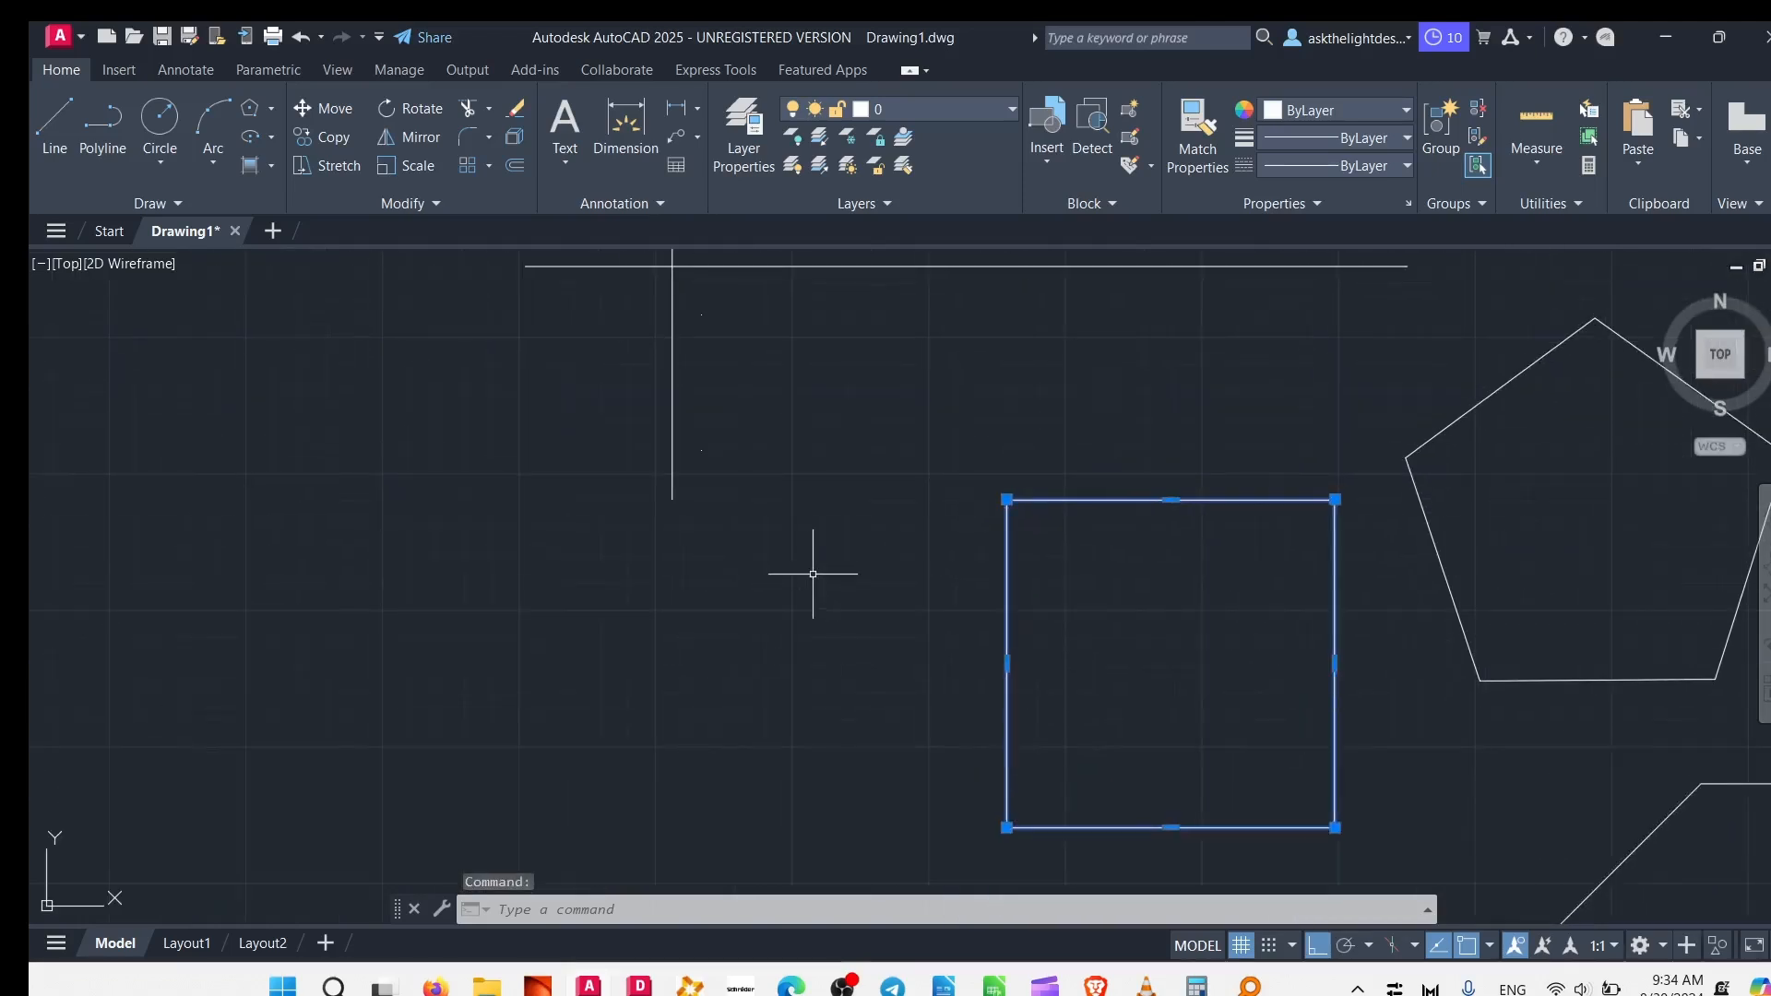
pyautogui.write('m')
pyautogui.press('Return')
pyautogui.click(876, 591)
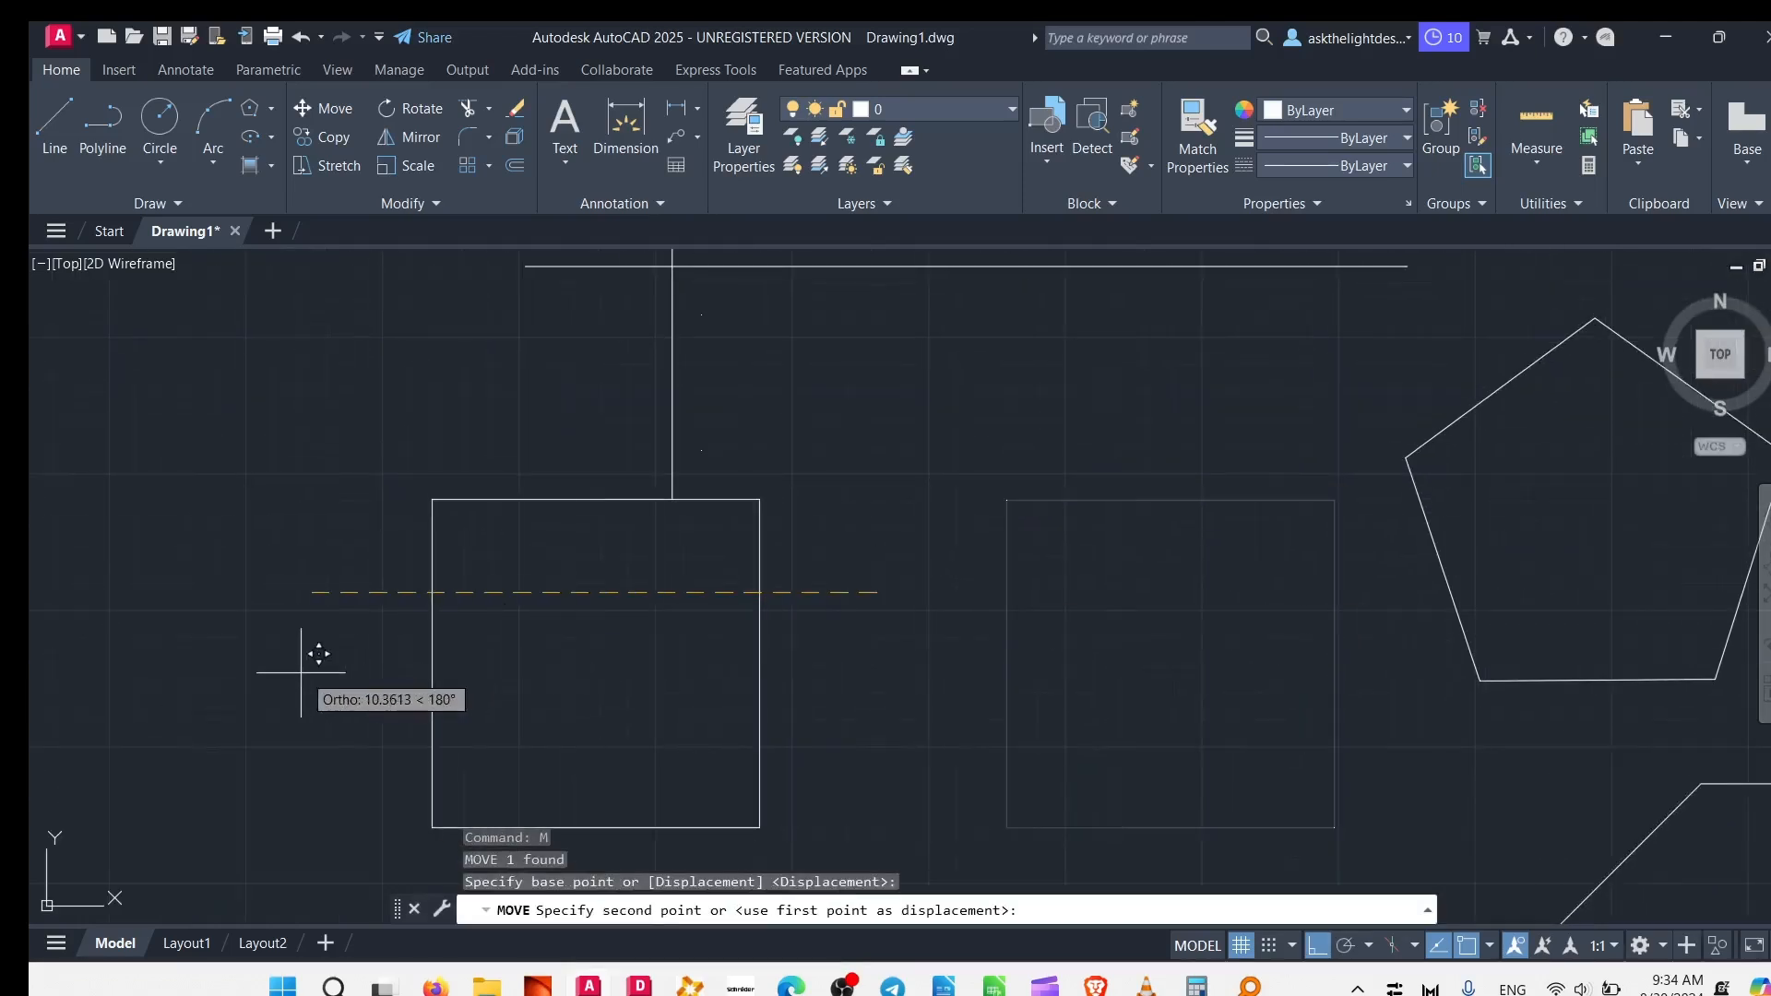
pyautogui.click(318, 654)
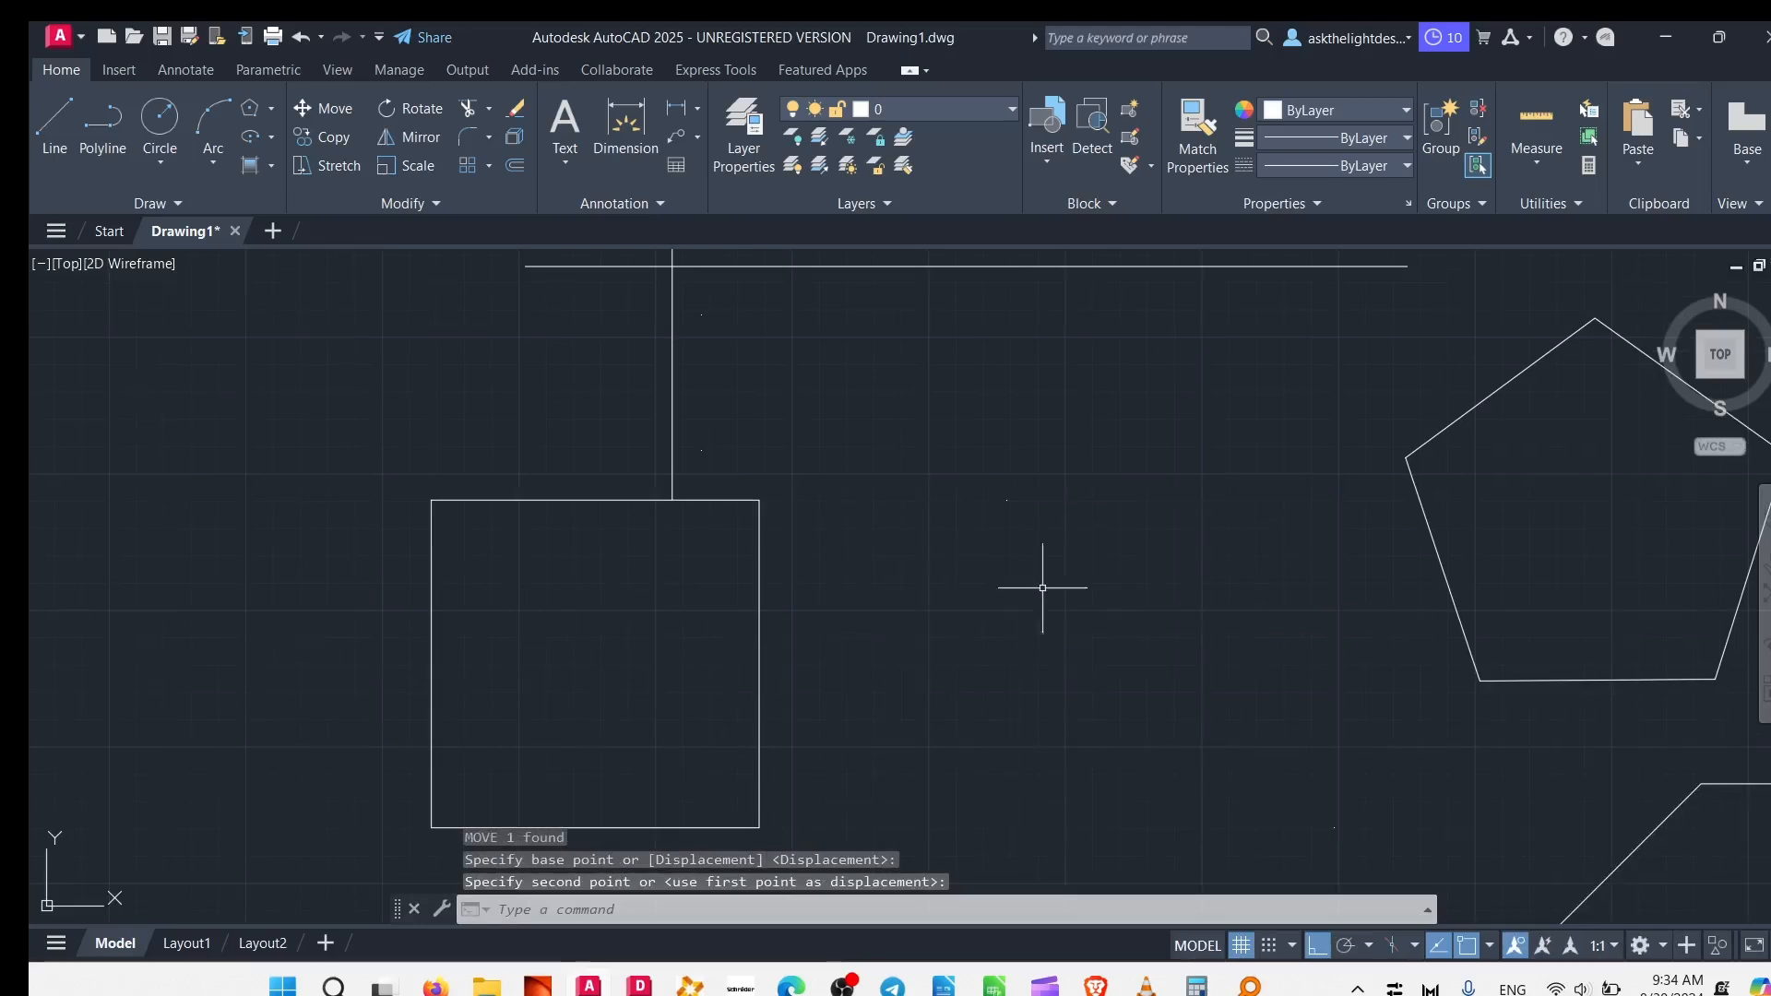
# Step: Check the lone point at the square's former upper corner, clear the selection, and undo the square's move
pyautogui.click(1006, 499)
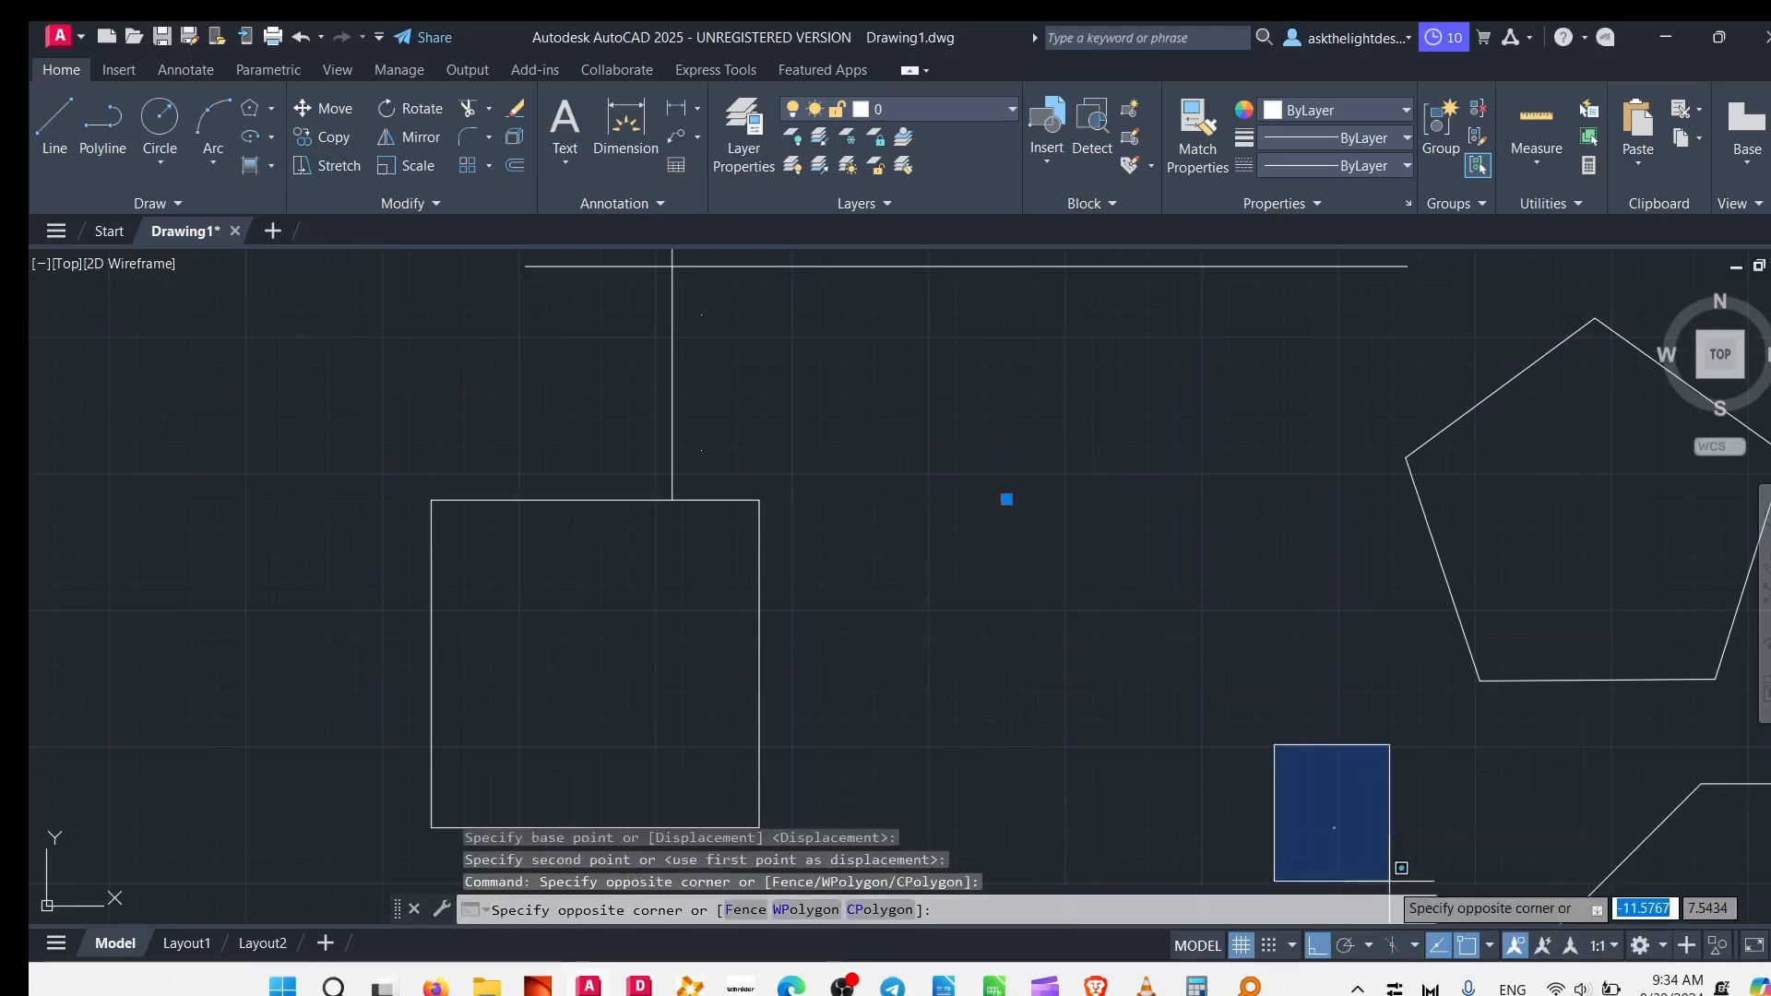
pyautogui.press('Escape')
pyautogui.hotkey('ctrl', 'z')
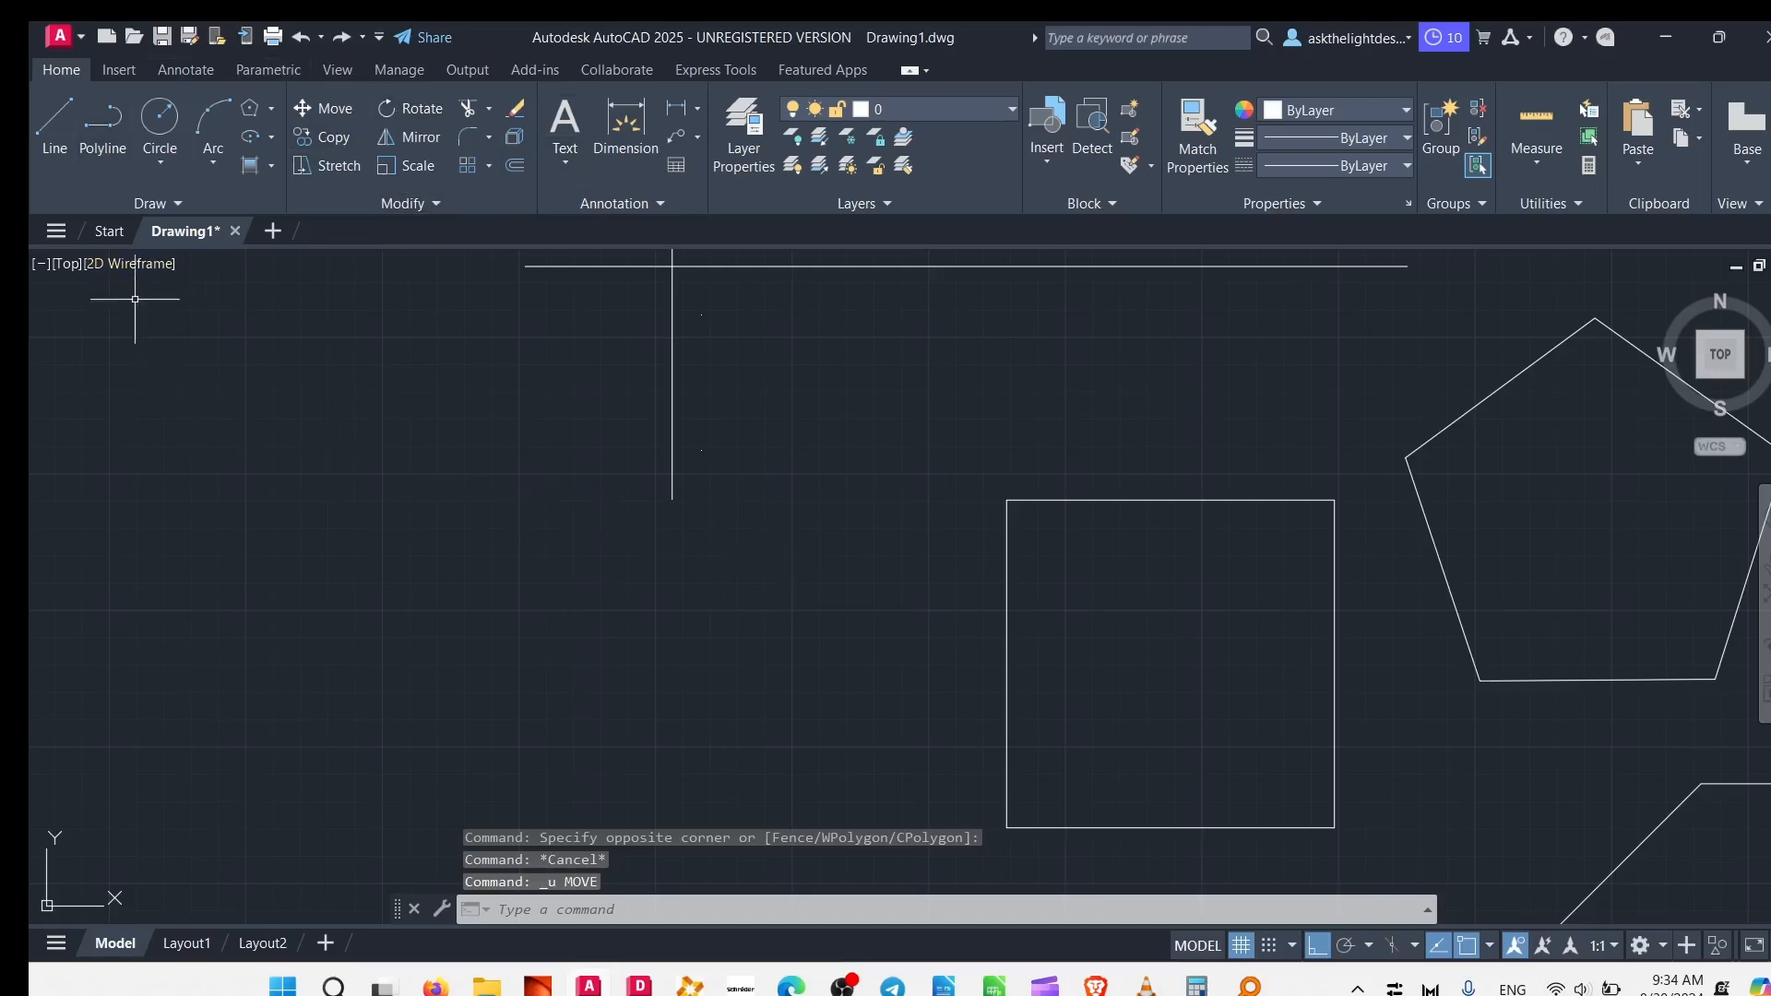
# Step: Convert the closed pentagon beside the square into a region
pyautogui.click(143, 205)
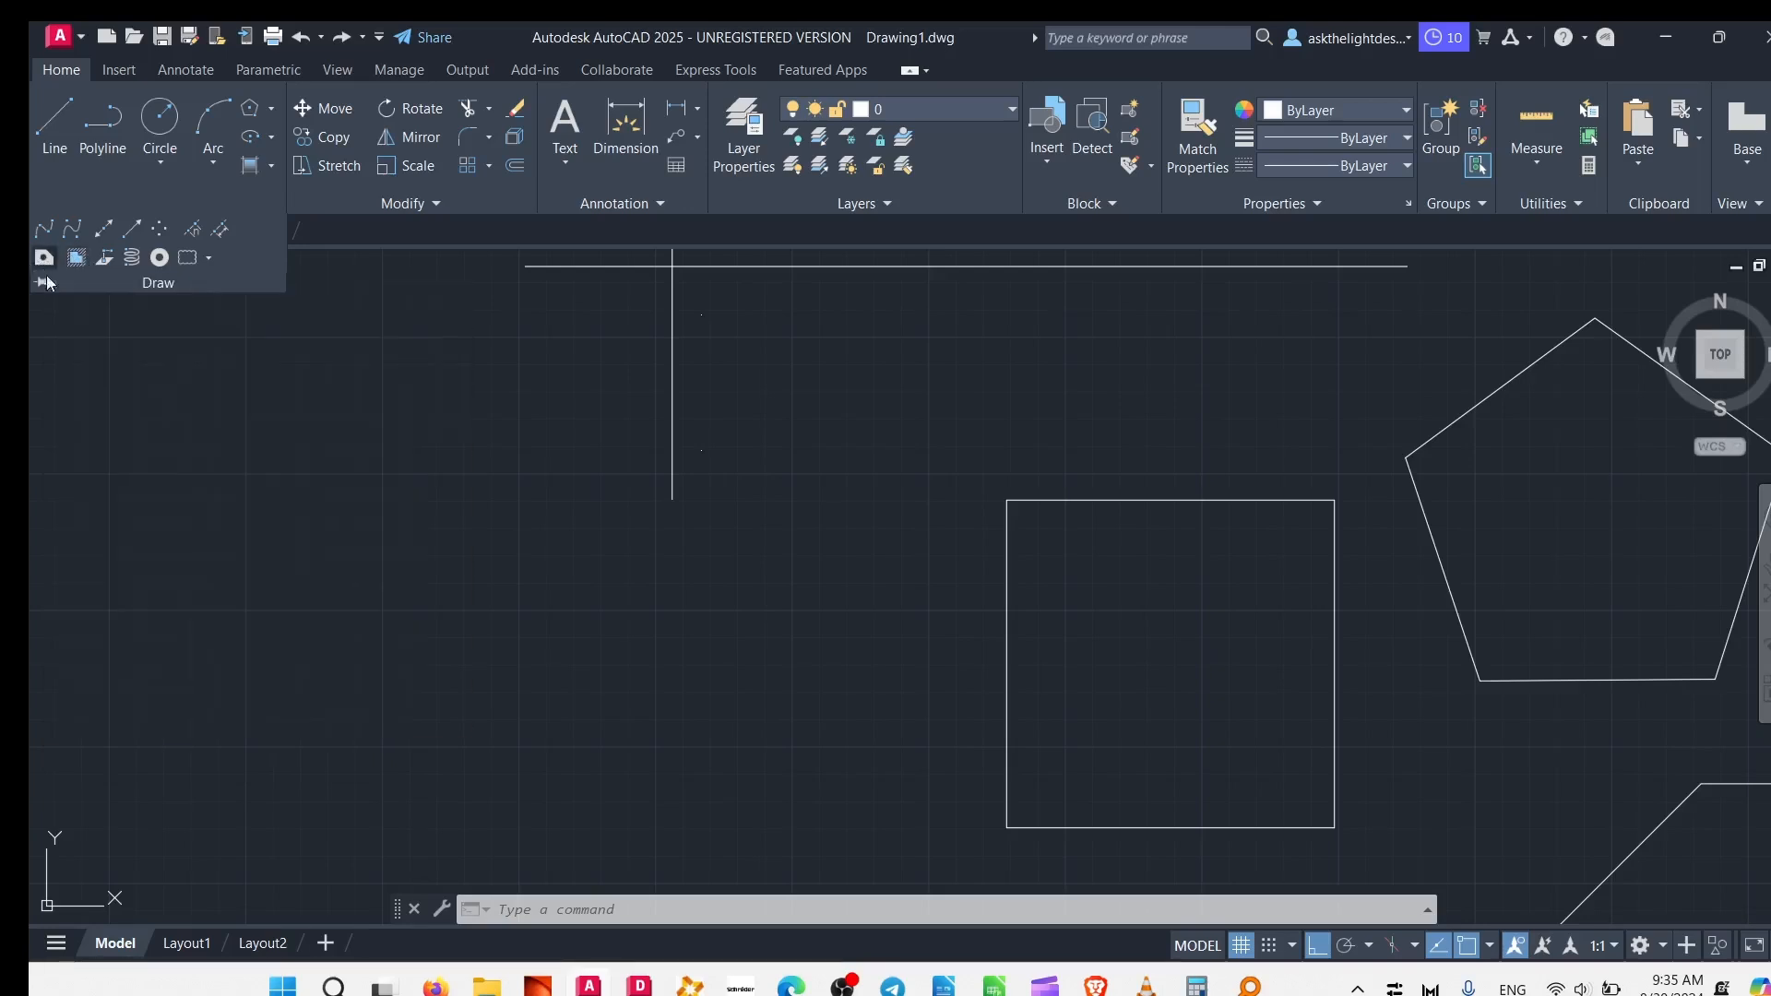
pyautogui.click(44, 258)
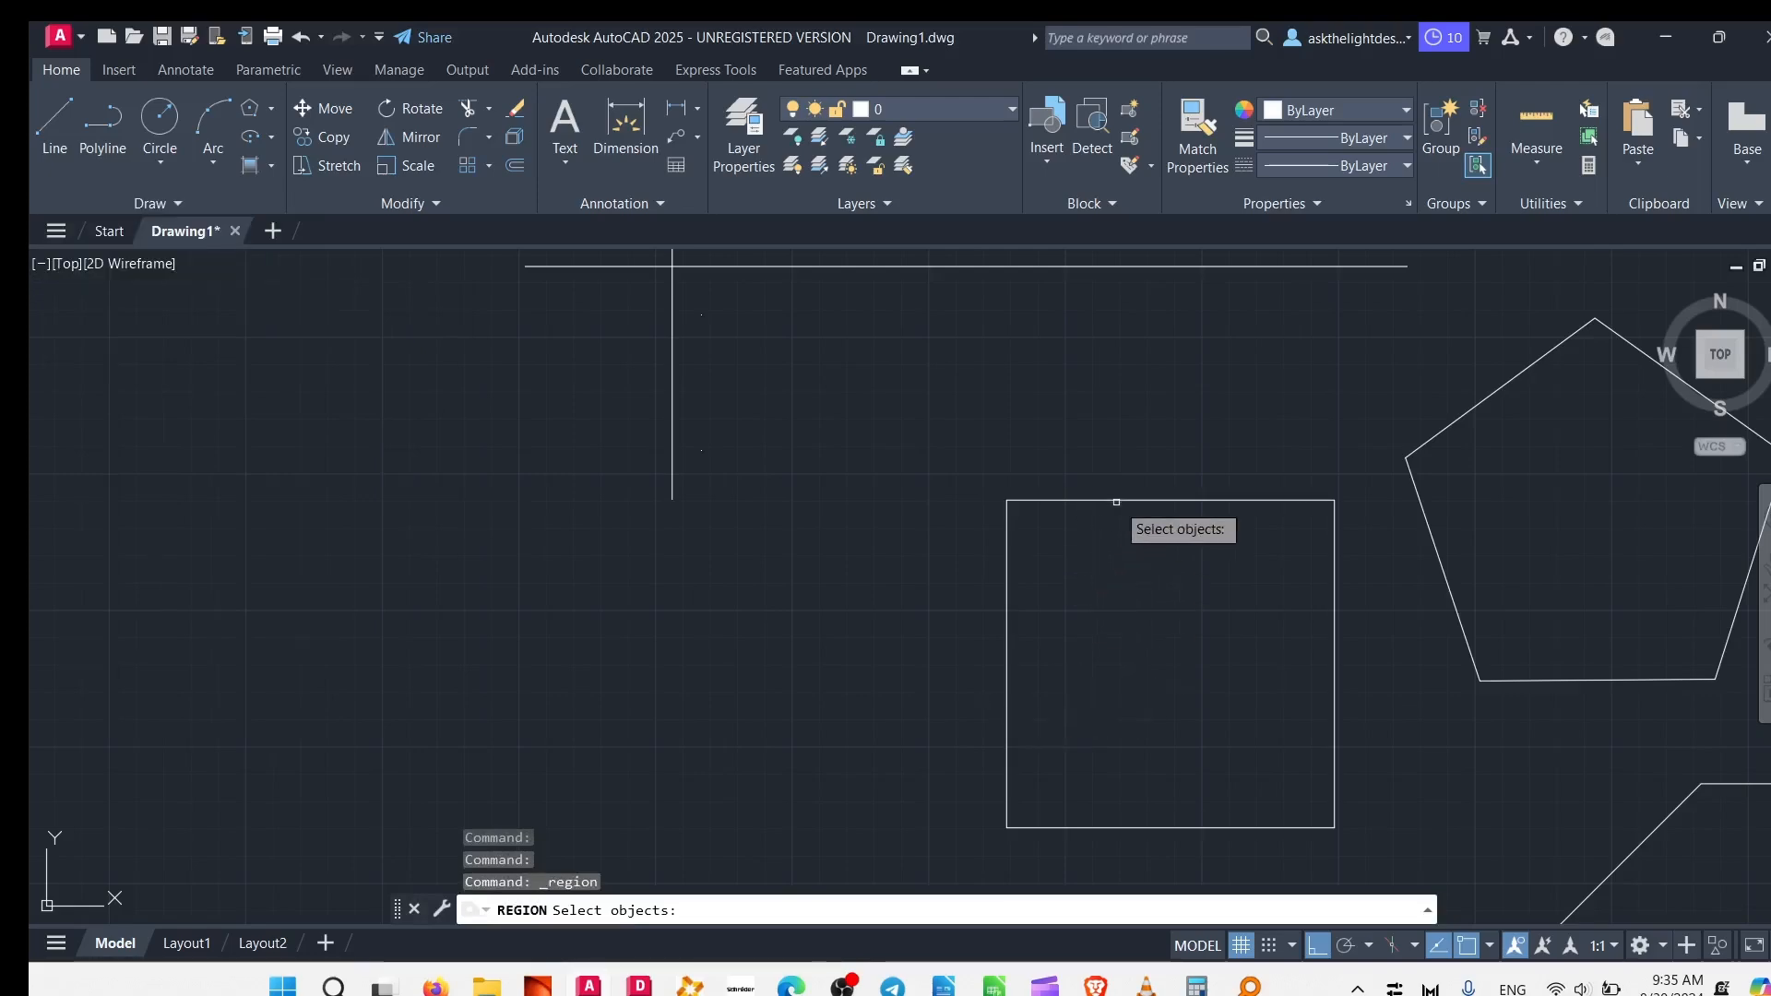
pyautogui.moveTo(1248, 505); pyautogui.dragTo(284, 235, button='middle')
pyautogui.scroll(-8, 795, 568)
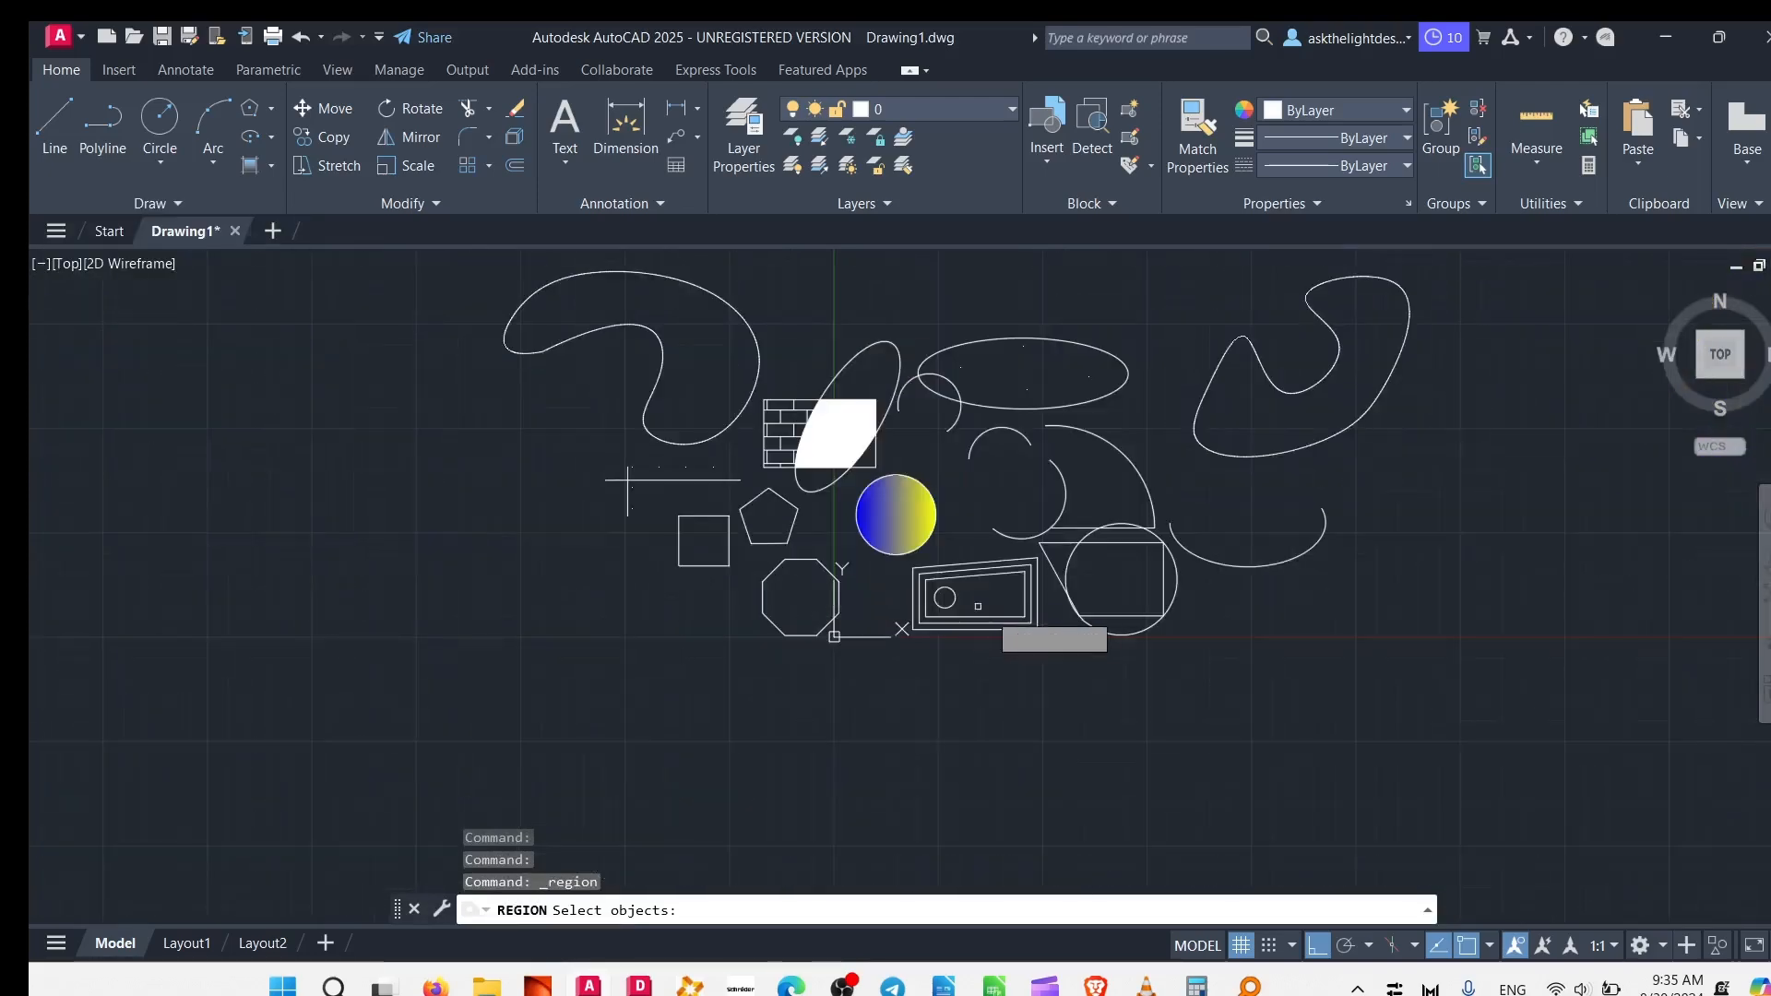
pyautogui.scroll(5, 1006, 616)
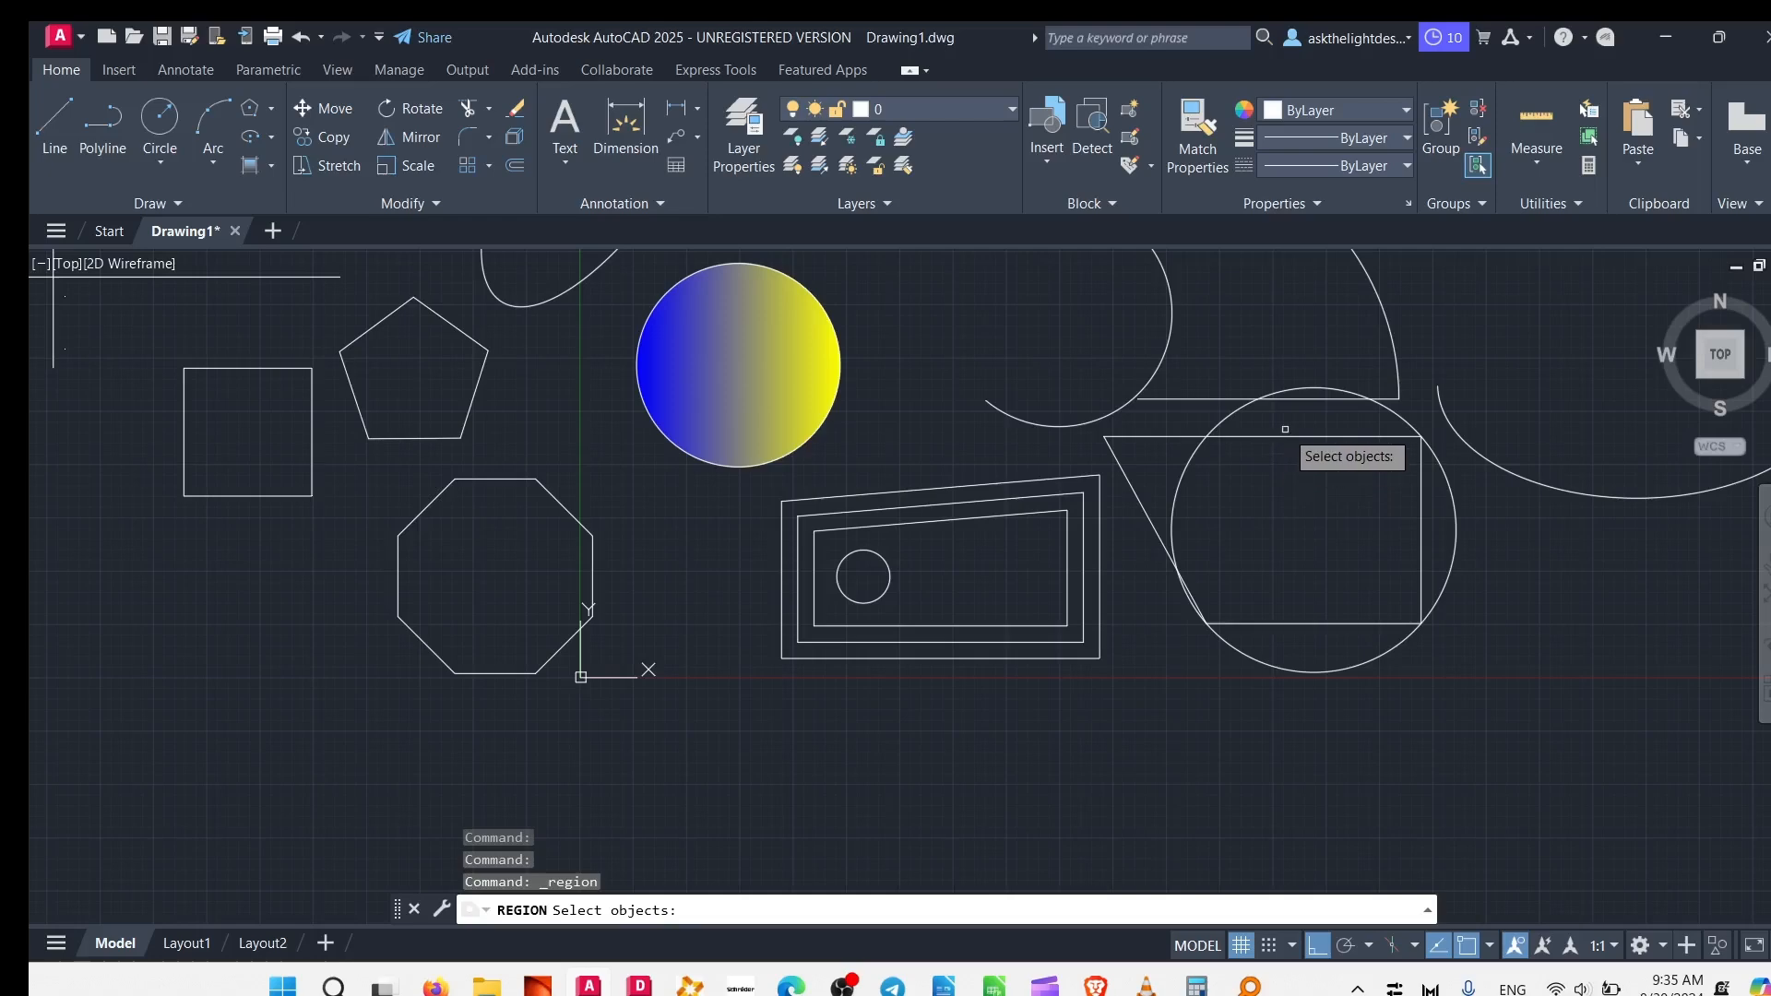
pyautogui.moveTo(692, 477); pyautogui.dragTo(1045, 753, button='middle')
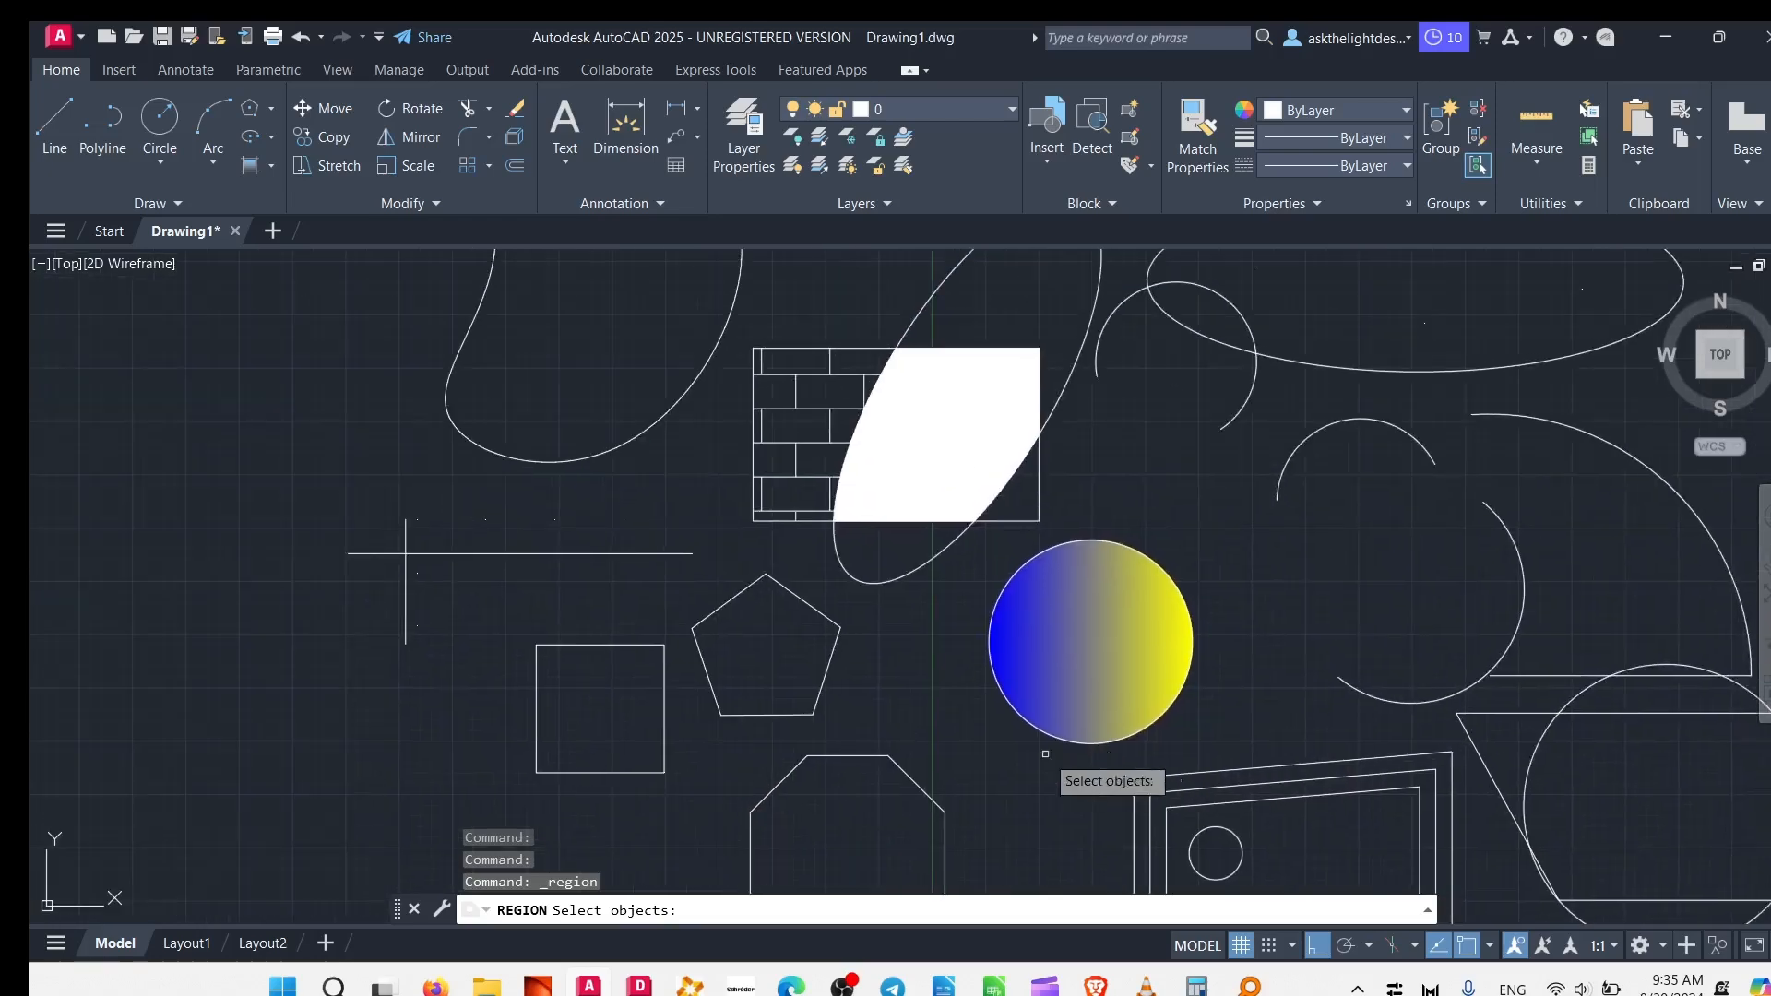
pyautogui.moveTo(901, 514); pyautogui.dragTo(906, 656, button='middle')
pyautogui.moveTo(737, 803)
pyautogui.mouseDown(button='middle')
pyautogui.moveTo(549, 456)
pyautogui.moveTo(554, 406)
pyautogui.mouseUp(button='middle')
pyautogui.scroll(2, 573, 358)
pyautogui.click(570, 363)
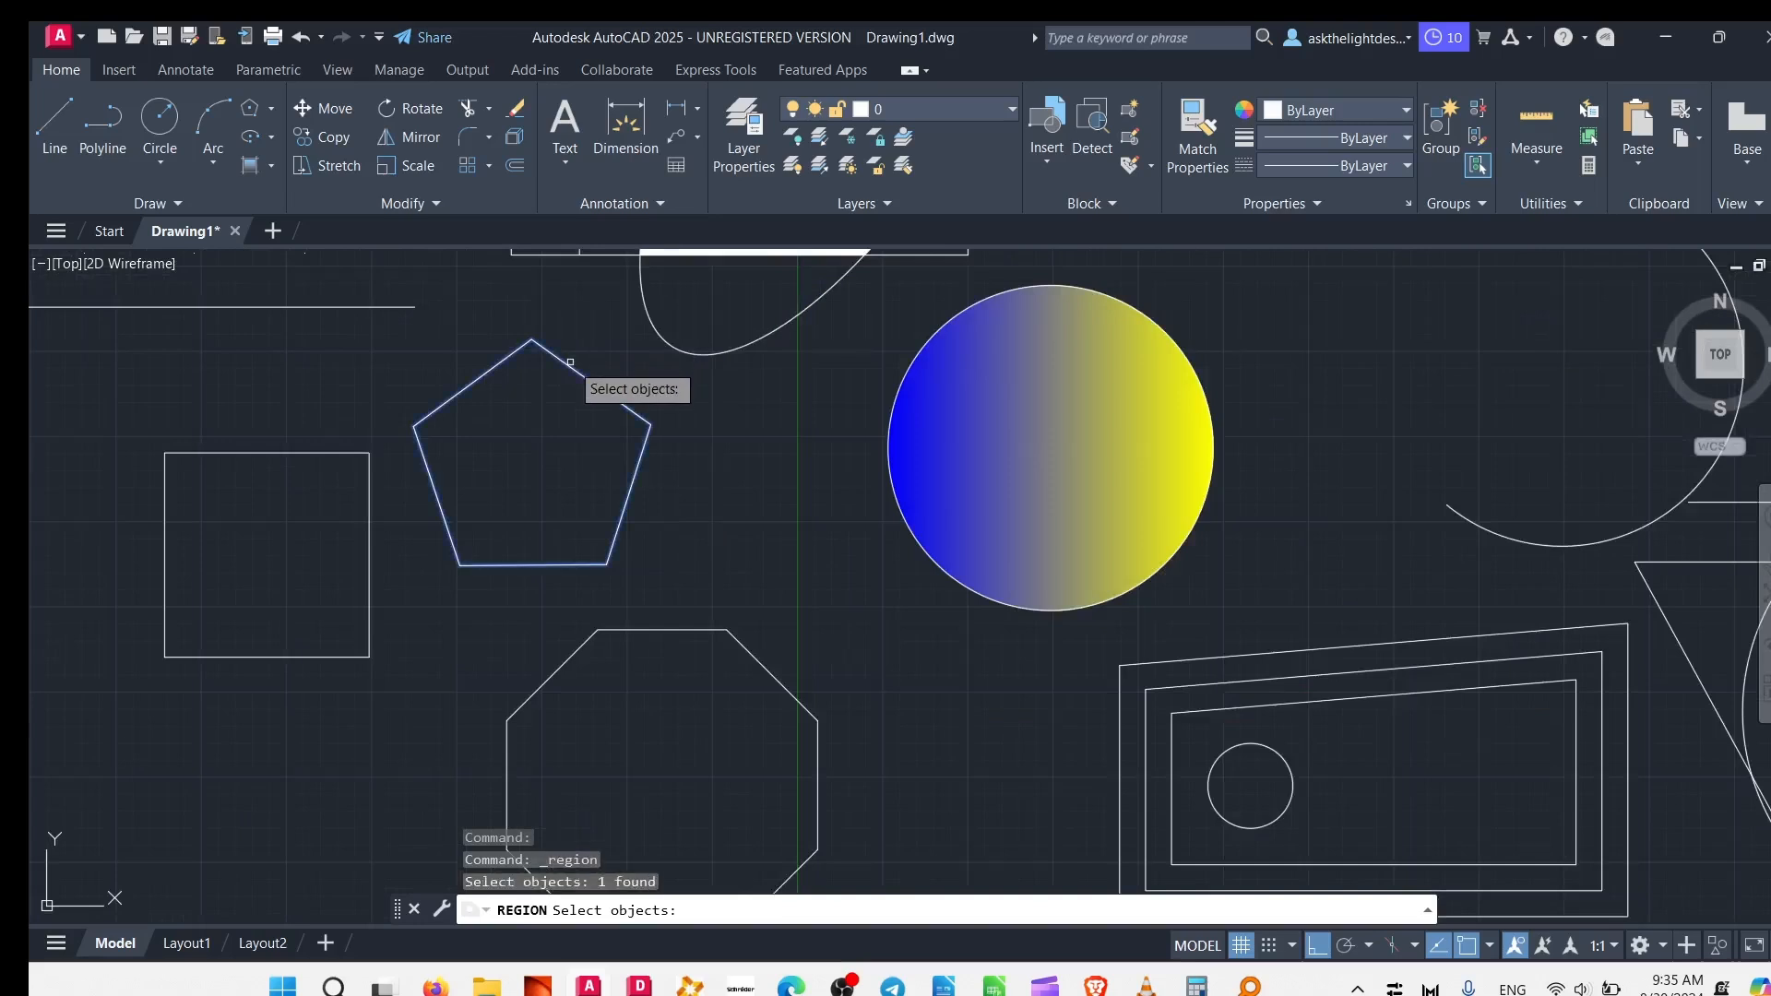
pyautogui.press('Return')
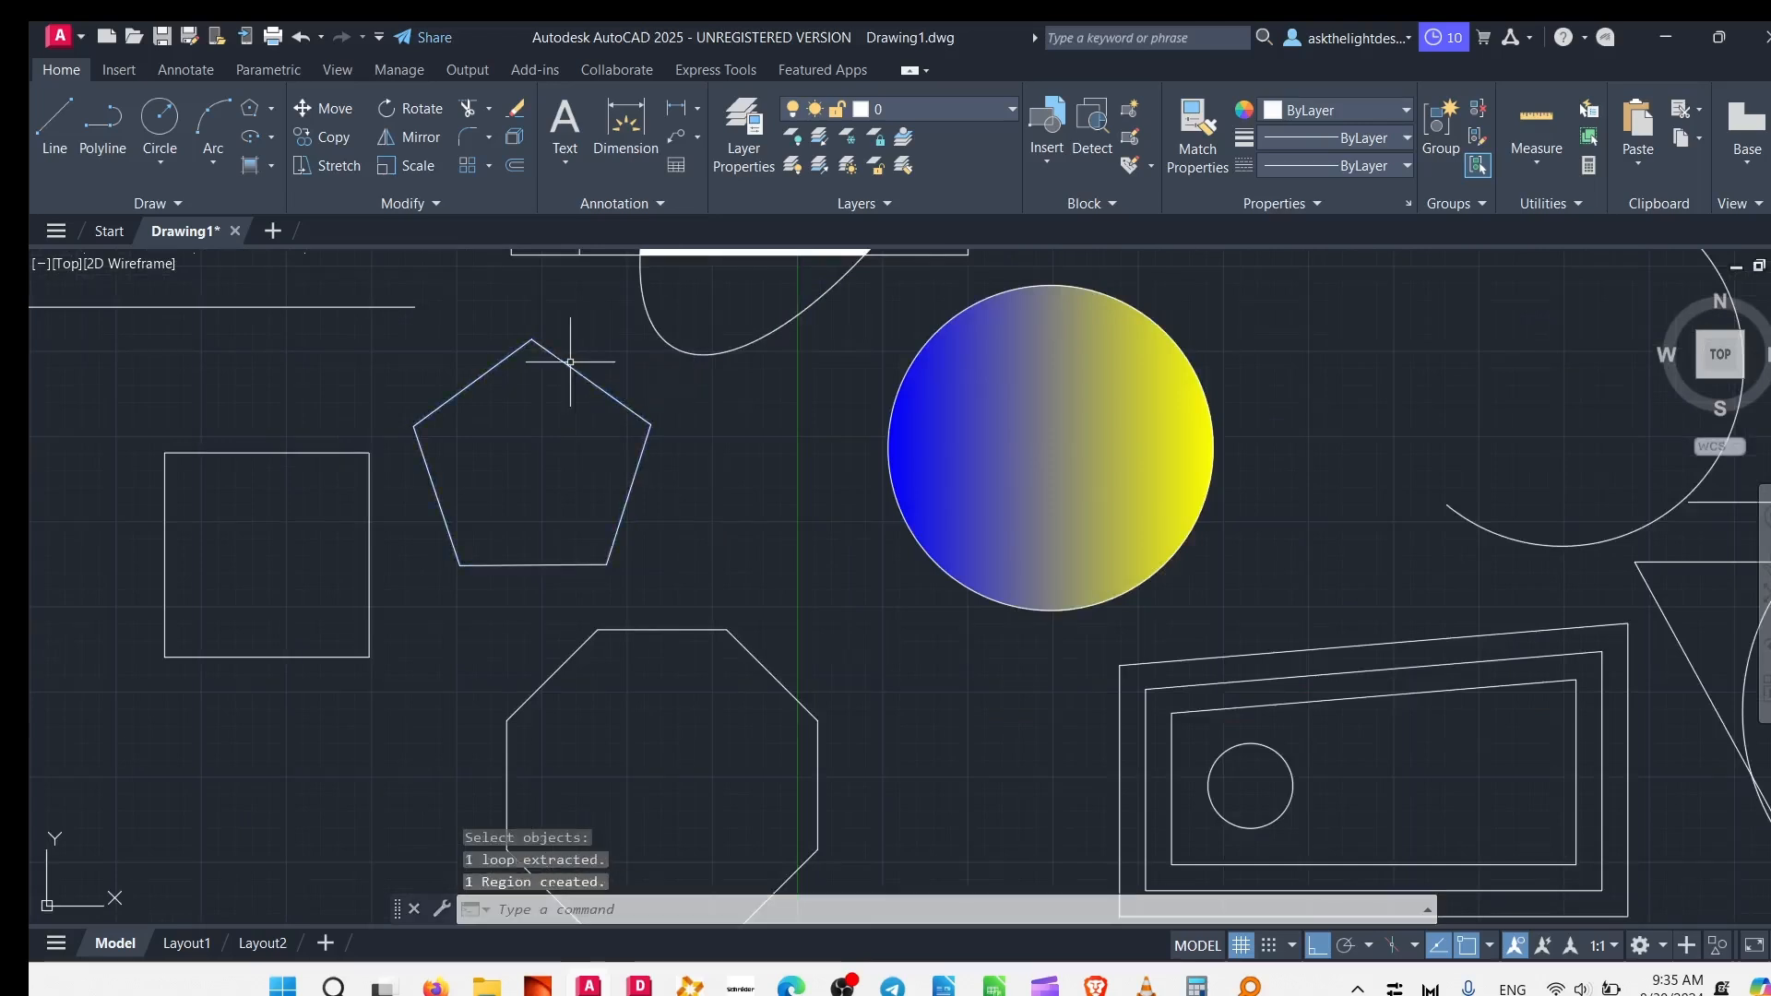
# Step: Select the pentagon region to examine its outline and corner grips
pyautogui.click(590, 372)
pyautogui.moveTo(517, 481); pyautogui.dragTo(888, 540, button='middle')
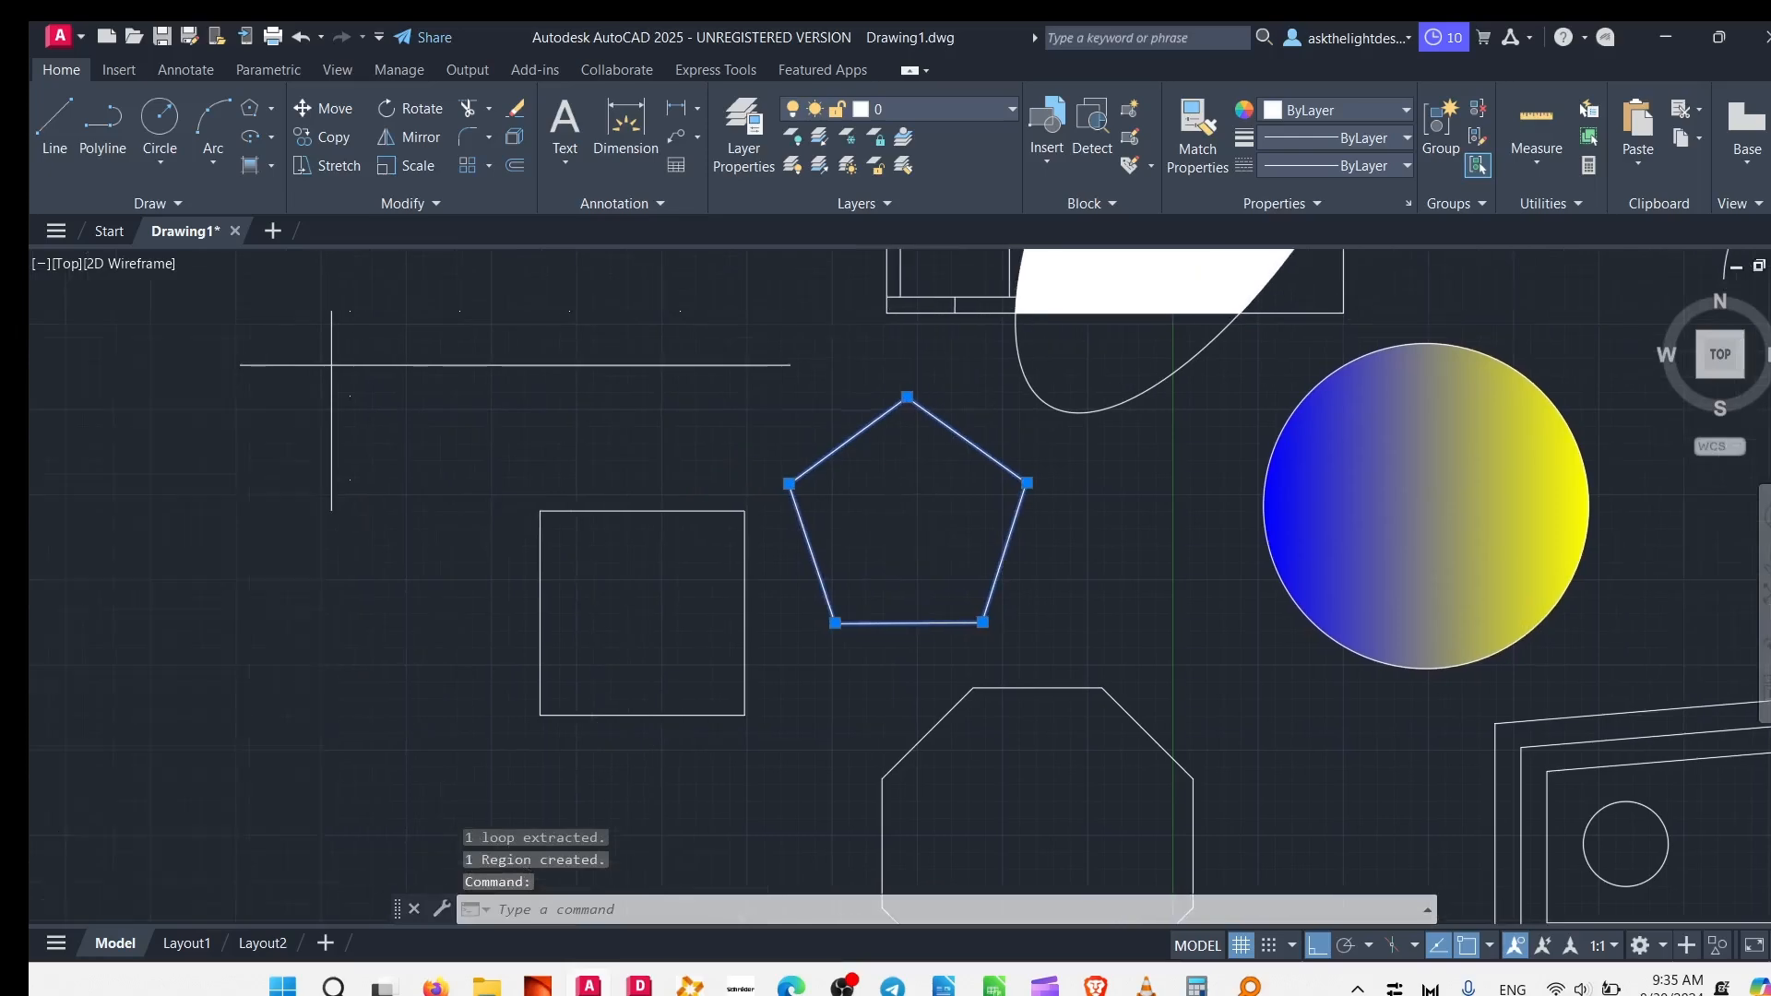
pyautogui.scroll(4, 894, 527)
pyautogui.scroll(-4, 894, 526)
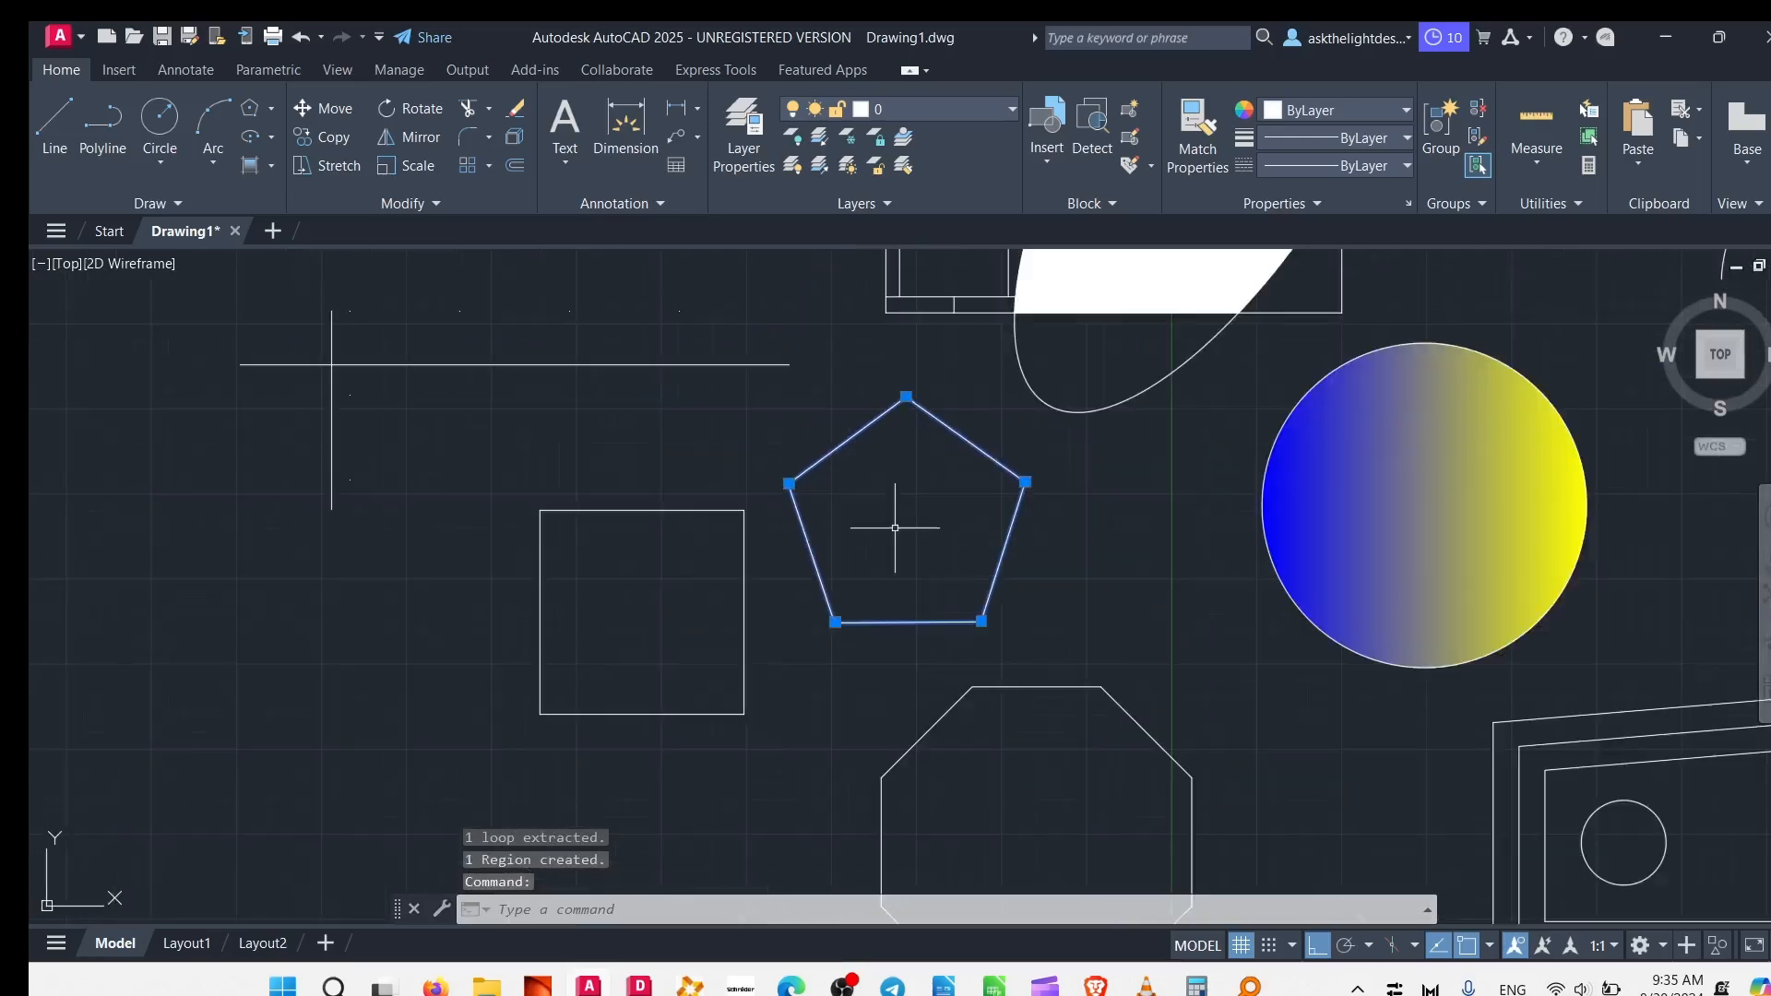
# Step: Convert the circle and the four lines of the overlapping quadrilateral into regions
pyautogui.click(175, 204)
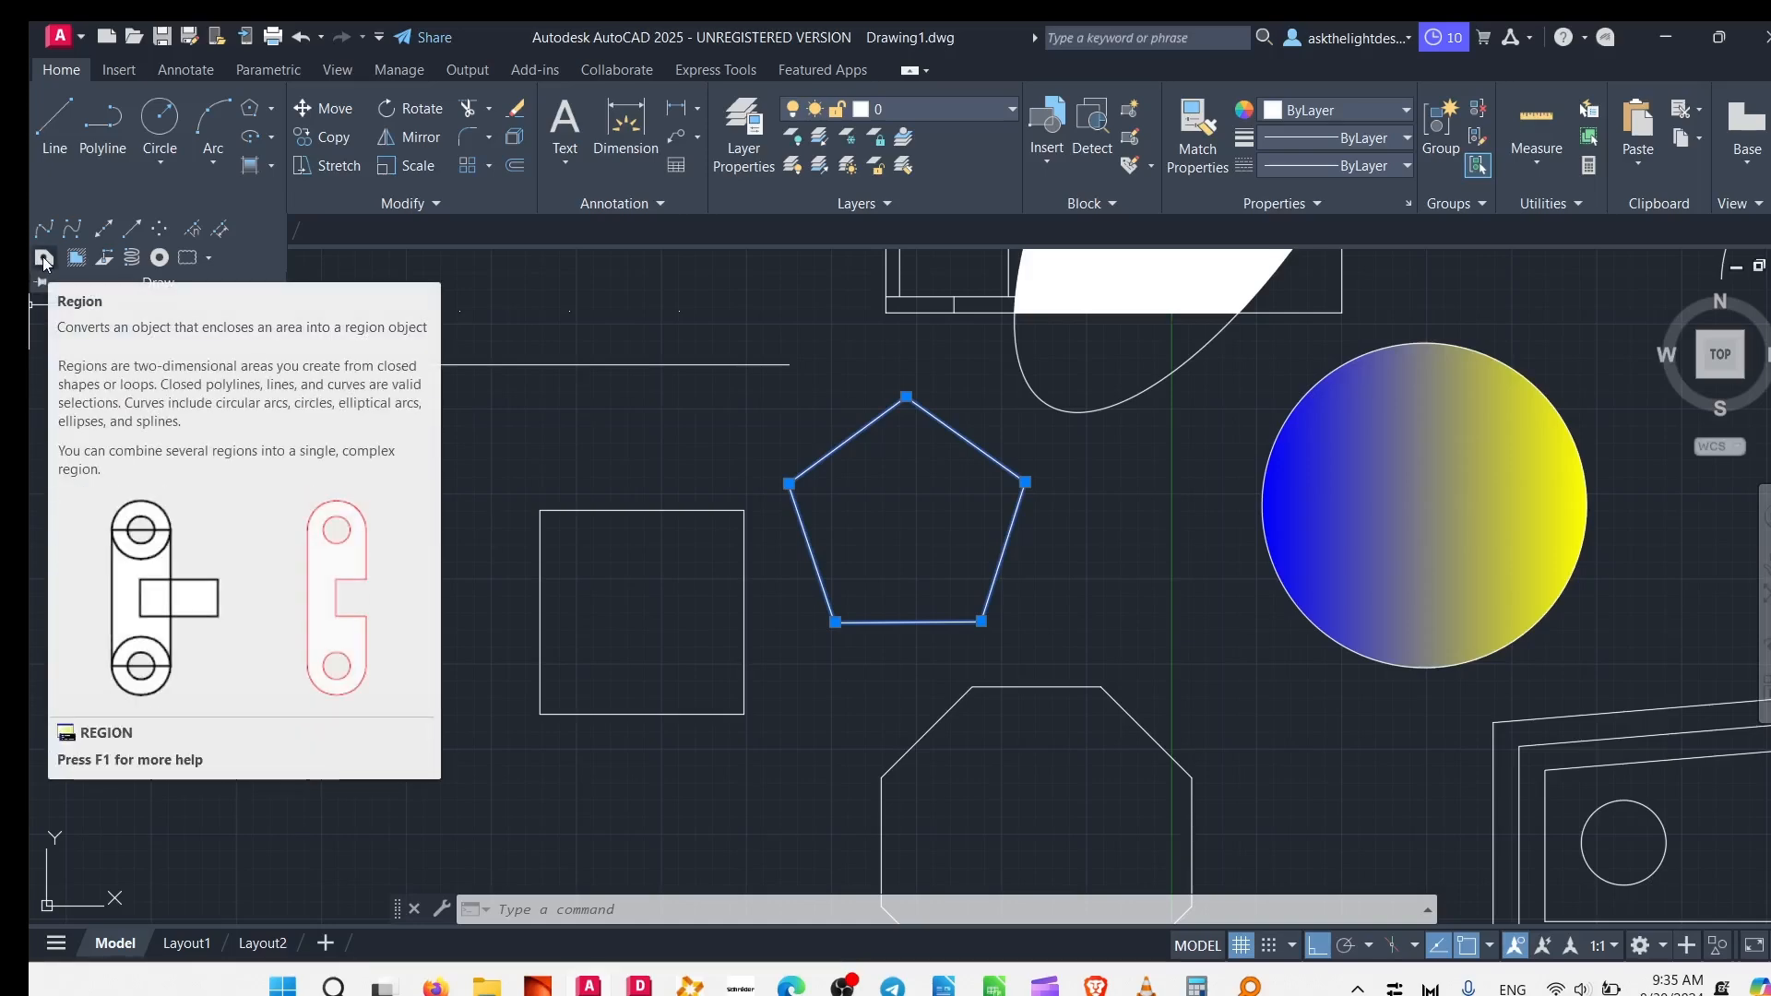
pyautogui.click(44, 259)
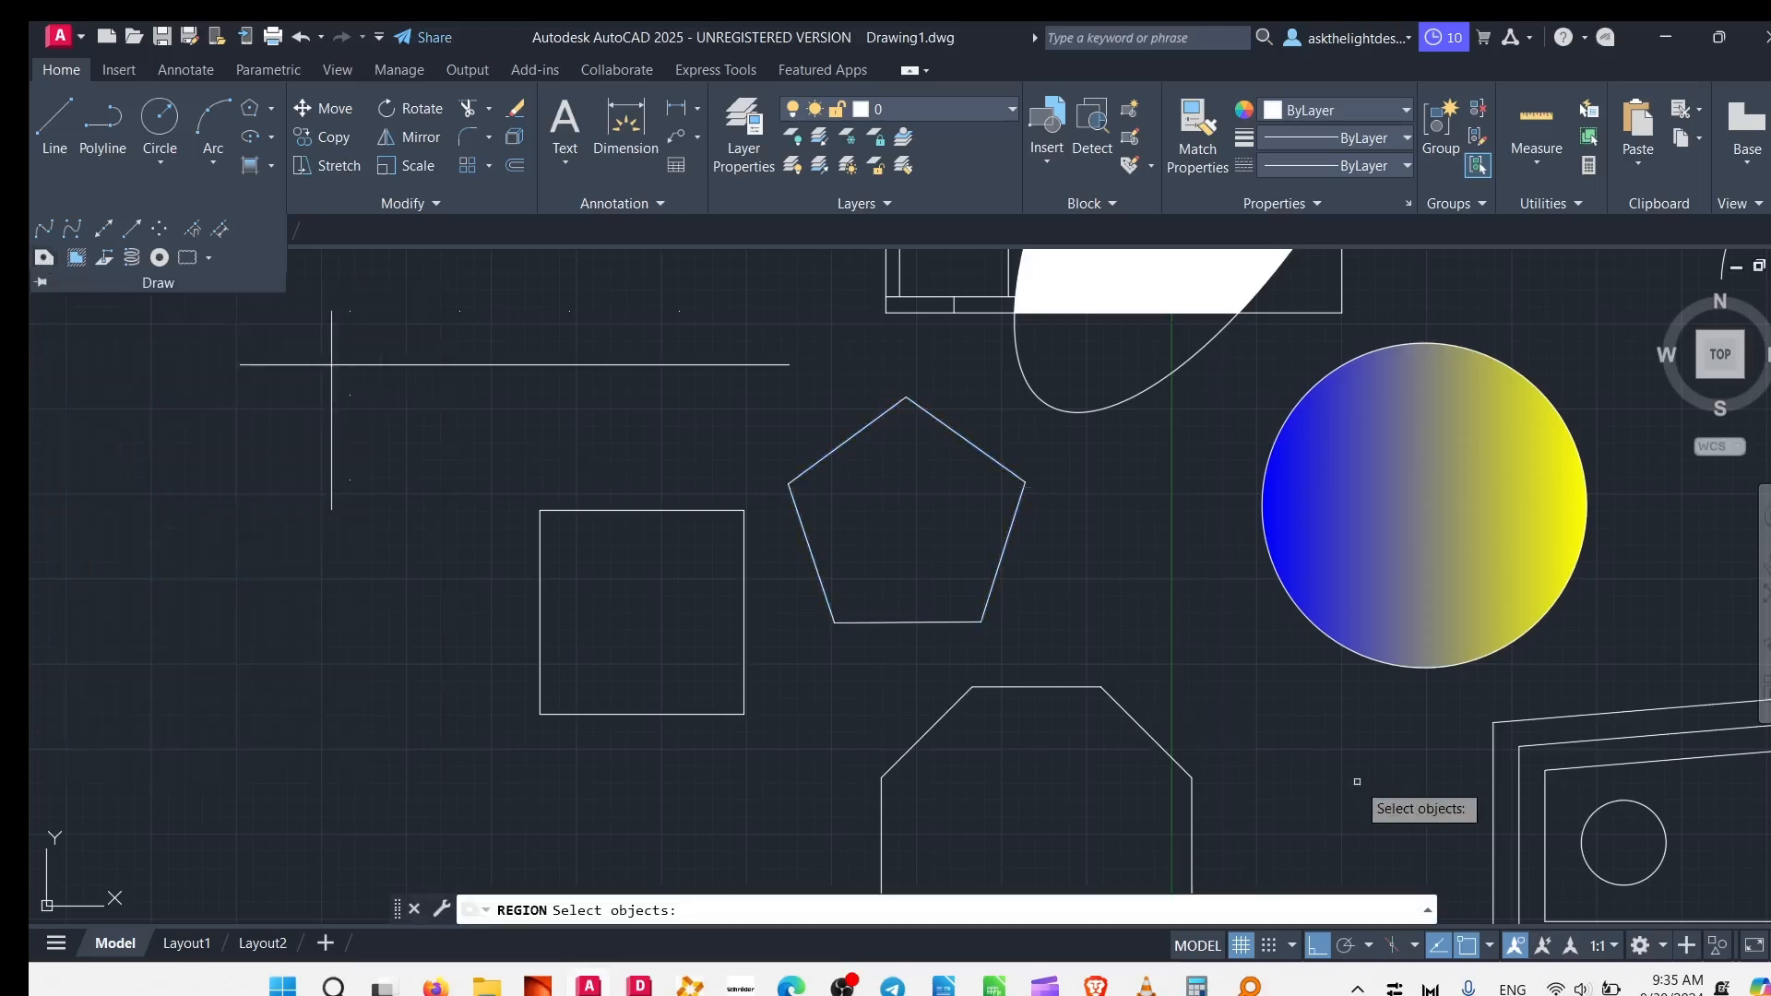
pyautogui.moveTo(1388, 779)
pyautogui.mouseDown(button='middle')
pyautogui.moveTo(865, 529)
pyautogui.moveTo(662, 727)
pyautogui.moveTo(676, 754)
pyautogui.mouseUp(button='middle')
pyautogui.moveTo(1488, 727); pyautogui.dragTo(978, 620, button='middle')
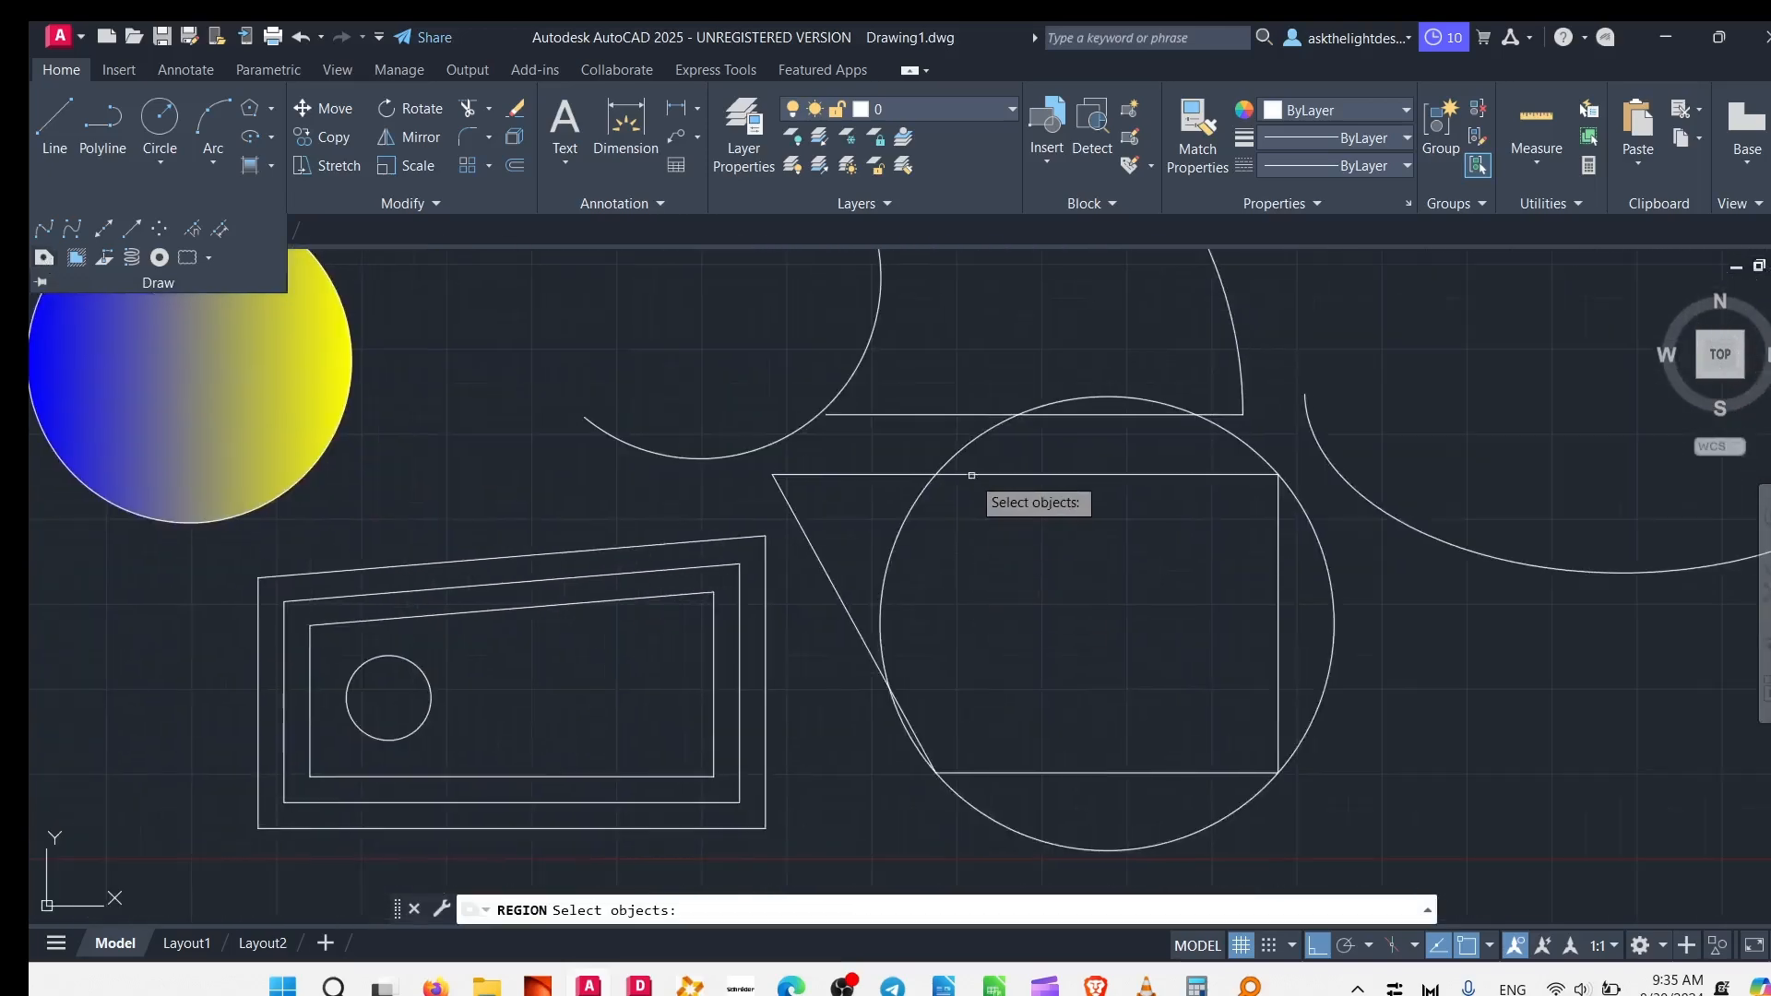
pyautogui.click(976, 458)
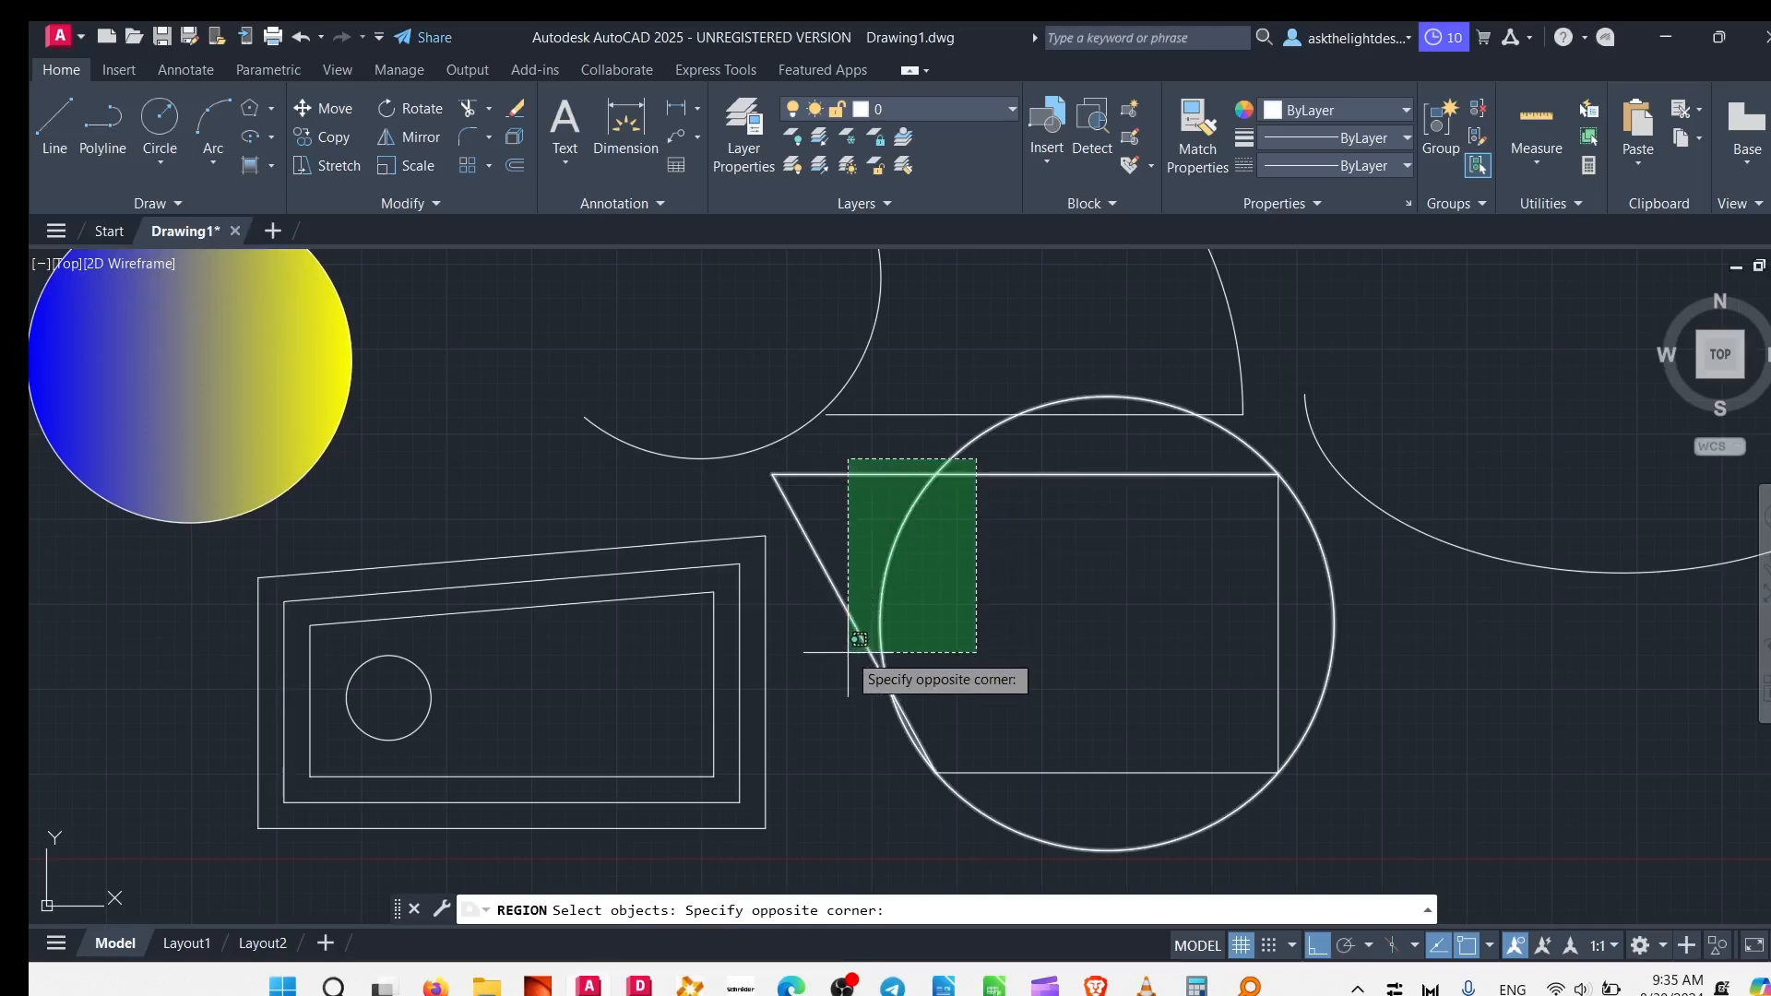
pyautogui.click(854, 655)
pyautogui.click(1120, 813)
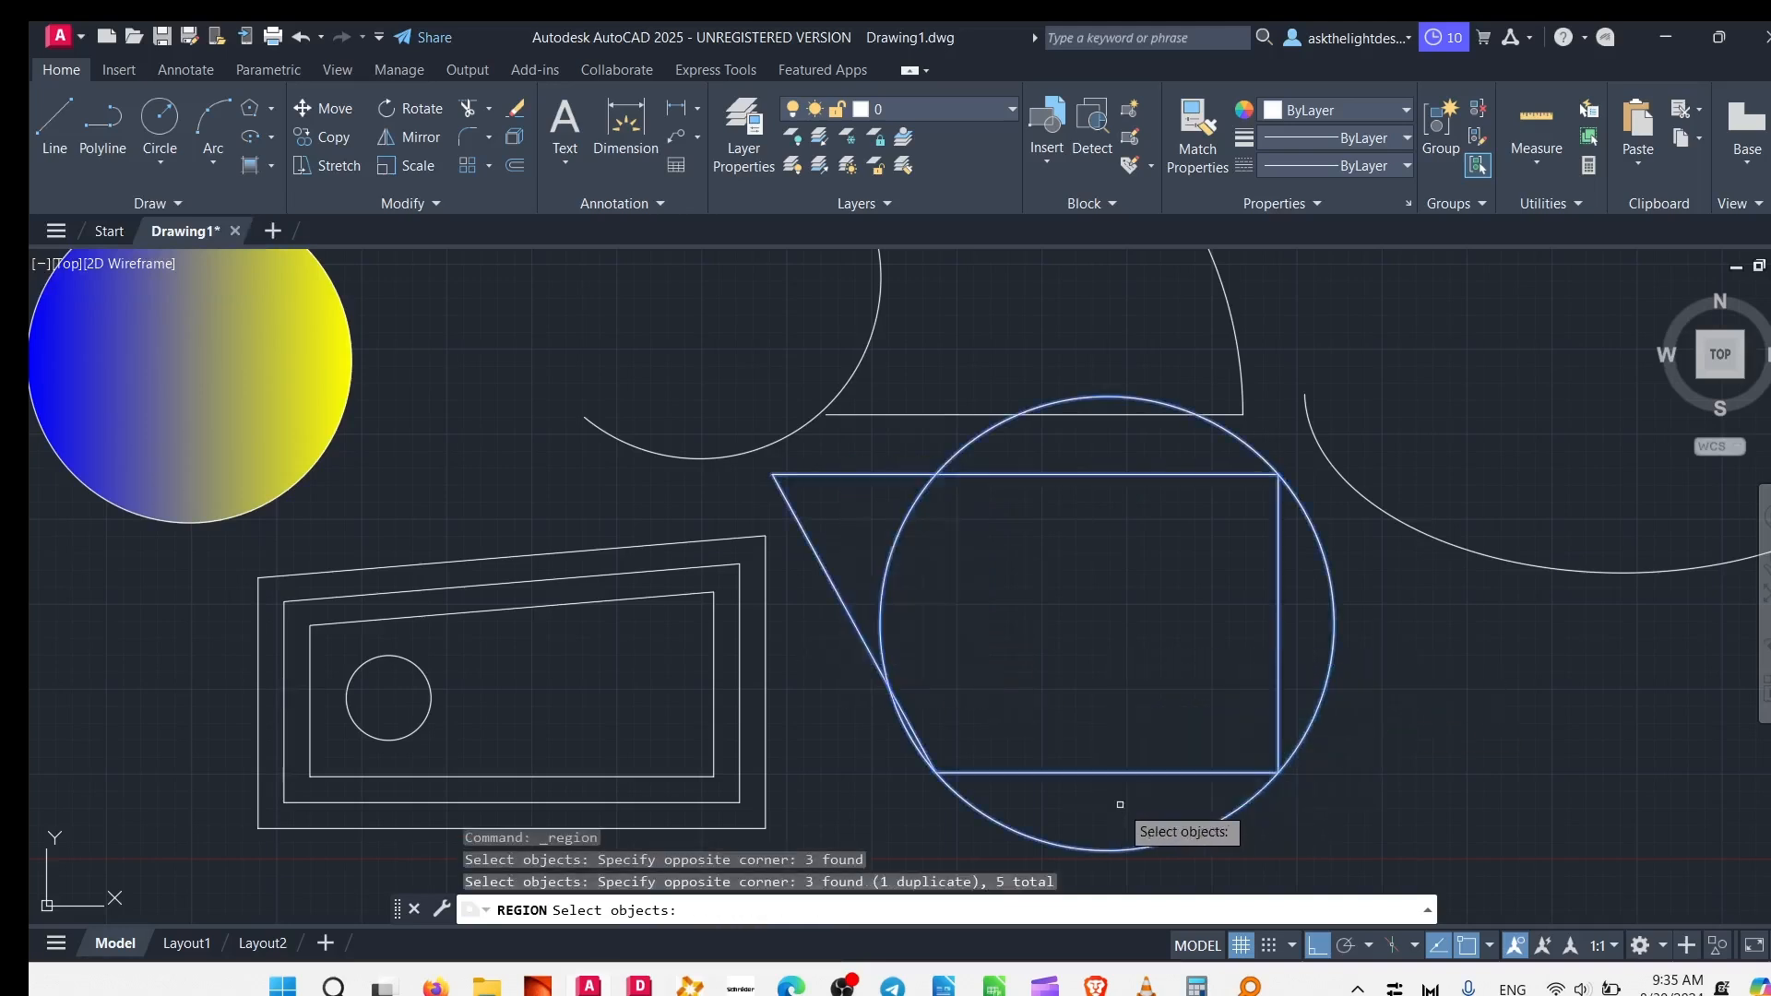
pyautogui.press('Return')
# Step: Select the circle and quadrilateral regions, try moving the circle straight down by its center, and undo it
pyautogui.click(1060, 773)
pyautogui.click(1002, 827)
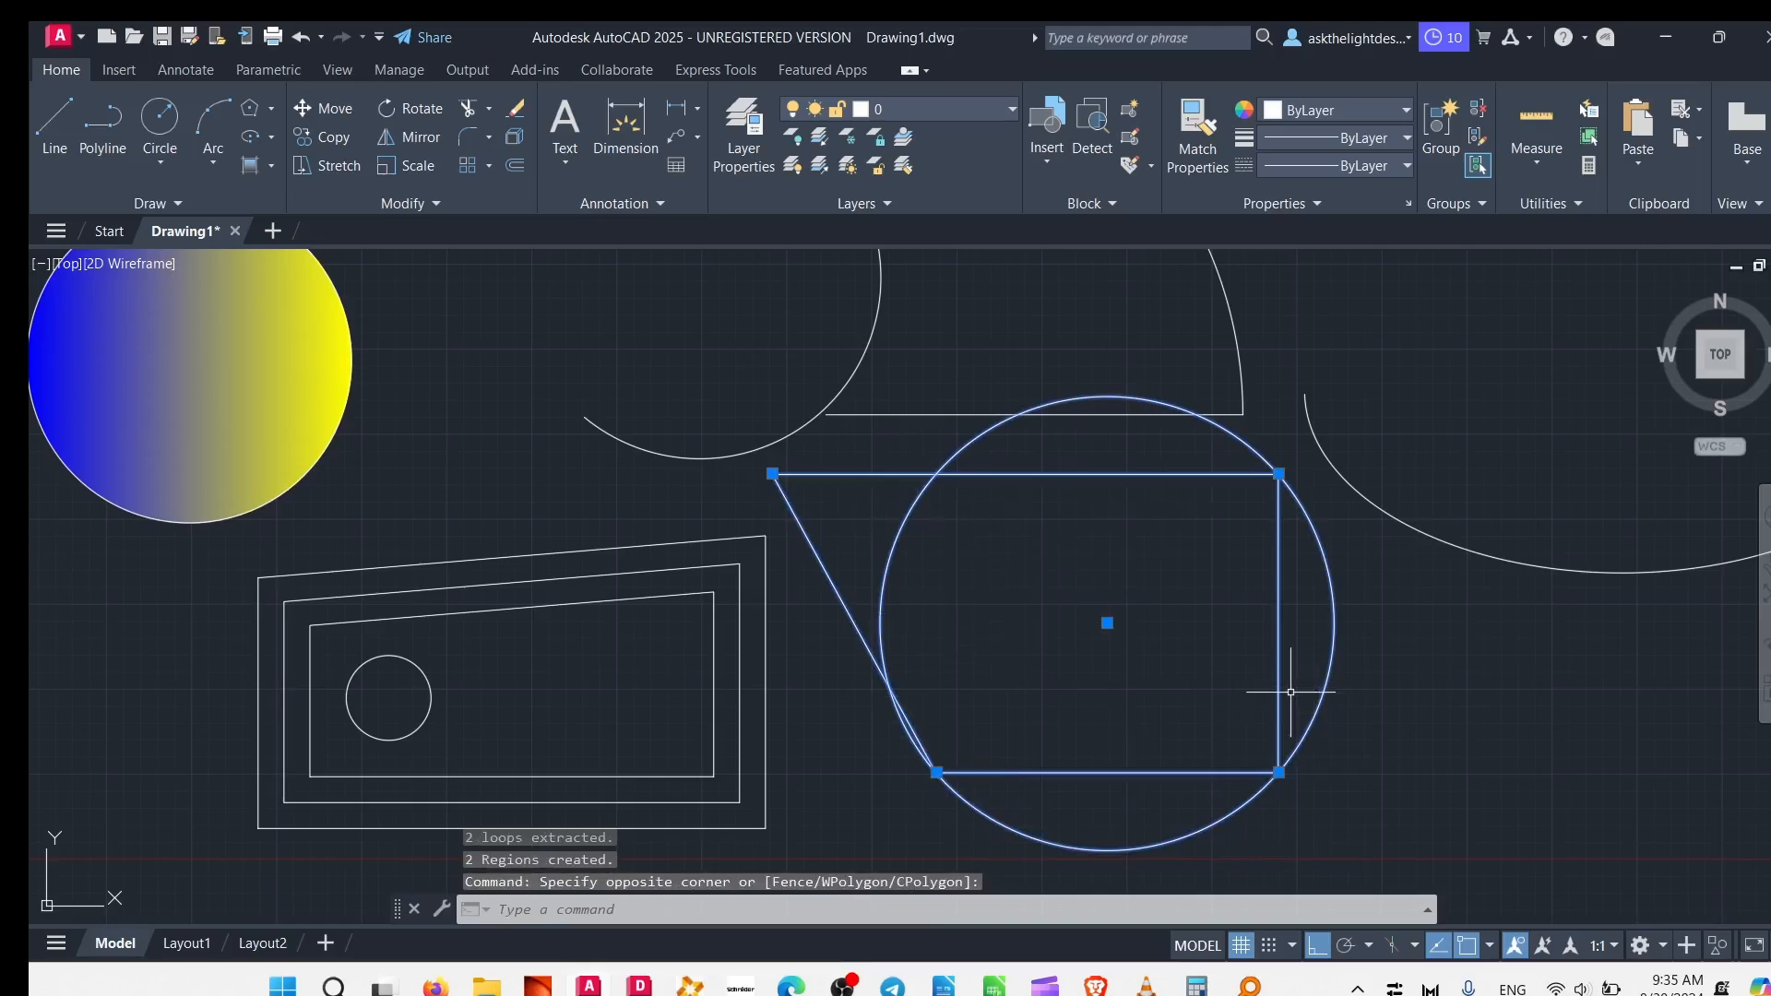
pyautogui.moveTo(1191, 687); pyautogui.dragTo(1264, 597, button='middle')
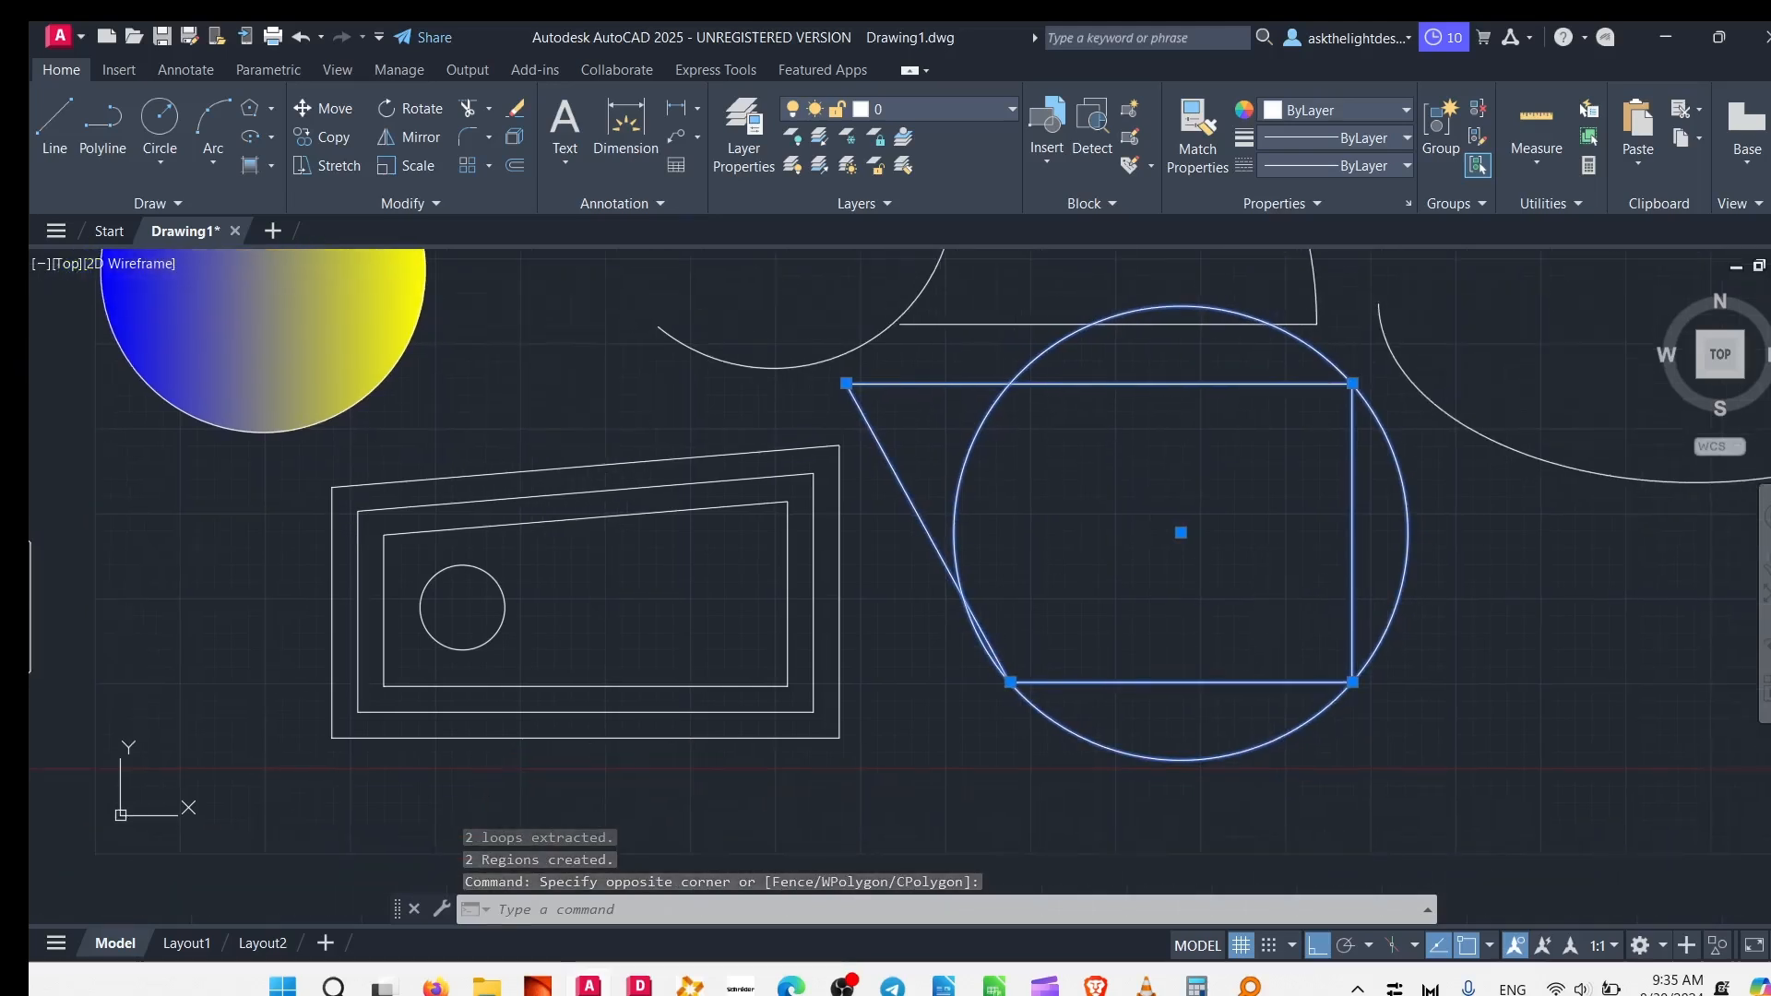
pyautogui.click(1181, 532)
pyautogui.click(1225, 666)
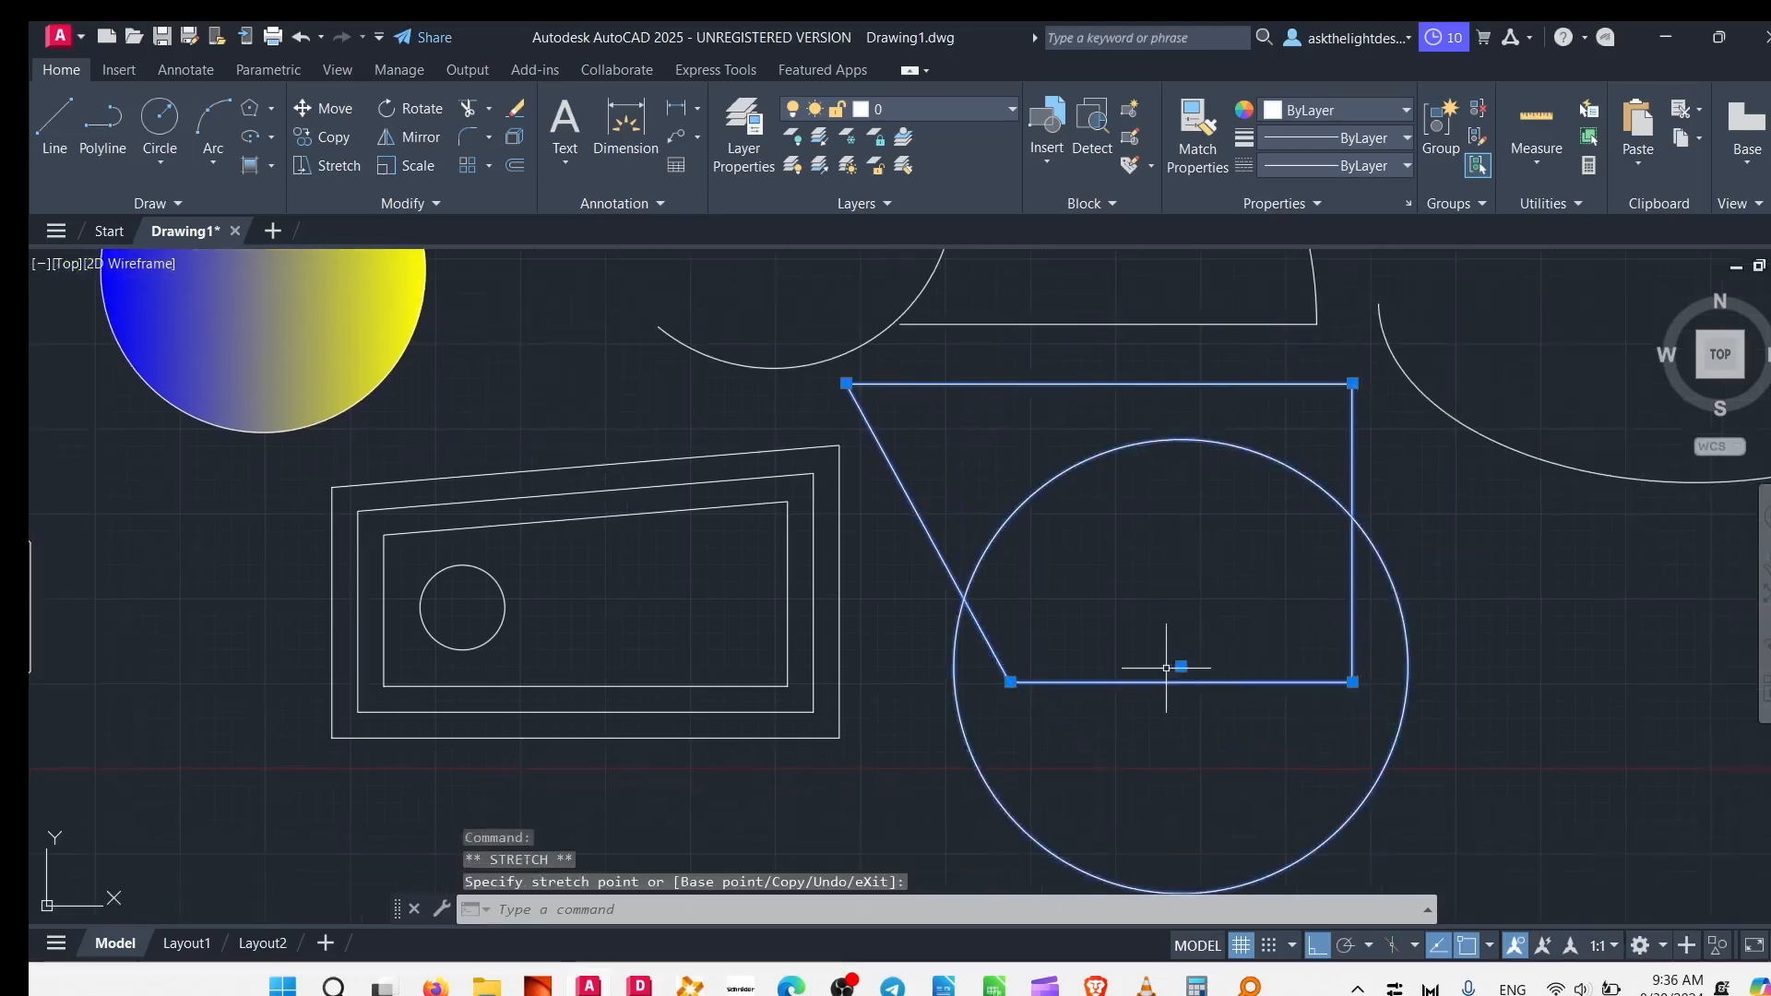
pyautogui.hotkey('ctrl', 'z')
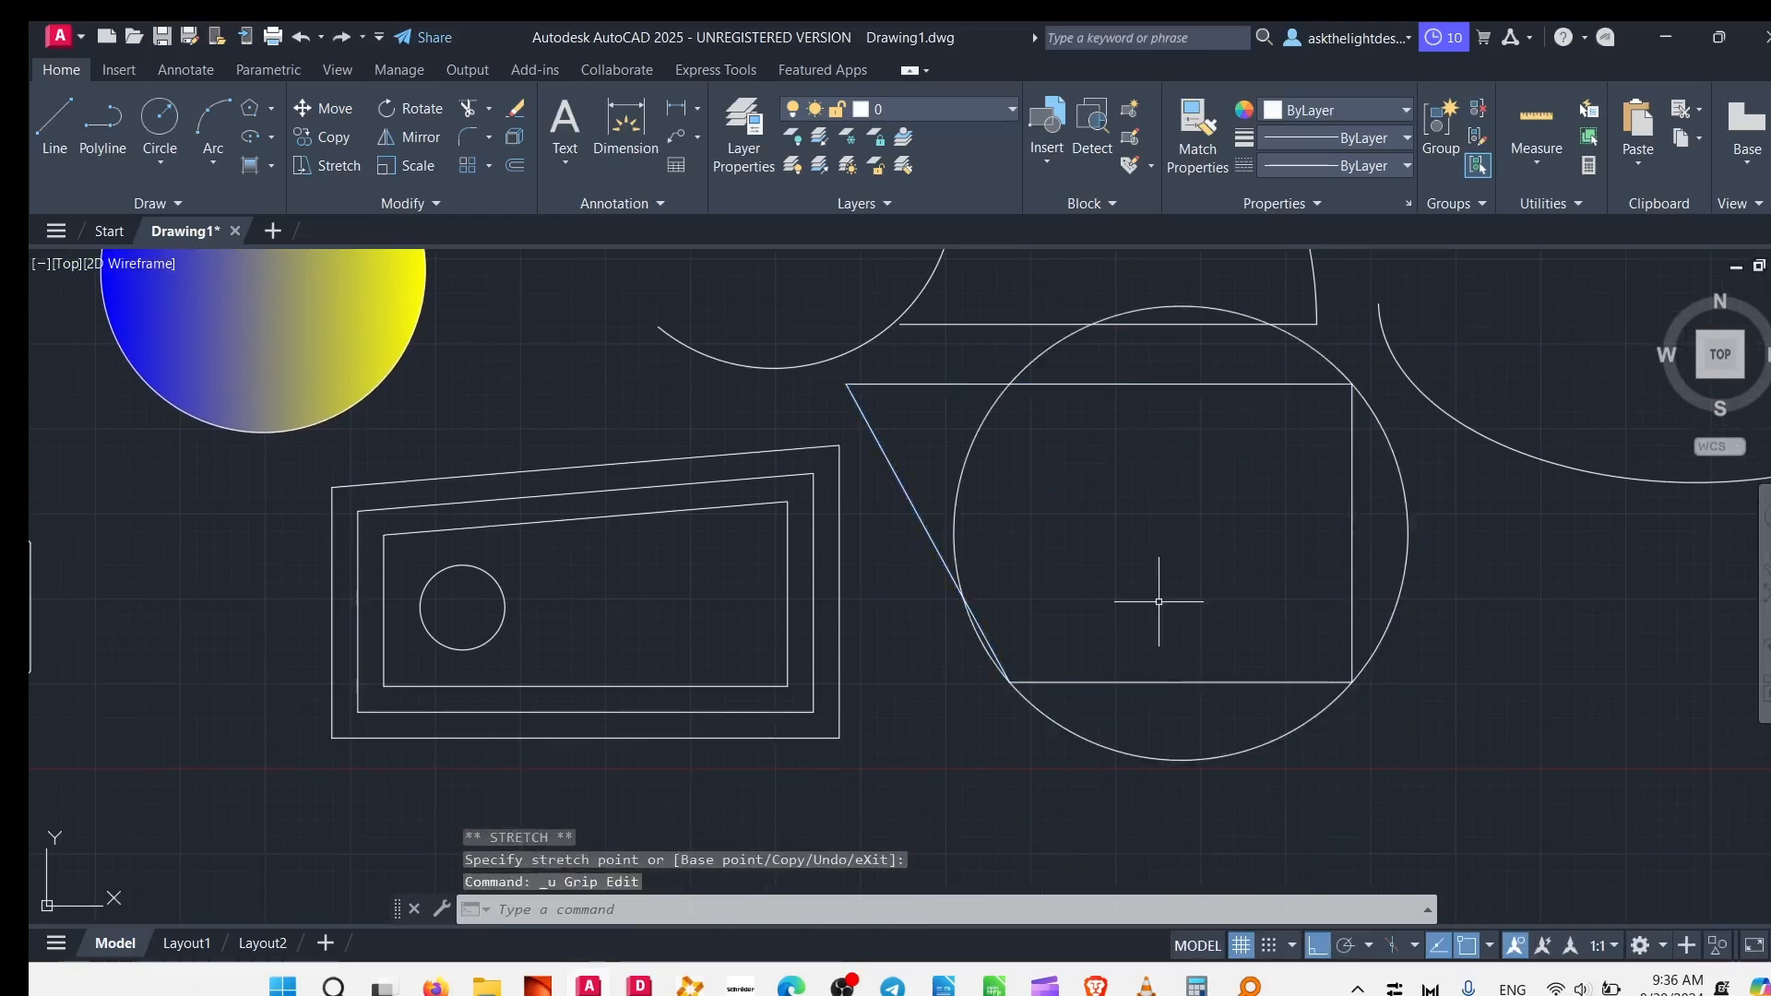
# Step: Select the circle and quadrilateral regions together, then the quadrilateral alone, to examine them as objects, and clear each selection
pyautogui.click(1069, 490)
pyautogui.click(929, 378)
pyautogui.click(1151, 358)
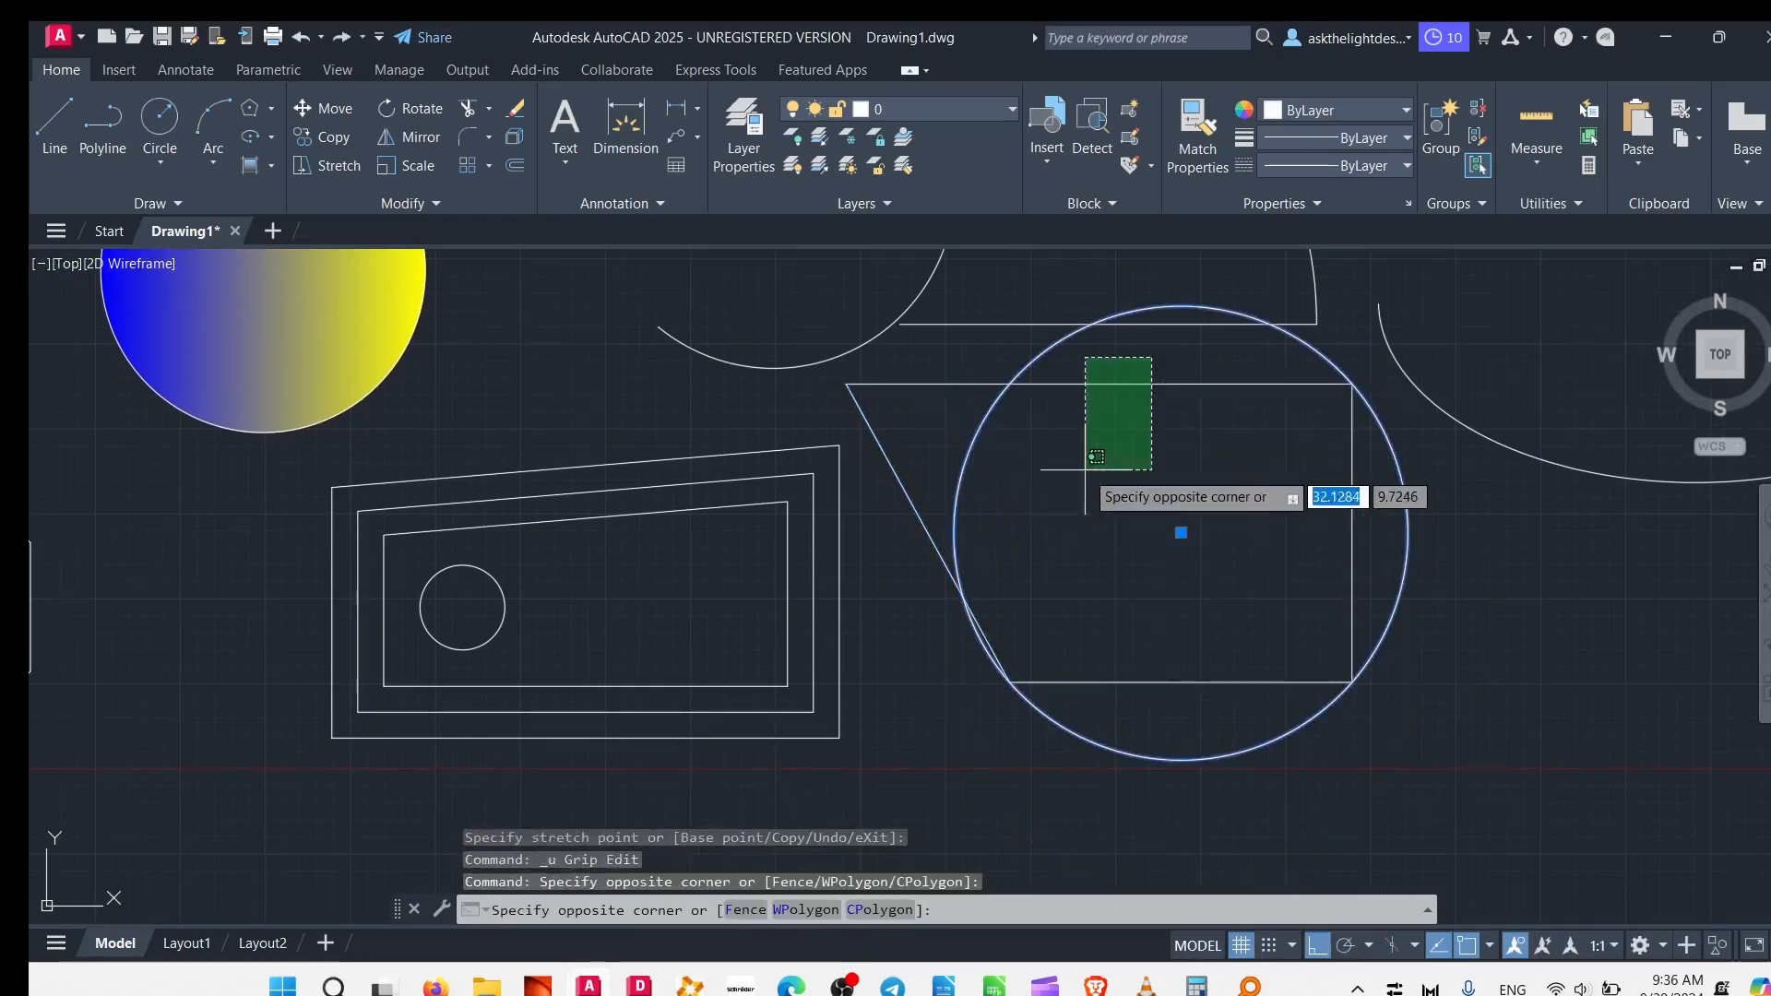
pyautogui.click(1096, 456)
pyautogui.moveTo(1008, 494); pyautogui.dragTo(1123, 574, button='middle')
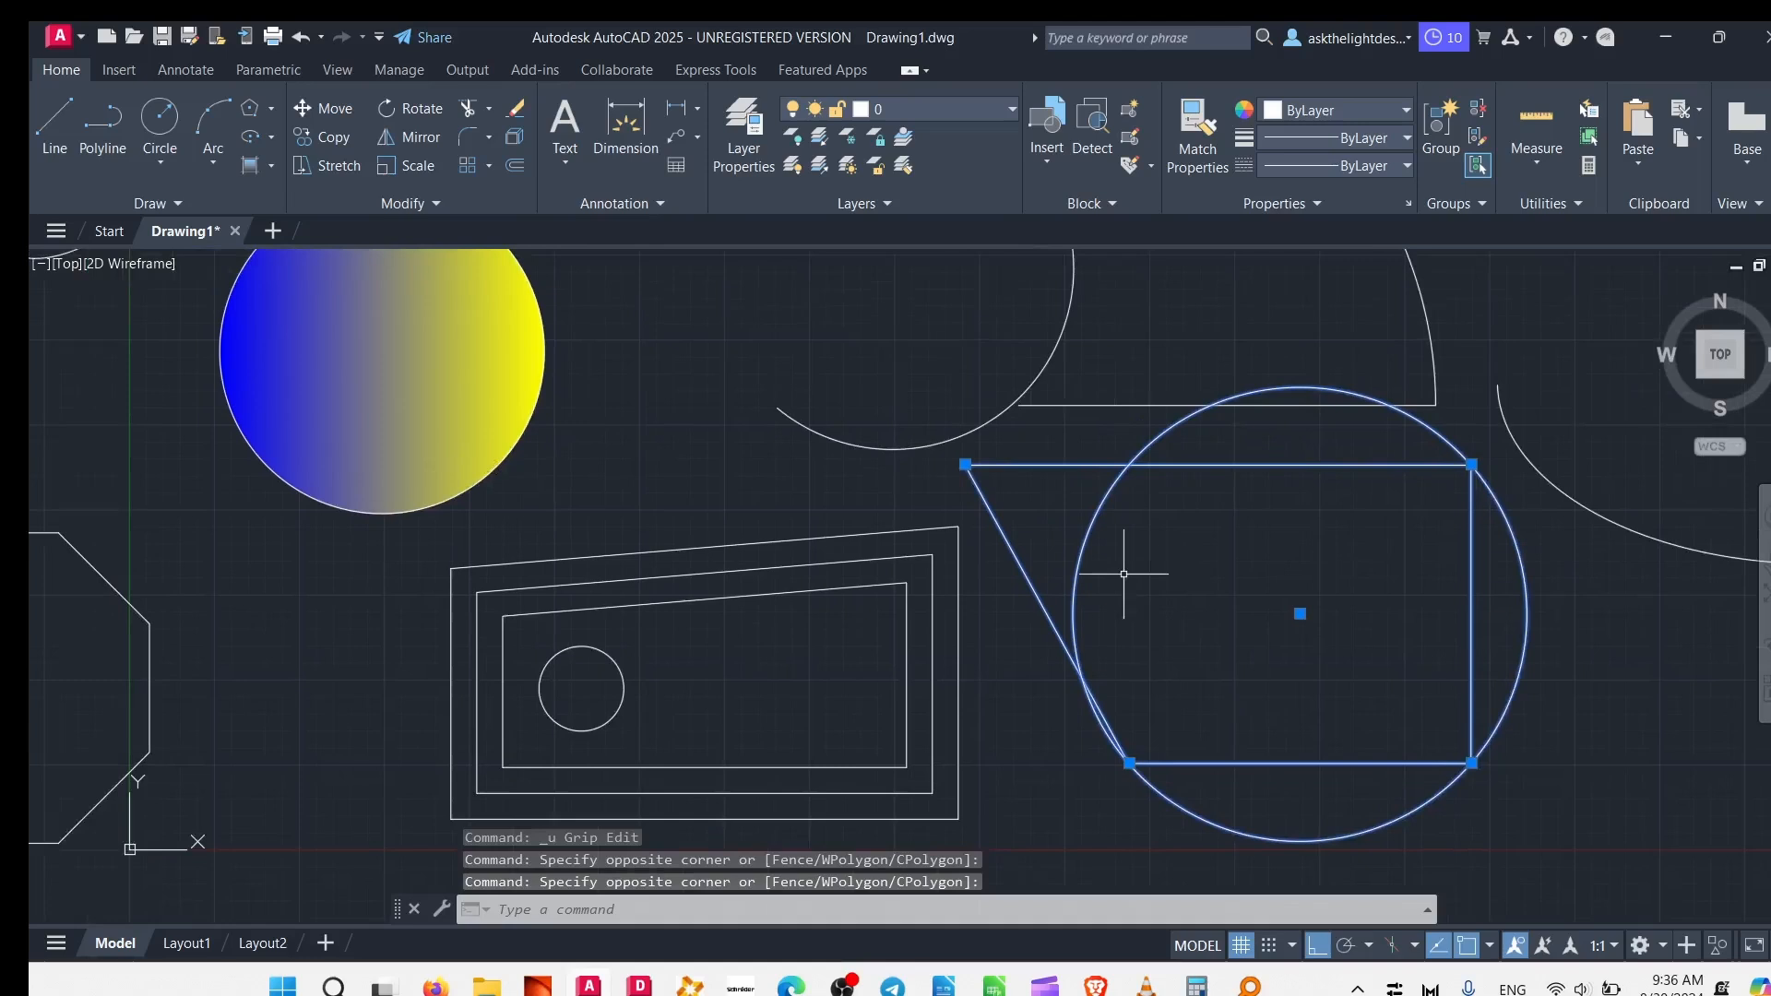
pyautogui.press('Escape')
pyautogui.click(1316, 458)
pyautogui.click(1188, 559)
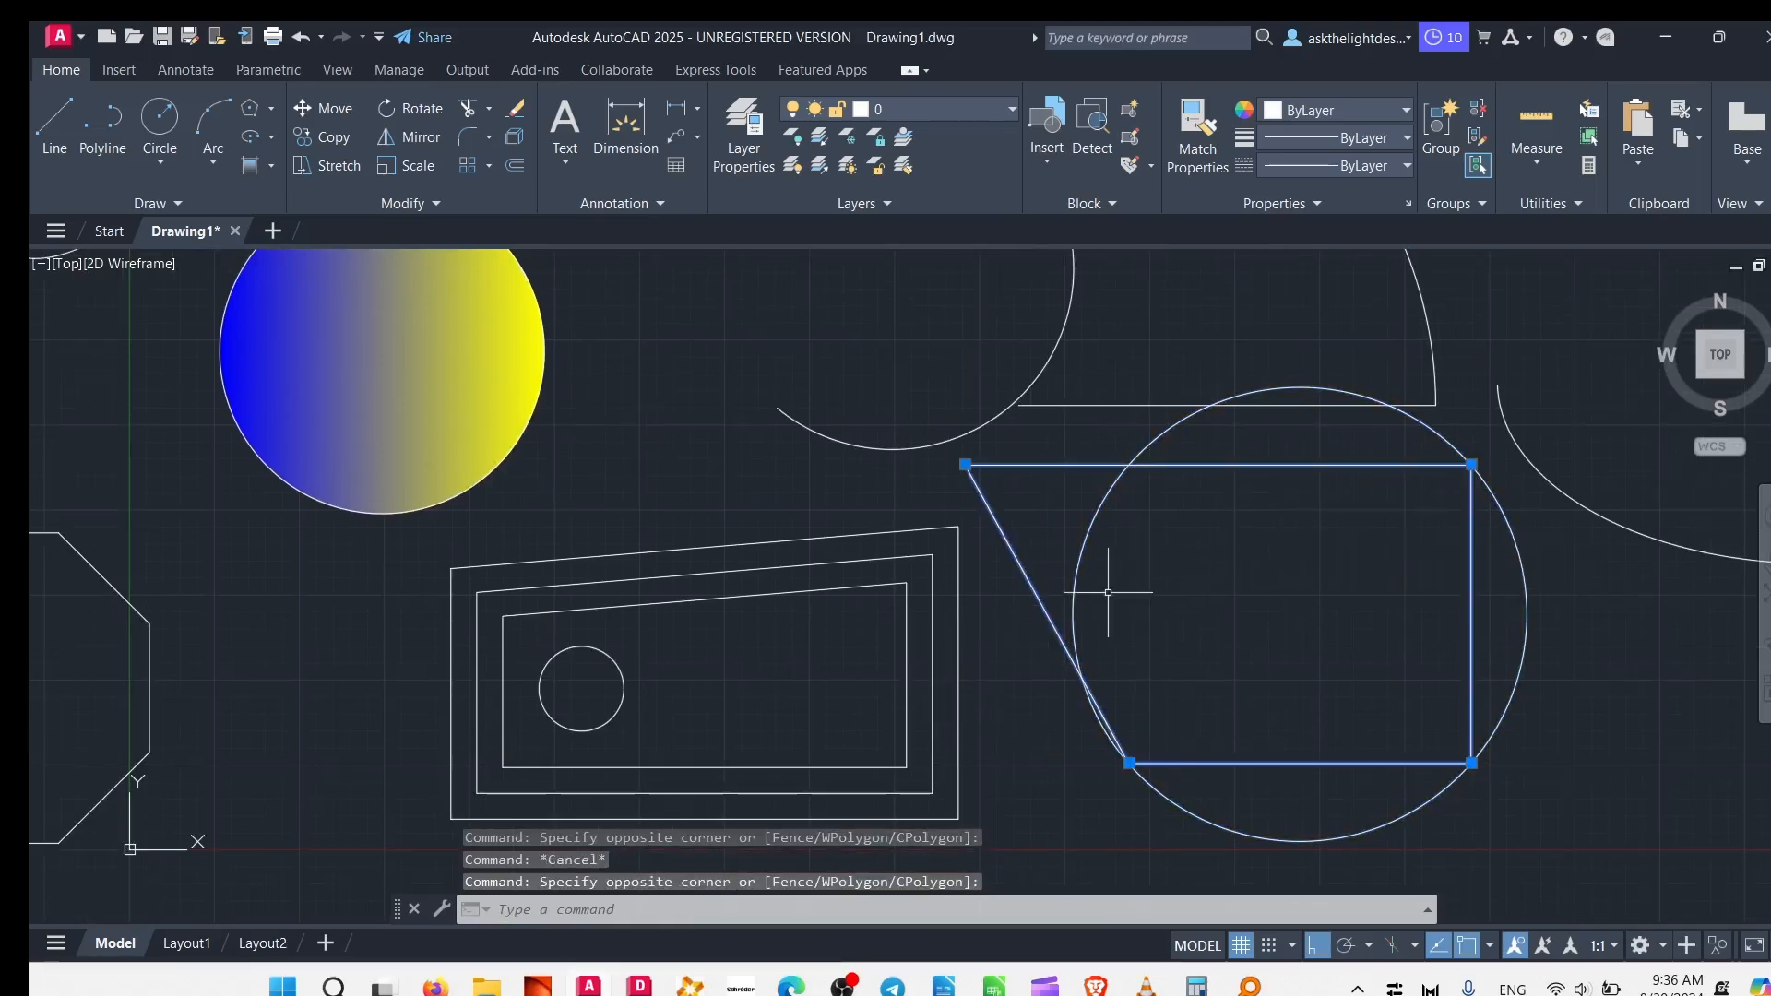
pyautogui.press('Escape')
# Step: Try to shift the quadrilateral region by its upper-left corner, cancel the edit, and clear the selection
pyautogui.click(1020, 466)
pyautogui.click(974, 489)
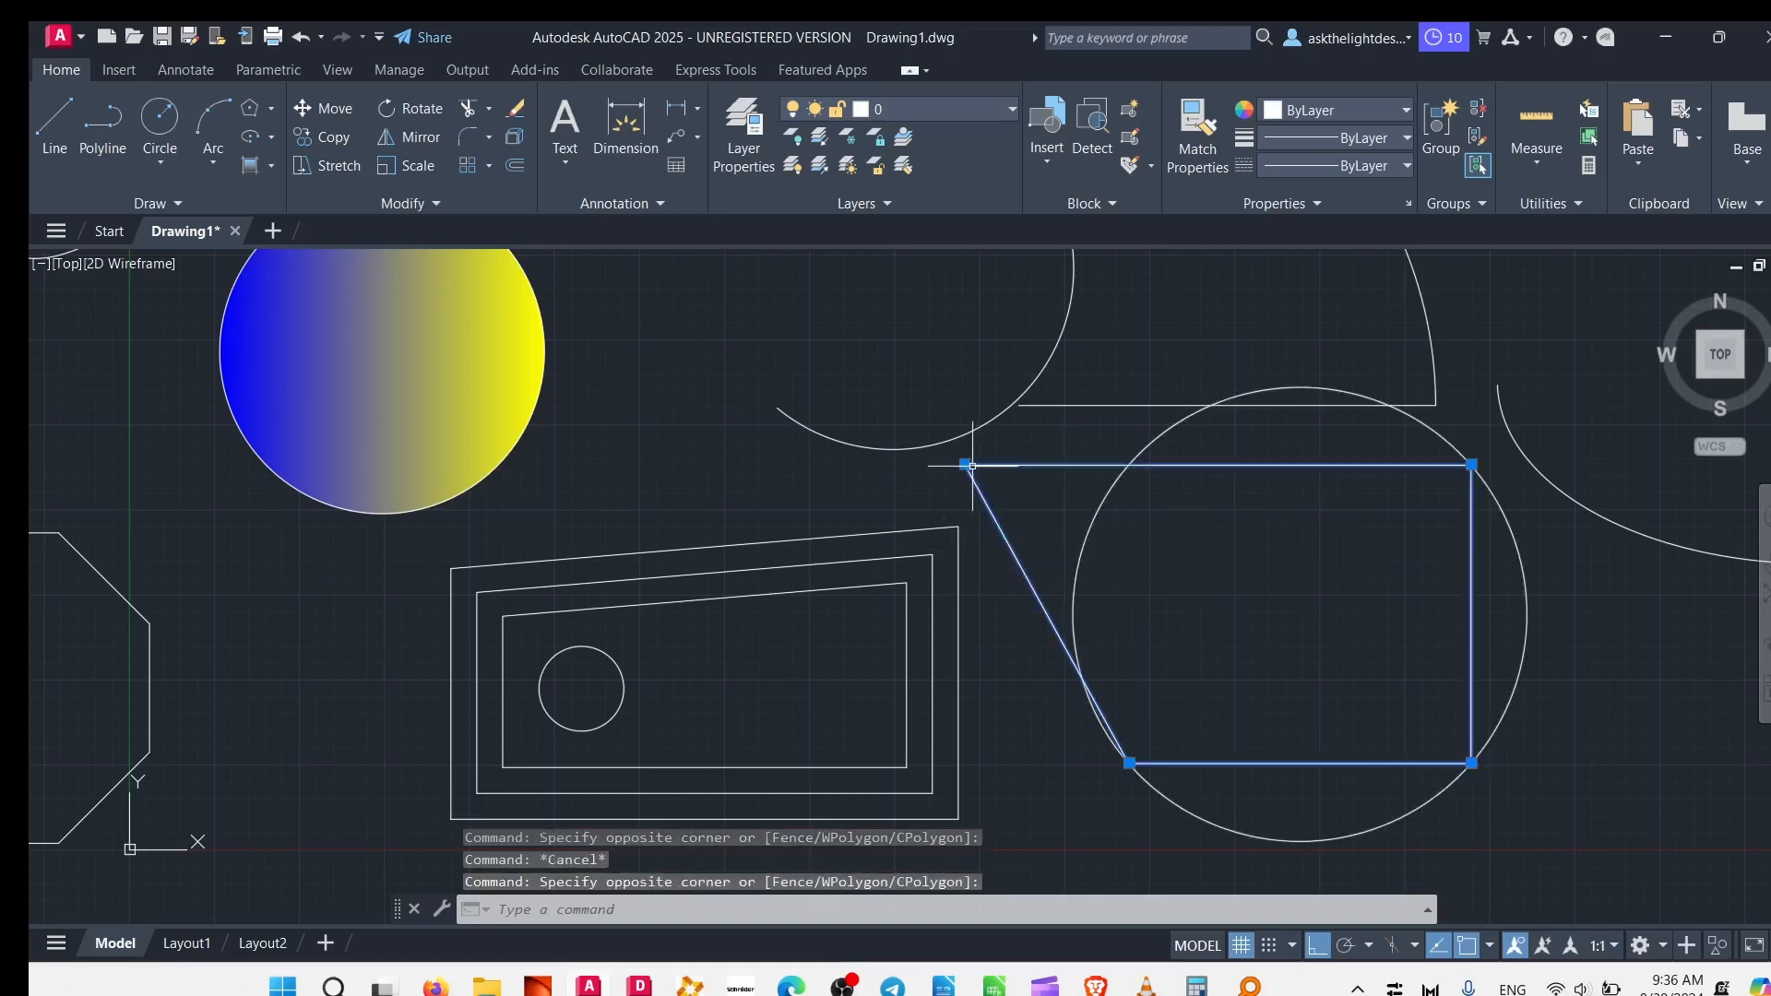
pyautogui.click(966, 465)
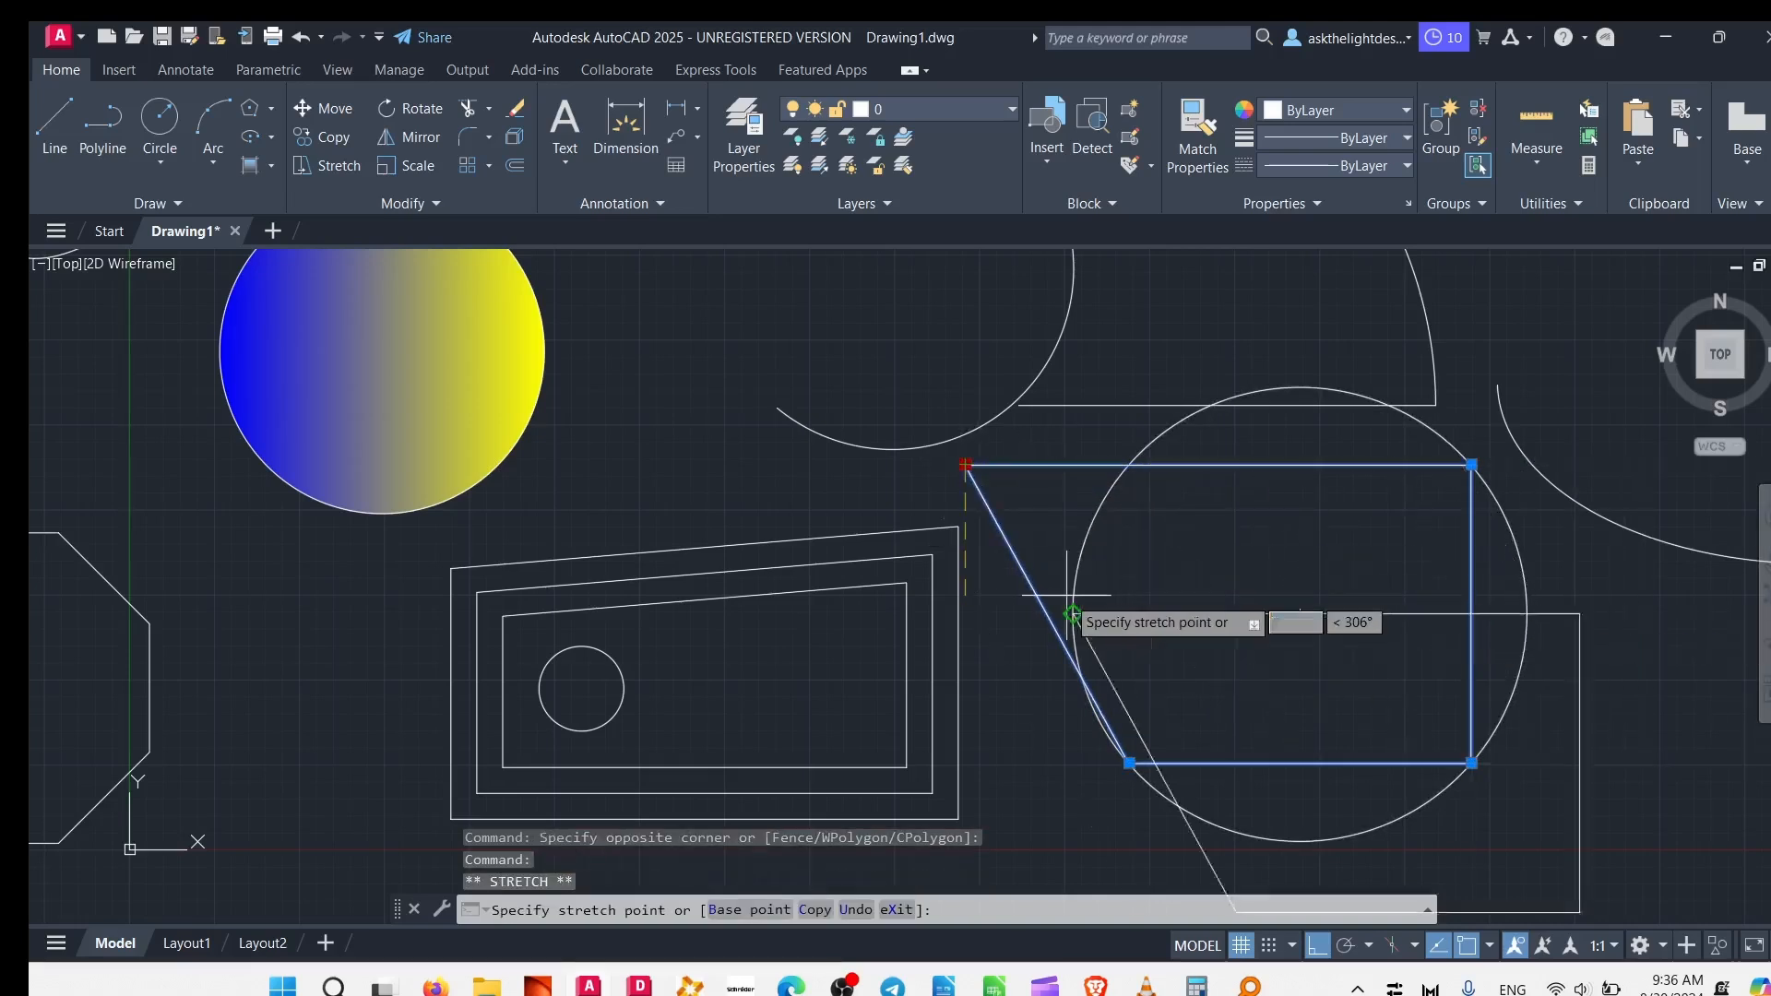
pyautogui.press('Escape')
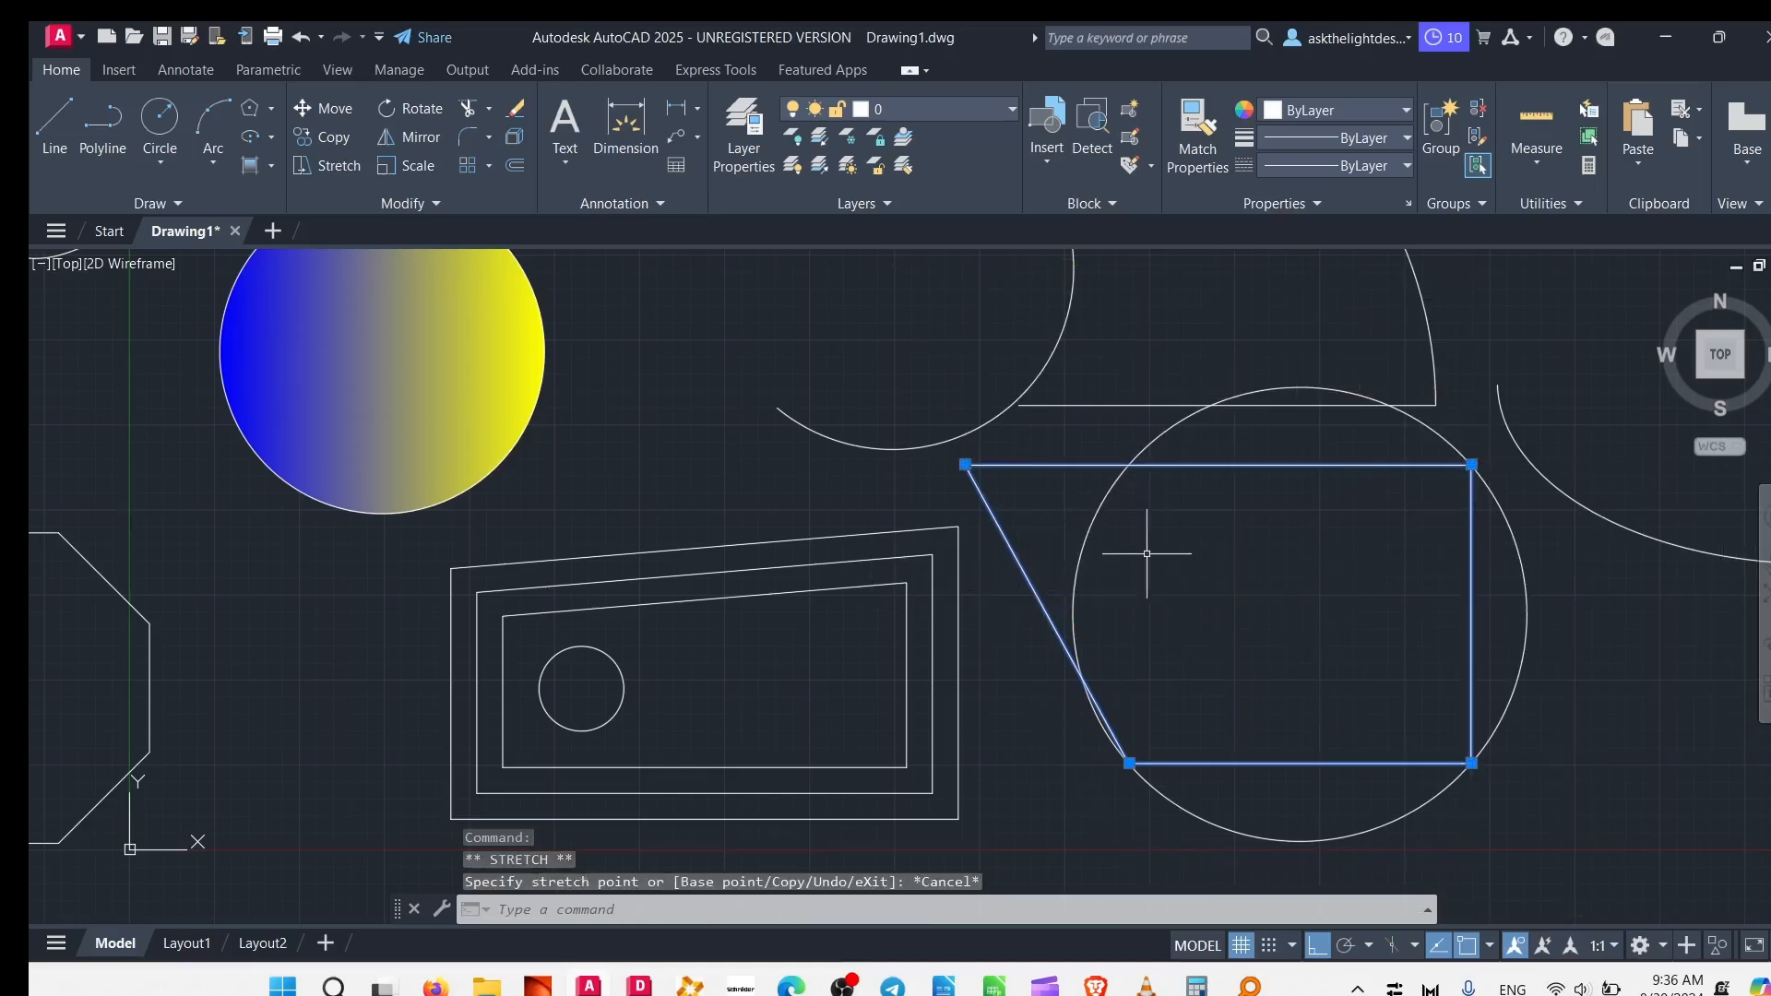
pyautogui.press('Escape')
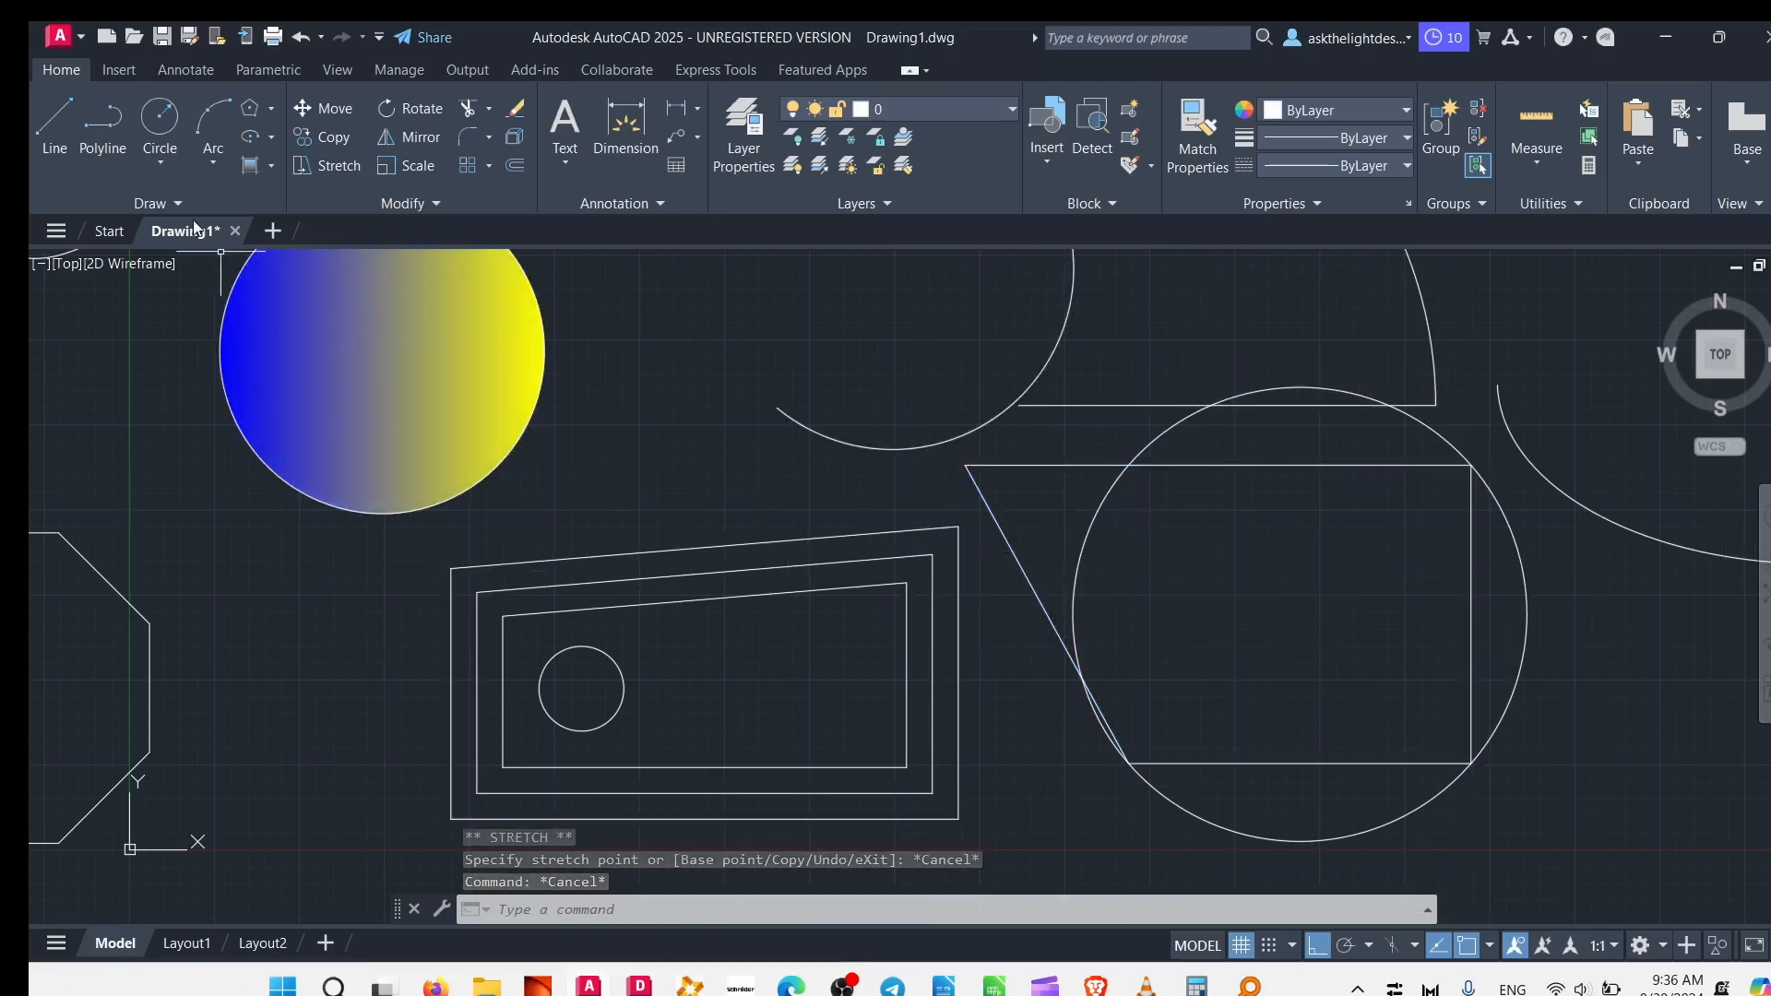
# Step: Draw a four-sided wipeout covering parts of the nested outlines, the arcs, and the circle and quadrilateral regions
pyautogui.click(145, 198)
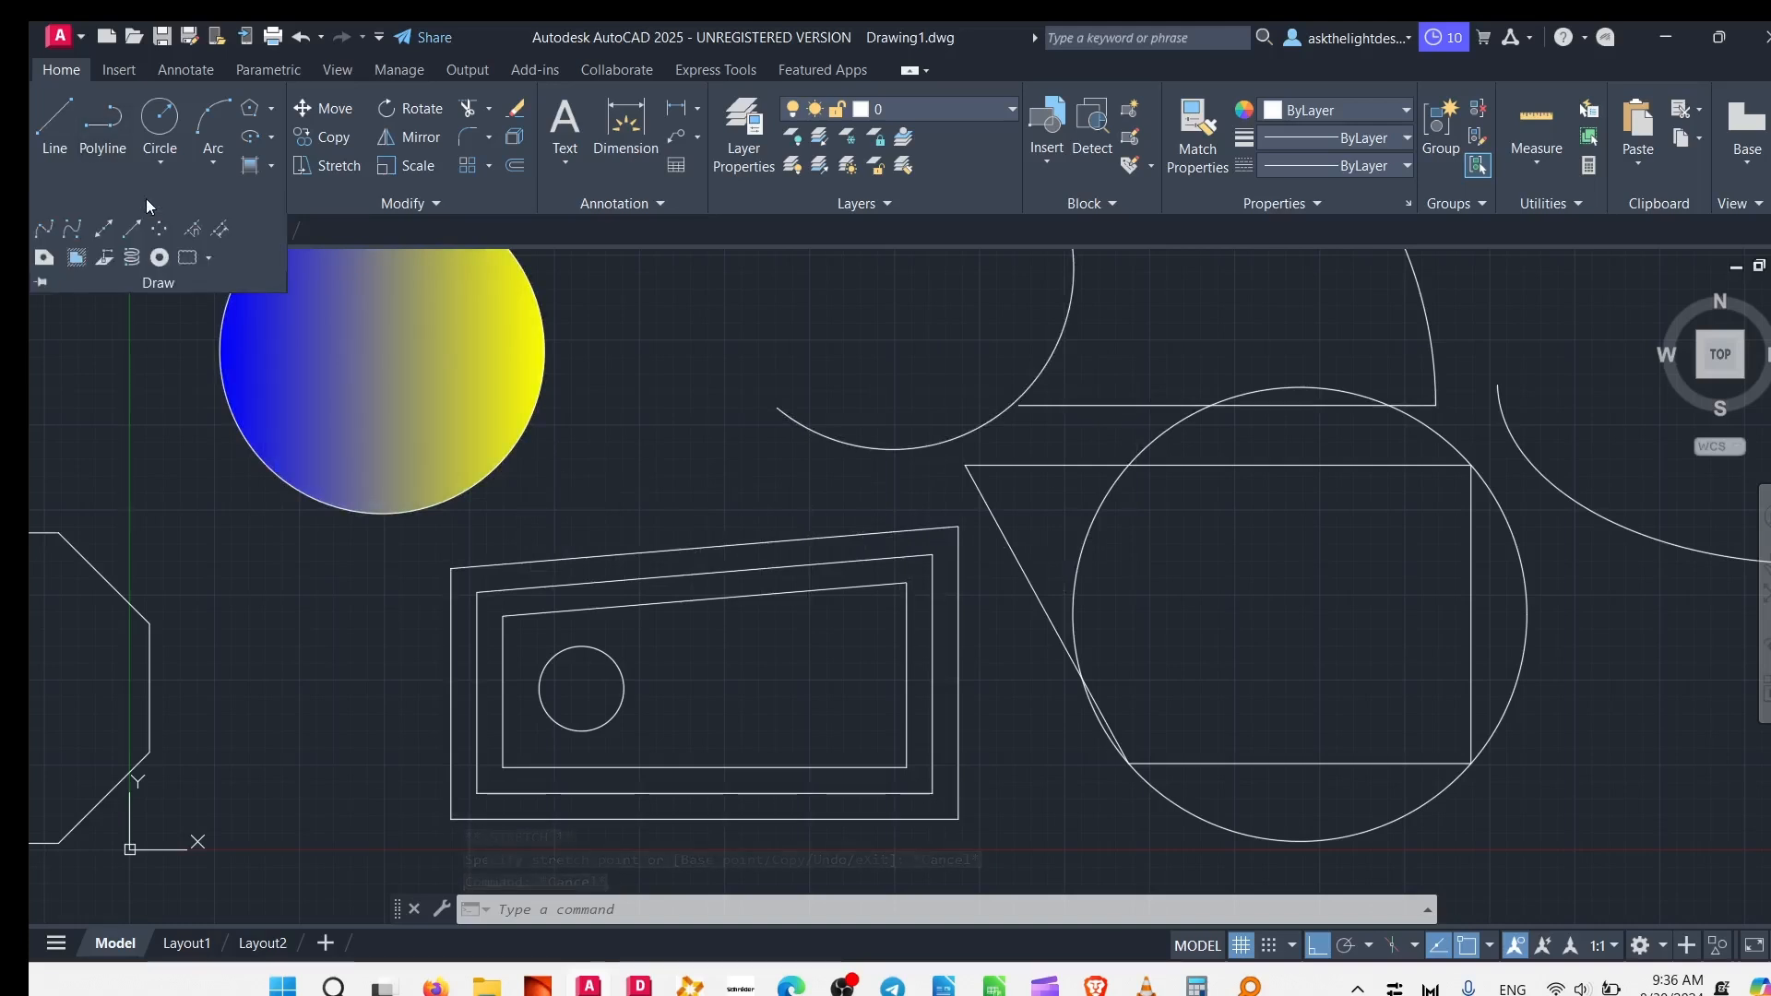
pyautogui.click(76, 257)
pyautogui.scroll(-2, 696, 683)
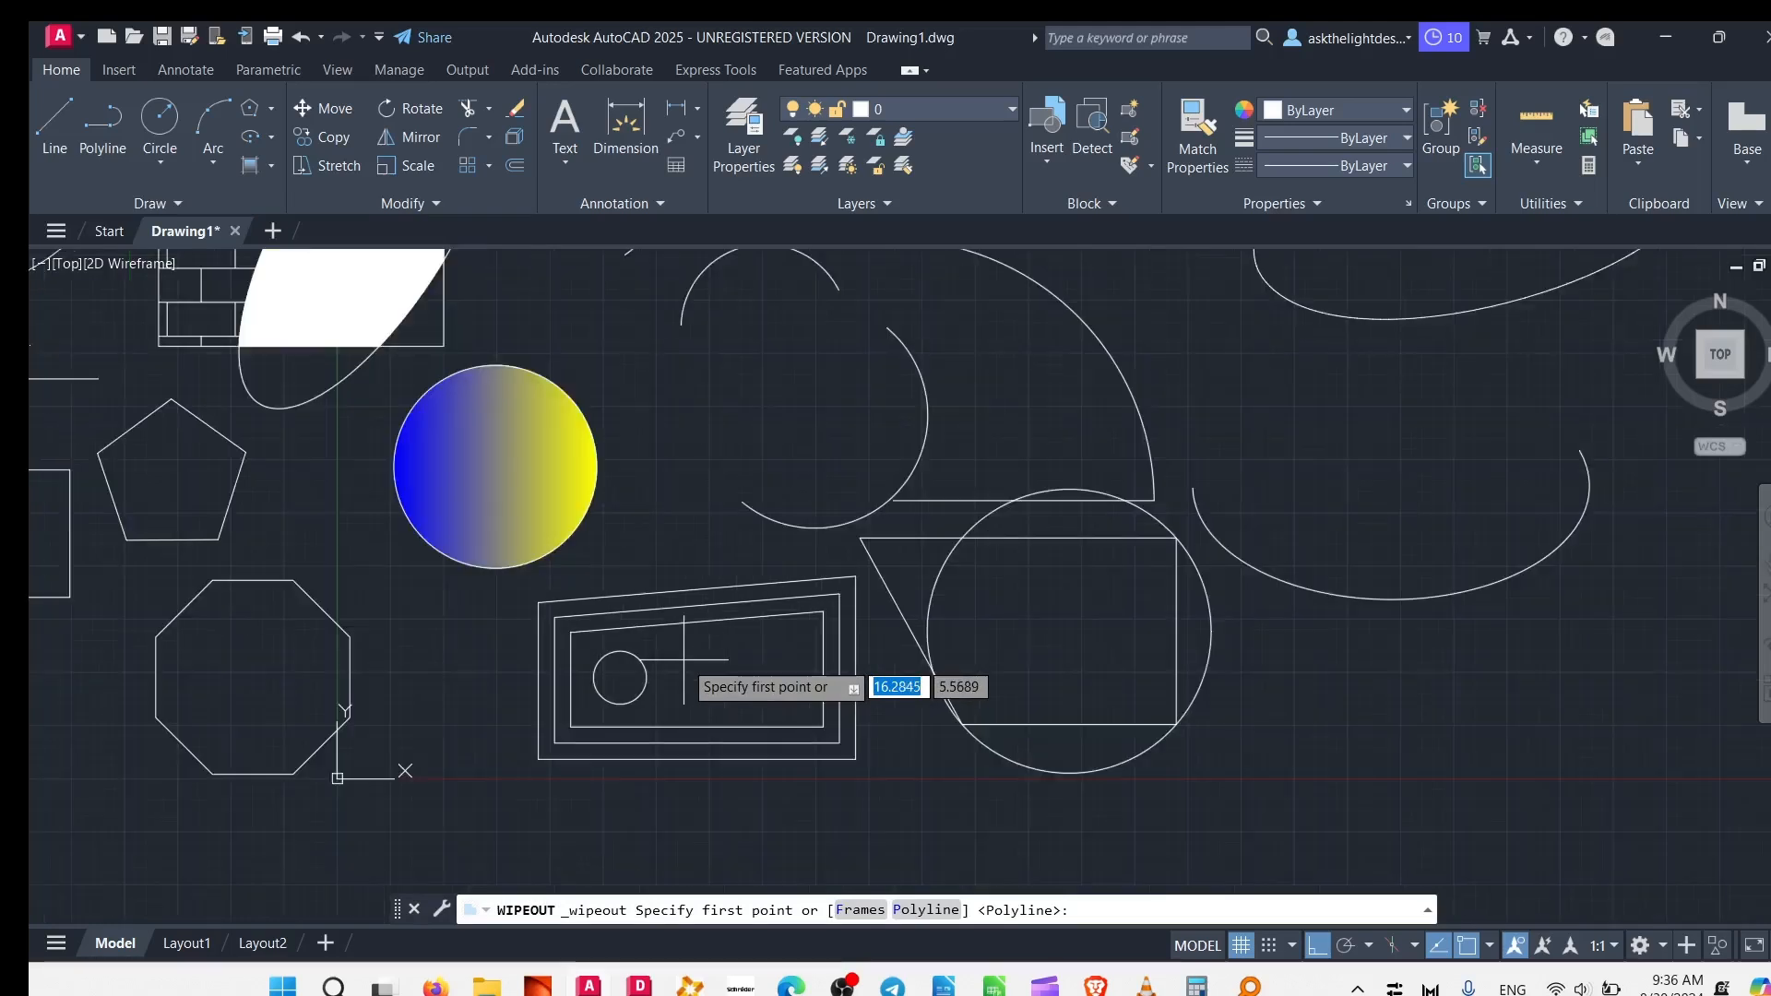
pyautogui.moveTo(812, 611); pyautogui.dragTo(863, 510, button='middle')
pyautogui.click(750, 317)
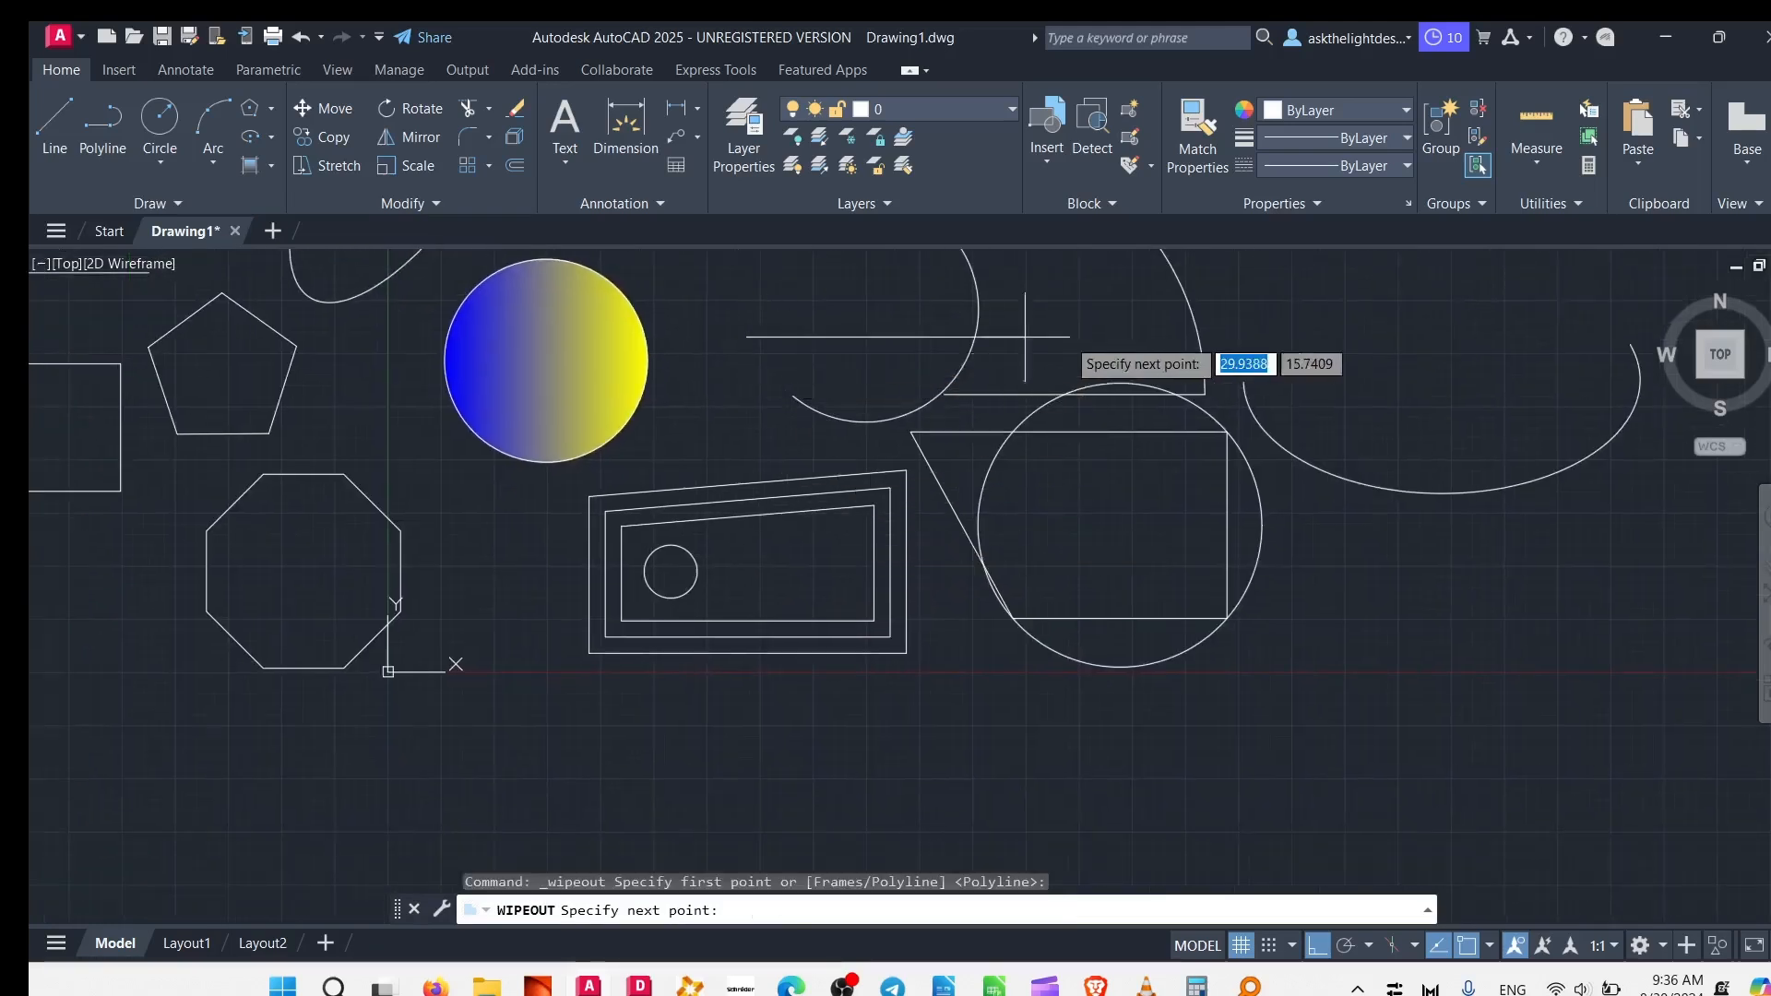
pyautogui.click(1127, 339)
pyautogui.click(1101, 765)
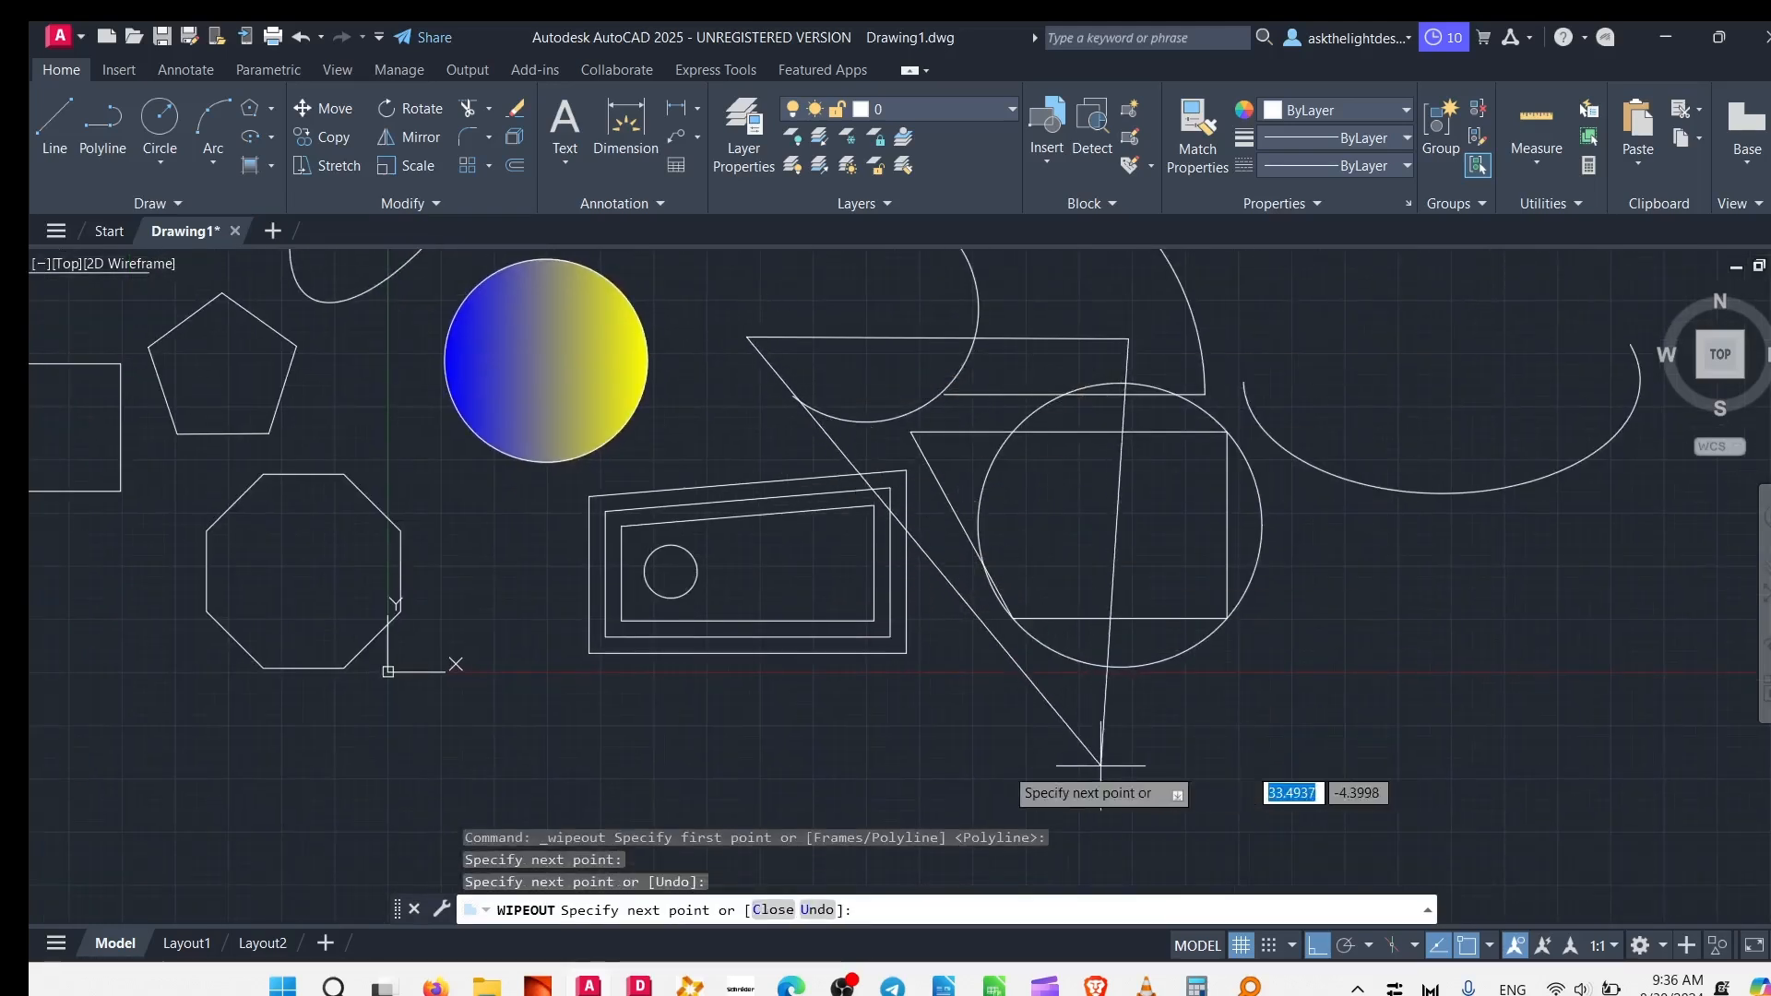
pyautogui.click(804, 786)
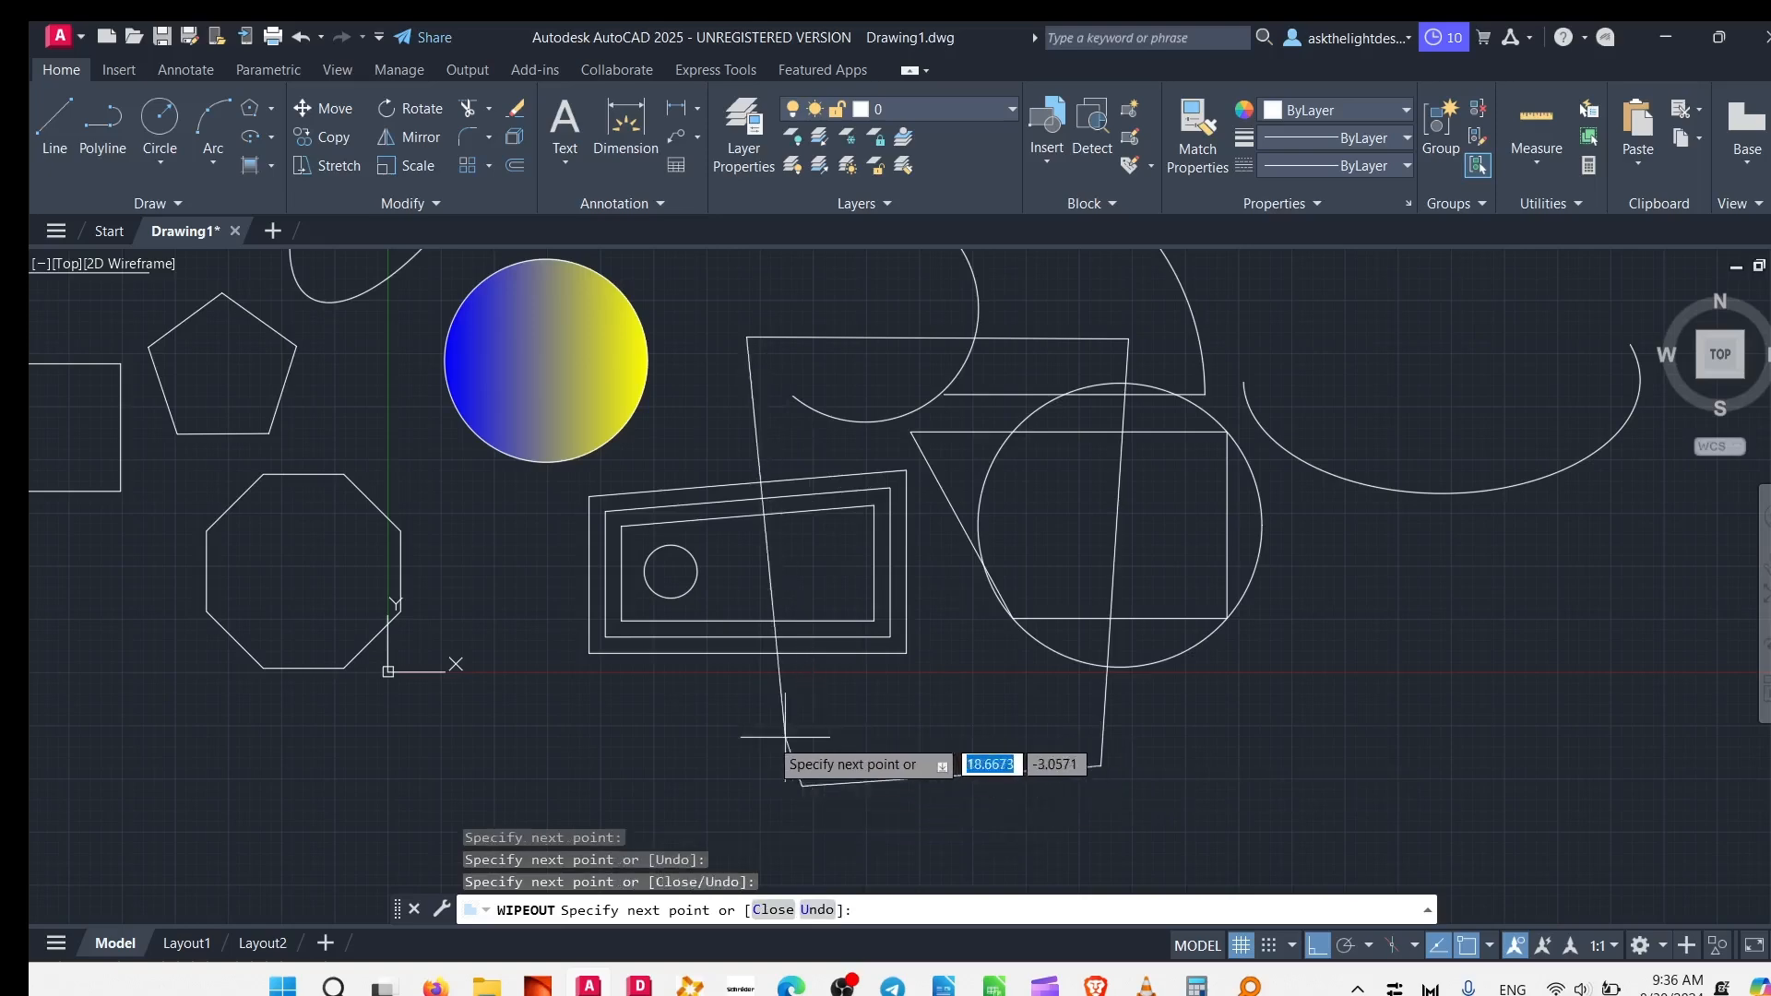
pyautogui.press('Return')
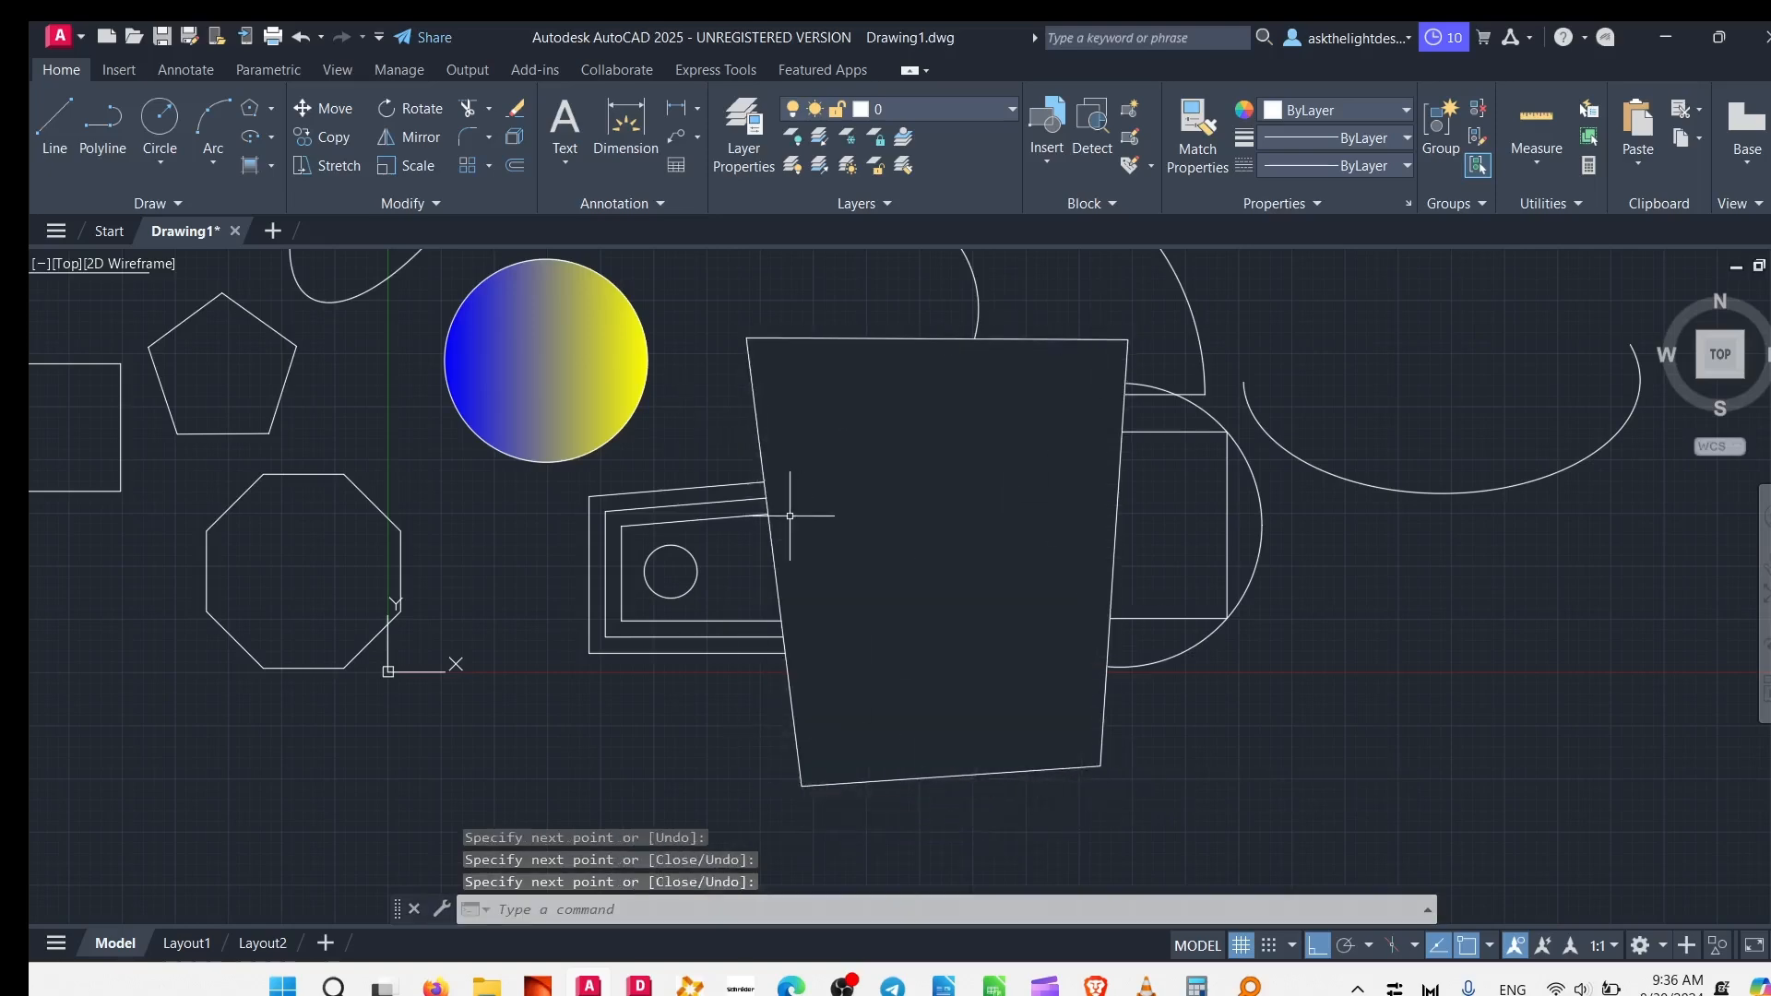
# Step: Select the wipeout by its lower edge to examine its frame and the geometry it masks
pyautogui.click(1063, 791)
pyautogui.click(949, 751)
pyautogui.moveTo(949, 750); pyautogui.dragTo(1229, 863, button='middle')
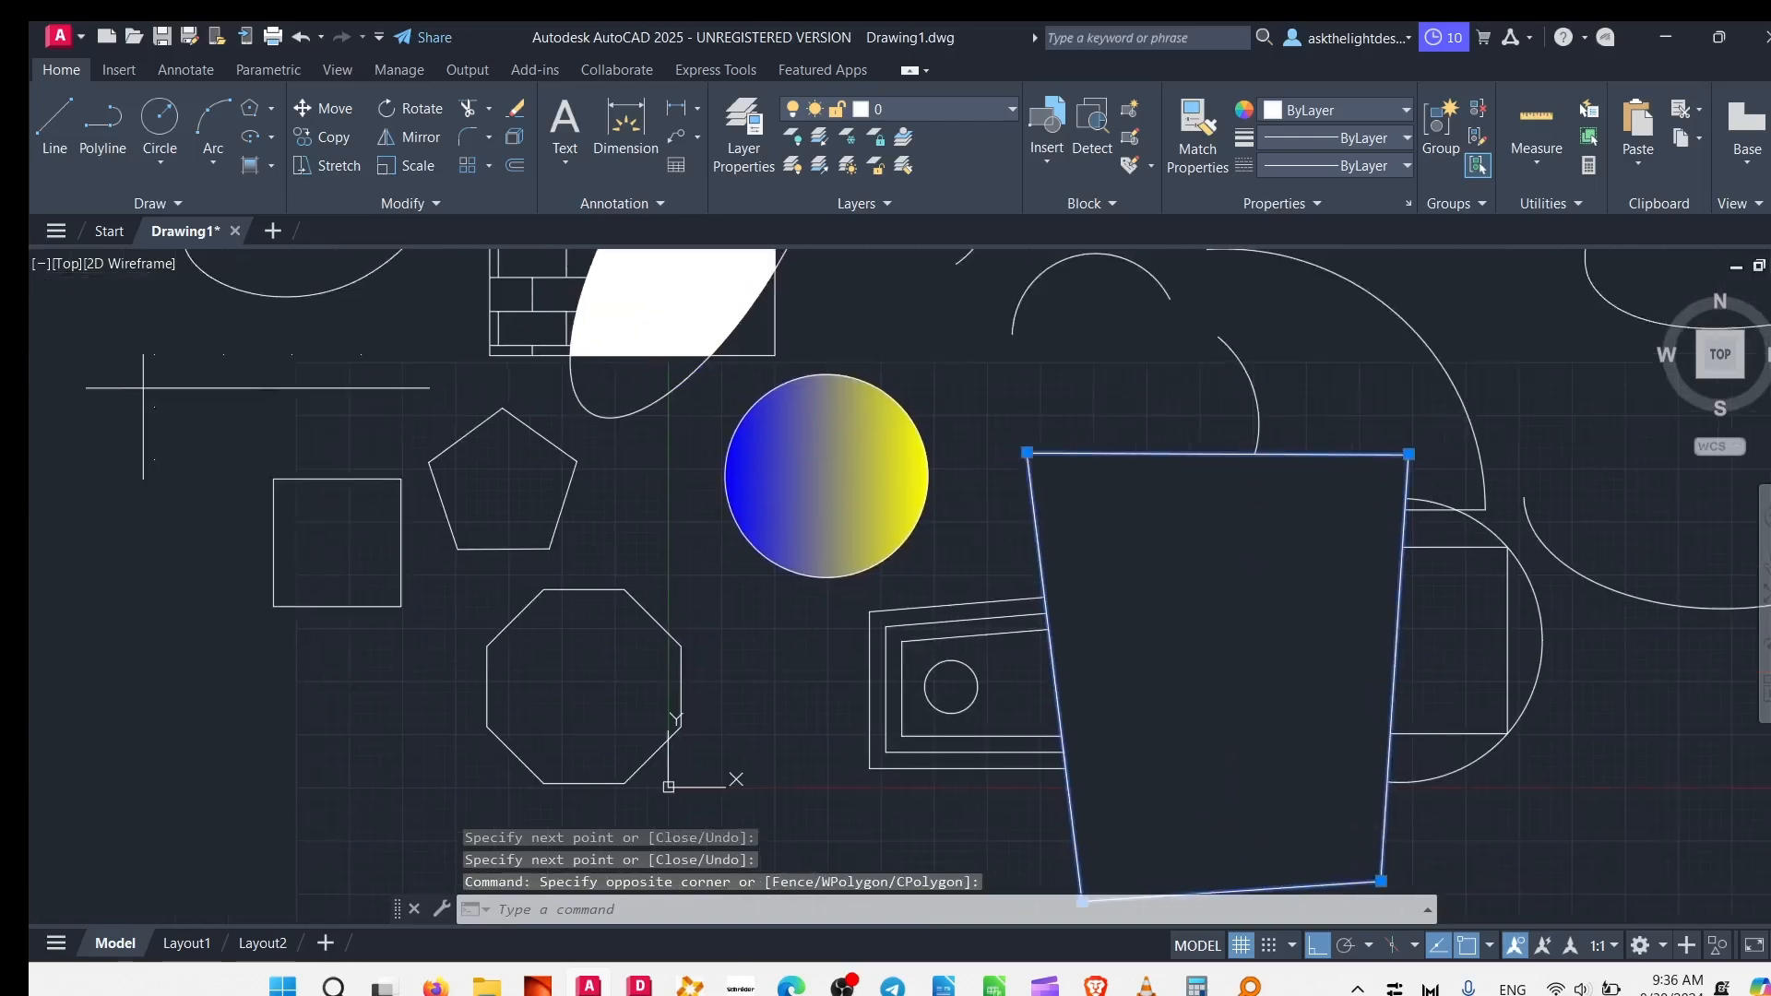
pyautogui.moveTo(956, 621)
pyautogui.mouseDown(button='middle')
pyautogui.moveTo(518, 633)
pyautogui.moveTo(719, 348)
pyautogui.mouseUp(button='middle')
pyautogui.moveTo(819, 451); pyautogui.dragTo(869, 661, button='middle')
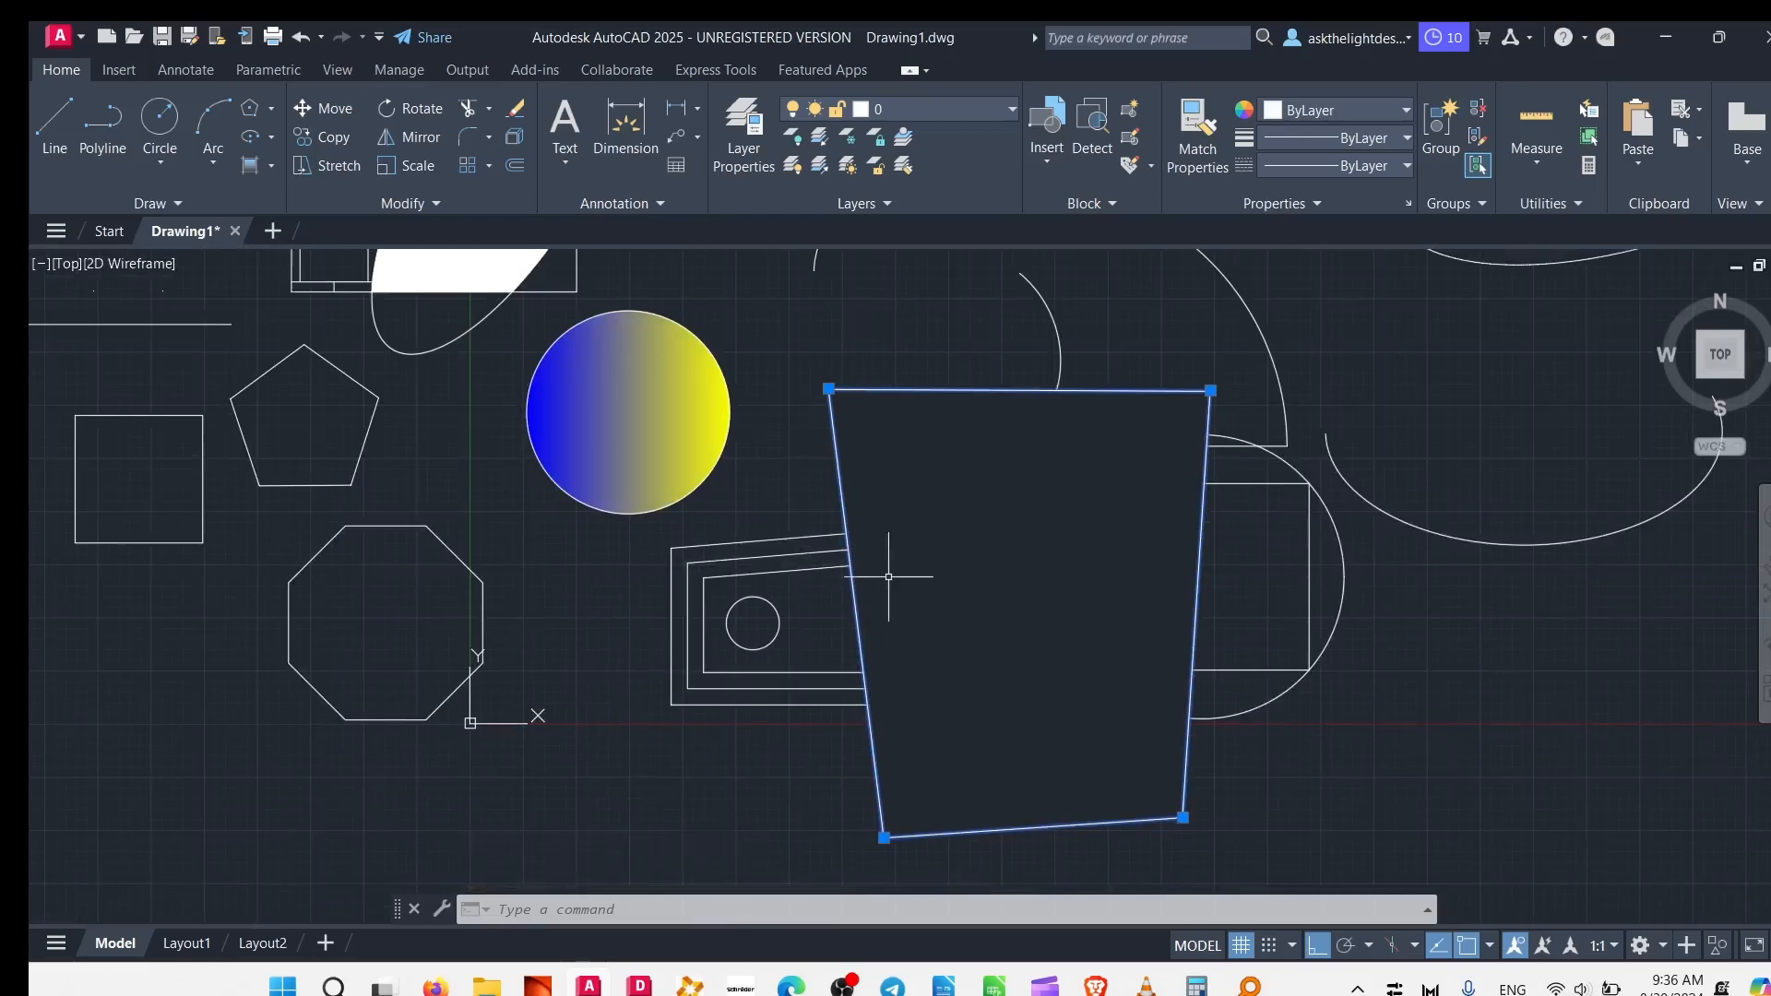
# Step: Clear the wipeout selection, select the three nested outlines to examine their masked portions, and deselect them
pyautogui.press('Escape')
pyautogui.click(842, 573)
pyautogui.click(806, 519)
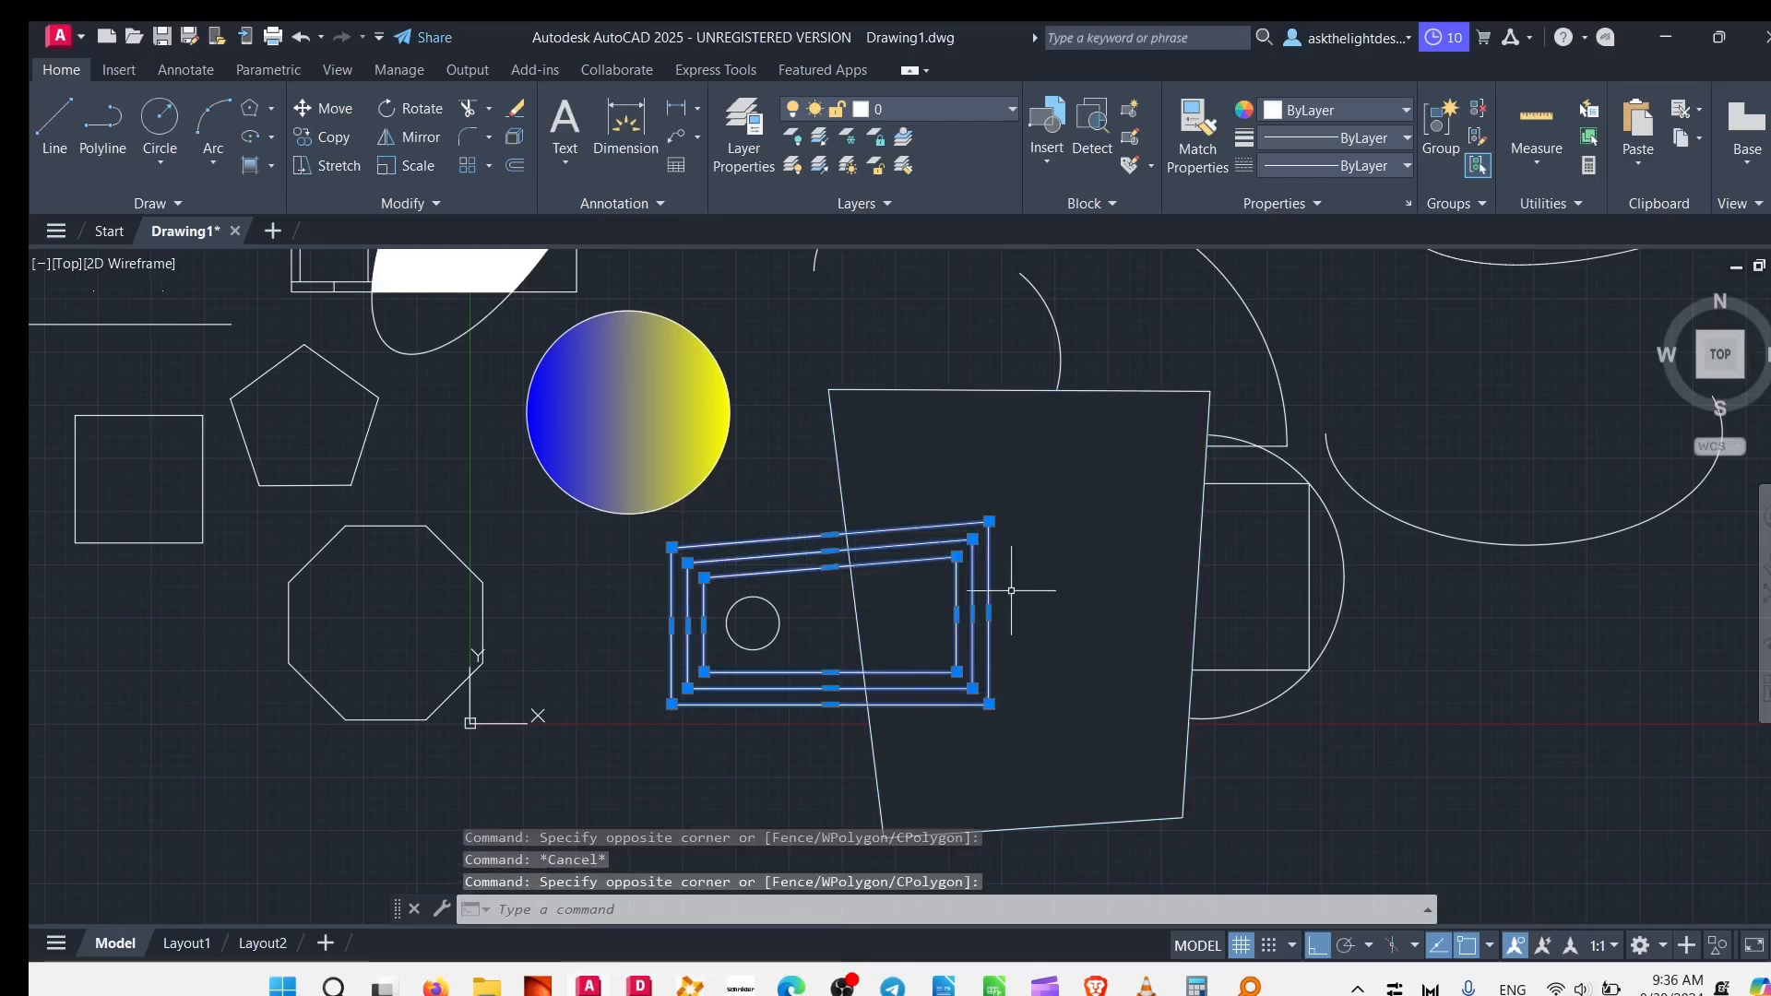
pyautogui.press('Escape')
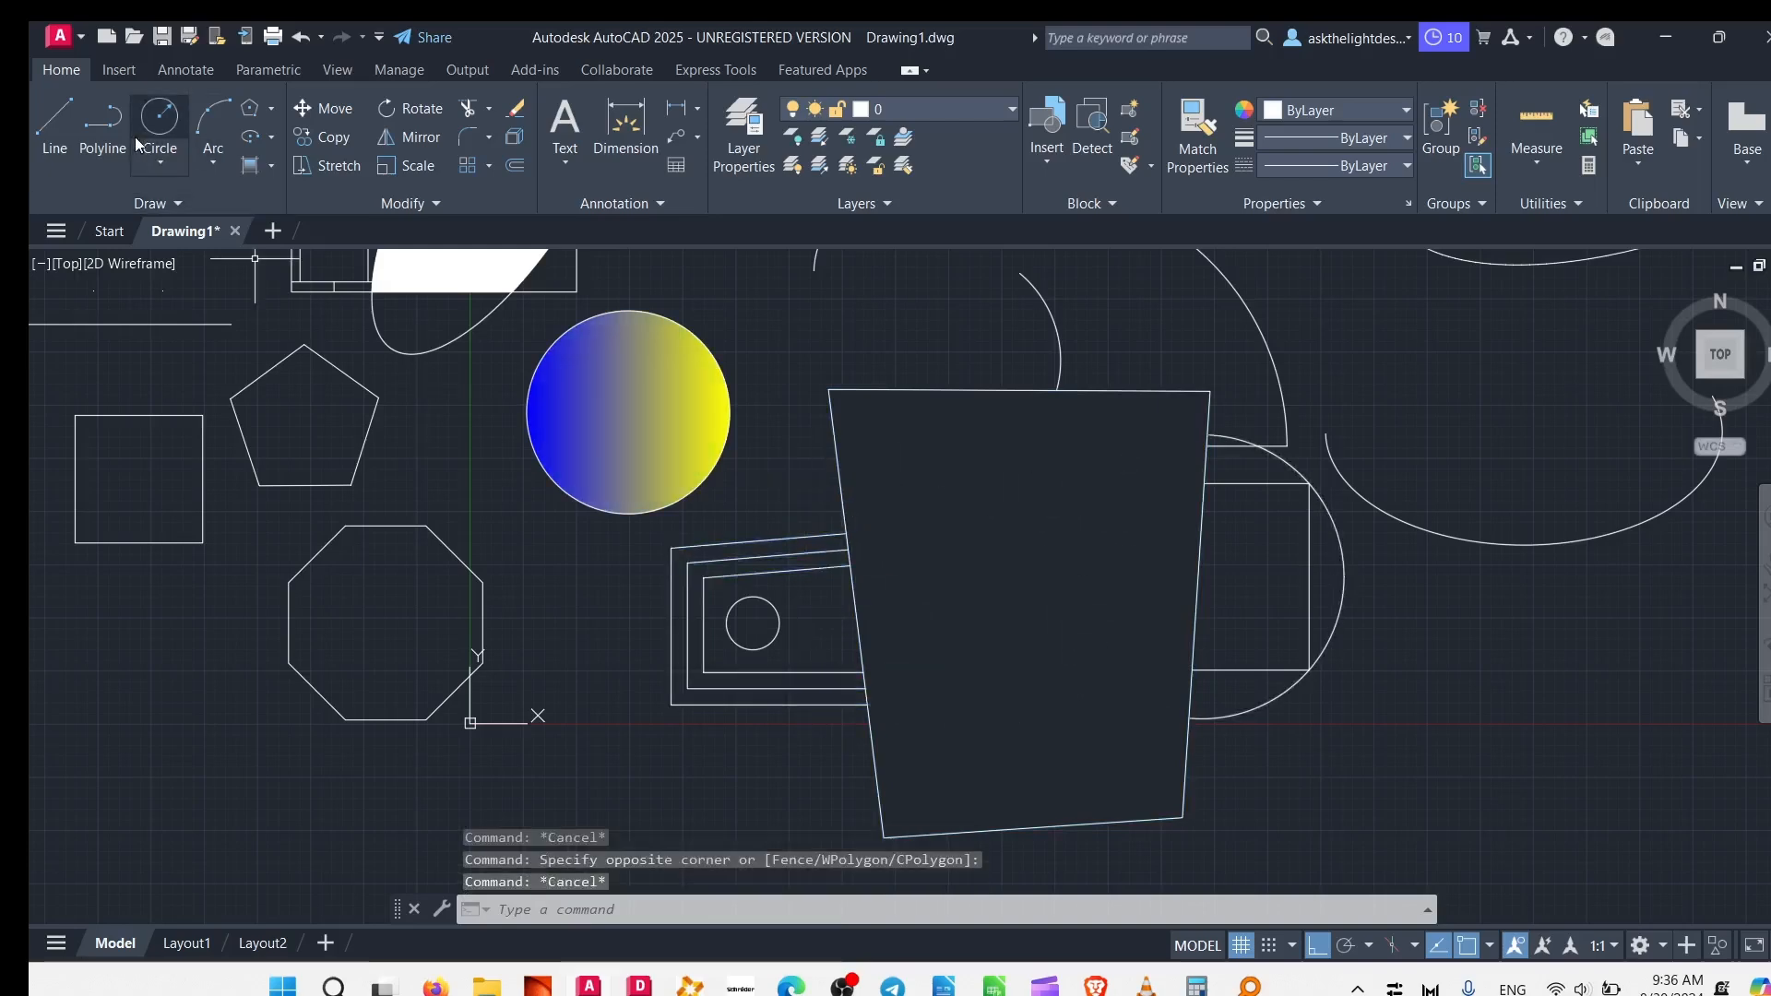
# Step: Draw two circles over the wipeout: radius about 3.3 in its upper-left area and about 7.8 across its lower-right area
pyautogui.click(159, 110)
pyautogui.click(972, 540)
pyautogui.click(939, 478)
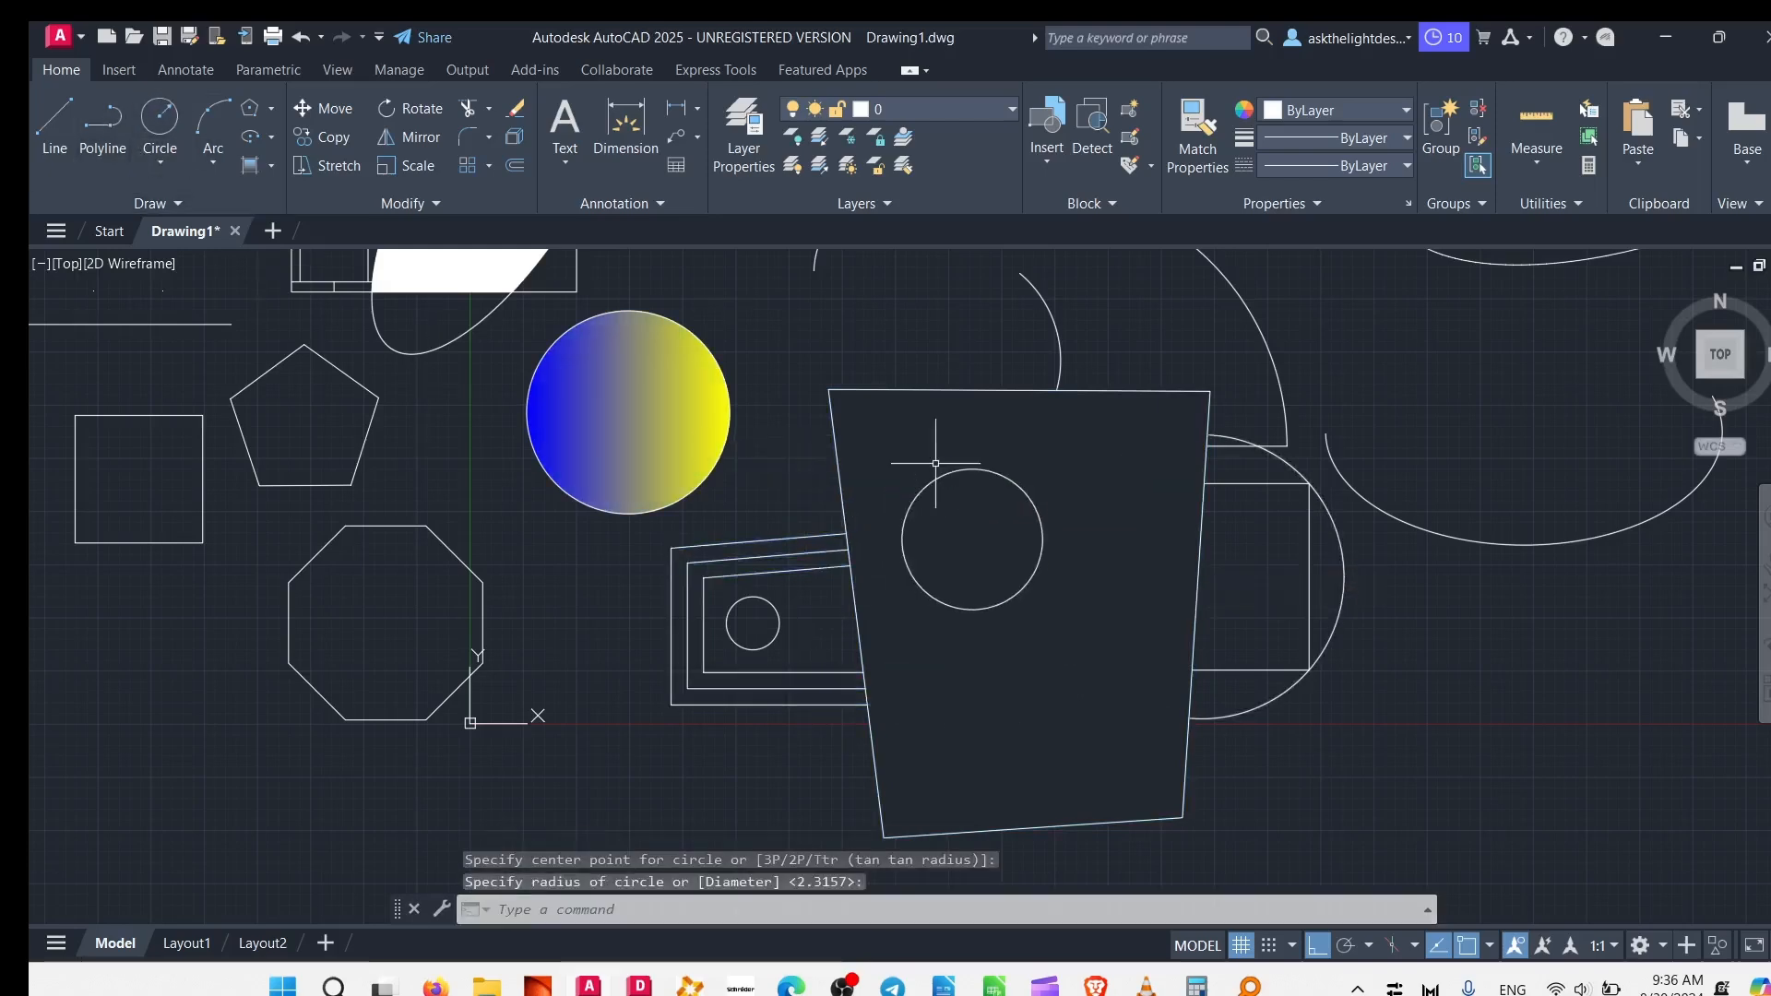
pyautogui.click(159, 111)
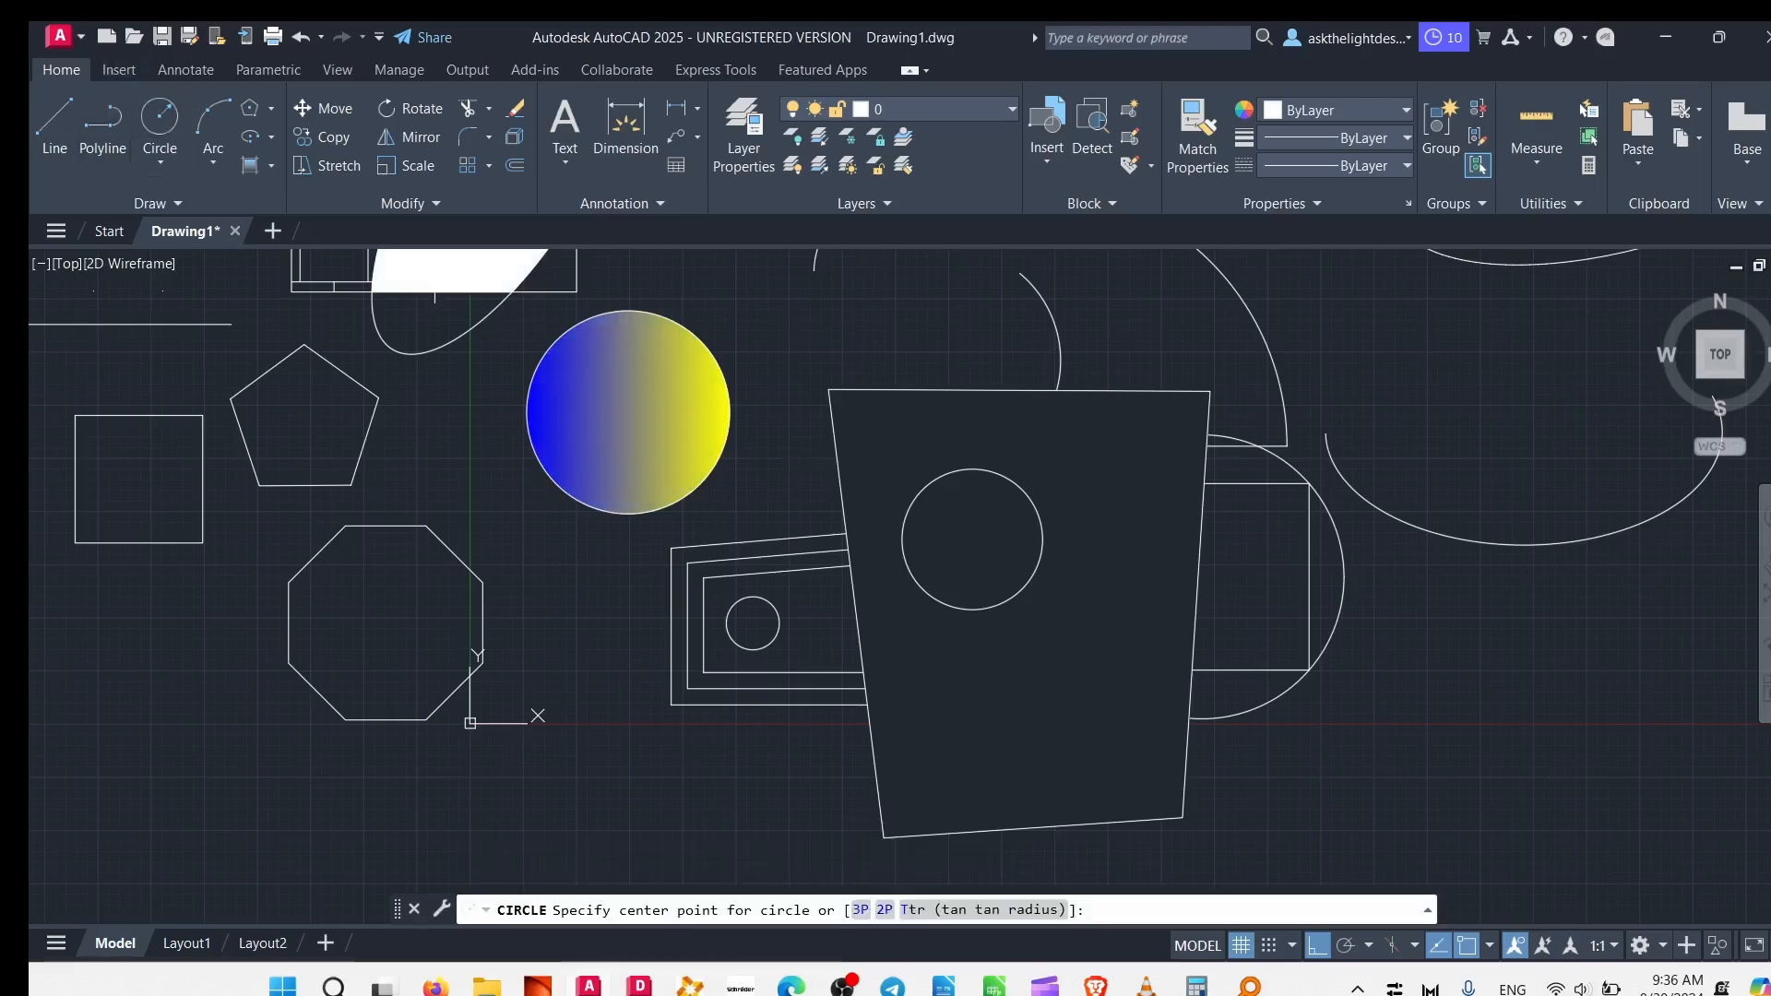
pyautogui.click(1107, 724)
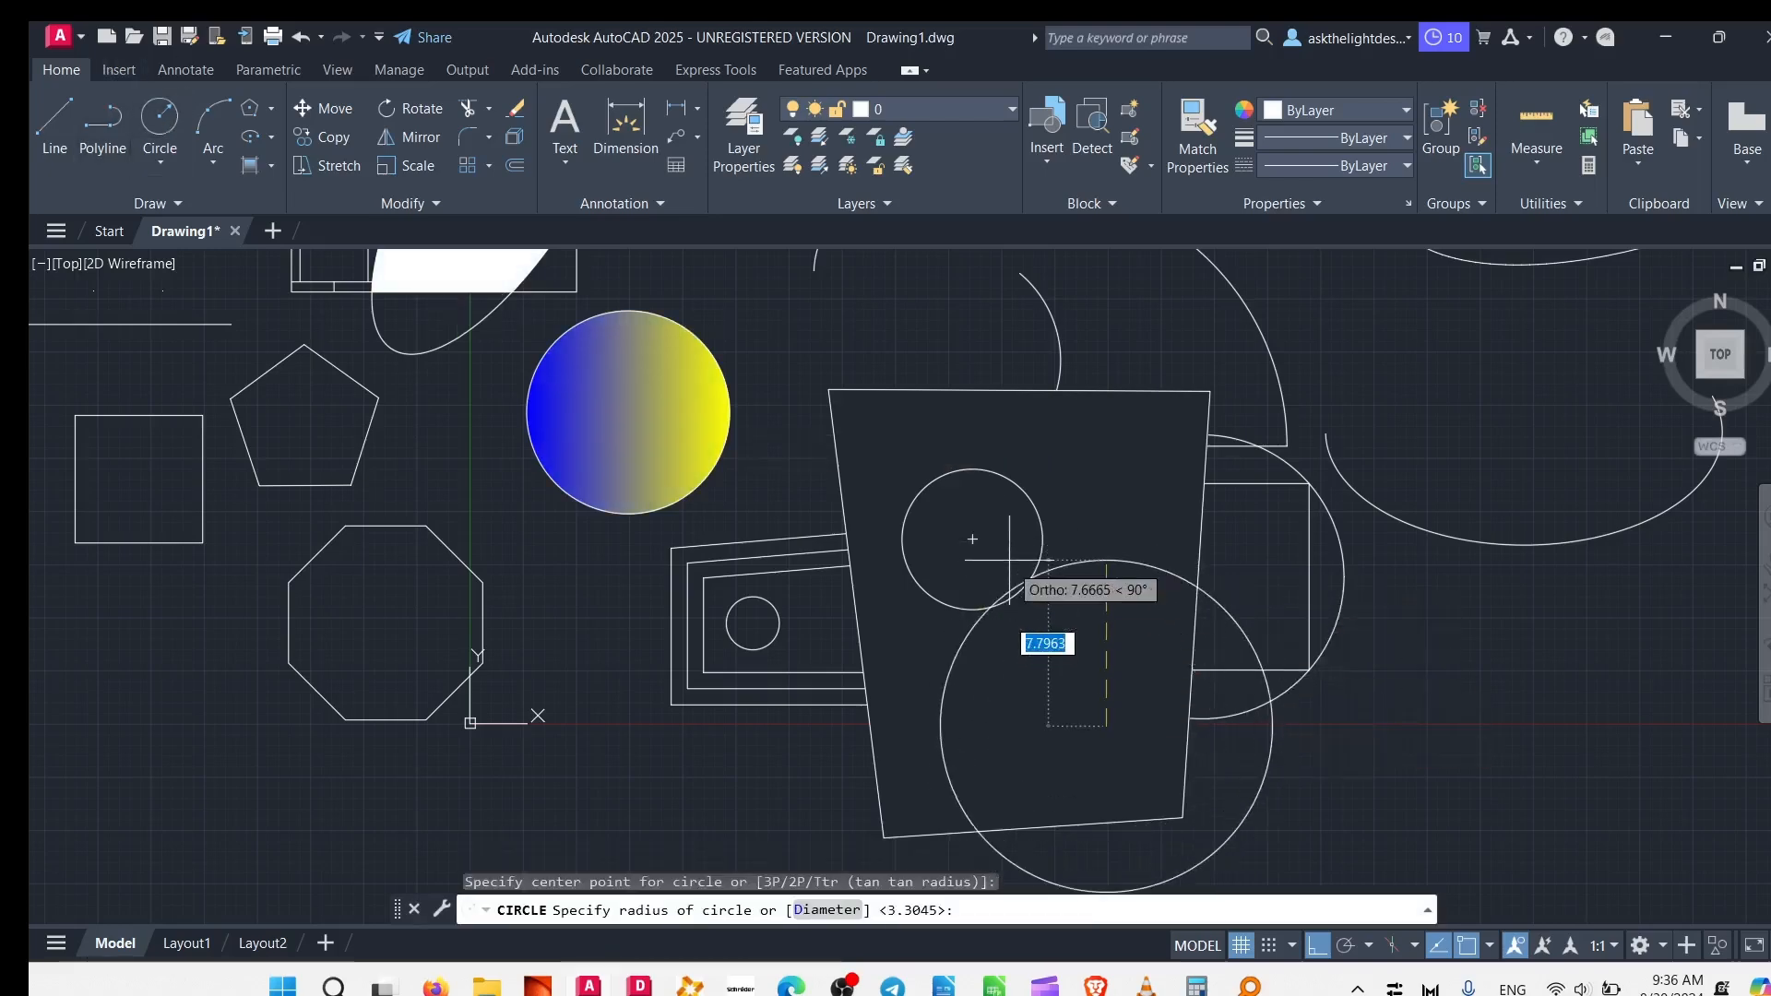
pyautogui.click(1009, 560)
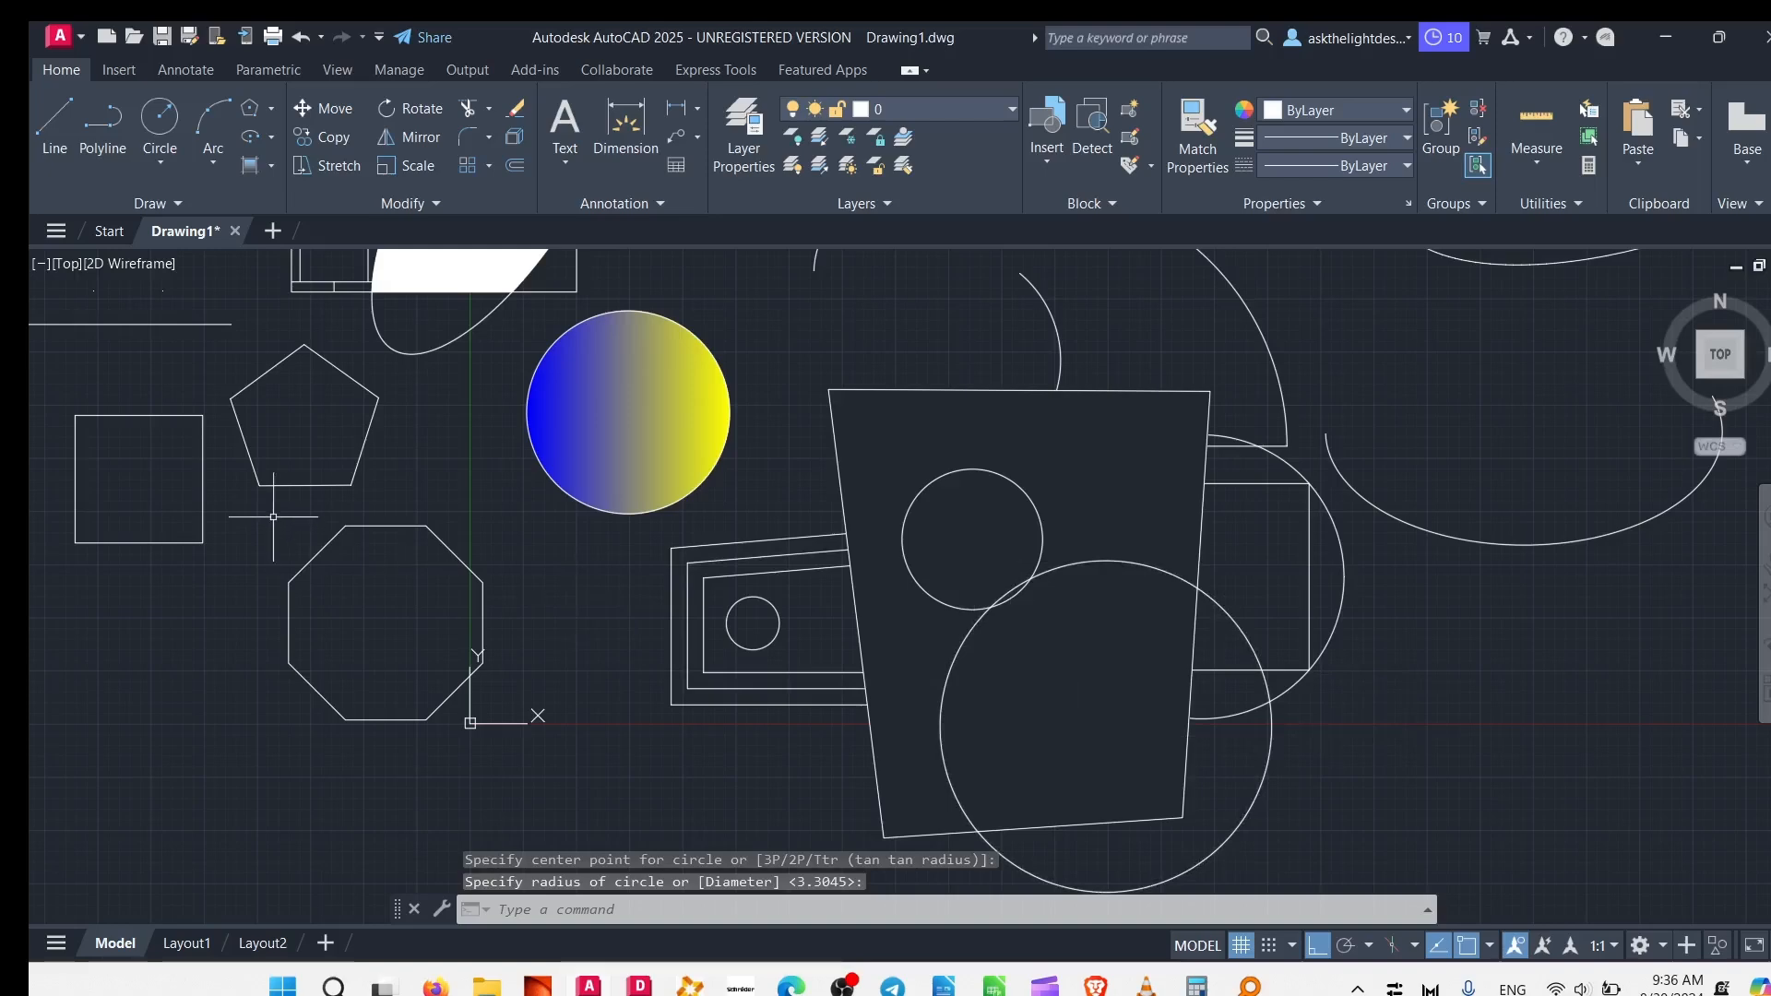
# Step: Draw two lines across the wipeout, joining the innermost nested outline's visible lower and upper edges to the quadrilateral region's edges
pyautogui.click(55, 127)
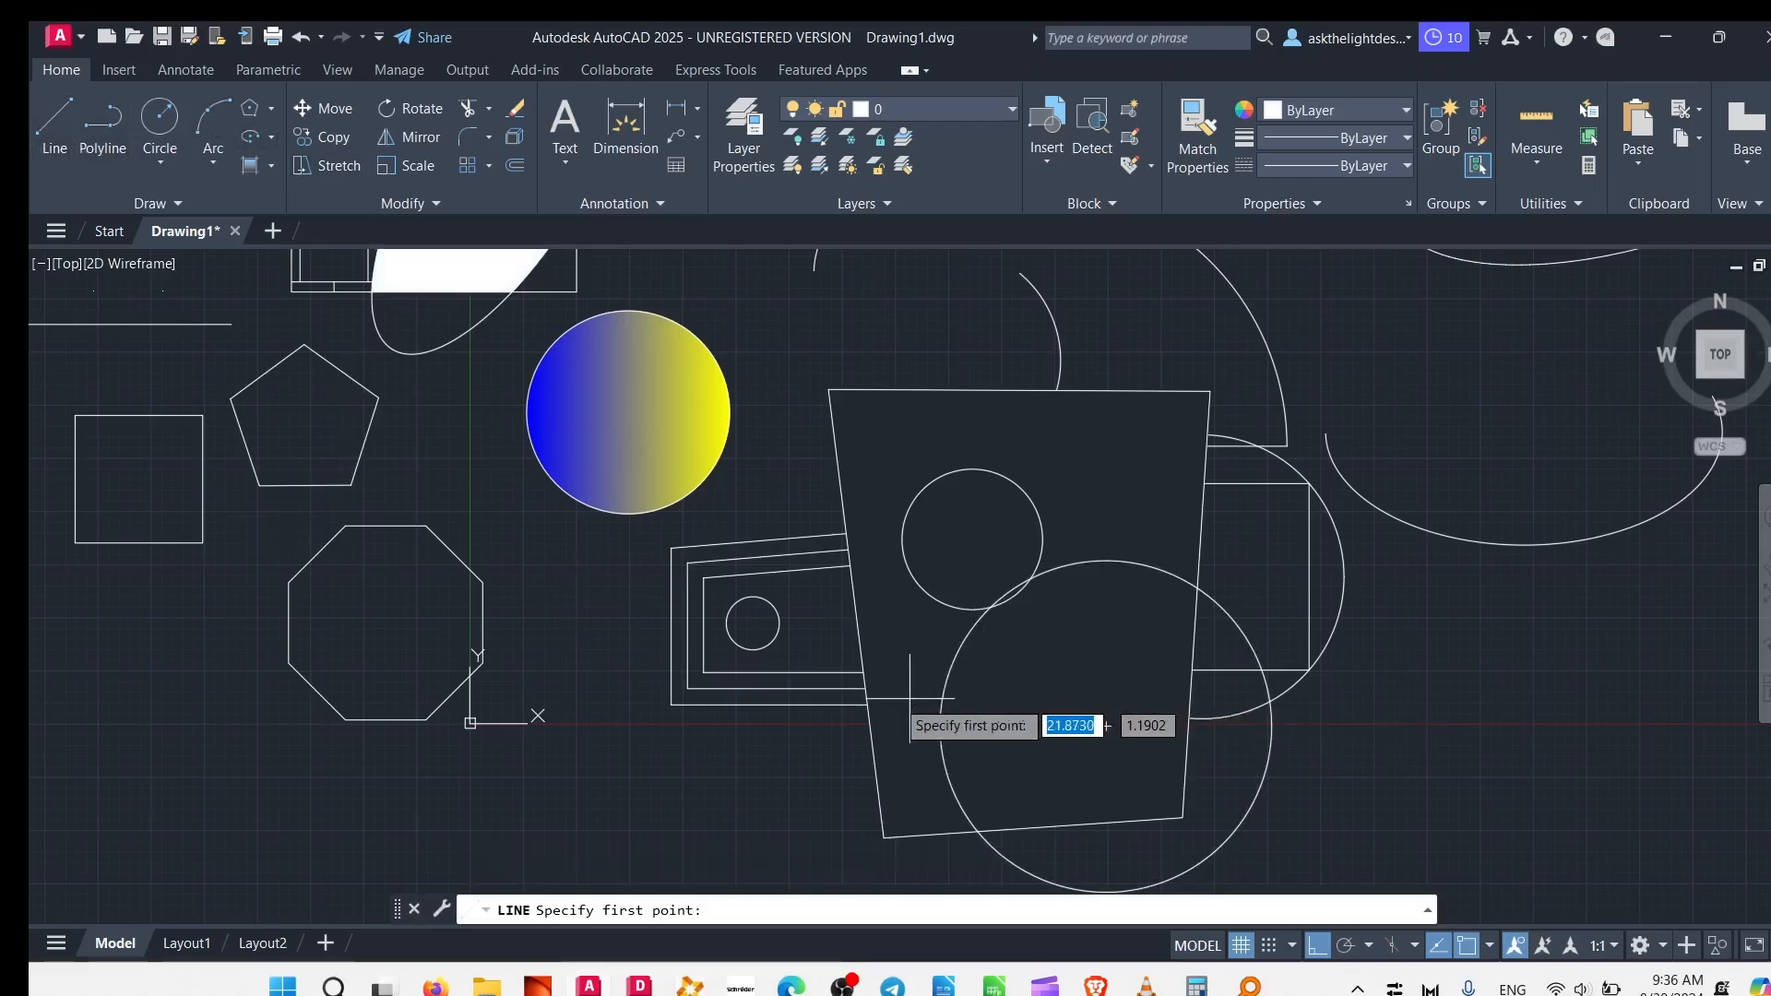
pyautogui.click(864, 672)
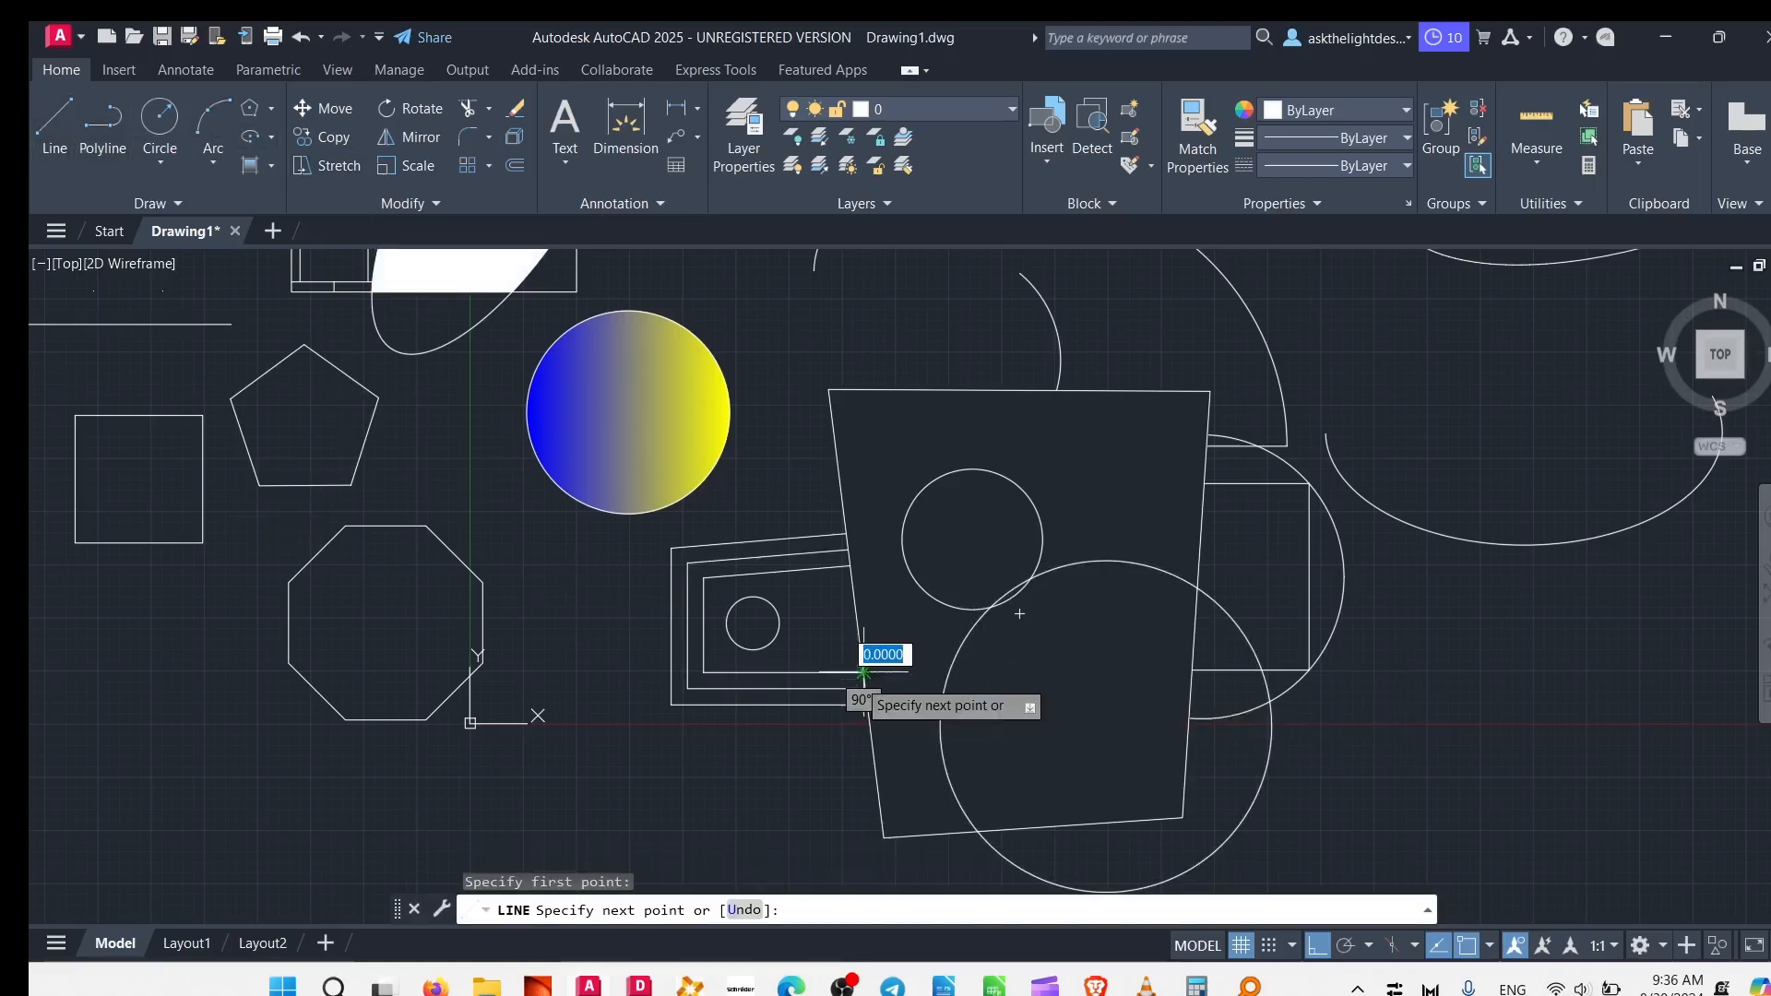
pyautogui.click(1191, 670)
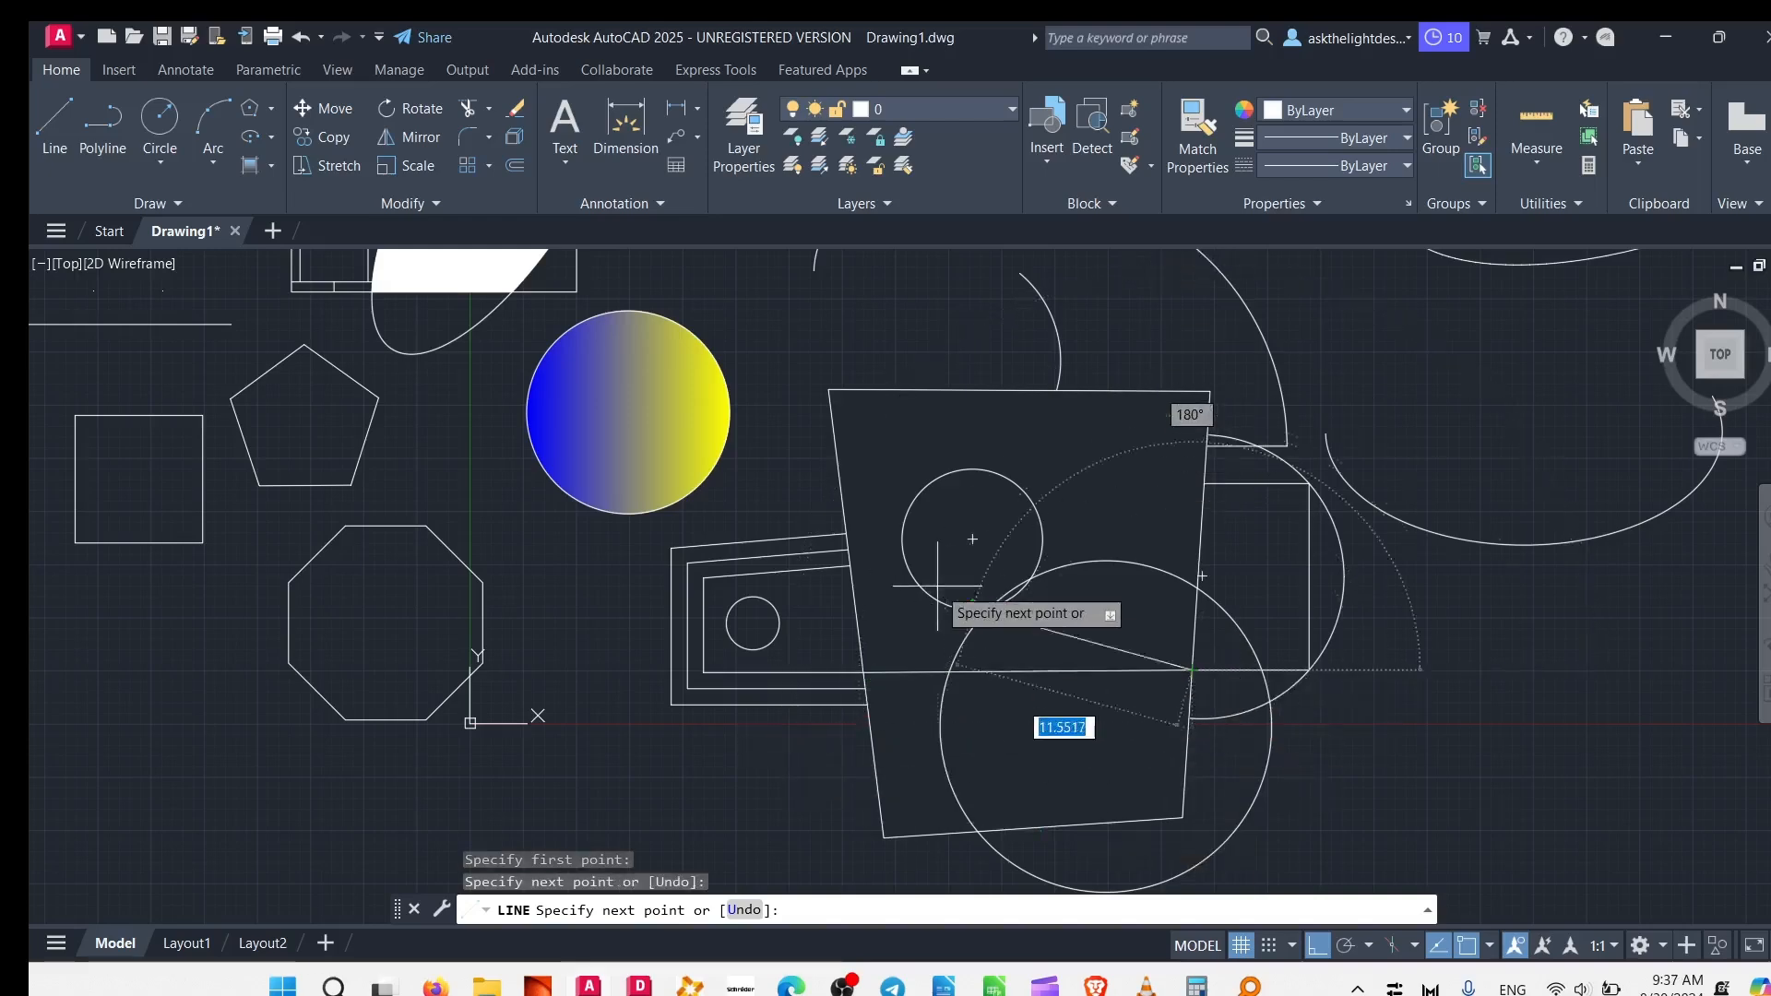
pyautogui.press('Escape')
pyautogui.click(54, 127)
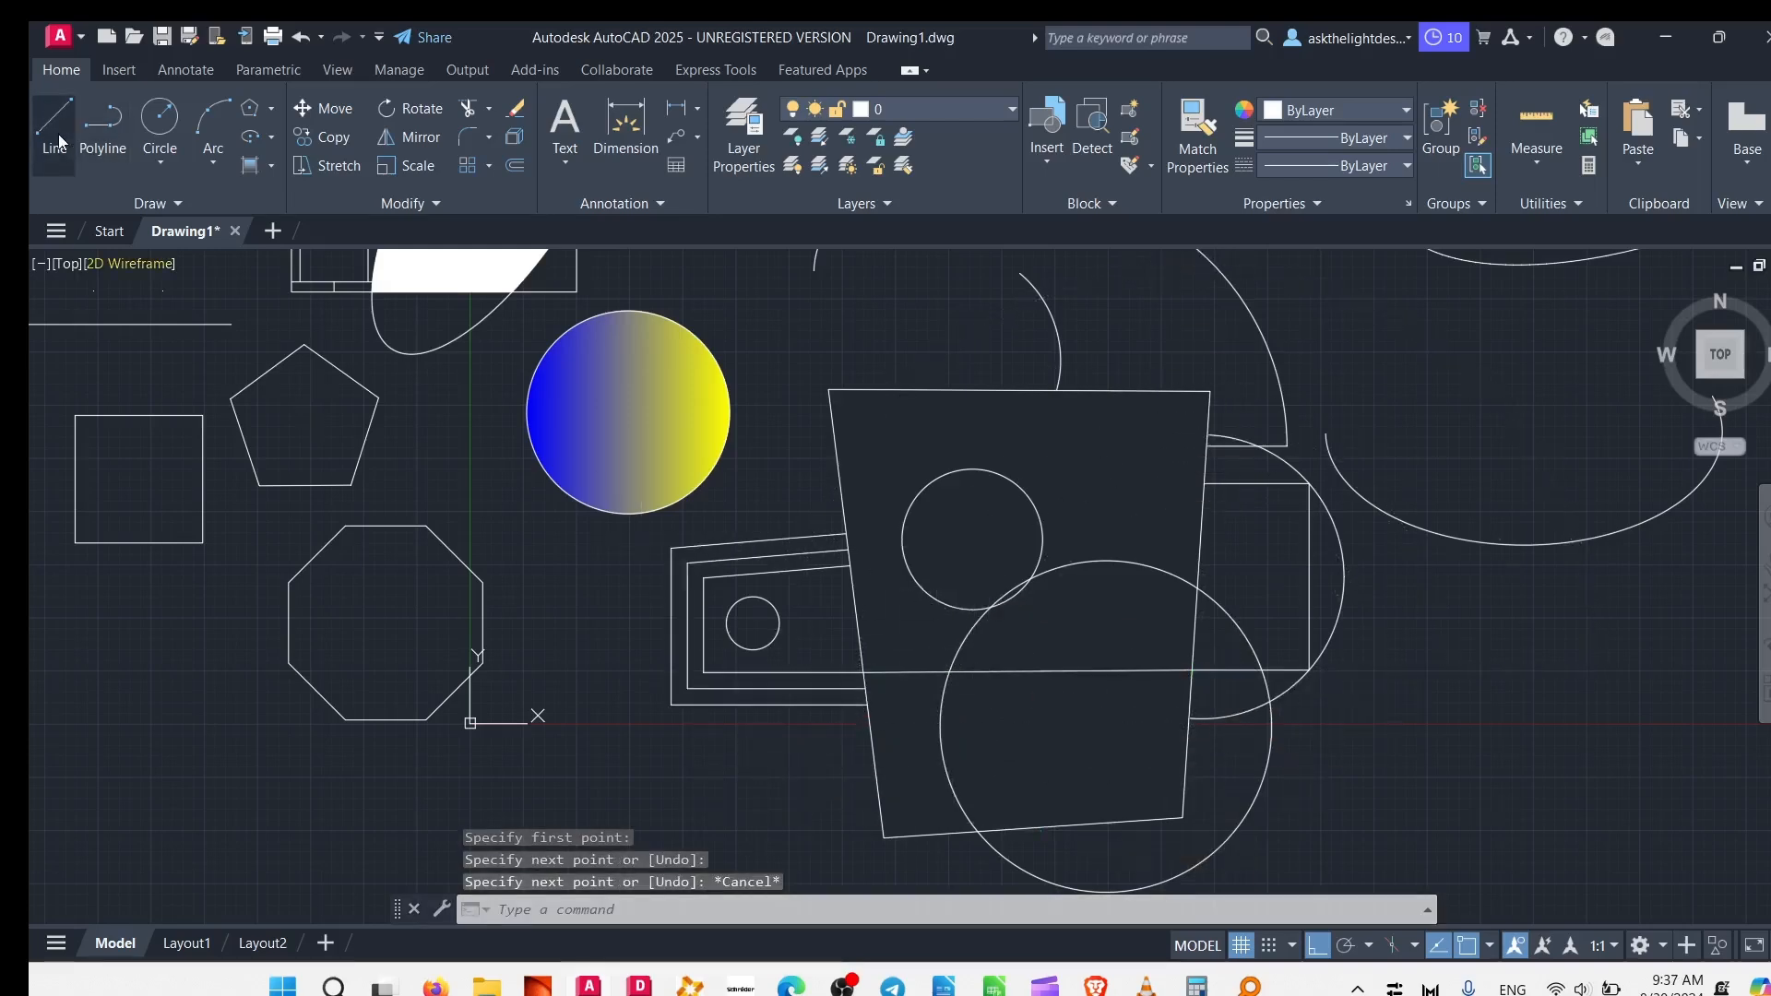
pyautogui.click(850, 565)
pyautogui.click(1204, 483)
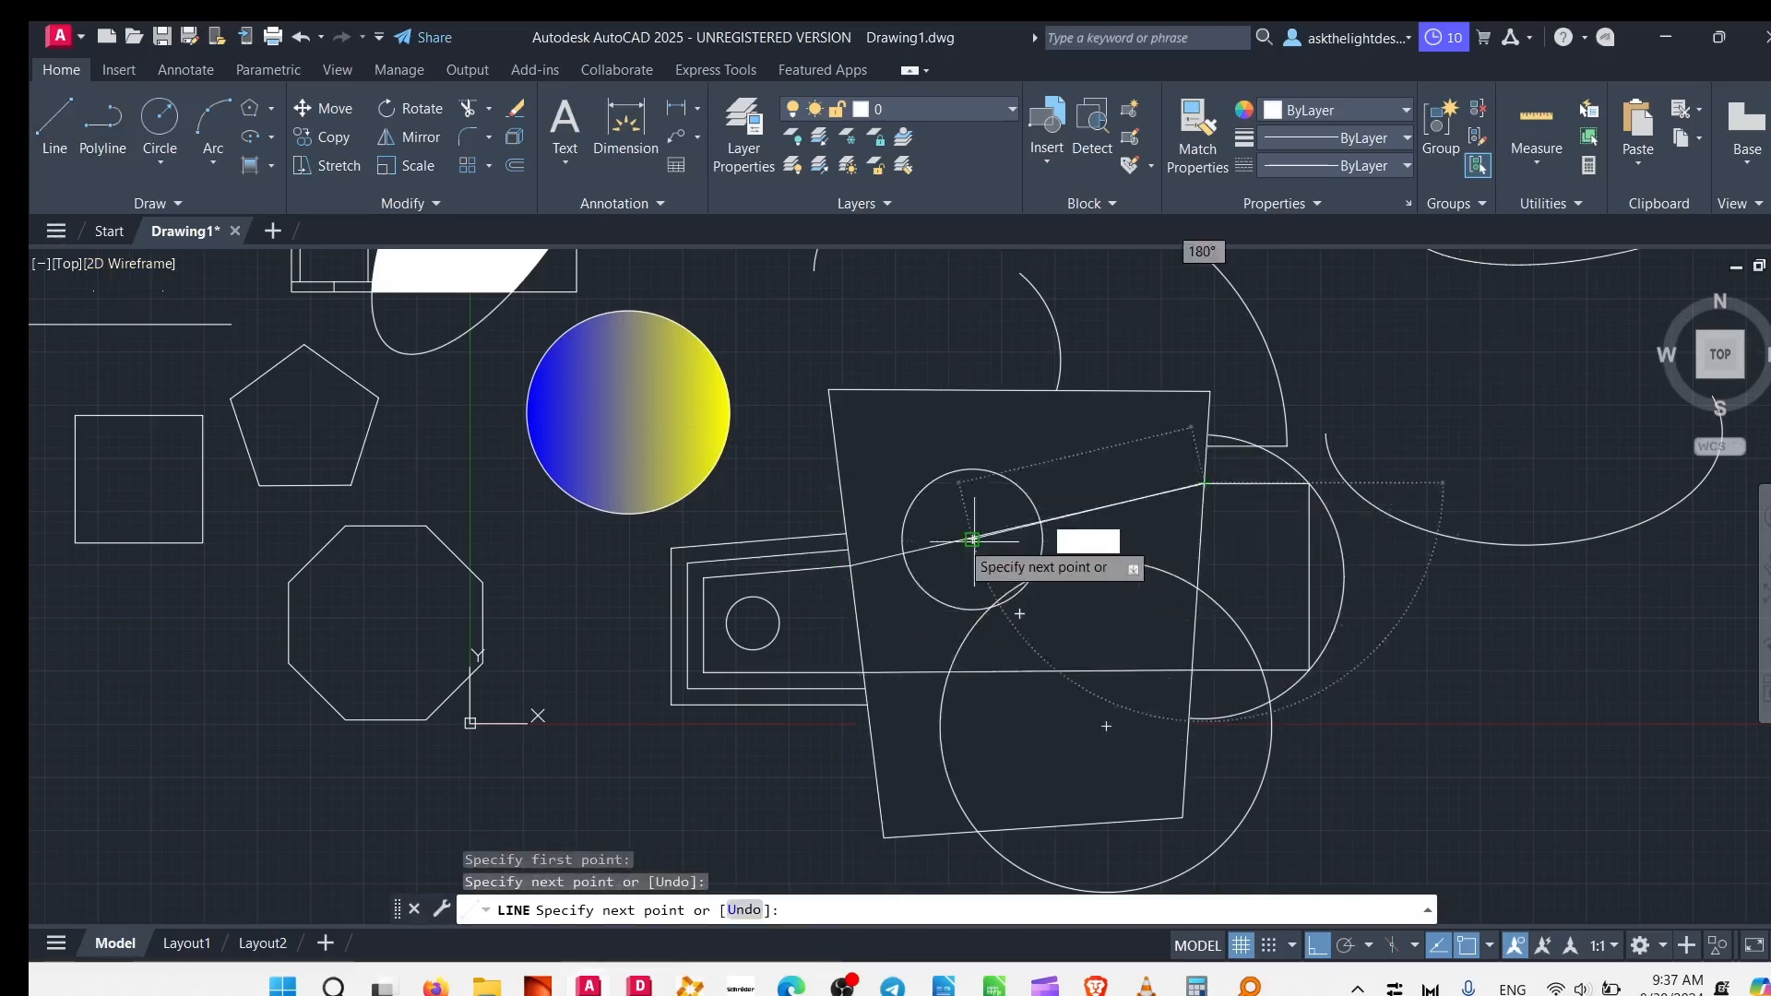
pyautogui.press('Escape')
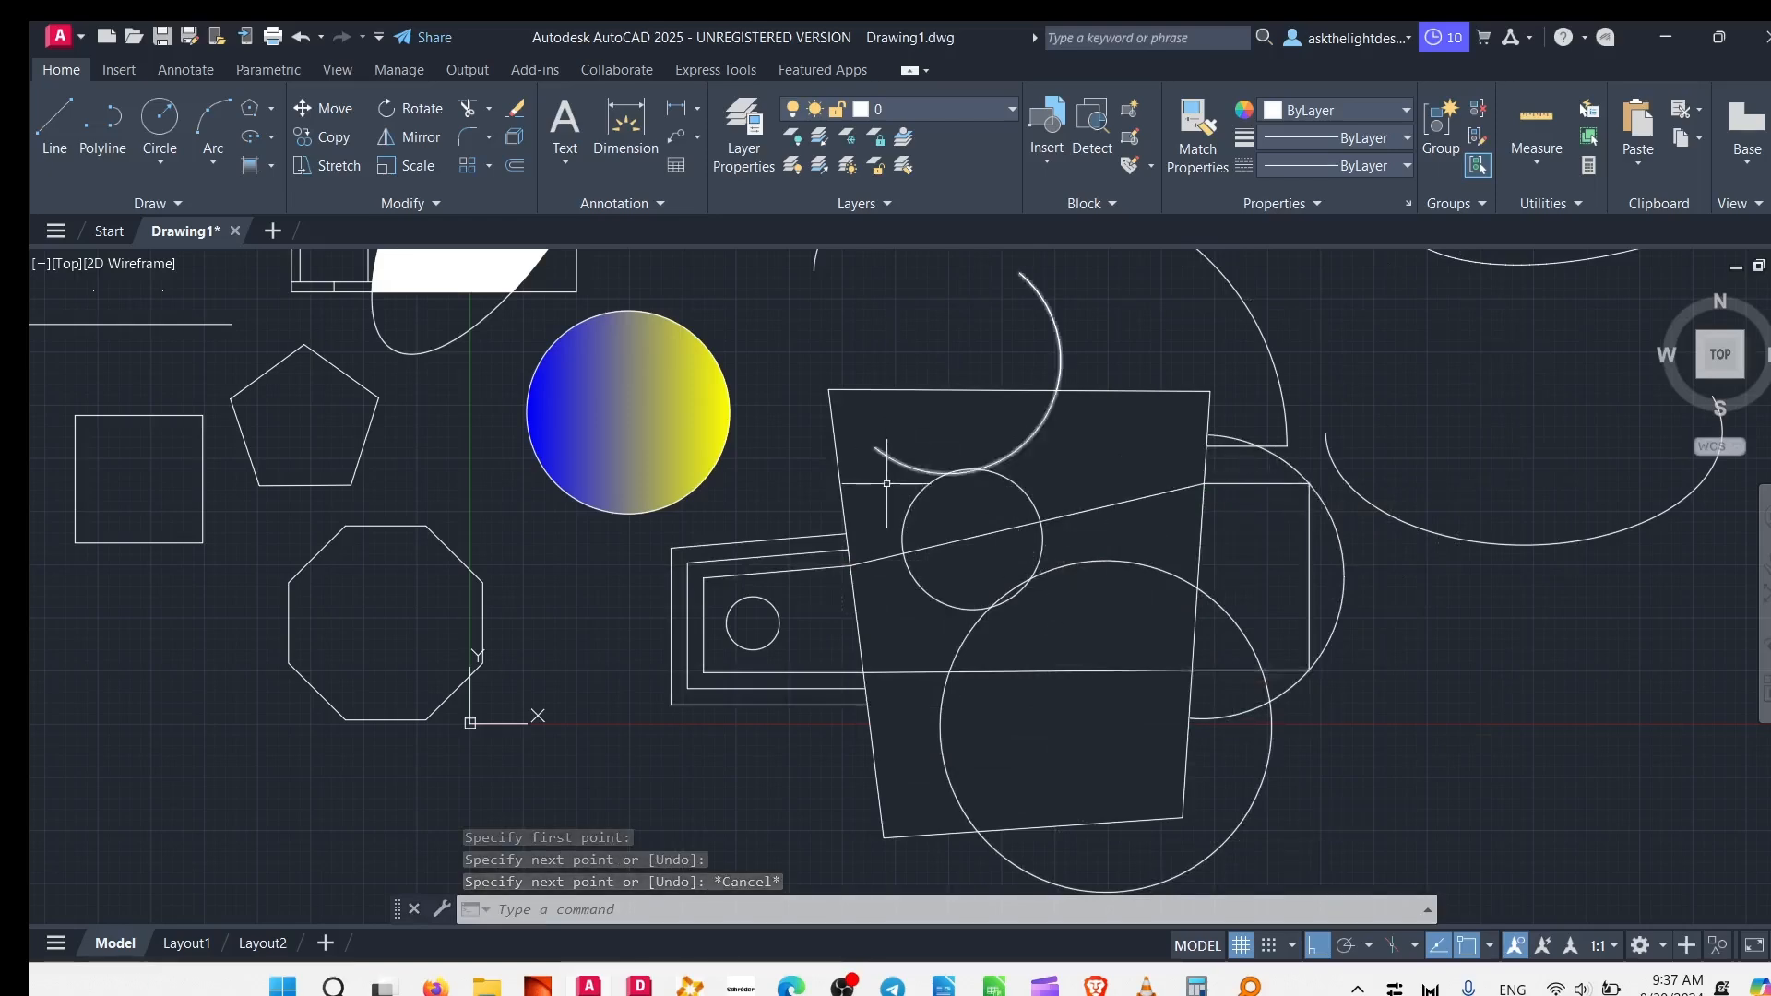
# Step: Draw a rectangular revision cloud in the empty area below and left of the closed curved spline
pyautogui.scroll(4, 901, 613)
pyautogui.moveTo(1107, 478); pyautogui.dragTo(808, 469, button='middle')
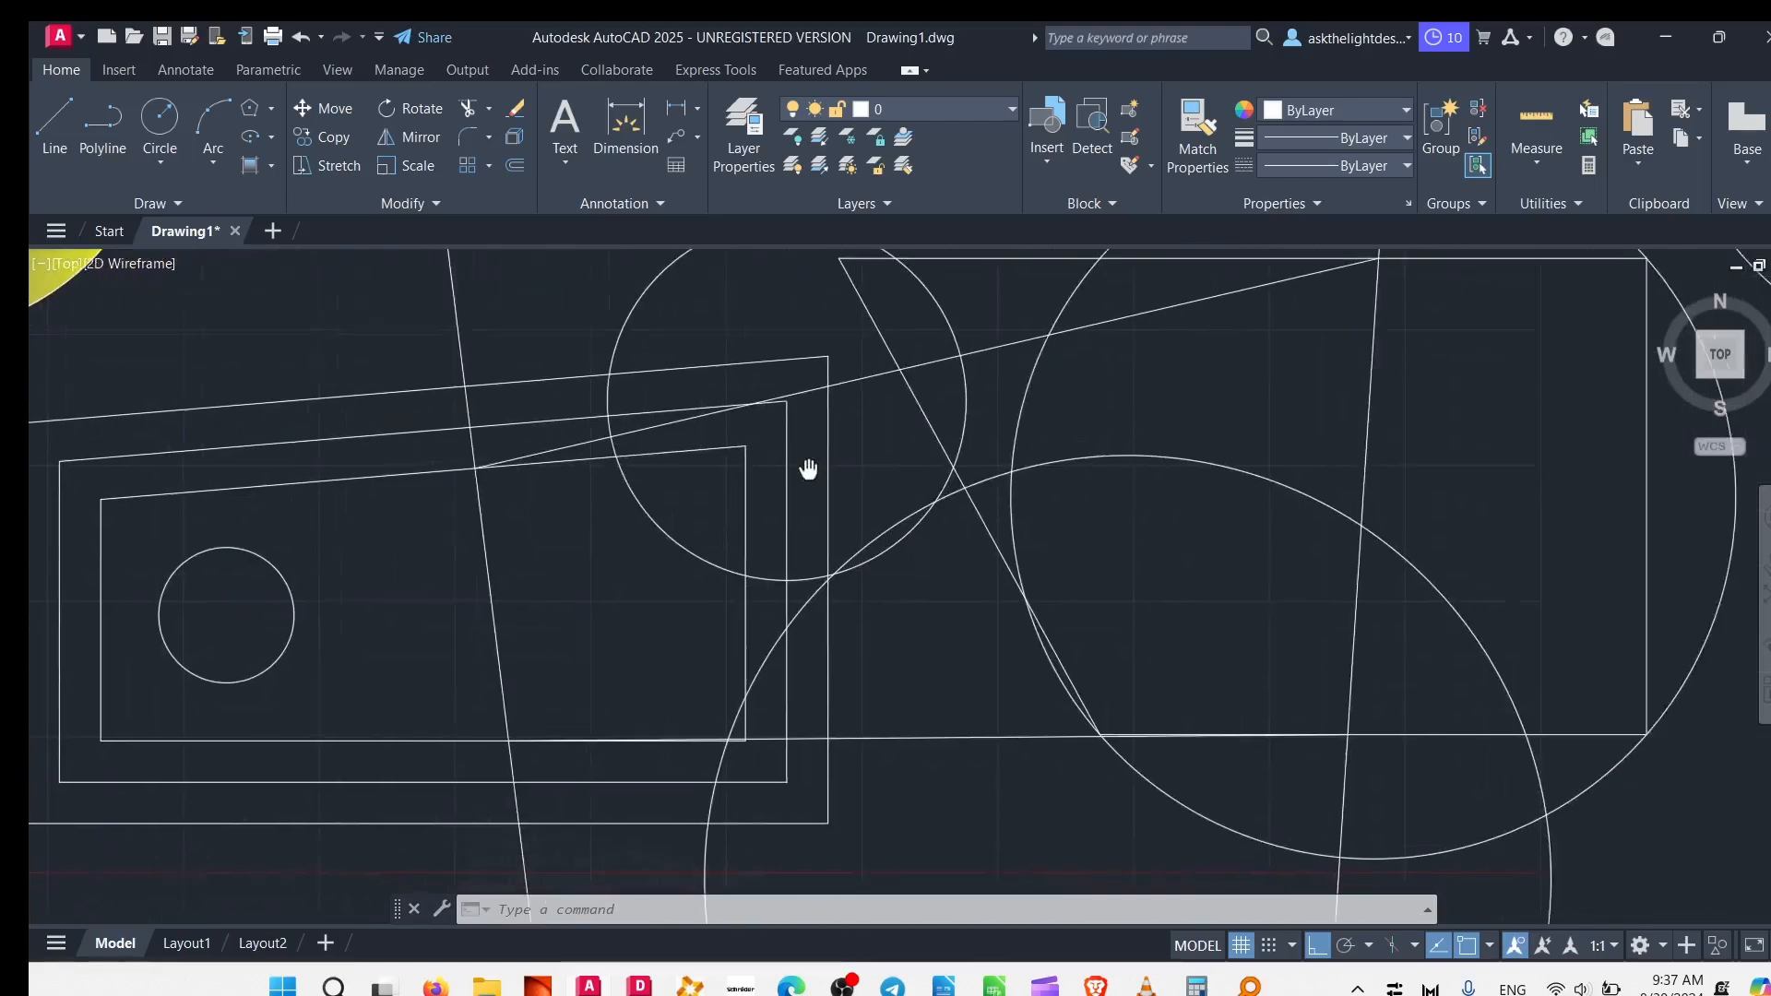
pyautogui.scroll(-5, 948, 581)
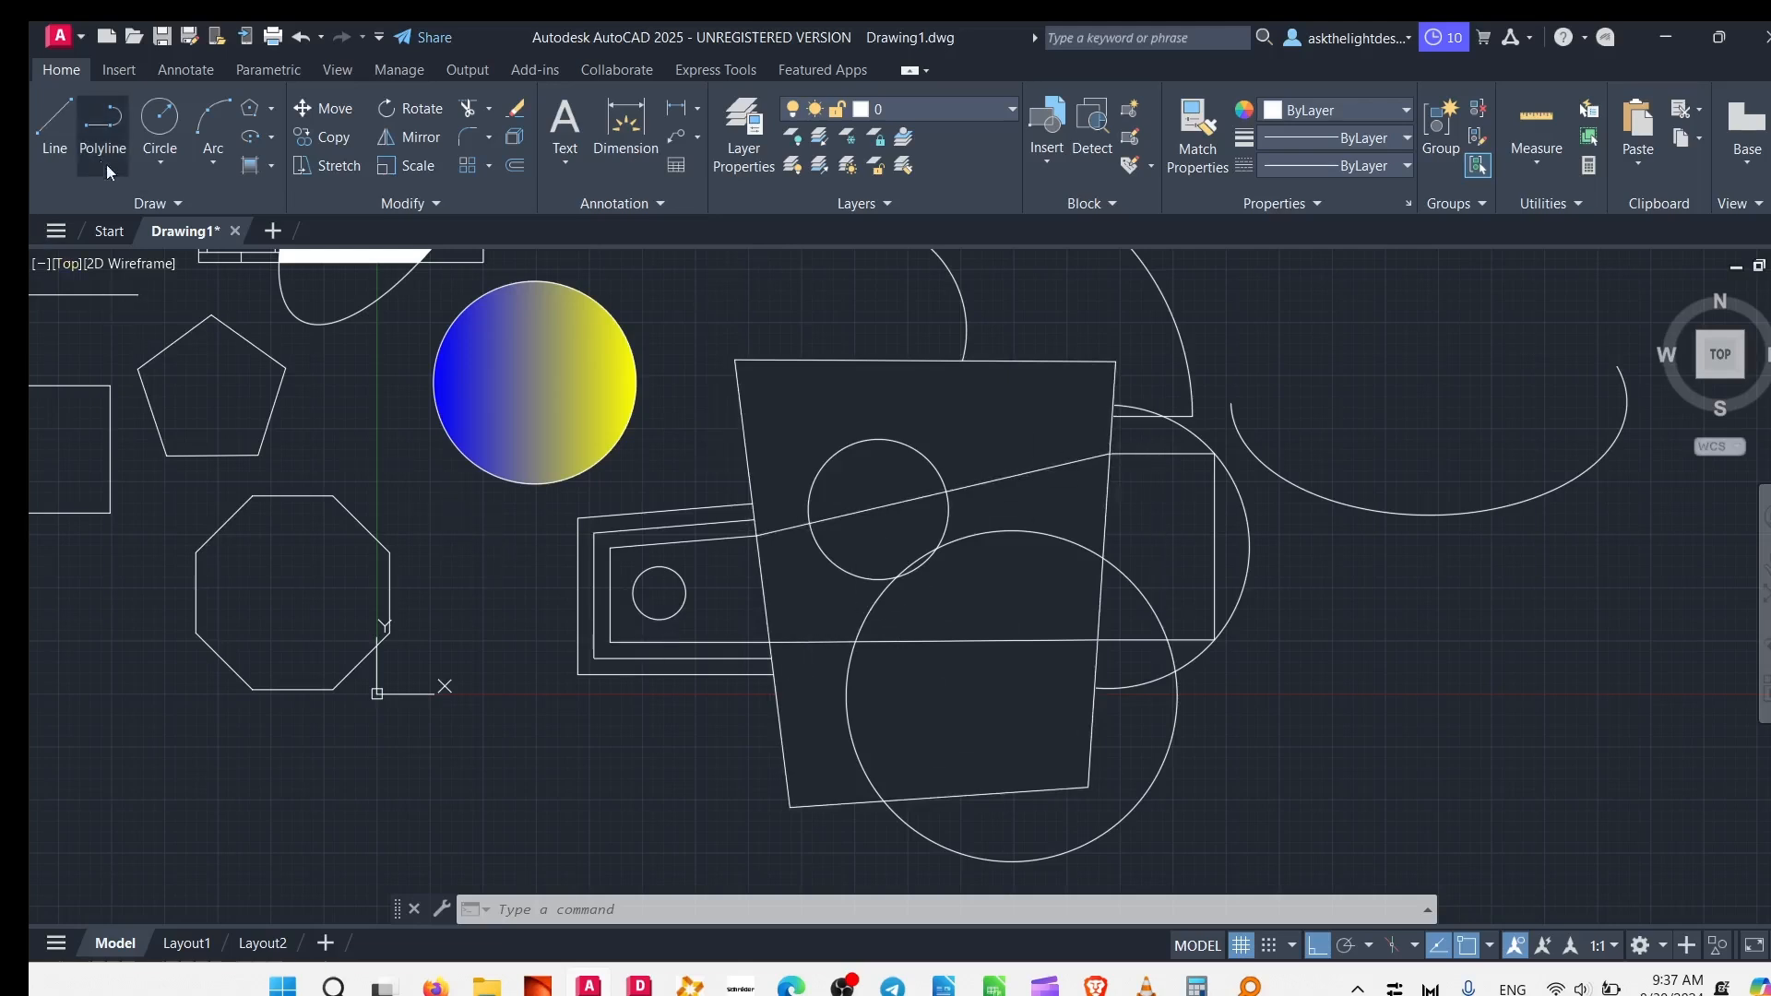
pyautogui.click(124, 207)
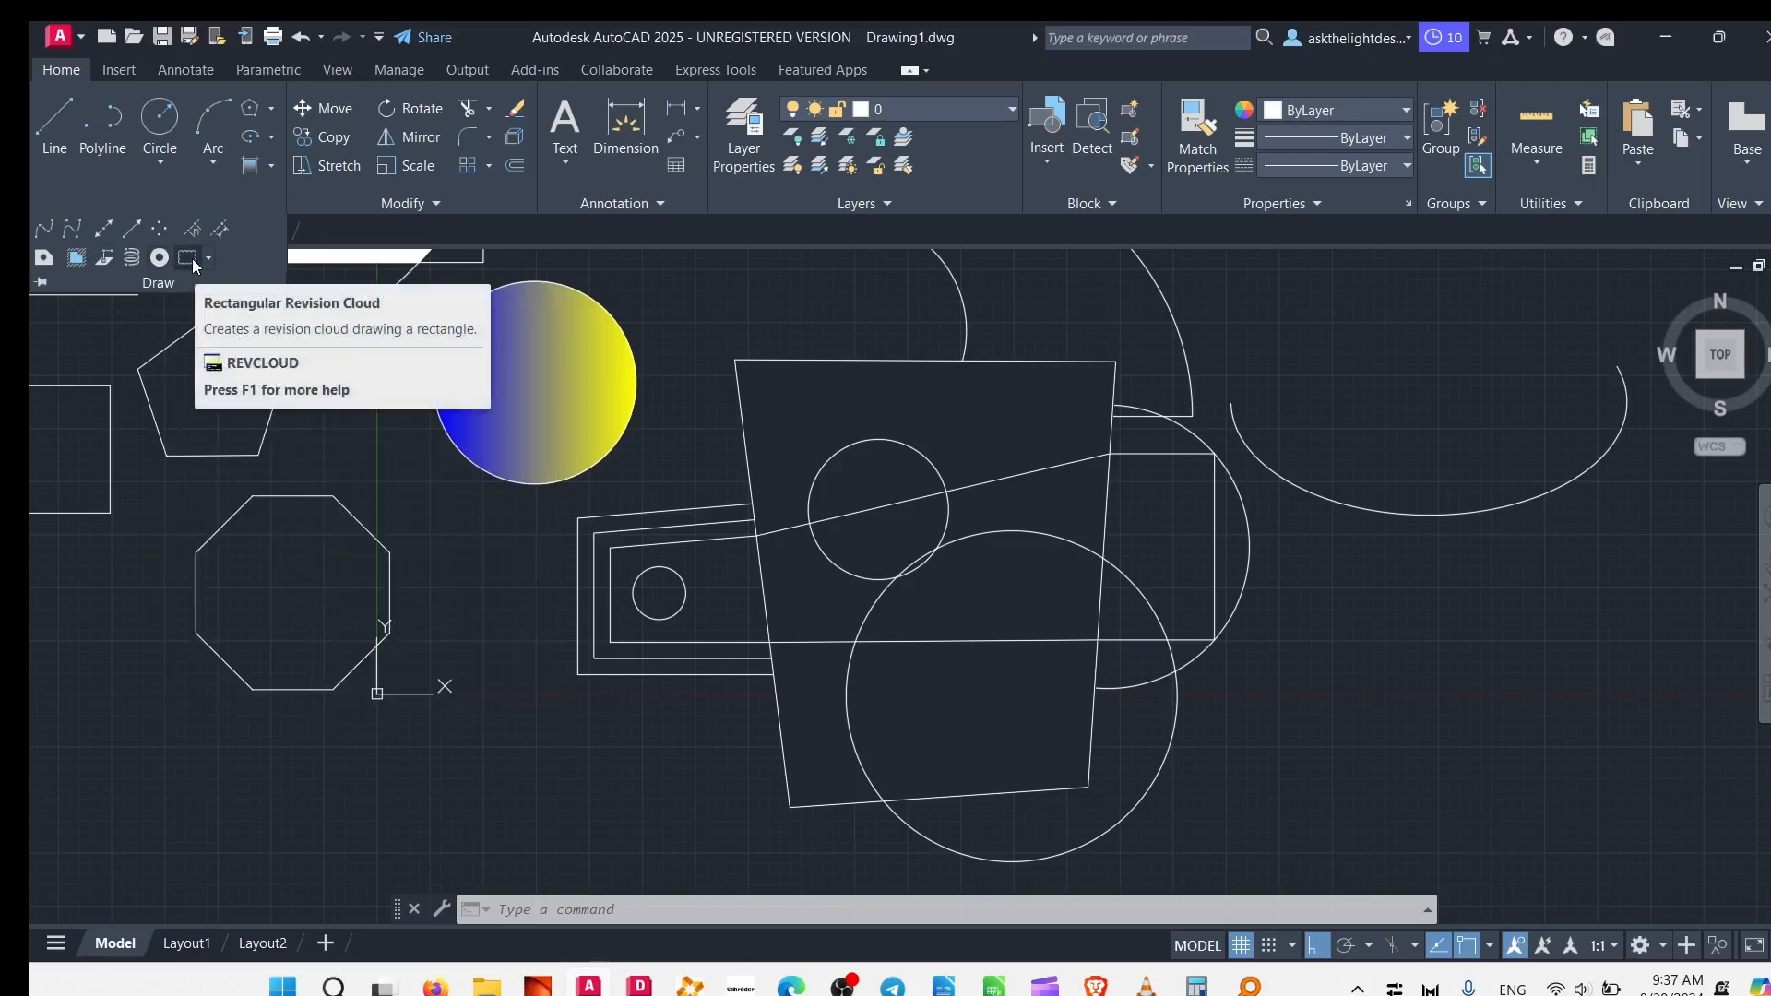
pyautogui.click(188, 258)
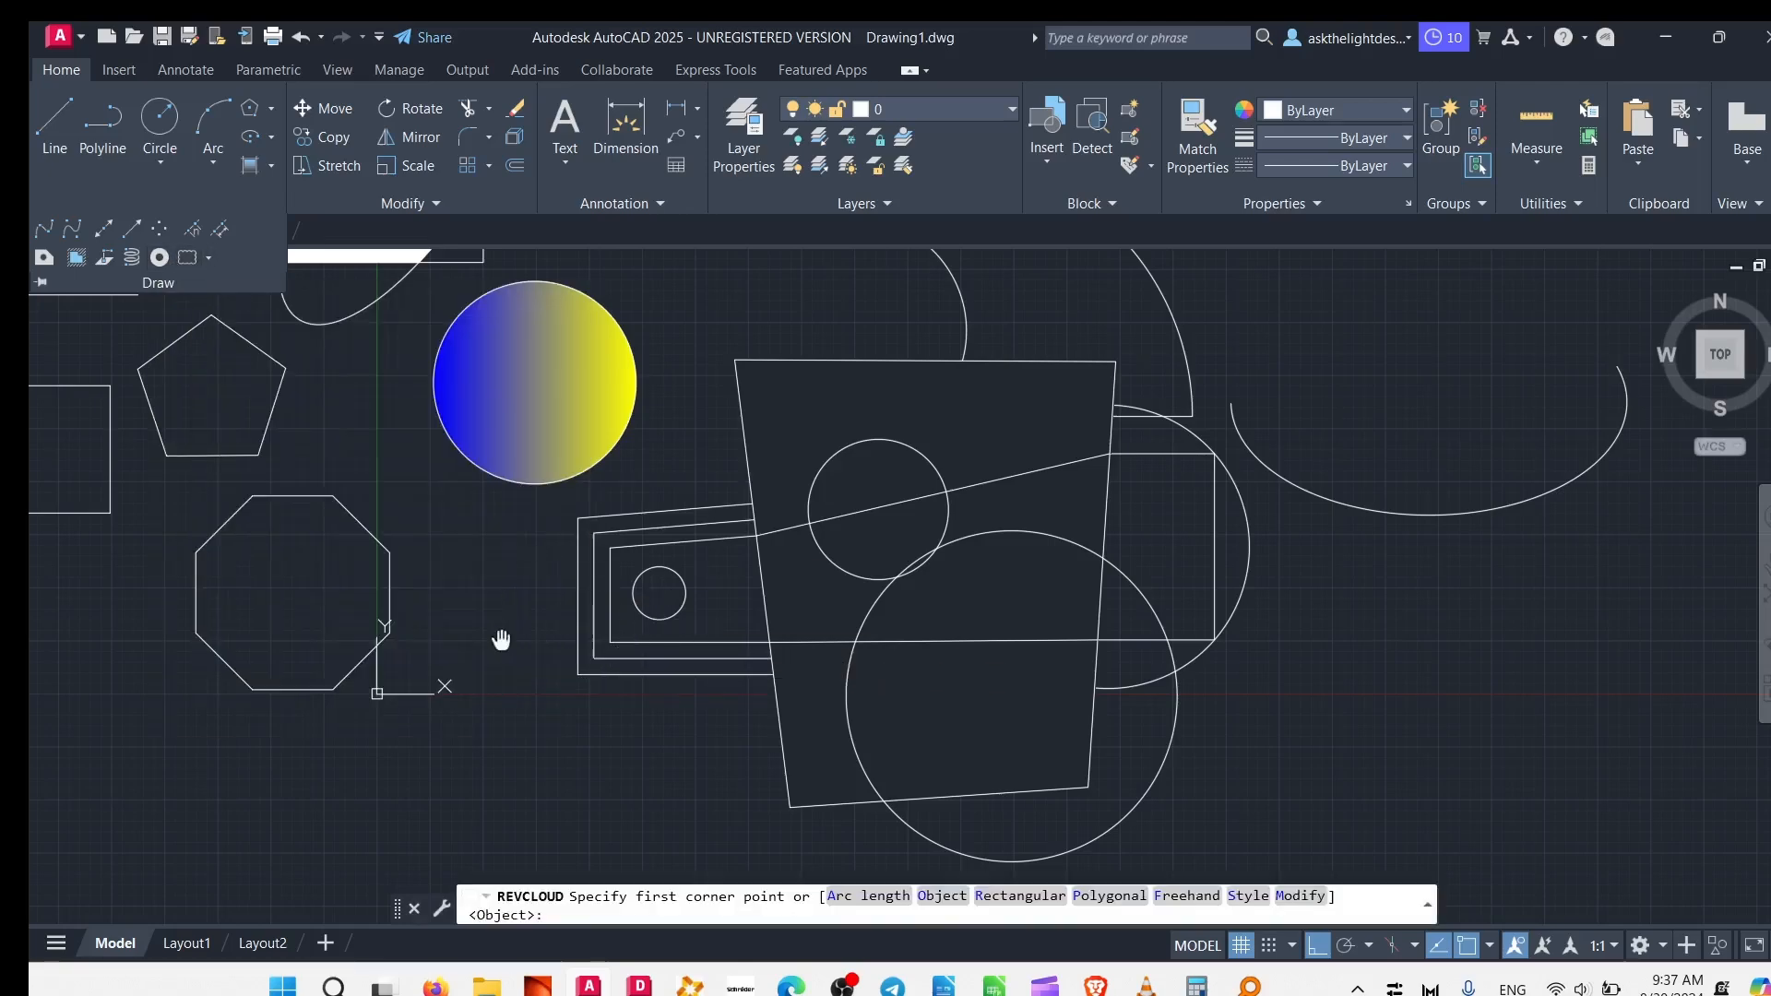
pyautogui.moveTo(501, 640); pyautogui.dragTo(1573, 822, button='middle')
pyautogui.click(346, 458)
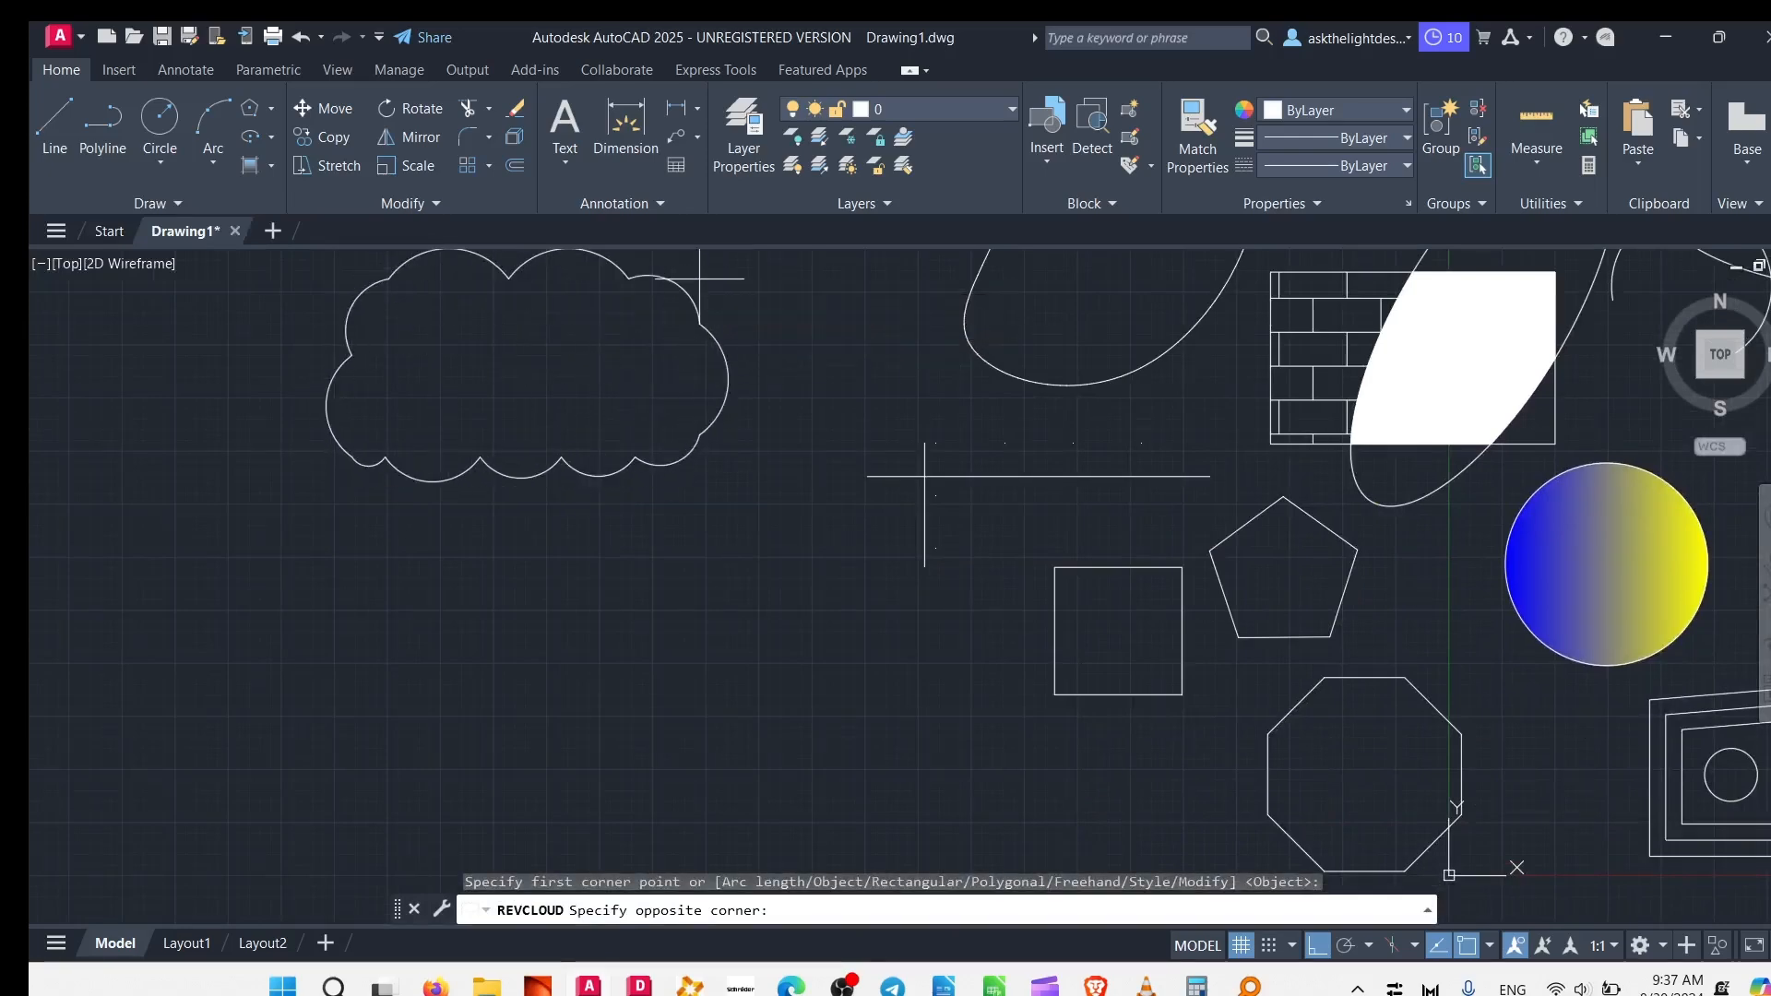
pyautogui.moveTo(699, 277); pyautogui.dragTo(749, 568, button='middle')
pyautogui.click(749, 514)
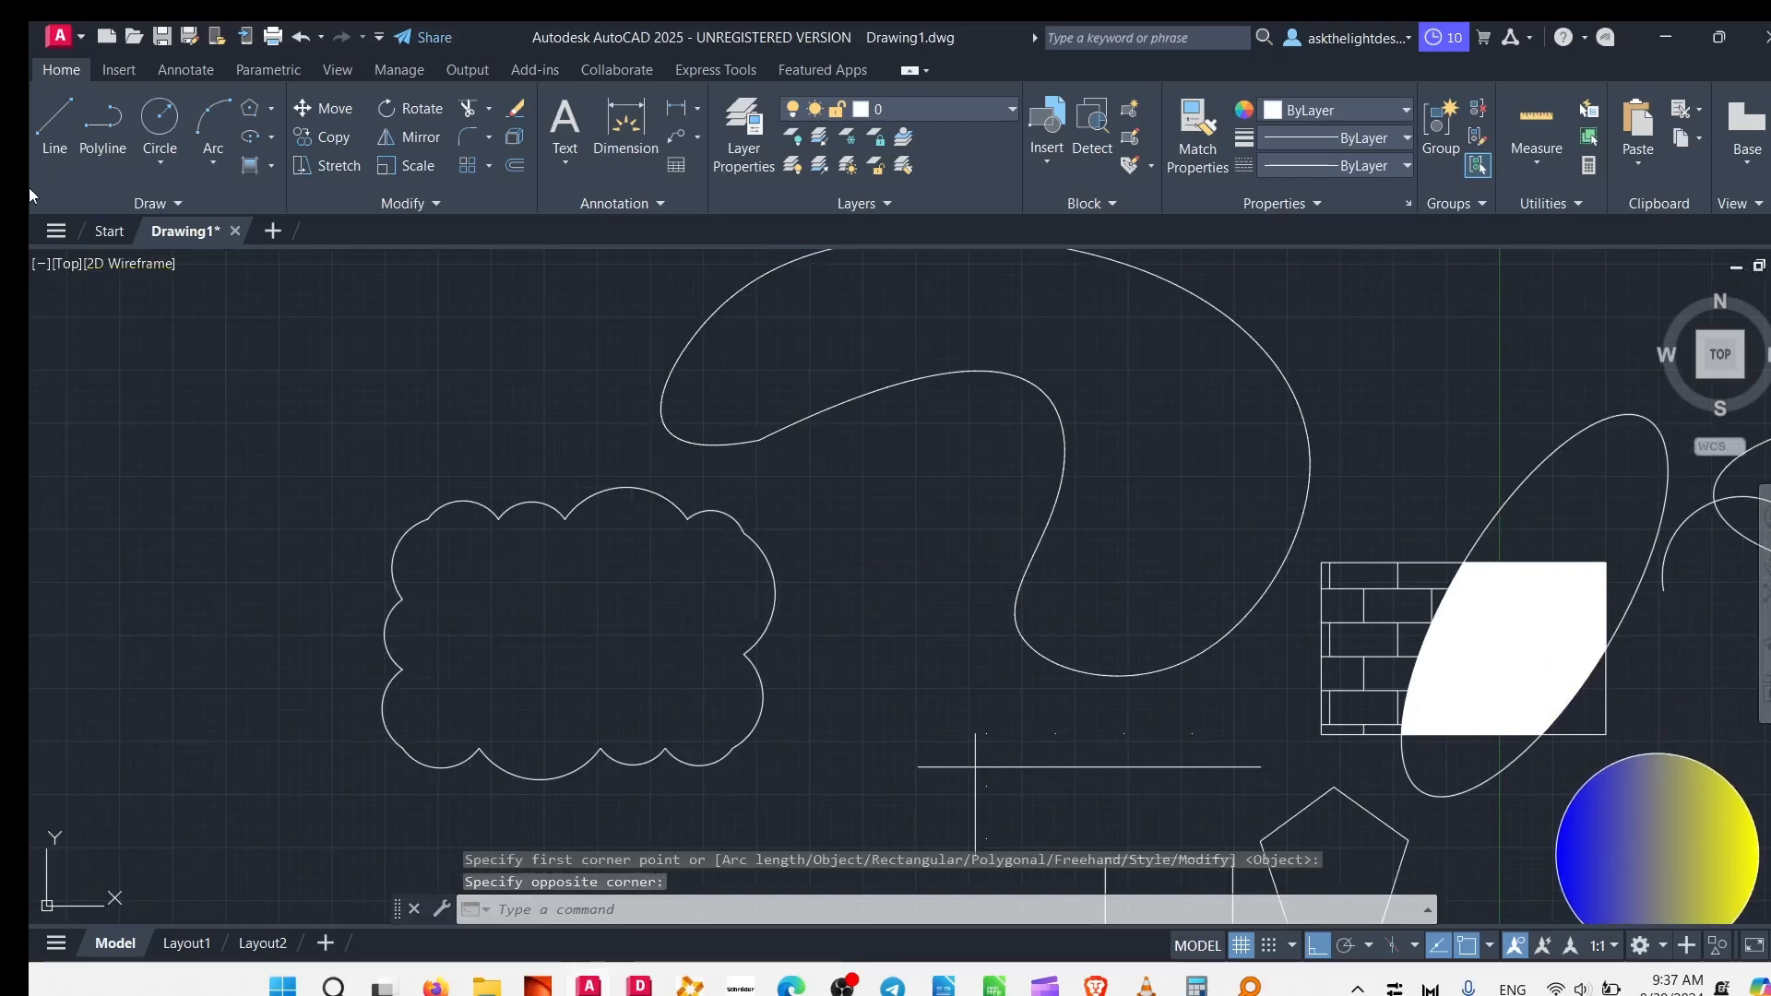
# Step: Try to draw a polygonal revision cloud overlapping the upper edge of the closed curved spline
pyautogui.click(120, 196)
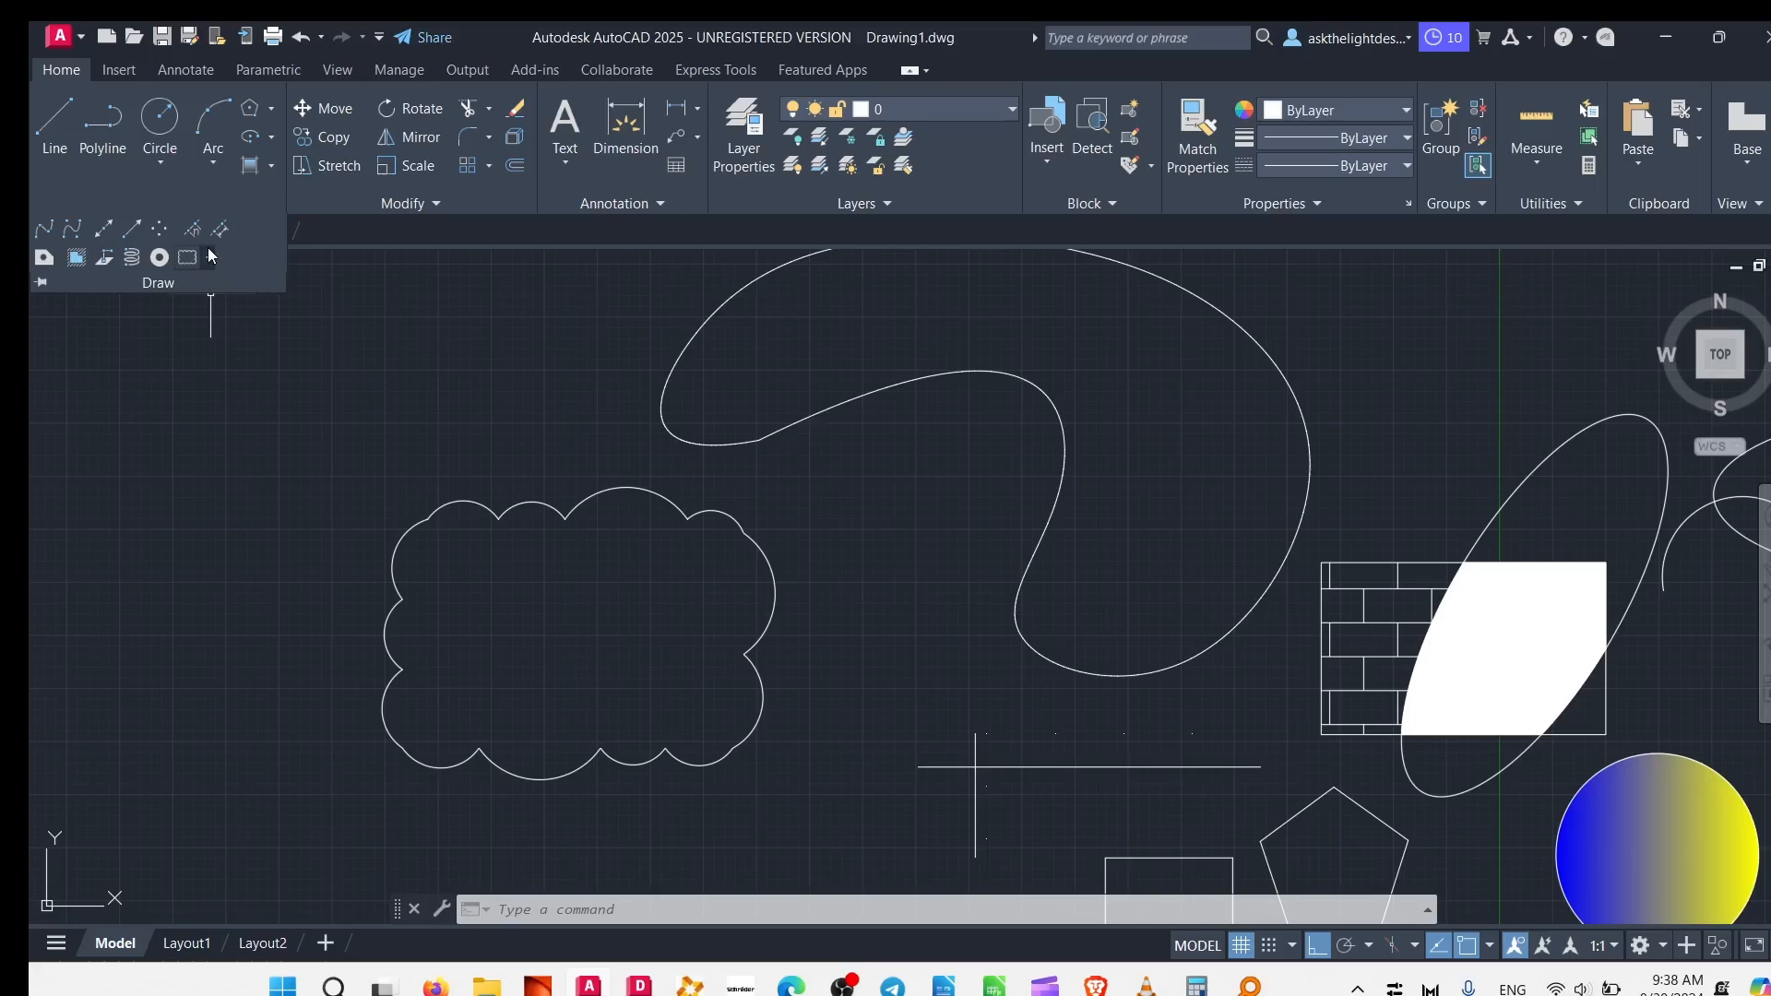
pyautogui.click(208, 258)
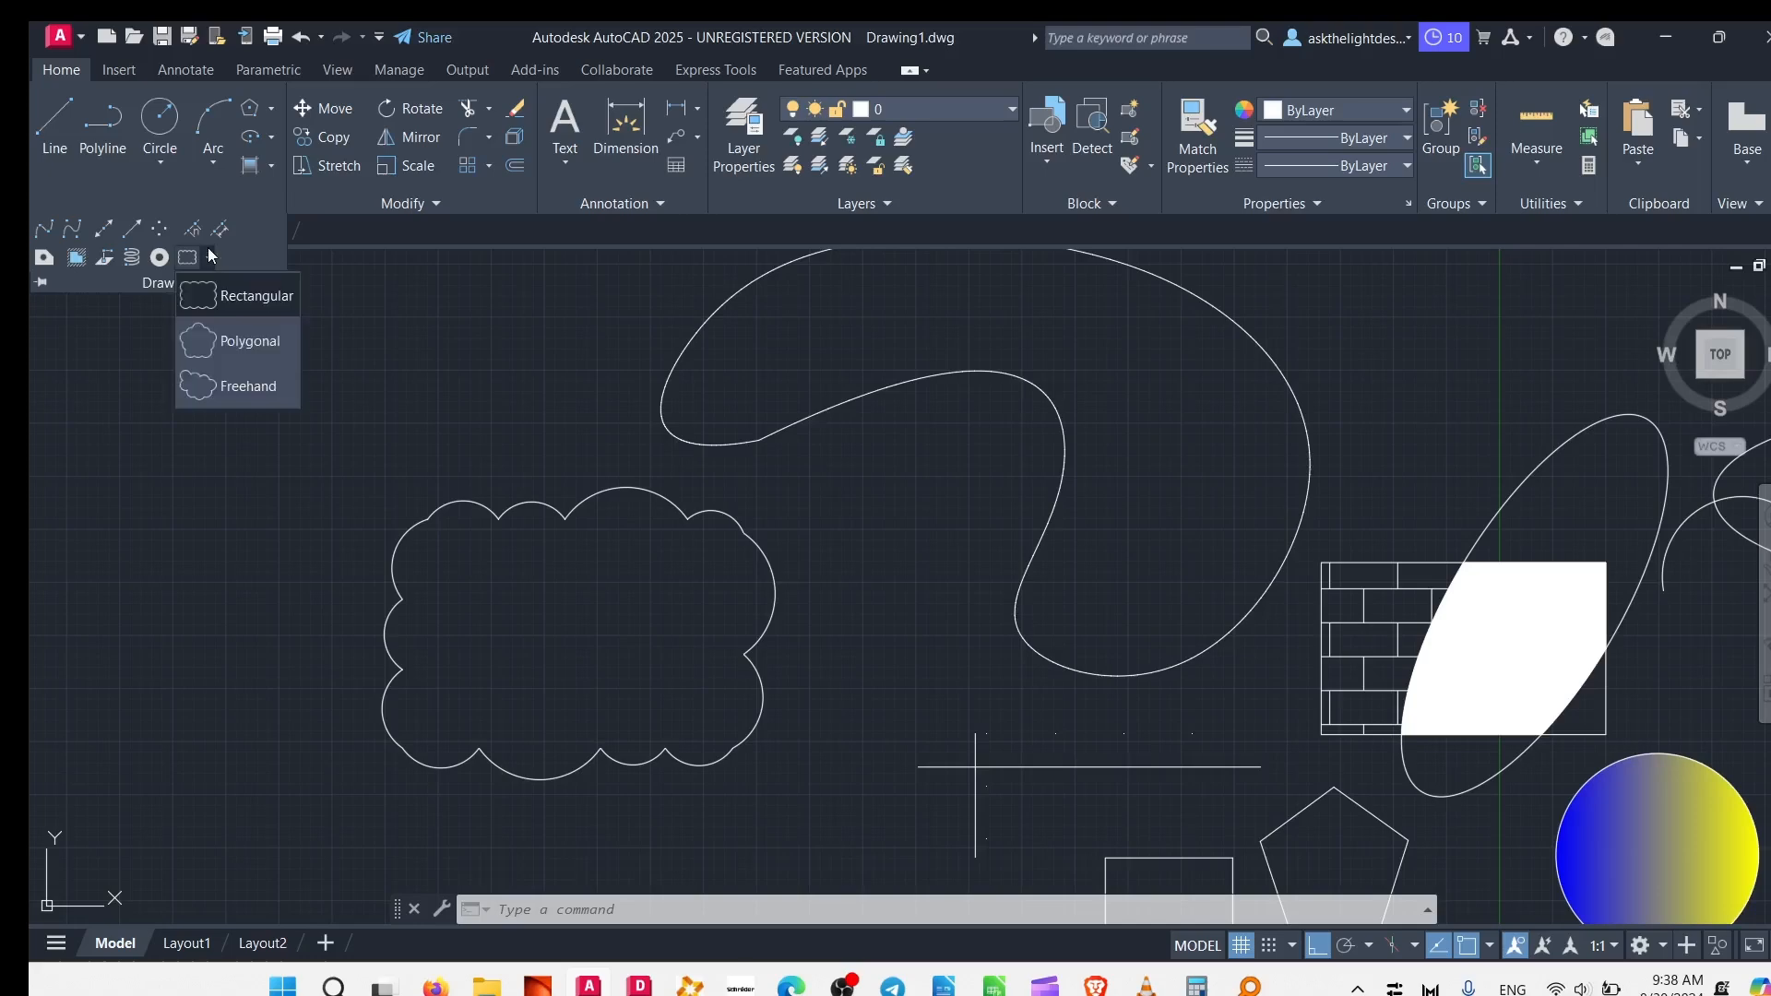
pyautogui.click(252, 343)
pyautogui.moveTo(1033, 245); pyautogui.dragTo(664, 482, button='middle')
pyautogui.click(701, 415)
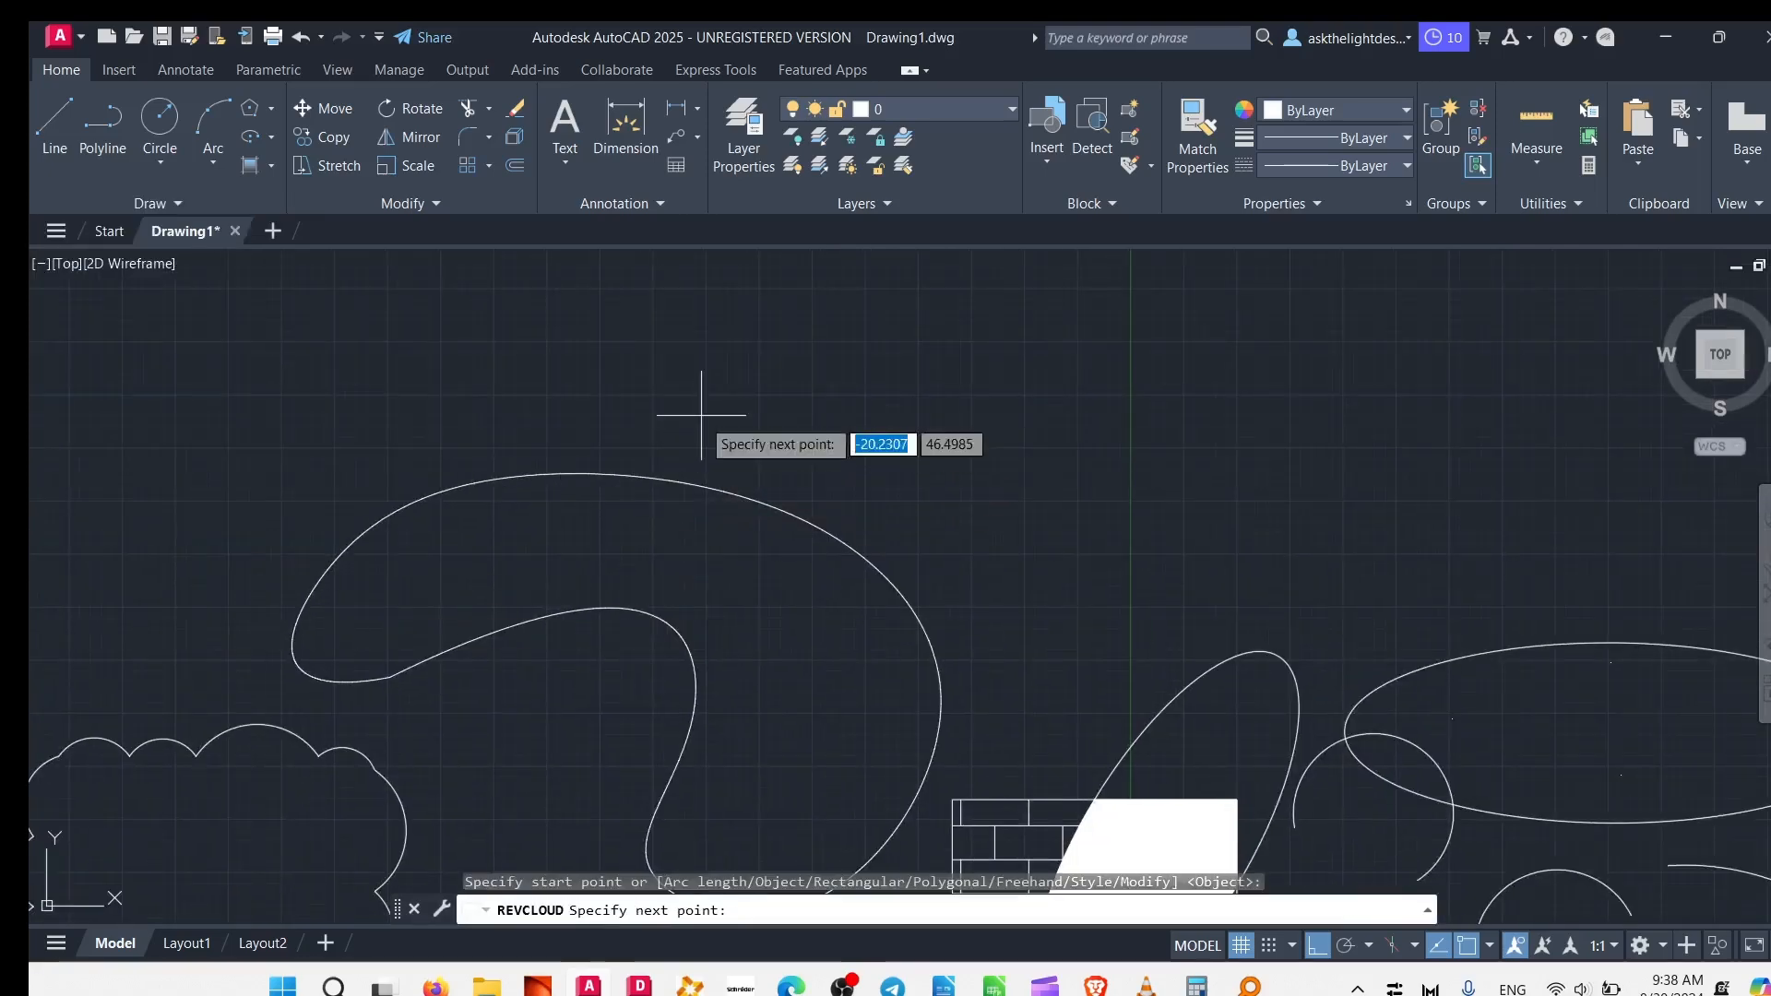
pyautogui.click(966, 337)
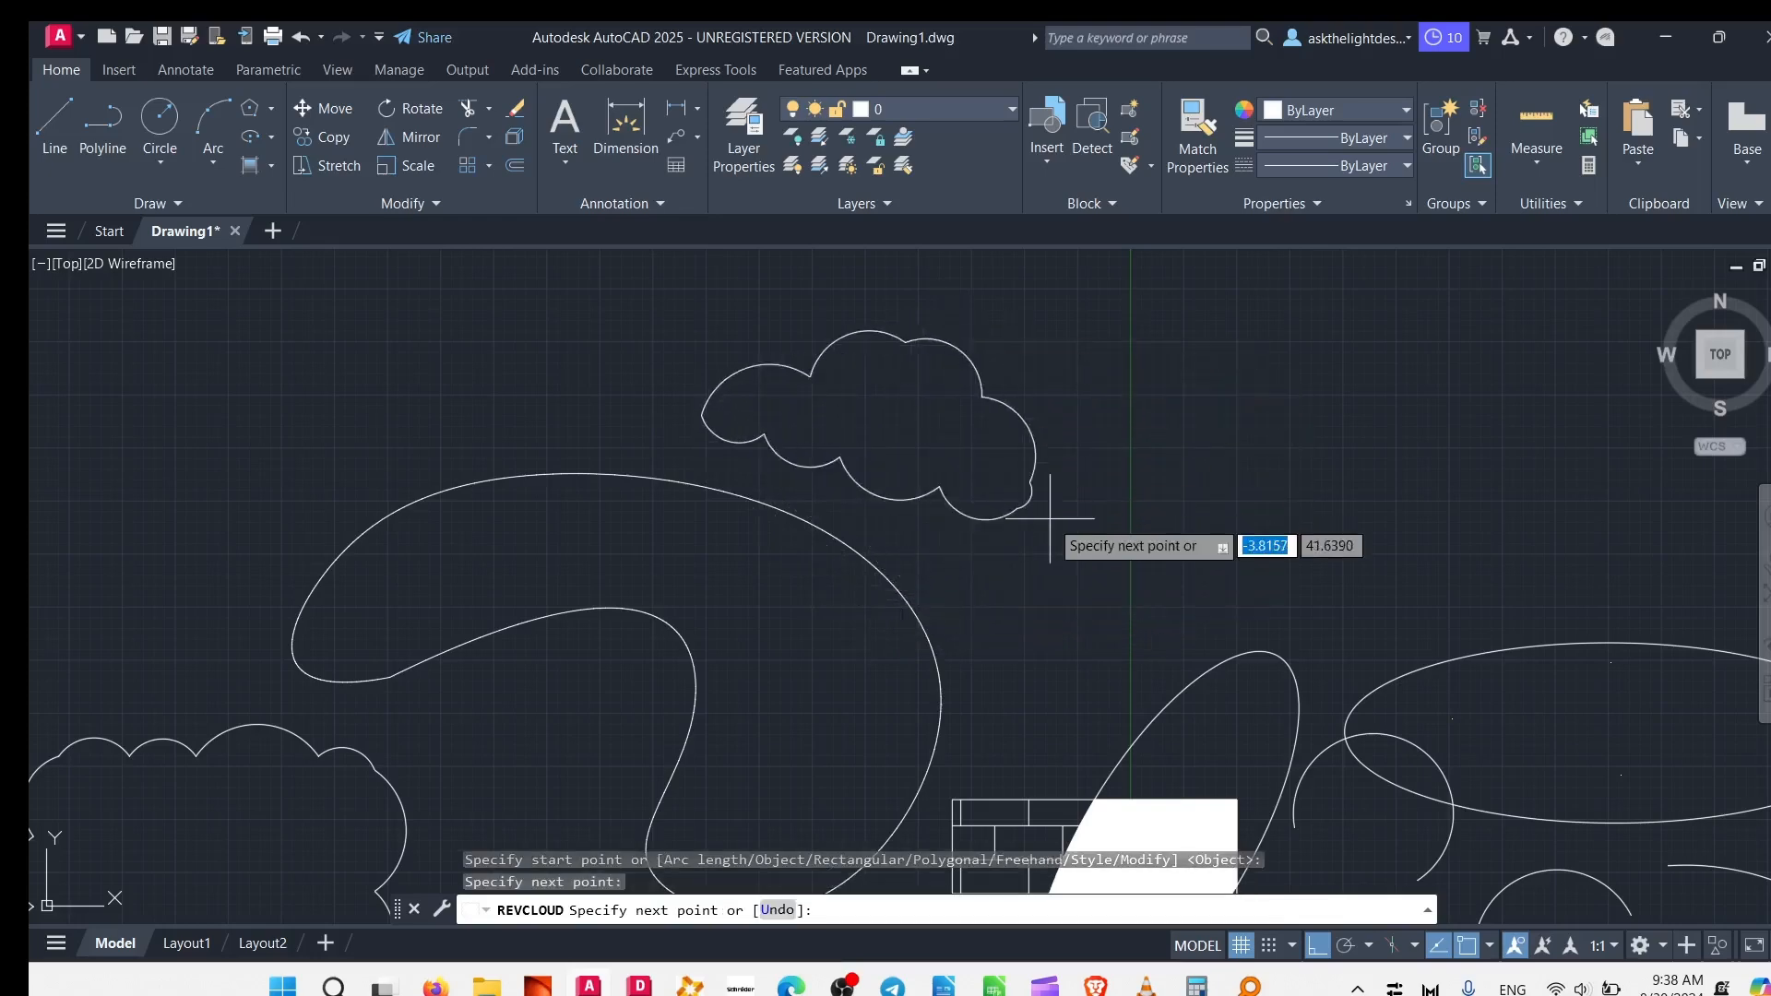
pyautogui.click(950, 609)
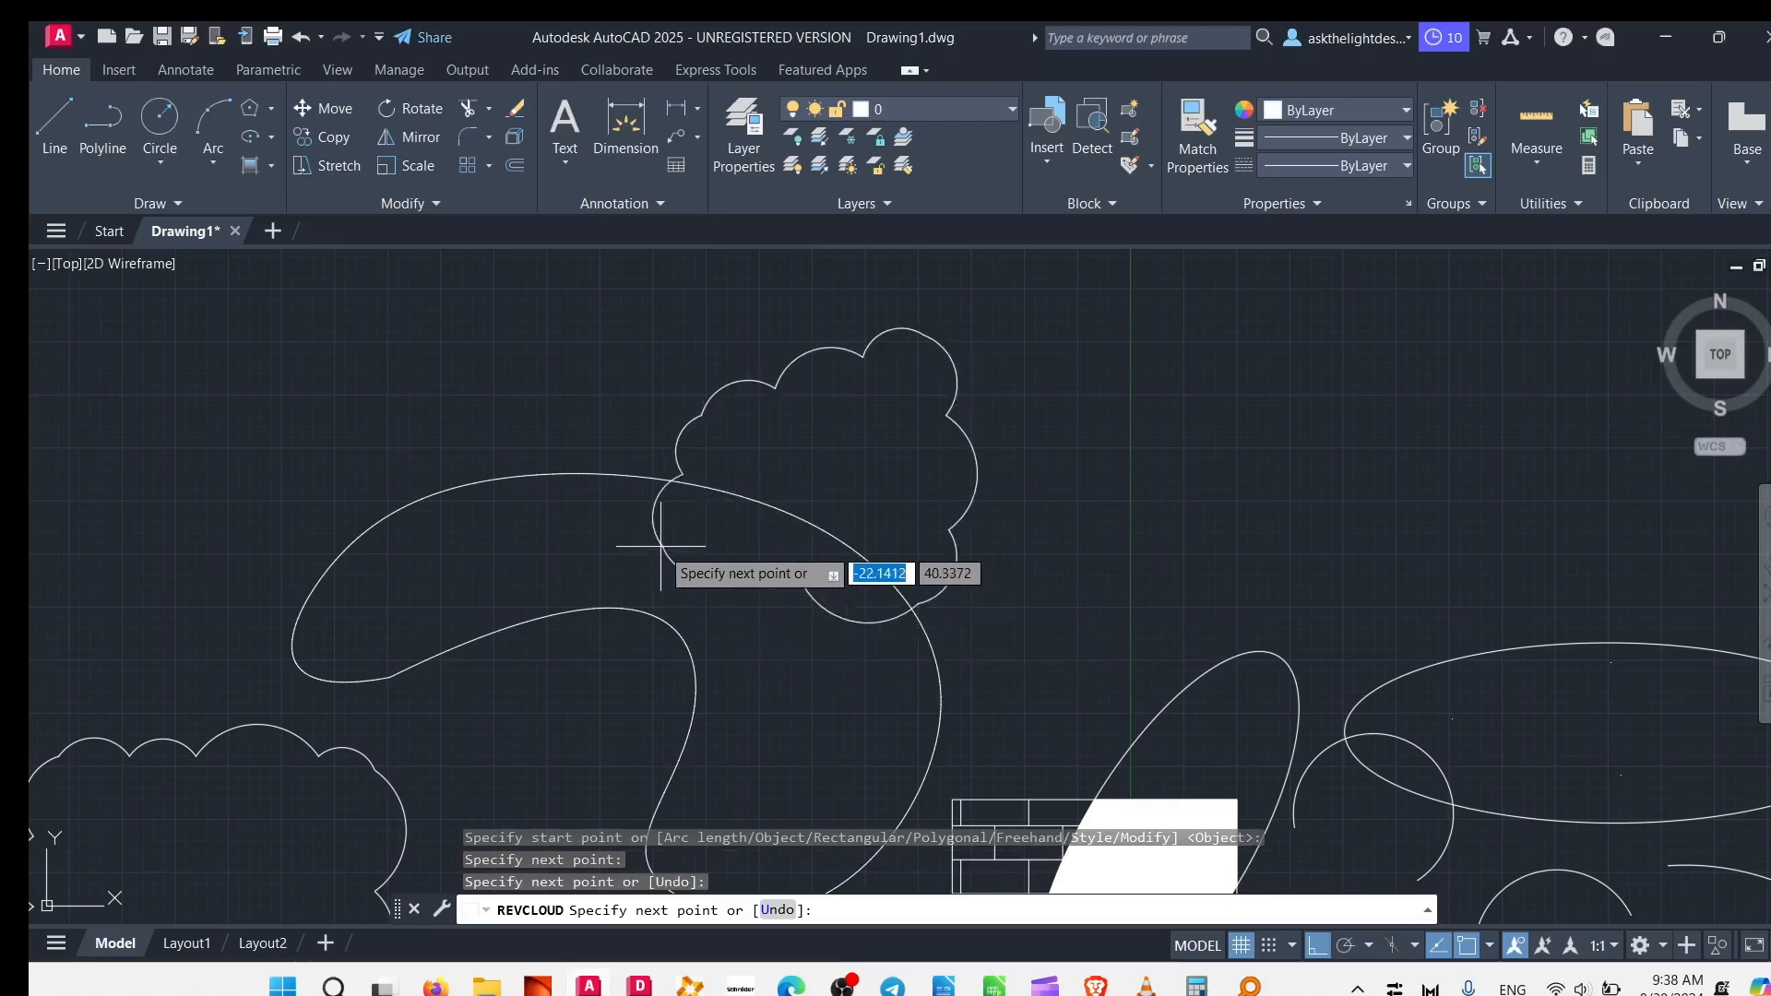
pyautogui.click(570, 478)
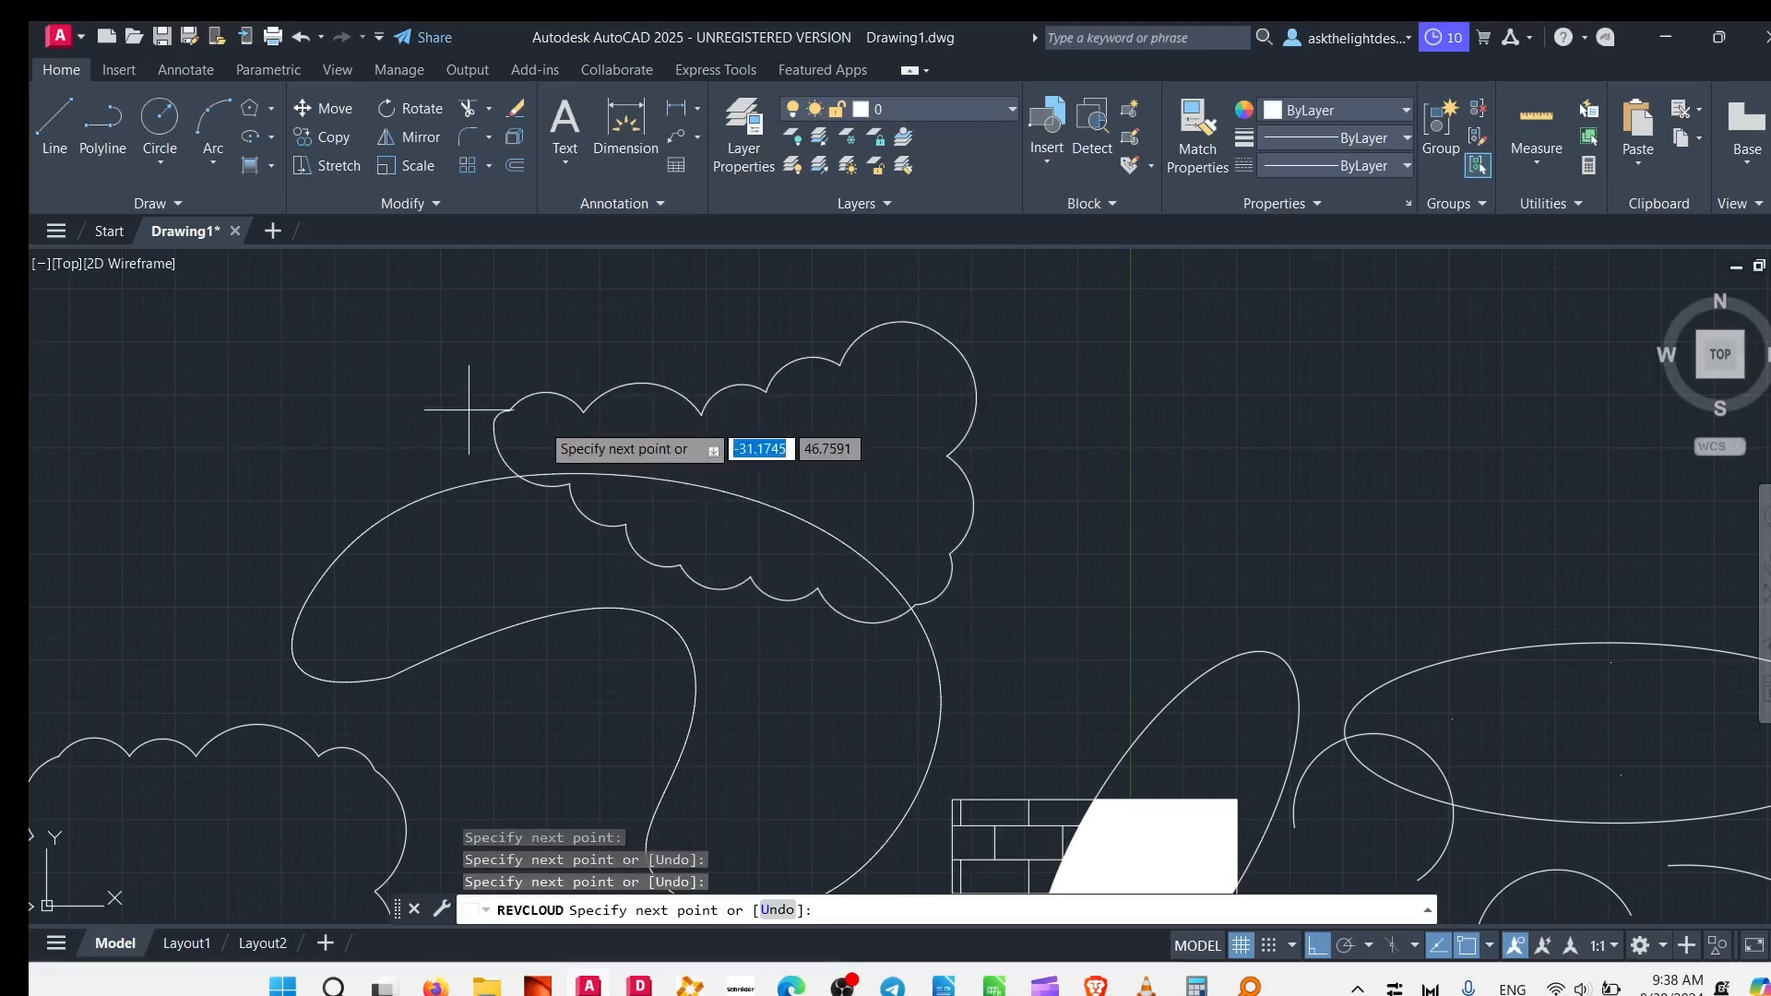
pyautogui.click(537, 384)
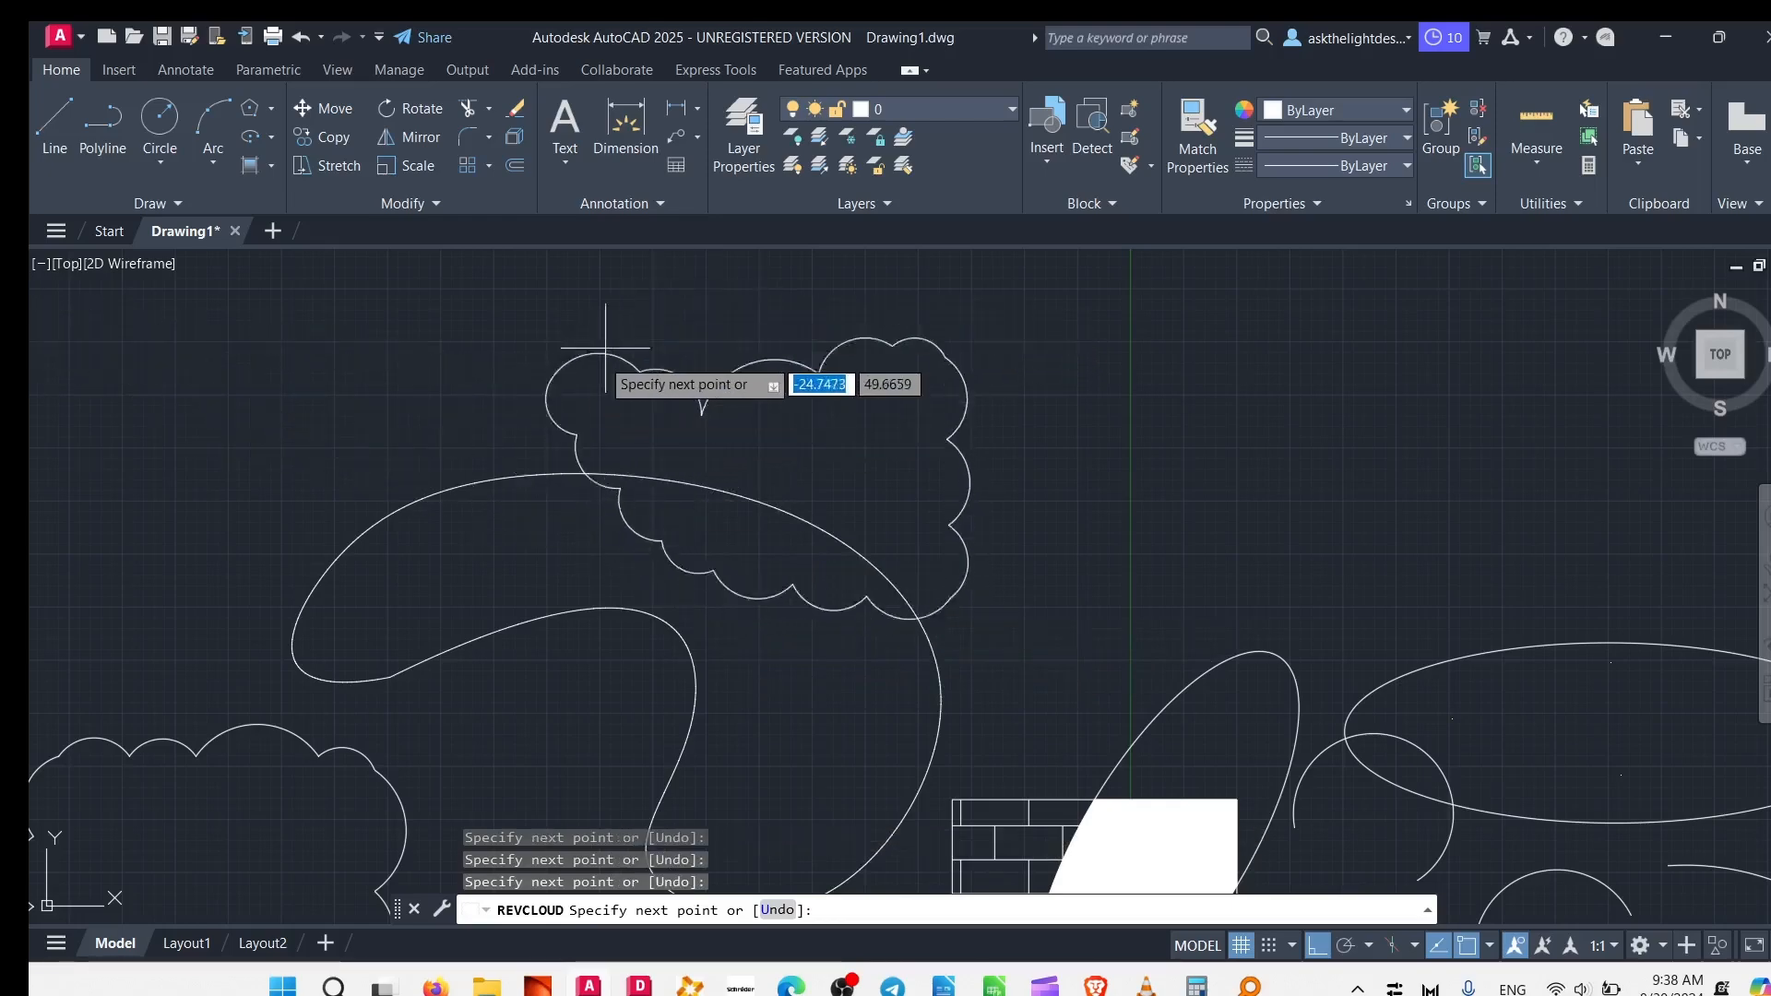
pyautogui.press('Escape')
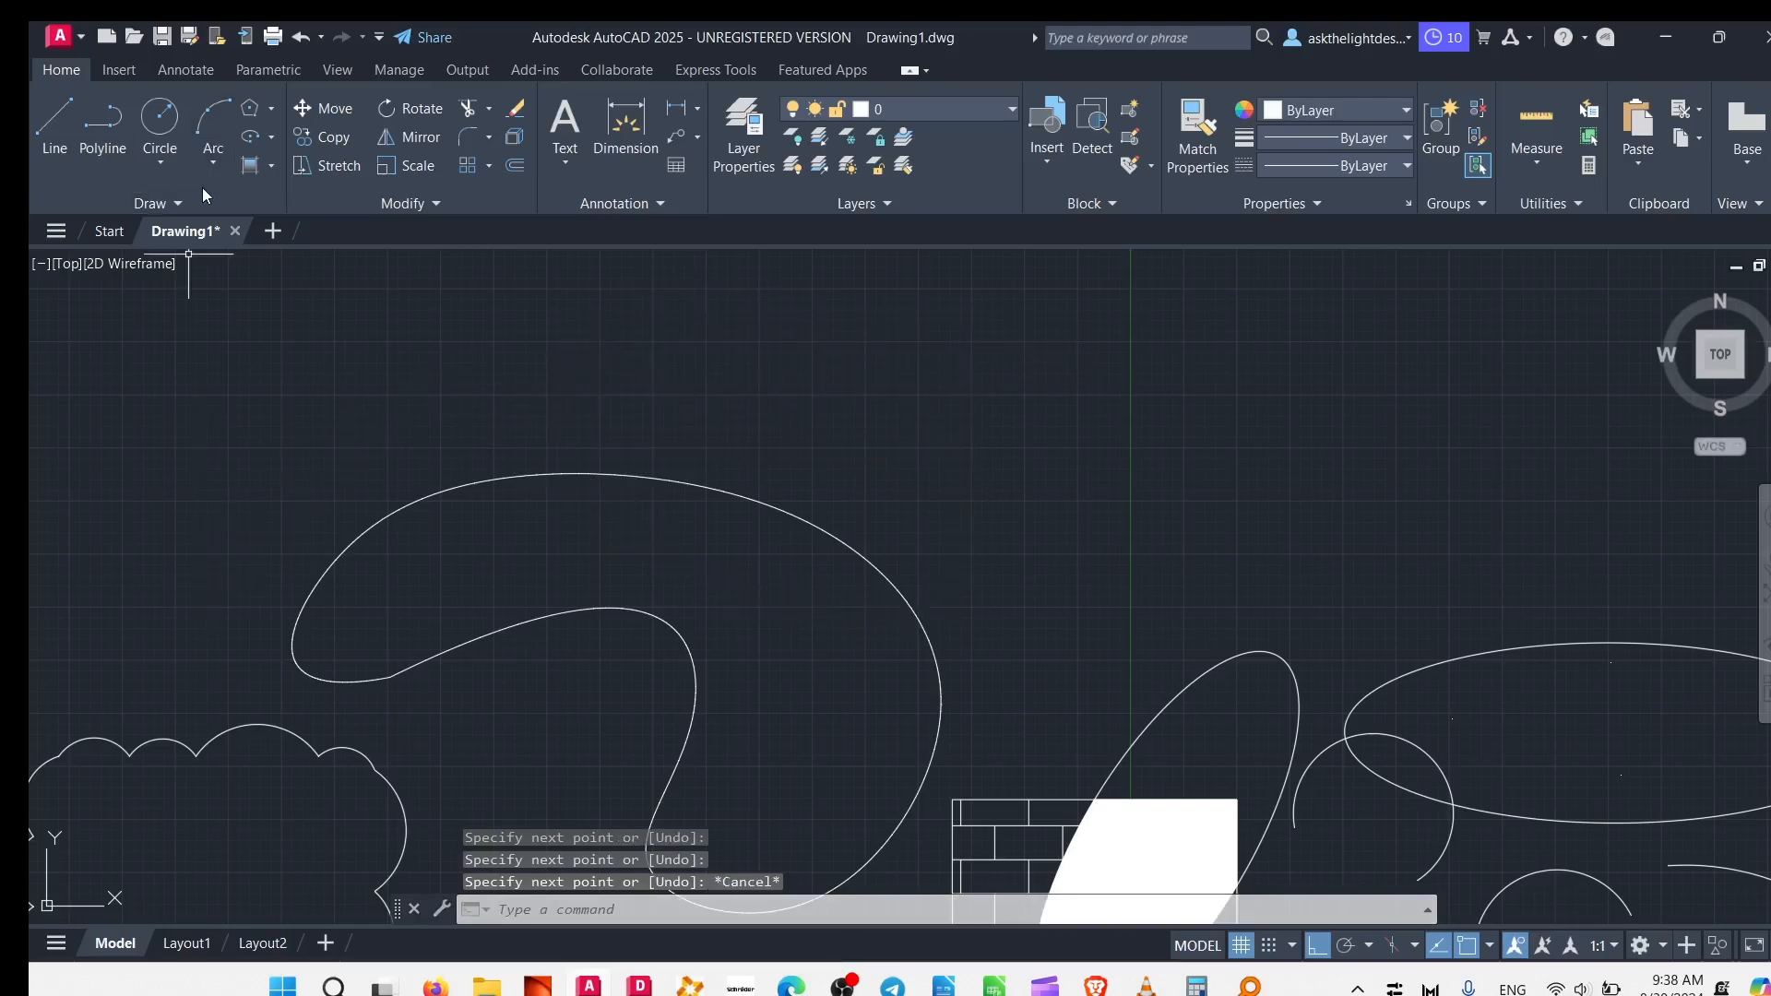
# Step: Draw a closed freehand revision cloud overlapping the upper edge of the closed curved spline
pyautogui.click(155, 203)
pyautogui.click(209, 261)
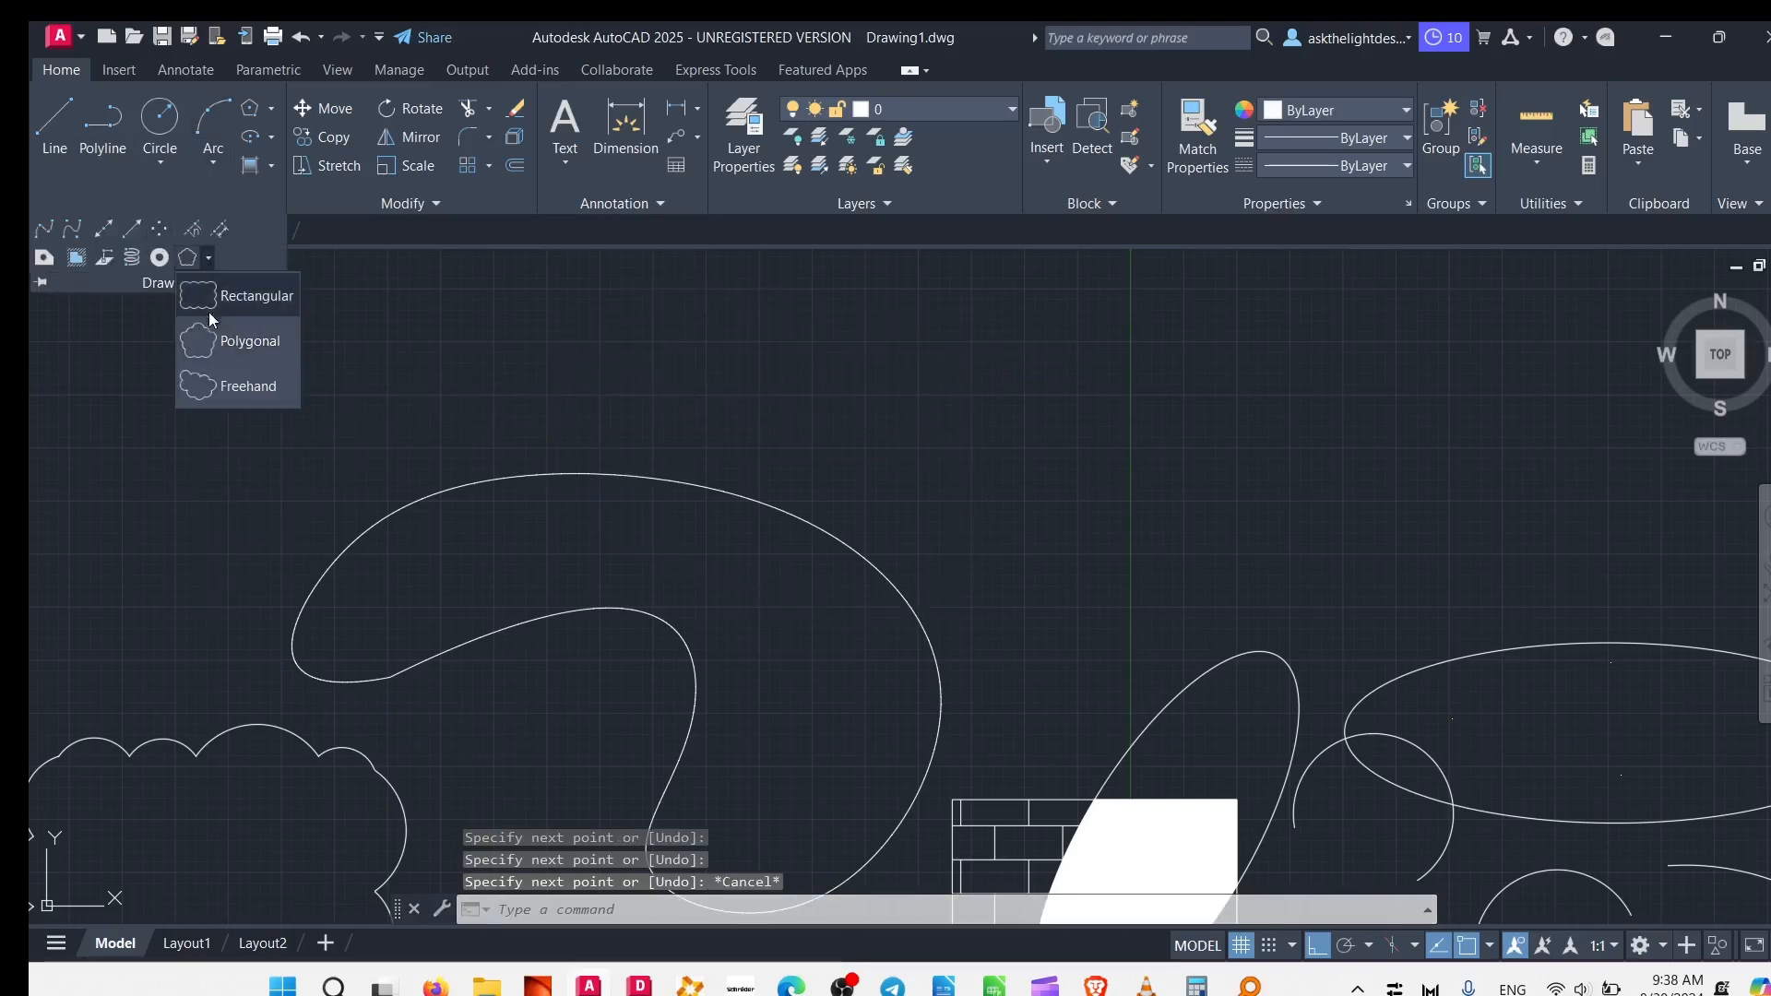
pyautogui.click(241, 386)
pyautogui.click(729, 380)
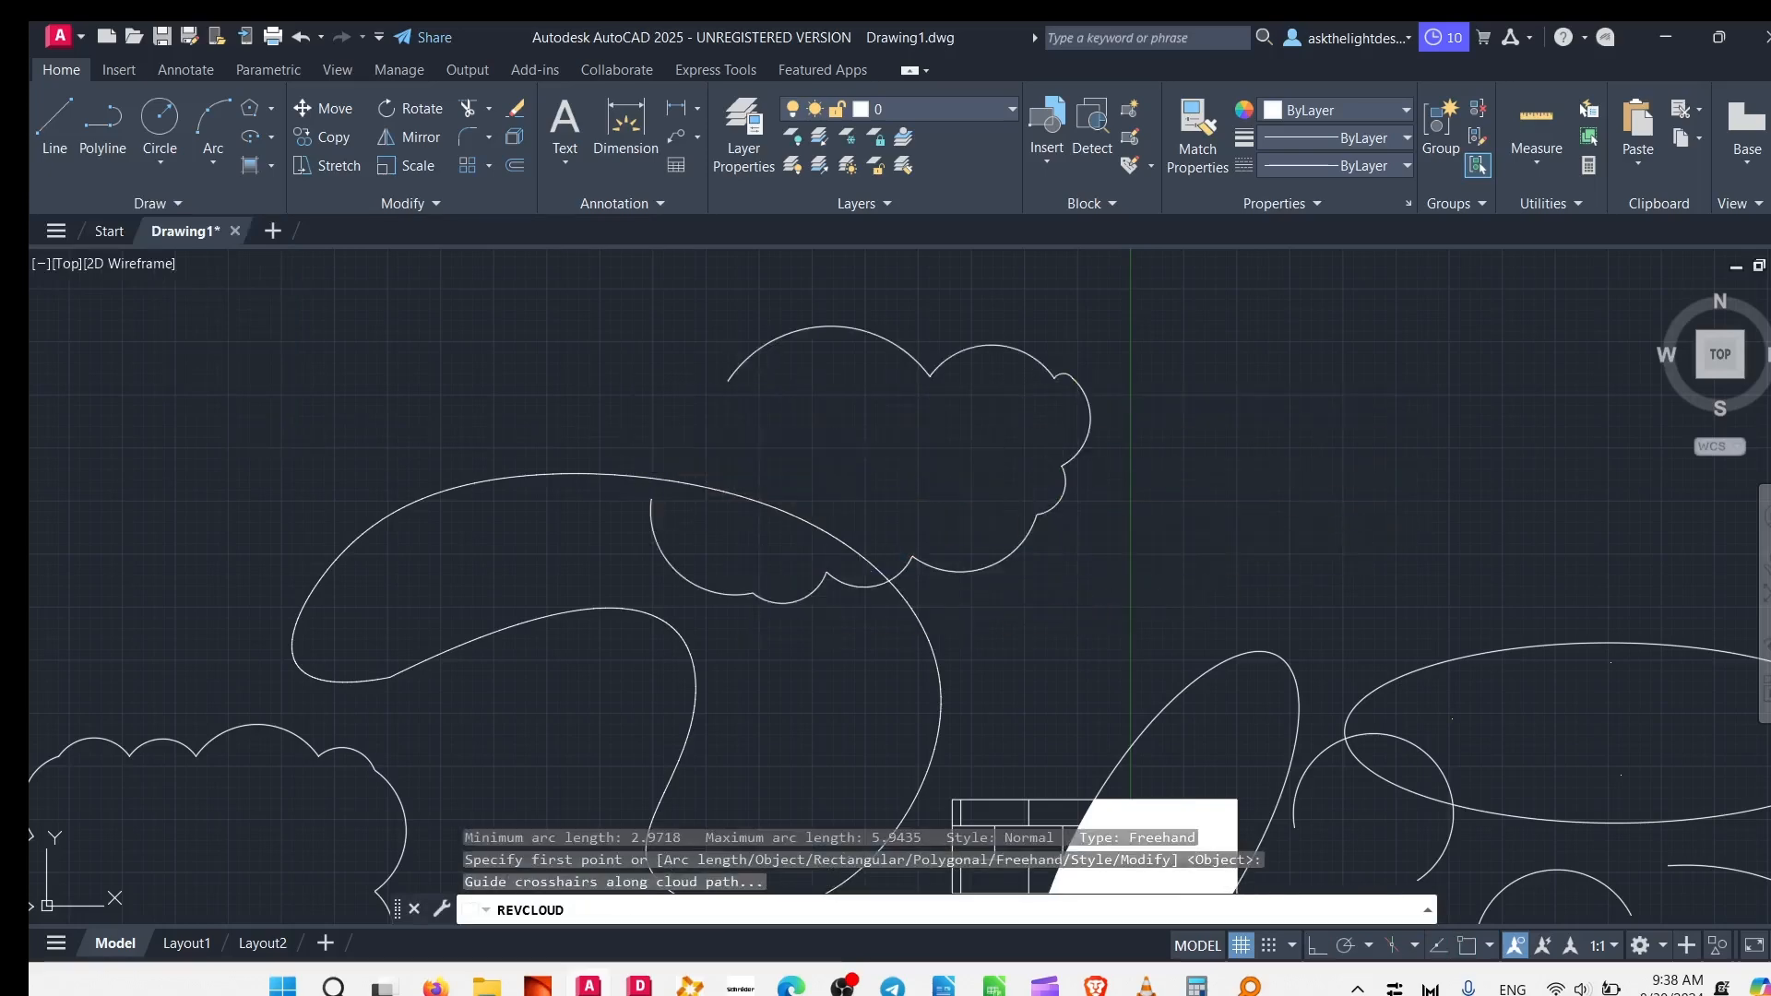
pyautogui.click(713, 379)
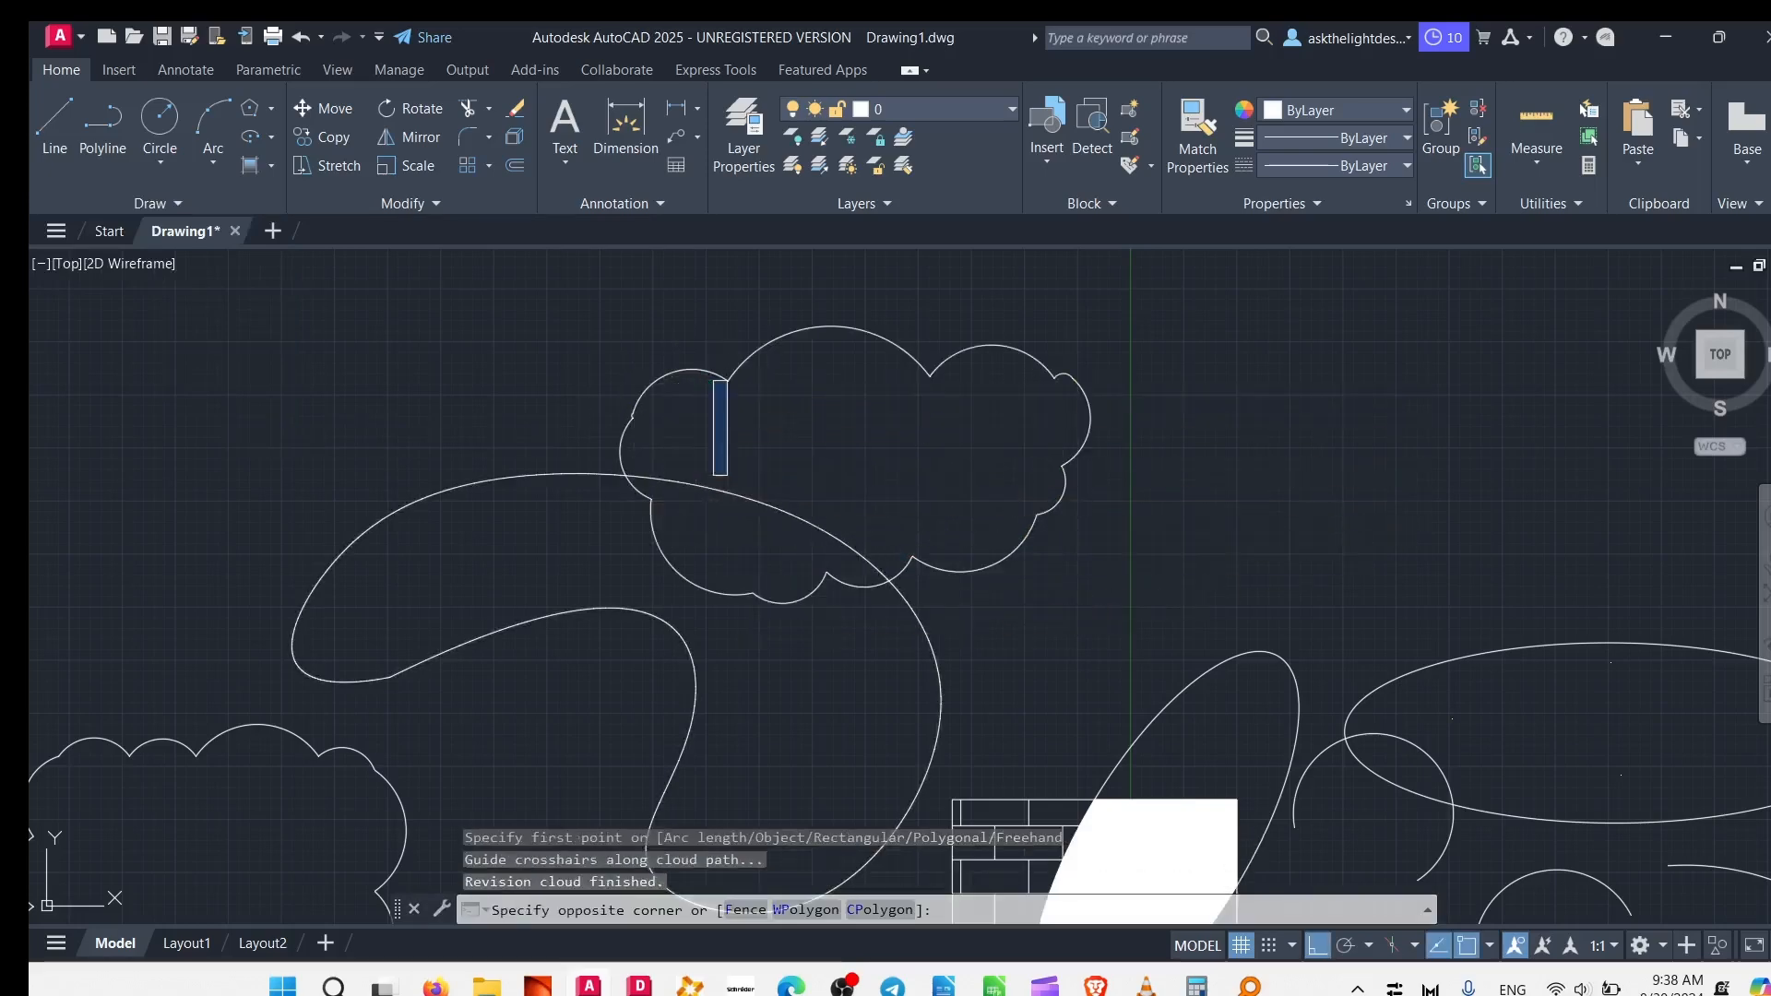
pyautogui.press('Escape')
# Step: Draw a rectangular revision cloud around the upper part of the nested outlines, extending over the wipeout's left edge
pyautogui.click(155, 201)
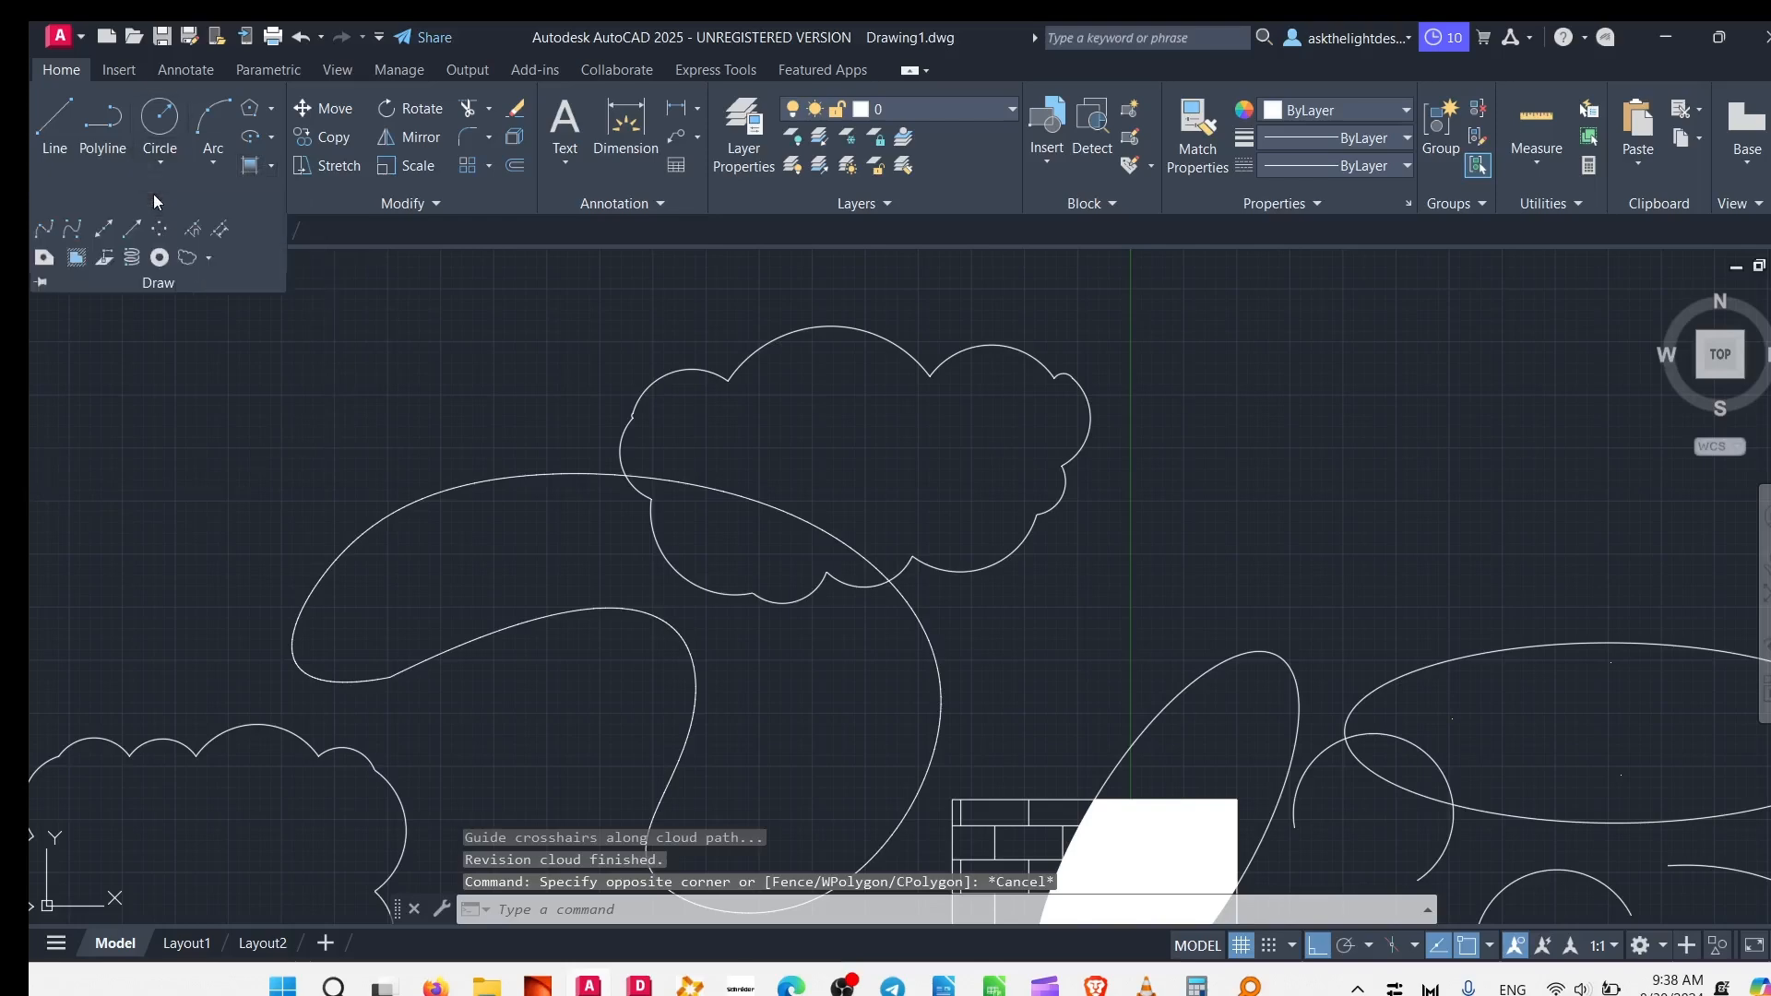
pyautogui.click(210, 259)
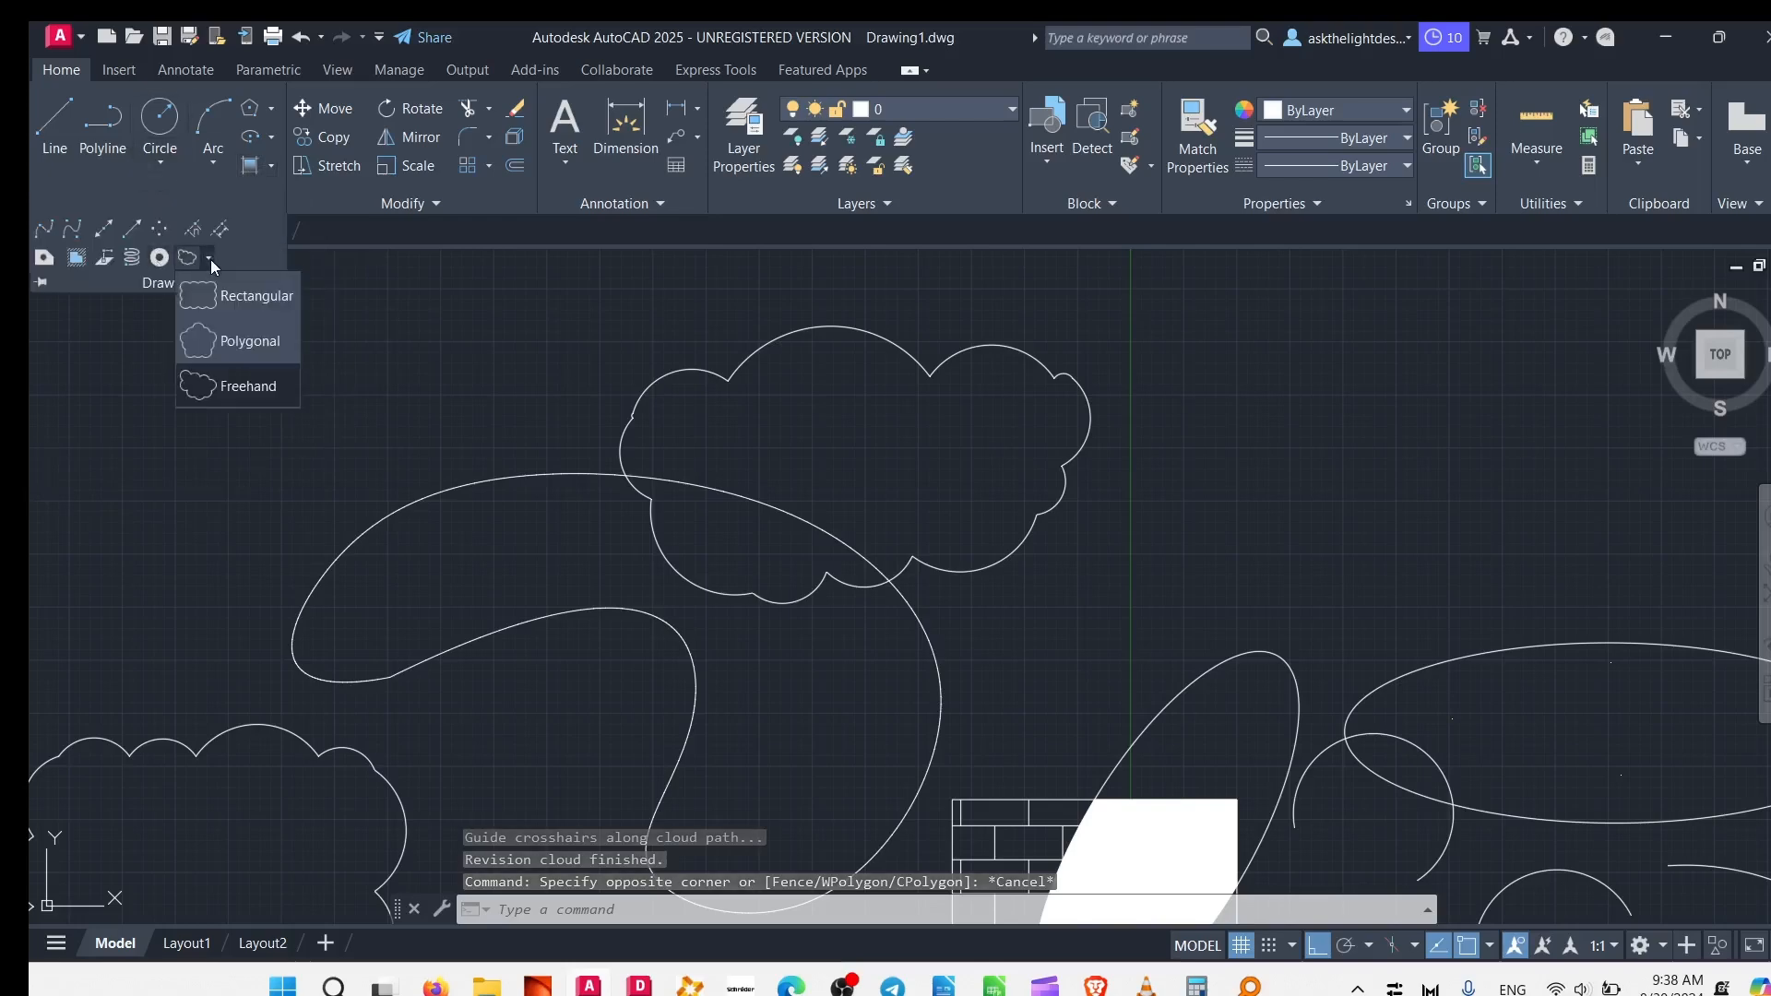
pyautogui.click(206, 306)
pyautogui.moveTo(1236, 848); pyautogui.dragTo(459, 257, button='middle')
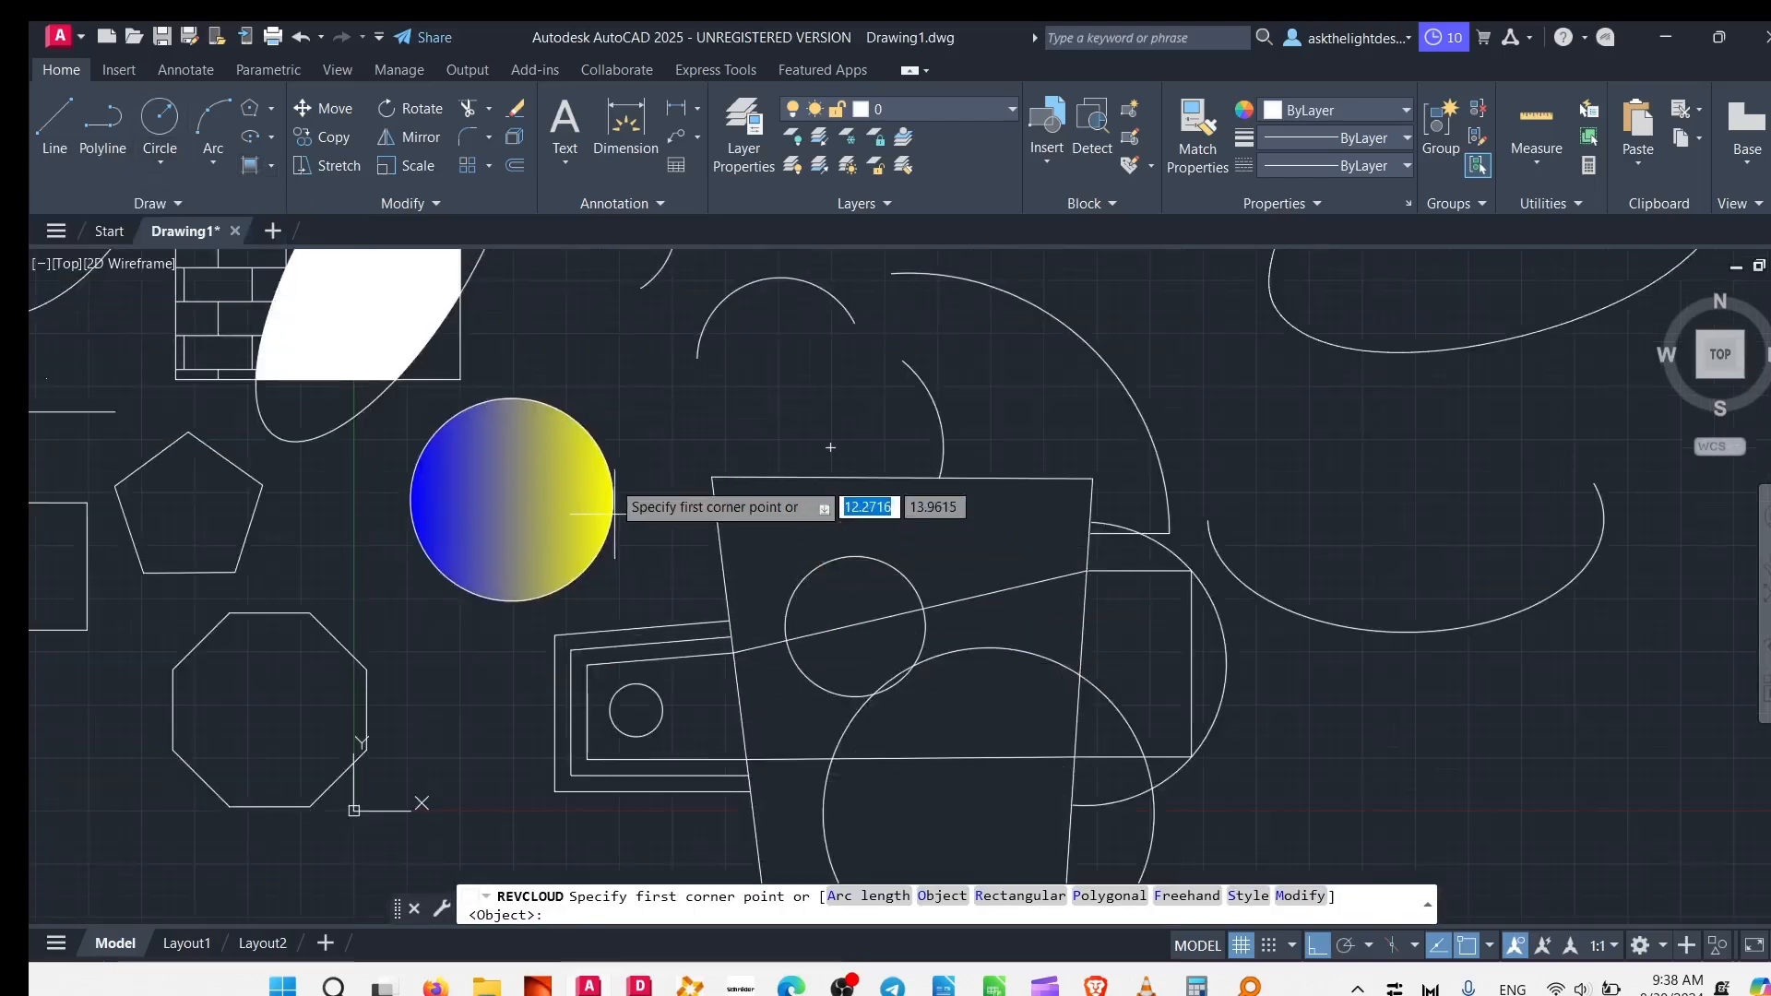
pyautogui.scroll(3, 644, 696)
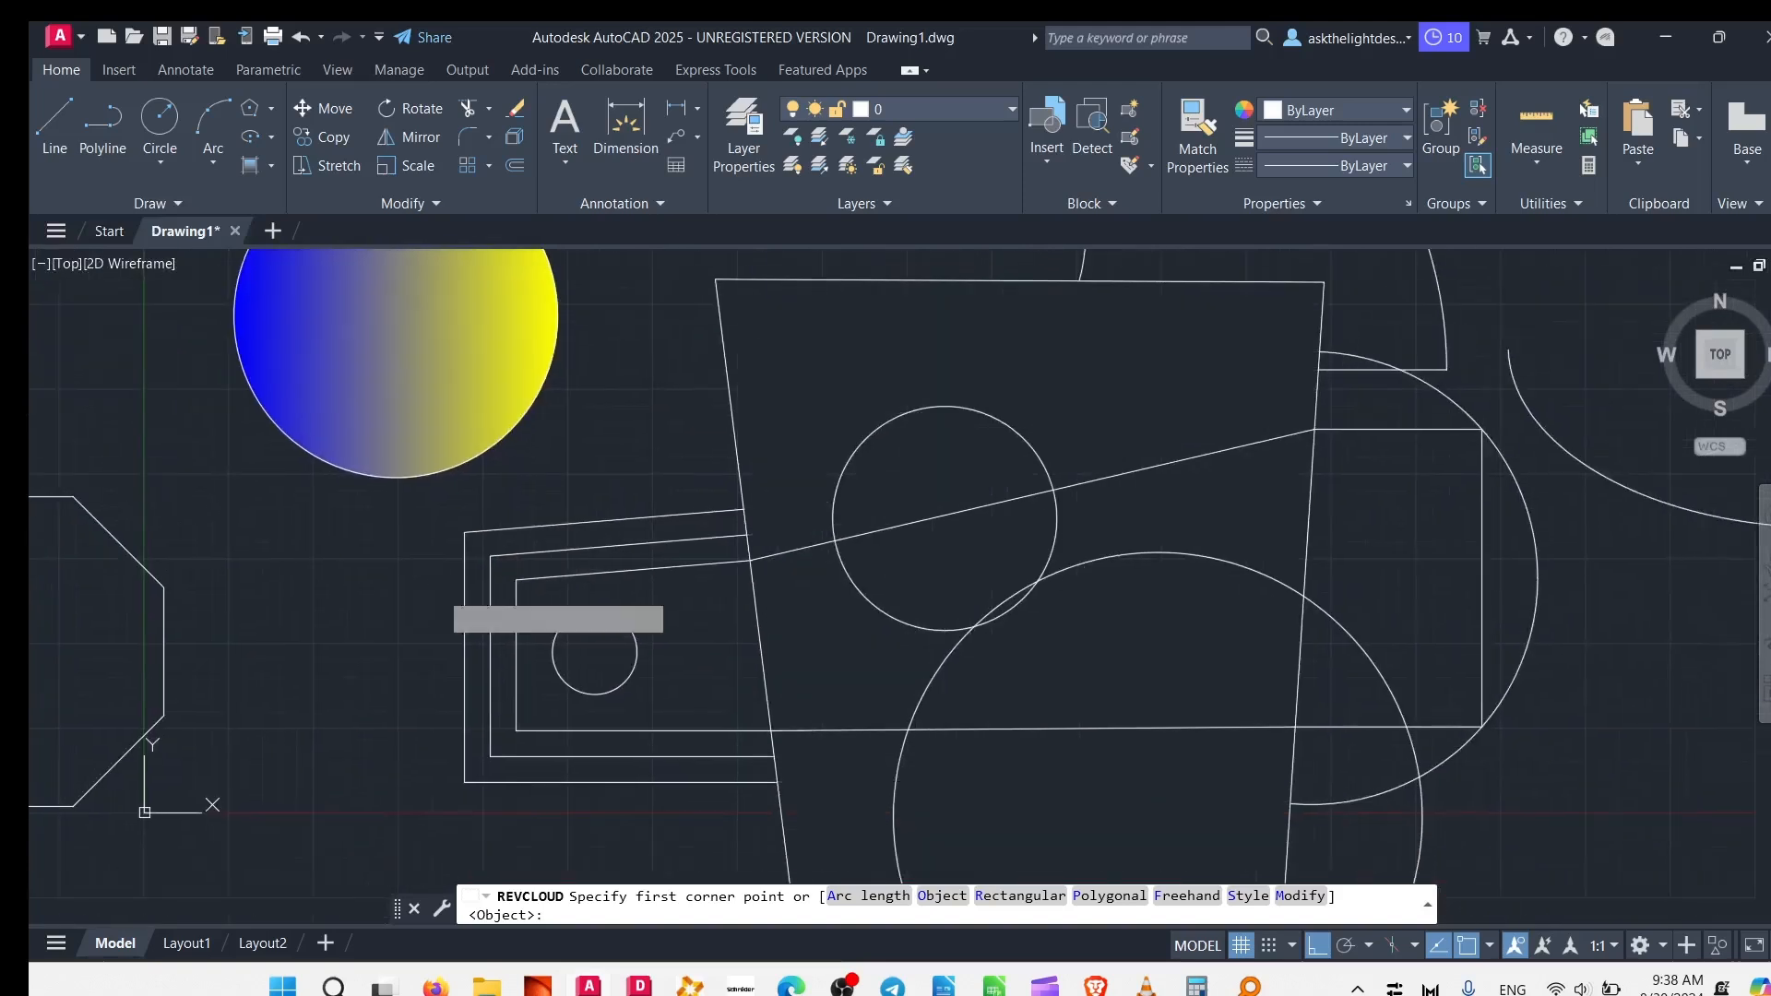
pyautogui.click(420, 507)
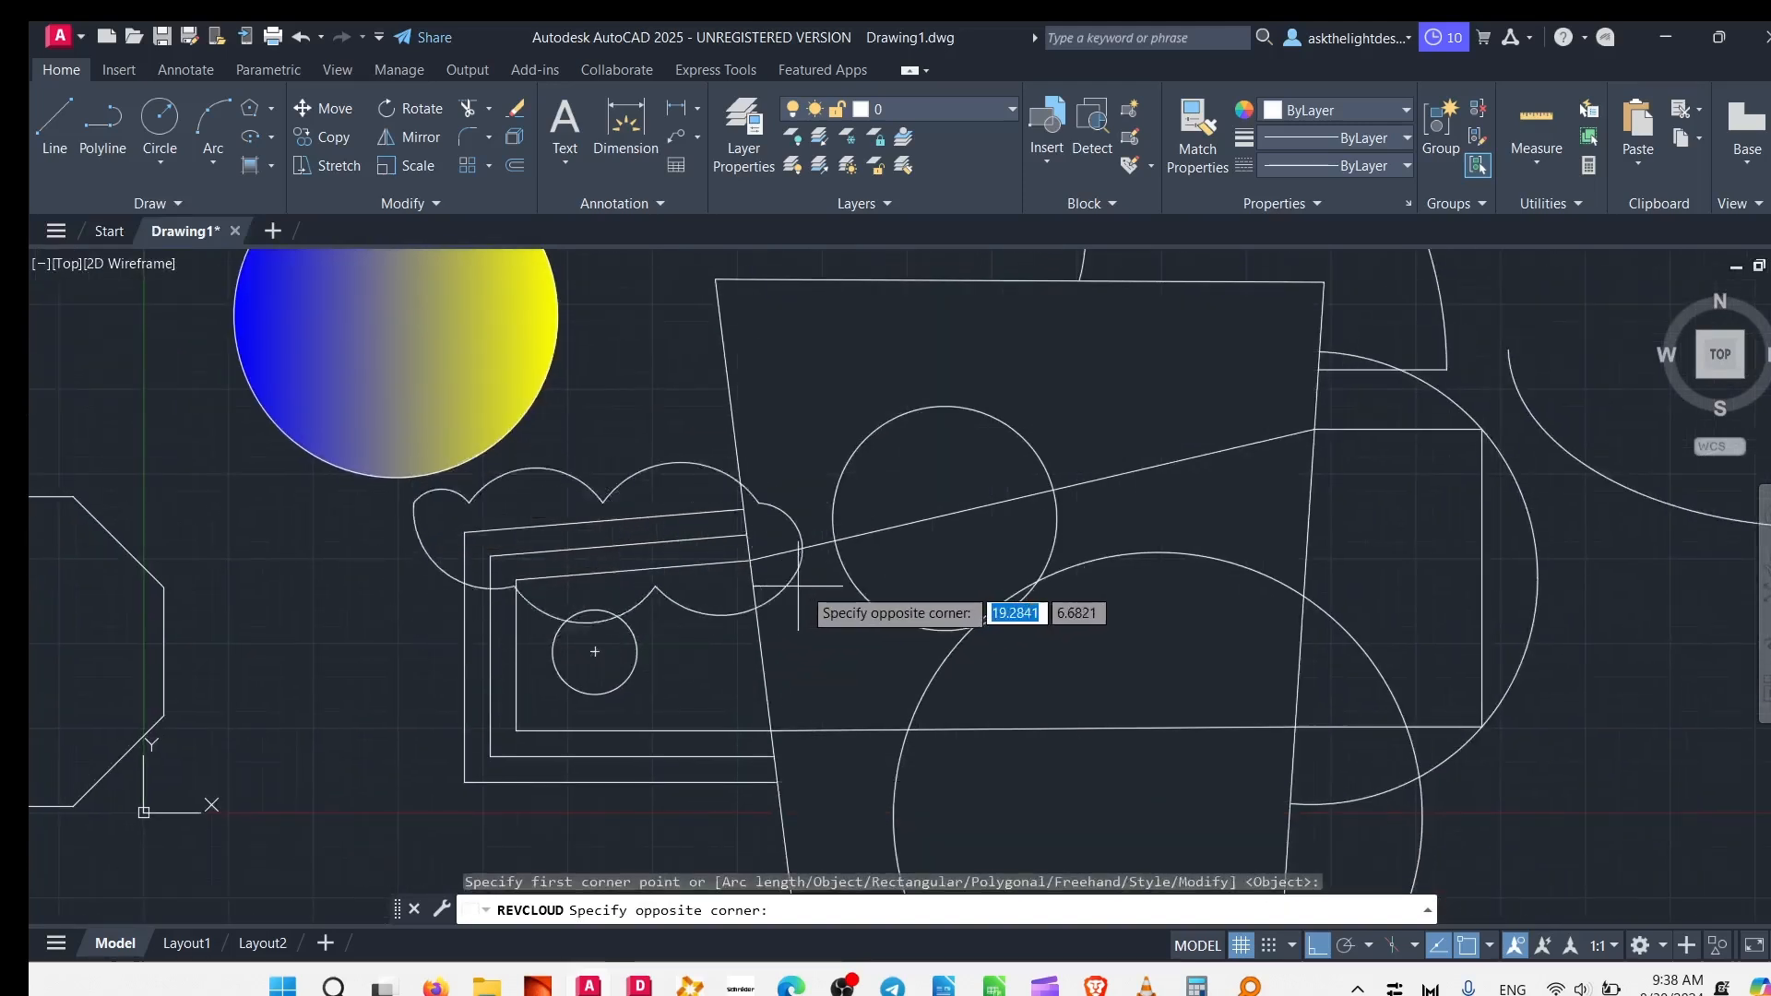
pyautogui.click(812, 627)
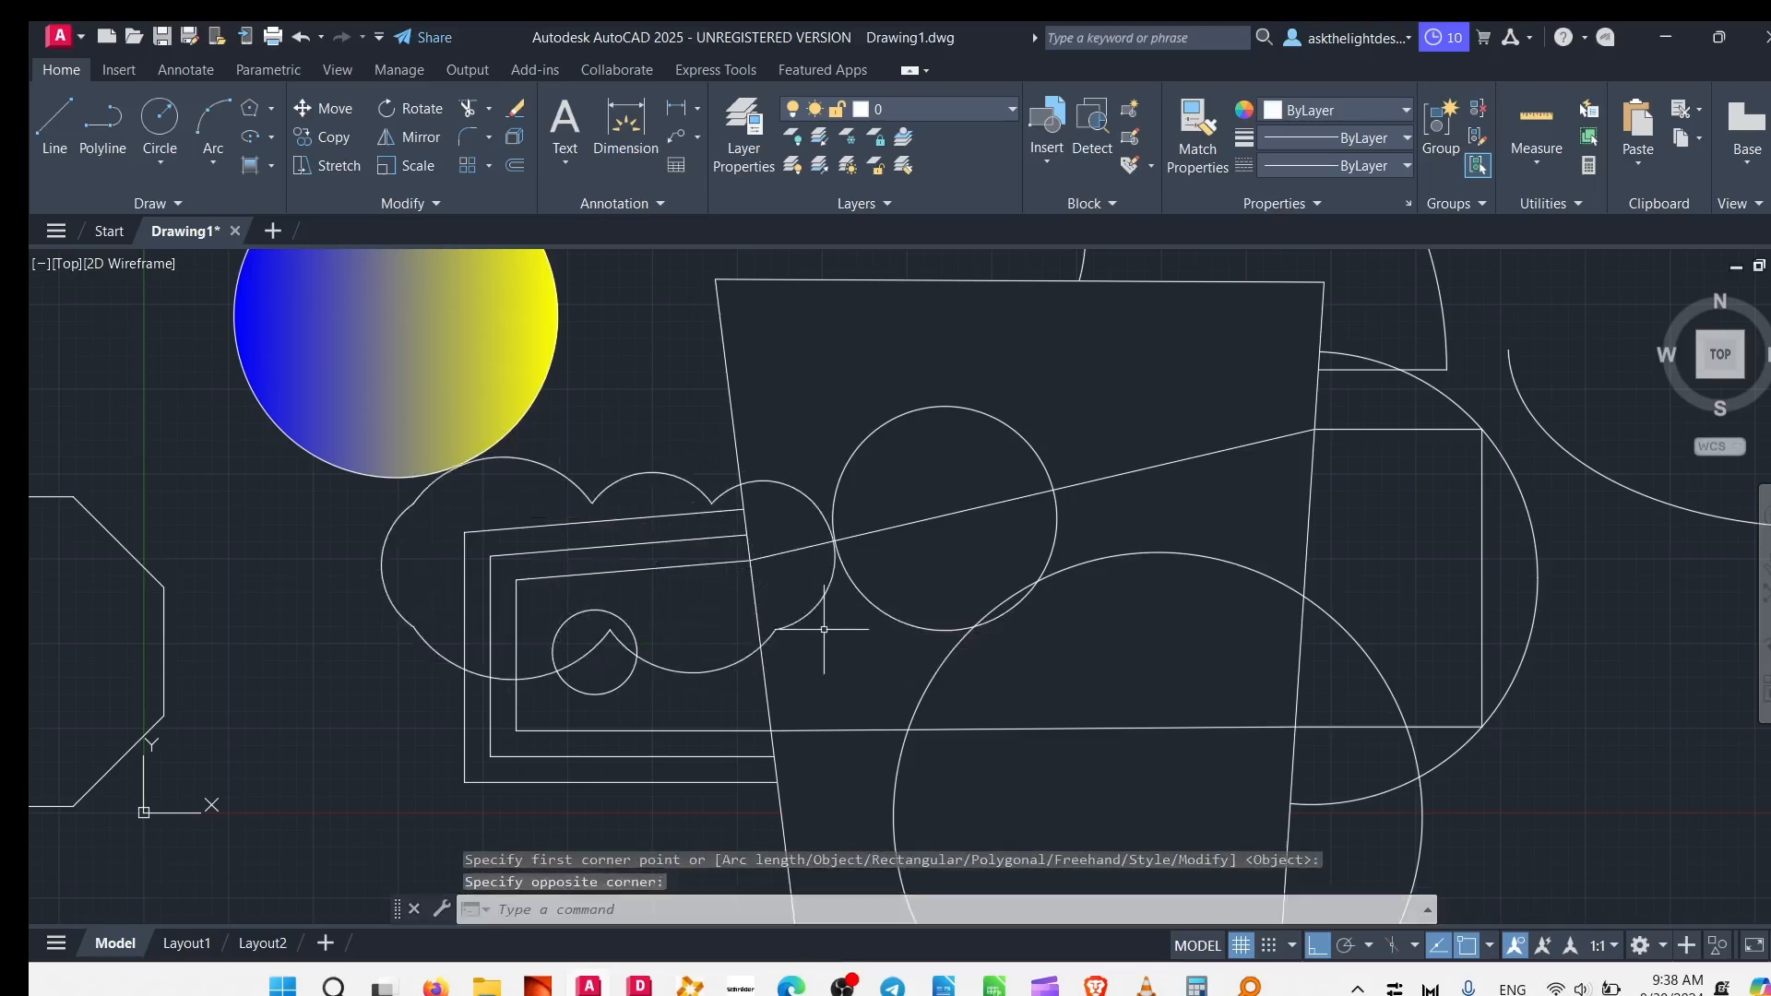
# Step: Change the color of the revision cloud around the nested outlines to Red
pyautogui.click(582, 519)
pyautogui.press('Escape')
pyautogui.click(582, 512)
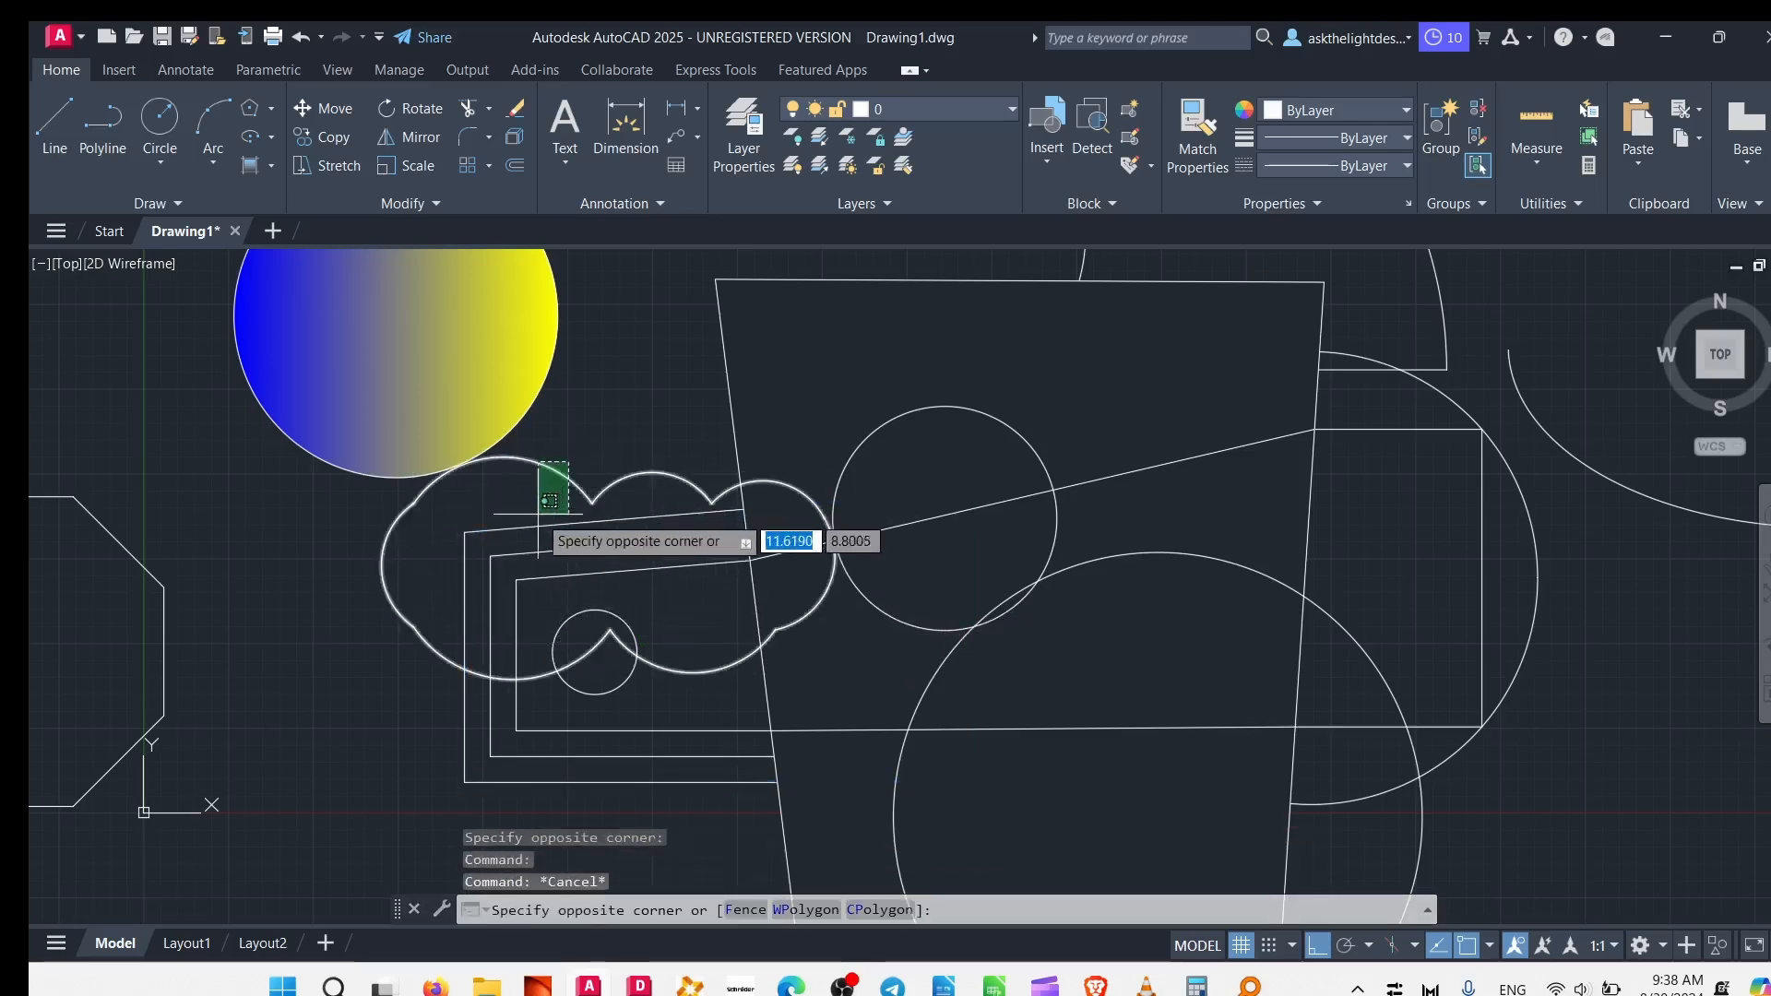
pyautogui.click(540, 469)
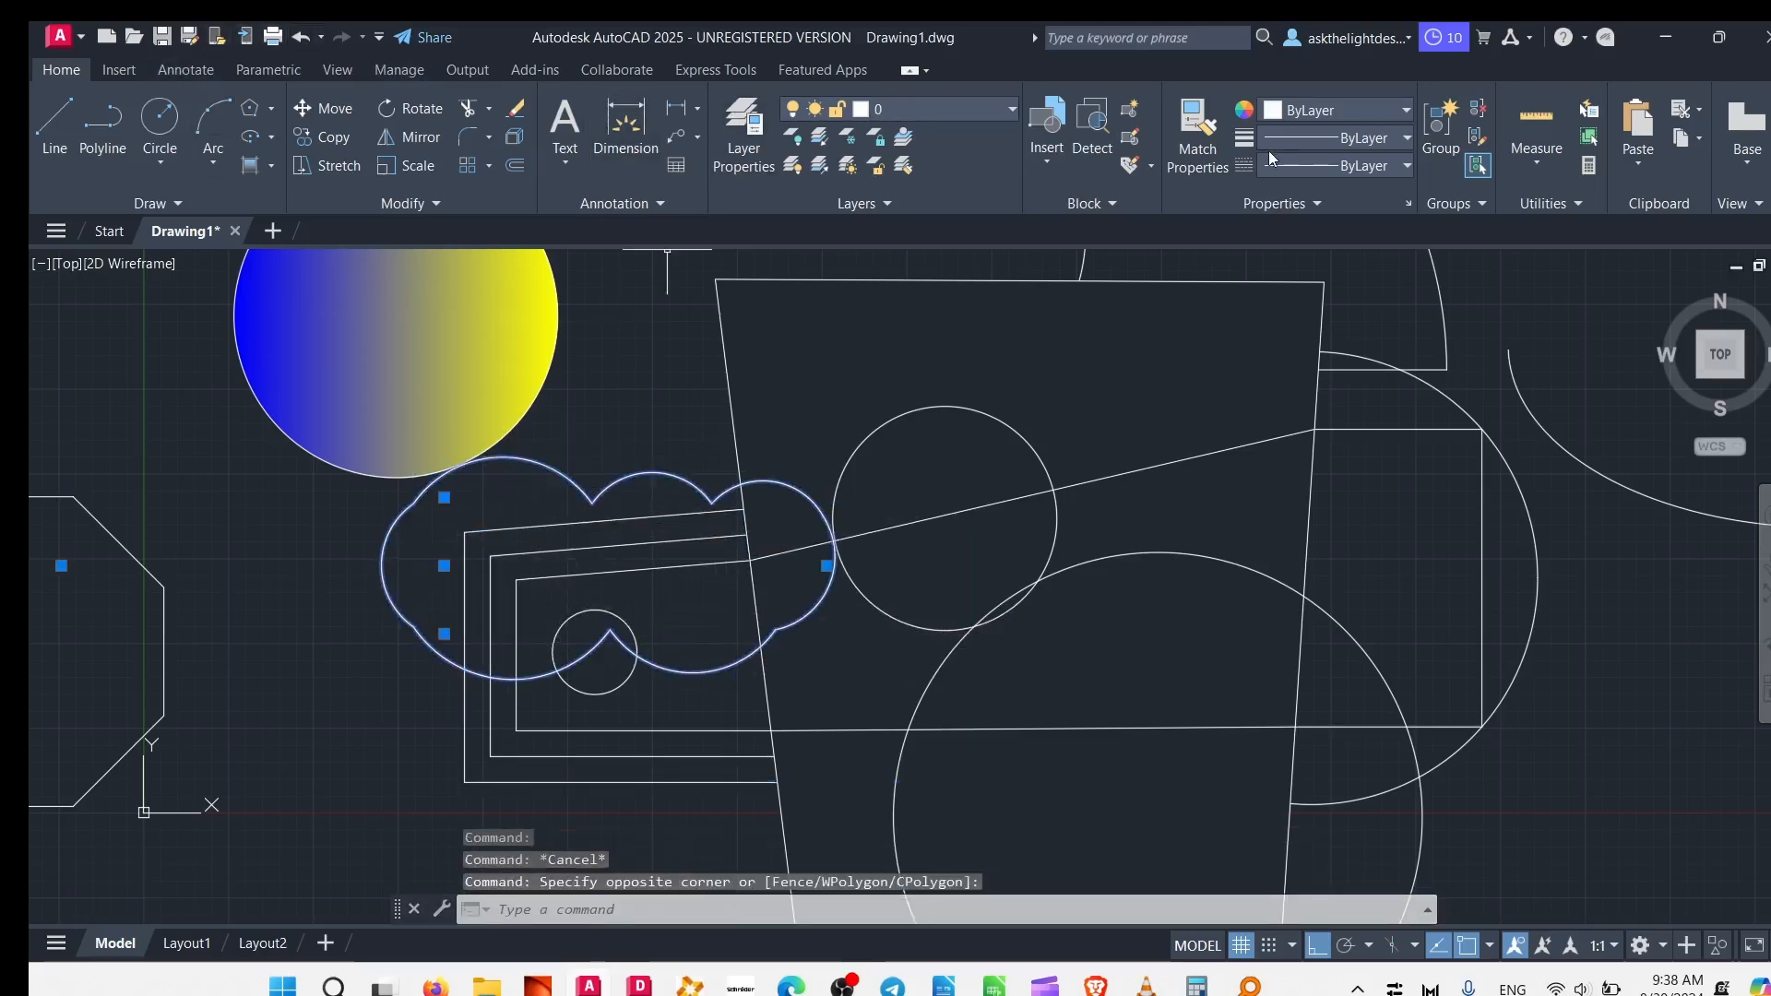
pyautogui.click(1354, 111)
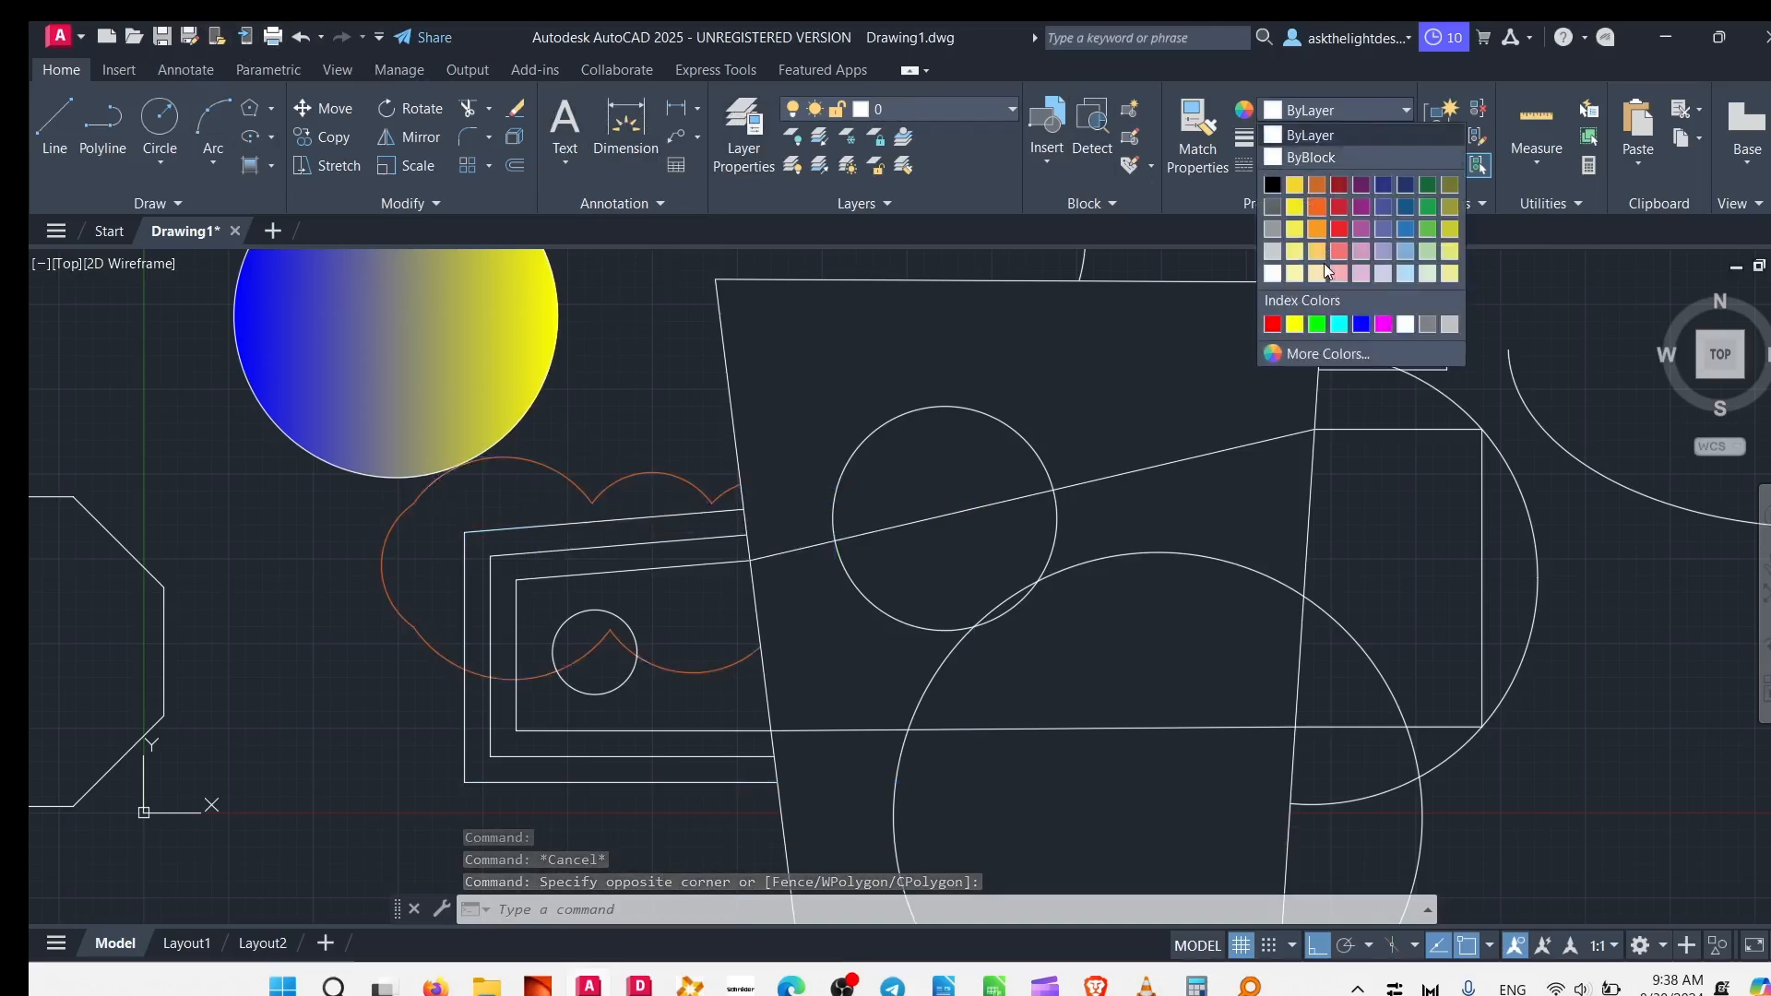
pyautogui.click(1272, 324)
pyautogui.click(665, 359)
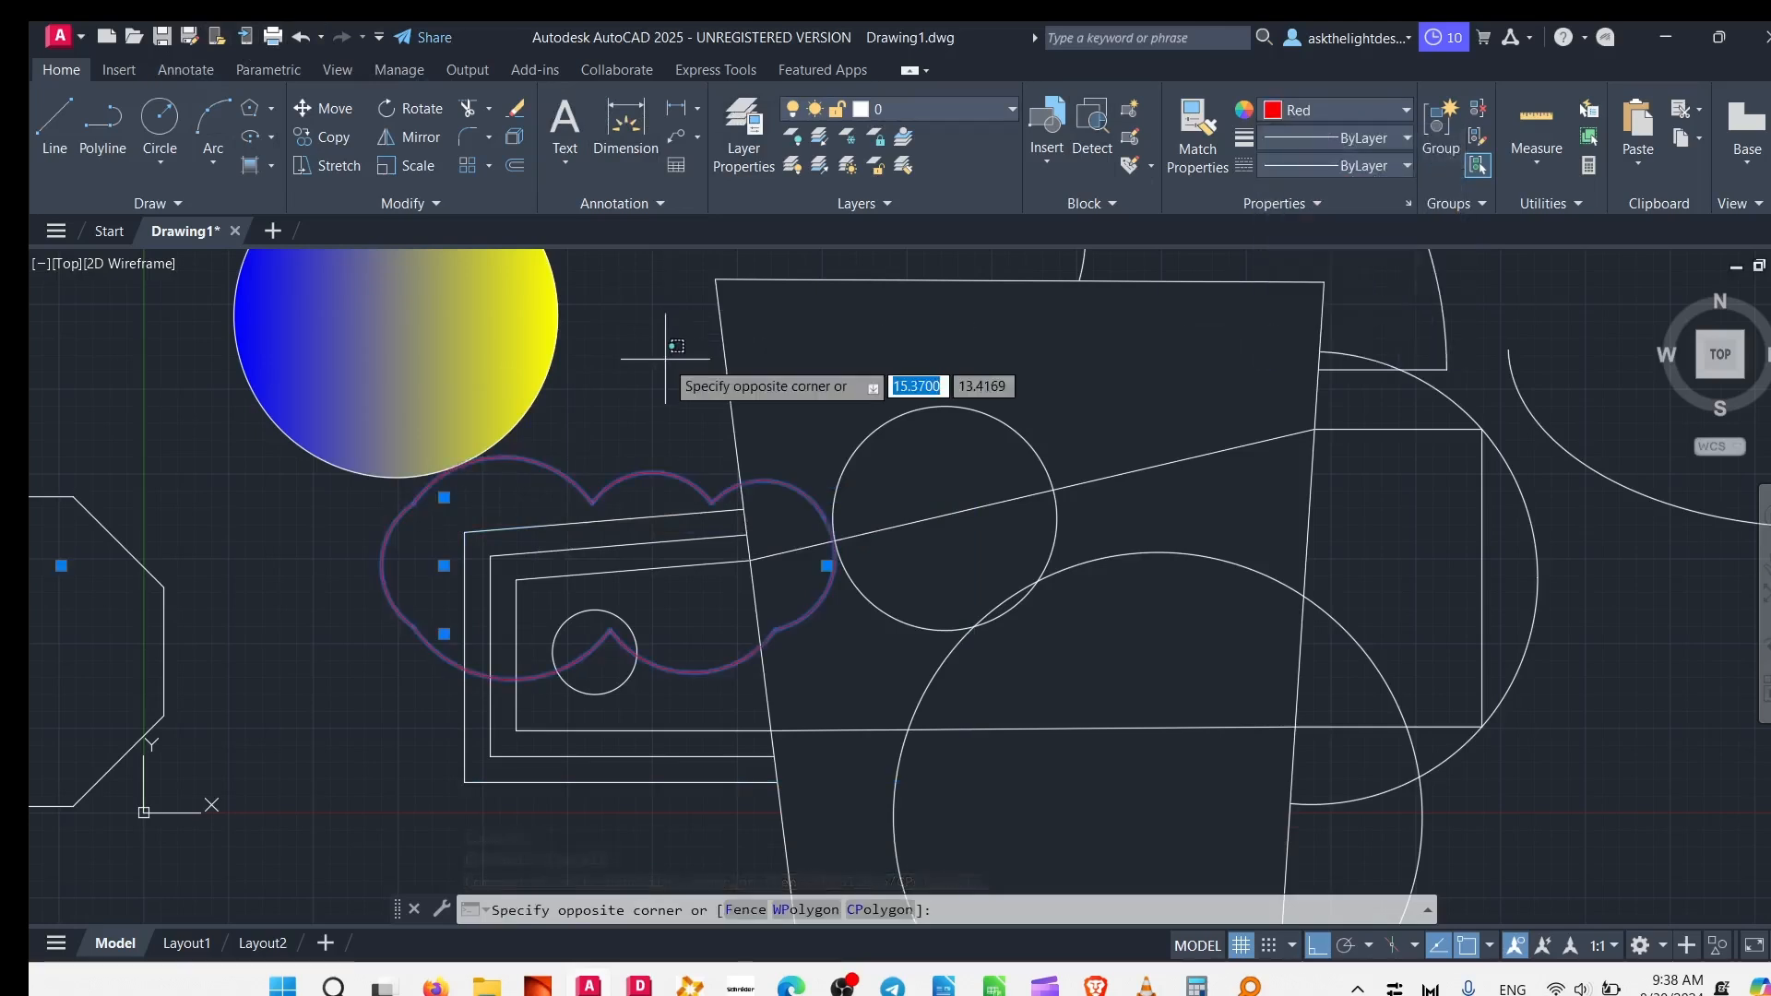
pyautogui.press('Escape')
# Step: Draw a donut below the rectangular revision cloud, picking an inside diameter of about 8.14 and accepting the default outside diameter of 1
pyautogui.scroll(-4, 648, 413)
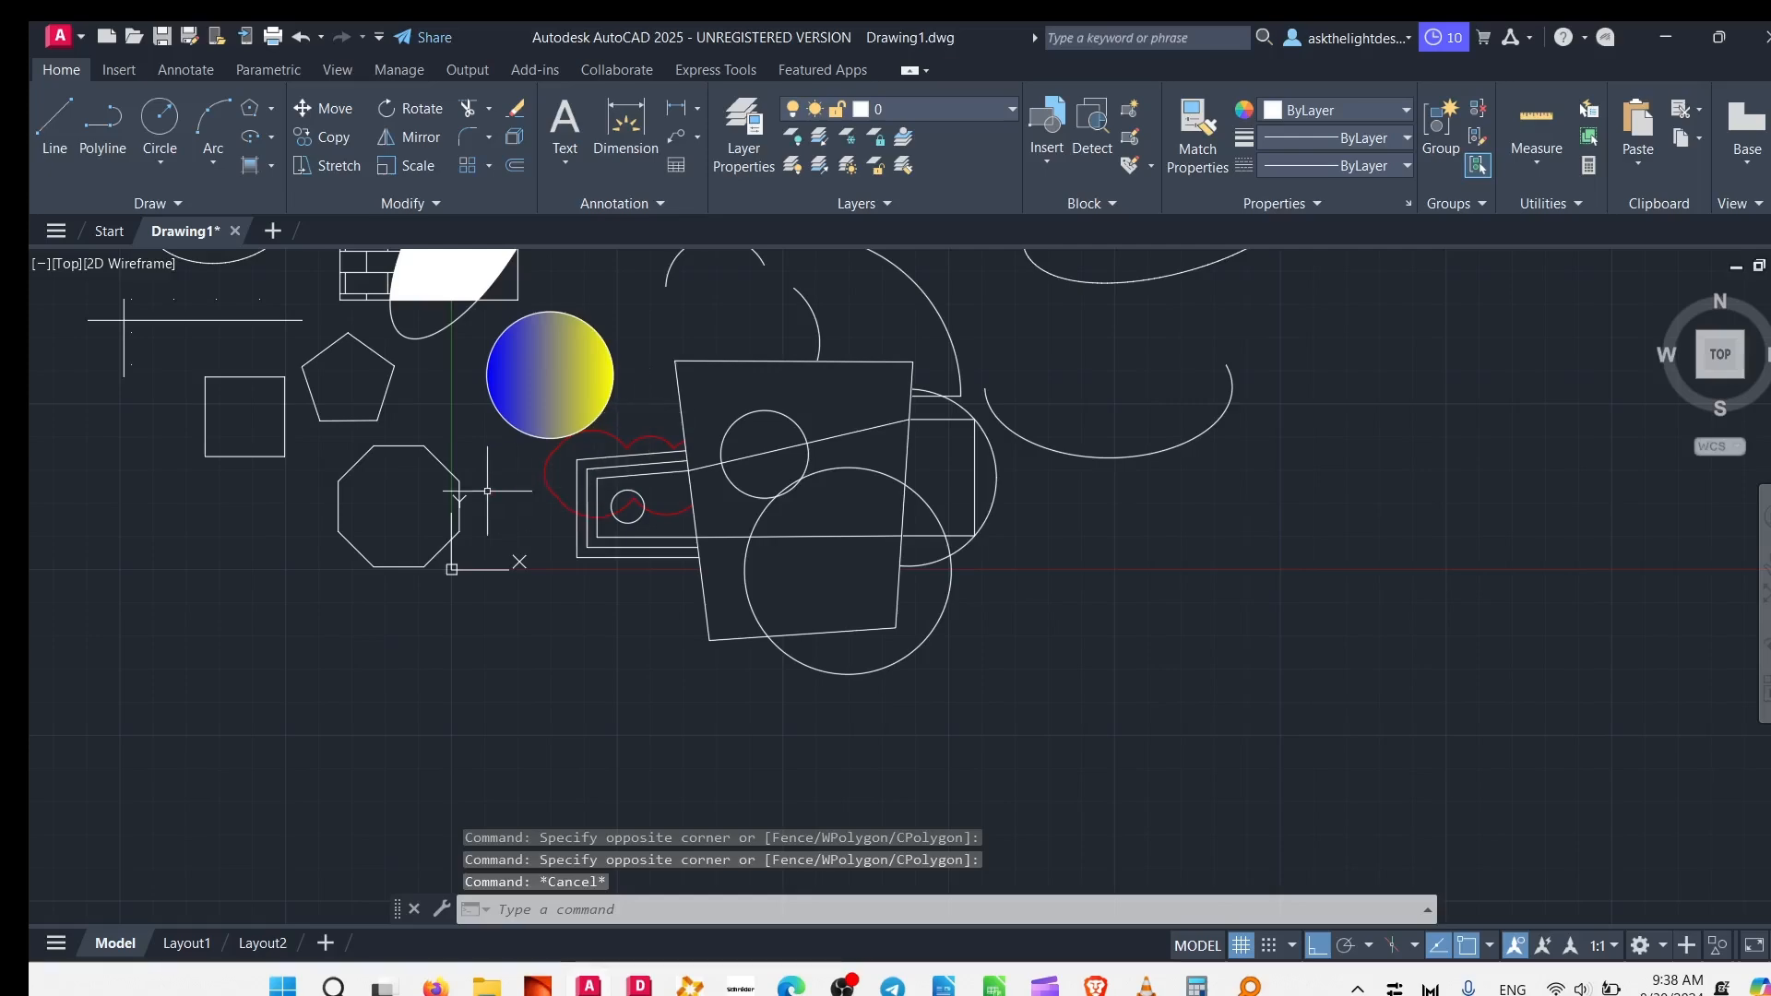
pyautogui.scroll(4, 486, 491)
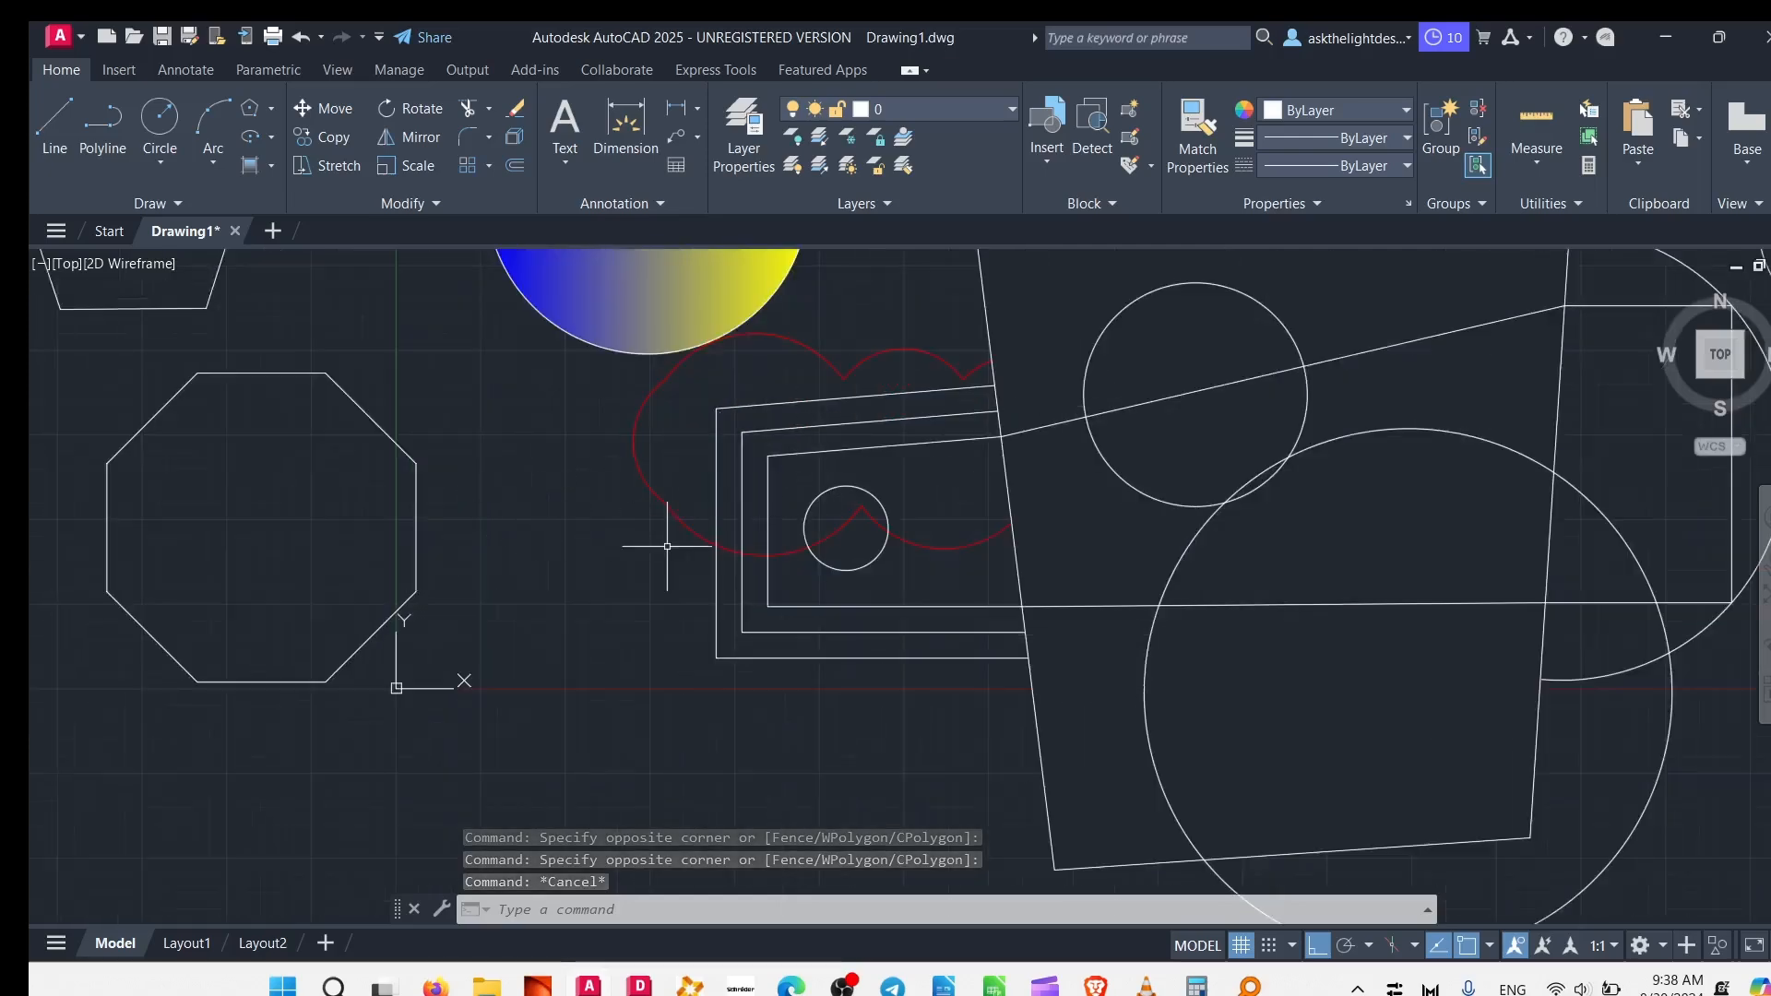
pyautogui.moveTo(664, 554); pyautogui.dragTo(514, 703, button='middle')
pyautogui.scroll(-4, 518, 652)
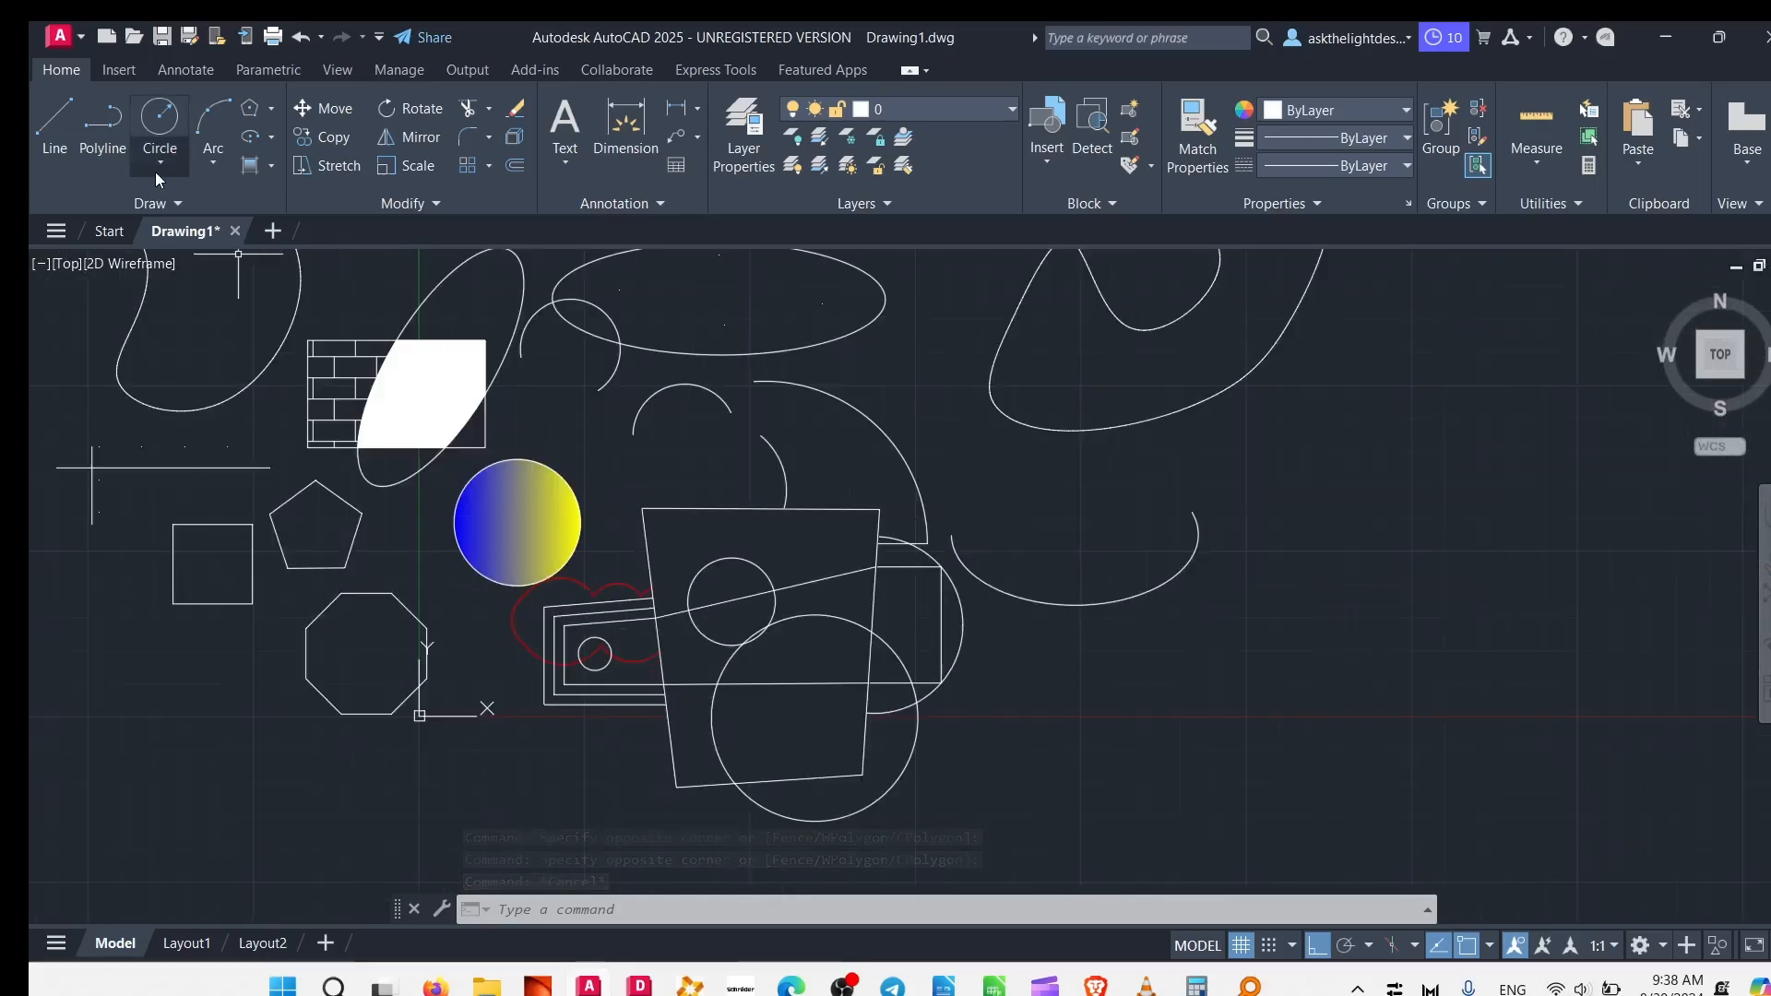
pyautogui.click(161, 202)
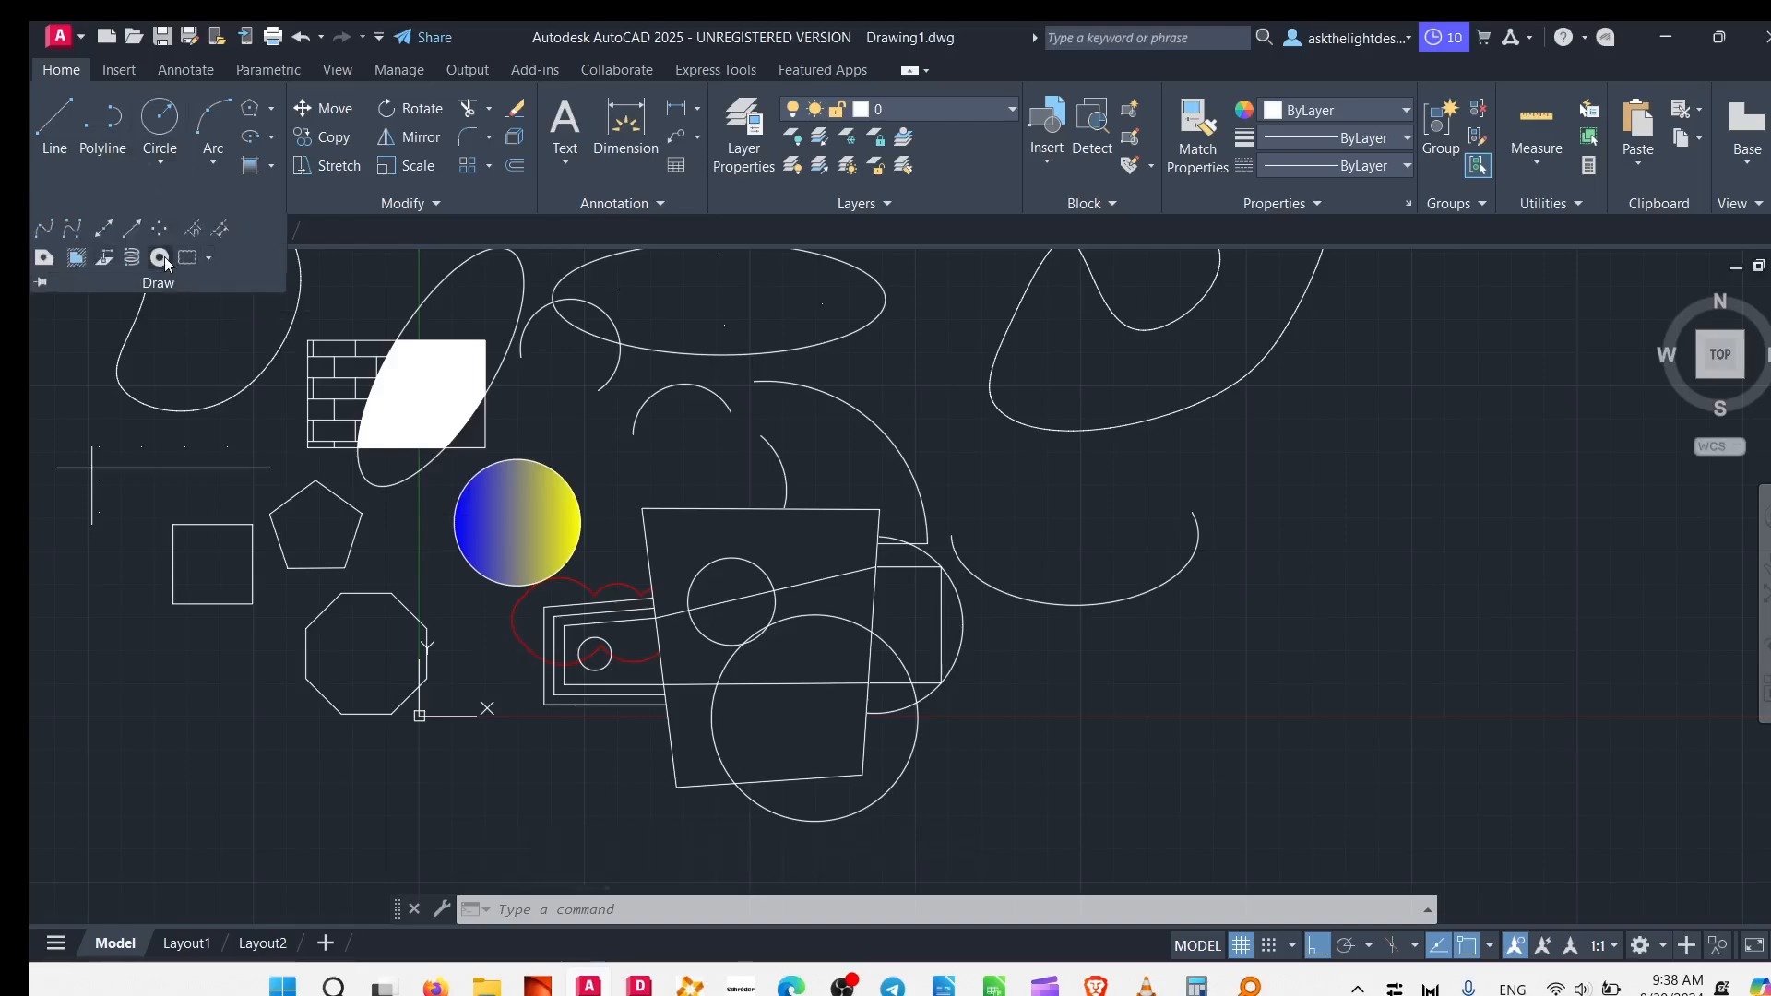
pyautogui.click(161, 258)
pyautogui.moveTo(296, 589); pyautogui.dragTo(1507, 683, button='middle')
pyautogui.click(916, 706)
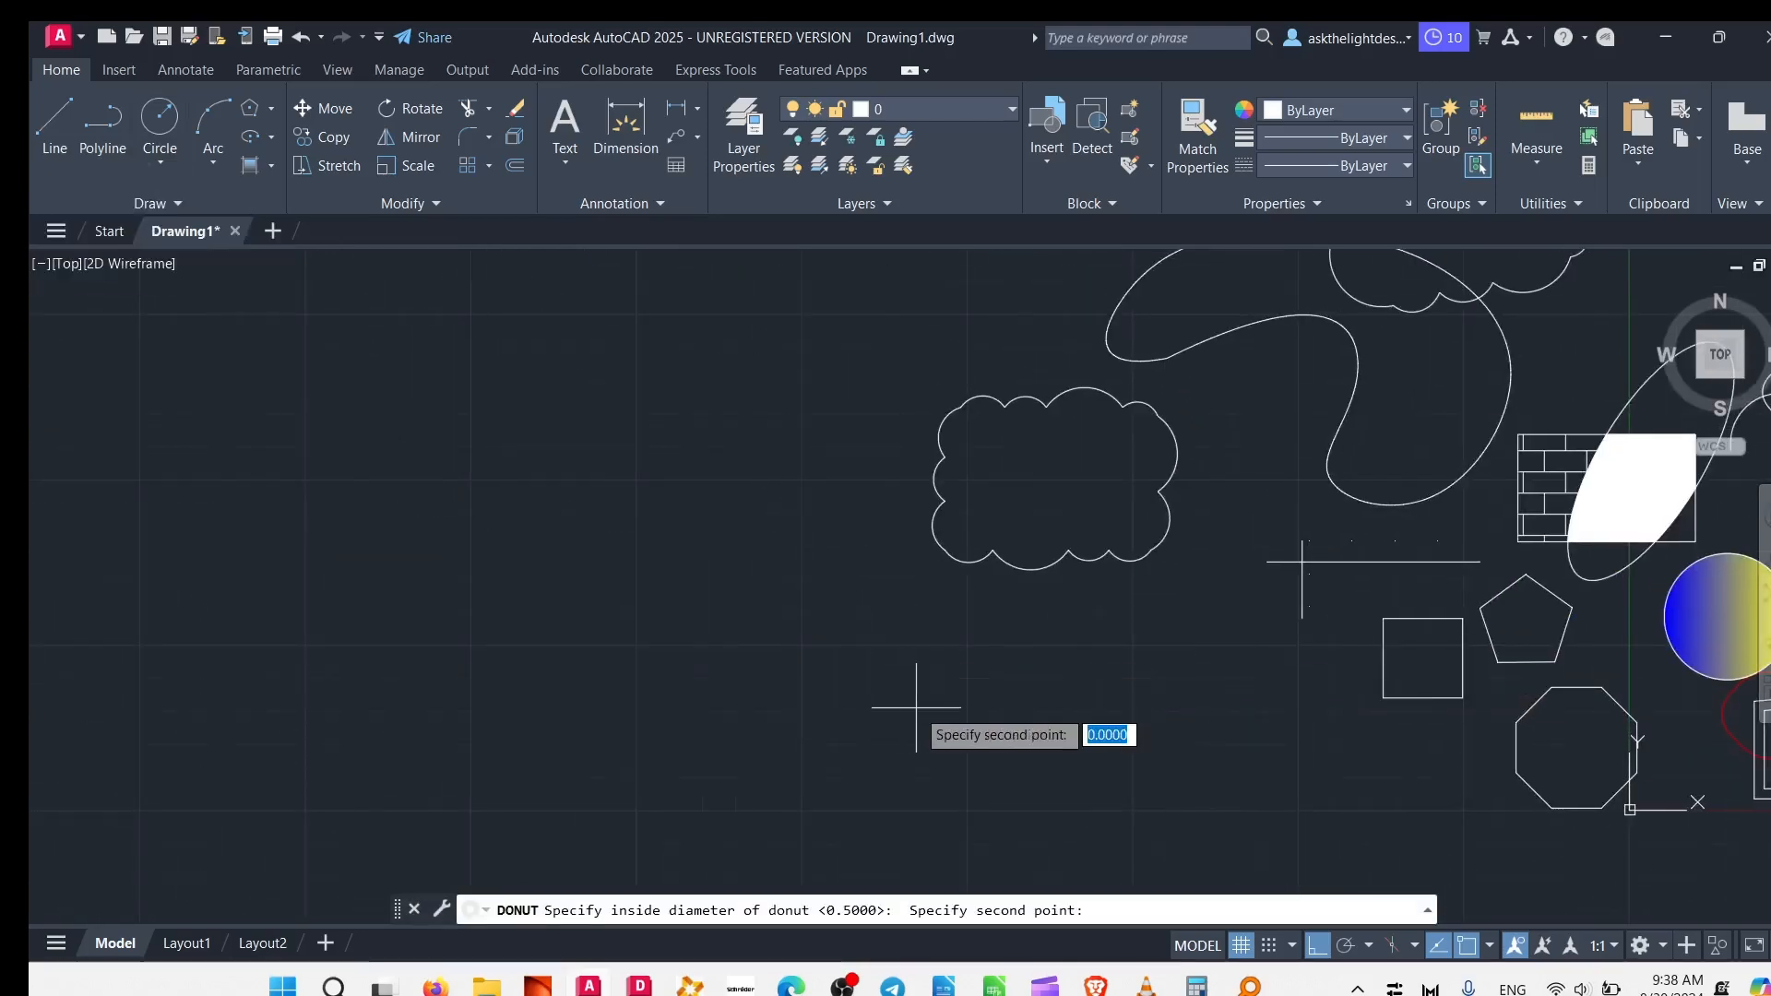
pyautogui.click(870, 599)
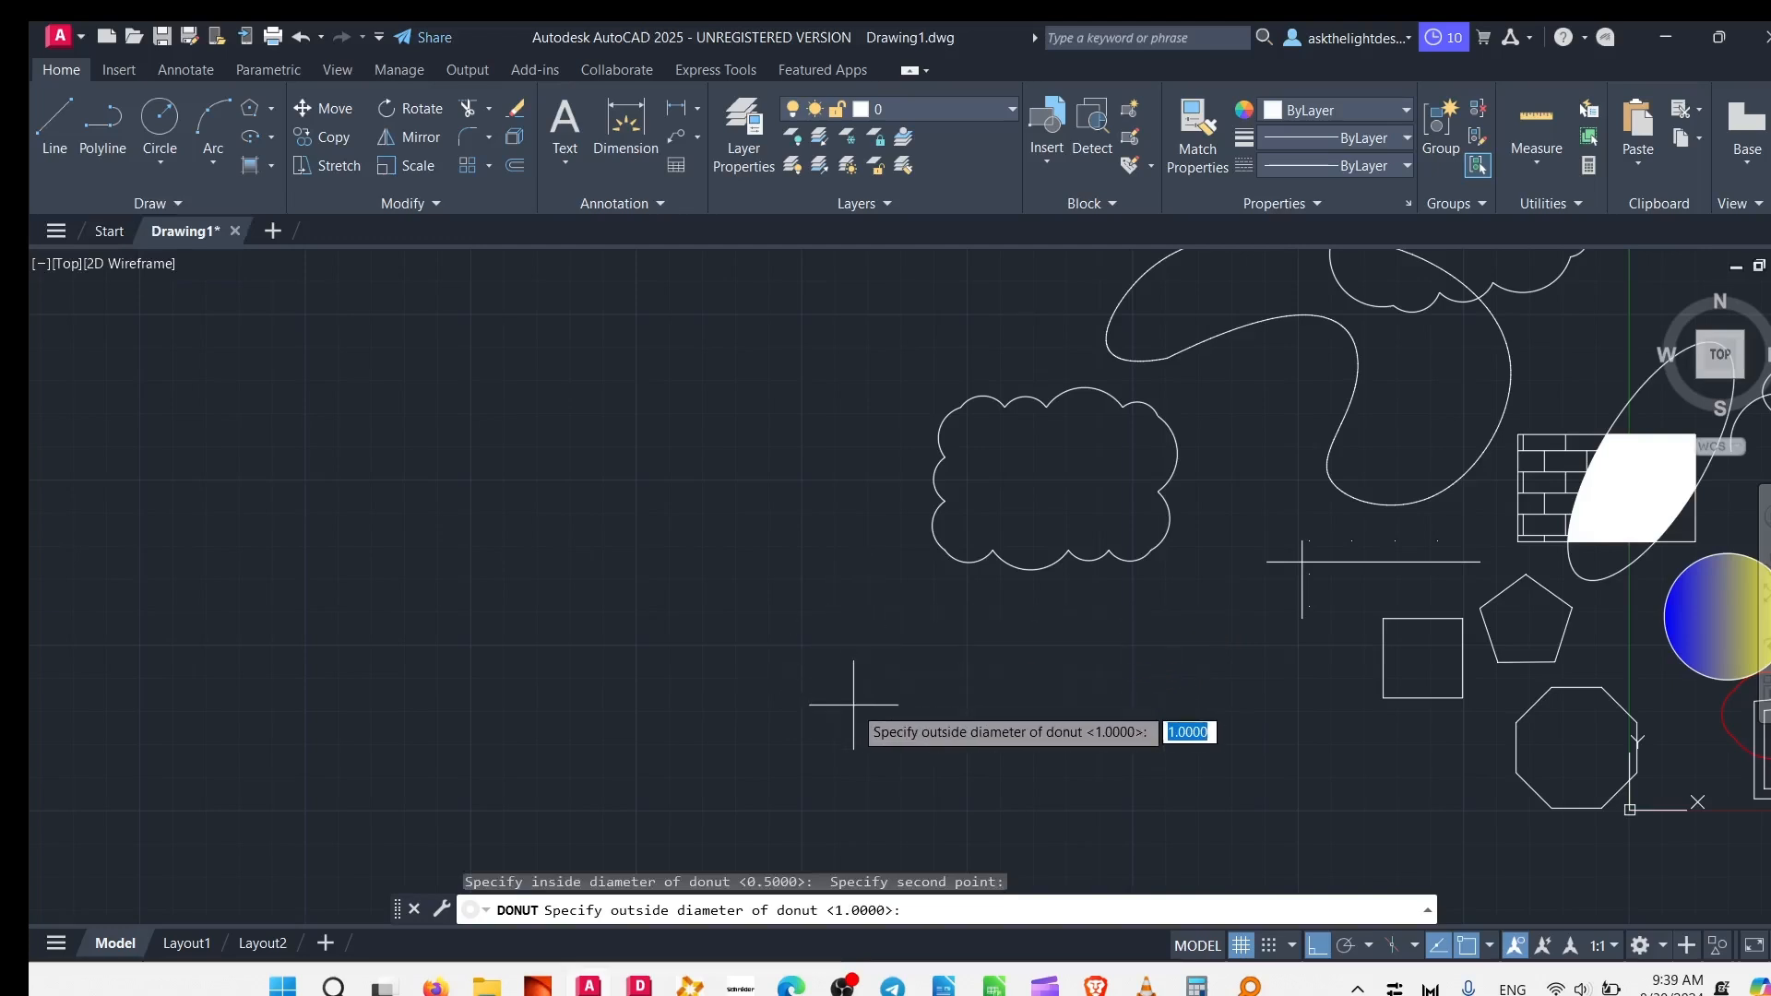
pyautogui.press('Return')
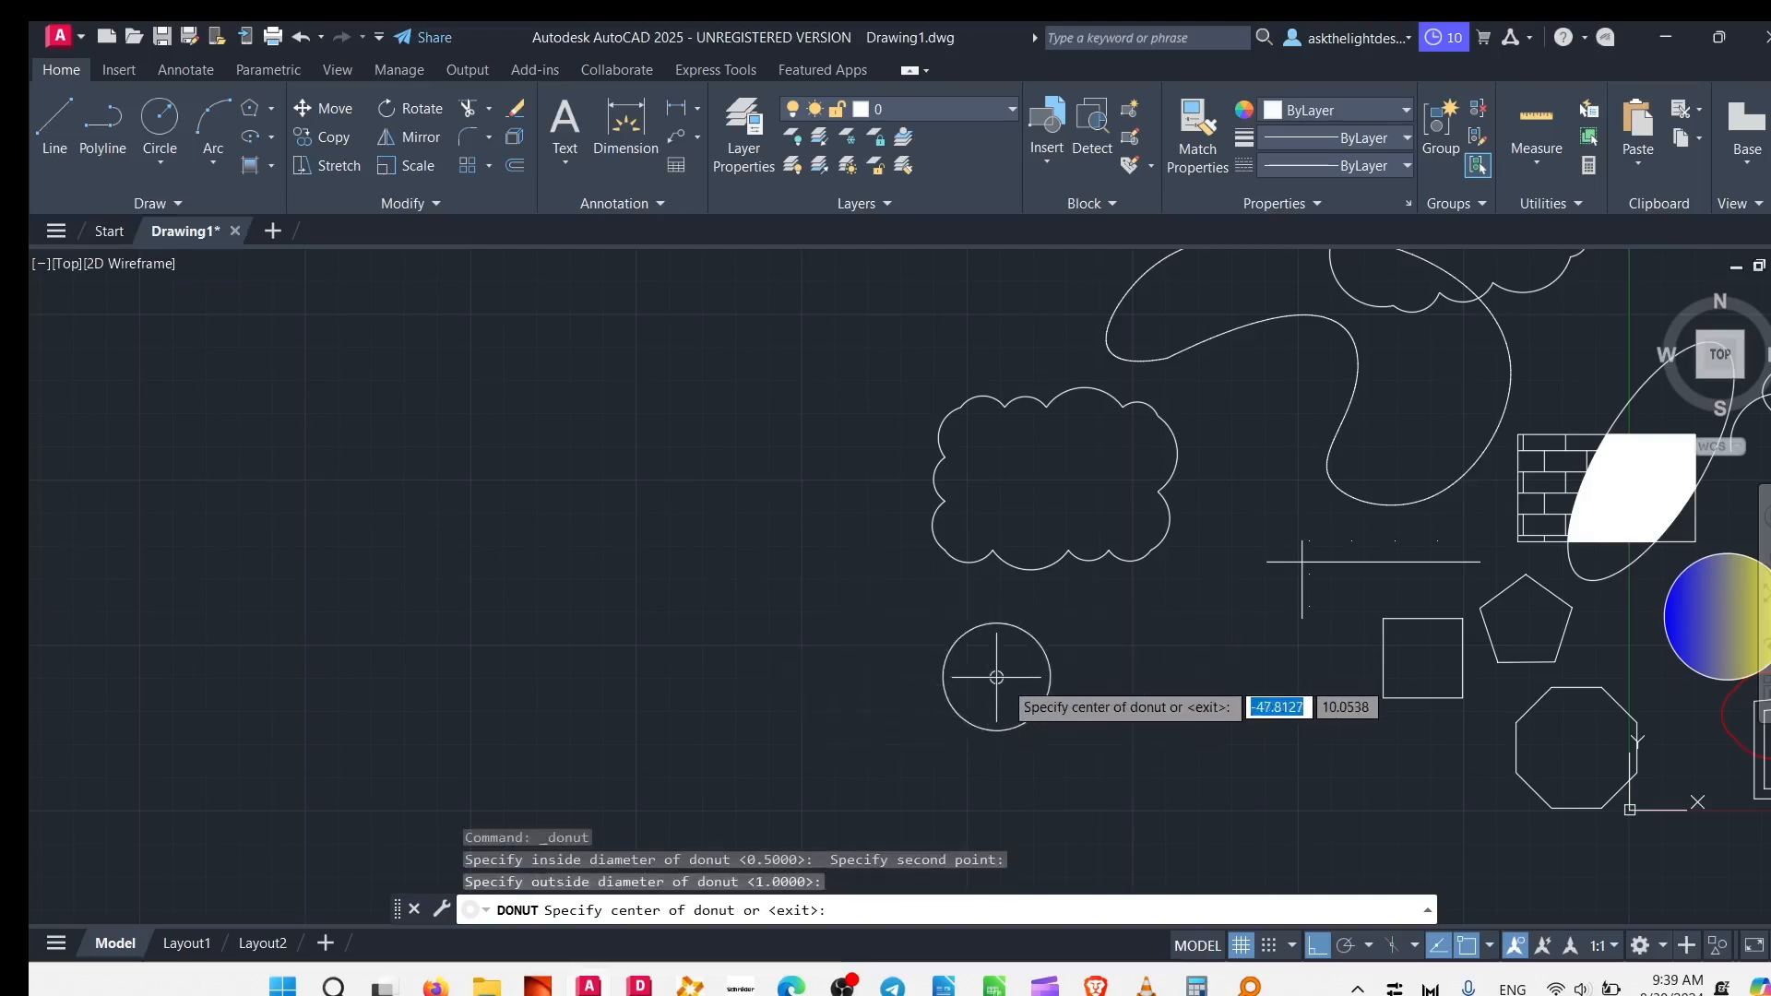
pyautogui.click(1038, 680)
pyautogui.scroll(6, 1143, 643)
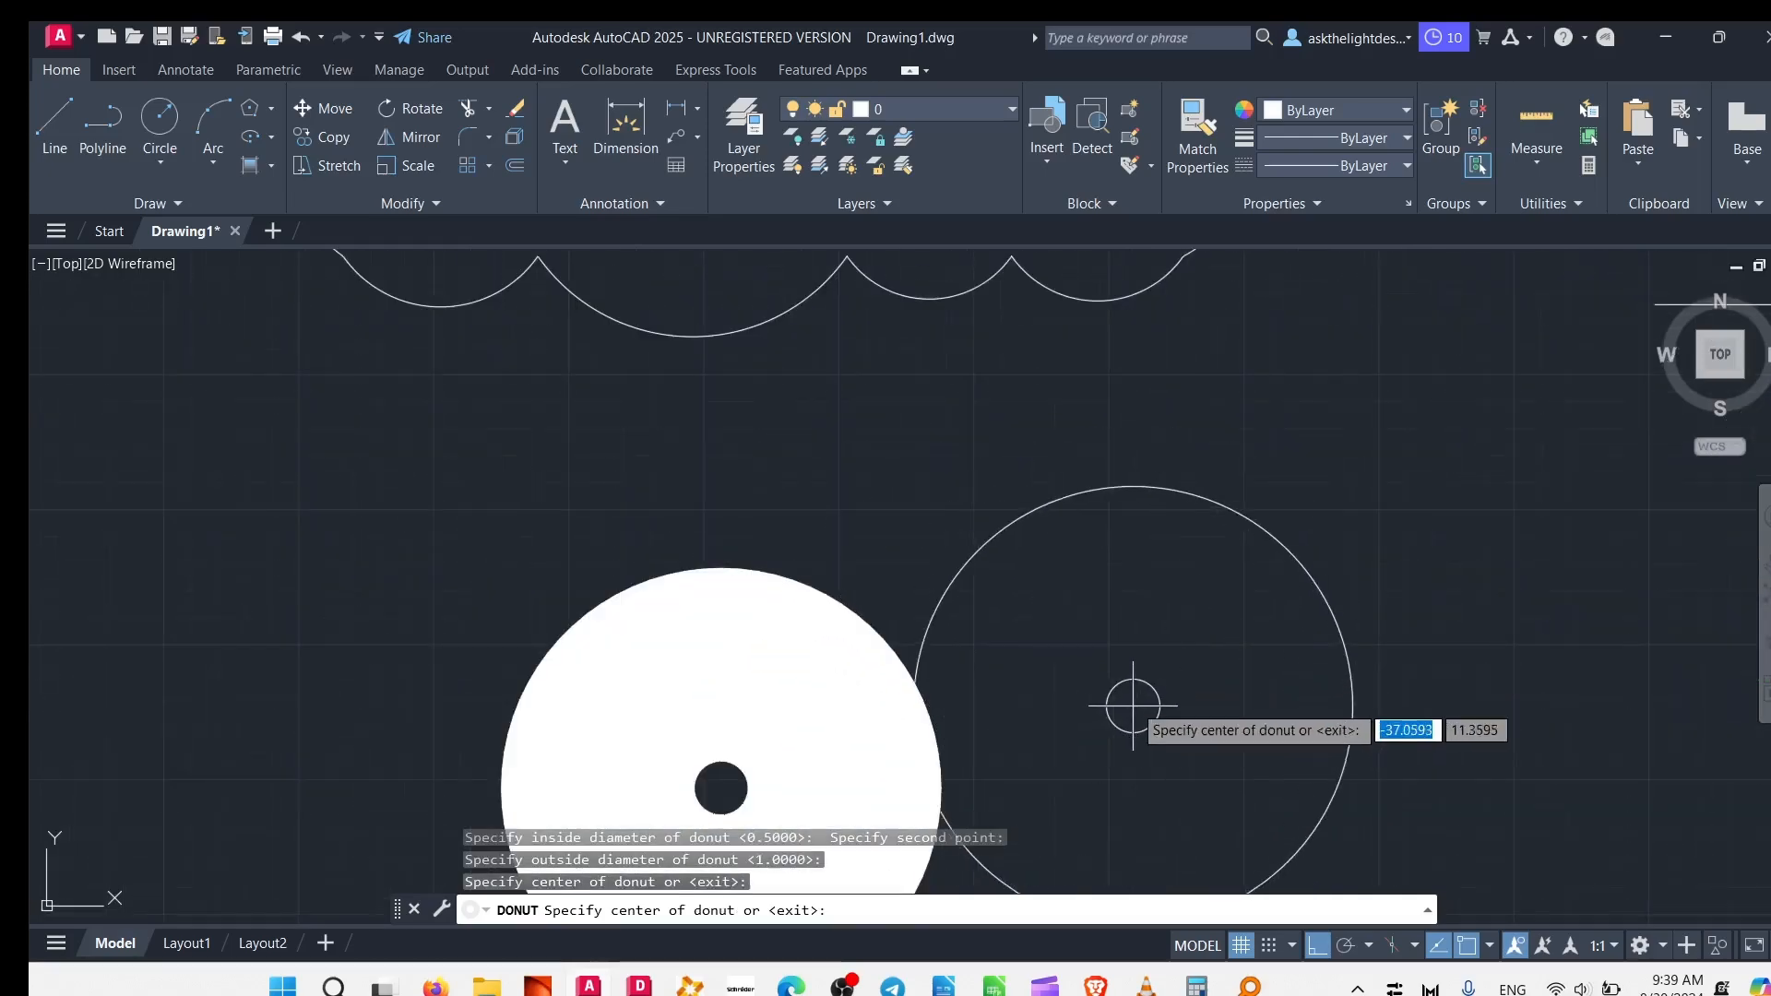
pyautogui.scroll(-2, 1155, 612)
pyautogui.moveTo(1210, 625); pyautogui.dragTo(919, 615, button='middle')
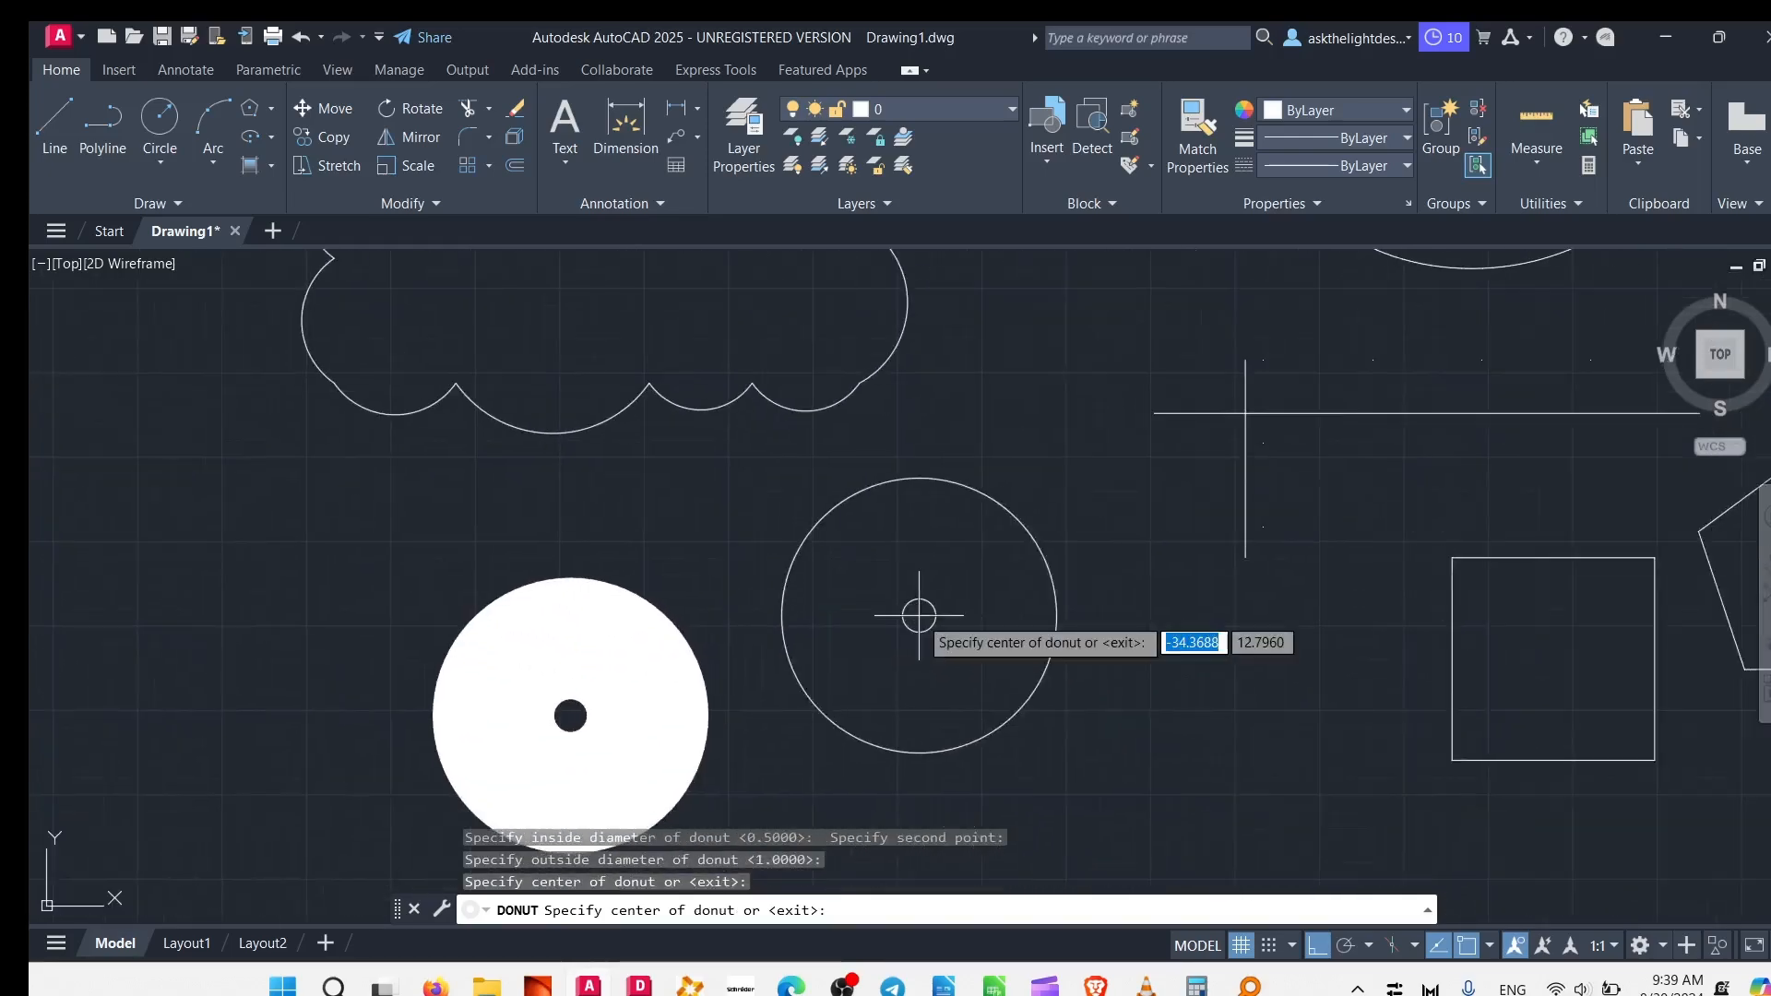
pyautogui.press('Escape')
pyautogui.scroll(-4, 920, 610)
pyautogui.moveTo(1453, 498); pyautogui.dragTo(1073, 572, button='middle')
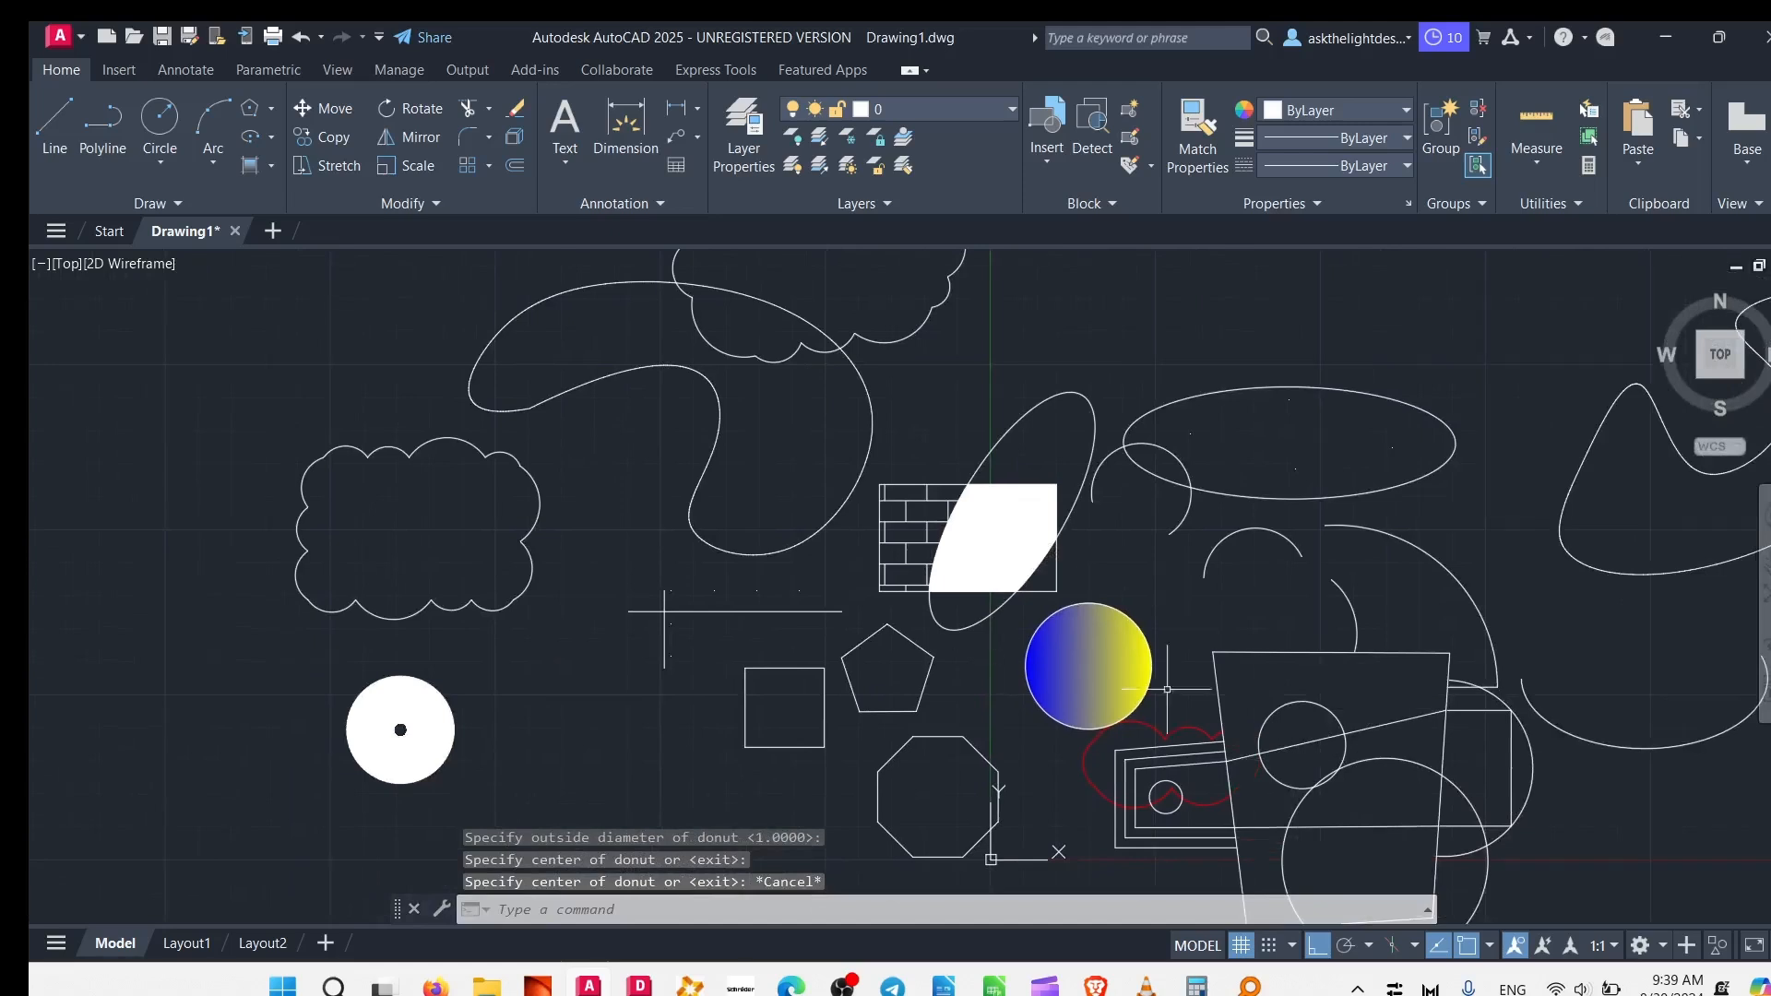
# Step: Delete the filled donut below the rectangular revision cloud
pyautogui.scroll(4, 406, 698)
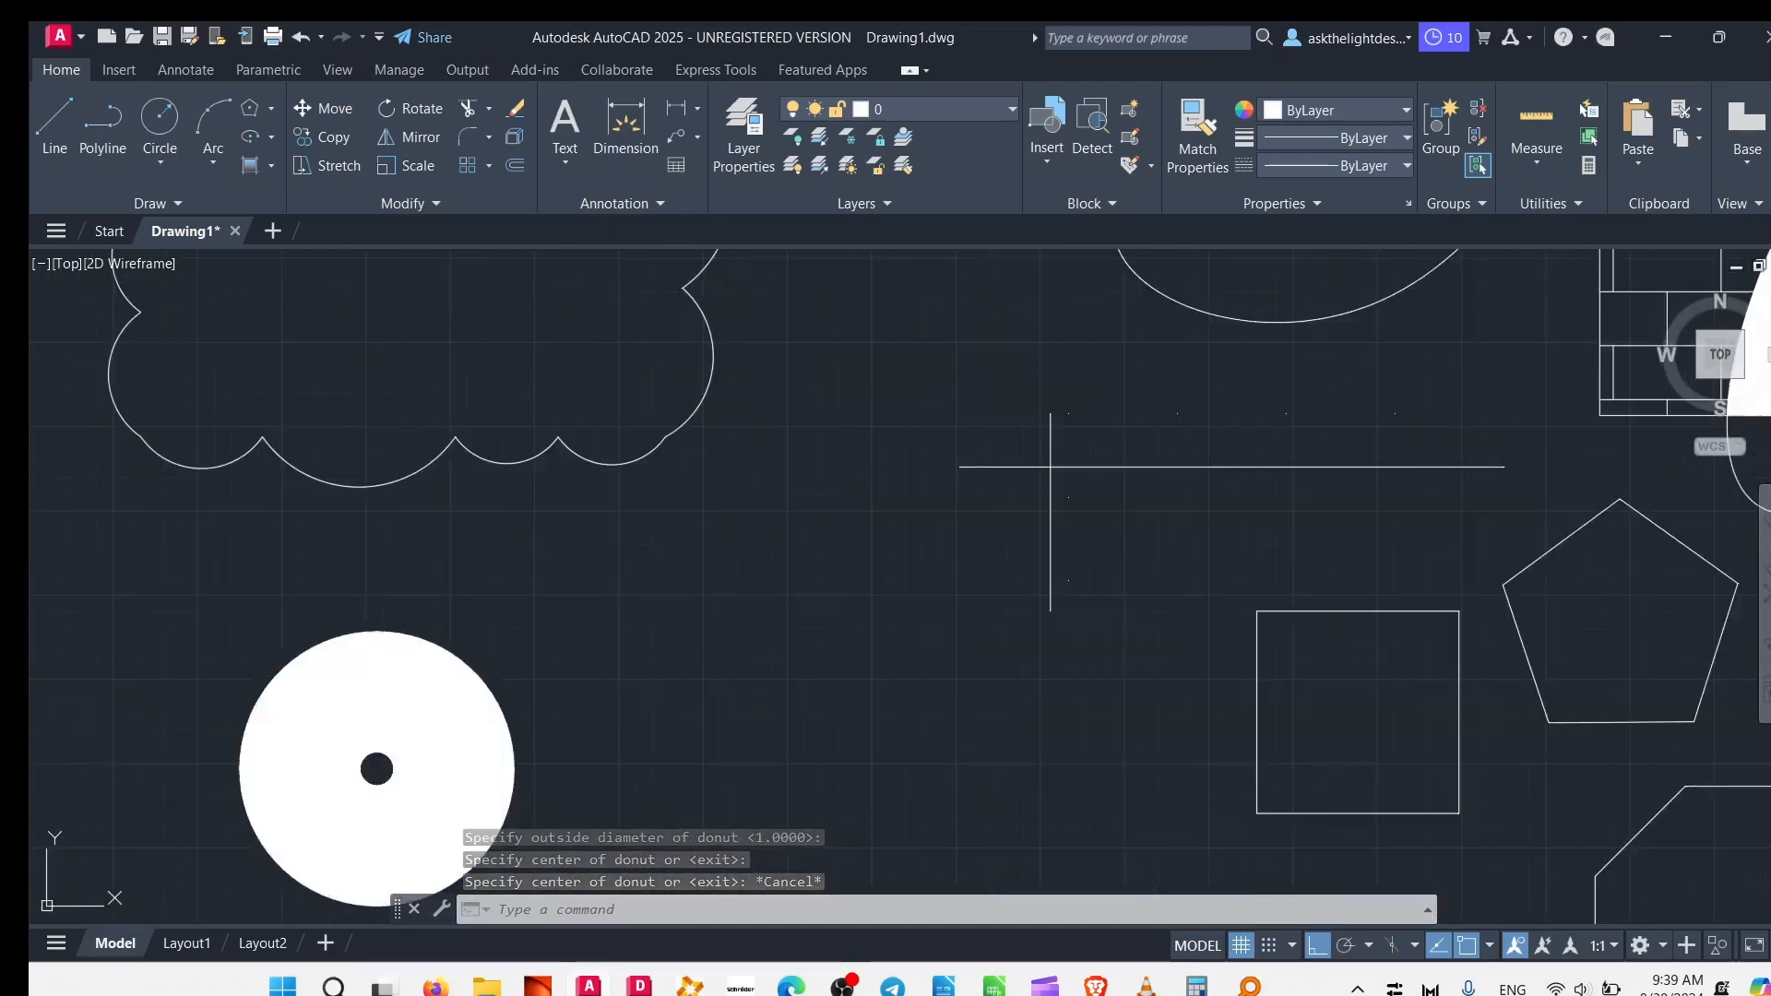
pyautogui.click(407, 698)
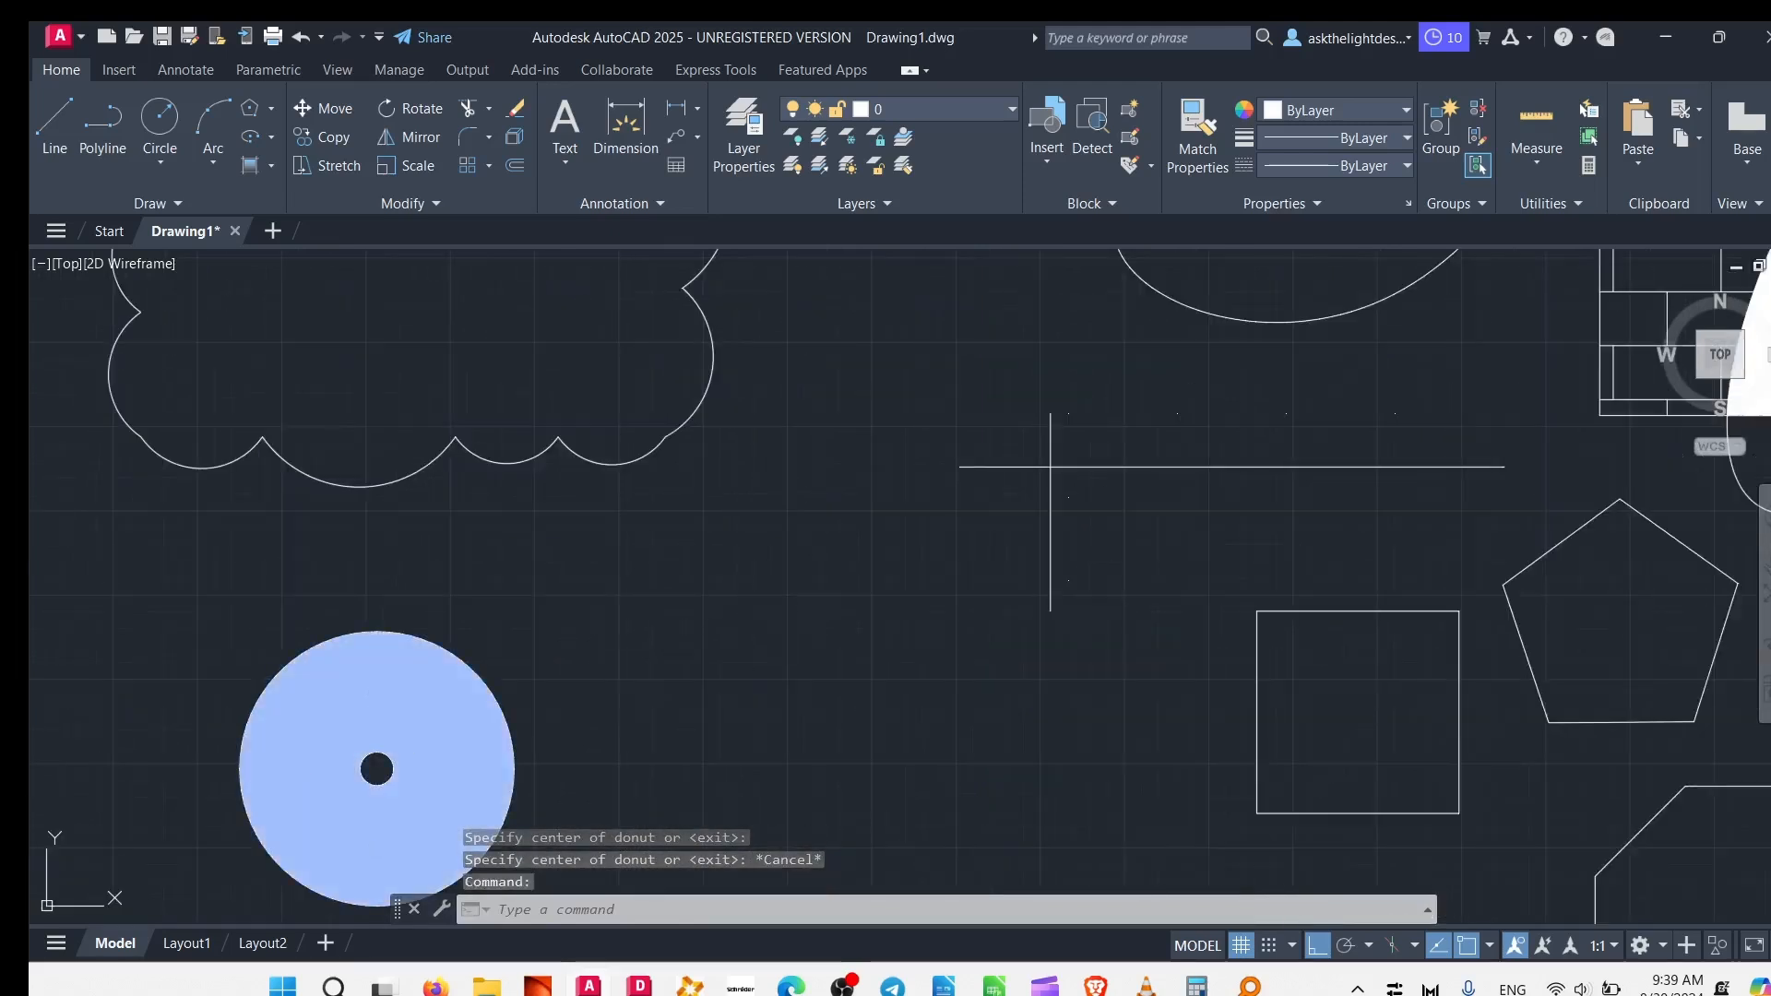
pyautogui.press('Delete')
# Step: Draw a donut between the rectangular revision cloud and the crossing lines, picking two points for the inside diameter and setting the outside diameter to 1
pyautogui.moveTo(782, 601); pyautogui.dragTo(432, 497, button='middle')
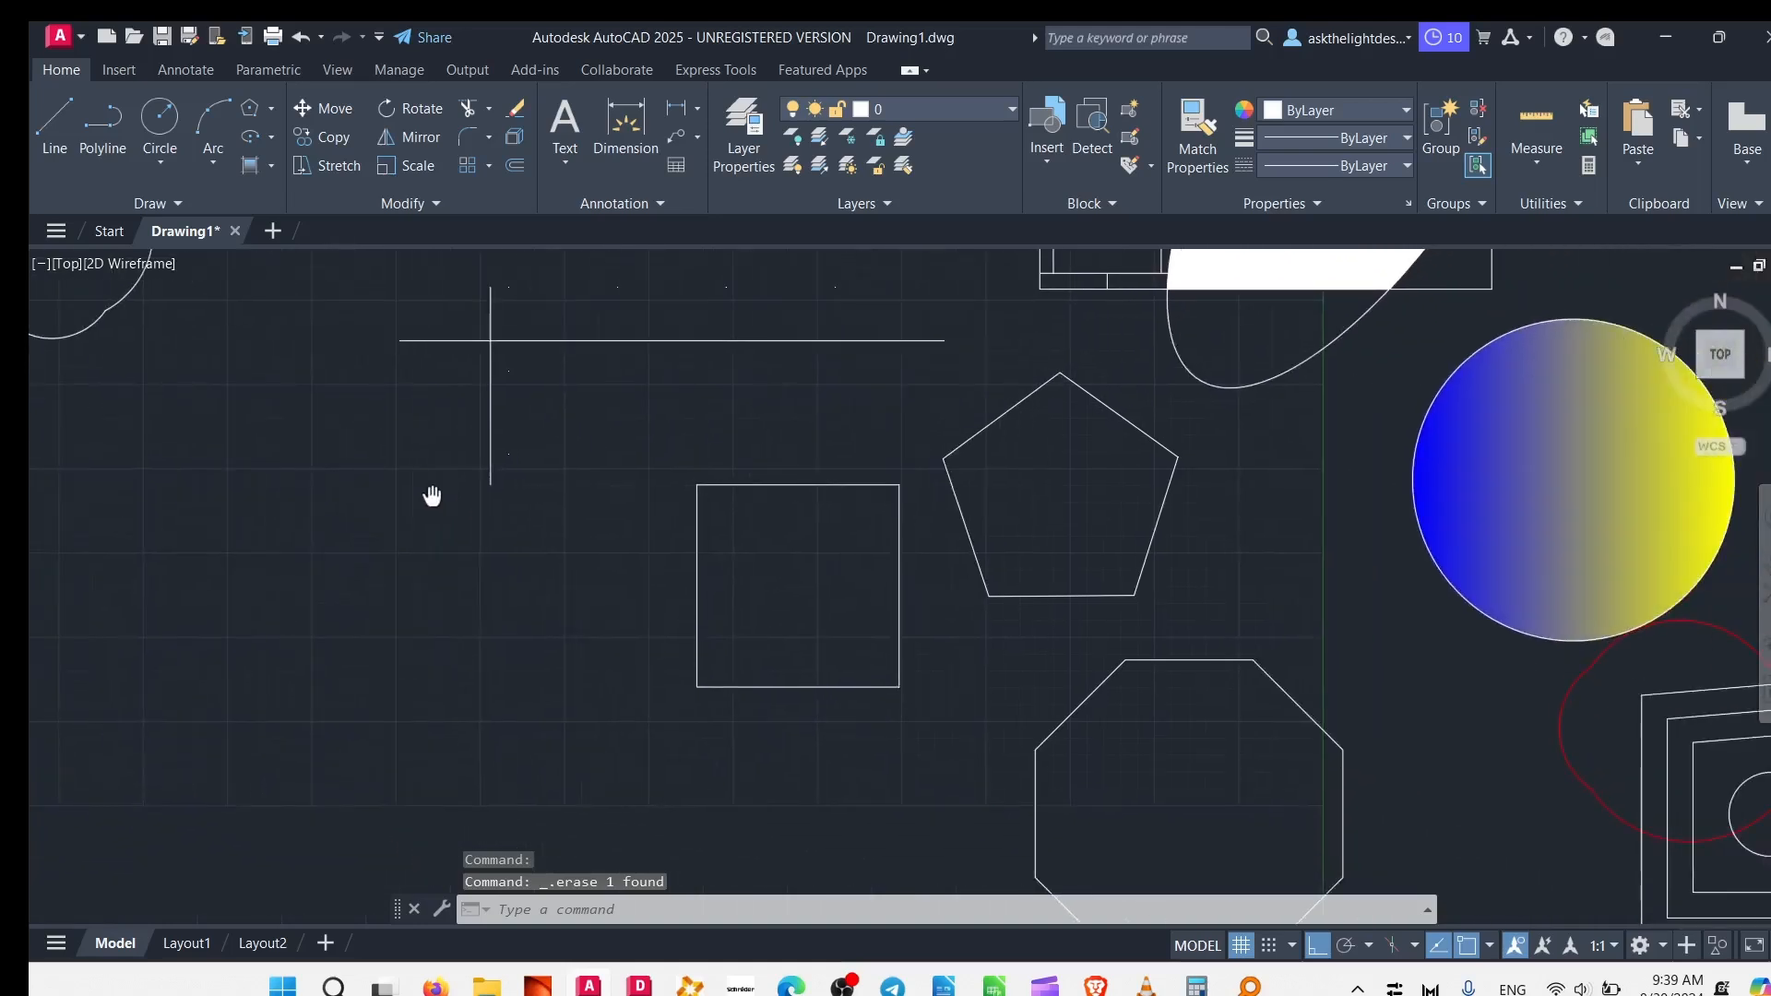
pyautogui.click(155, 203)
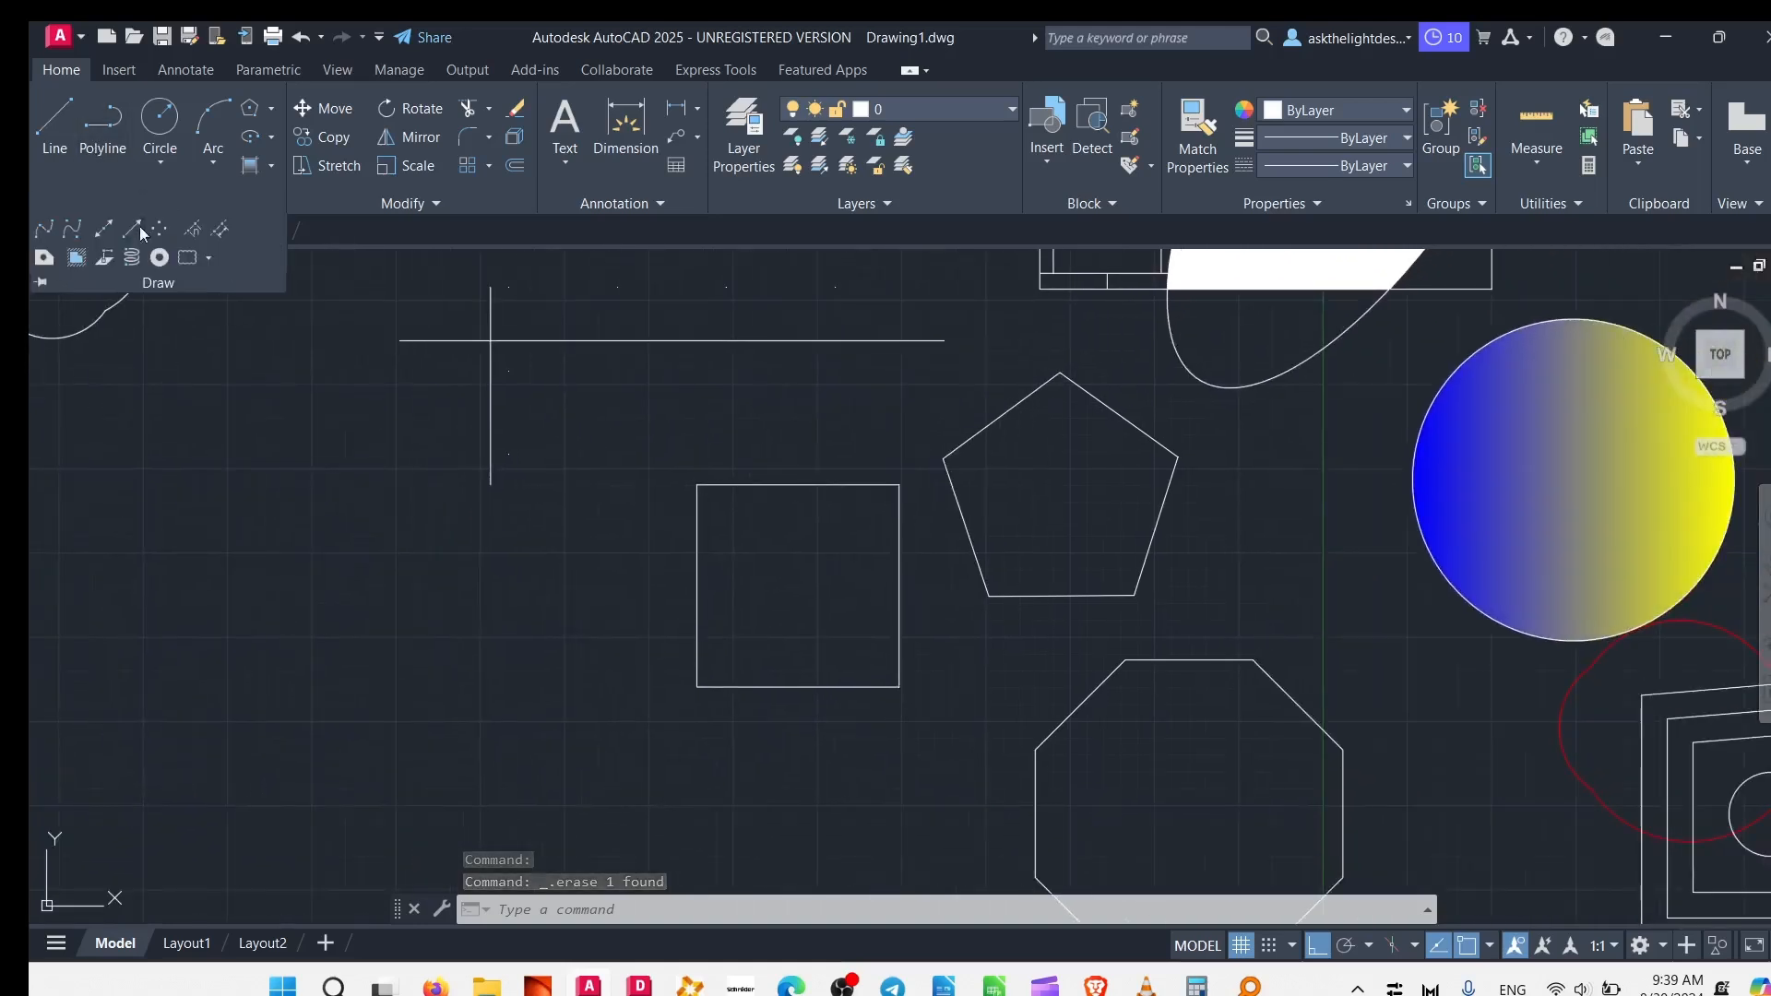
pyautogui.click(159, 256)
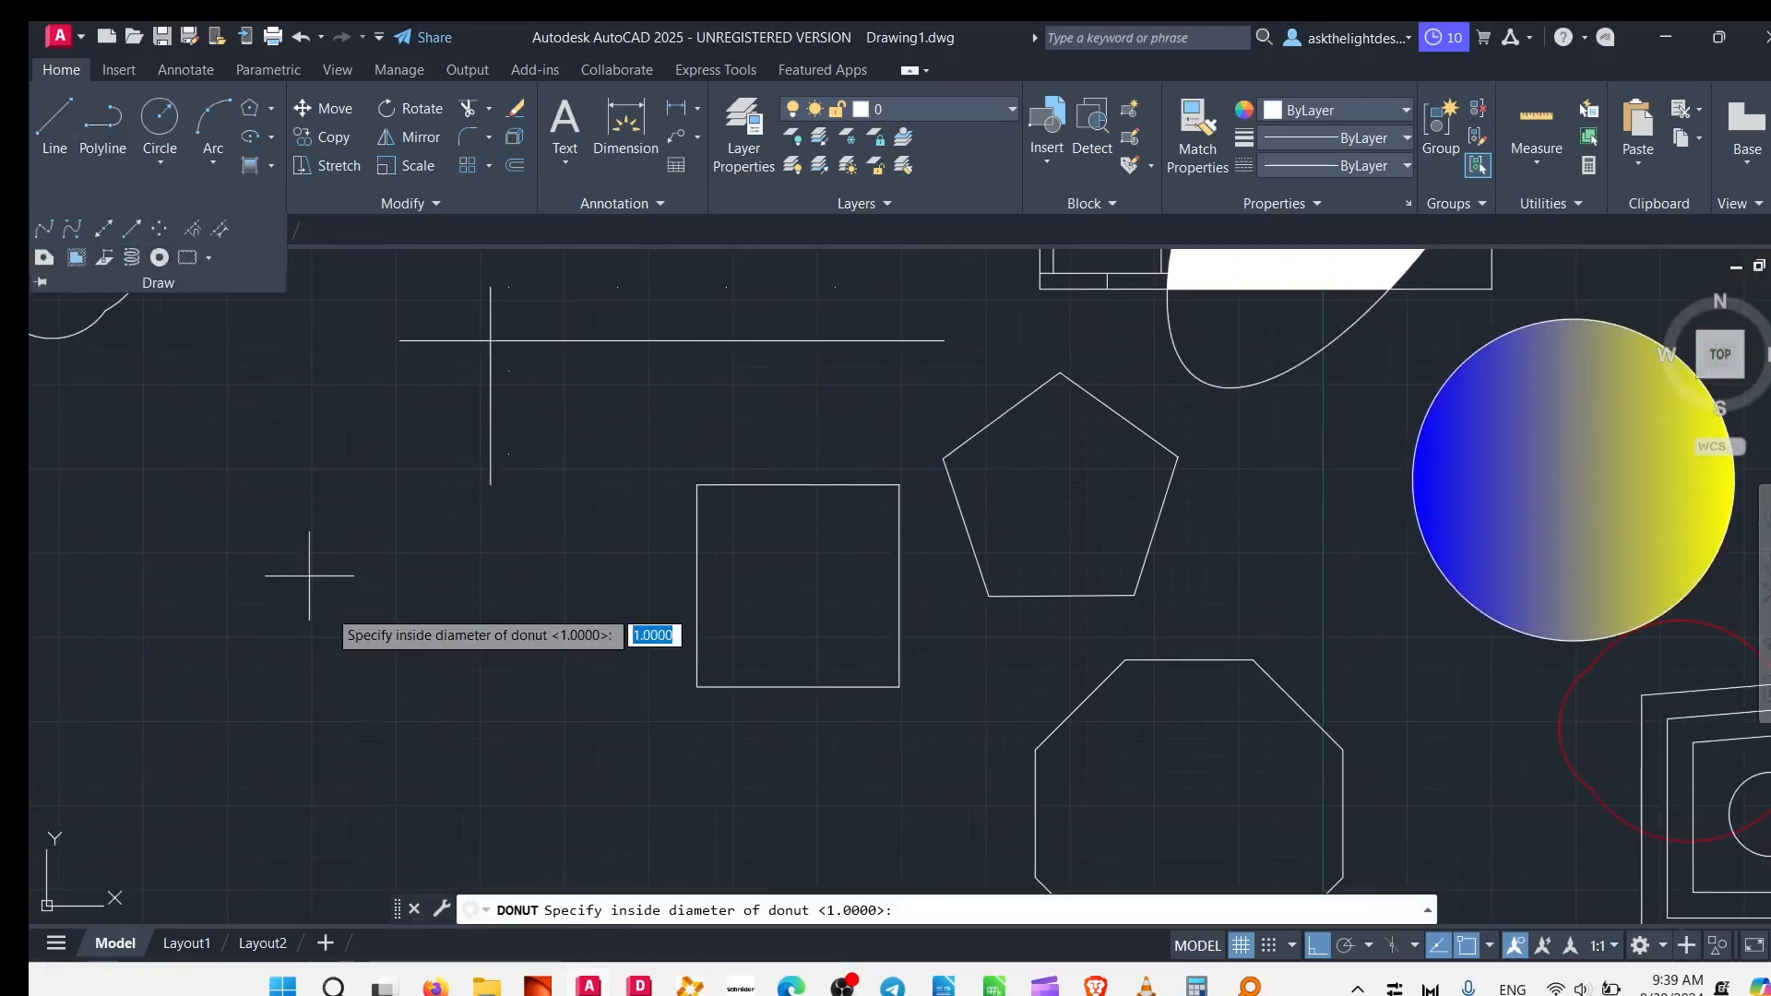
pyautogui.click(281, 671)
pyautogui.click(302, 378)
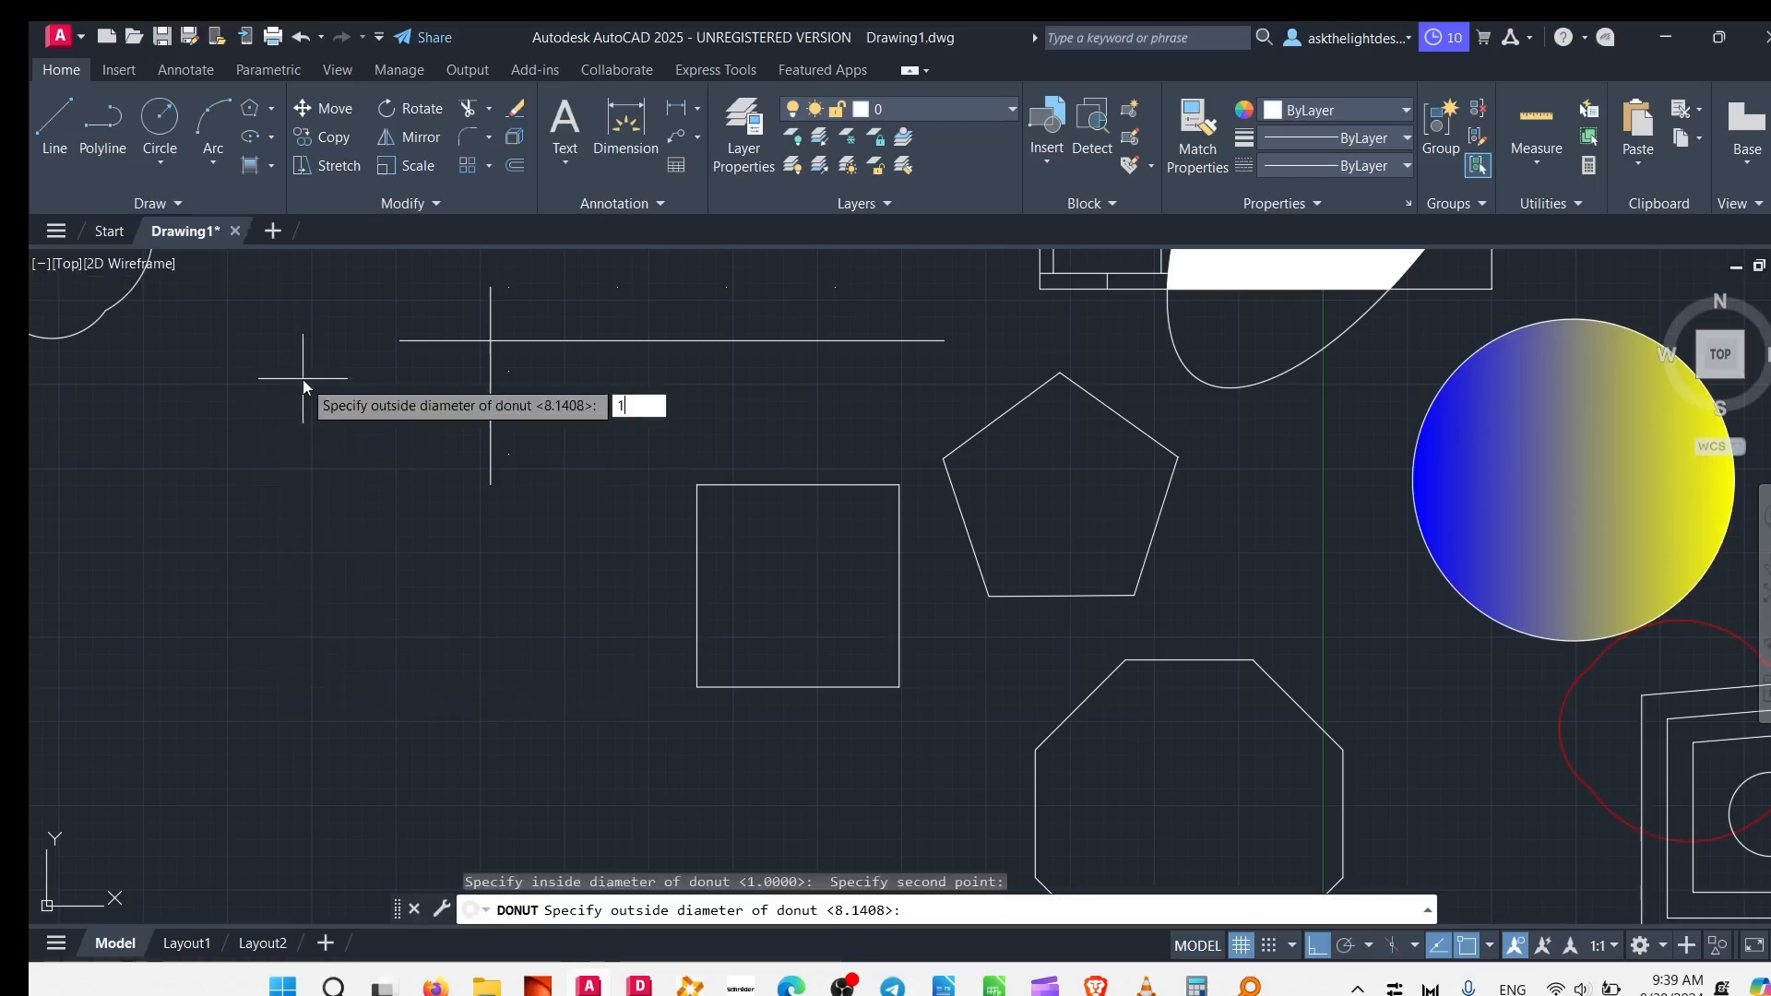
pyautogui.write('1')
pyautogui.press('Return')
pyautogui.click(303, 379)
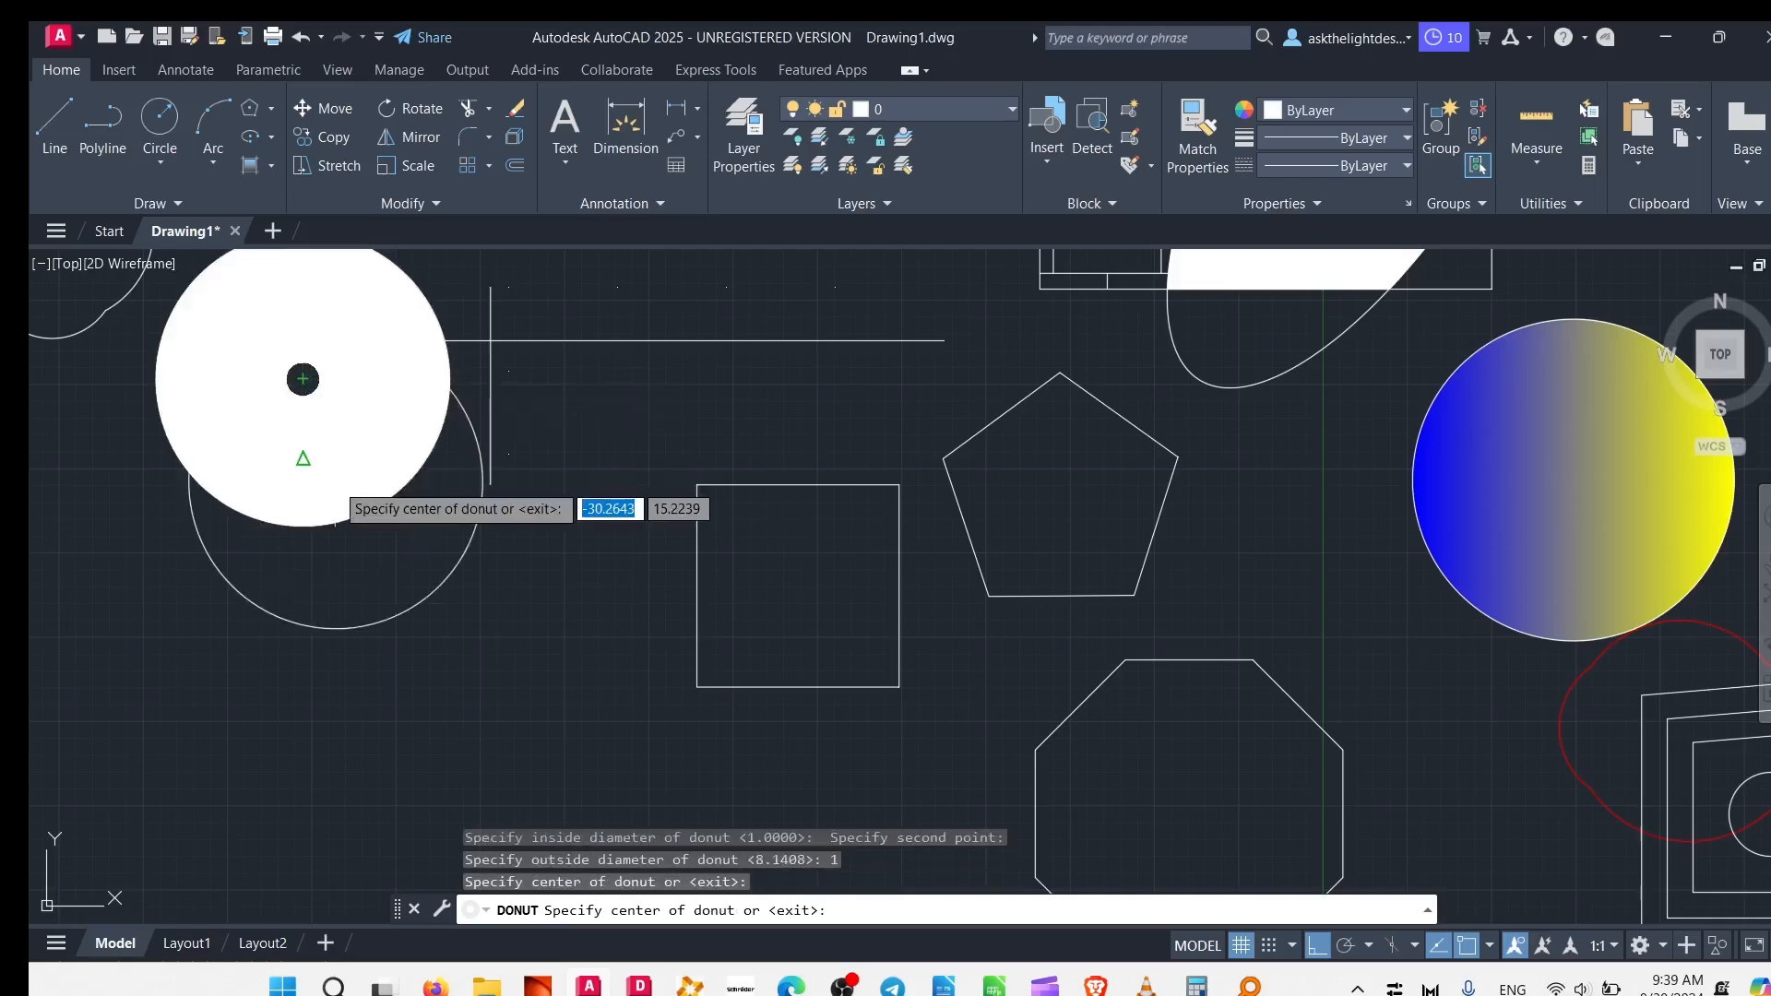
pyautogui.moveTo(303, 378); pyautogui.dragTo(881, 576, button='middle')
pyautogui.press('Escape')
# Step: Reshape the donut into a large ring by stretching its upper arc, lower arc and left vertex outward
pyautogui.click(944, 539)
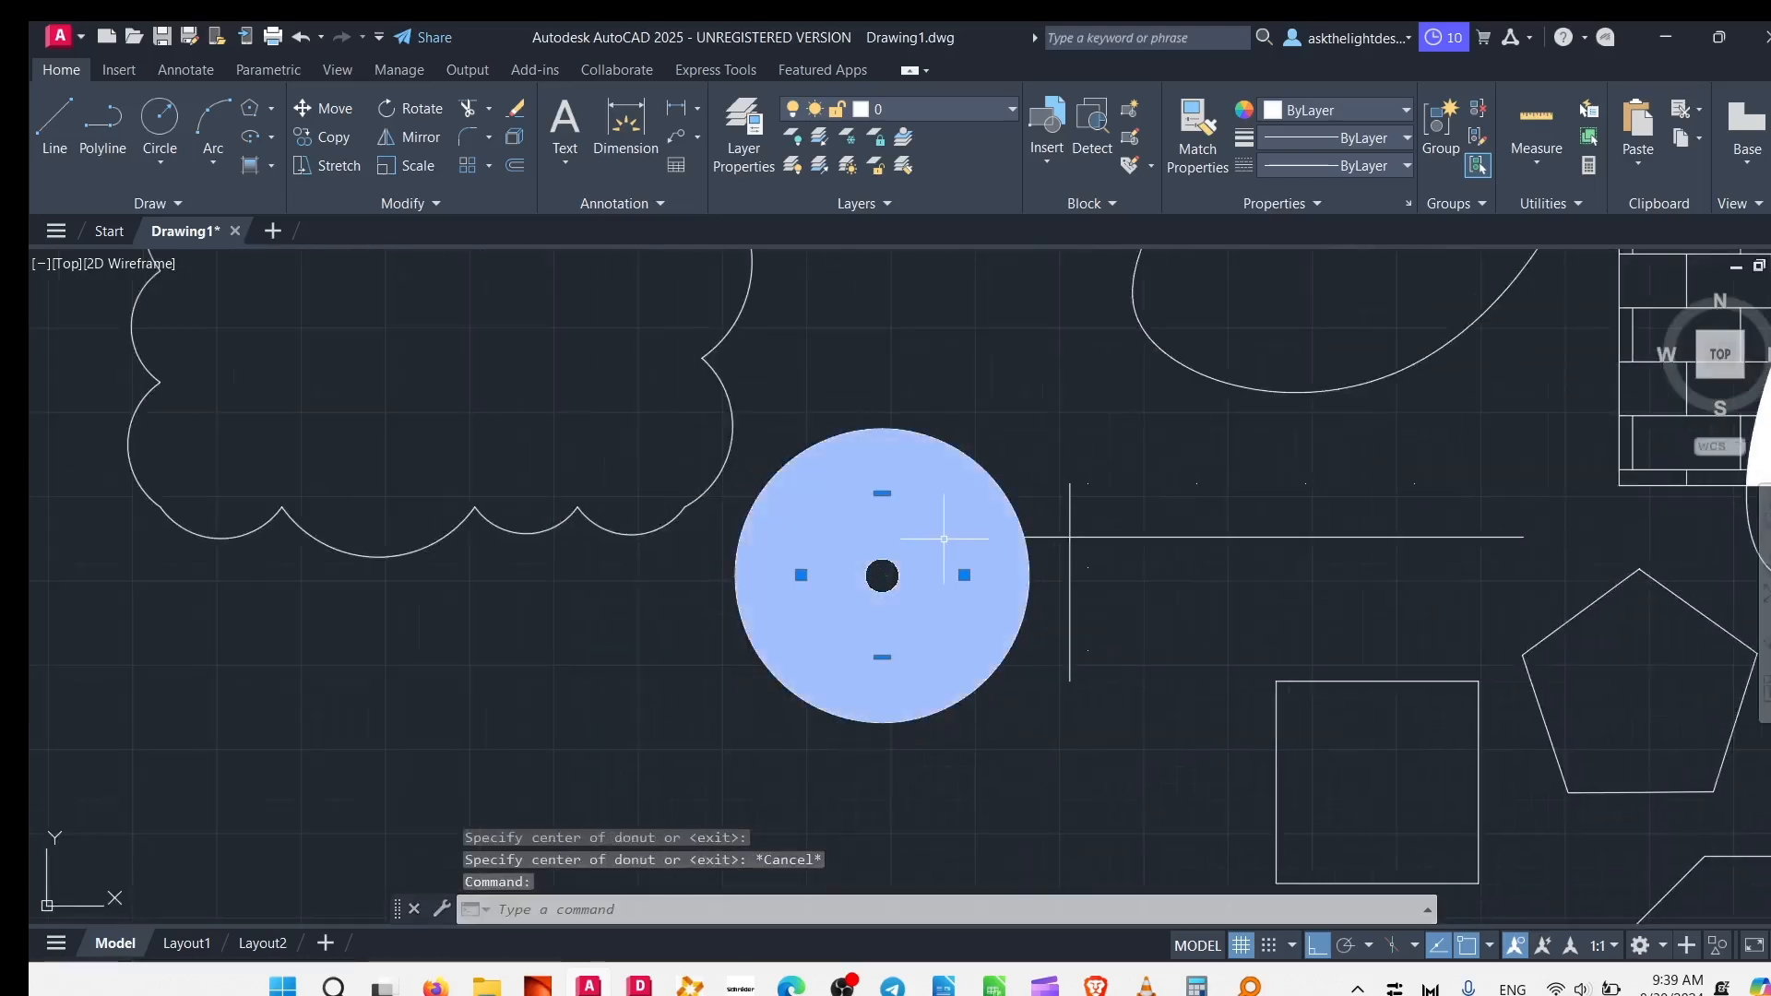
pyautogui.click(881, 493)
pyautogui.click(884, 336)
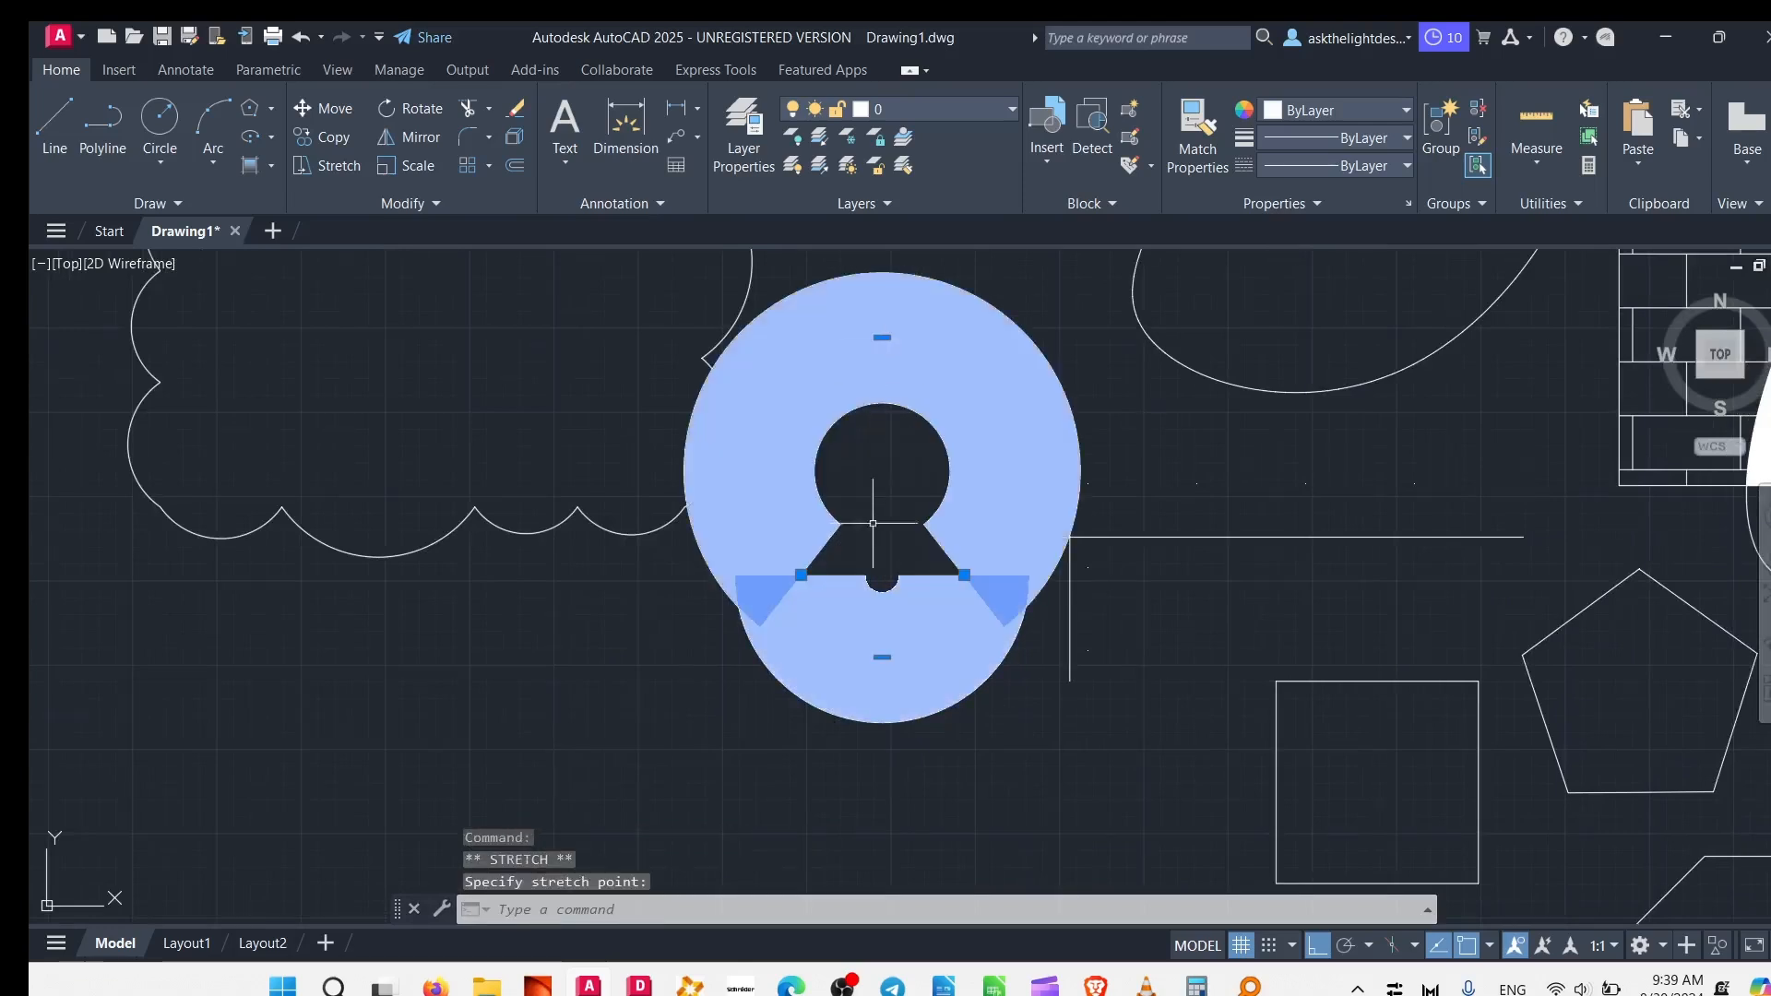
pyautogui.click(883, 657)
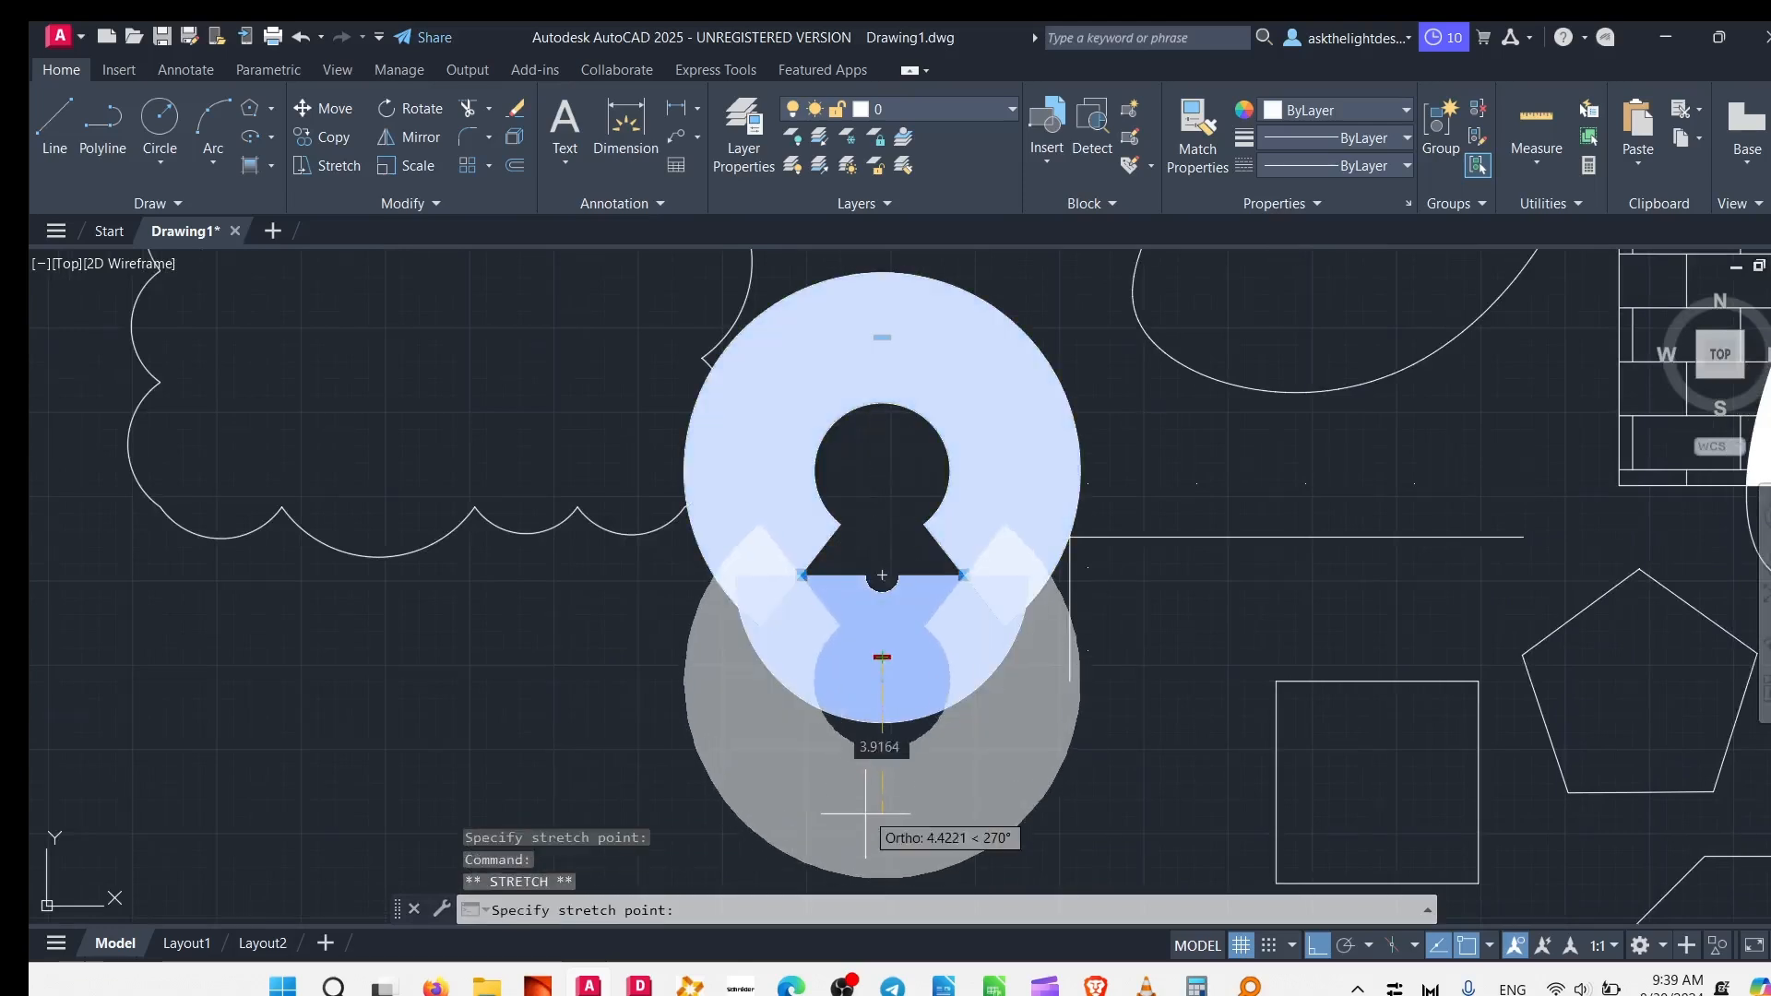
pyautogui.click(879, 846)
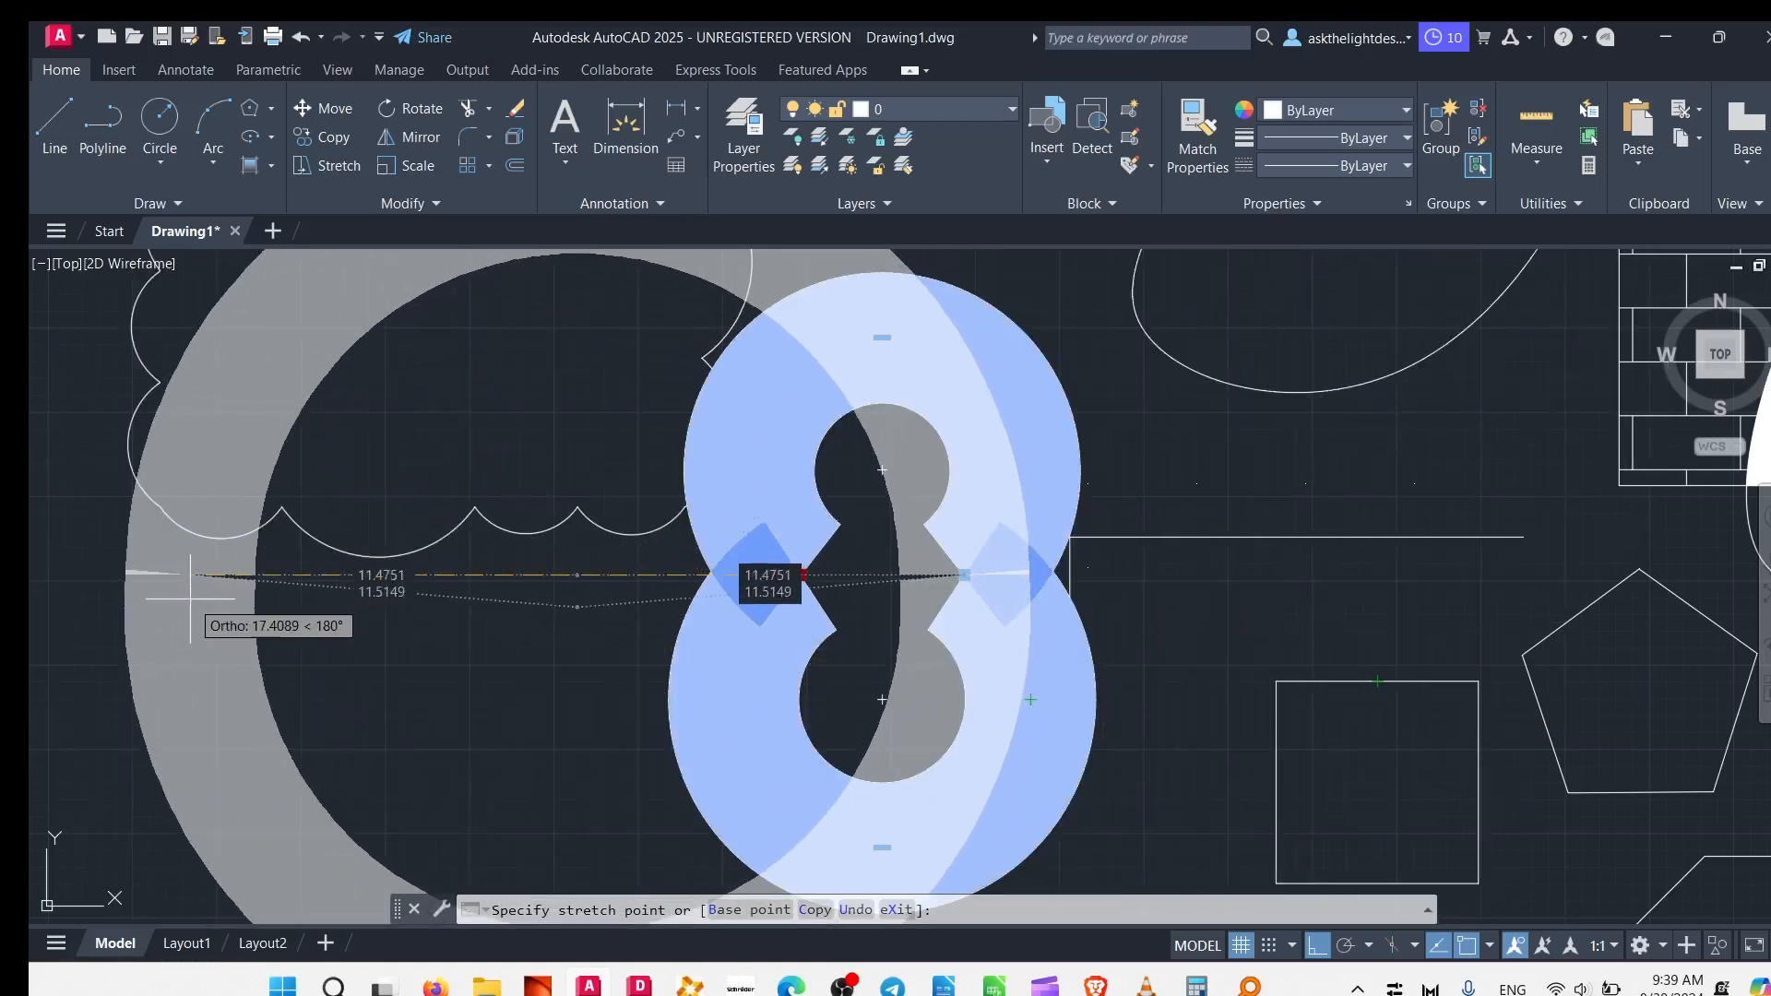
pyautogui.click(162, 590)
# Step: Delete the stretched donut ring overlapping the rectangular revision cloud
pyautogui.scroll(-3, 497, 603)
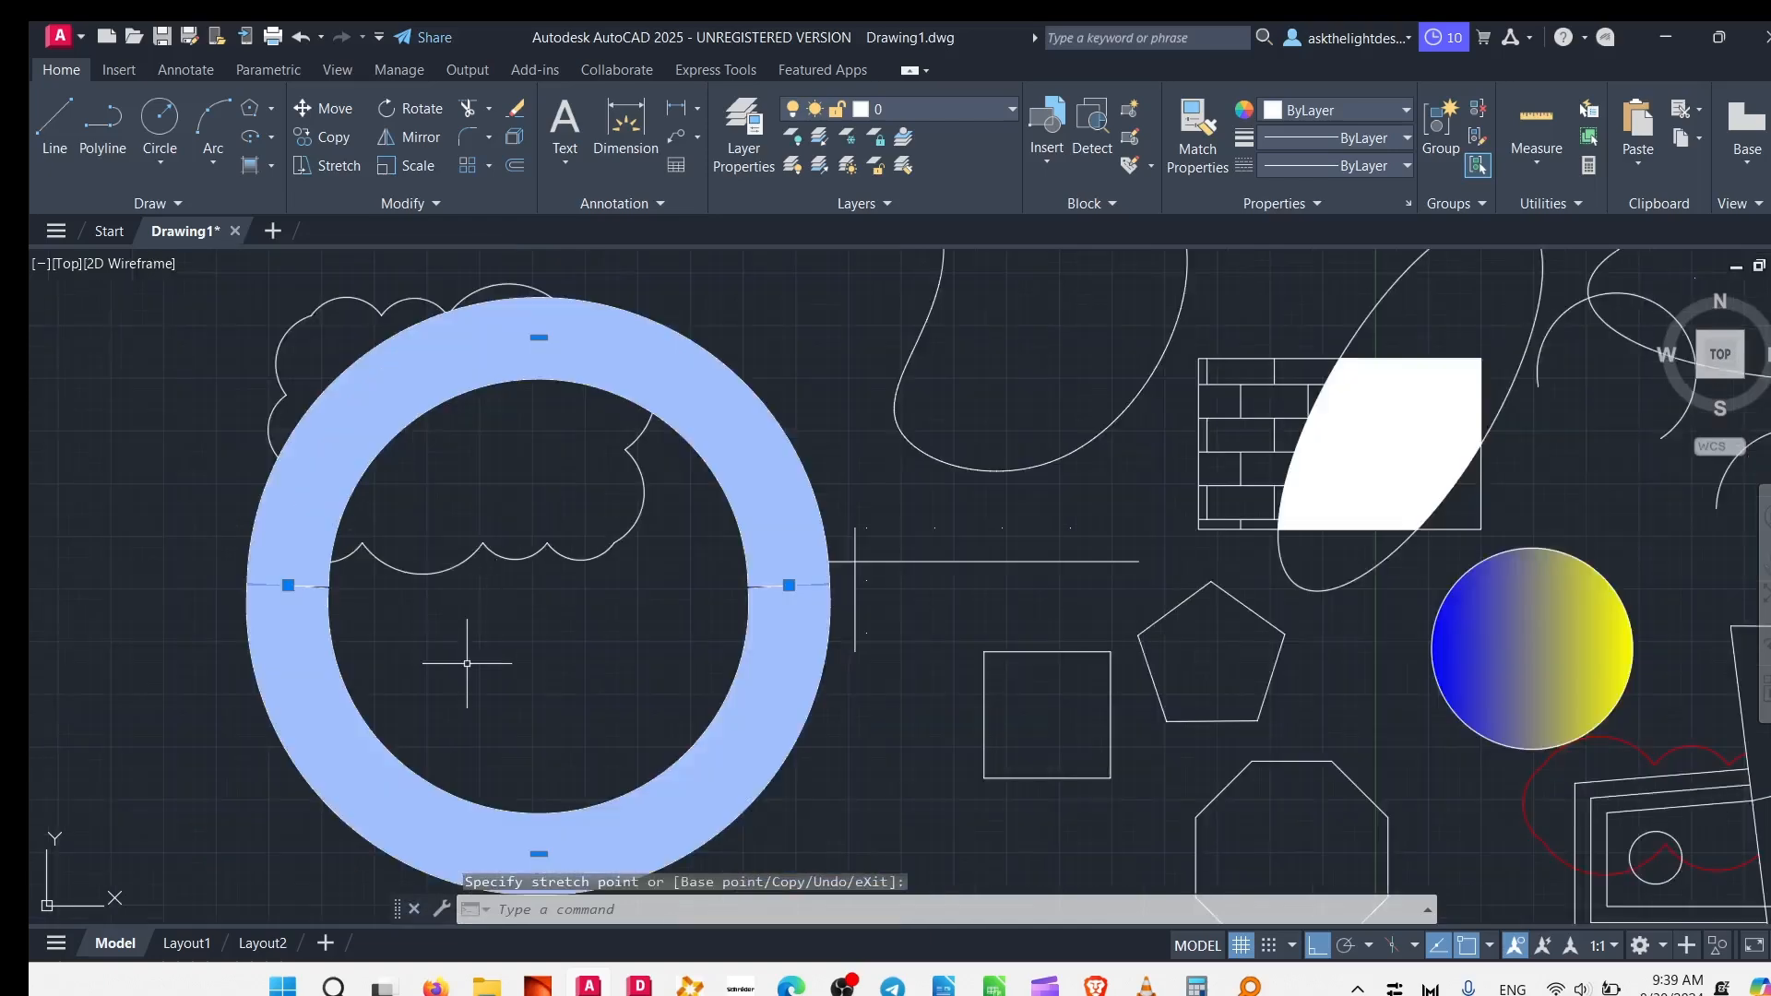
pyautogui.moveTo(466, 662); pyautogui.dragTo(805, 588, button='middle')
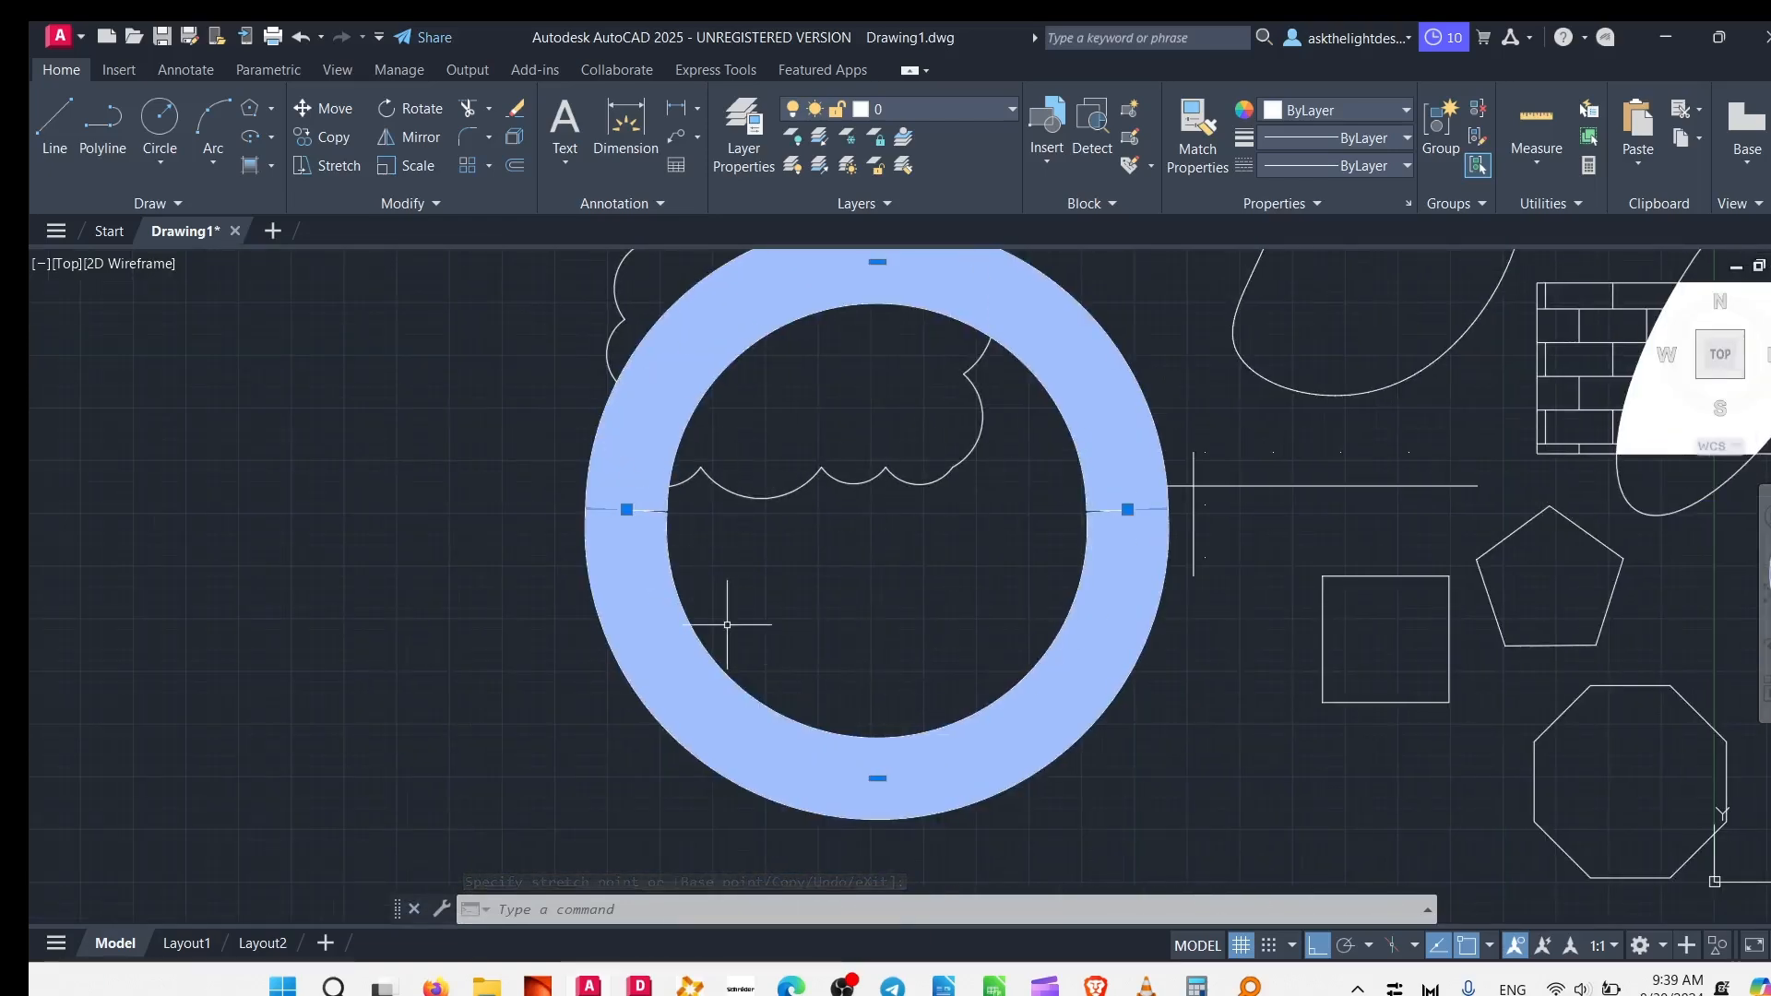
pyautogui.press('Delete')
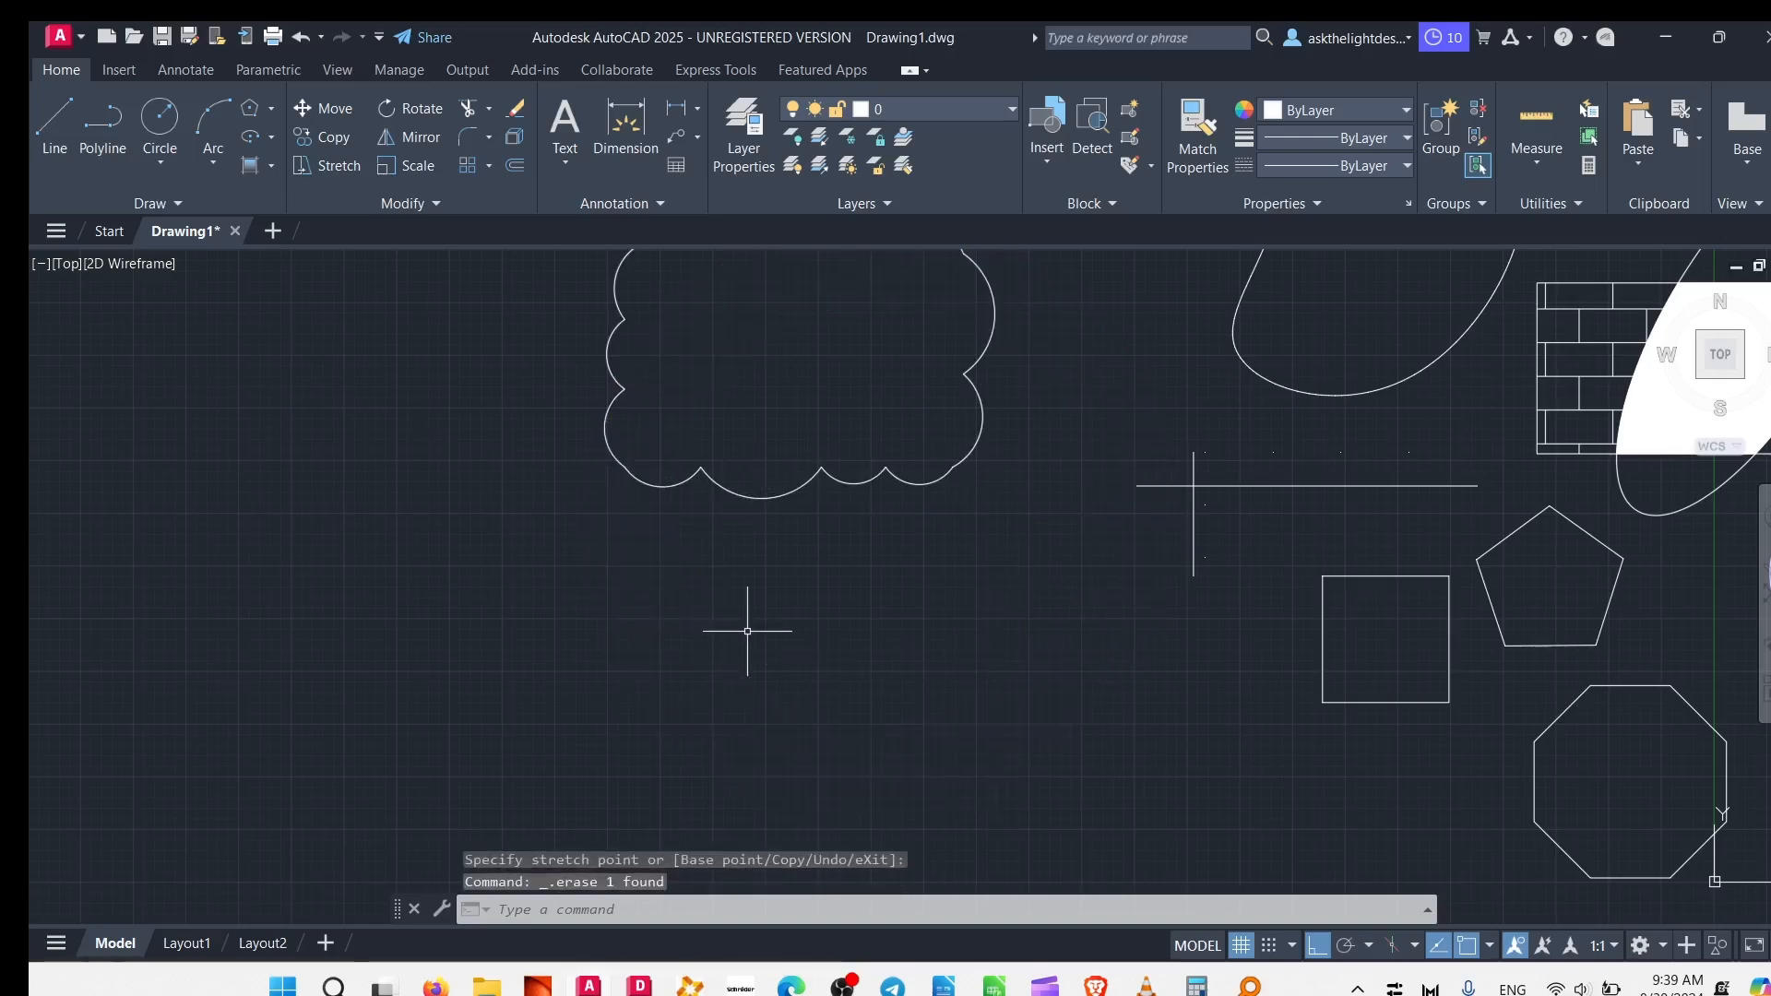
pyautogui.click(154, 204)
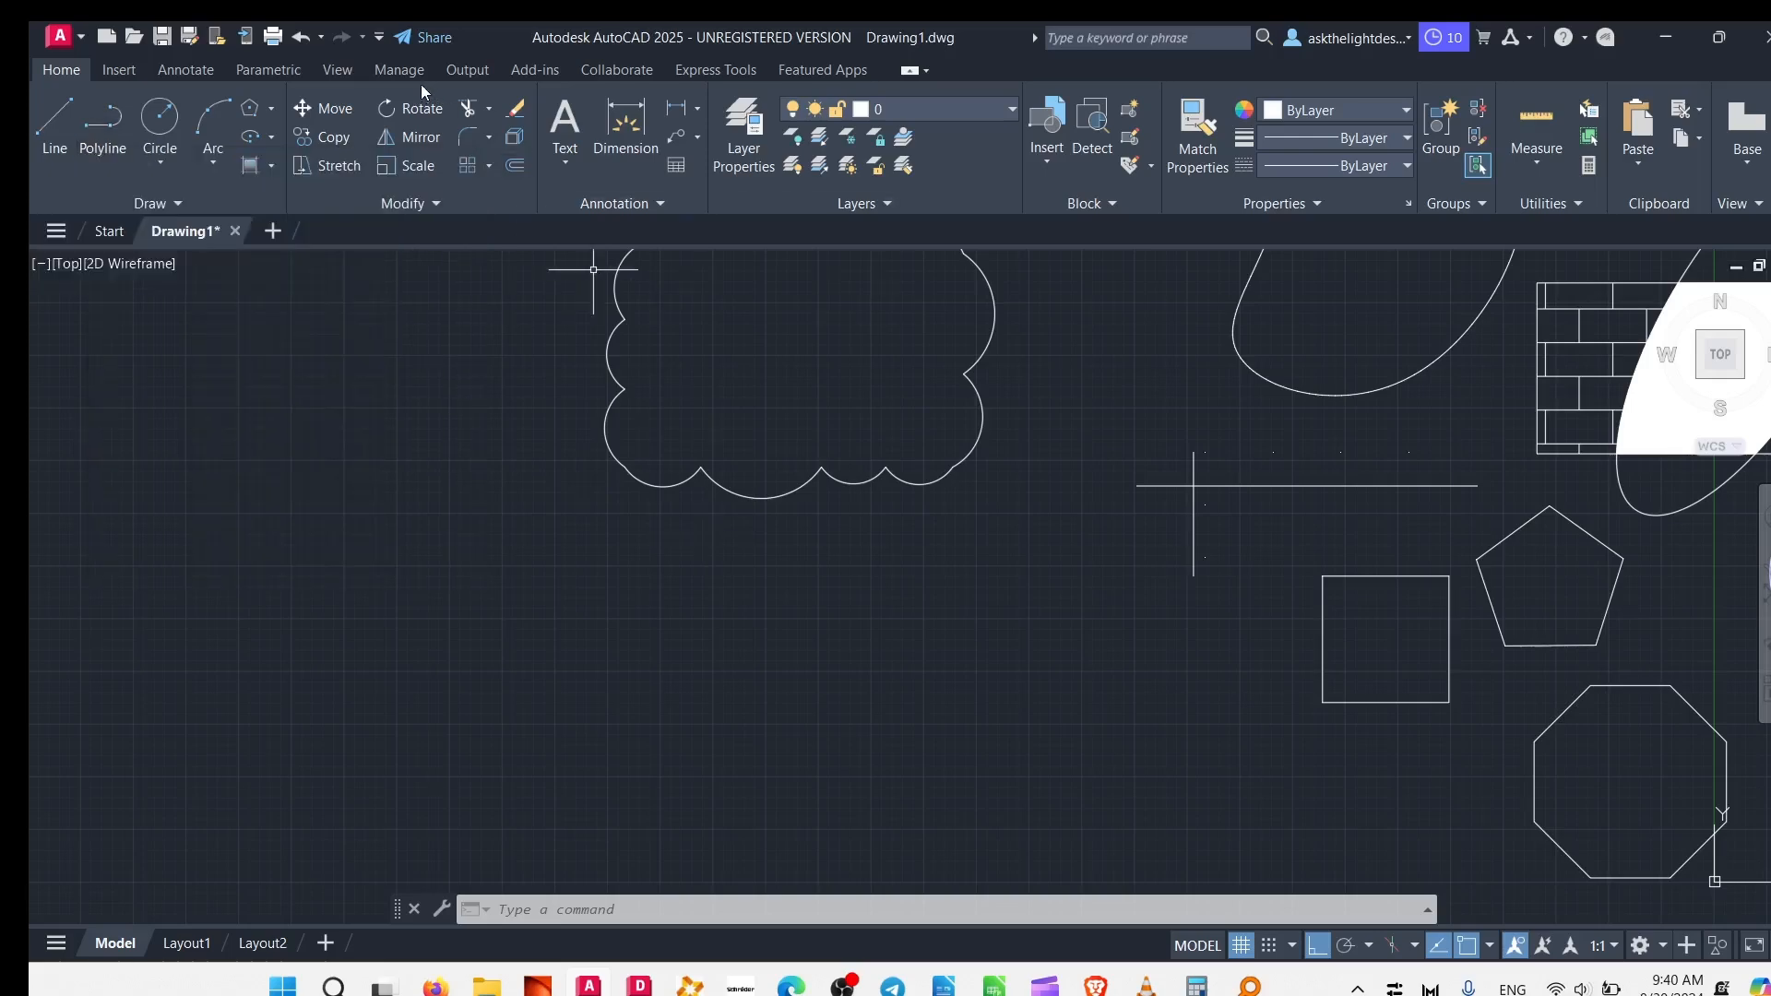
pyautogui.click(424, 205)
pyautogui.click(423, 419)
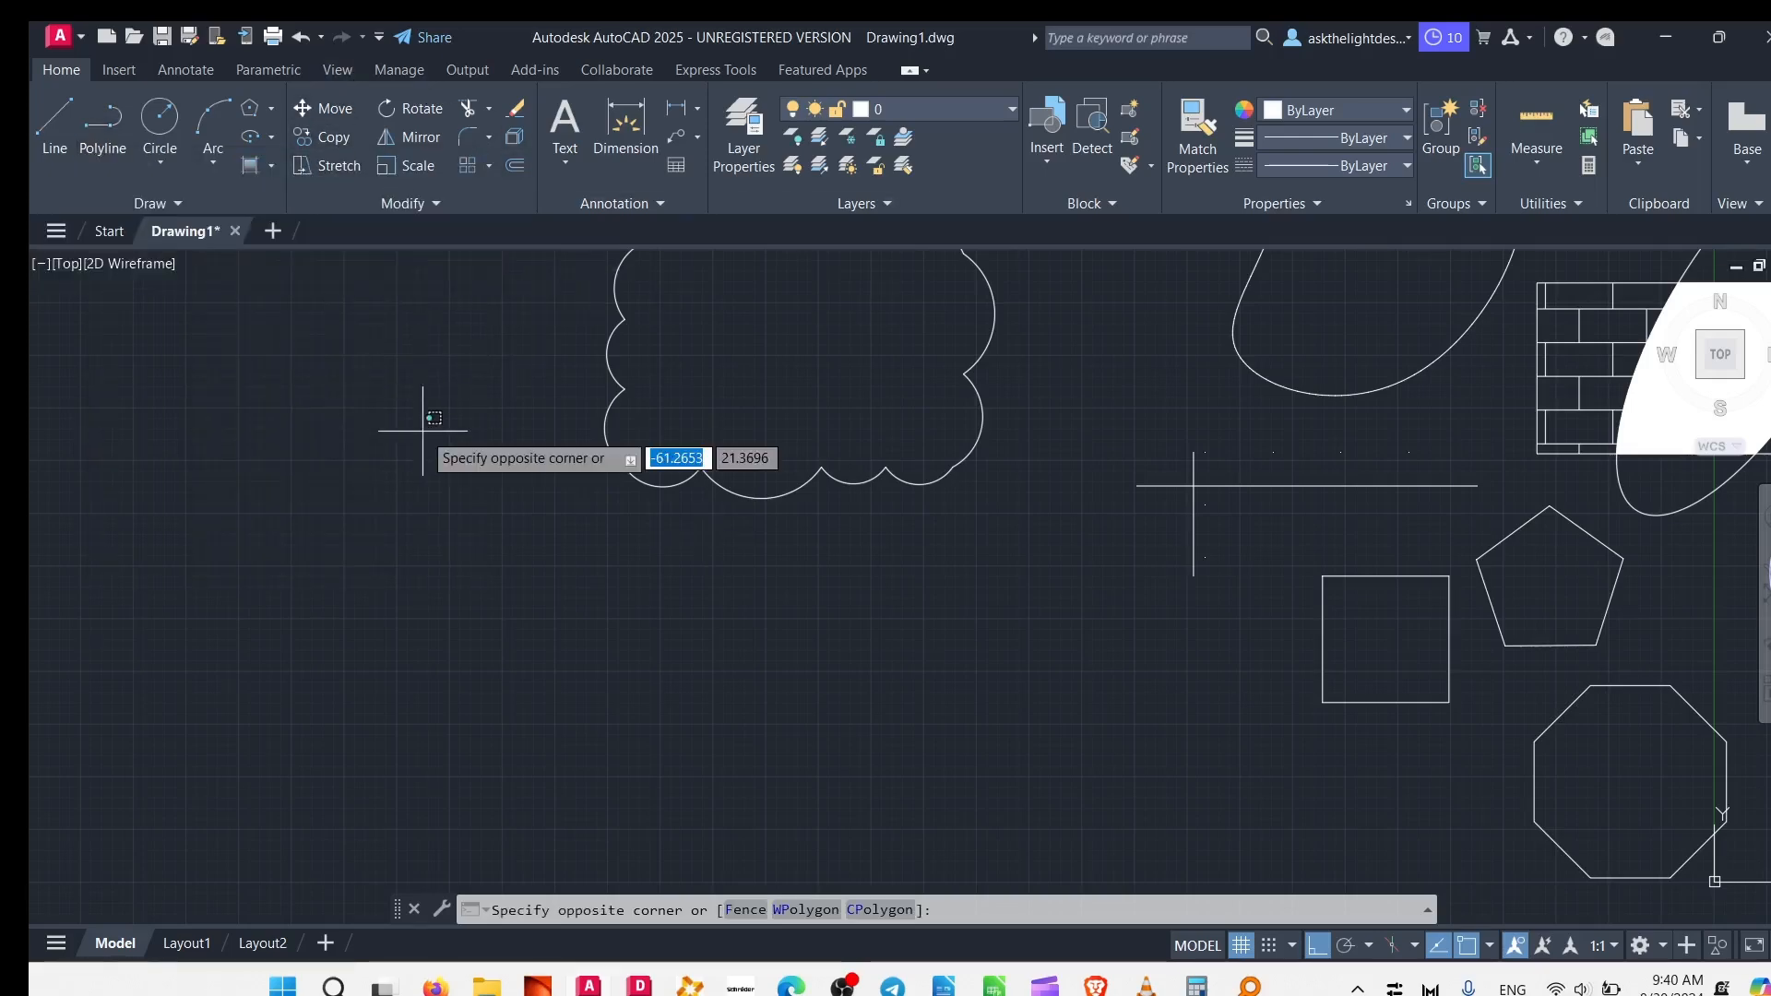